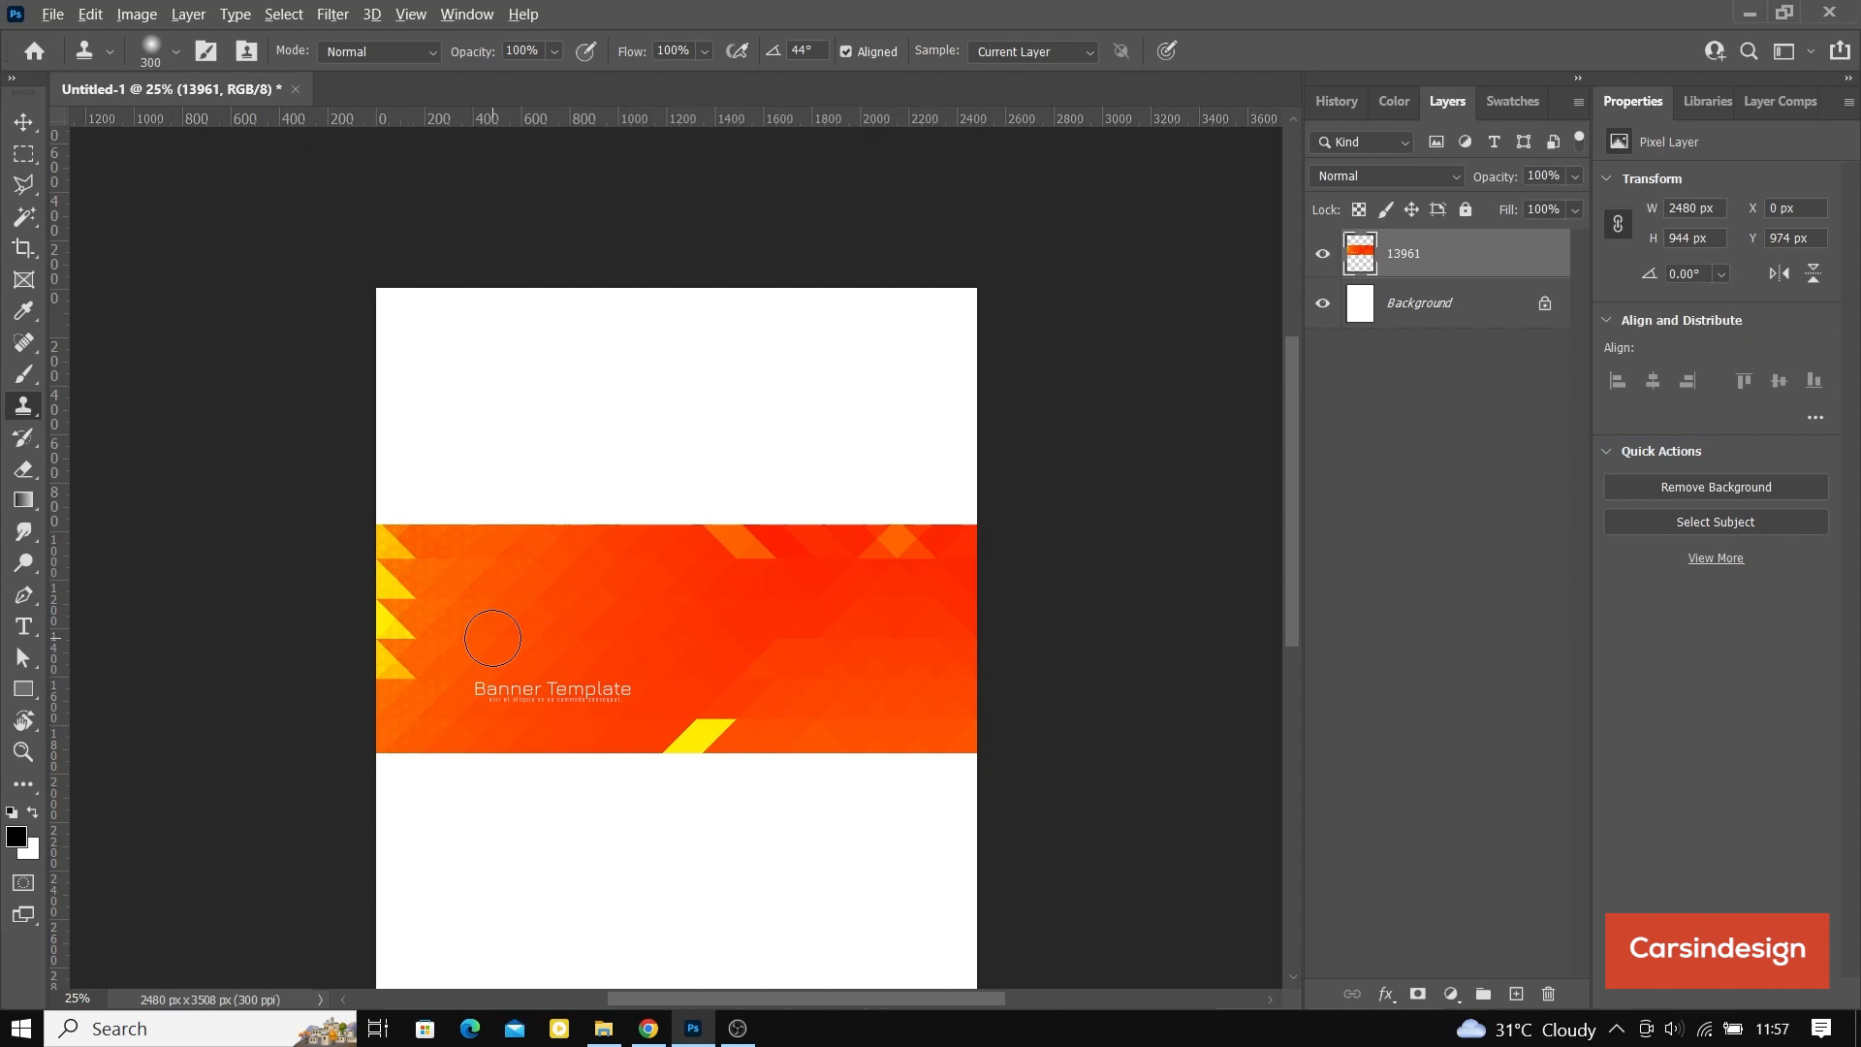
Step: Clone the orange background over the "Banner Template" heading and its small subtitle to erase the placeholder text
left_click_drag(493, 642, 480, 686)
left_click_drag(562, 688, 622, 692)
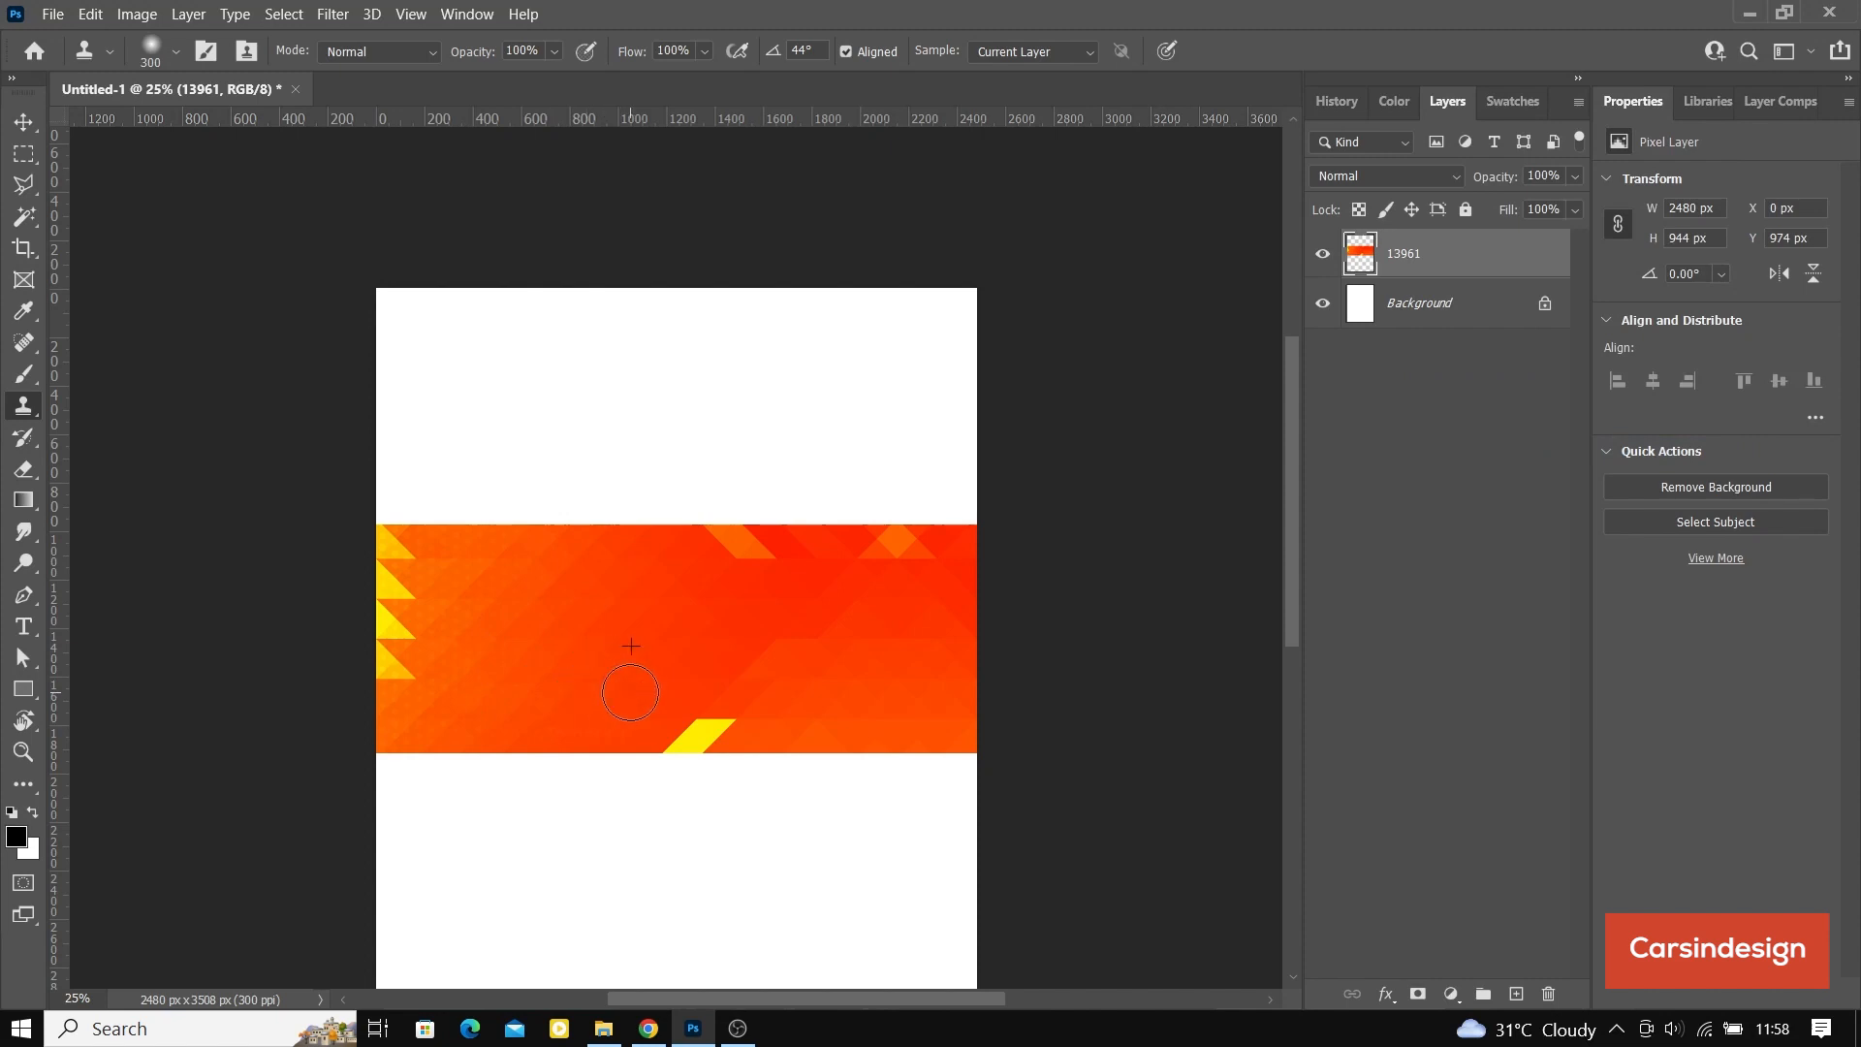
key("v")
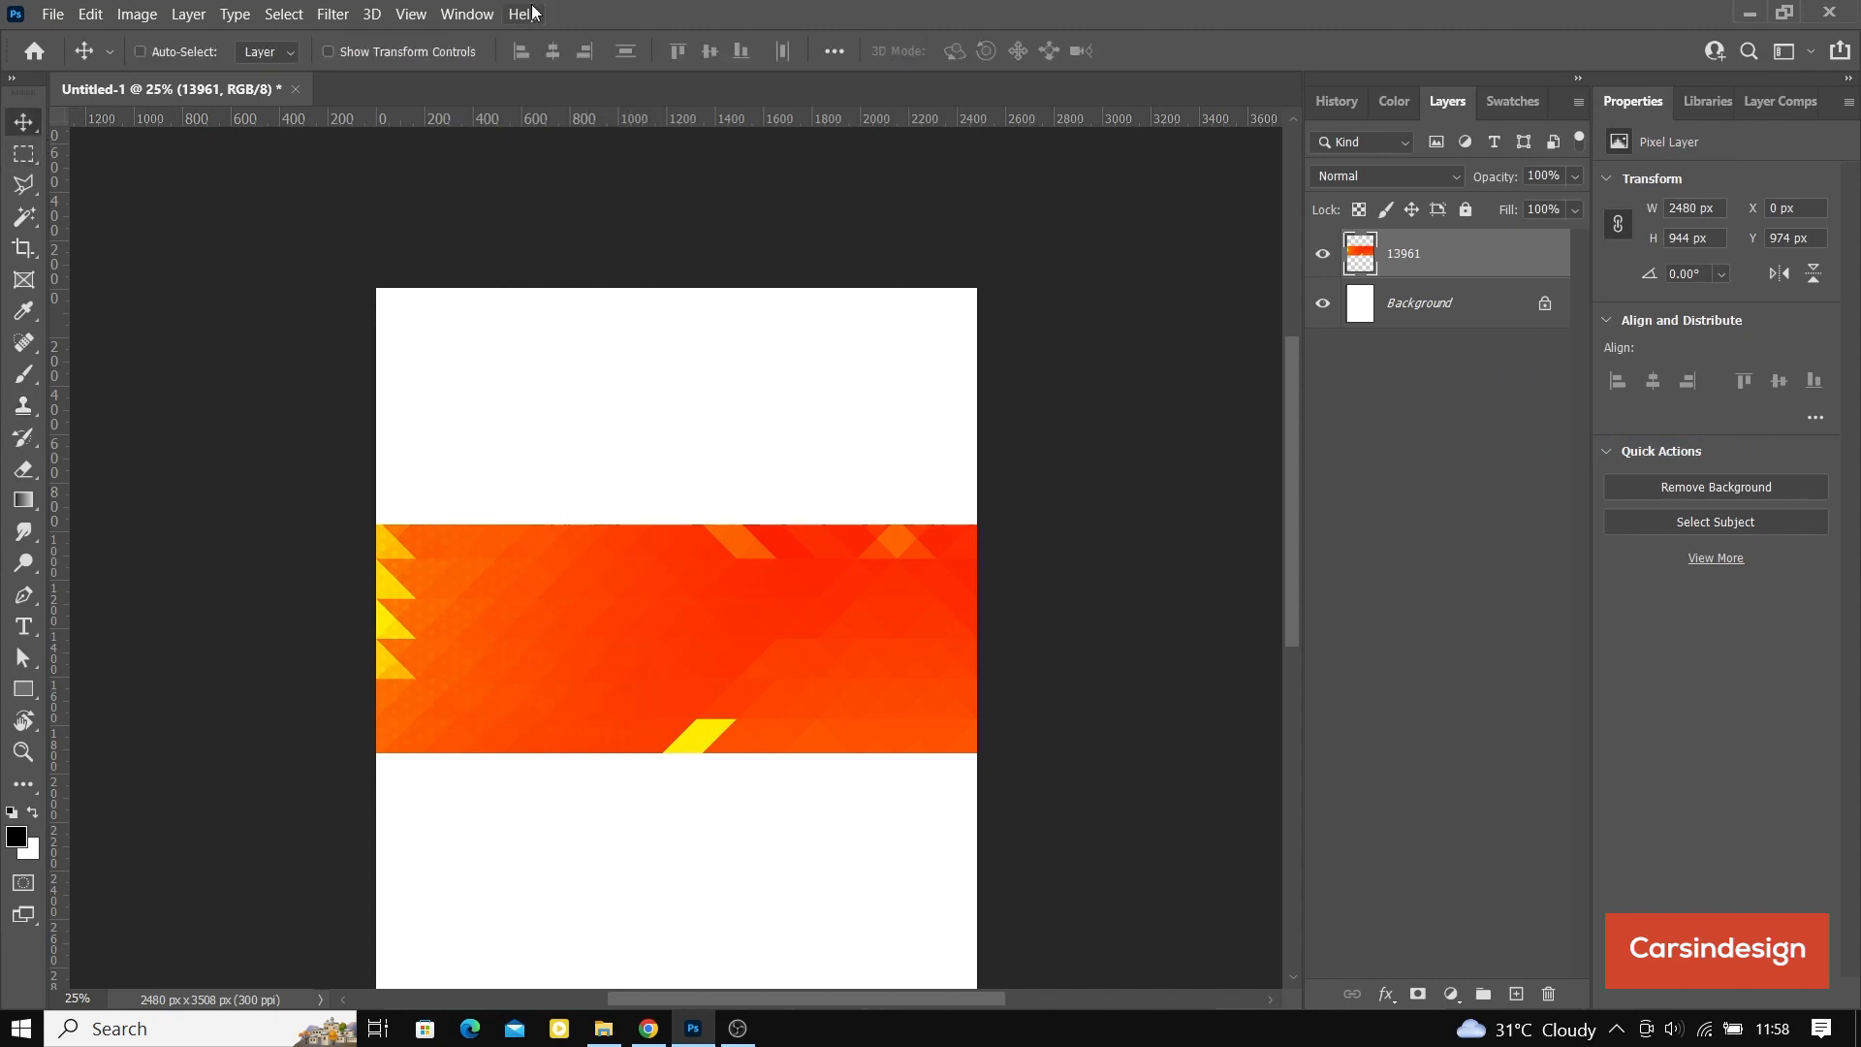
Step: Show the transform controls, scale the banner image down to about 75%, and shift it toward the page's horizontal middle
left_click(329, 51)
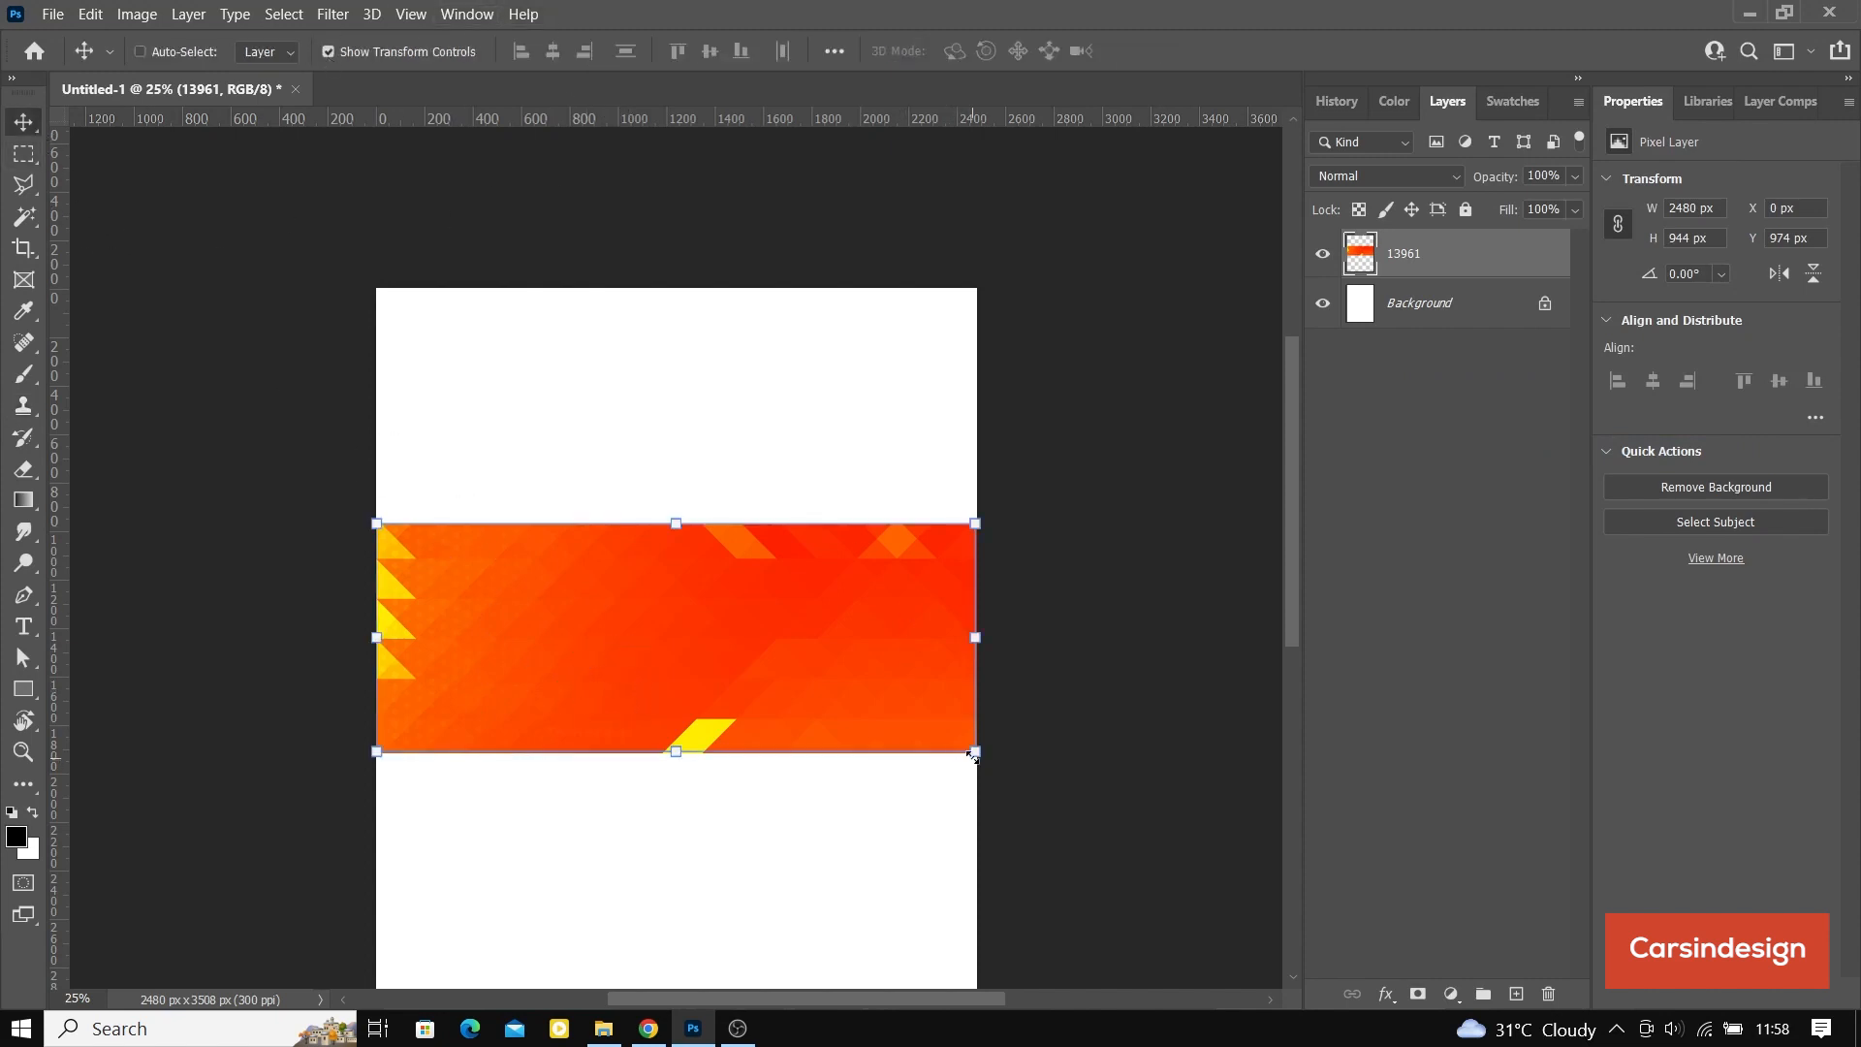
left_click_drag(975, 751, 824, 693)
left_click_drag(711, 626, 756, 626)
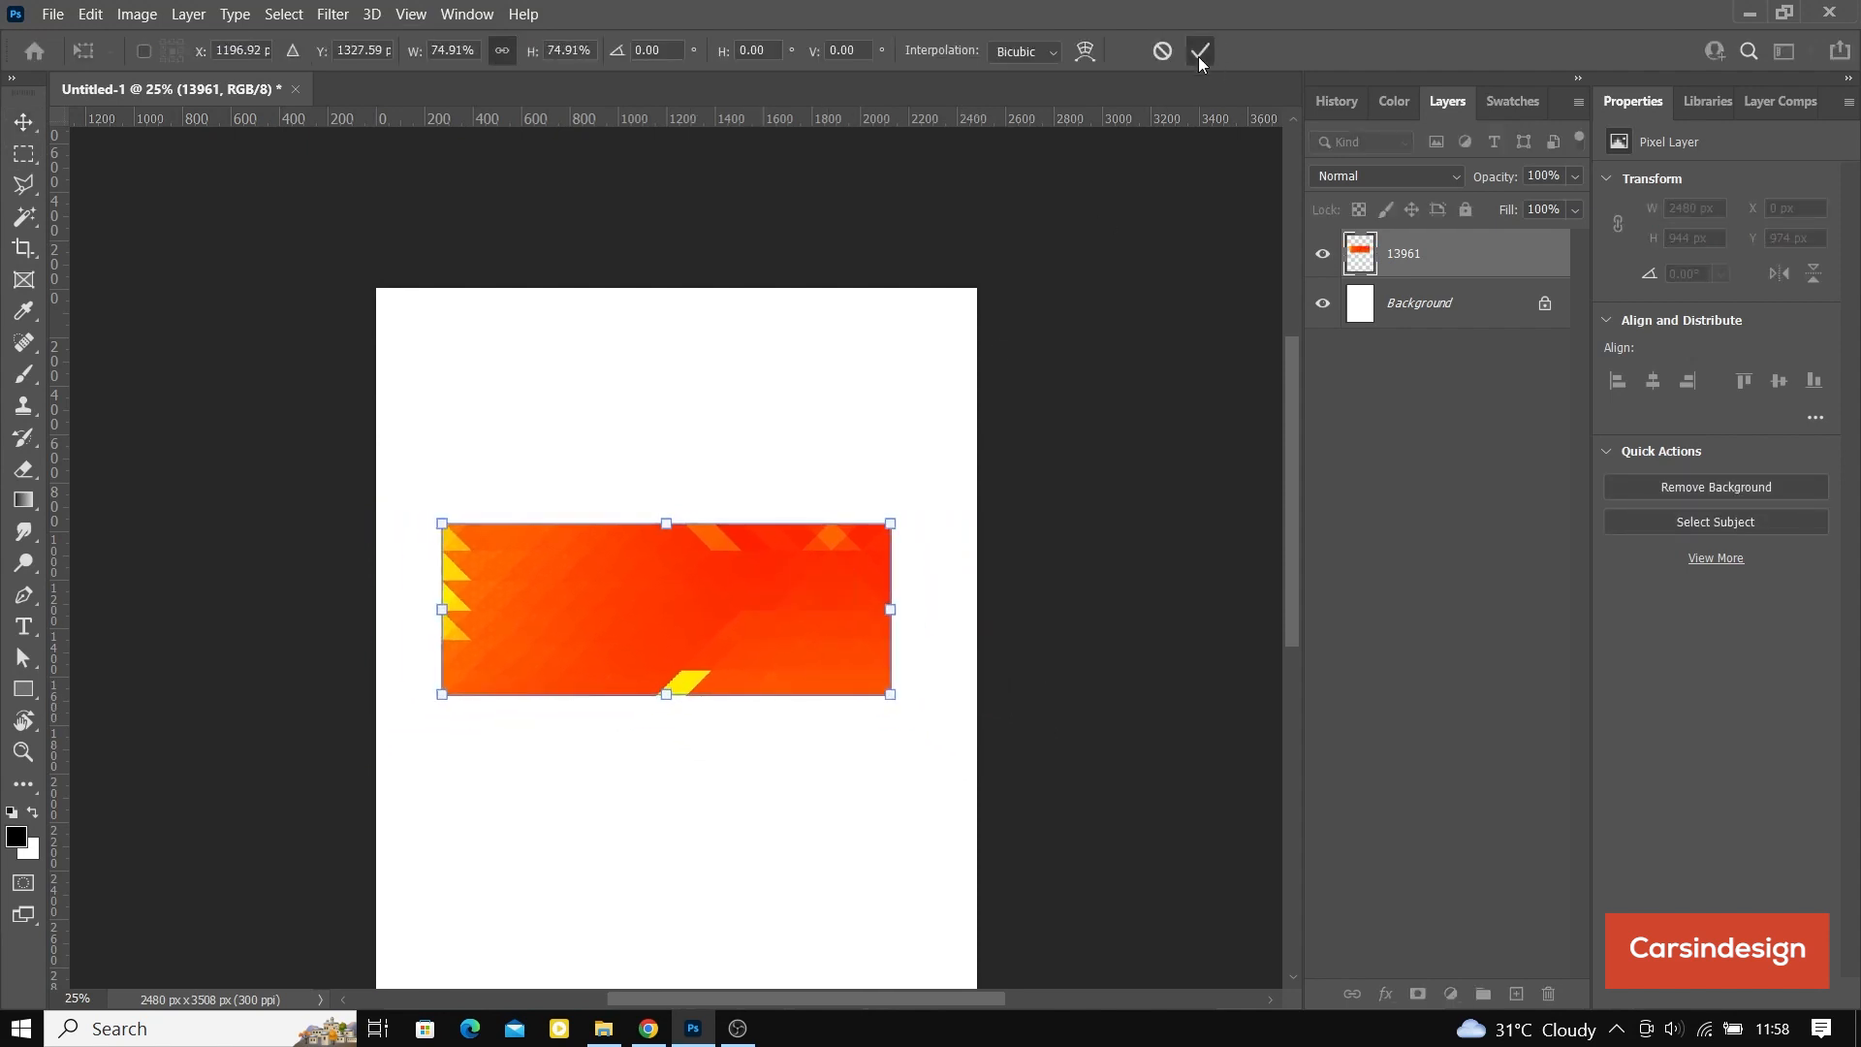
left_click(1199, 56)
Step: Add a horizontal text line reading "DELARK" on the white area below the banner
left_click(21, 632)
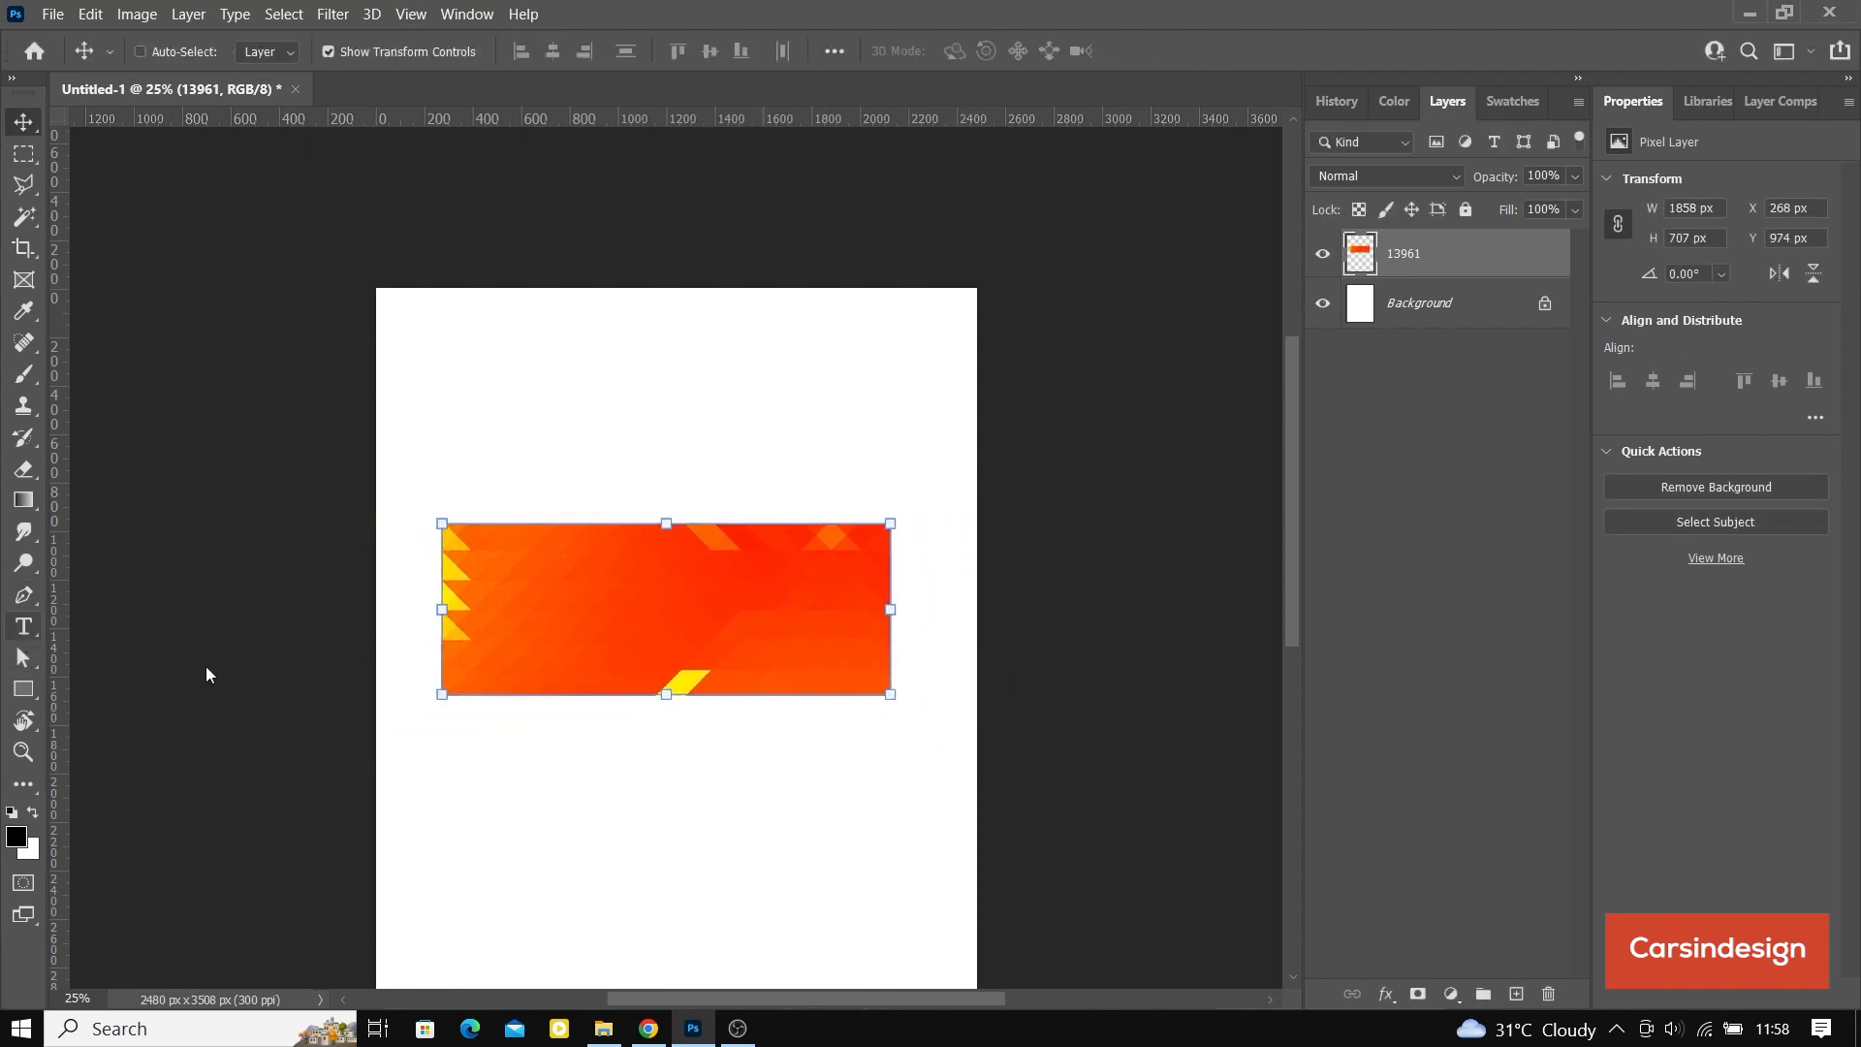
left_click(557, 780)
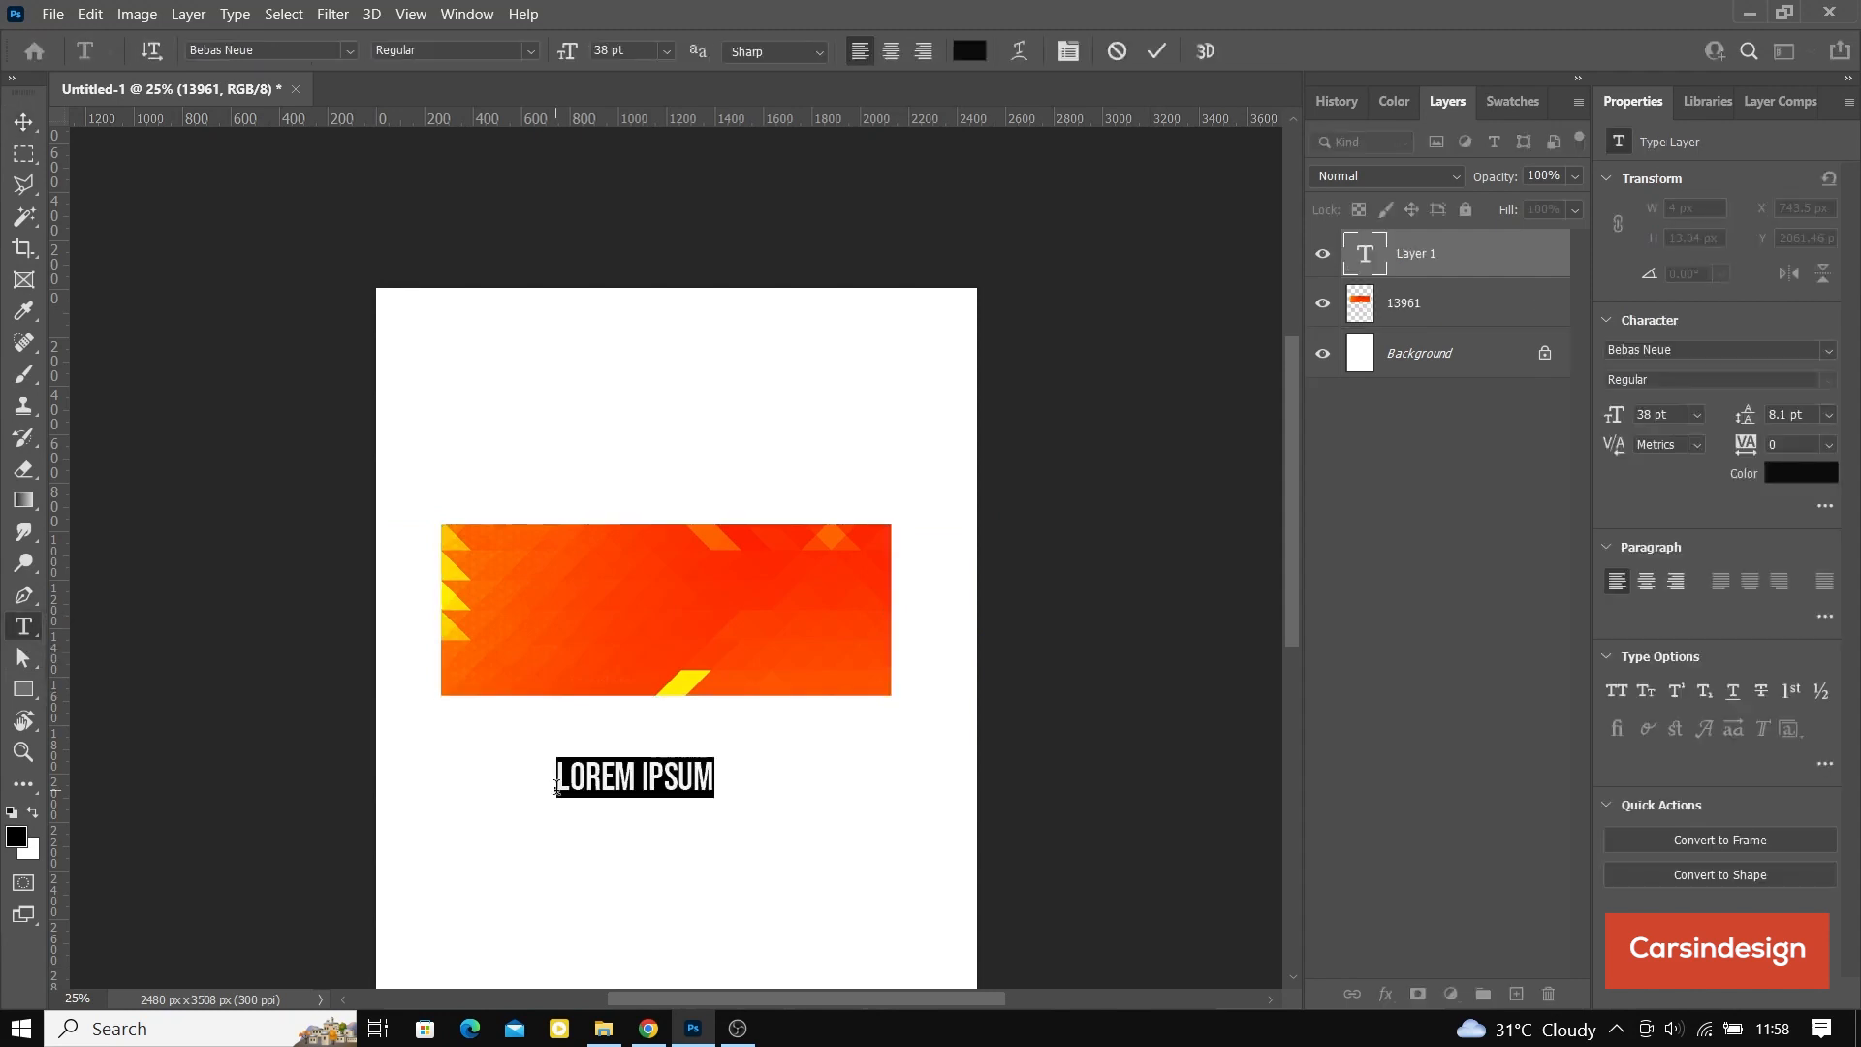
key("Caps_Lock")
type("DEL")
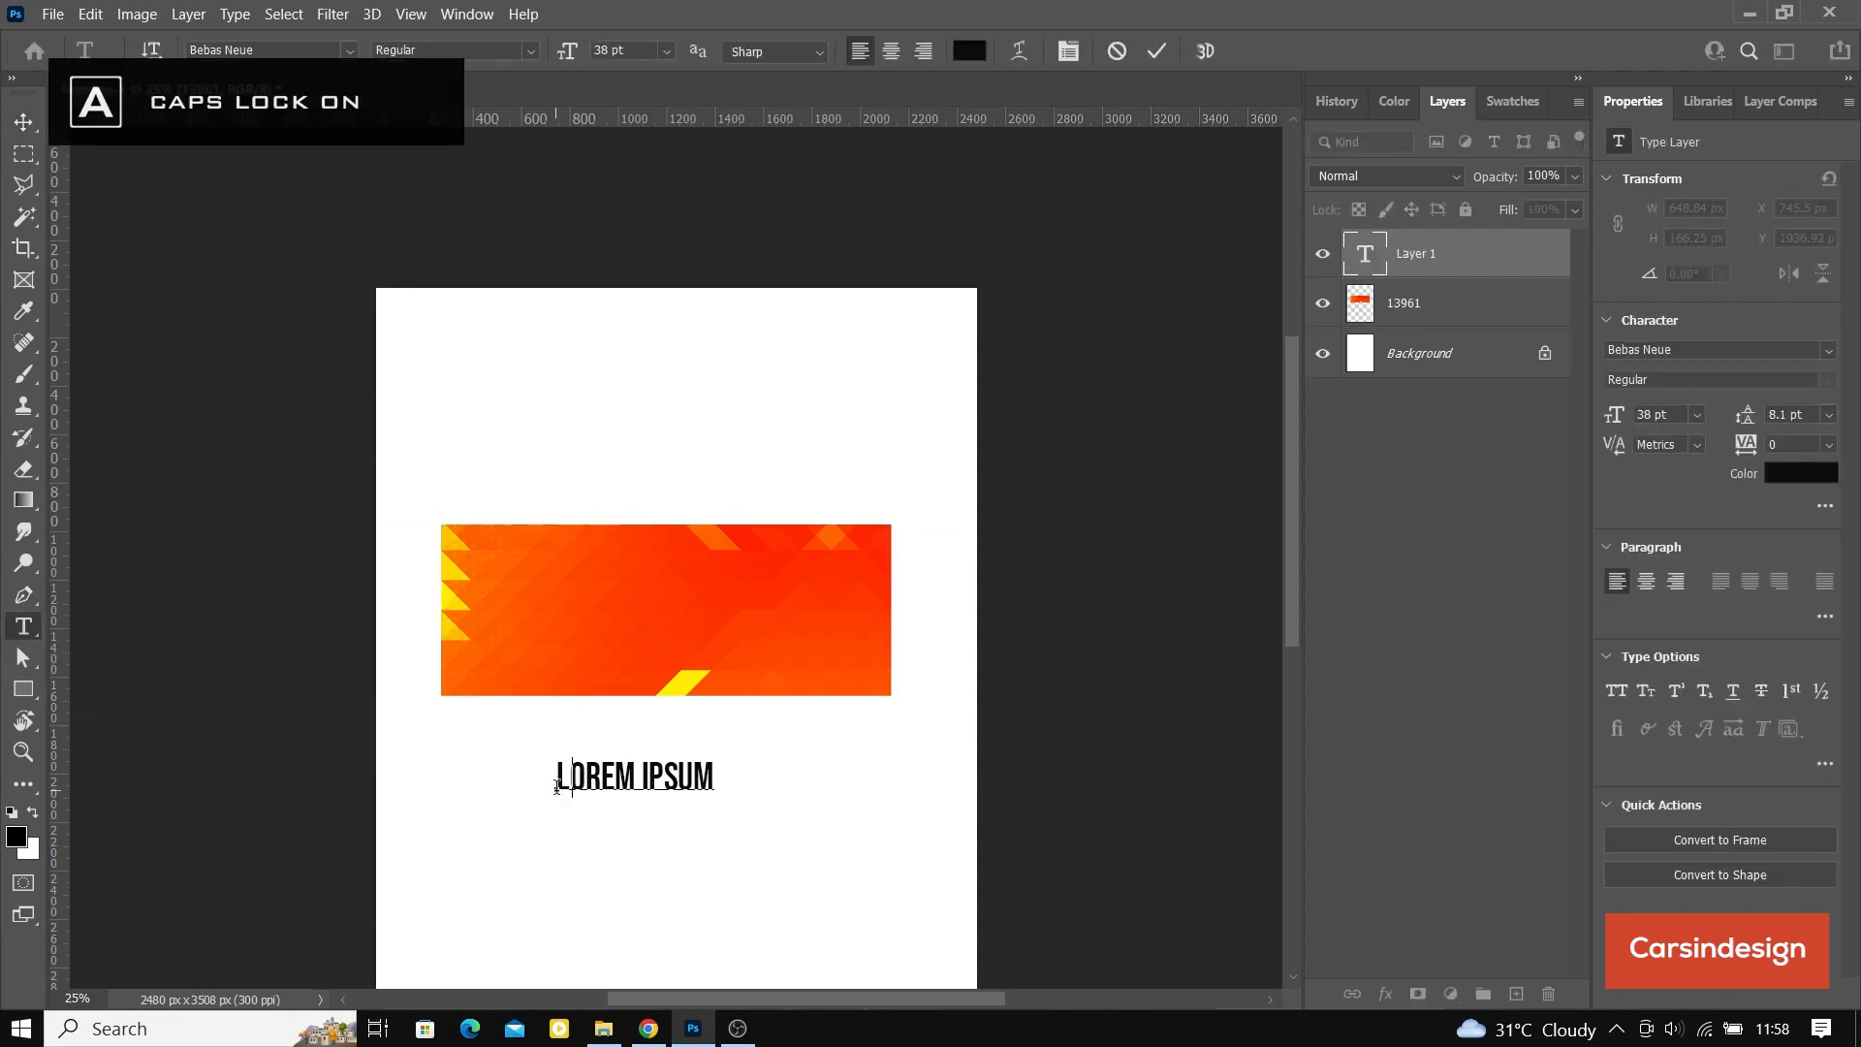
type("ARK")
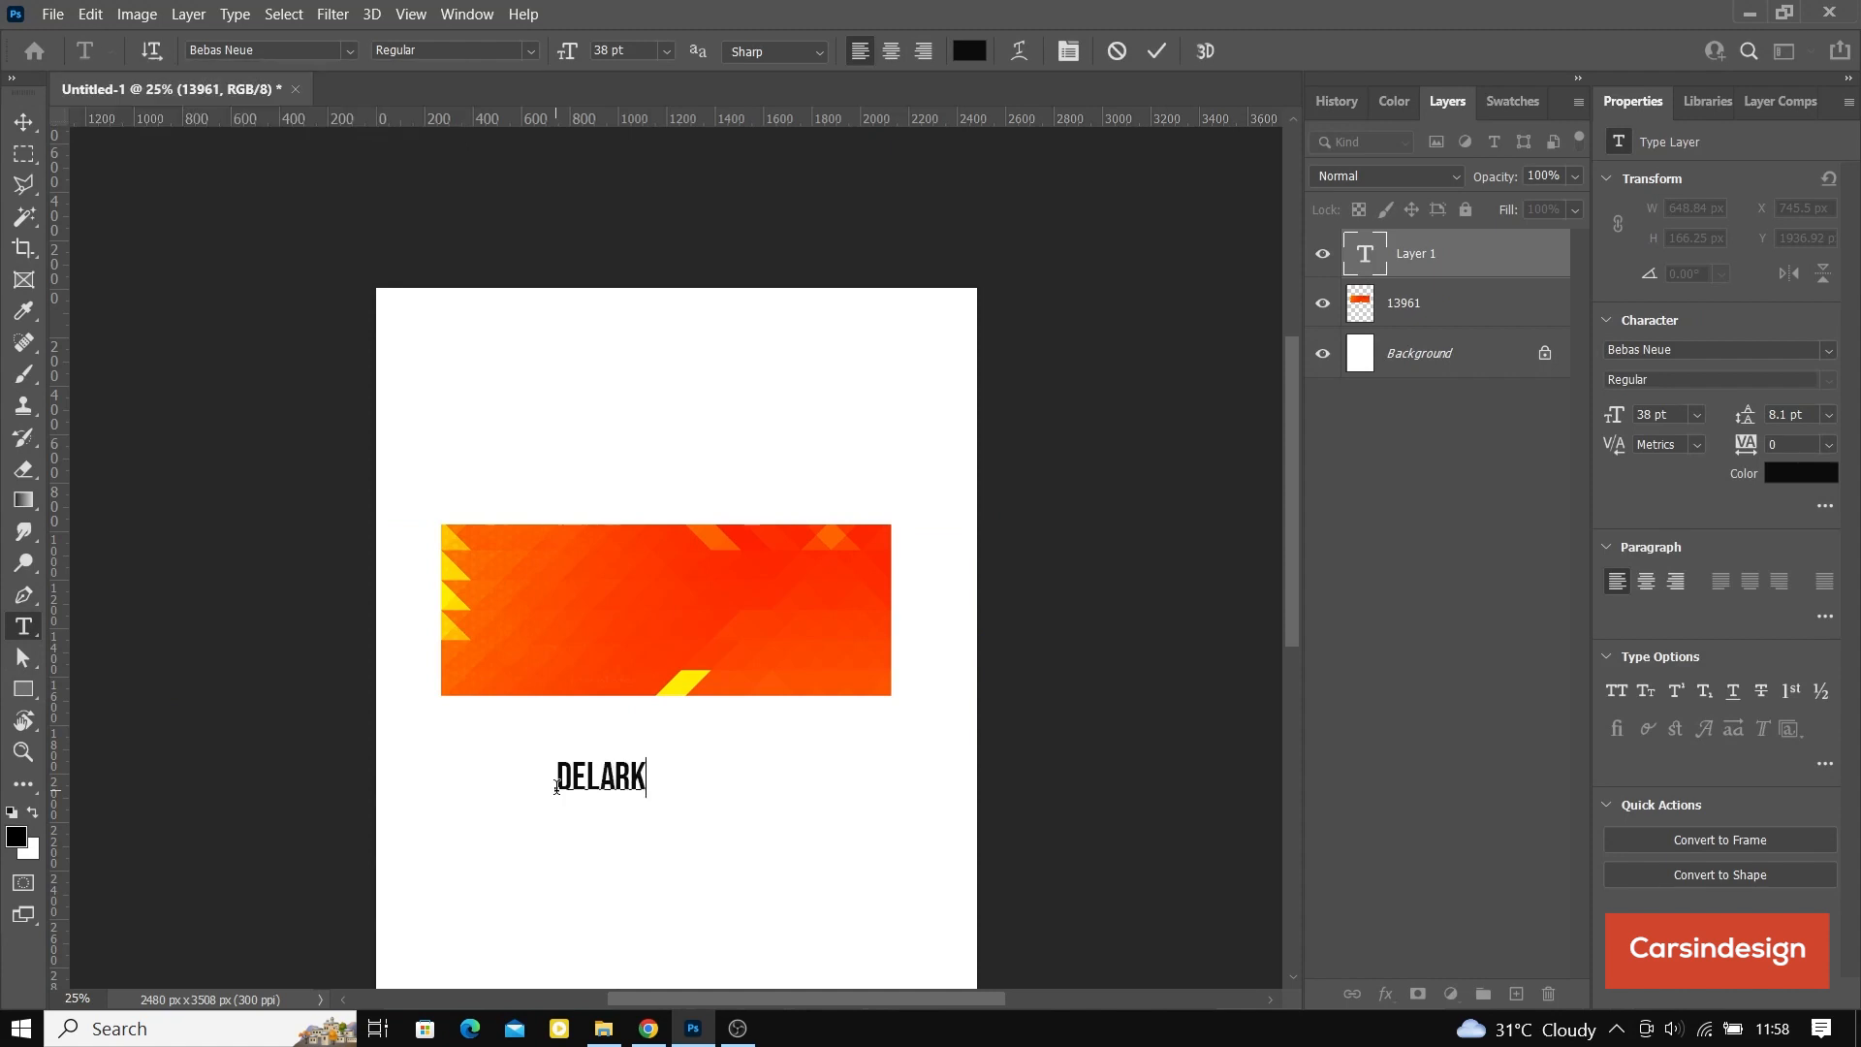
Step: Enlarge the DELARK text to 83 pt and commit the text edit
key("ctrl+a")
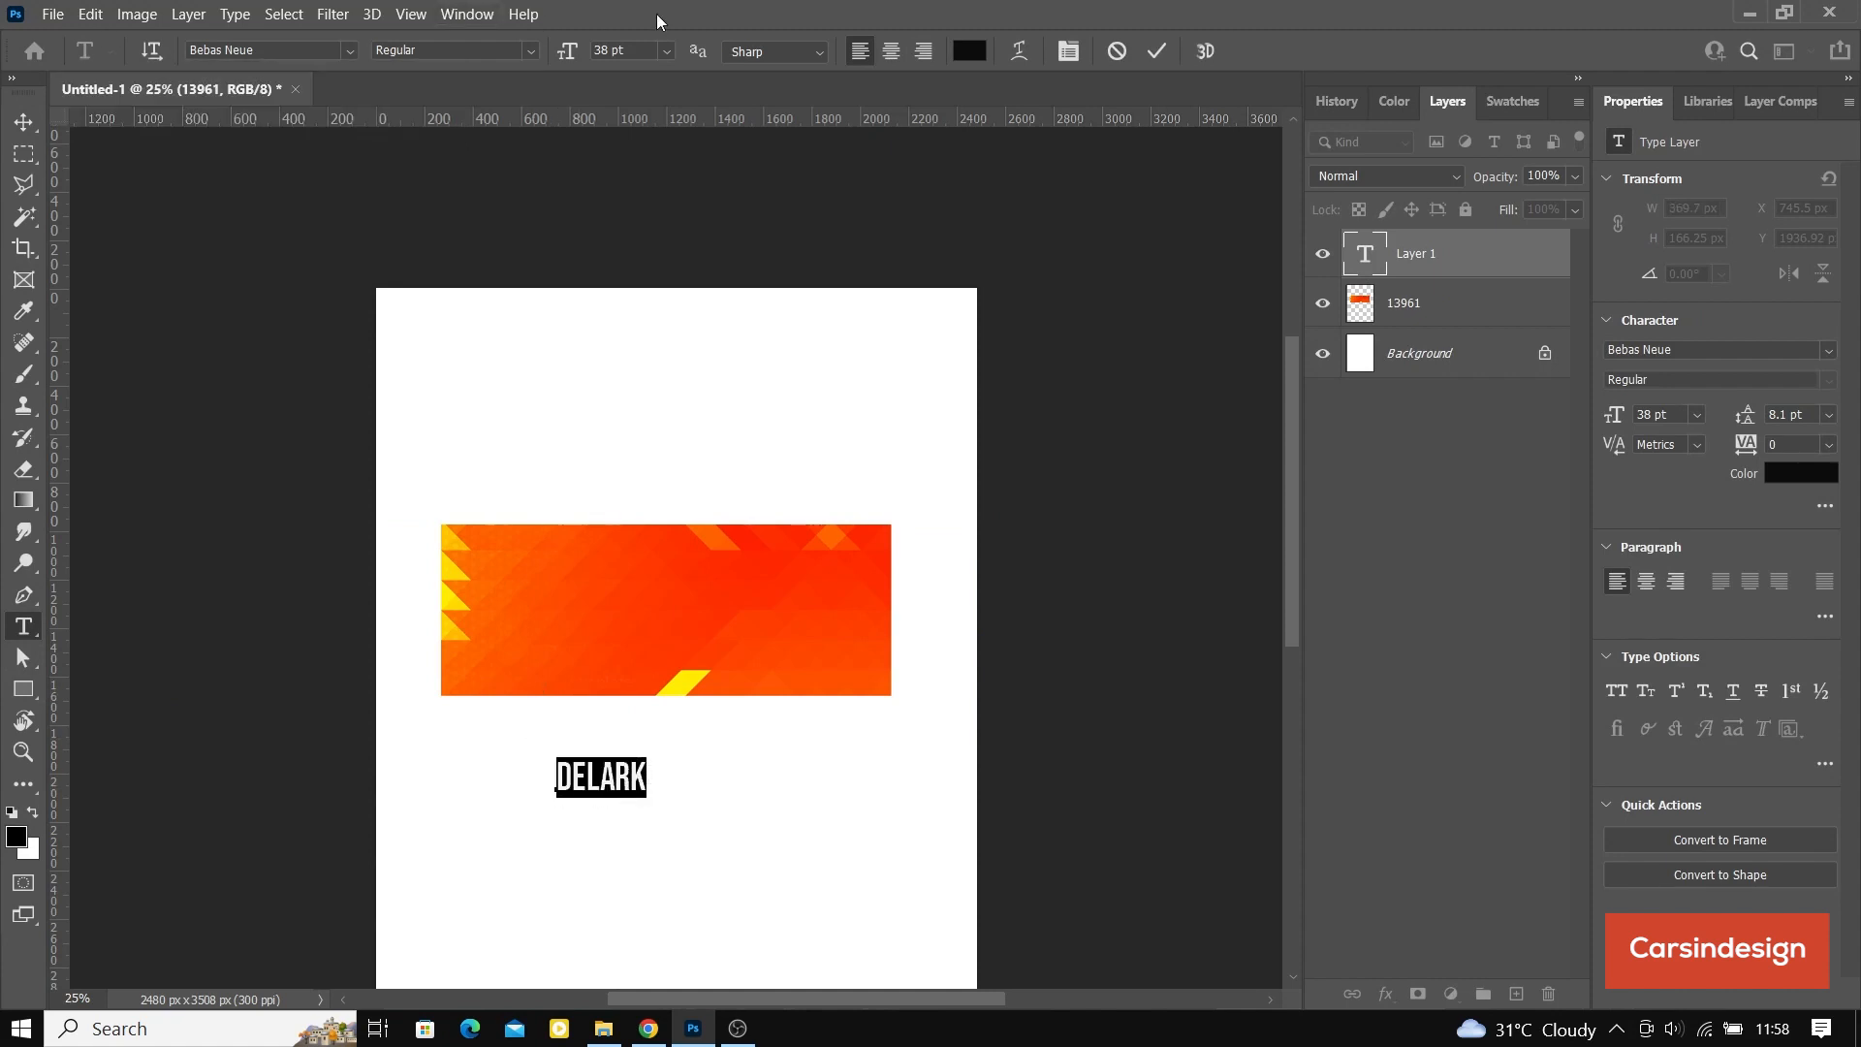
left_click_drag(567, 53, 620, 53)
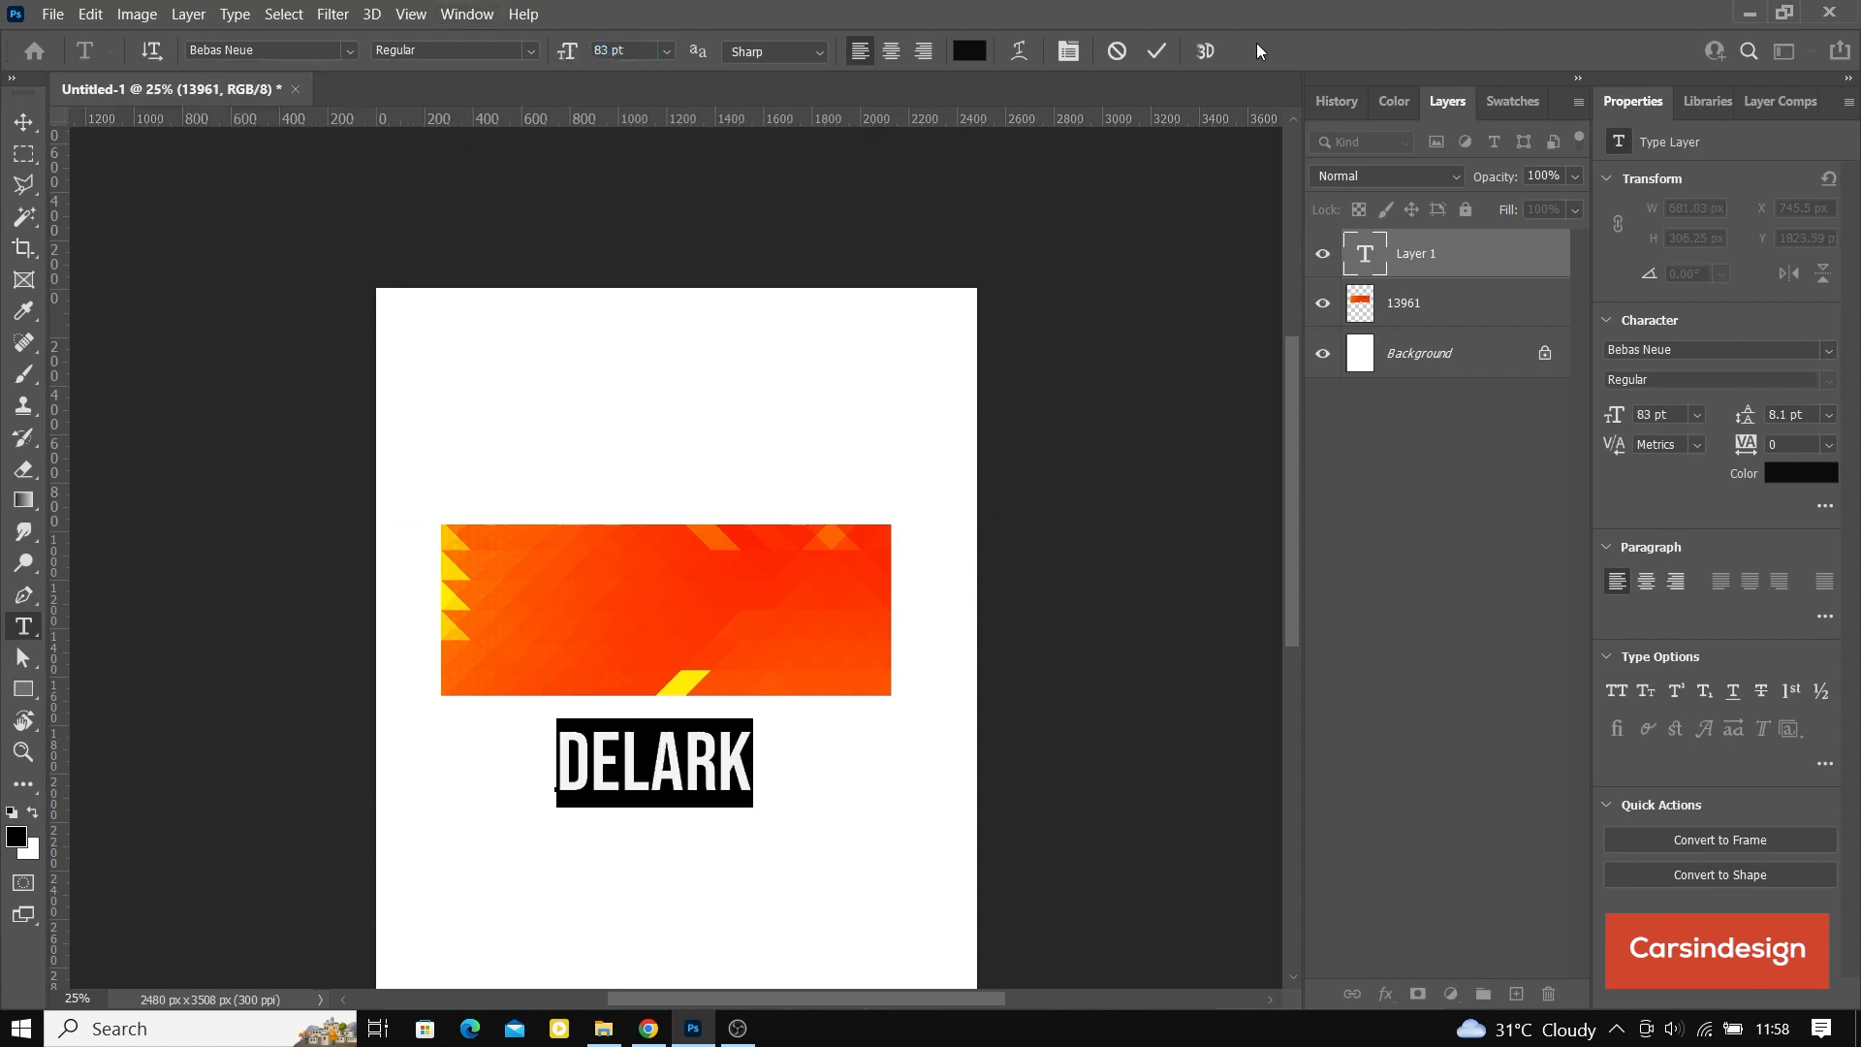
left_click(1160, 51)
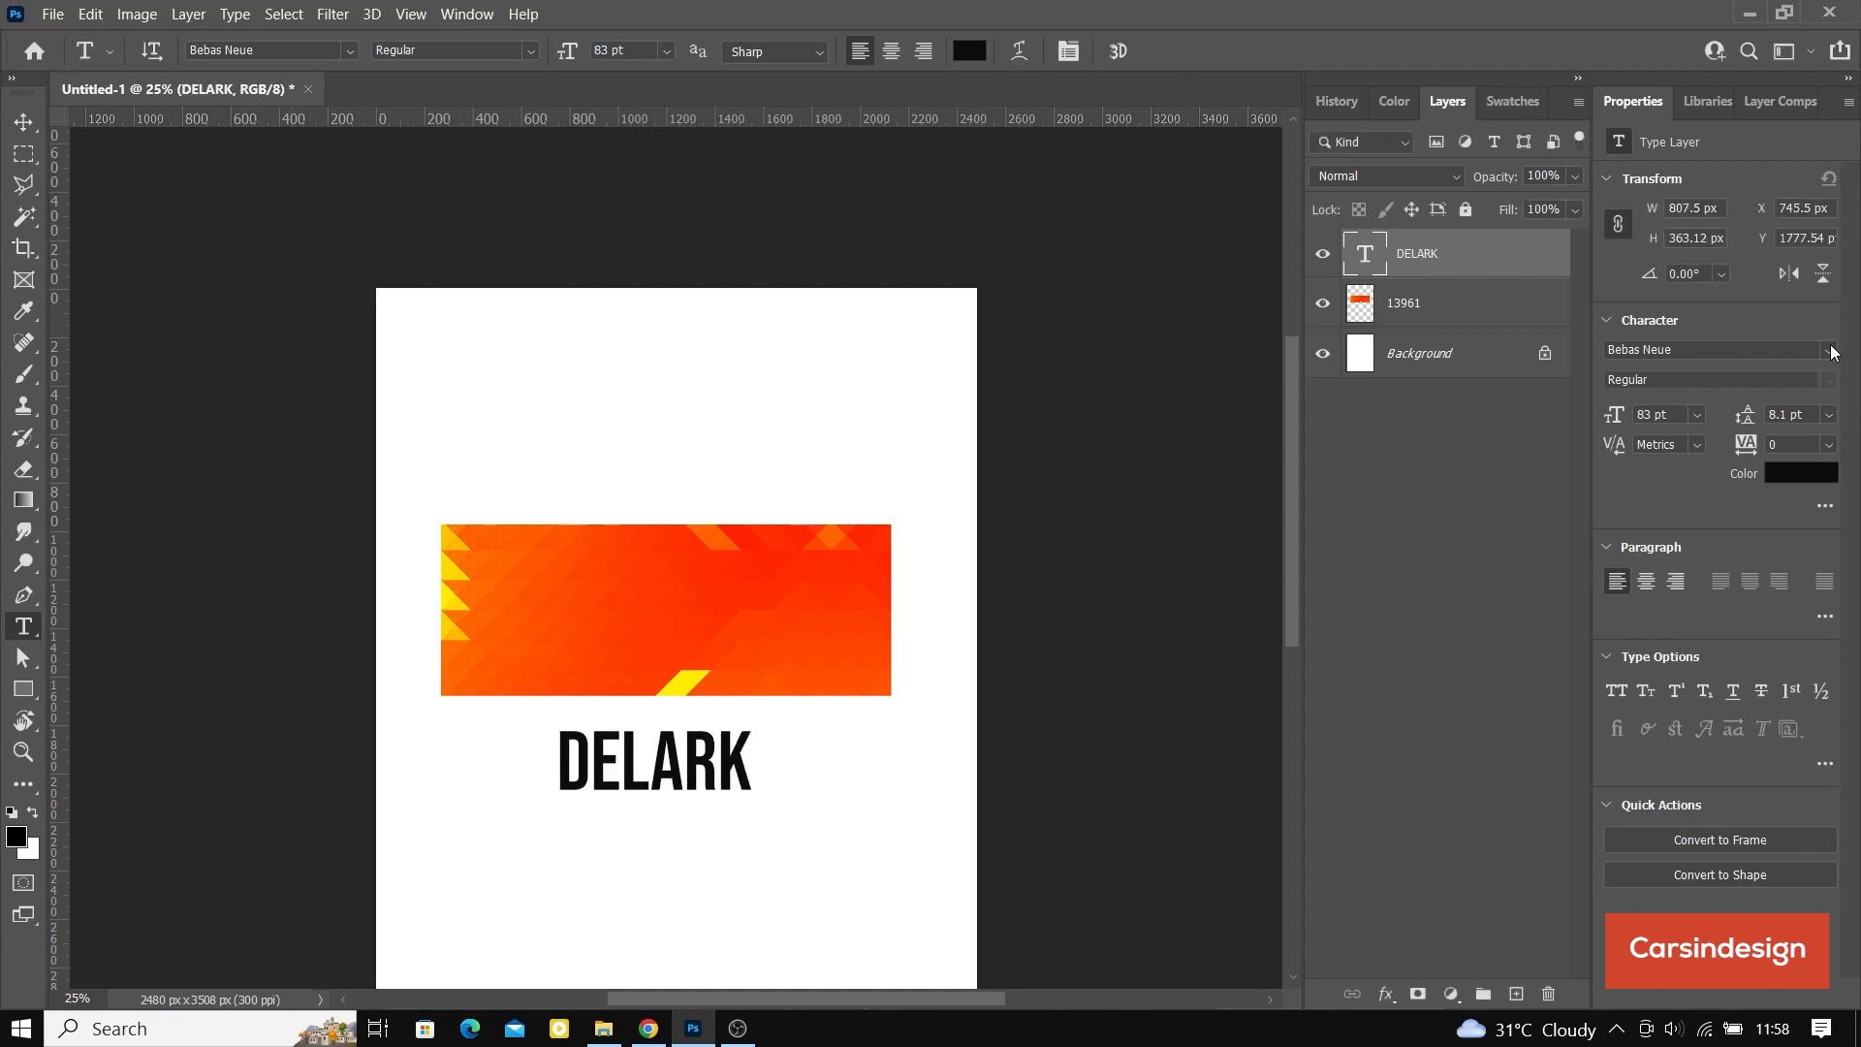
Step: Browse the available fonts and set the DELARK text to ITC Bookman Demi
left_click(1831, 350)
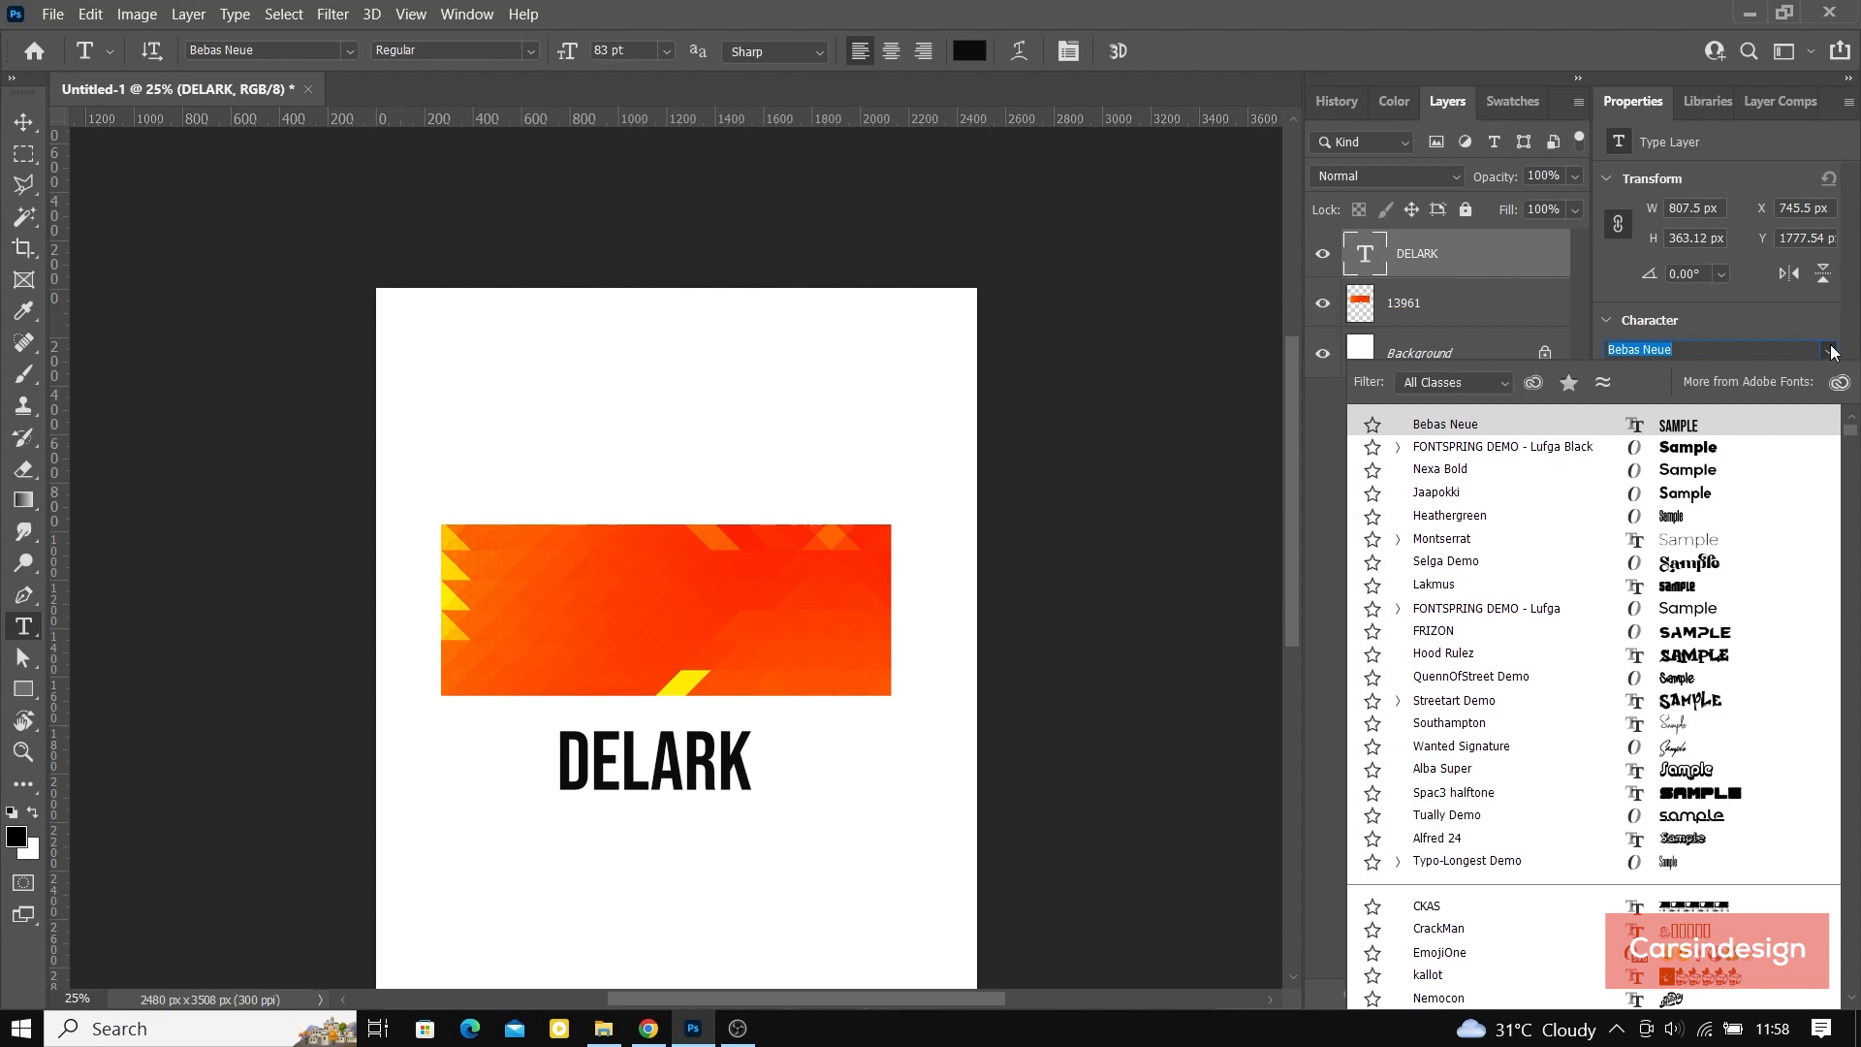
left_click_drag(1851, 435, 1847, 809)
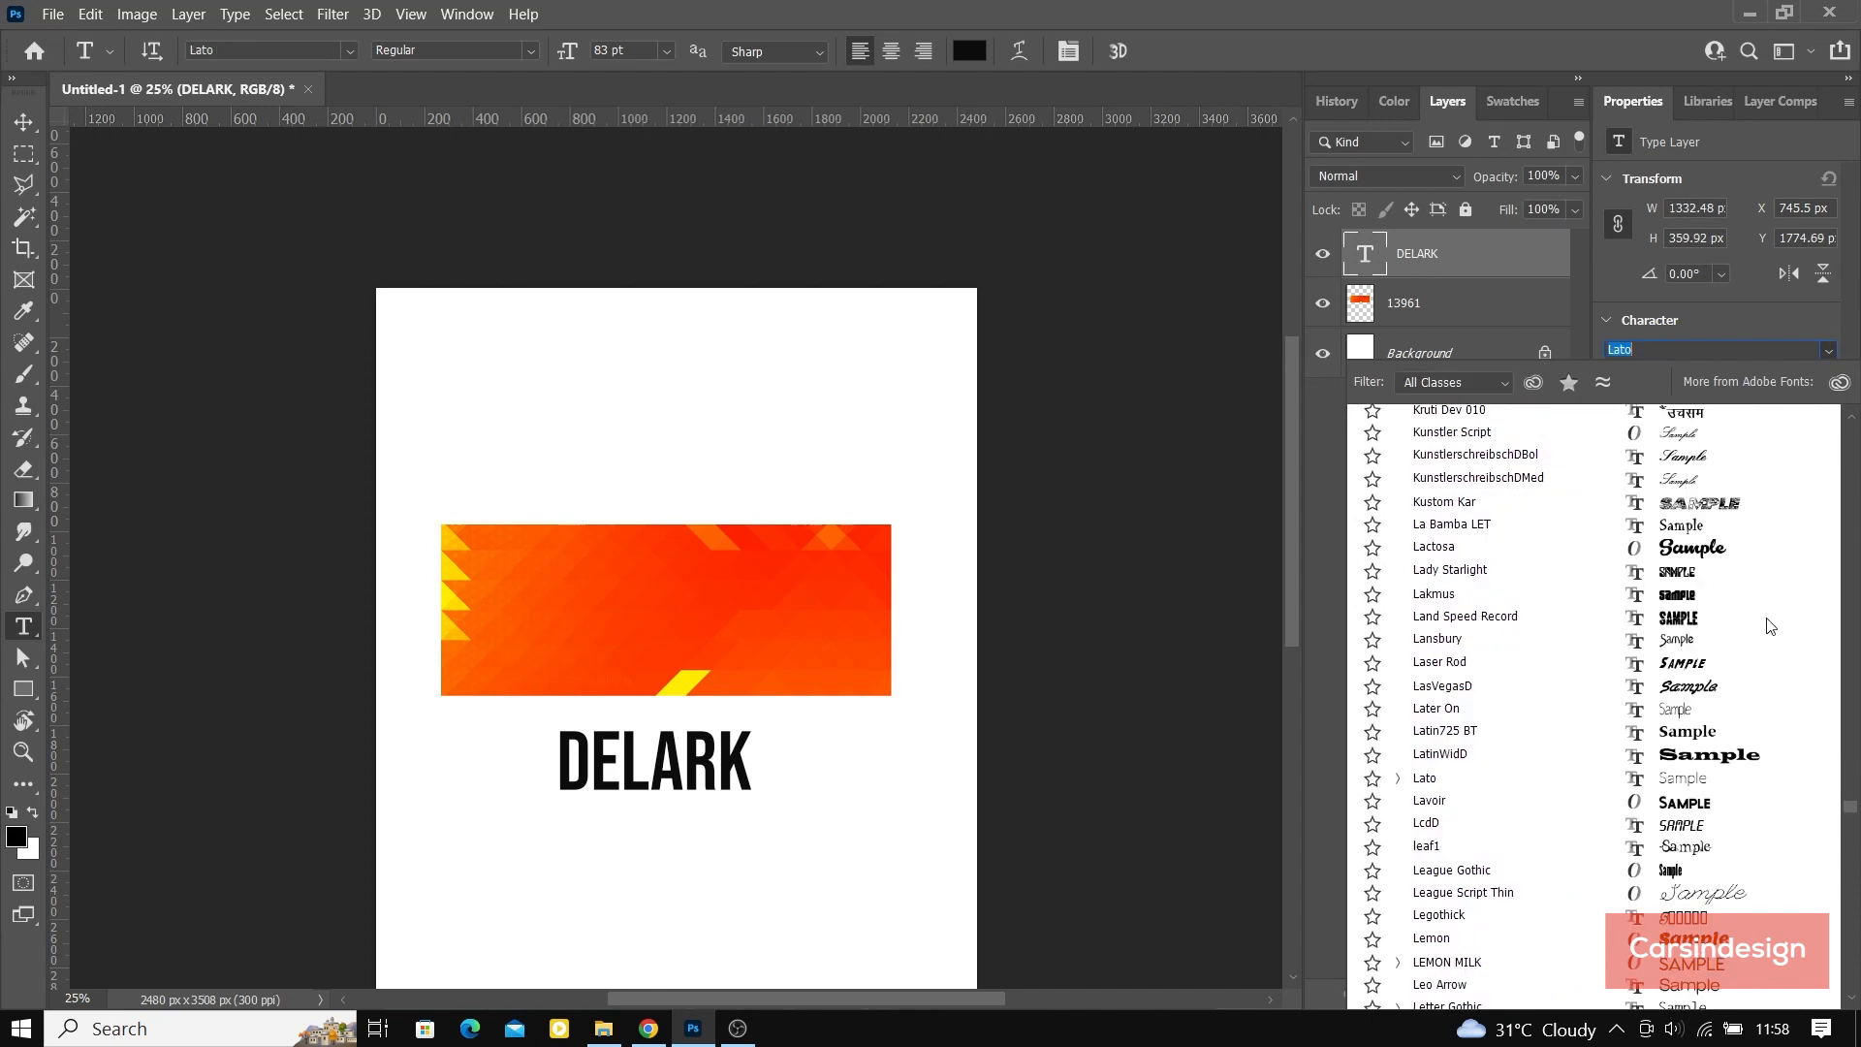
scroll(1769, 630, "up", 1)
scroll(1769, 625, "up", 5)
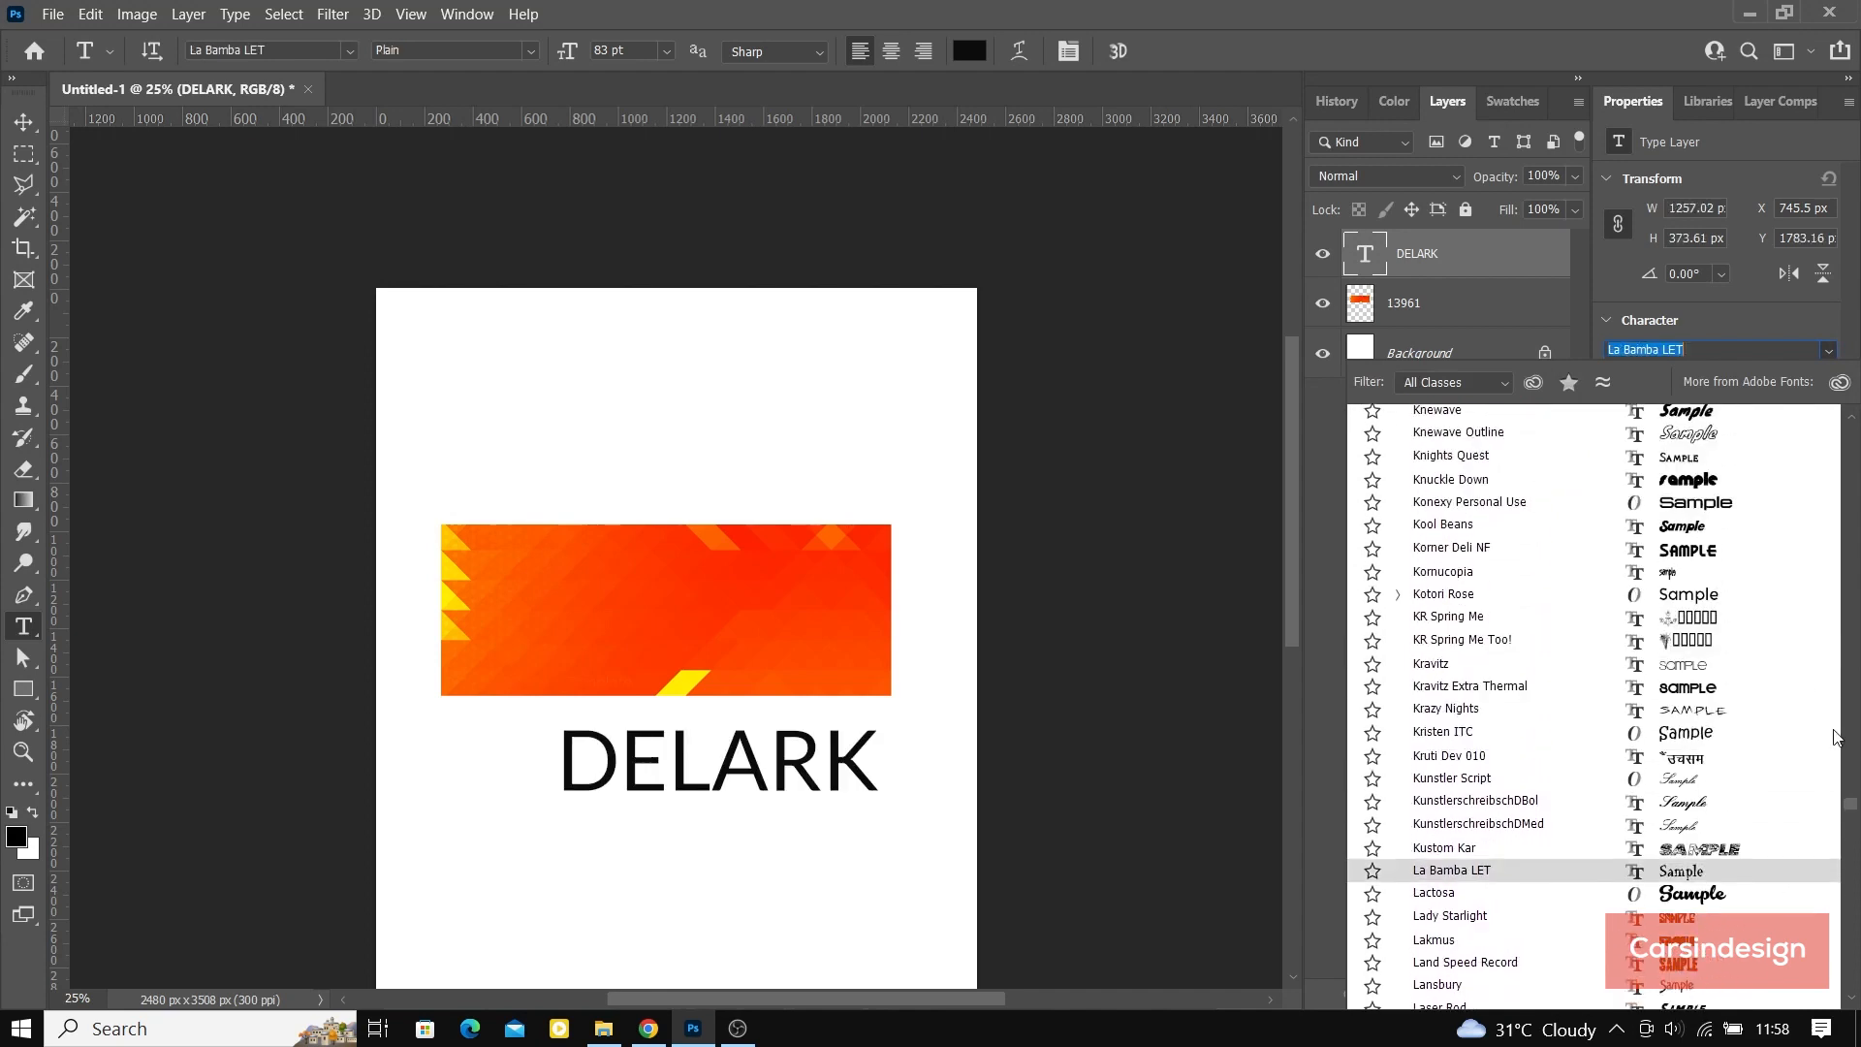
scroll(1755, 600, "up", 6)
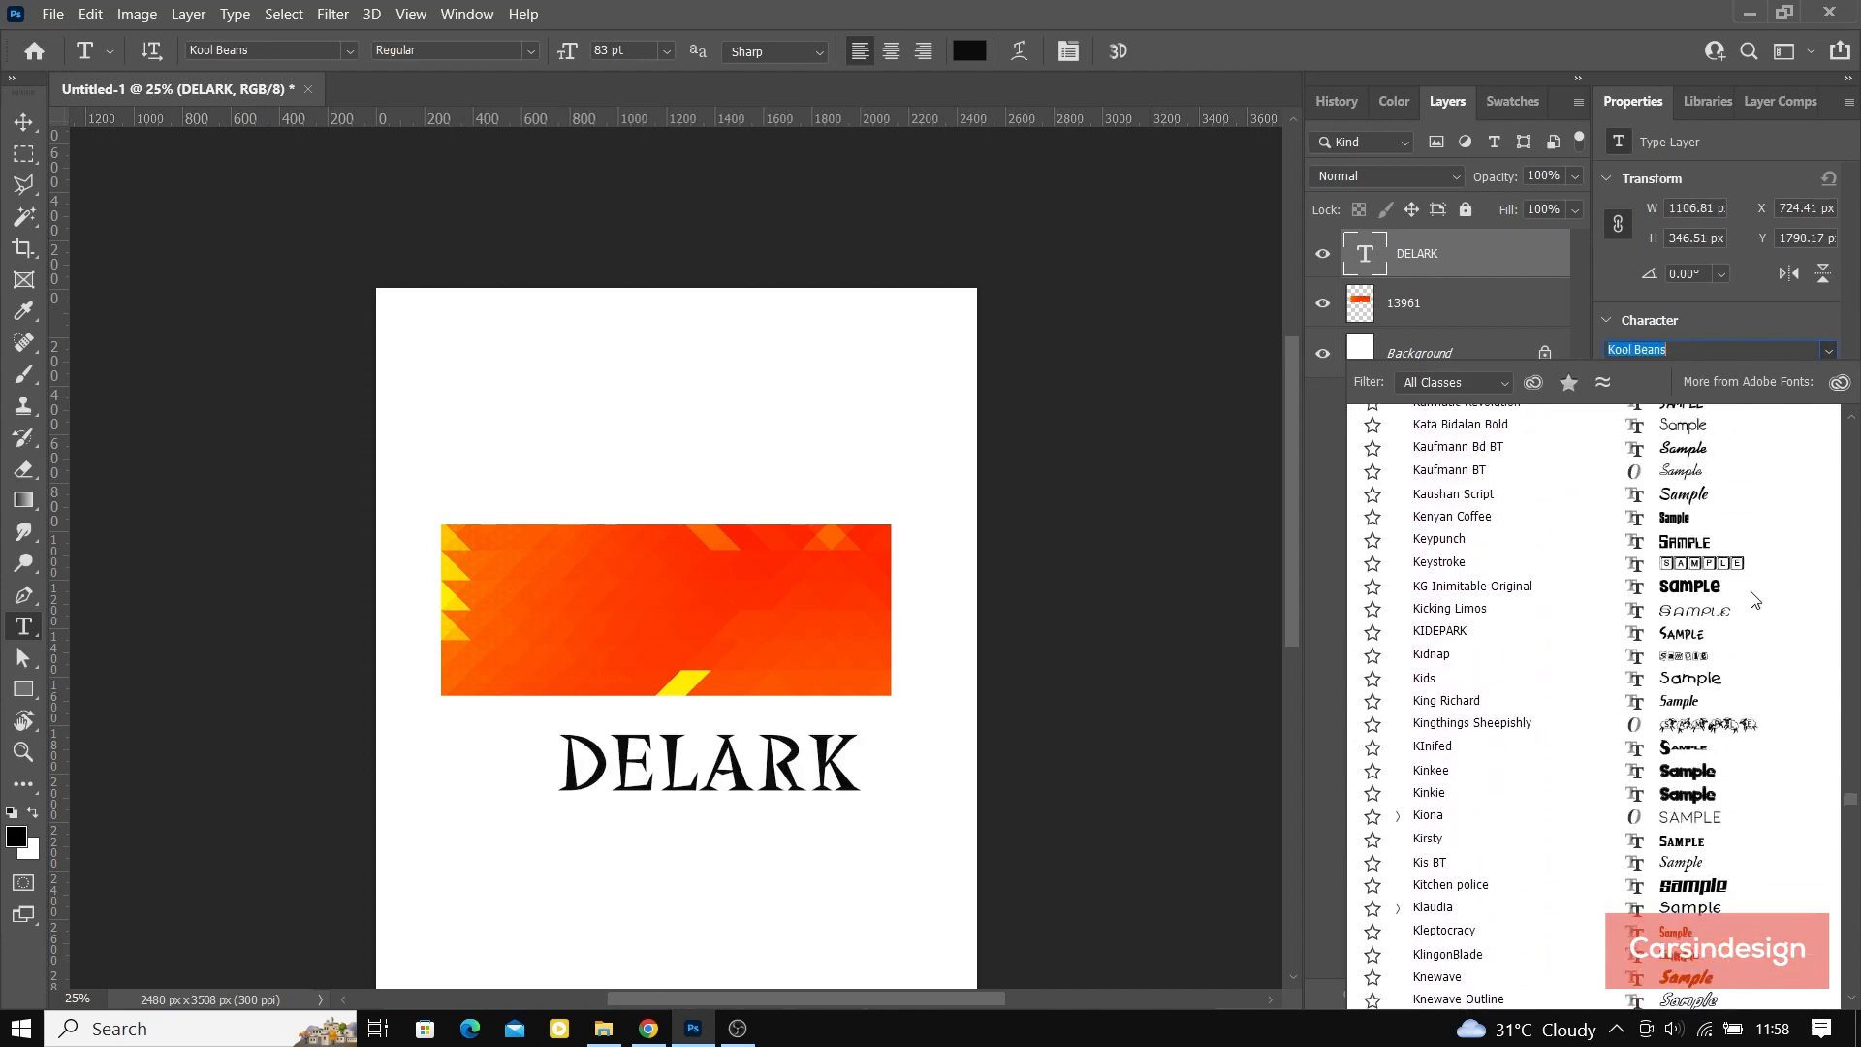
scroll(1755, 600, "up", 1)
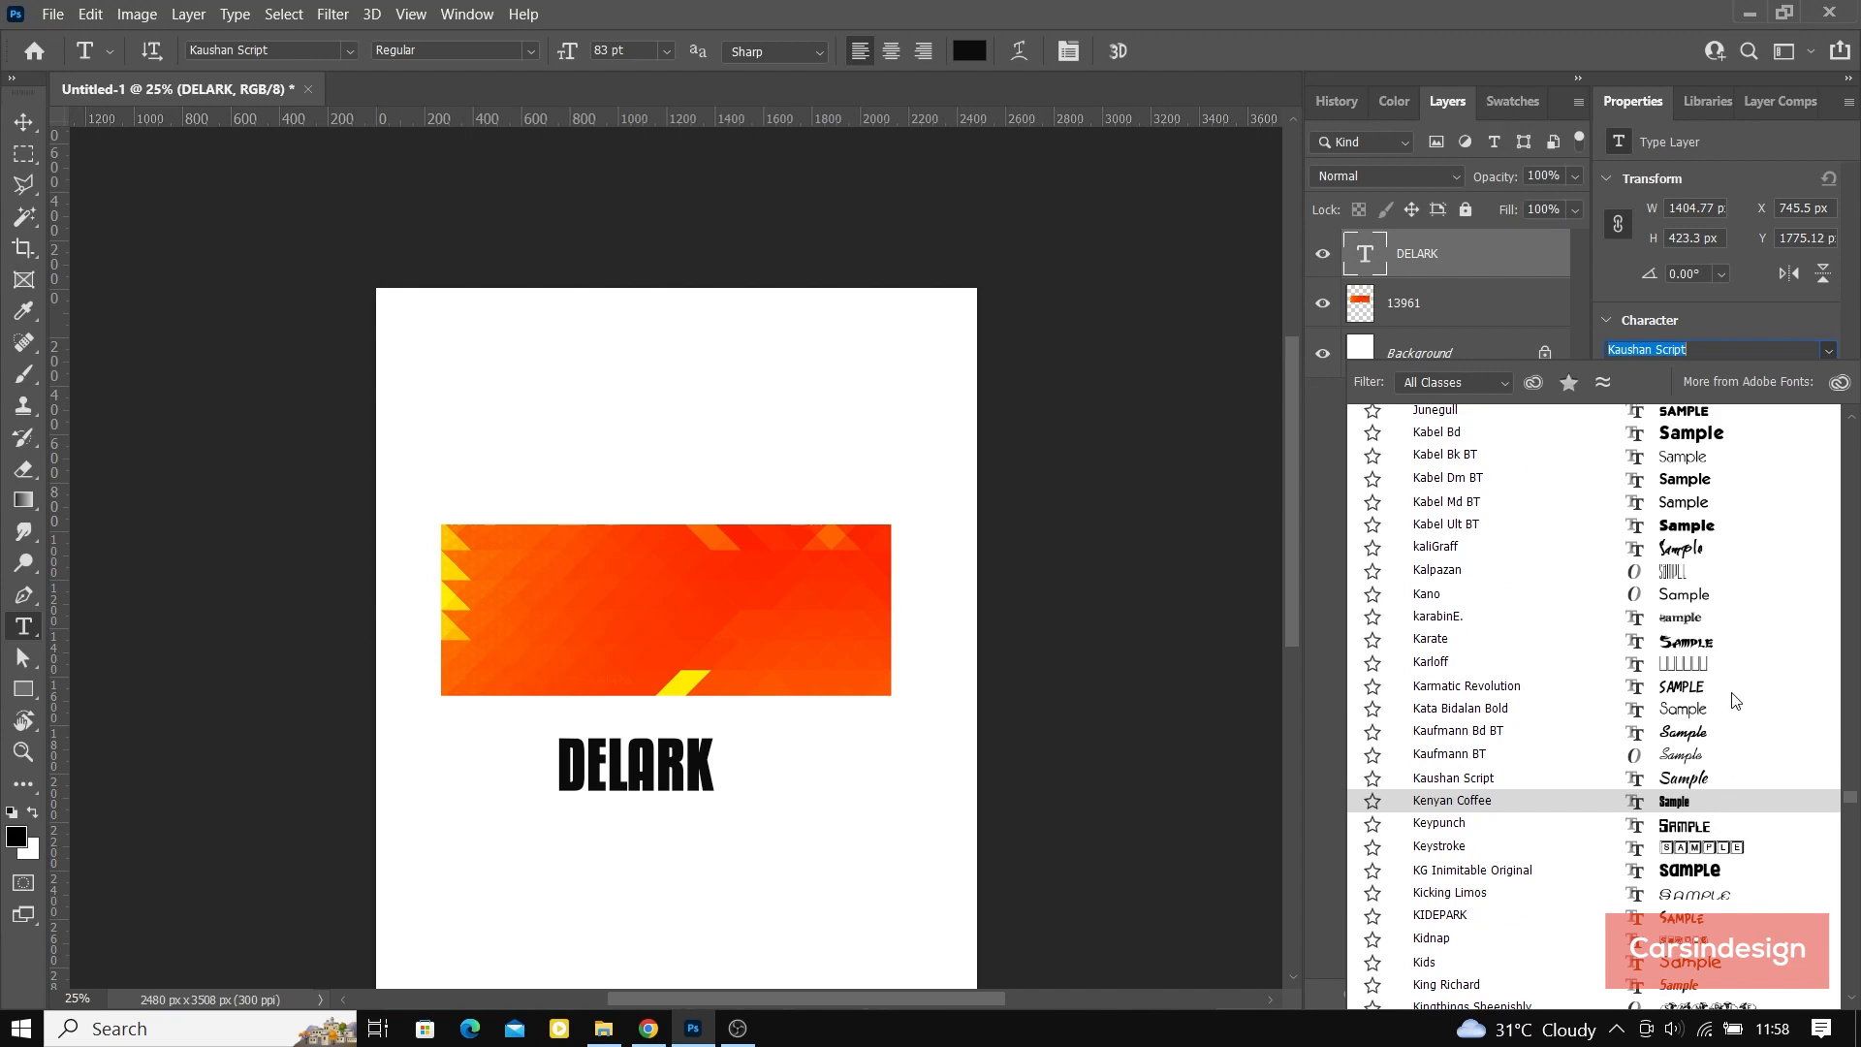
scroll(1735, 669, "up", 3)
scroll(1735, 635, "up", 3)
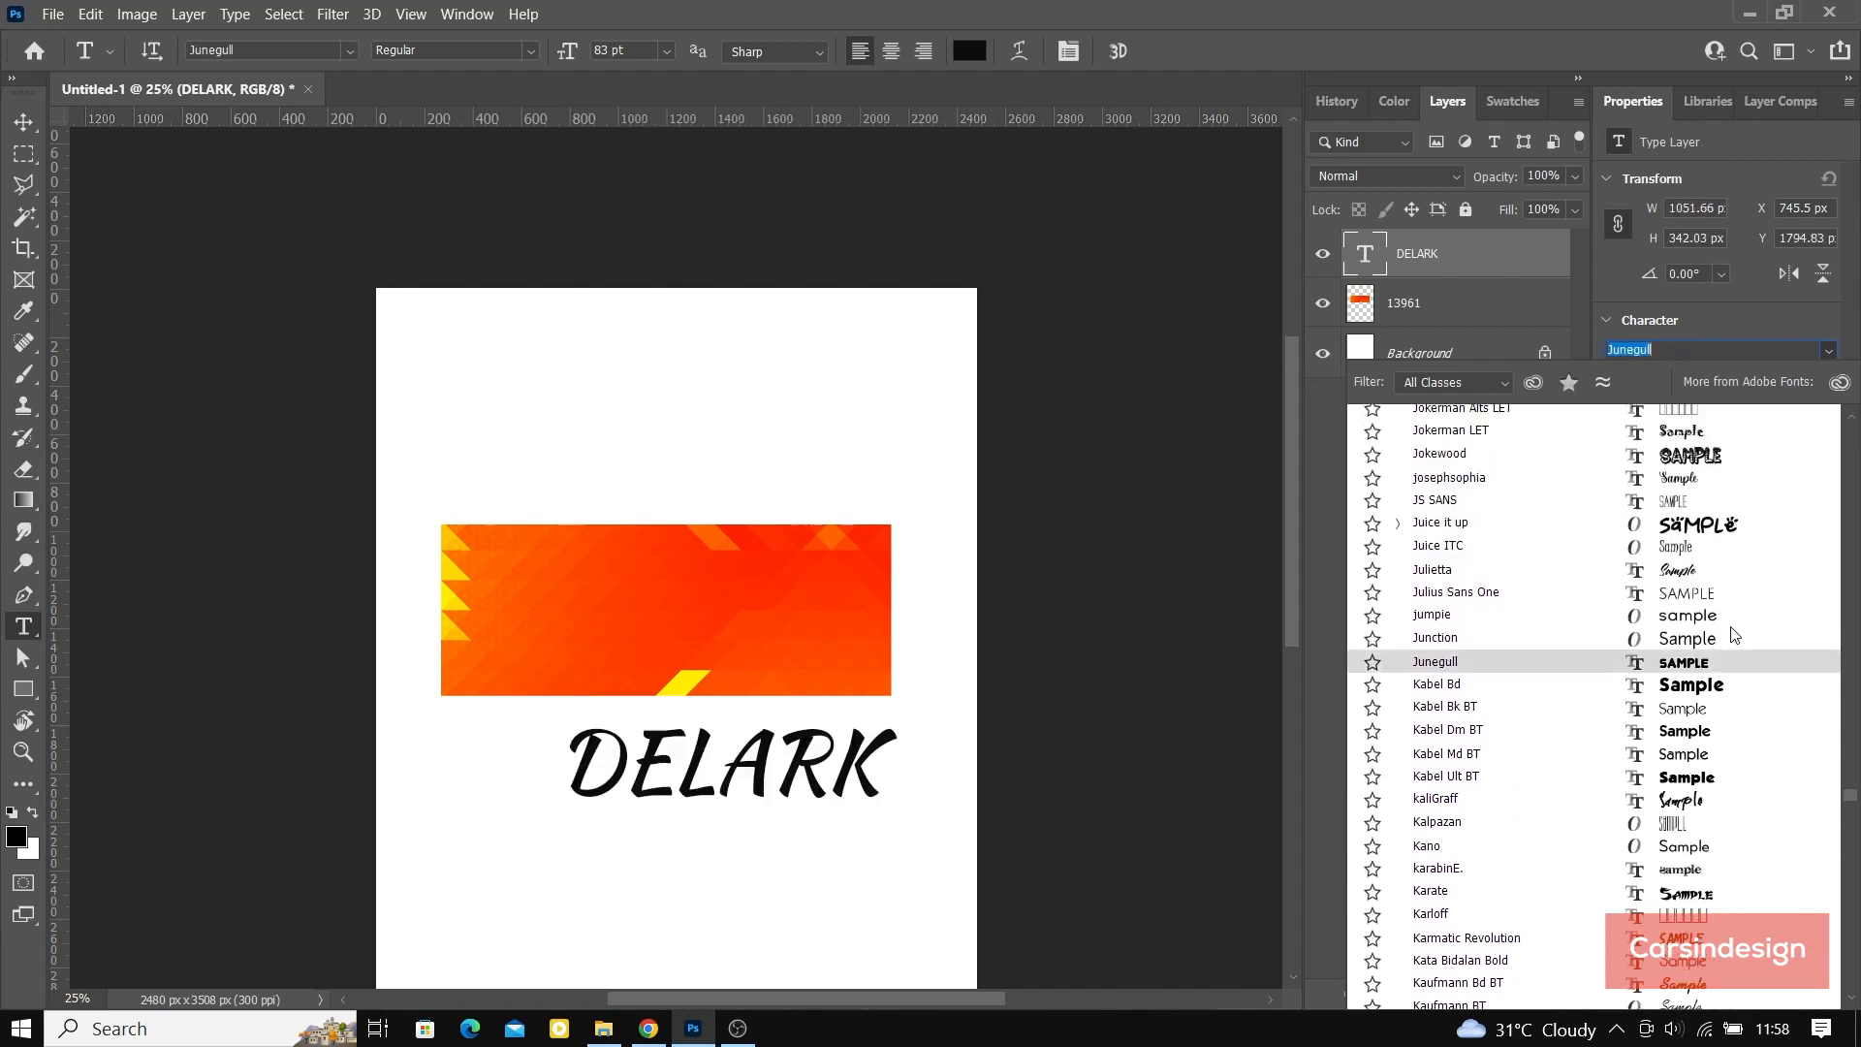
scroll(1737, 625, "up", 5)
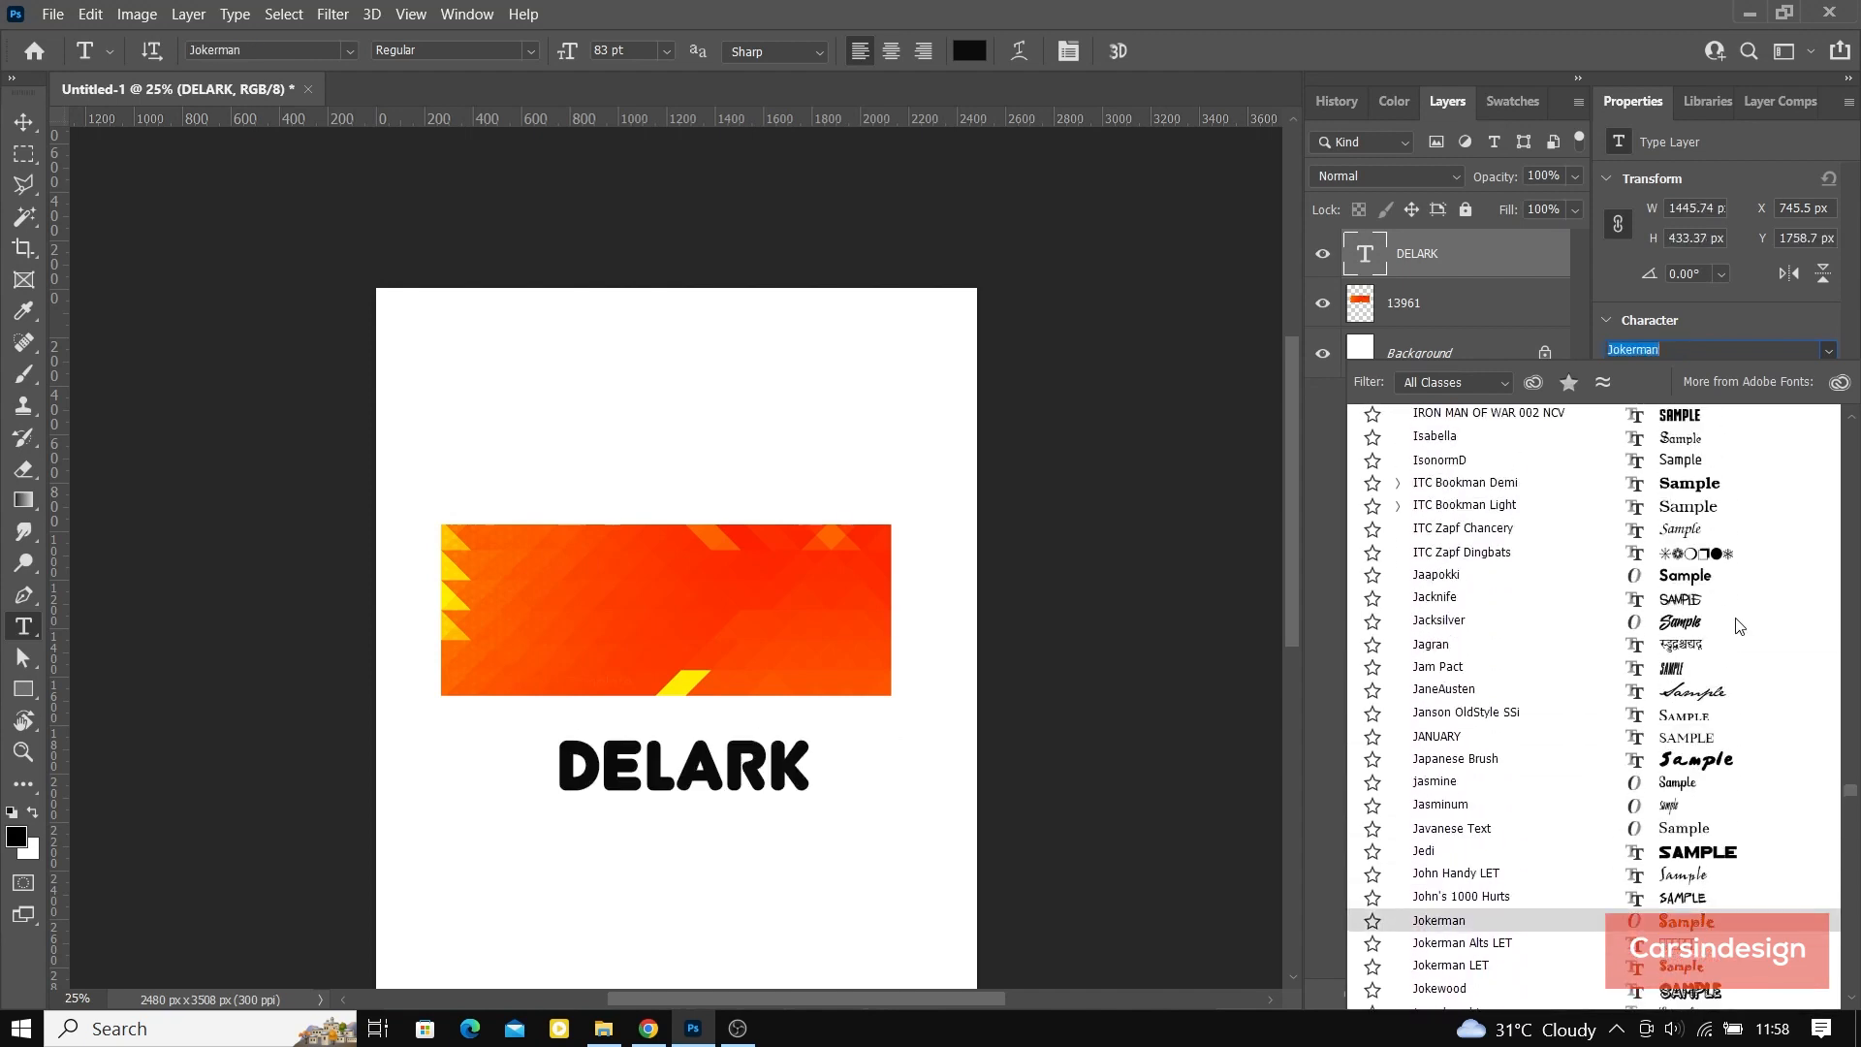
scroll(1739, 625, "up", 1)
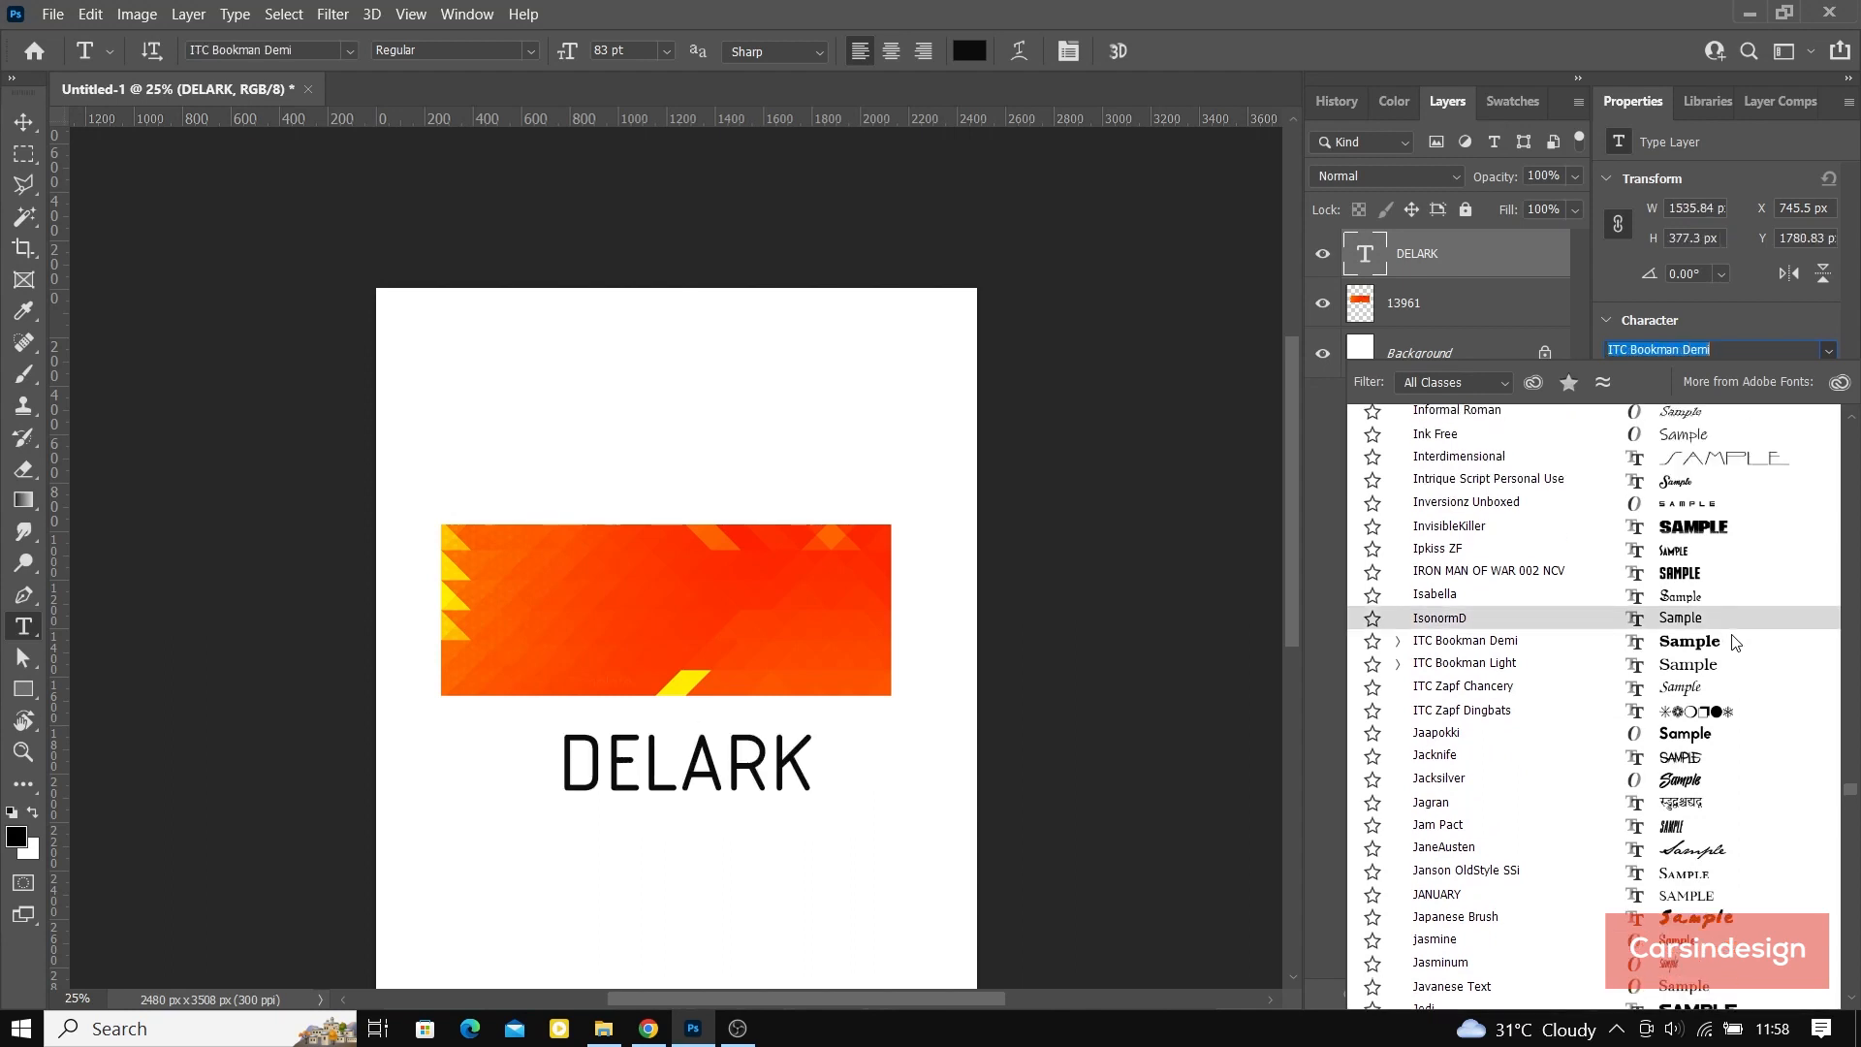
left_click(1732, 638)
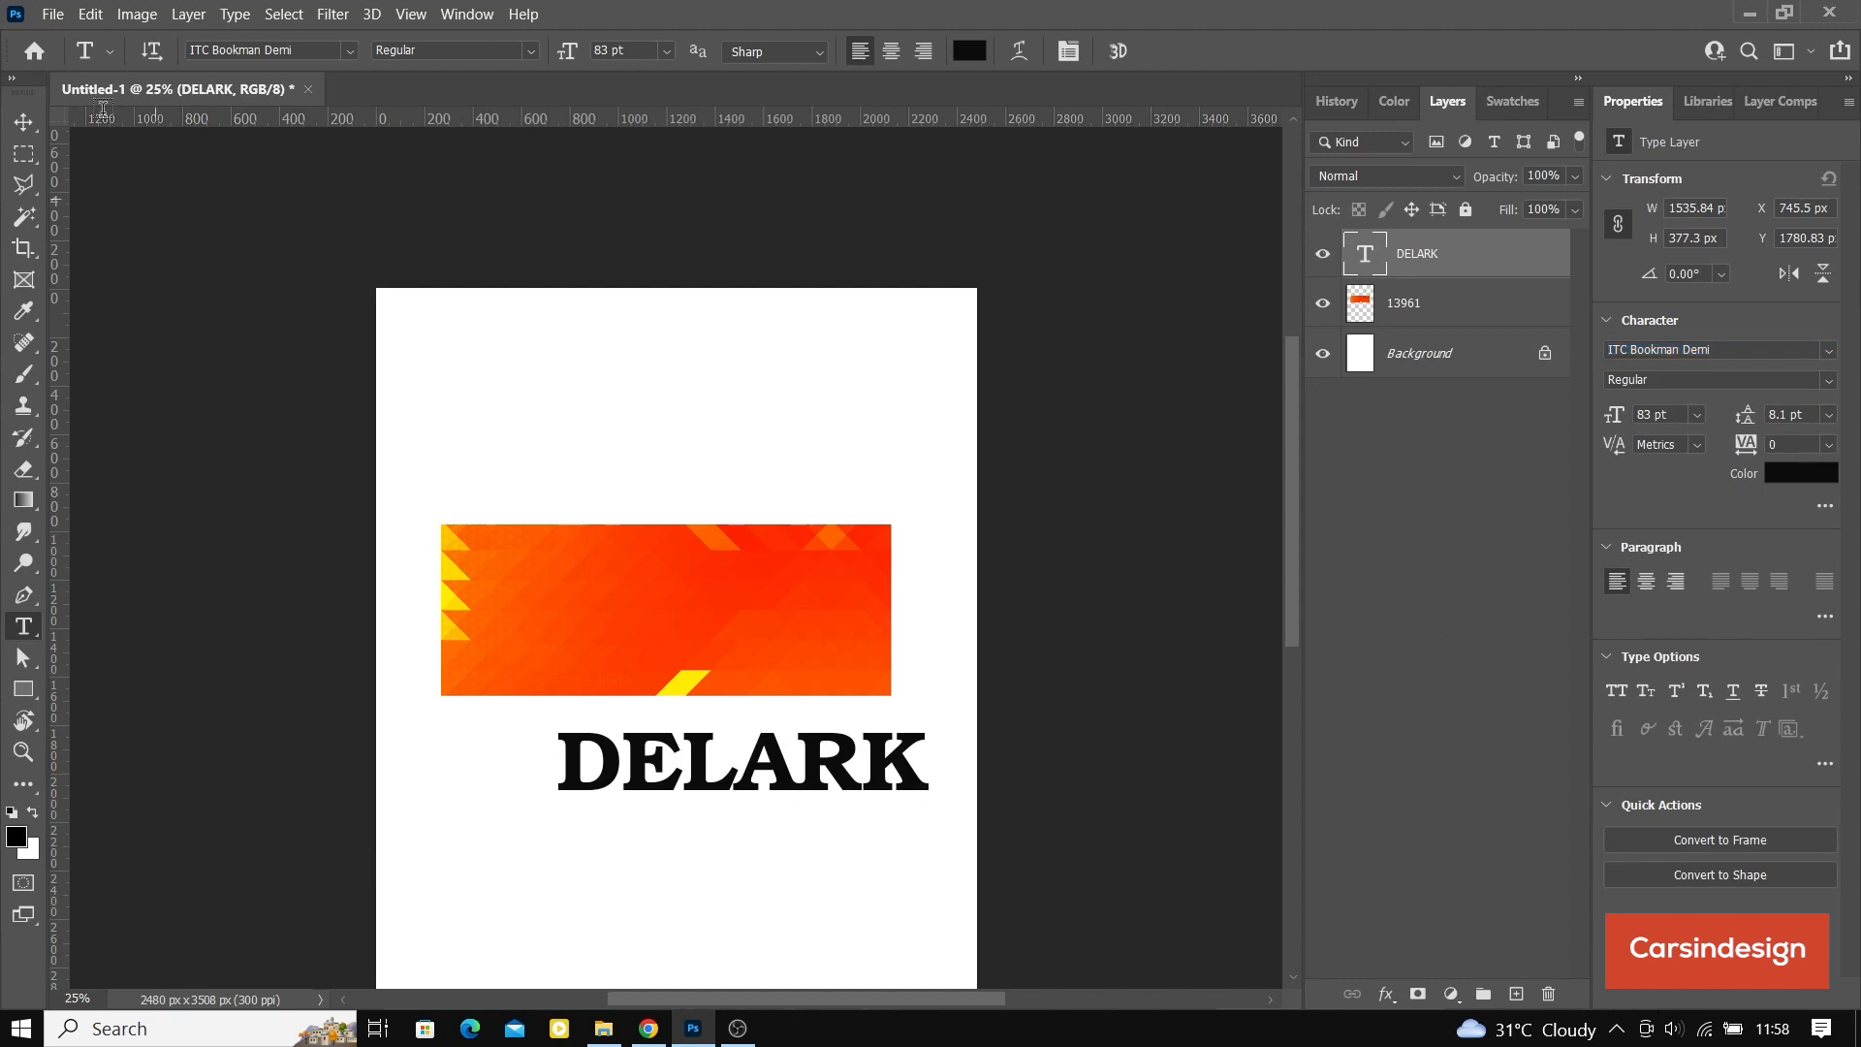
Step: Move the DELARK text onto the upper part of the banner and scale it down to about 68 pt
left_click(24, 121)
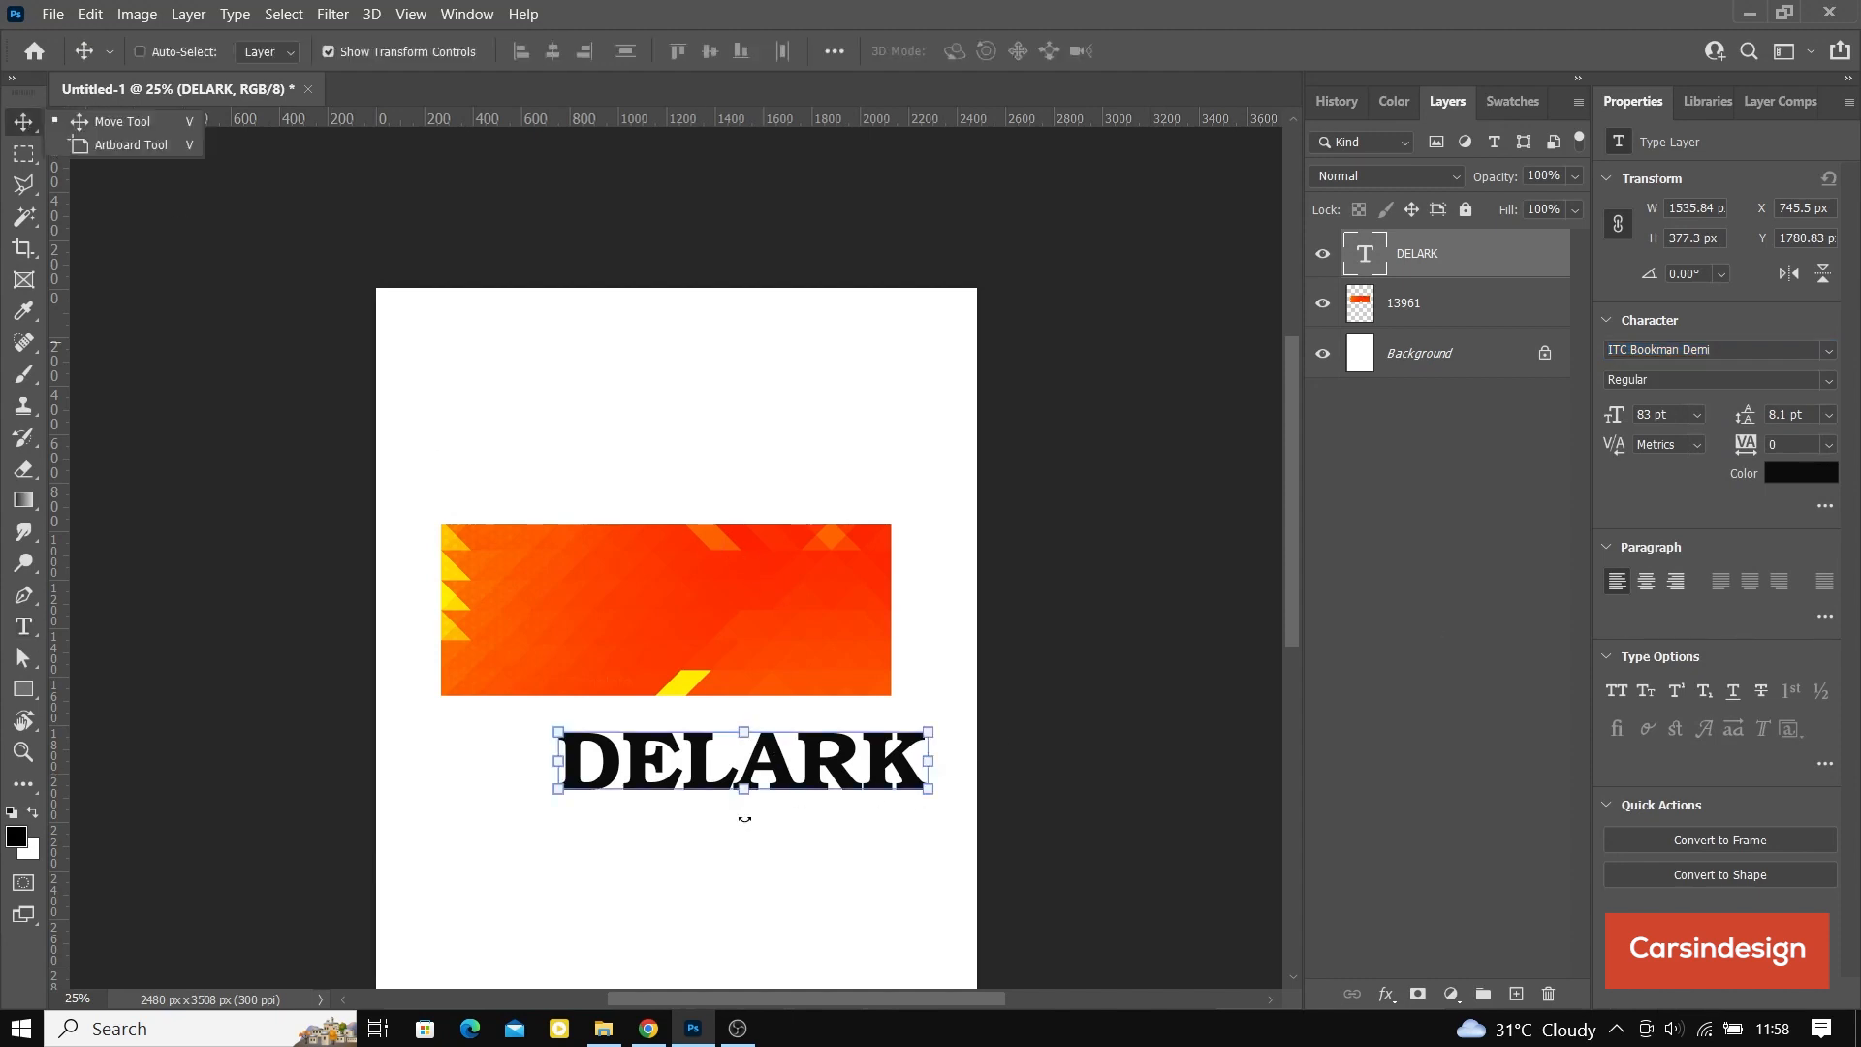
left_click_drag(812, 770, 733, 582)
left_click_drag(491, 549, 555, 554)
left_click_drag(753, 600, 702, 599)
Step: Center the DELARK text horizontally on the banner image and move both together to the page's horizontal middle
left_click(1453, 300, "ctrl")
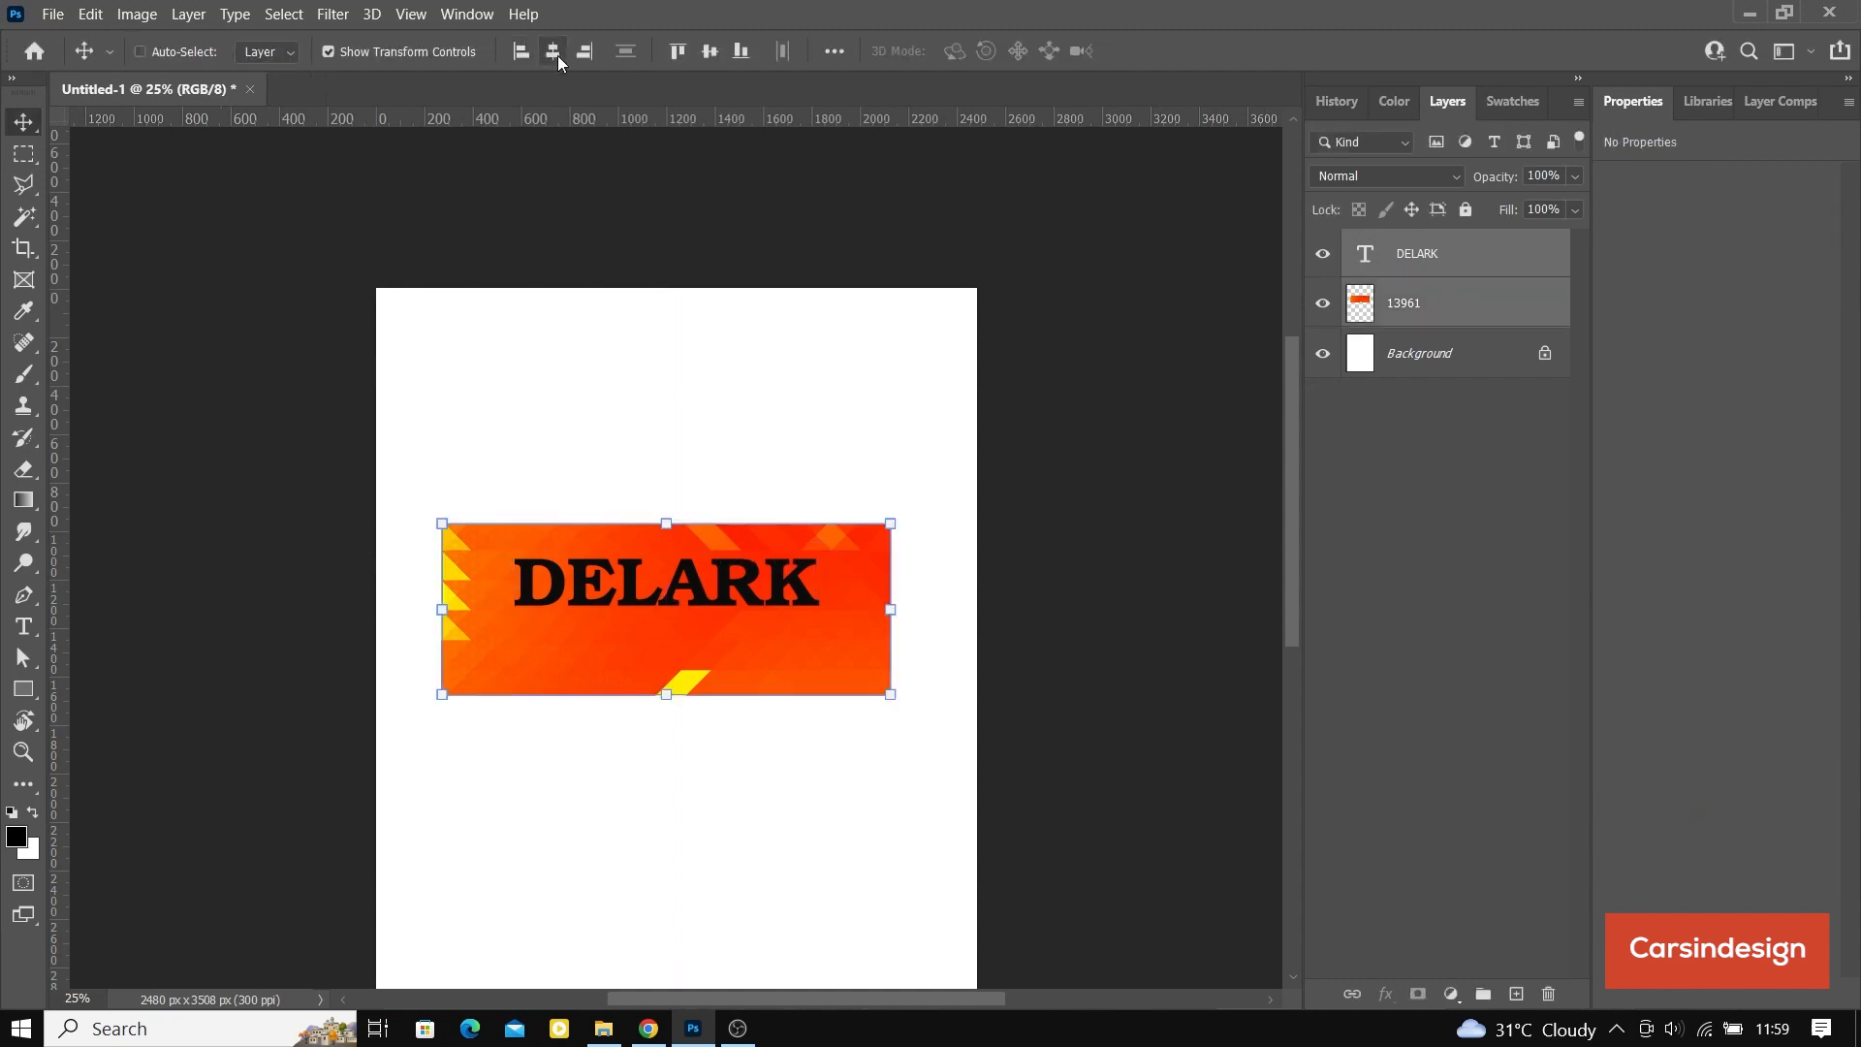
left_click_drag(717, 630, 727, 626)
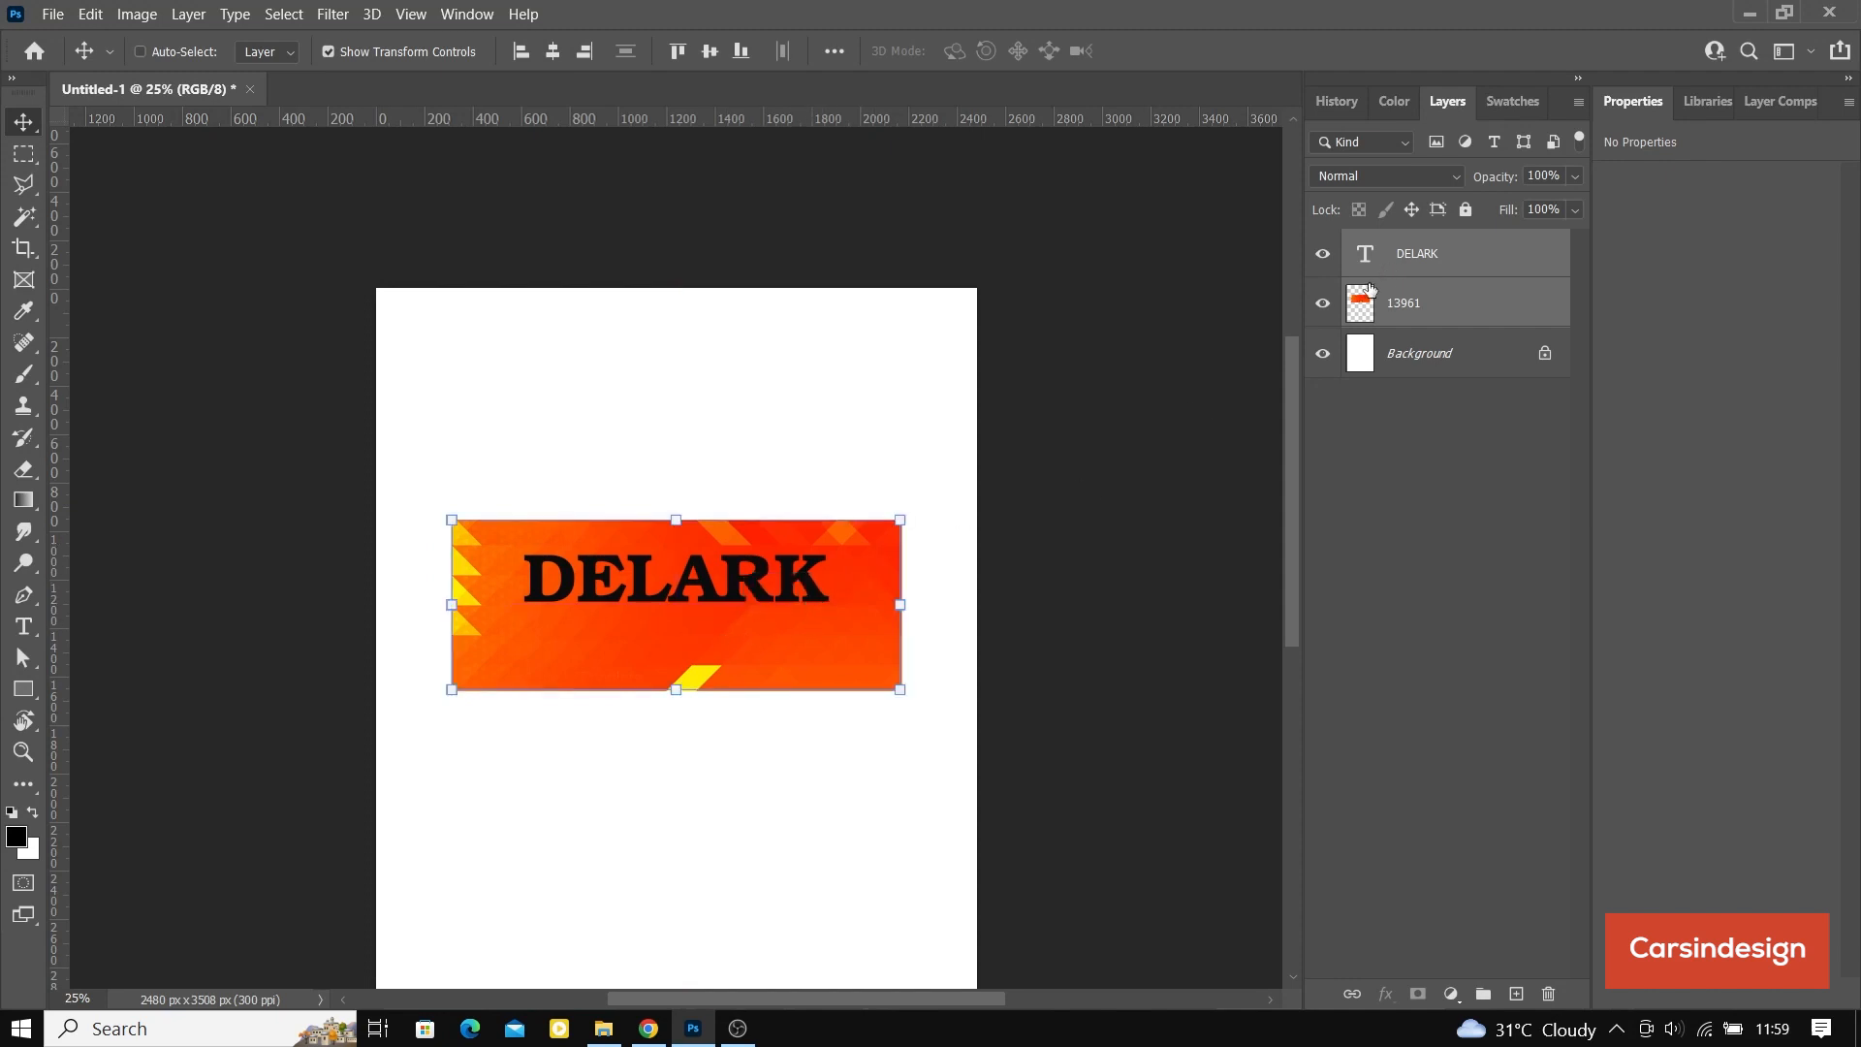
Step: Nudge the DELARK text up toward the banner's upper edge and hide the transform controls
left_click(732, 587, "ctrl")
key("shift+Up")
key("shift+Up")
key("shift+Up")
key("shift+Up")
key("shift+Up")
key("shift+Up")
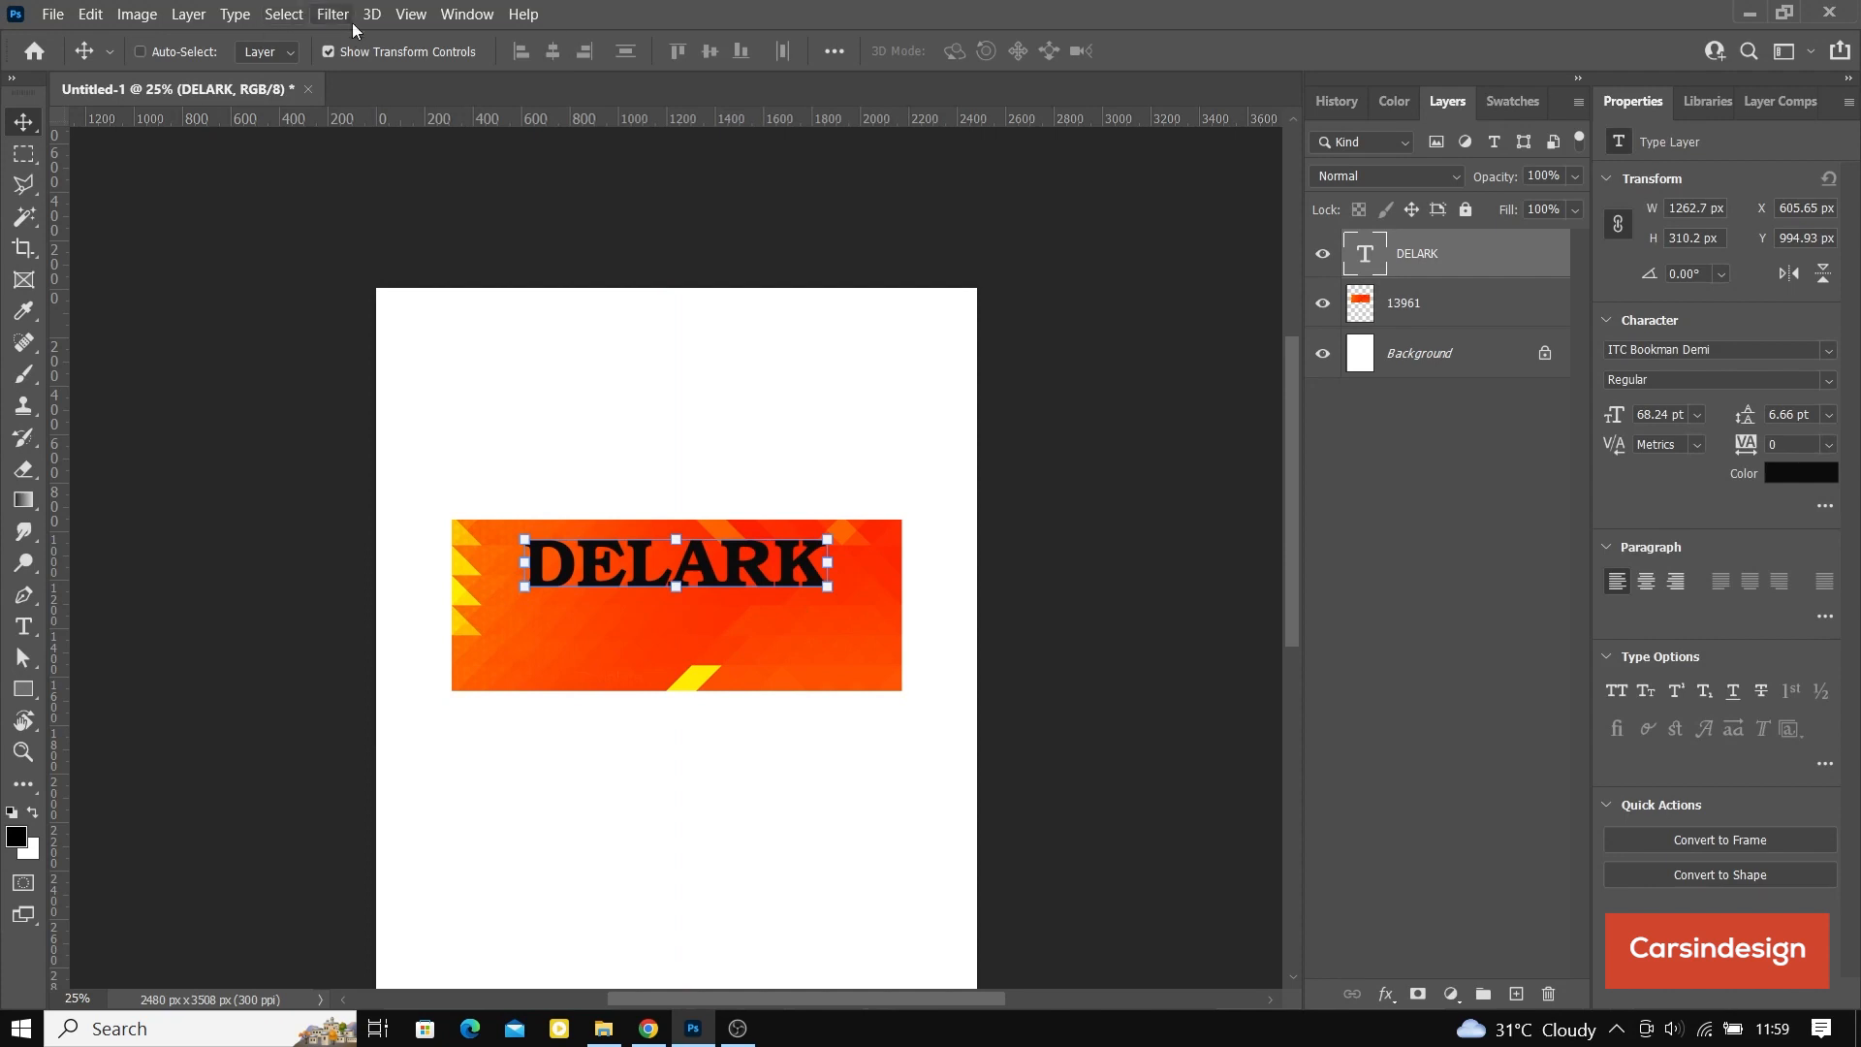
left_click(331, 52)
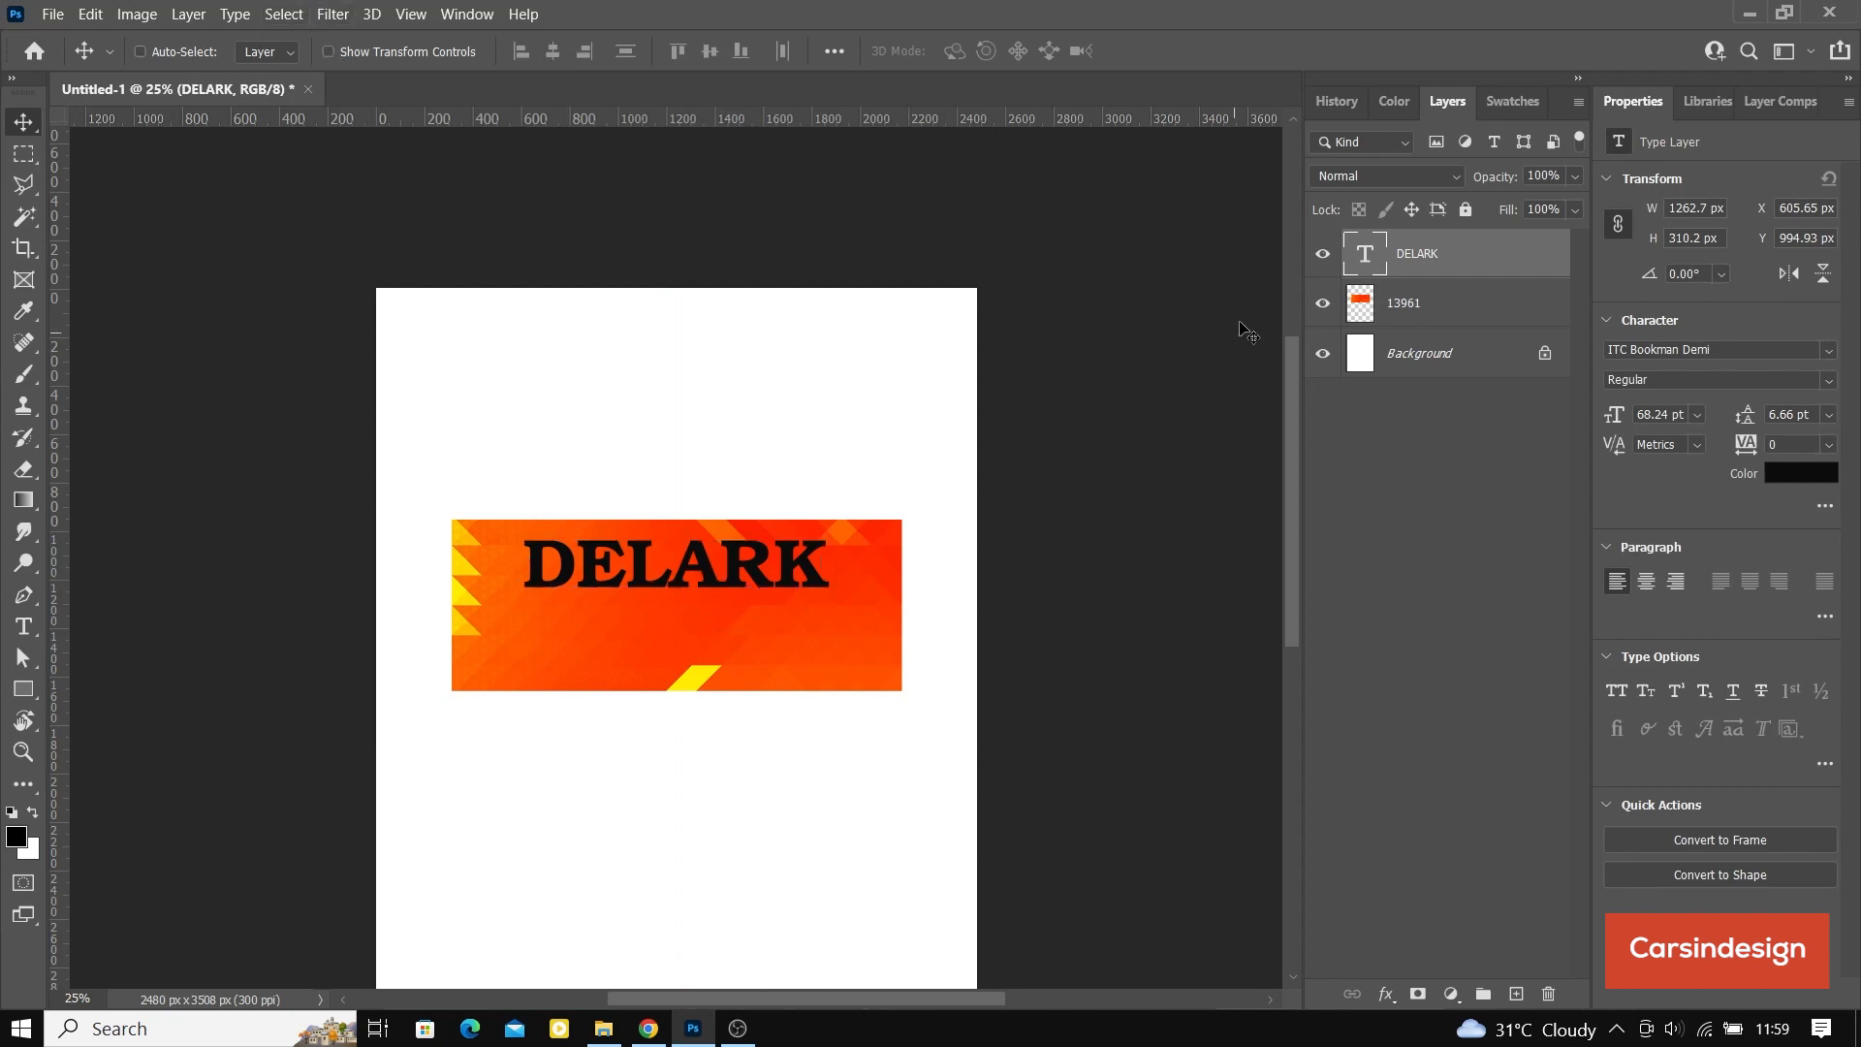
Step: Duplicate the DELARK text layer, place the copy just below the original, and change its wording to "GLOBAL VENTURES"
left_click_drag(1484, 262, 1526, 996)
left_click_drag(684, 564, 687, 611)
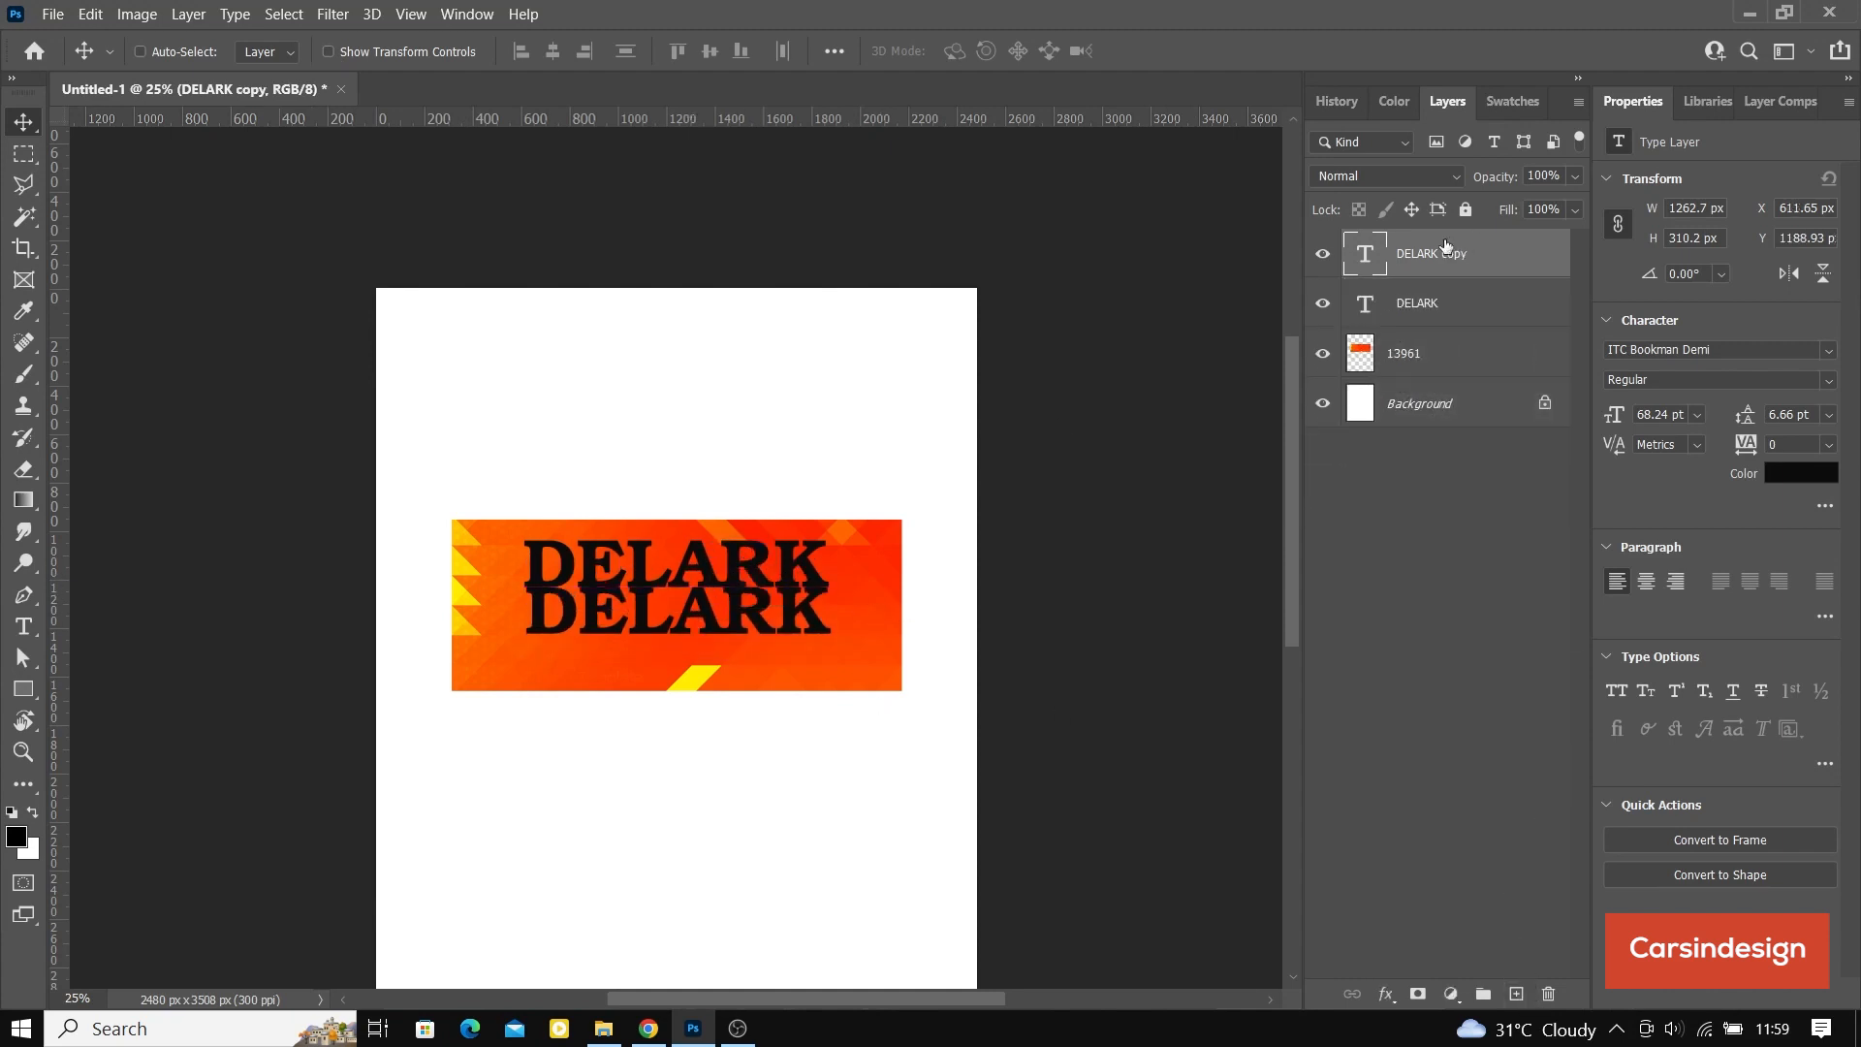
double_click(1362, 262)
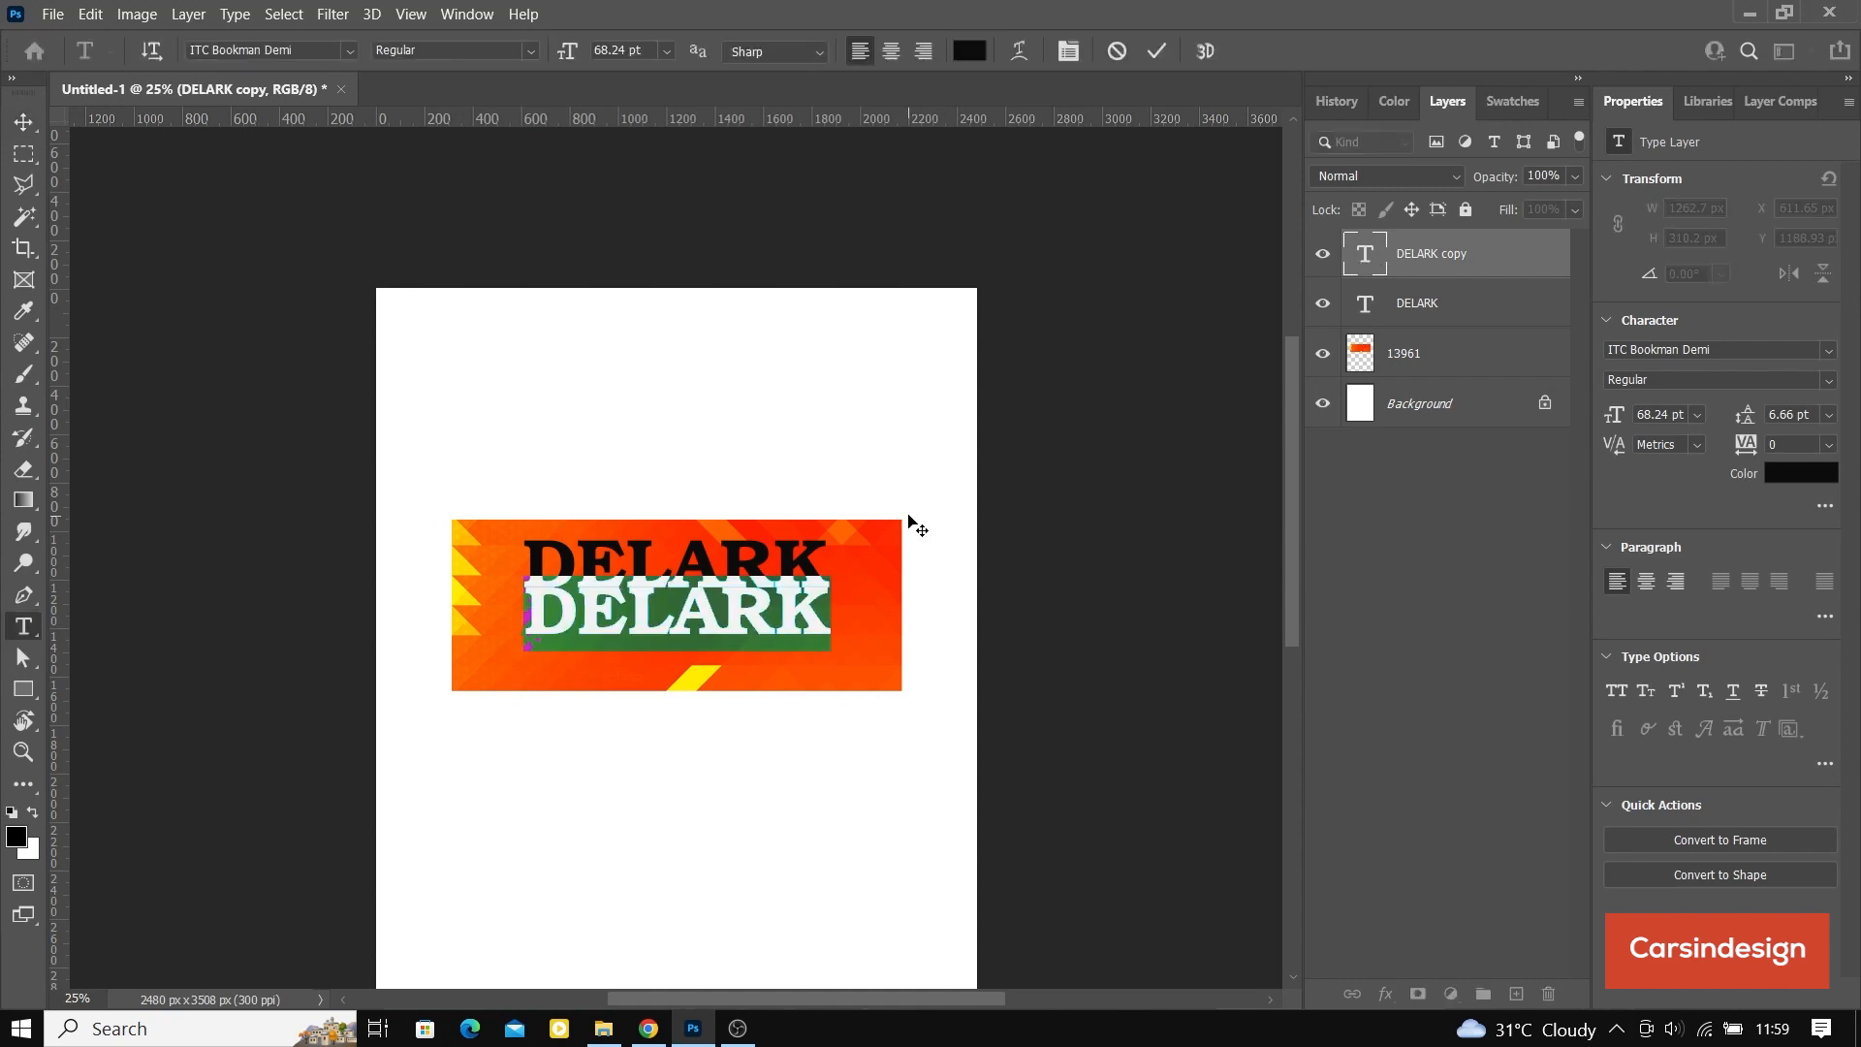
type("GLOBA")
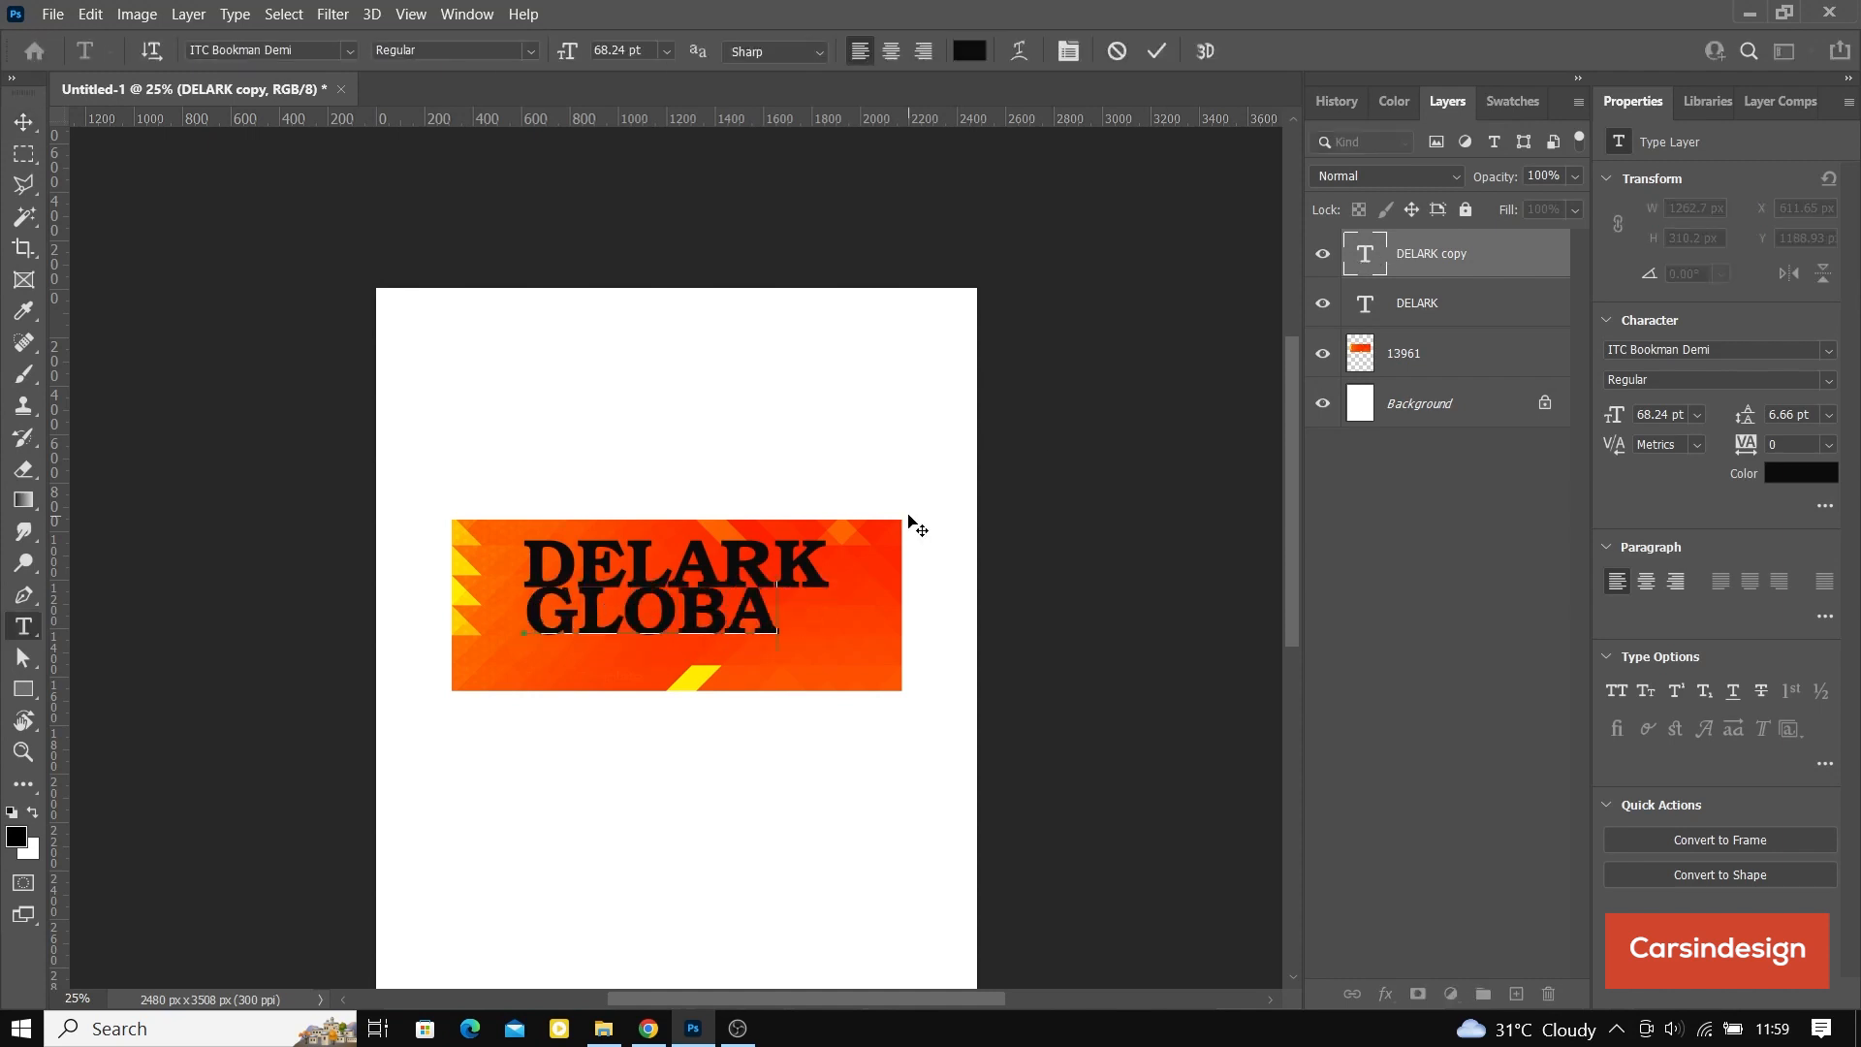
type("L VEN")
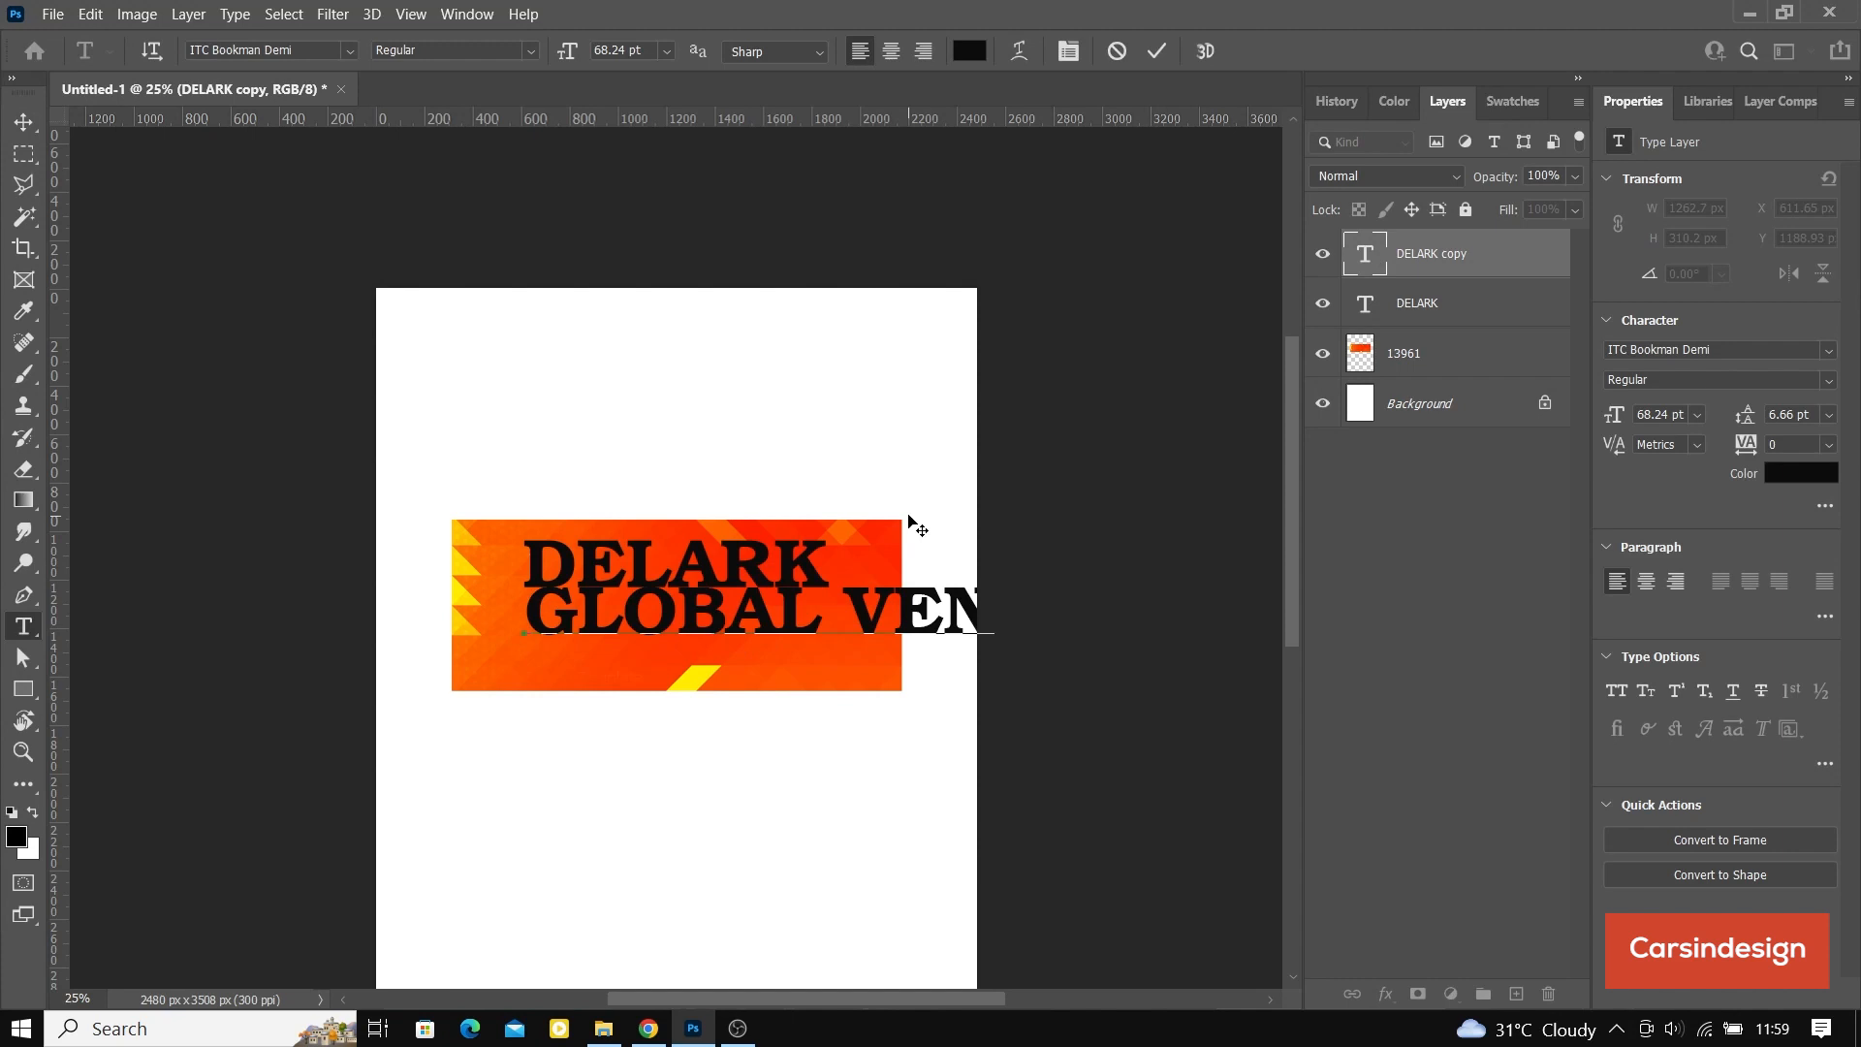
type("TURES")
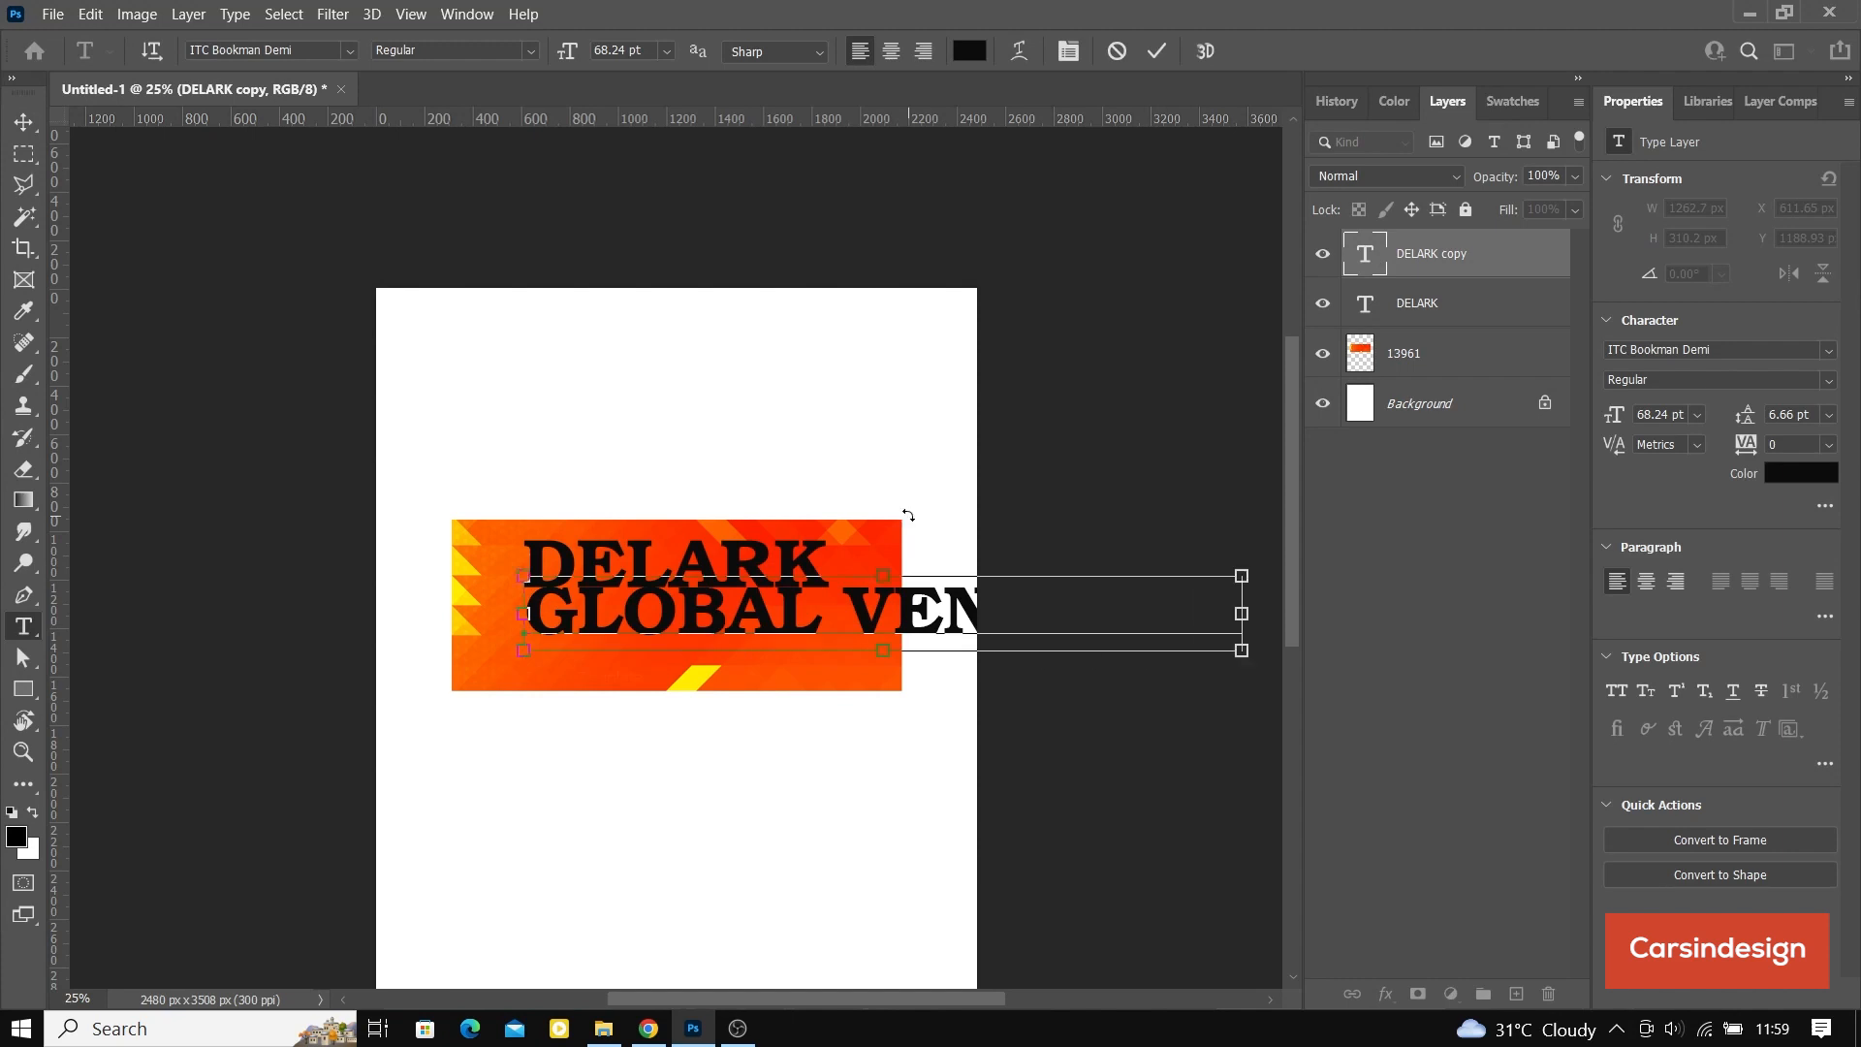
Step: Set the GLOBAL VENTURES text to 29 pt and white (ffffff), and commit the edit
key("ctrl+a")
left_click_drag(573, 55, 524, 73)
left_click(969, 52)
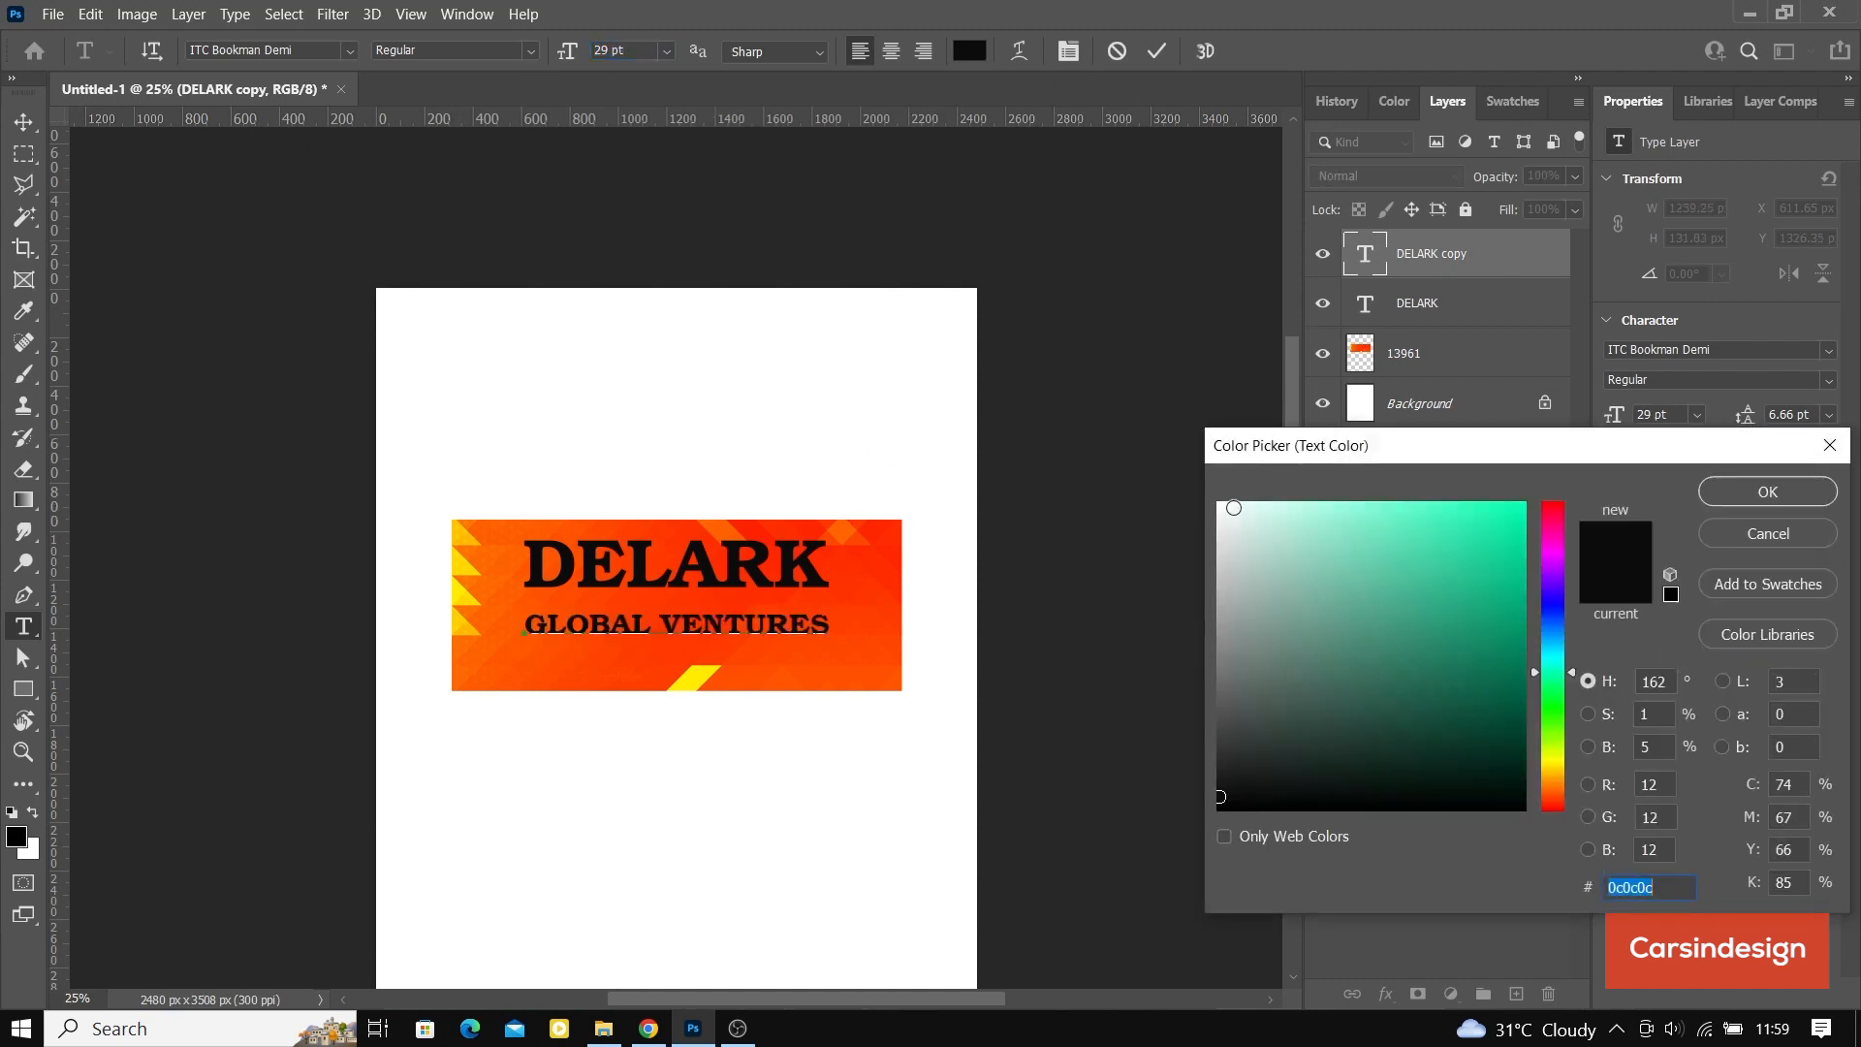
left_click_drag(1223, 504, 1206, 501)
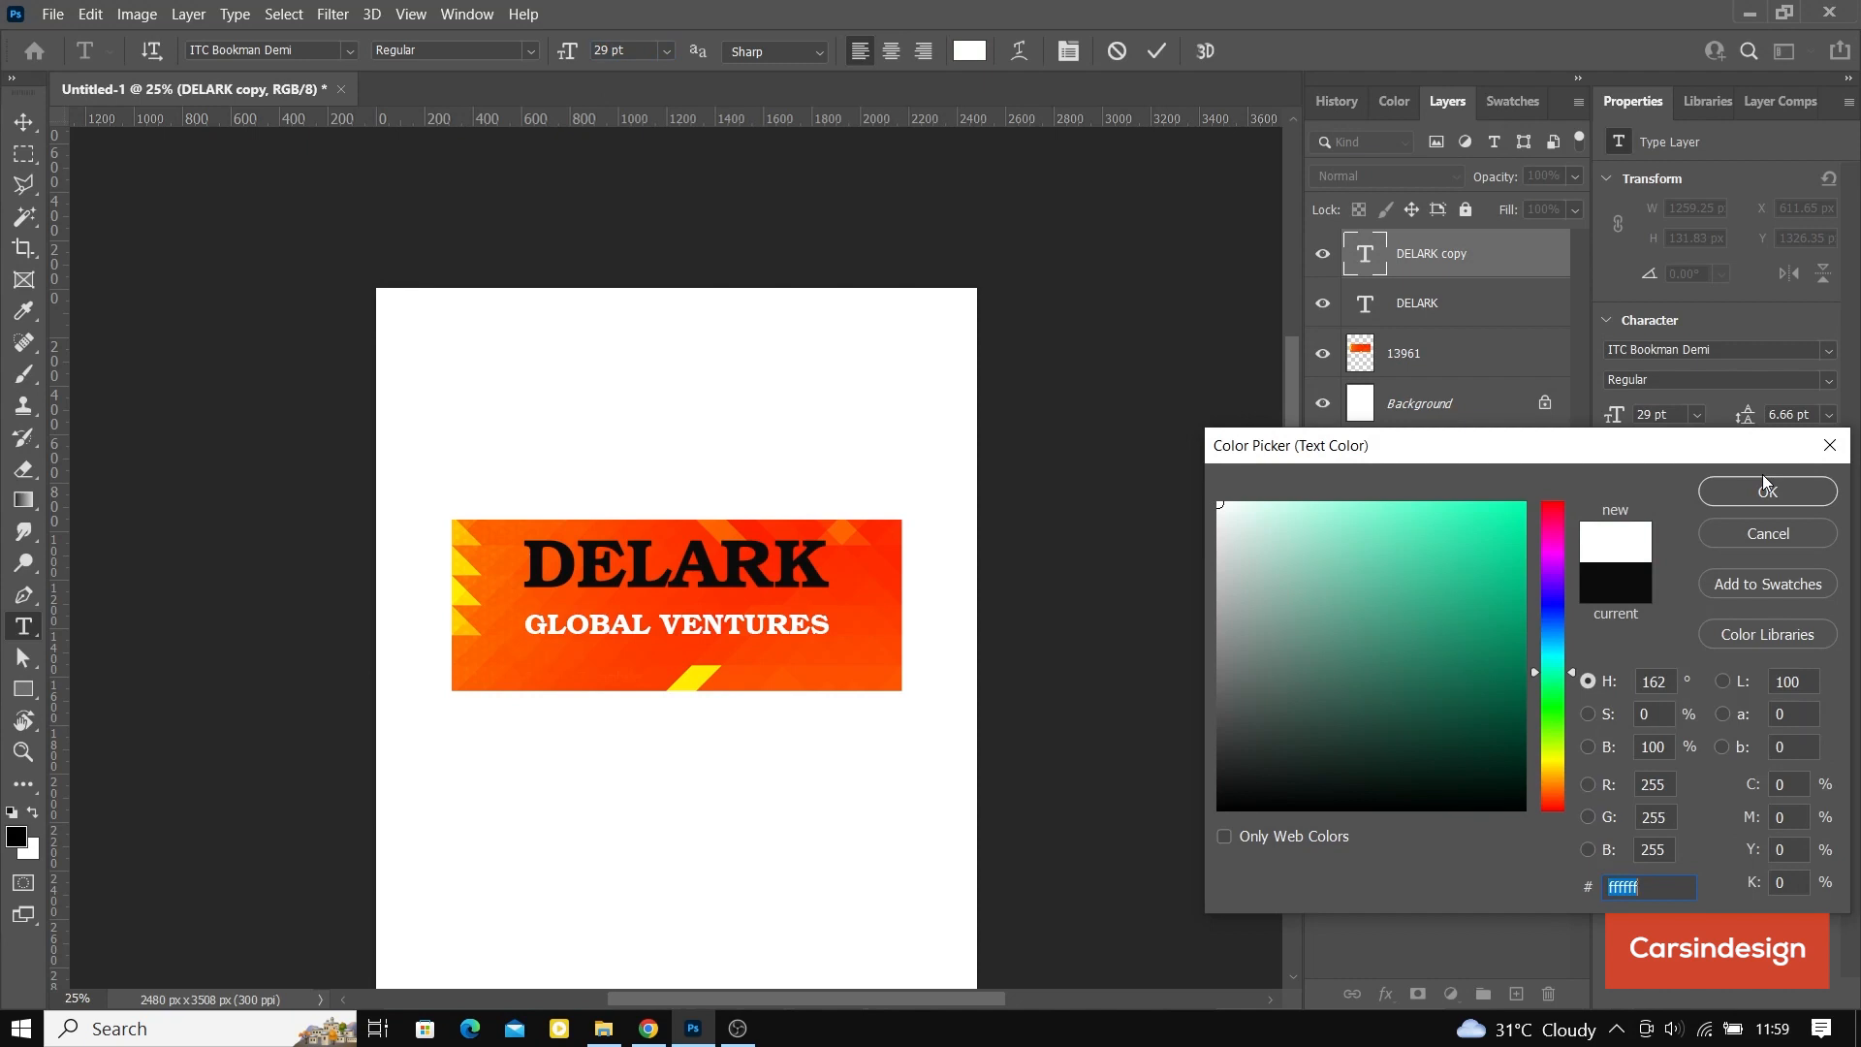
left_click(1765, 488)
left_click(1158, 52)
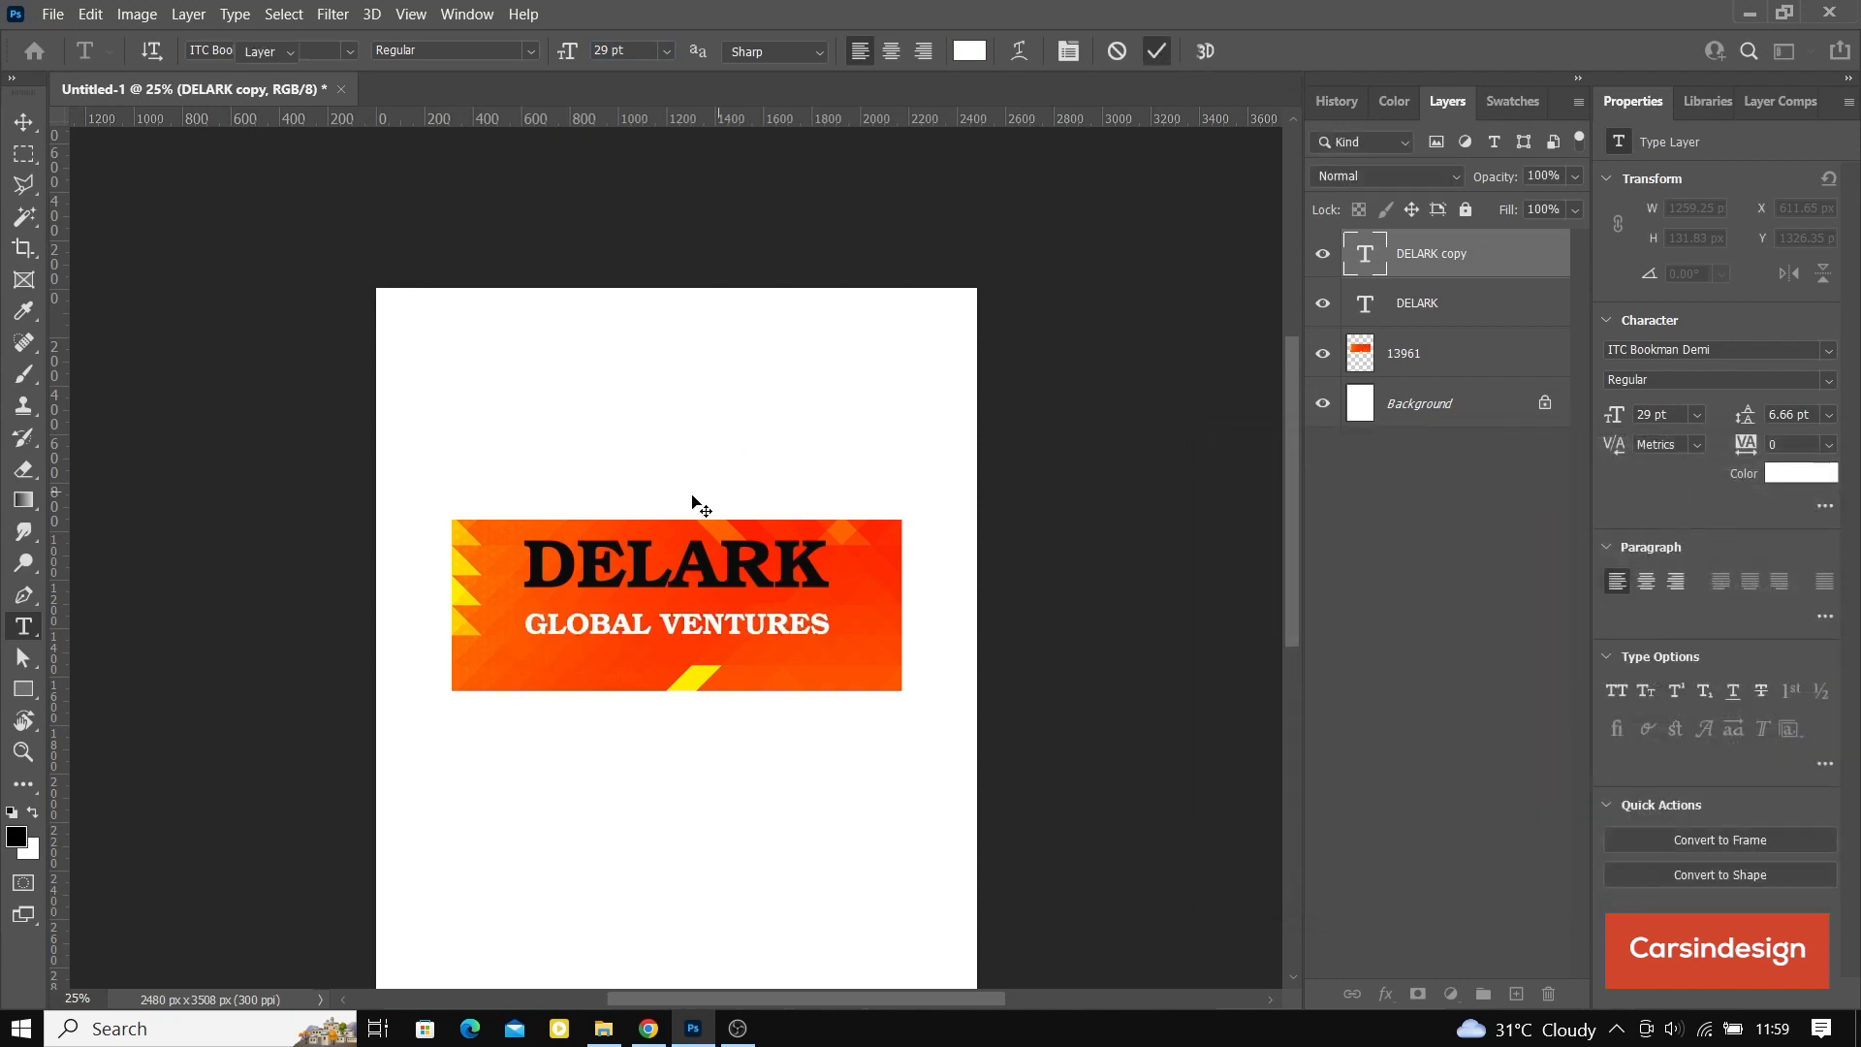
Step: Move the GLOBAL VENTURES text up so it sits closely beneath DELARK on the banner
key("v")
left_click_drag(660, 617, 659, 600)
key("Down")
key("Down")
key("Down")
key("Down")
key("Down")
key("Down")
key("Down")
key("Down")
key("Down")
key("Down")
key("Down")
key("Down")
key("Down")
key("Down")
key("Down")
key("Down")
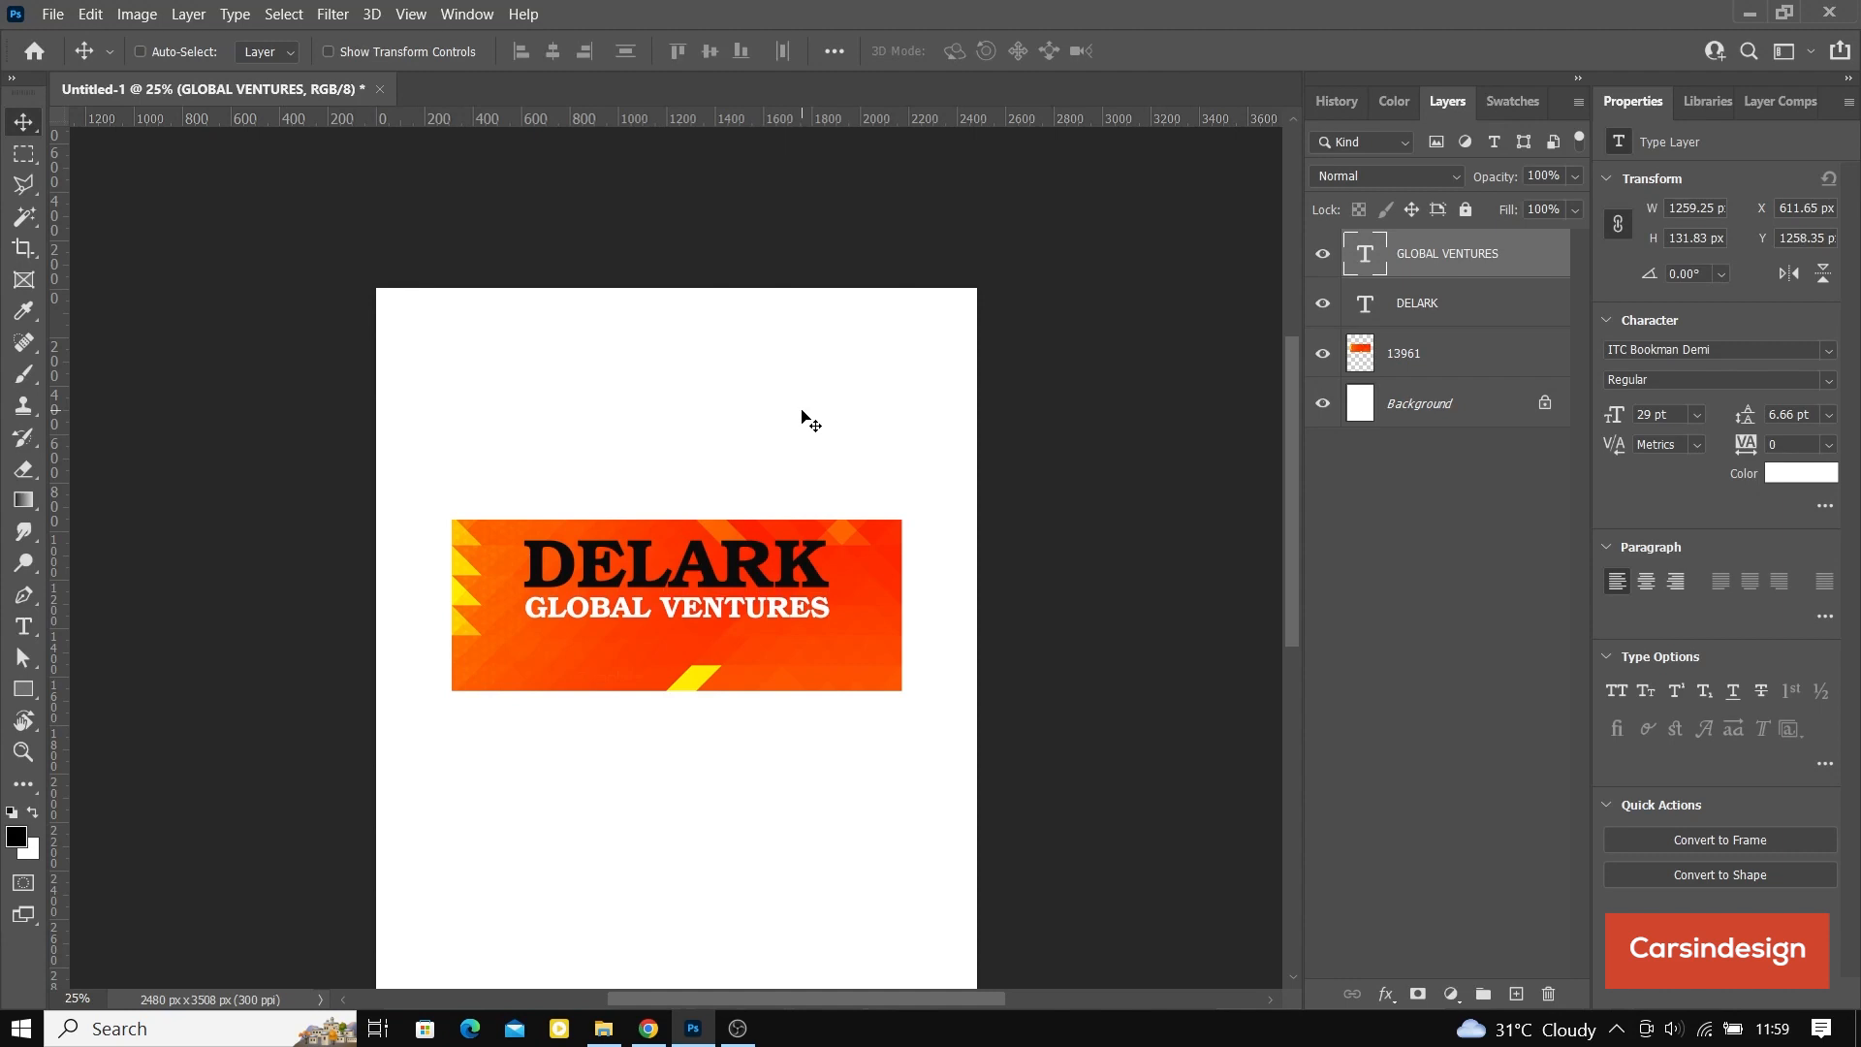
Step: Duplicate the GLOBAL VENTURES text layer, place the copy directly beneath the original, and change its wording to "(INTERIORS, CHEMICALS & PAITS)"
left_click_drag(1449, 258, 1516, 993)
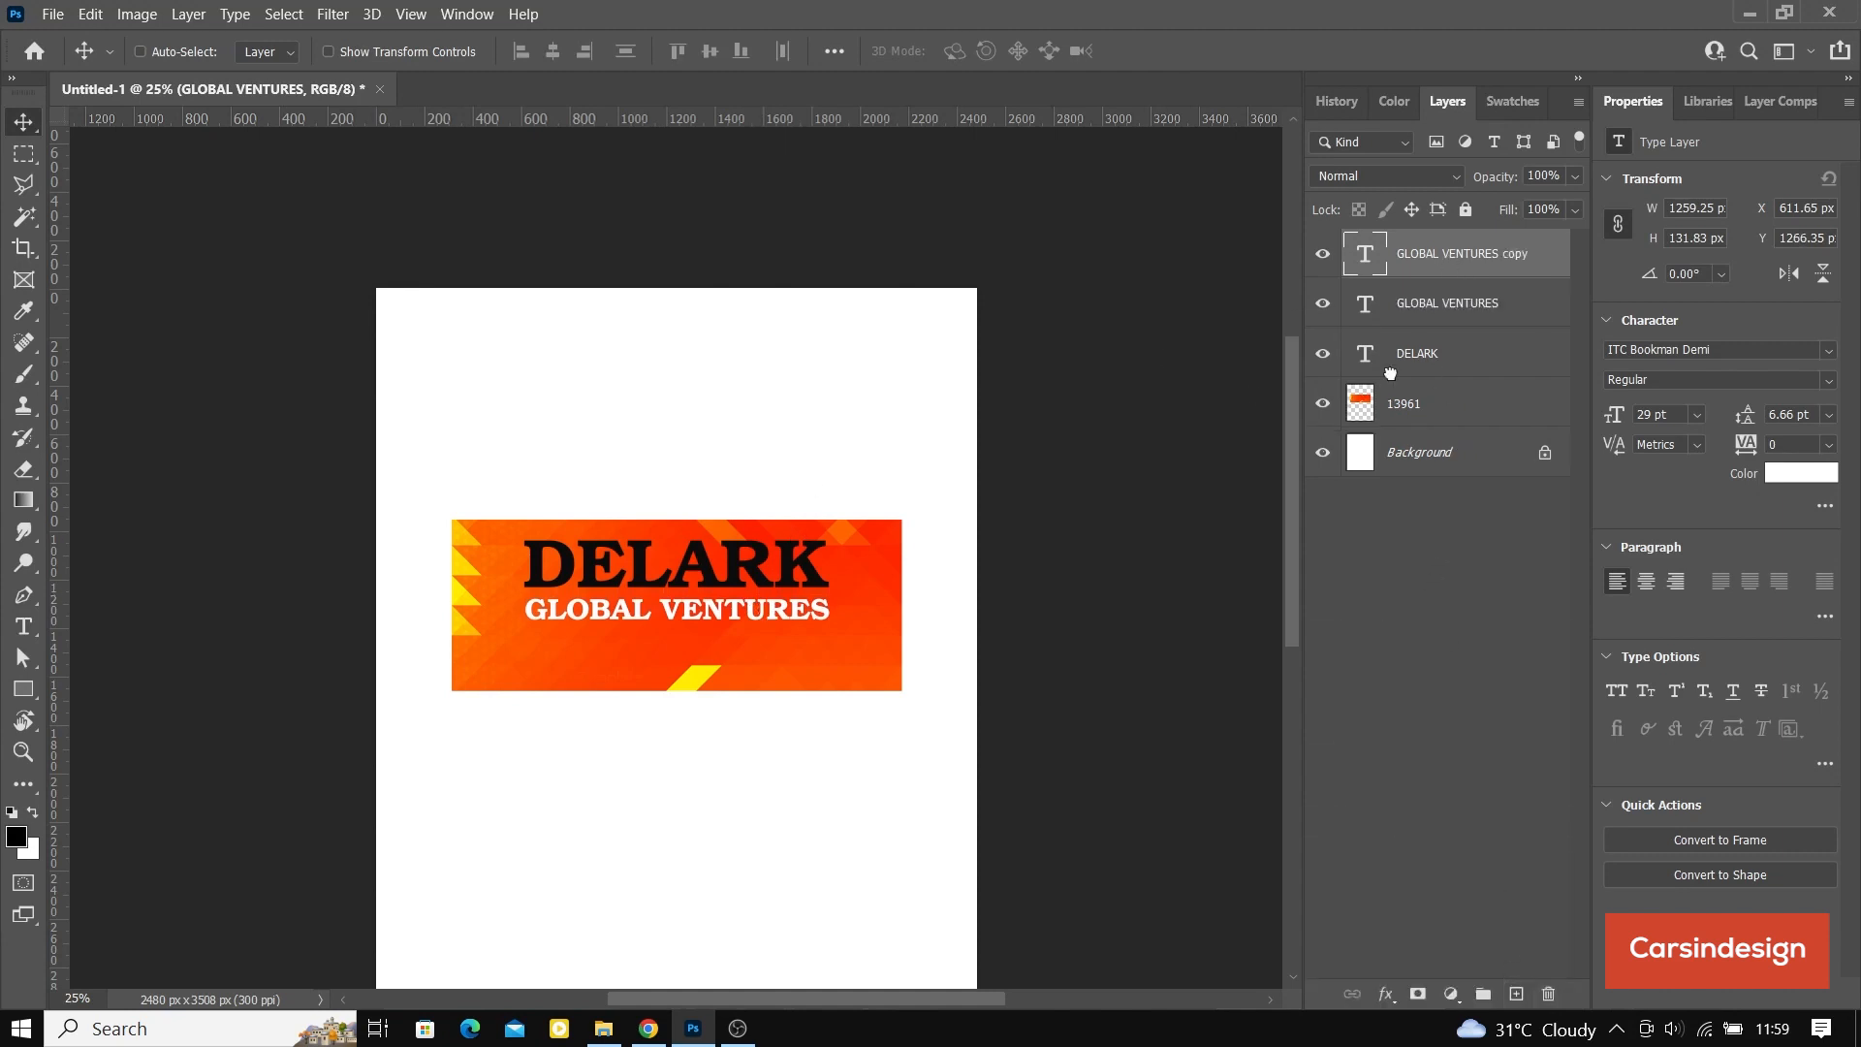
left_click_drag(707, 617, 707, 654)
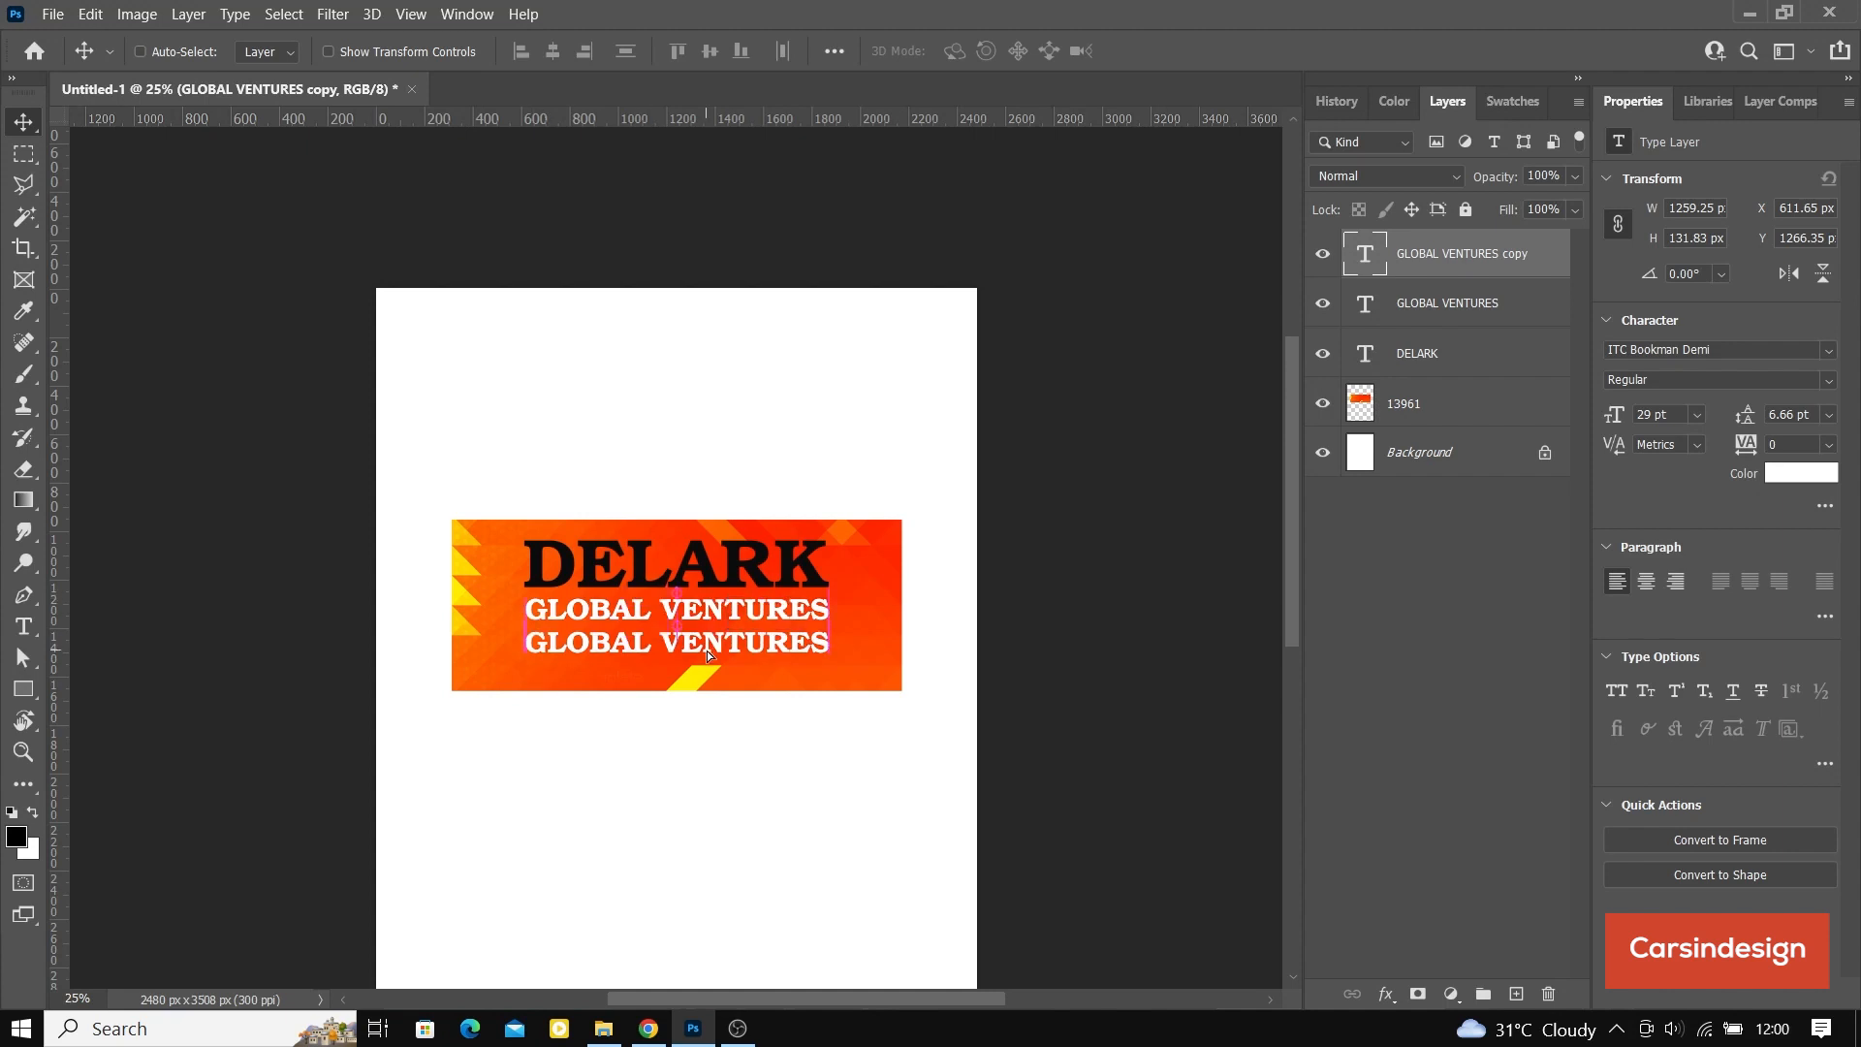
double_click(1364, 254)
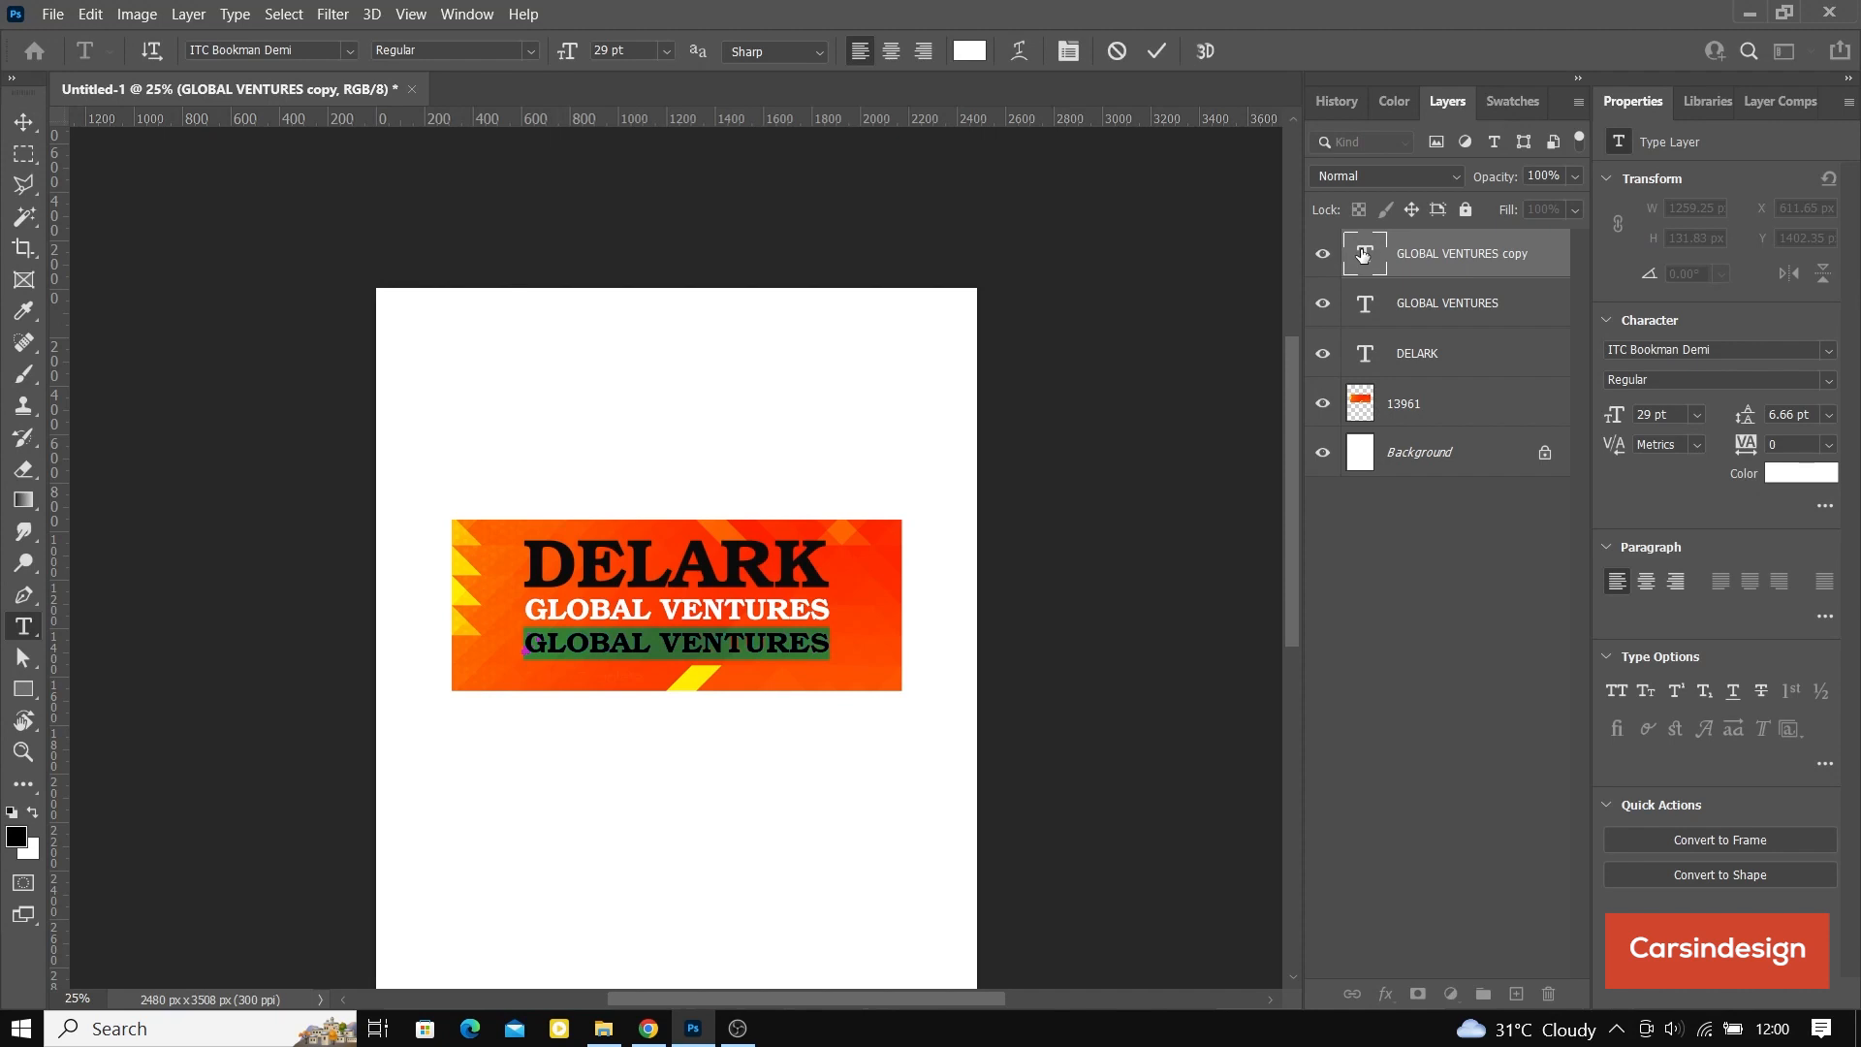
type("0INT")
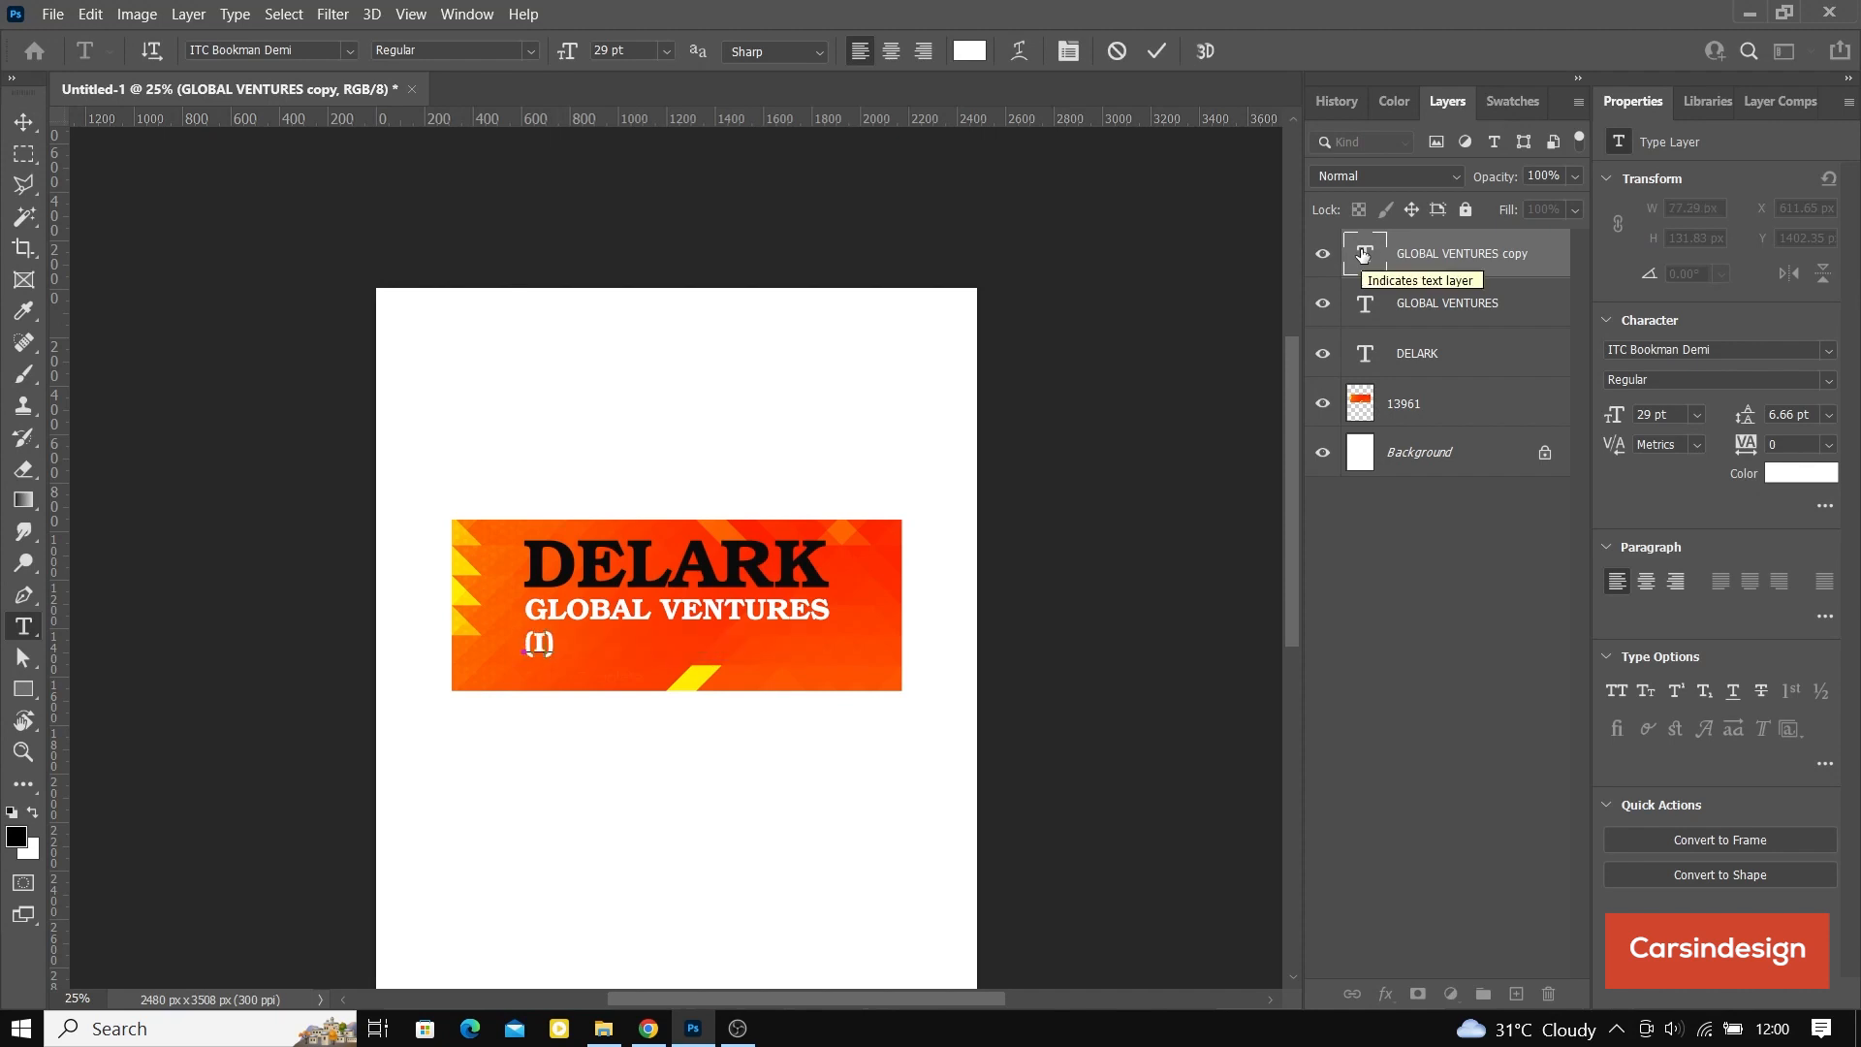
type("ERIOR")
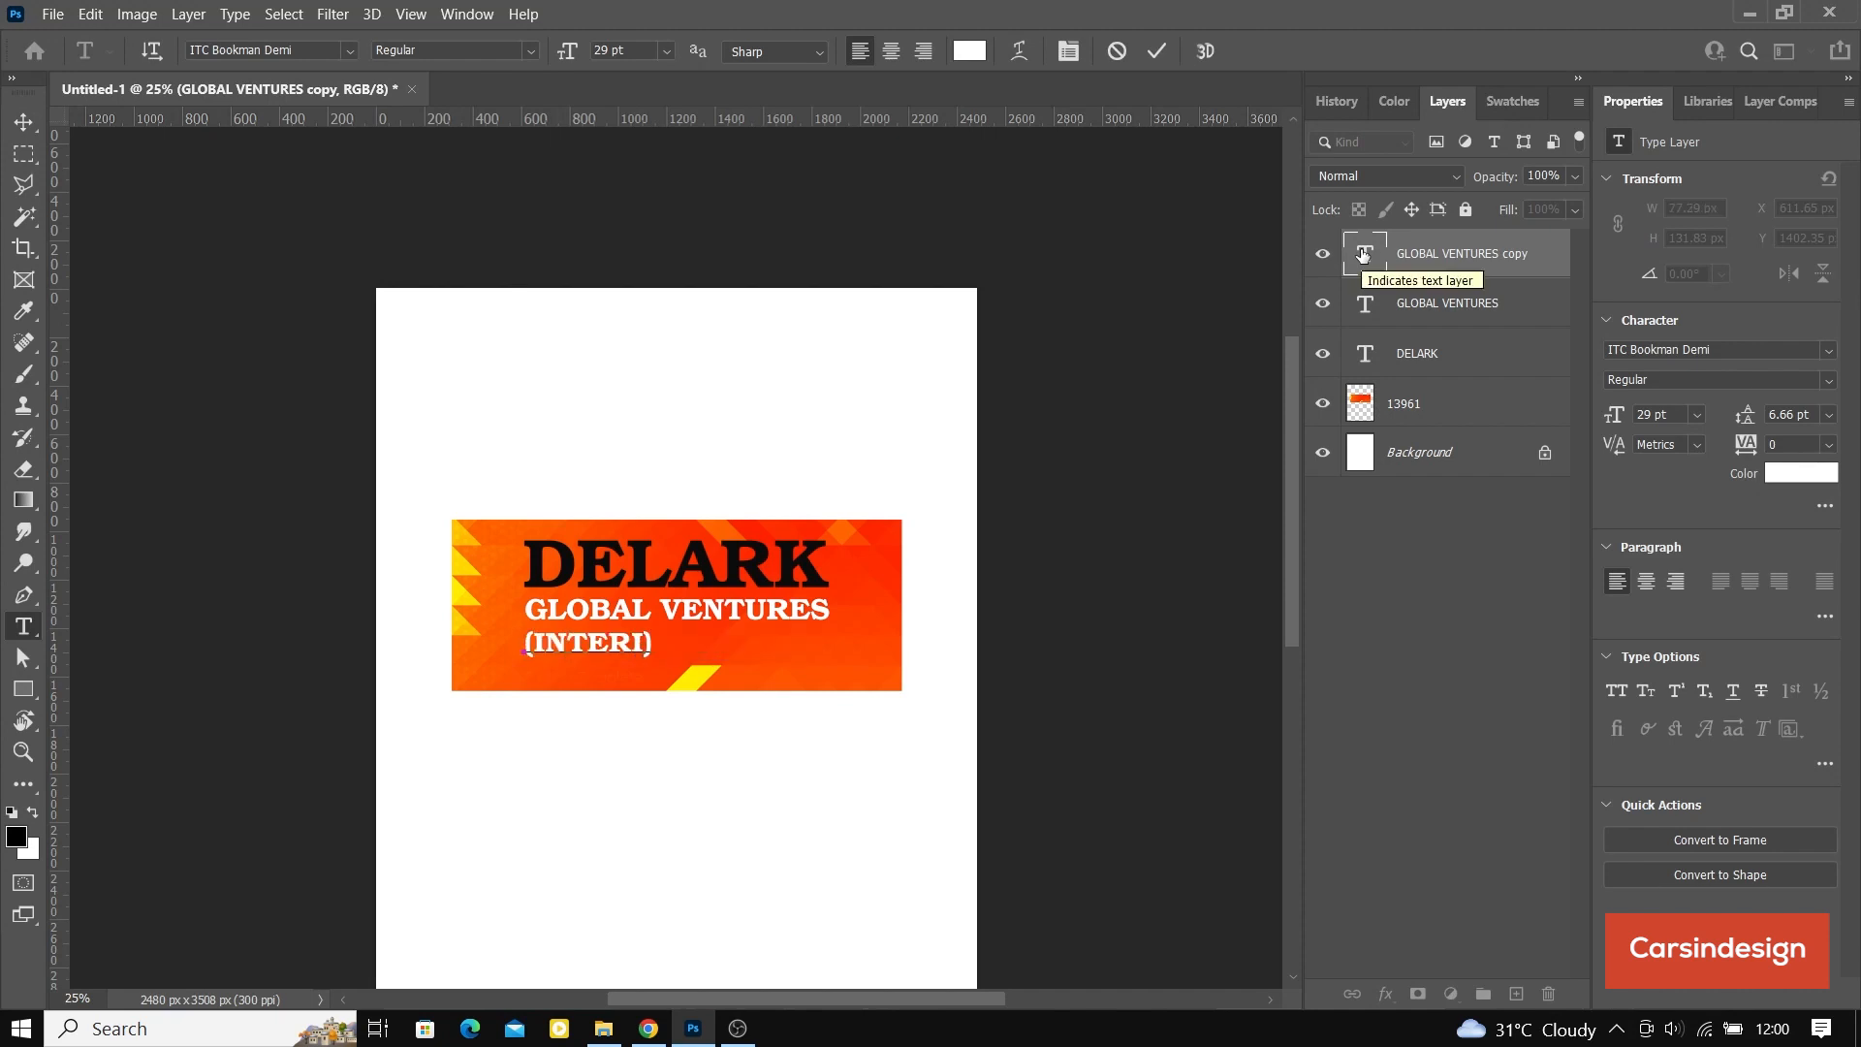
type("S")
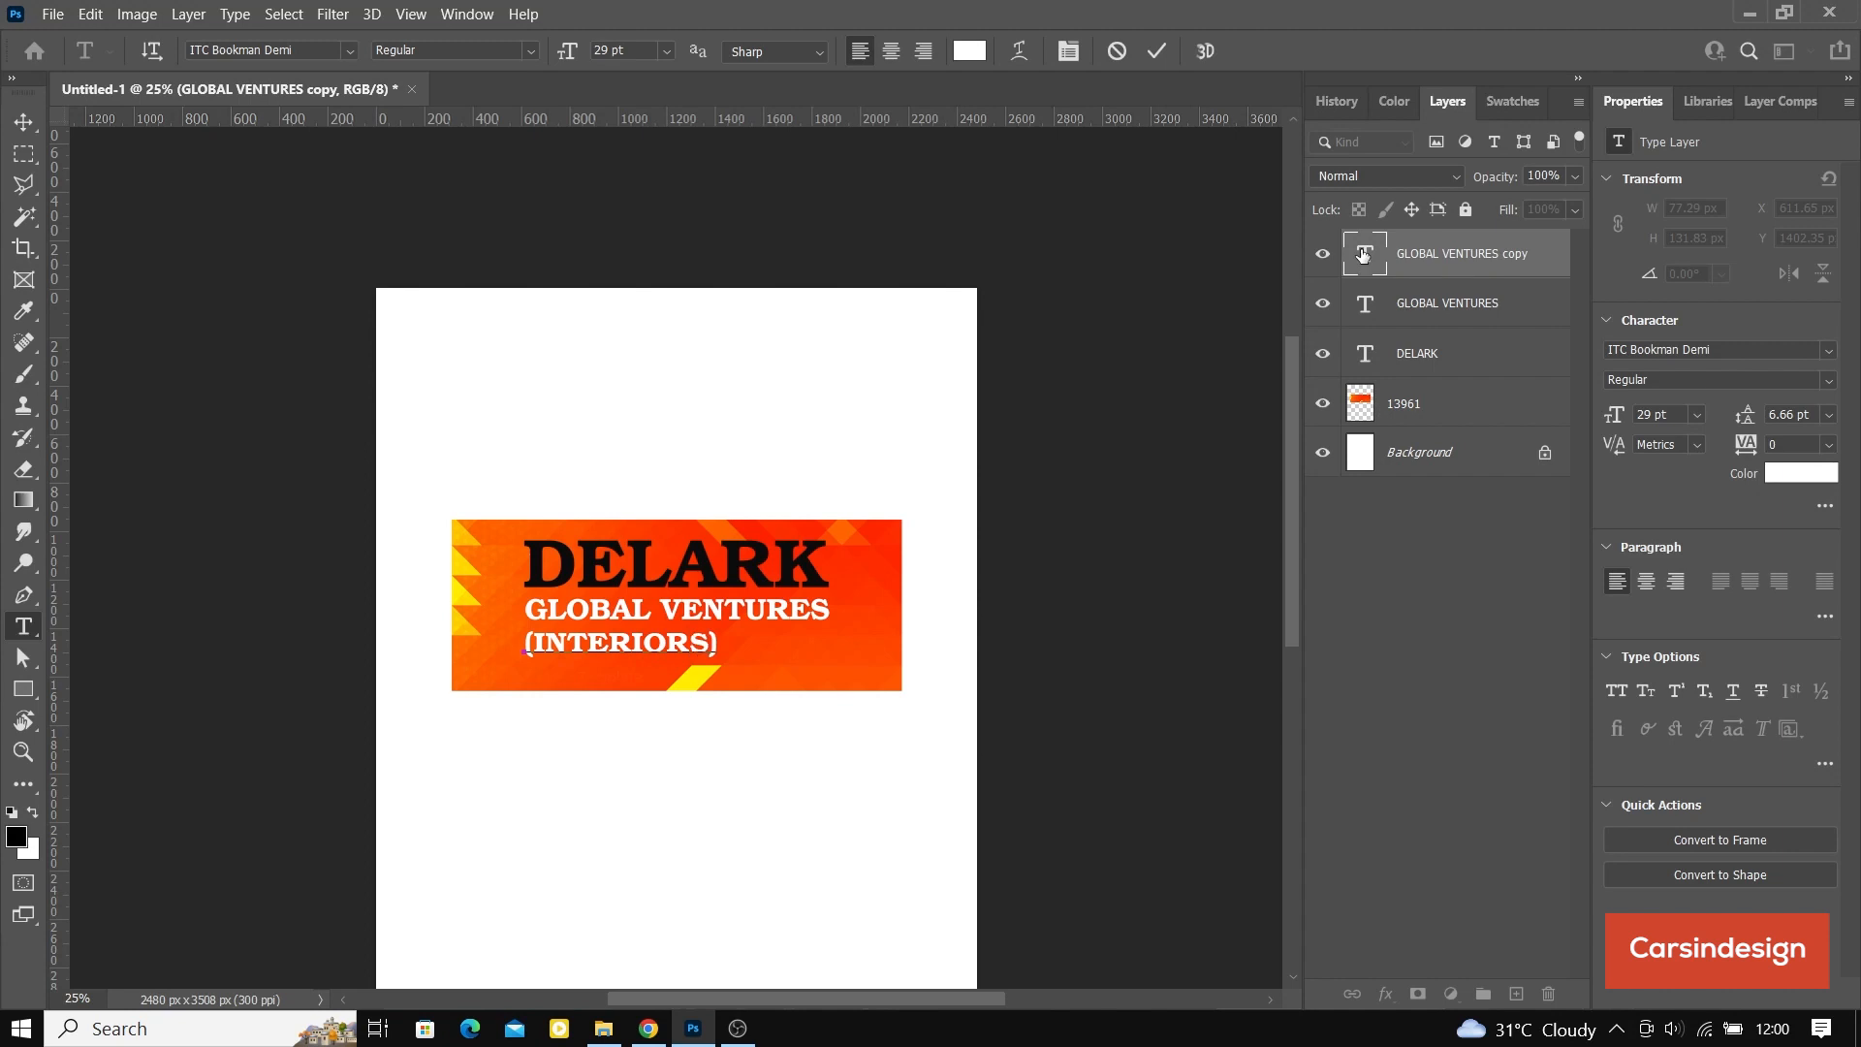
type(", CHEMICALS")
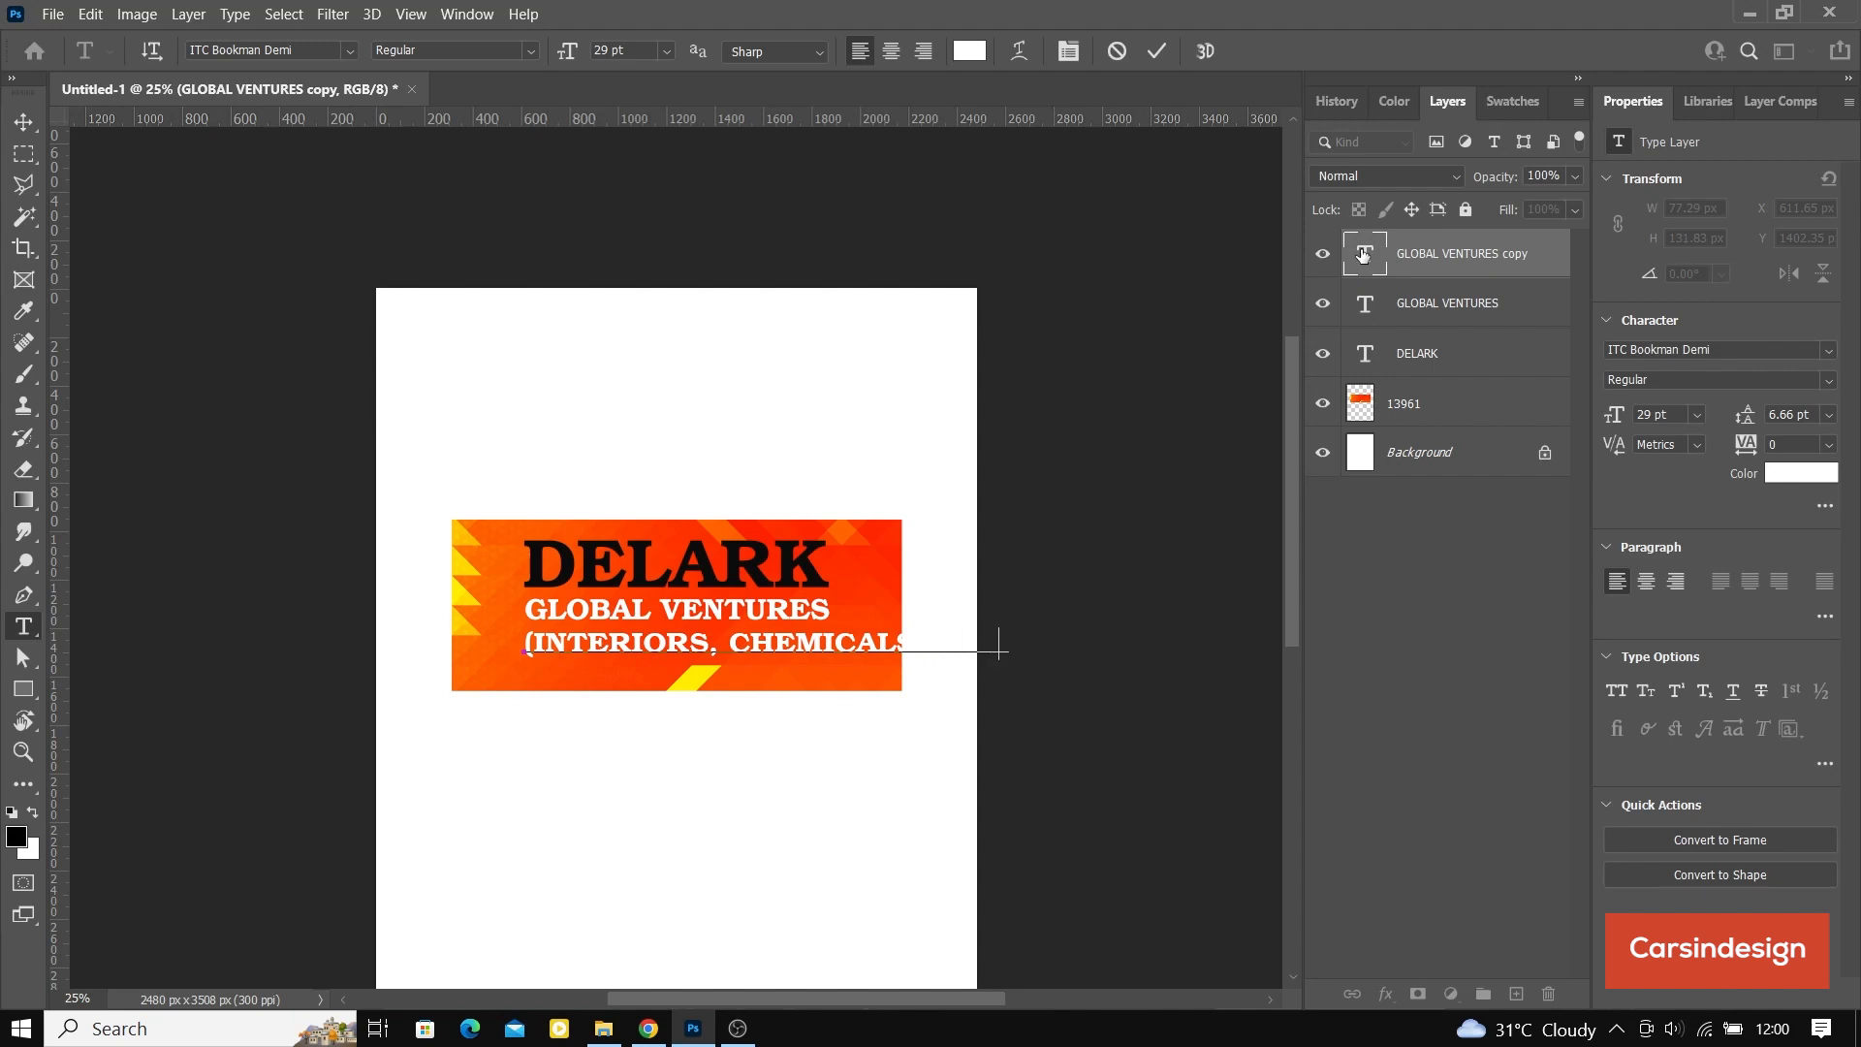
Step: Color the whole bracketed tagline black (000000) and commit the text edit
double_click(1364, 255)
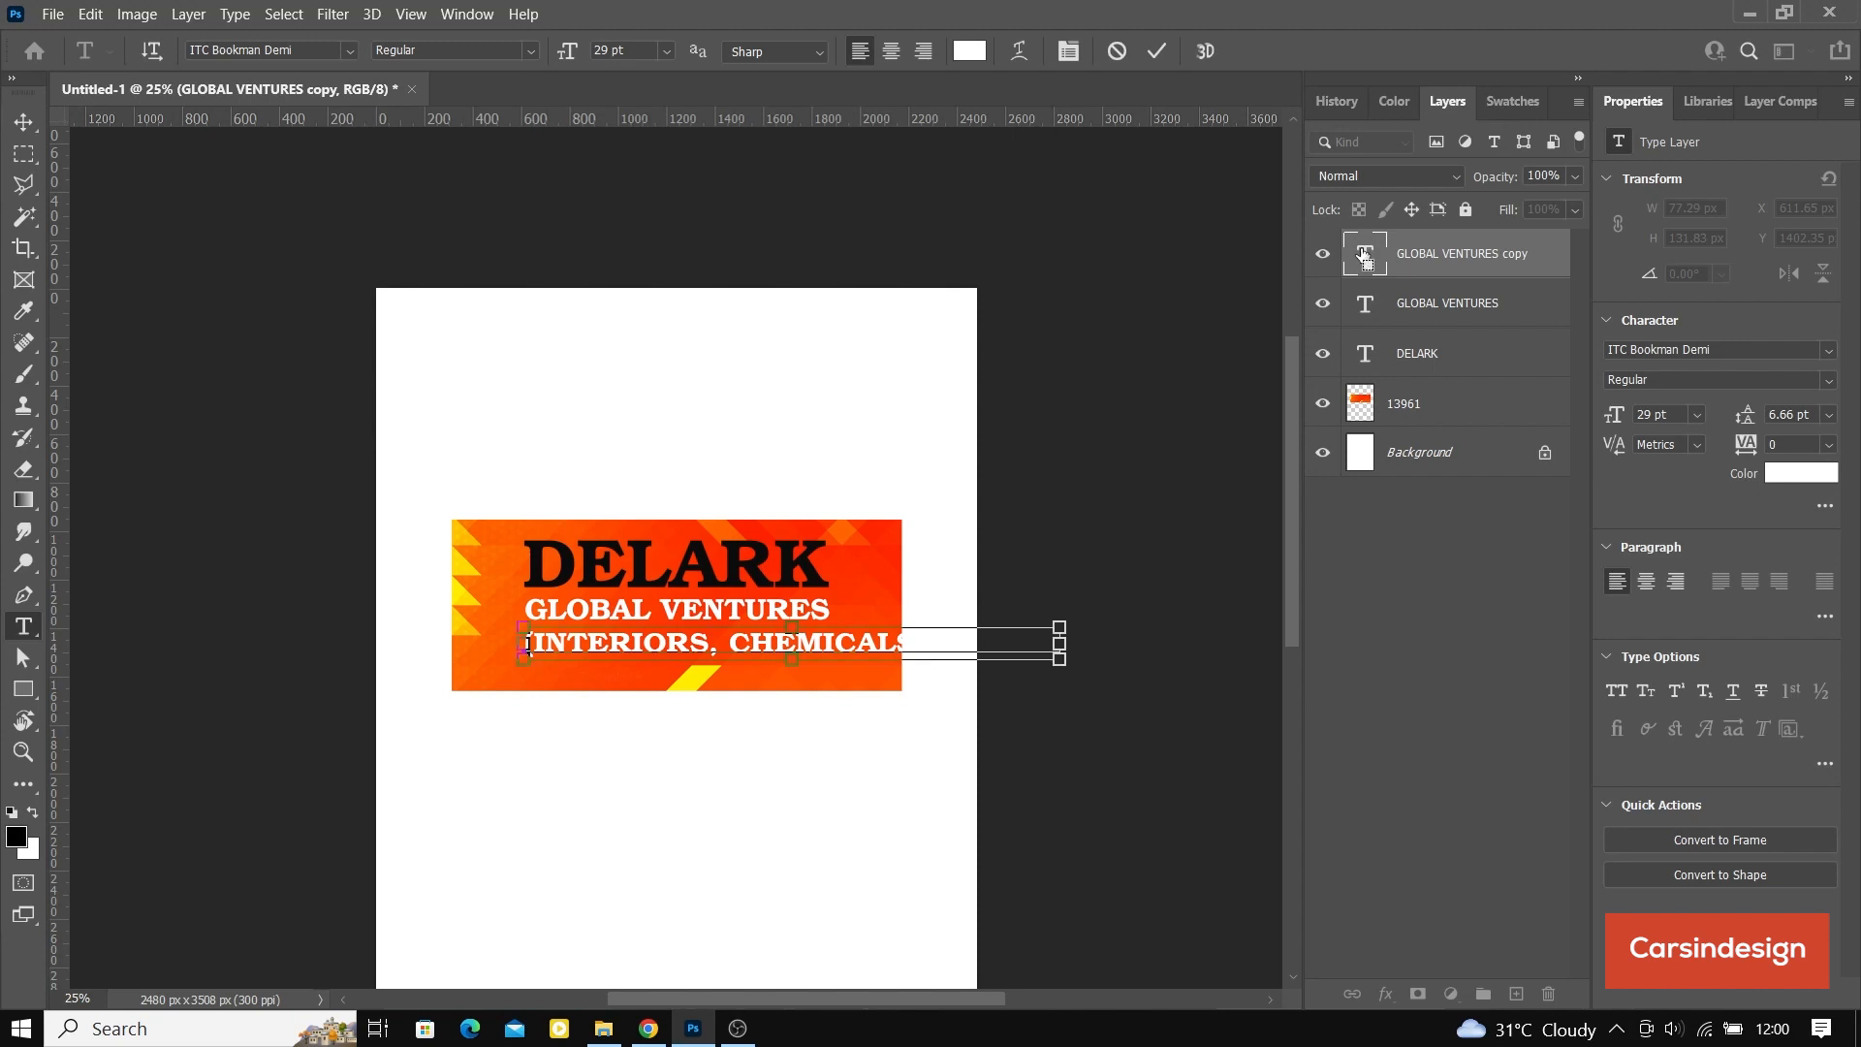
left_click(1807, 475)
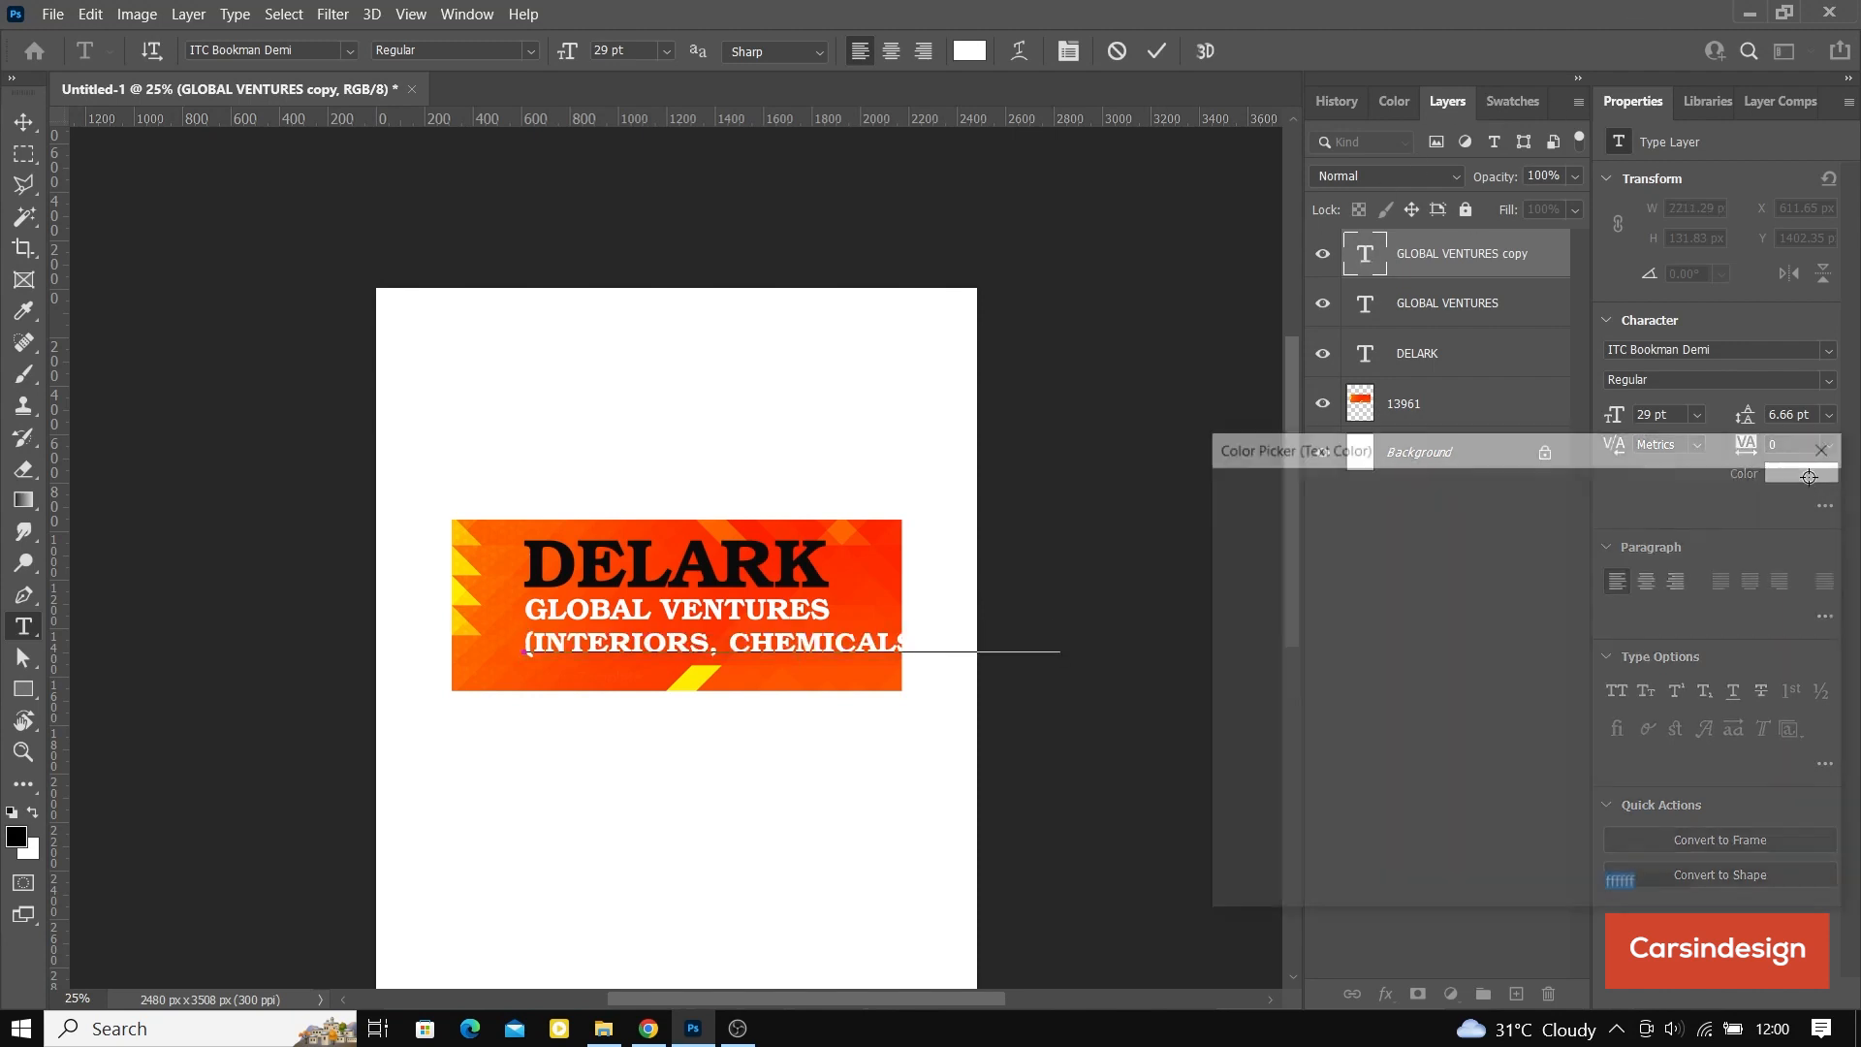
type("000000")
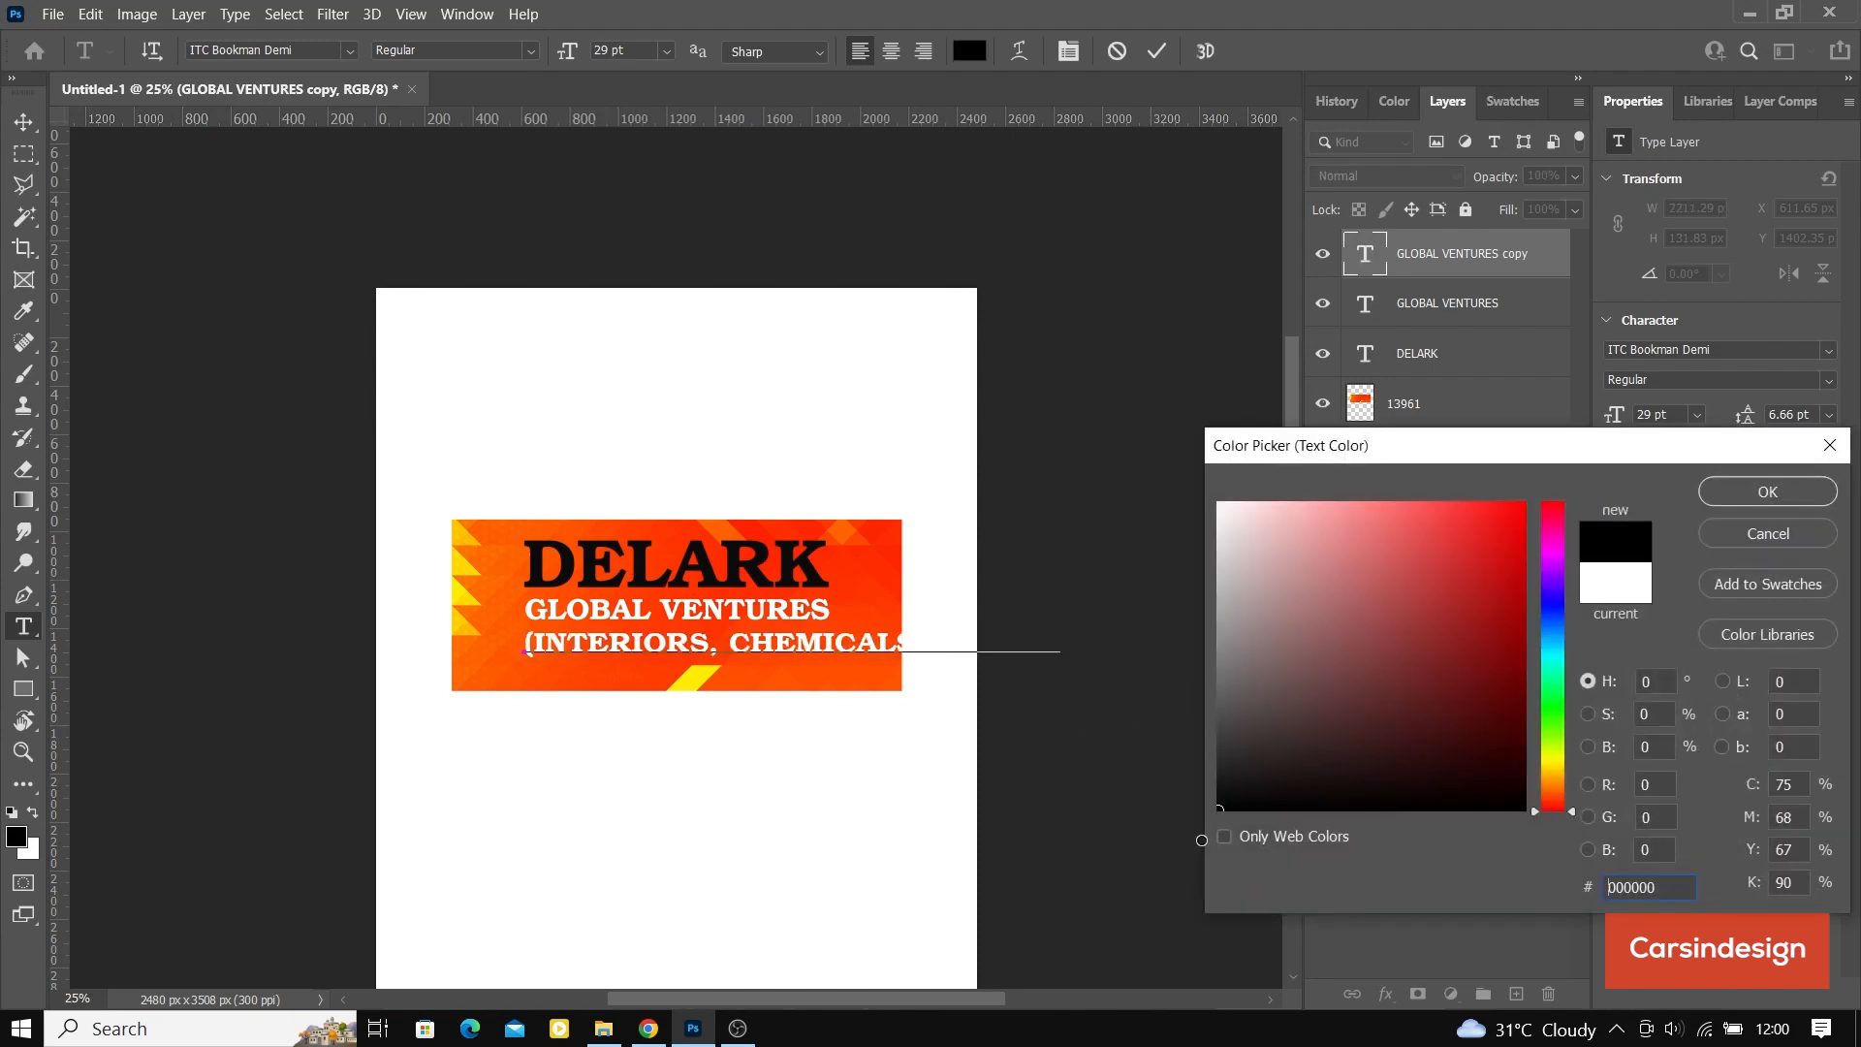
left_click(1737, 491)
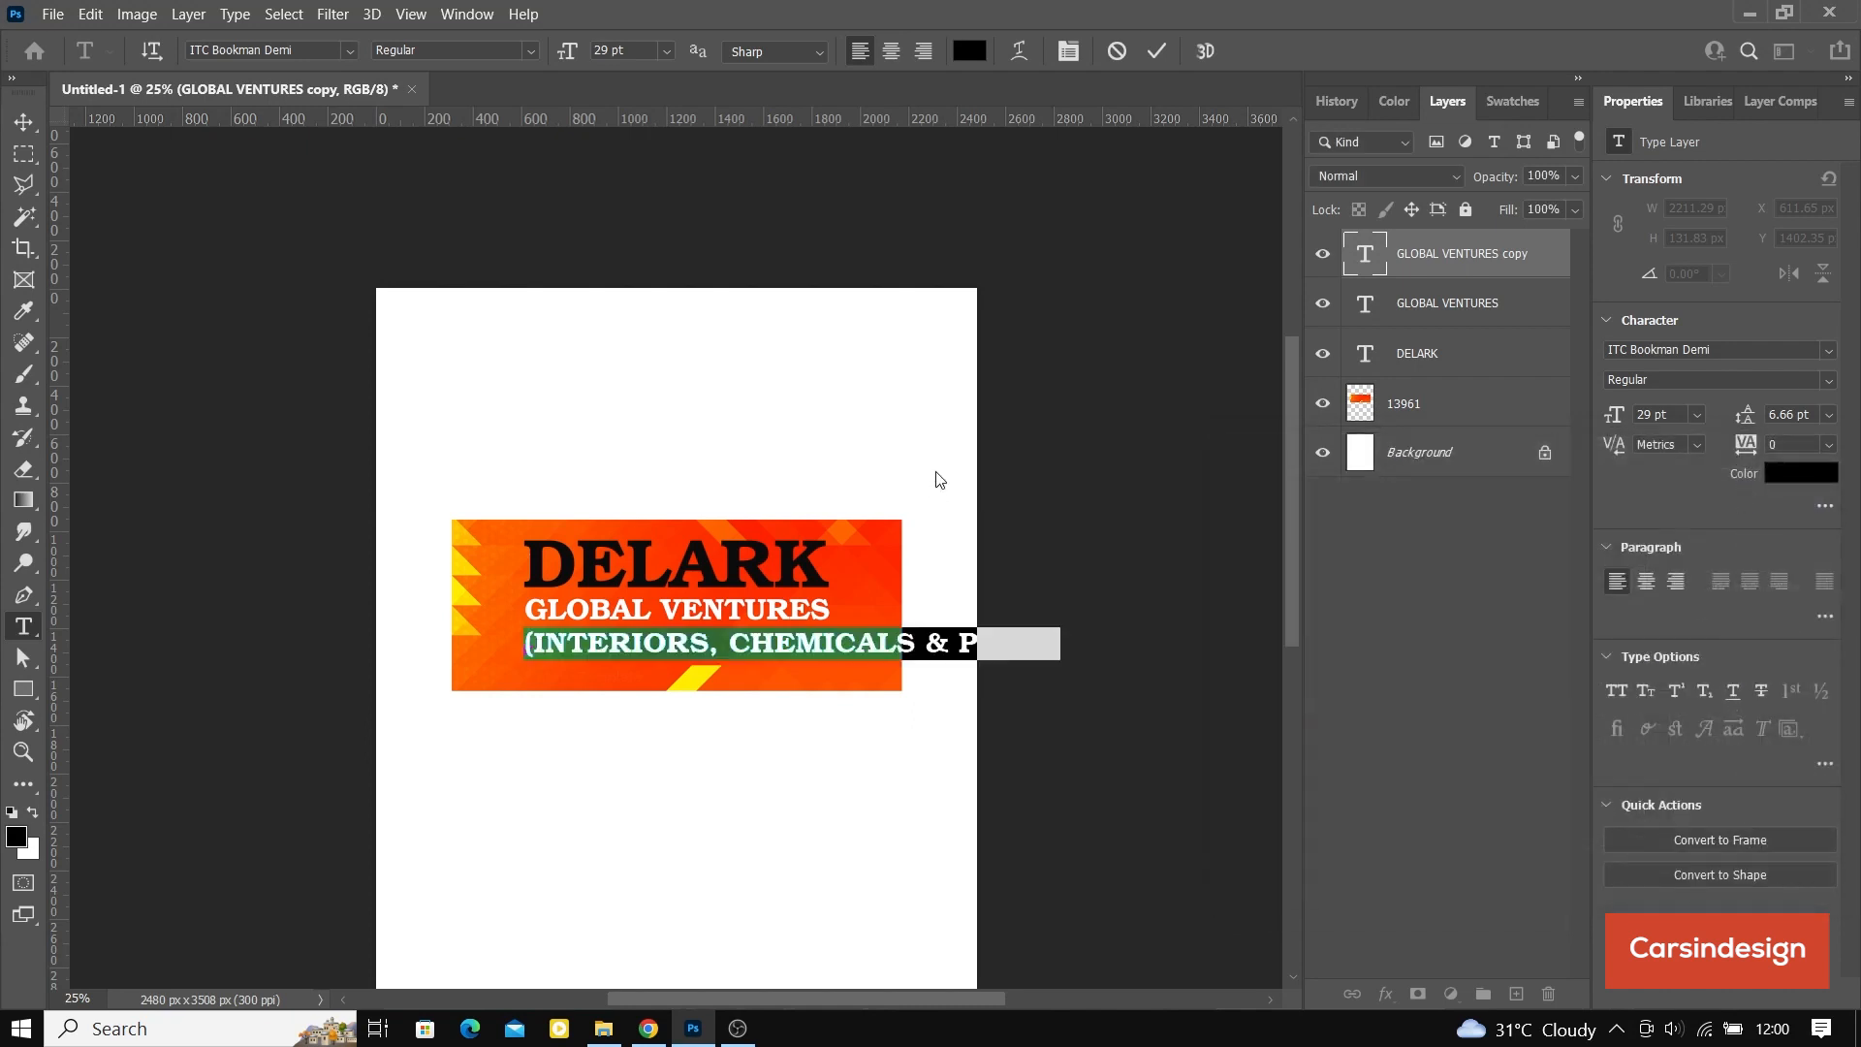
left_click(1151, 54)
Step: Scale the bracketed tagline proportionally to about 59% so it fits inside the banner, and apply the transform
key("v")
left_click(328, 51)
left_click(1065, 619)
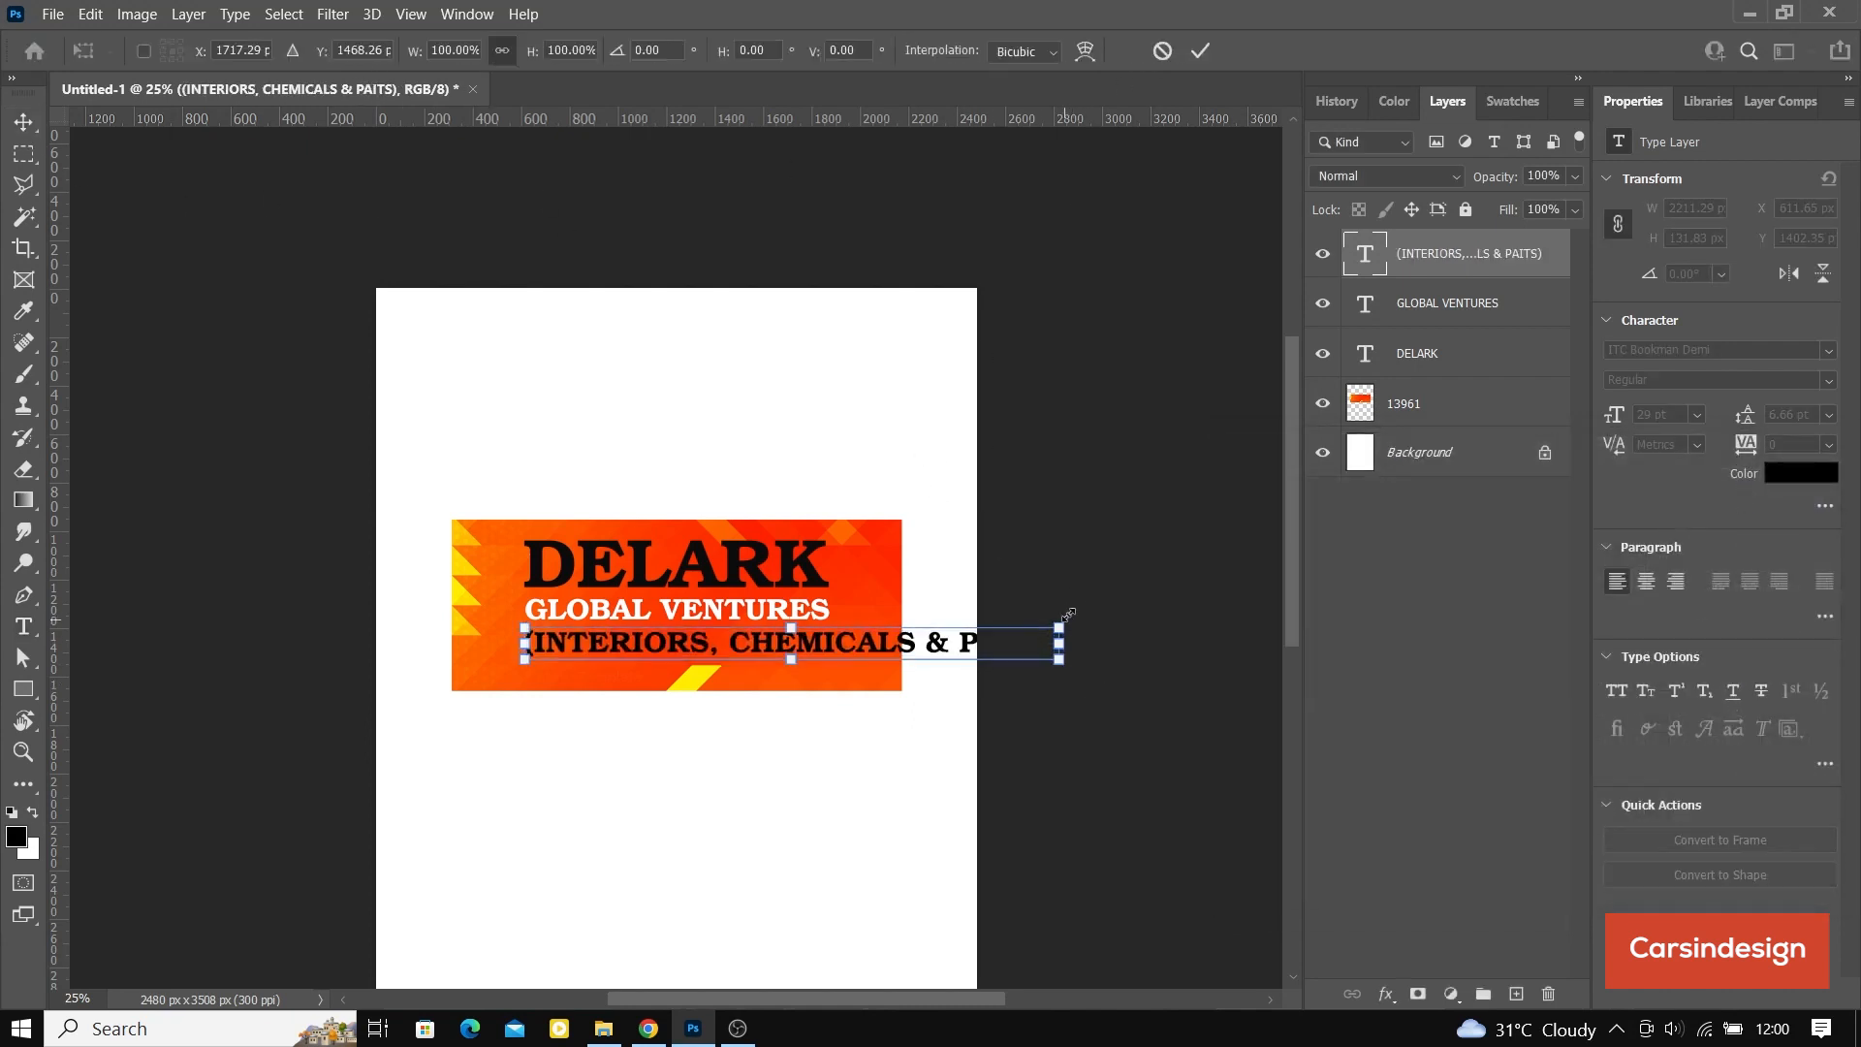
left_click_drag(1065, 618, 848, 628)
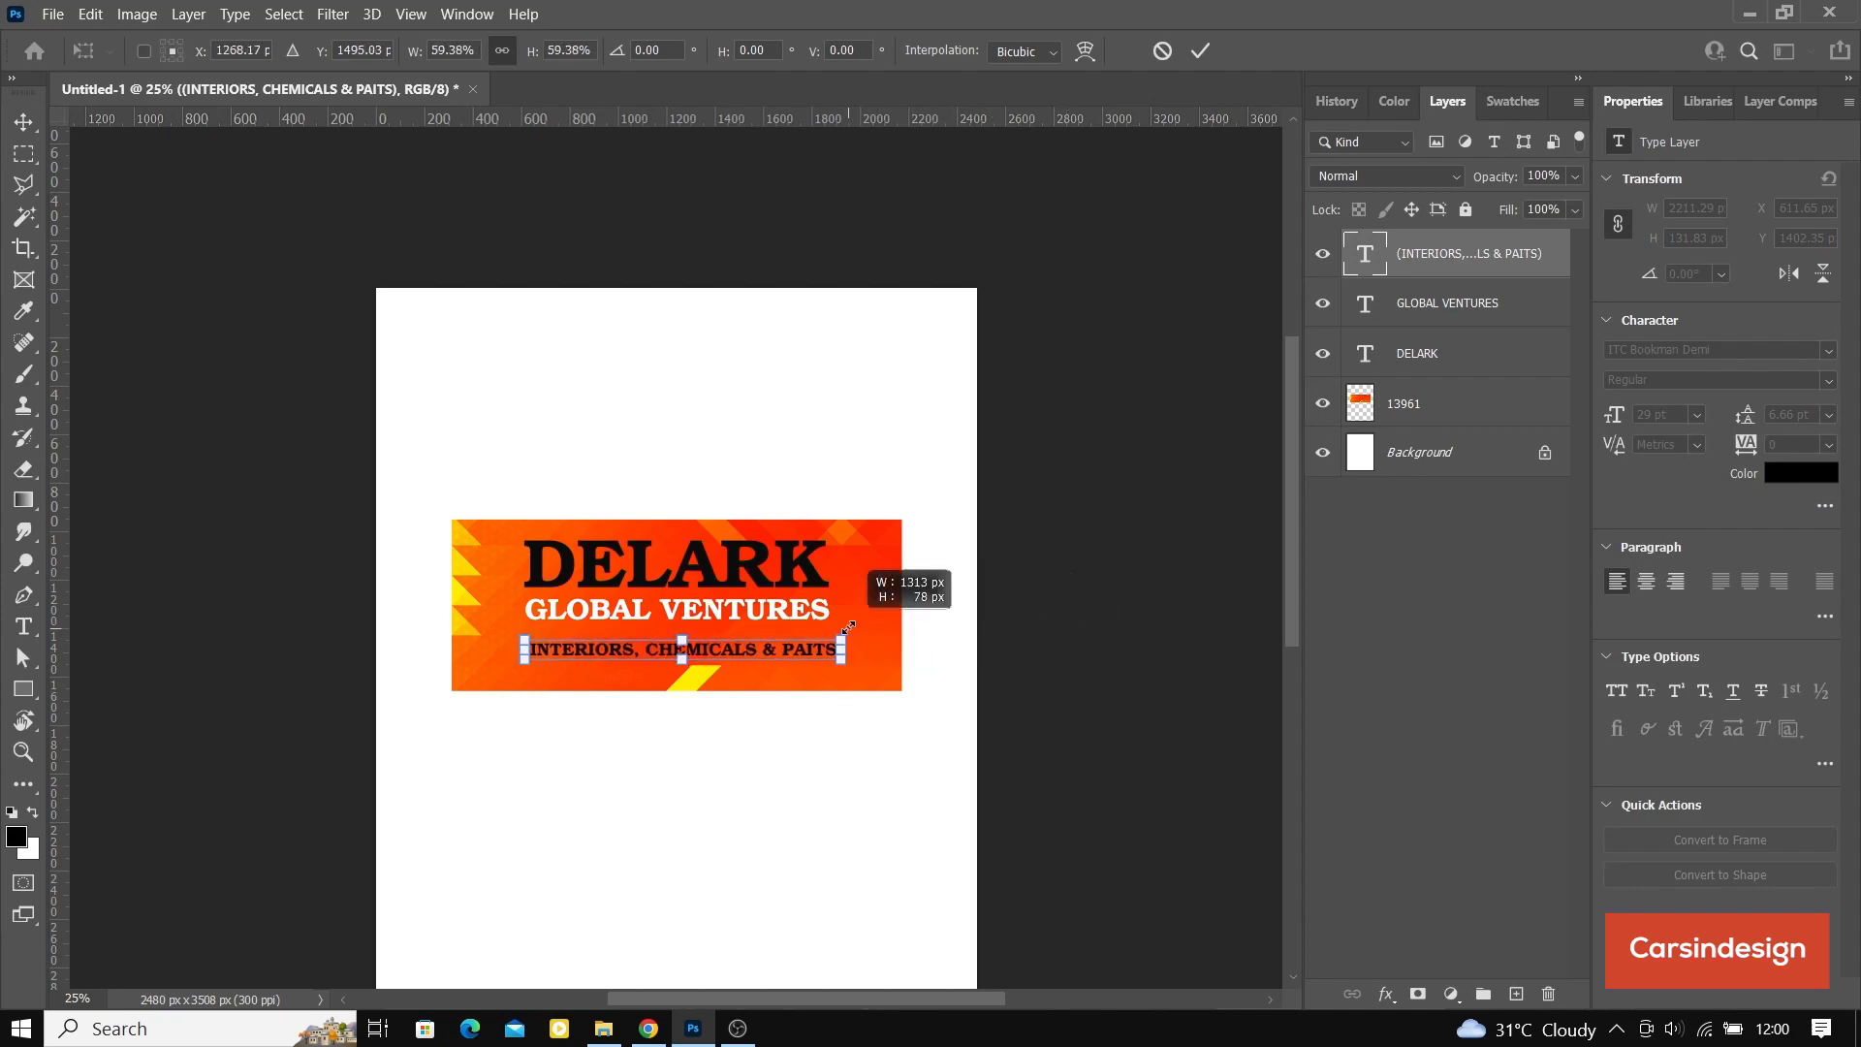
key("Return")
Step: Correct the word PAITS to PAINTS in the tagline and commit the edit
double_click(810, 655)
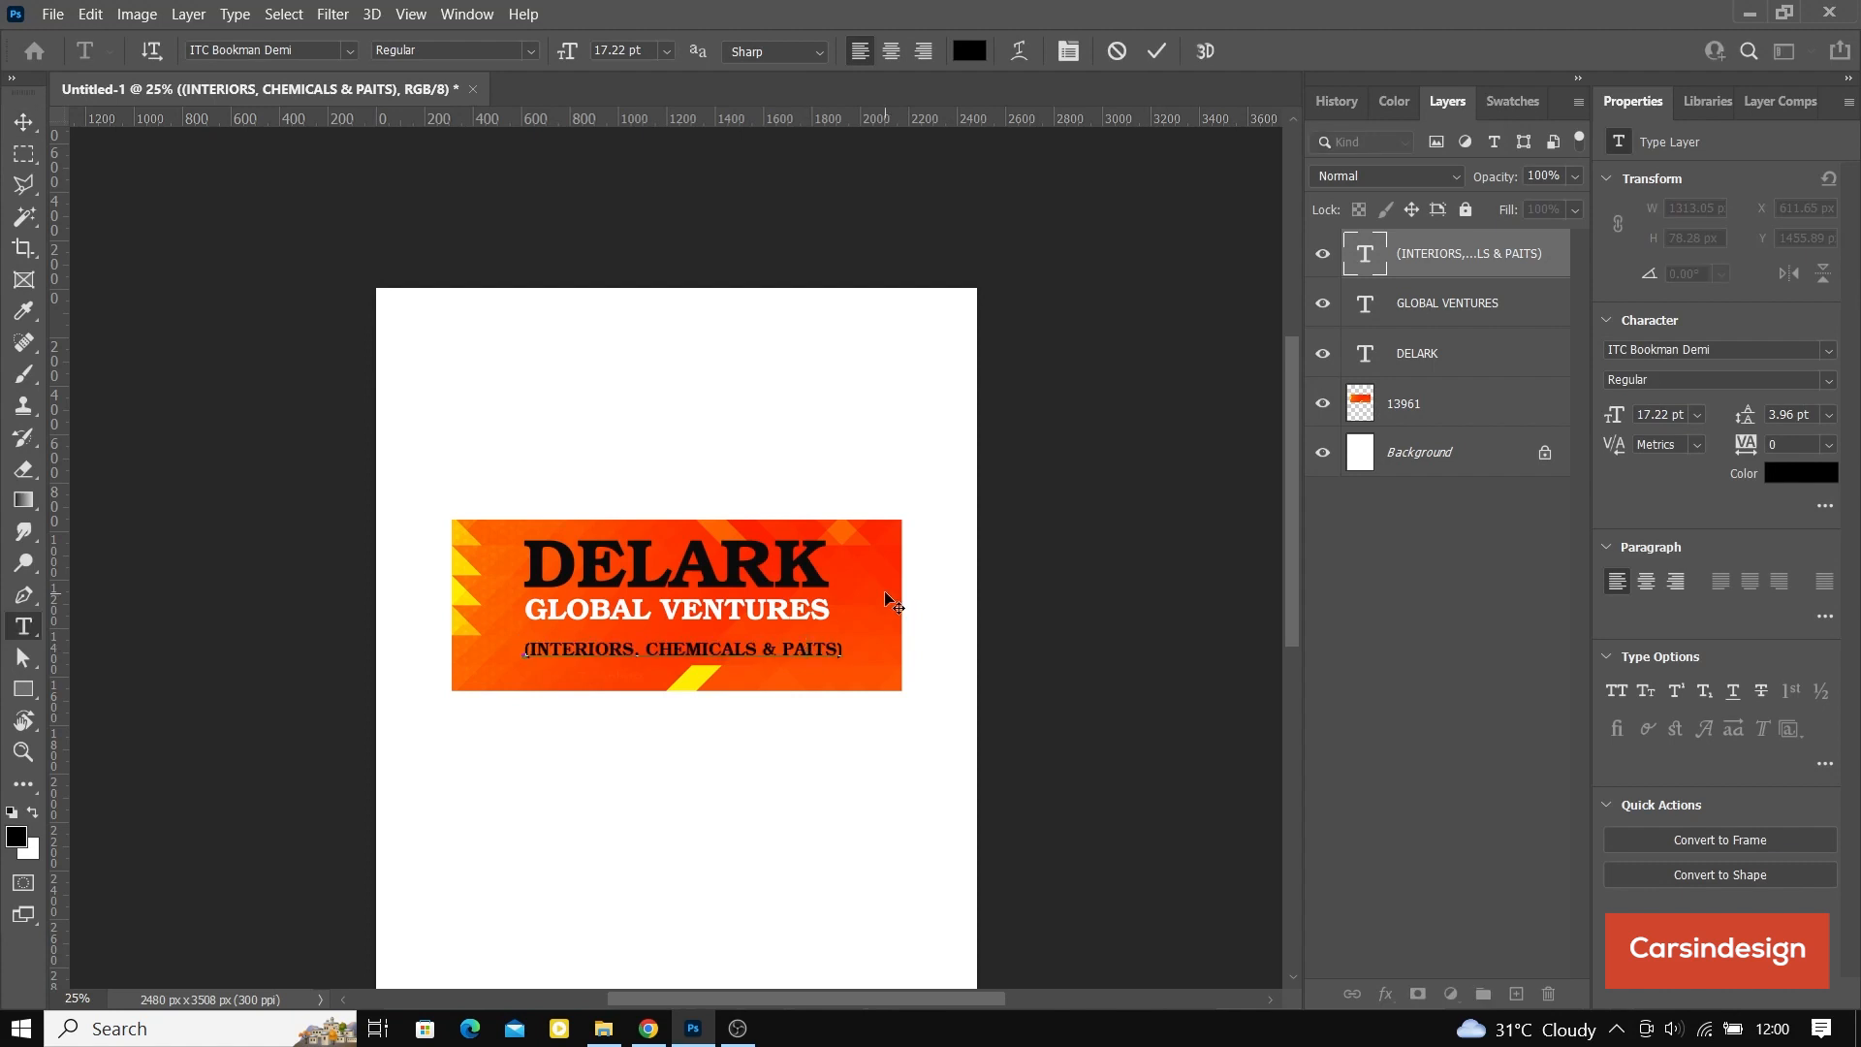
type("N")
key("BackSpace")
type("N")
left_click(1155, 55)
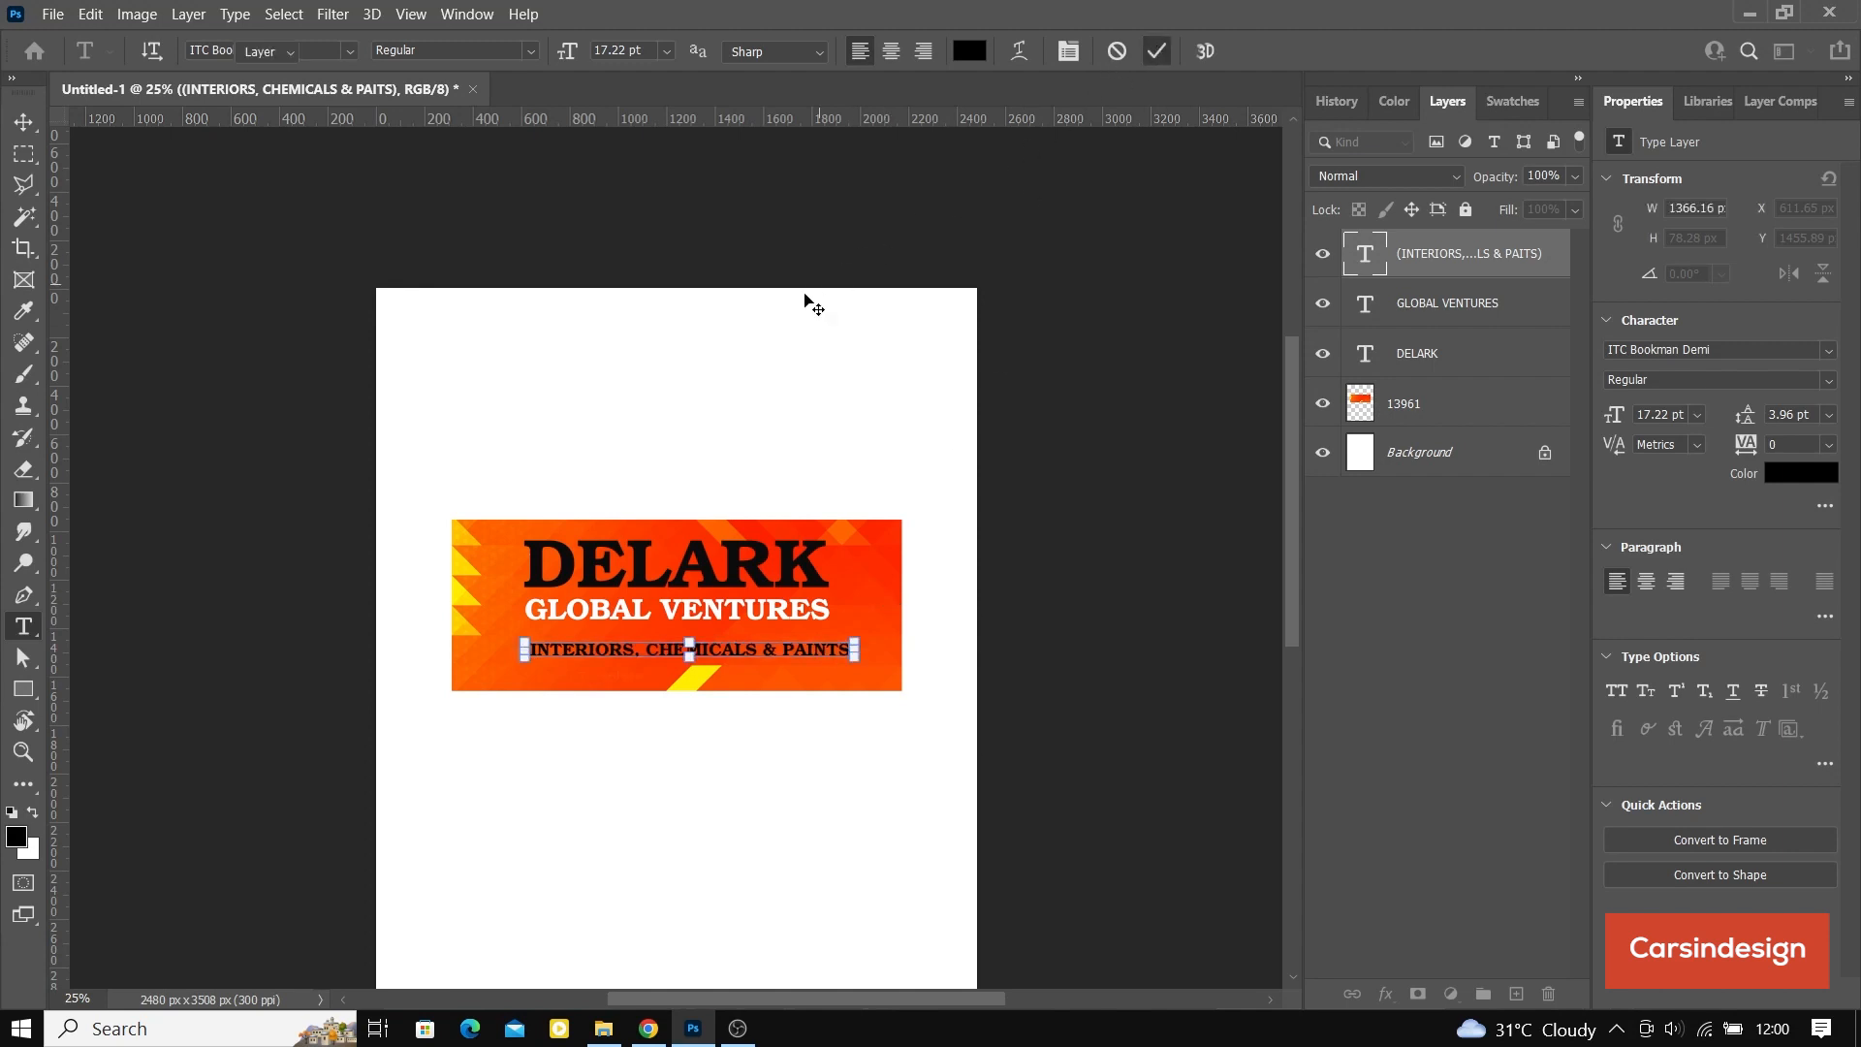
Step: Shrink the tagline to about 14.84 pt, hide the transform controls, and center it closely beneath GLOBAL VENTURES
key("v")
left_click_drag(857, 634, 812, 642)
left_click(1200, 50)
left_click(332, 54)
mouse_move(675, 690)
left_mouse_down()
mouse_move(666, 667)
mouse_move(694, 660)
left_mouse_up()
Step: Select only the (INTERIORS, CHEMICALS & PAINTS) layer and move it straight down about 100 px toward the banner's lower edge
left_click(1463, 360, "shift")
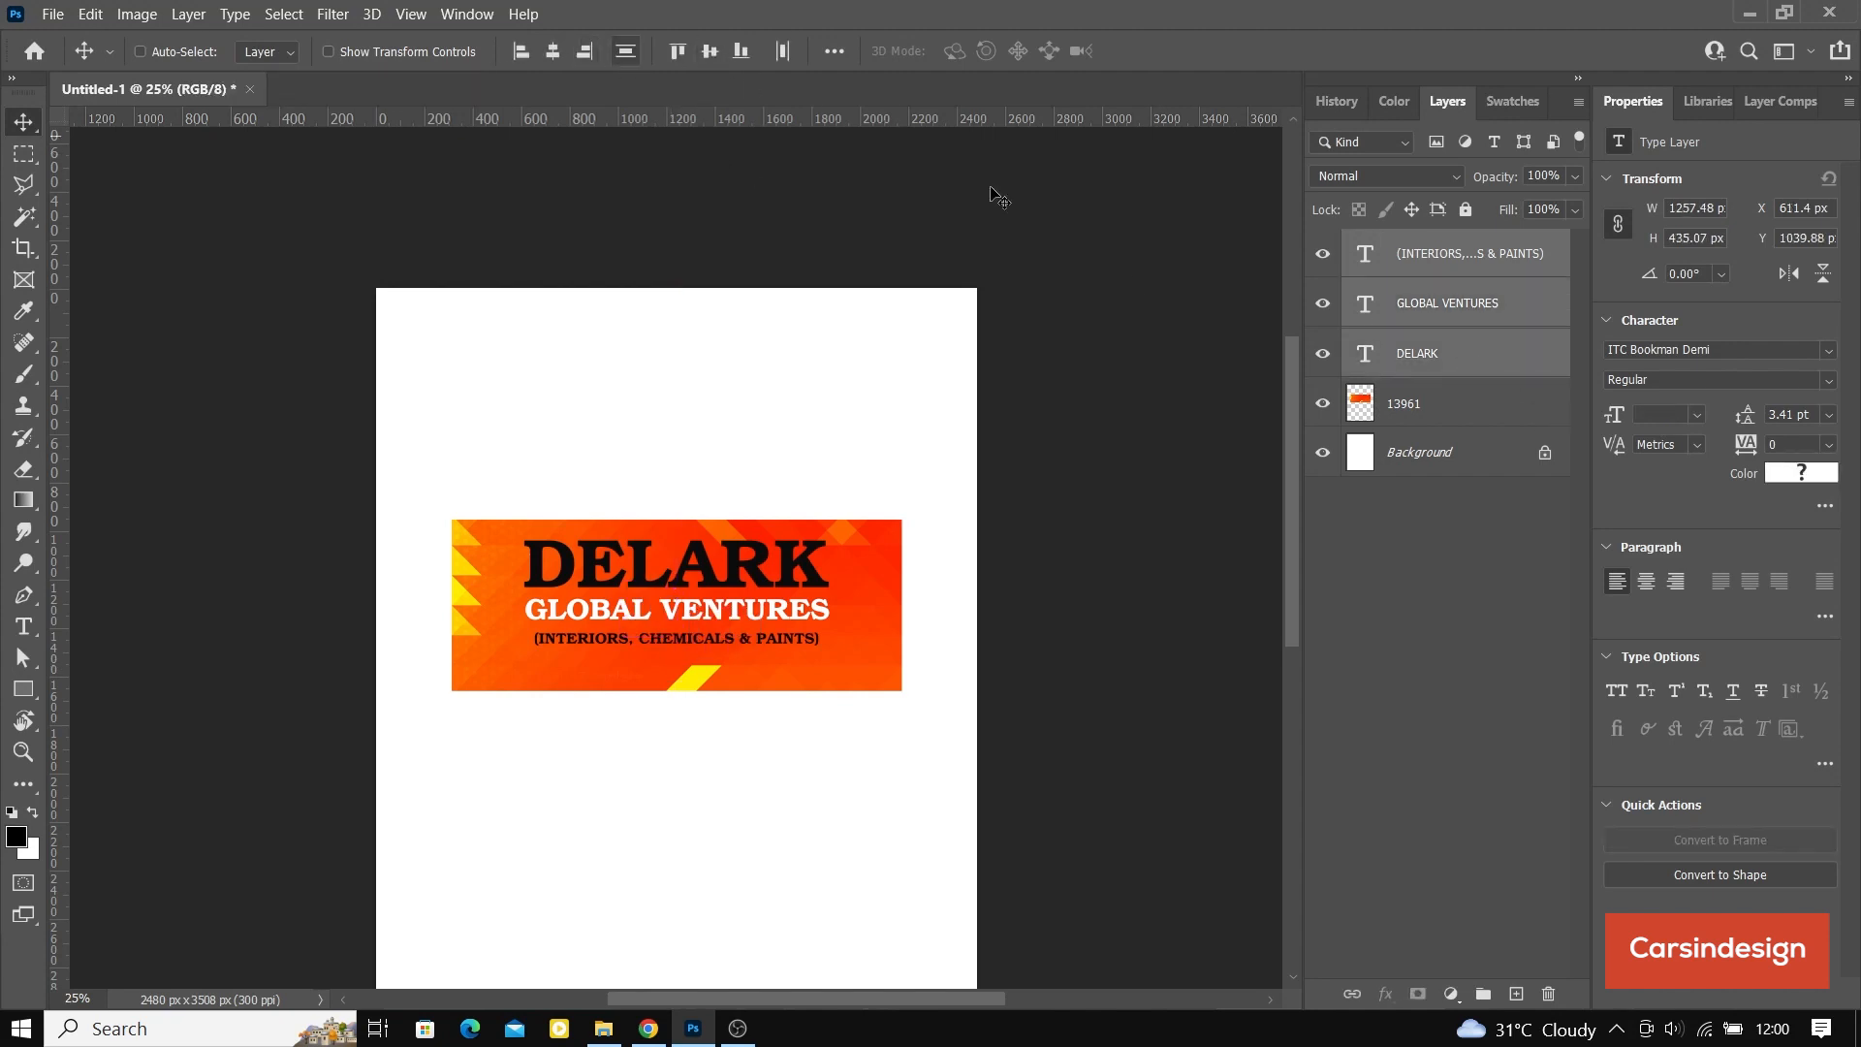
left_click(1456, 275)
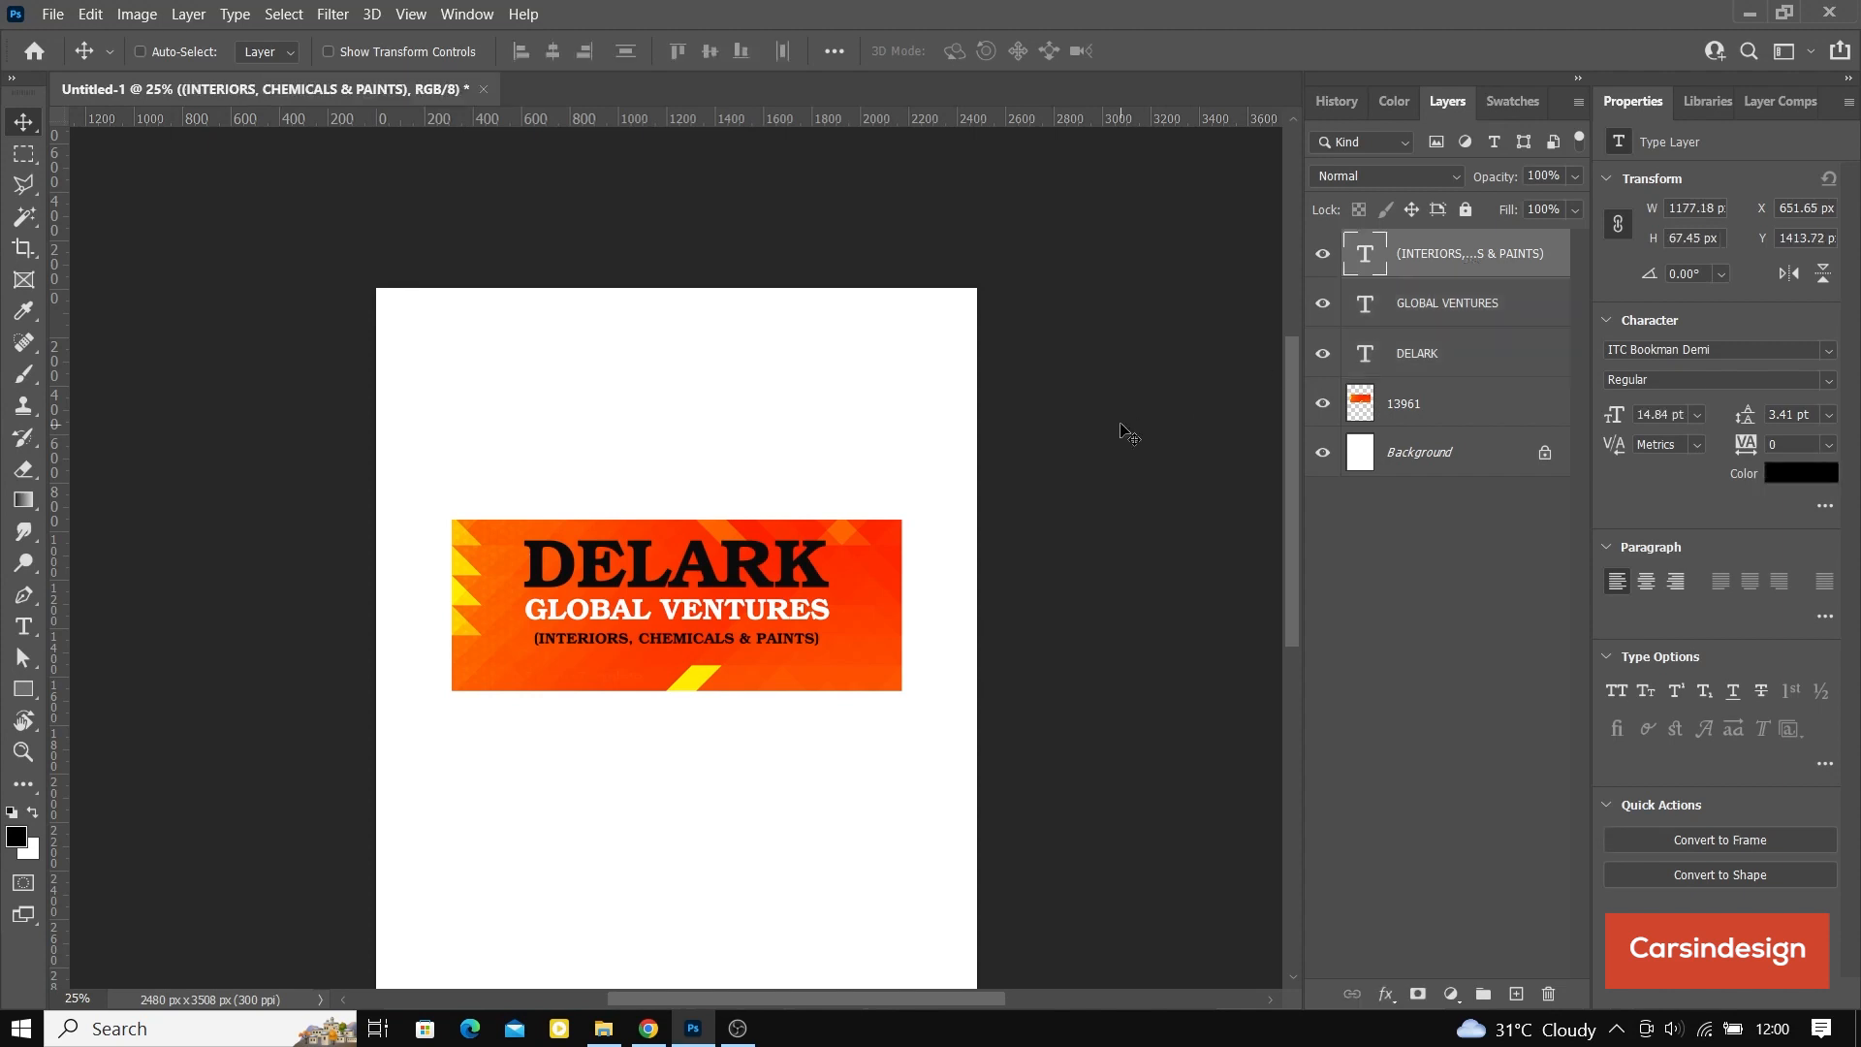
key("shift+Down")
key("shift+Down")
key("shift+Down")
key("shift+Down")
key("shift+Down")
key("shift+Down")
key("shift+Down")
key("shift+Down")
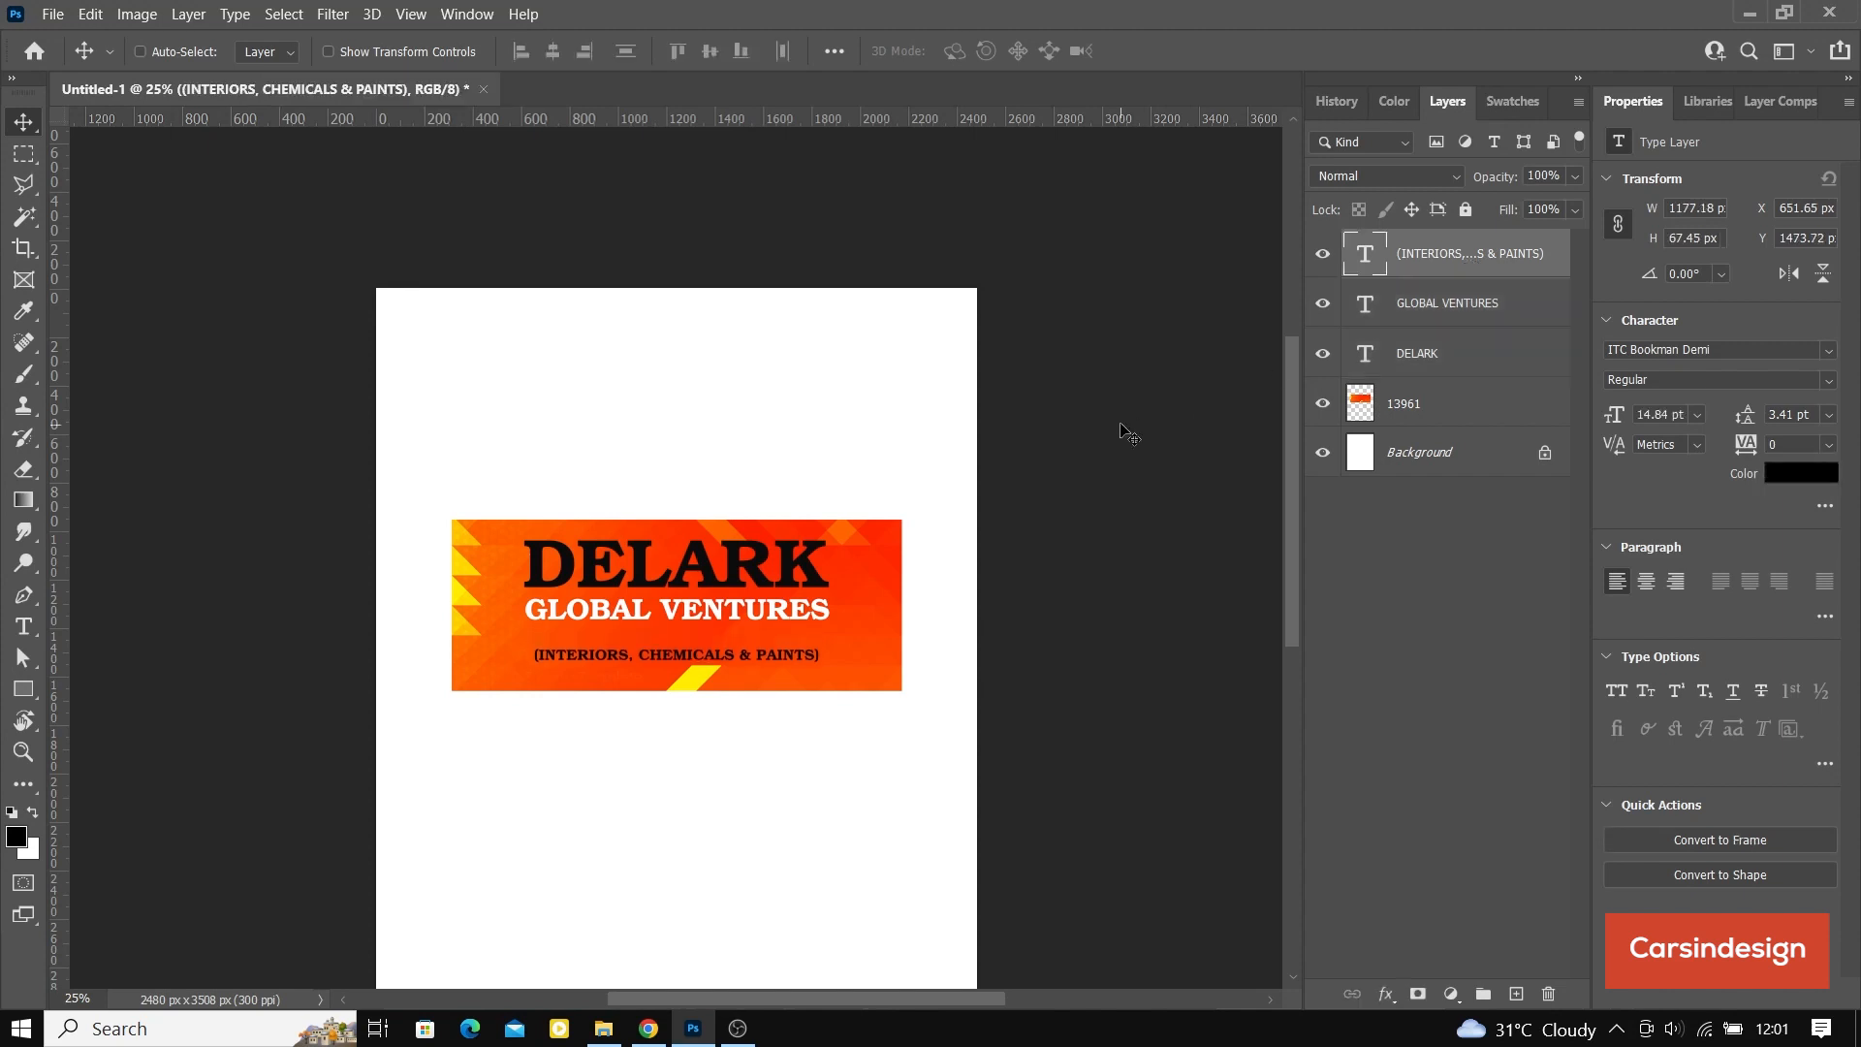
key("shift+Down")
key("shift+Down")
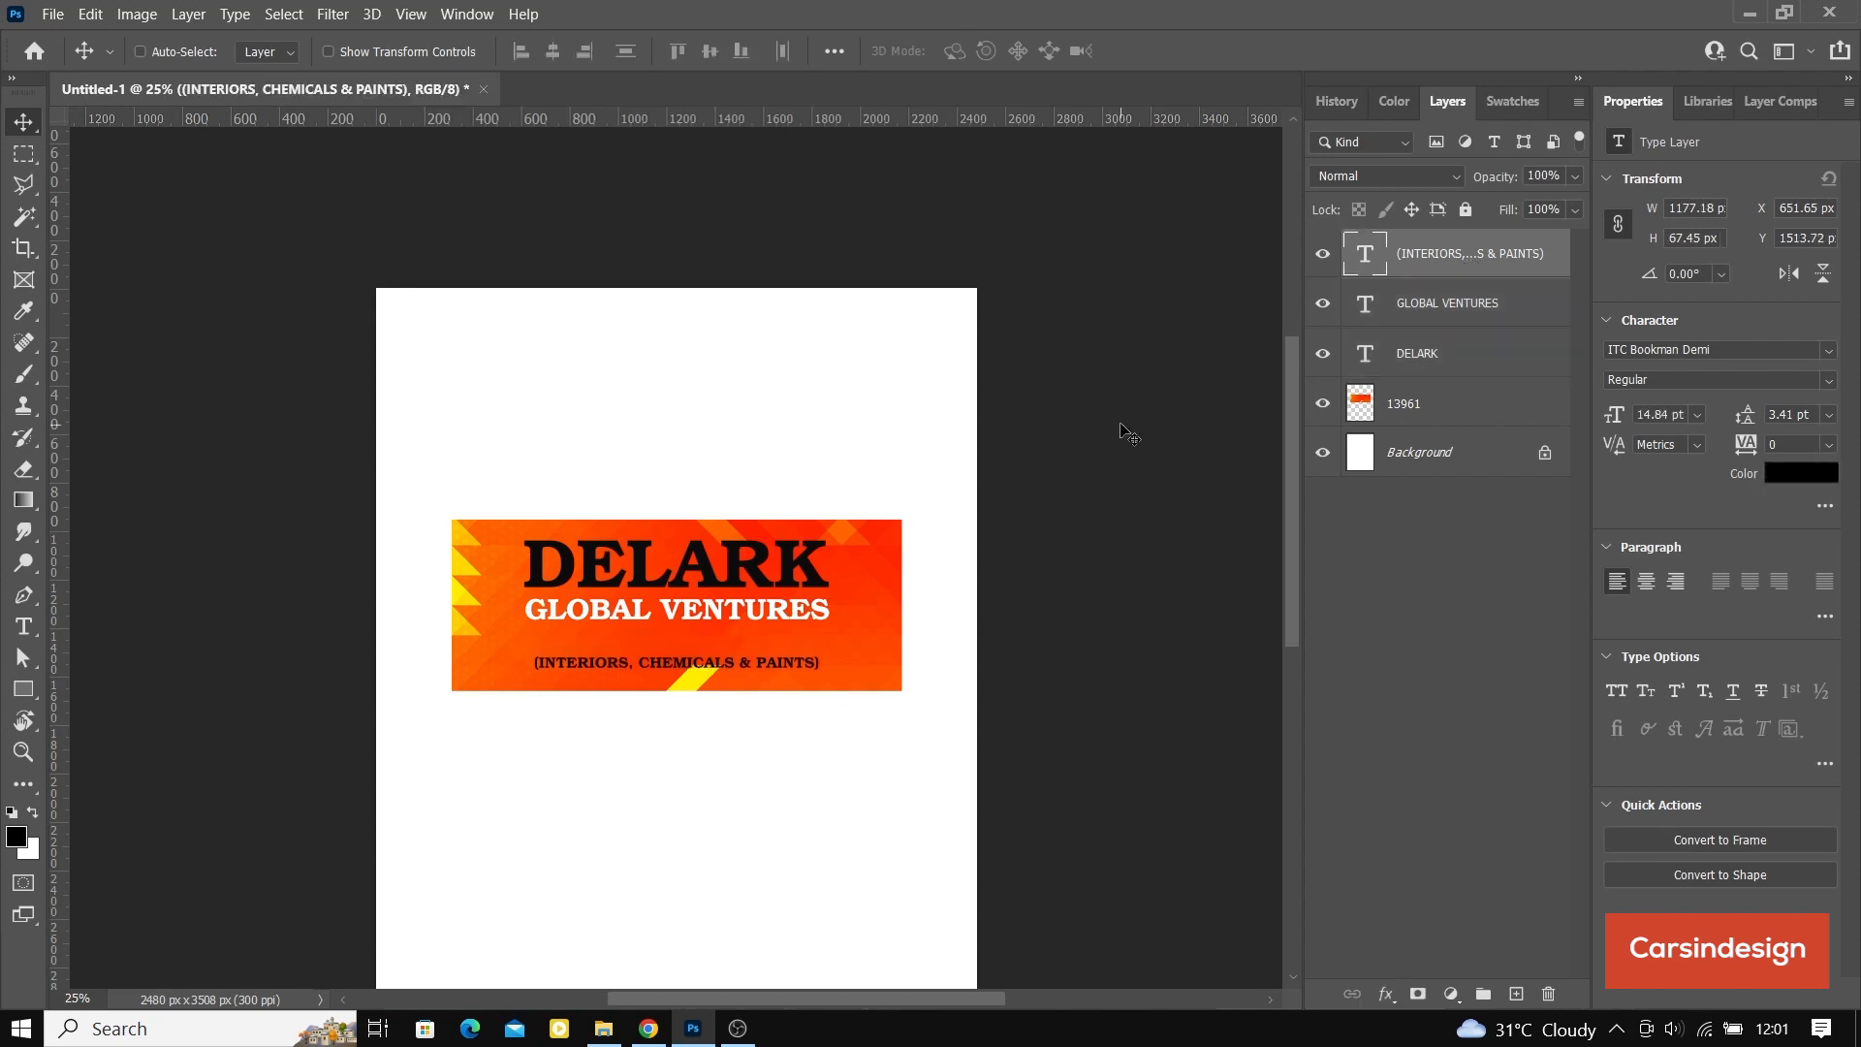
Step: Move the GLOBAL VENTURES text straight down so it sits just above the tagline
left_click(1454, 313)
left_click_drag(734, 596, 735, 620)
key("Up")
key("Up")
key("Up")
key("Up")
key("Up")
key("Up")
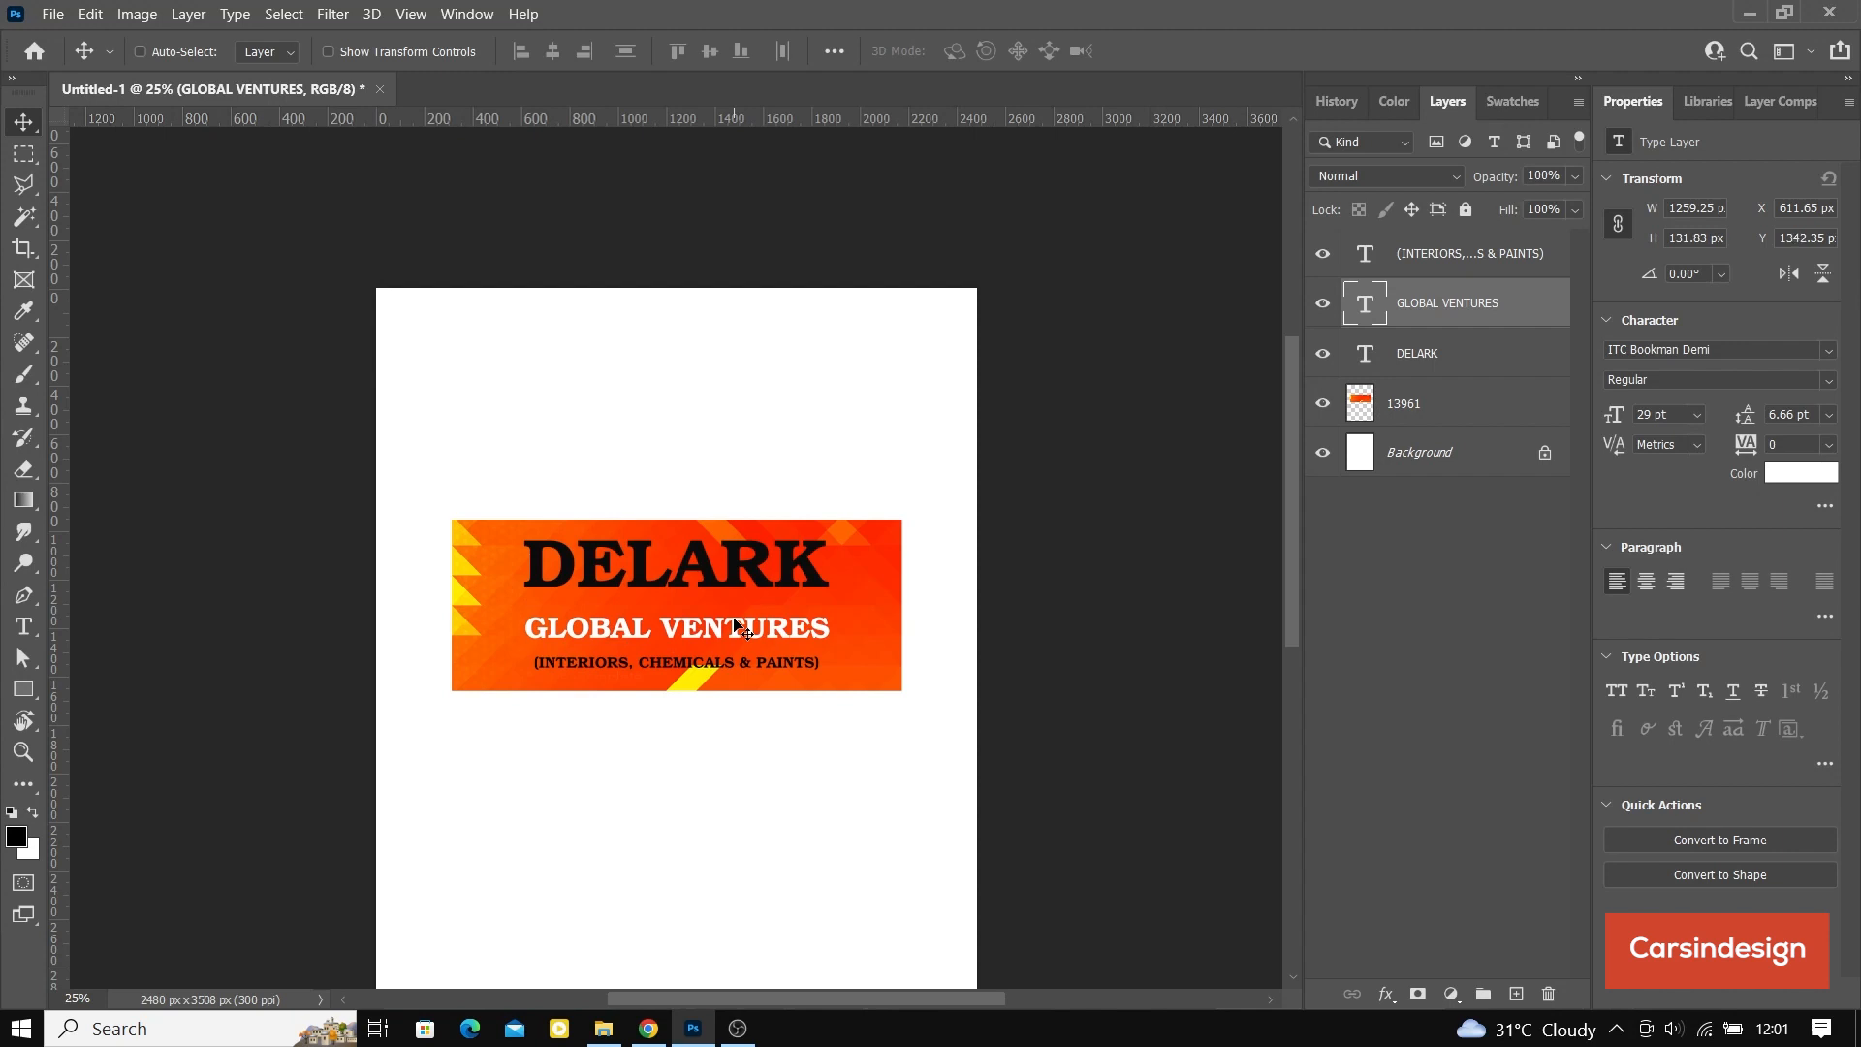
Step: Move the DELARK text down so it sits closely above GLOBAL VENTURES
left_click(1470, 363)
key("Down")
key("Down")
key("Down")
key("Down")
key("Down")
key("Down")
key("Down")
key("Down")
key("Down")
key("Down")
key("Down")
key("Down")
key("Down")
key("Down")
key("Down")
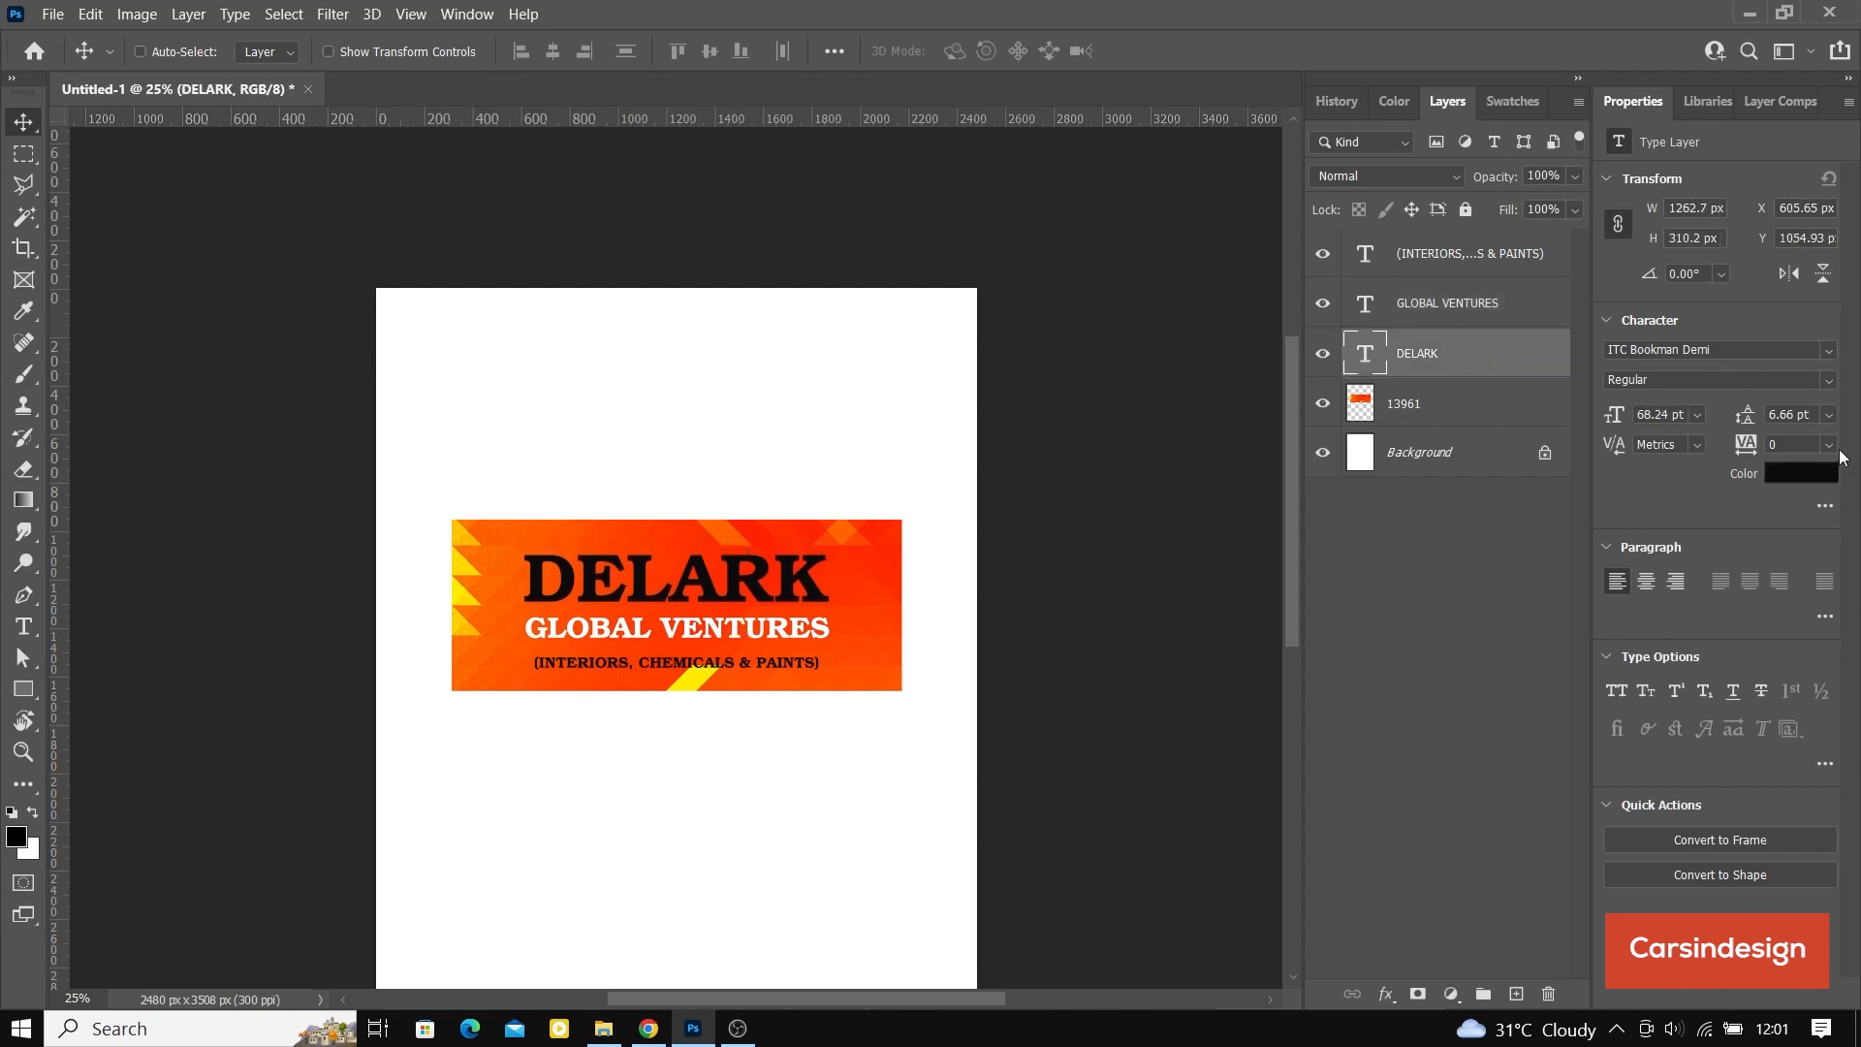
Step: Color the DELARK text yellow by sampling the yellow stripe at the banner's lower edge
left_click(1807, 475)
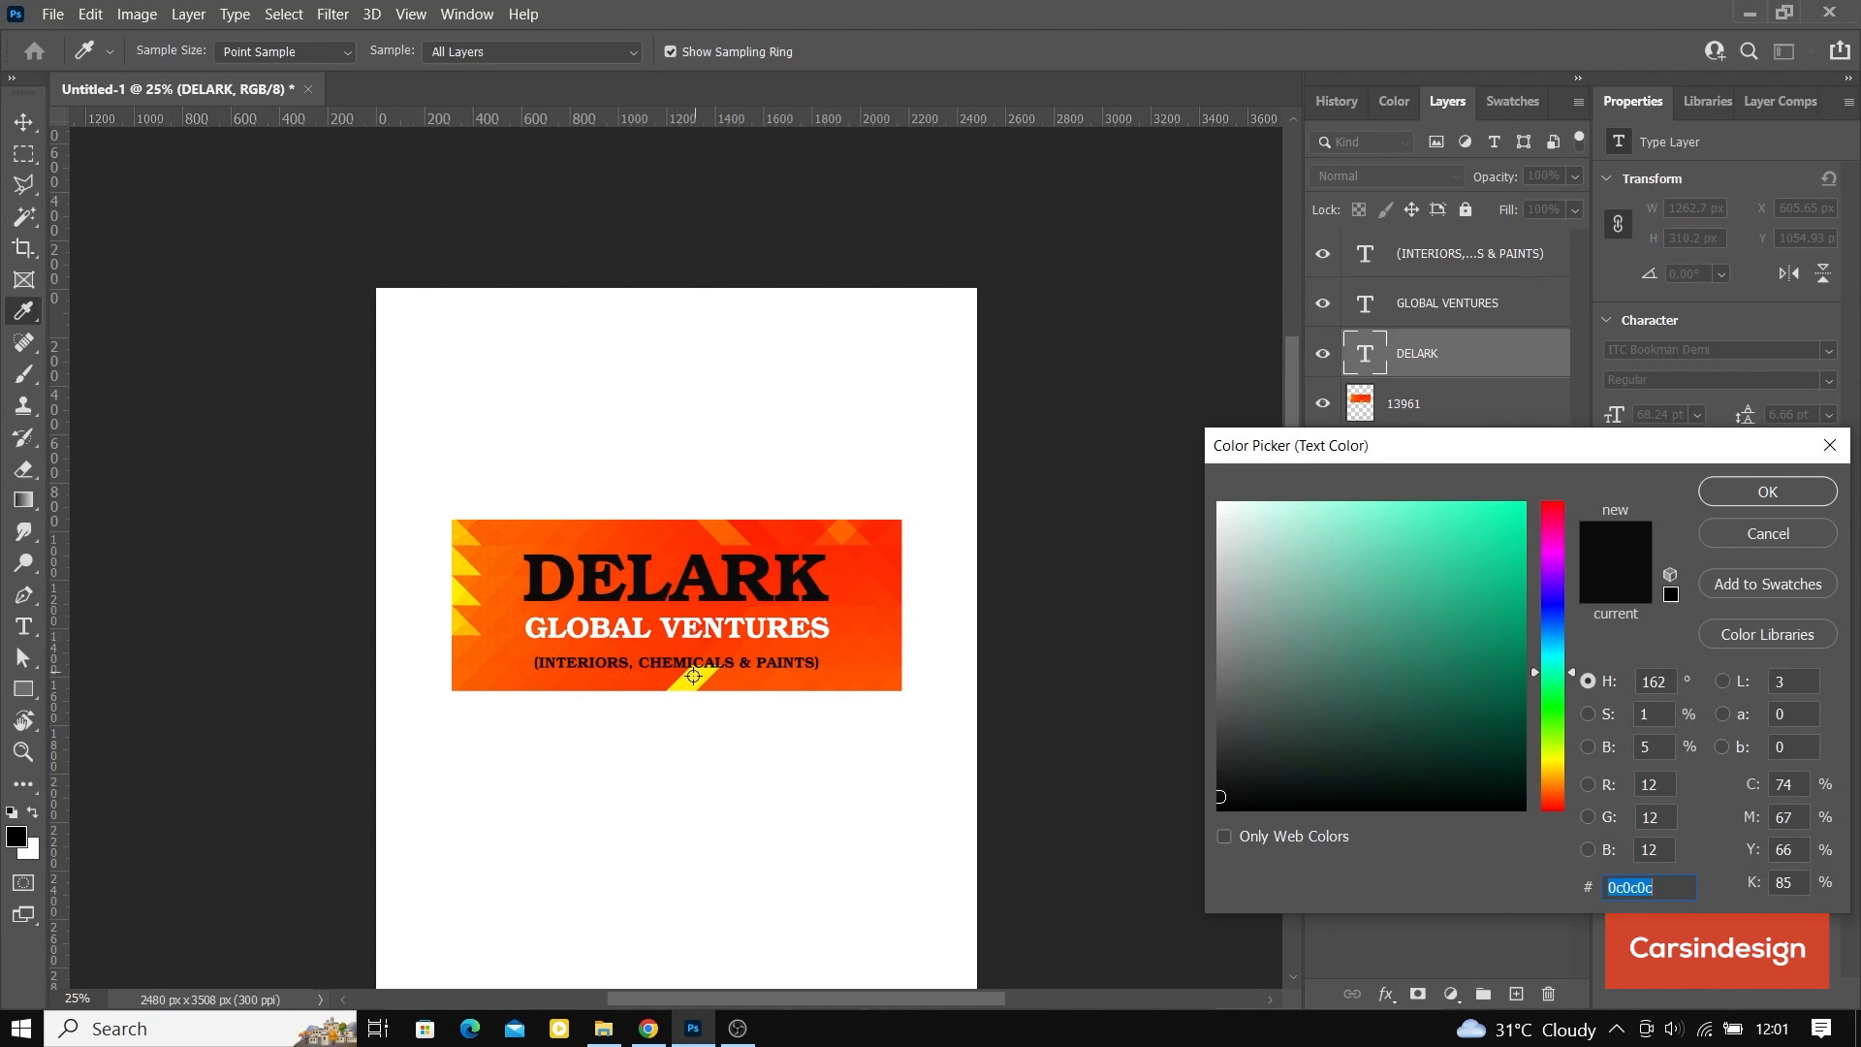
left_click(690, 684)
left_click(1731, 487)
Step: Add a black (000000) outside stroke of 21 px to the DELARK text layer
right_click(1428, 354)
left_click(1550, 41)
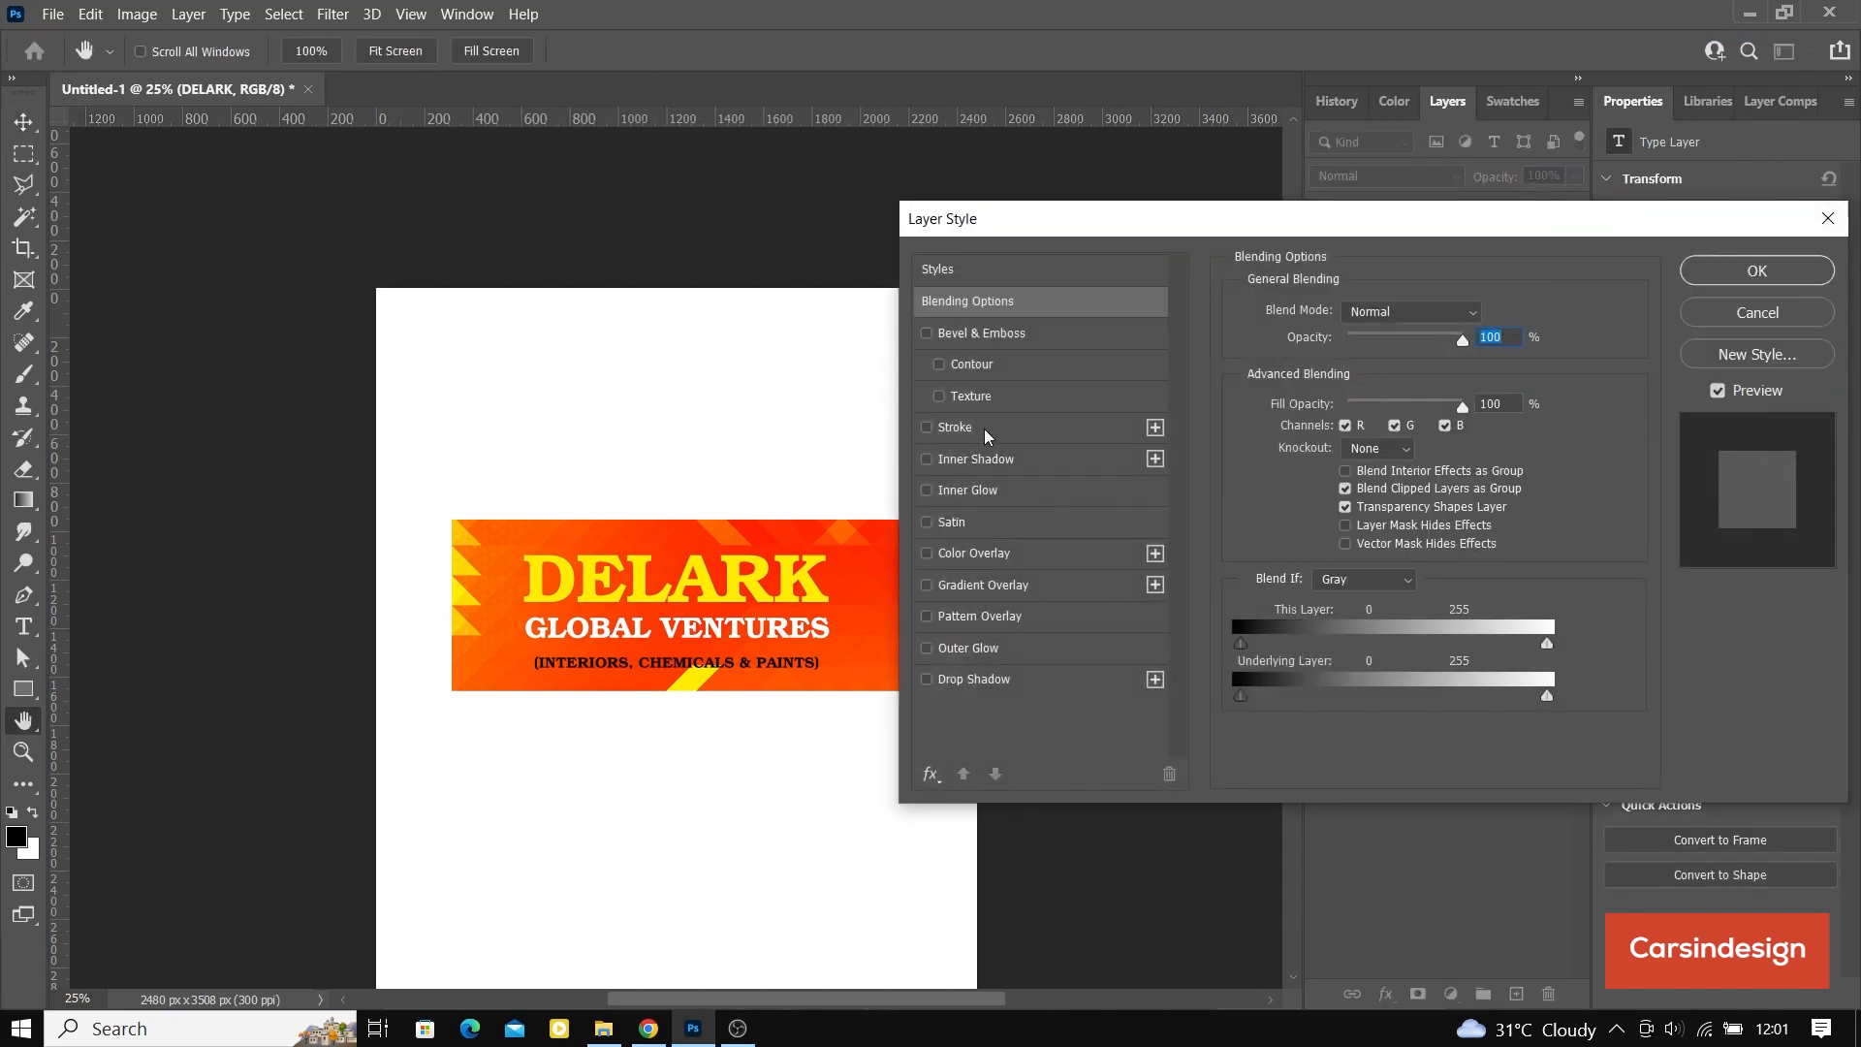
left_click(986, 434)
left_click(1301, 492)
type("000000")
left_click(1759, 492)
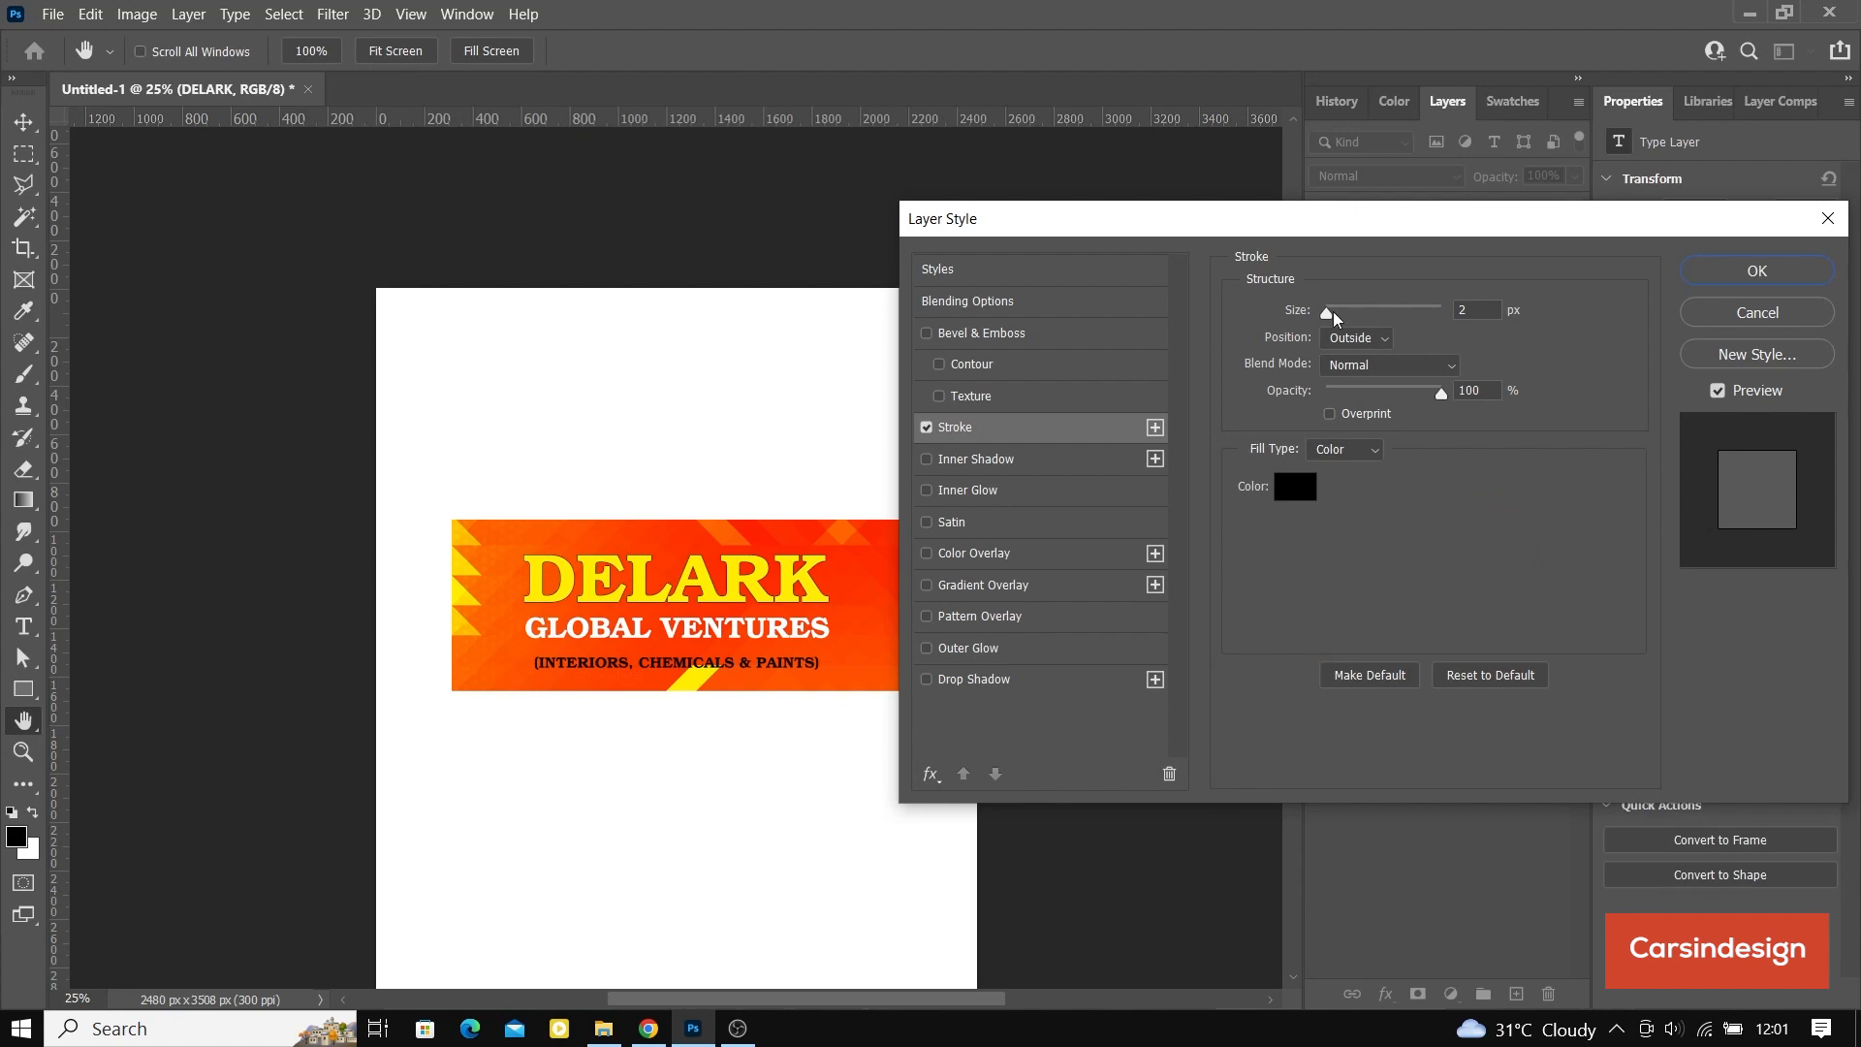
left_click_drag(1330, 317, 1345, 323)
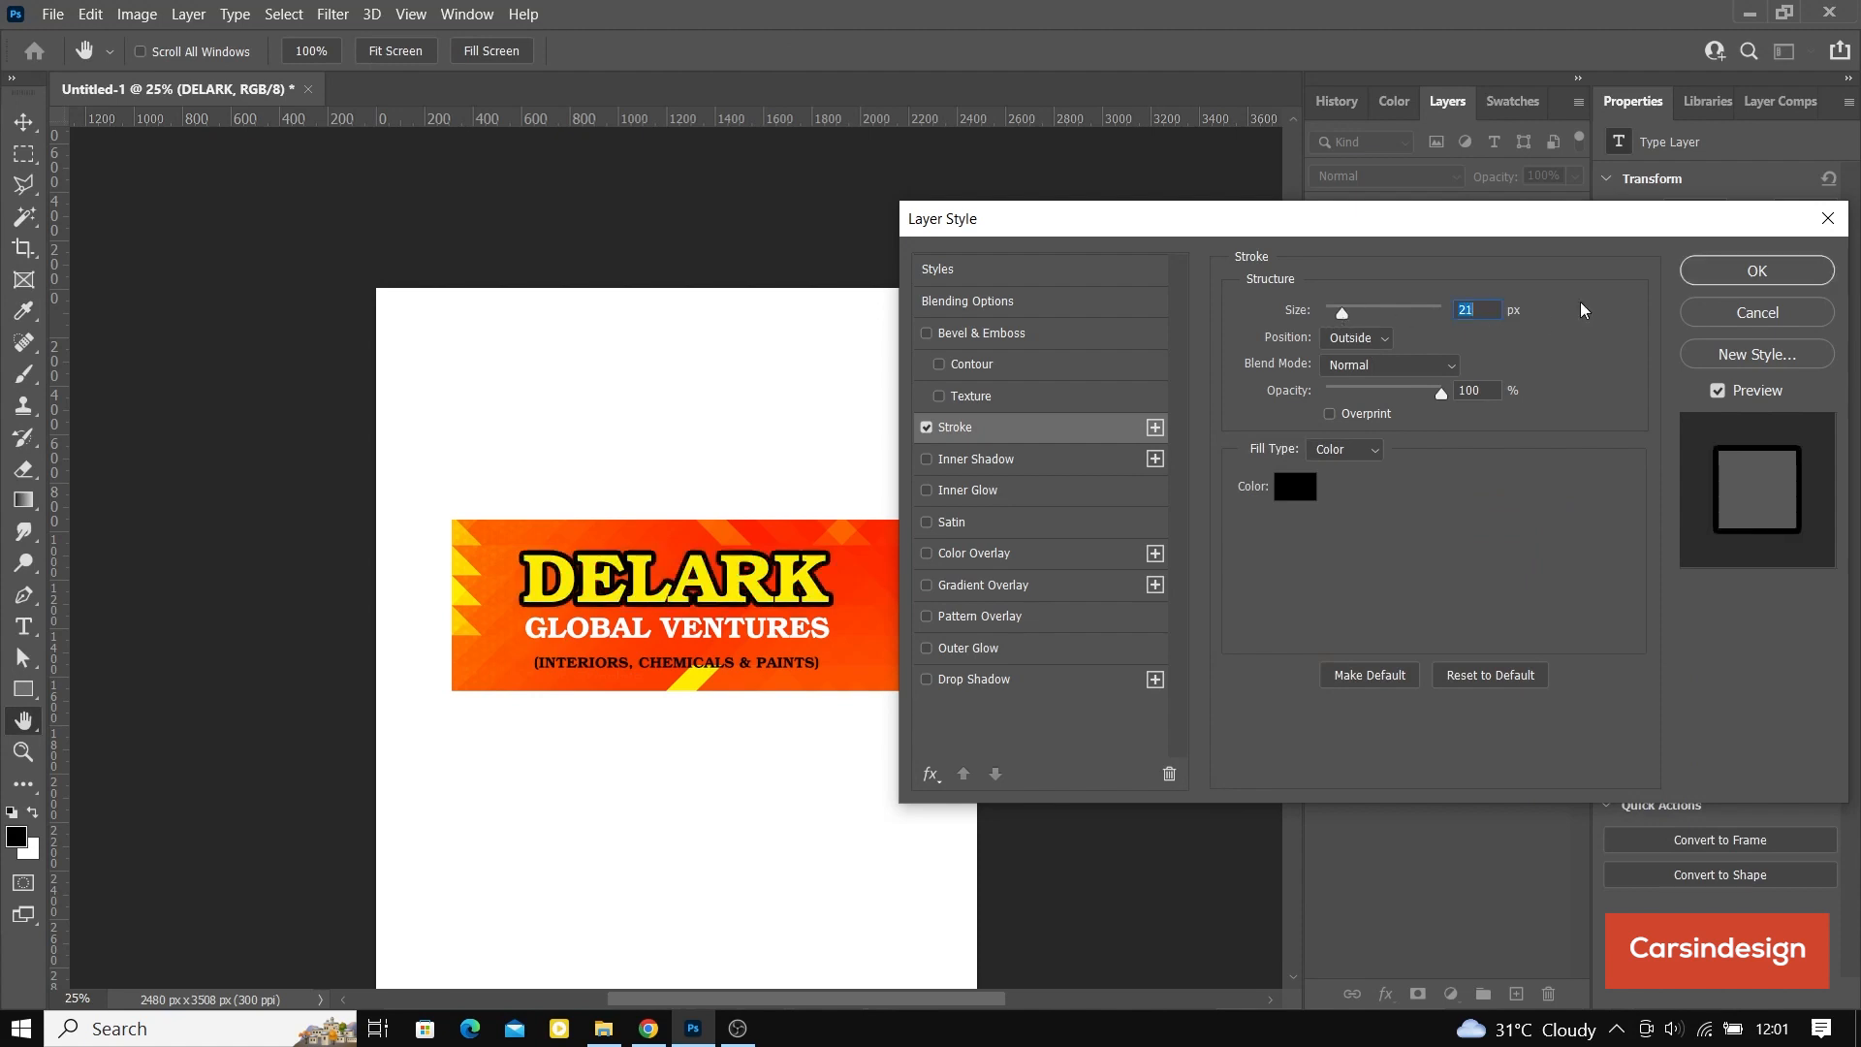
left_click(1725, 278)
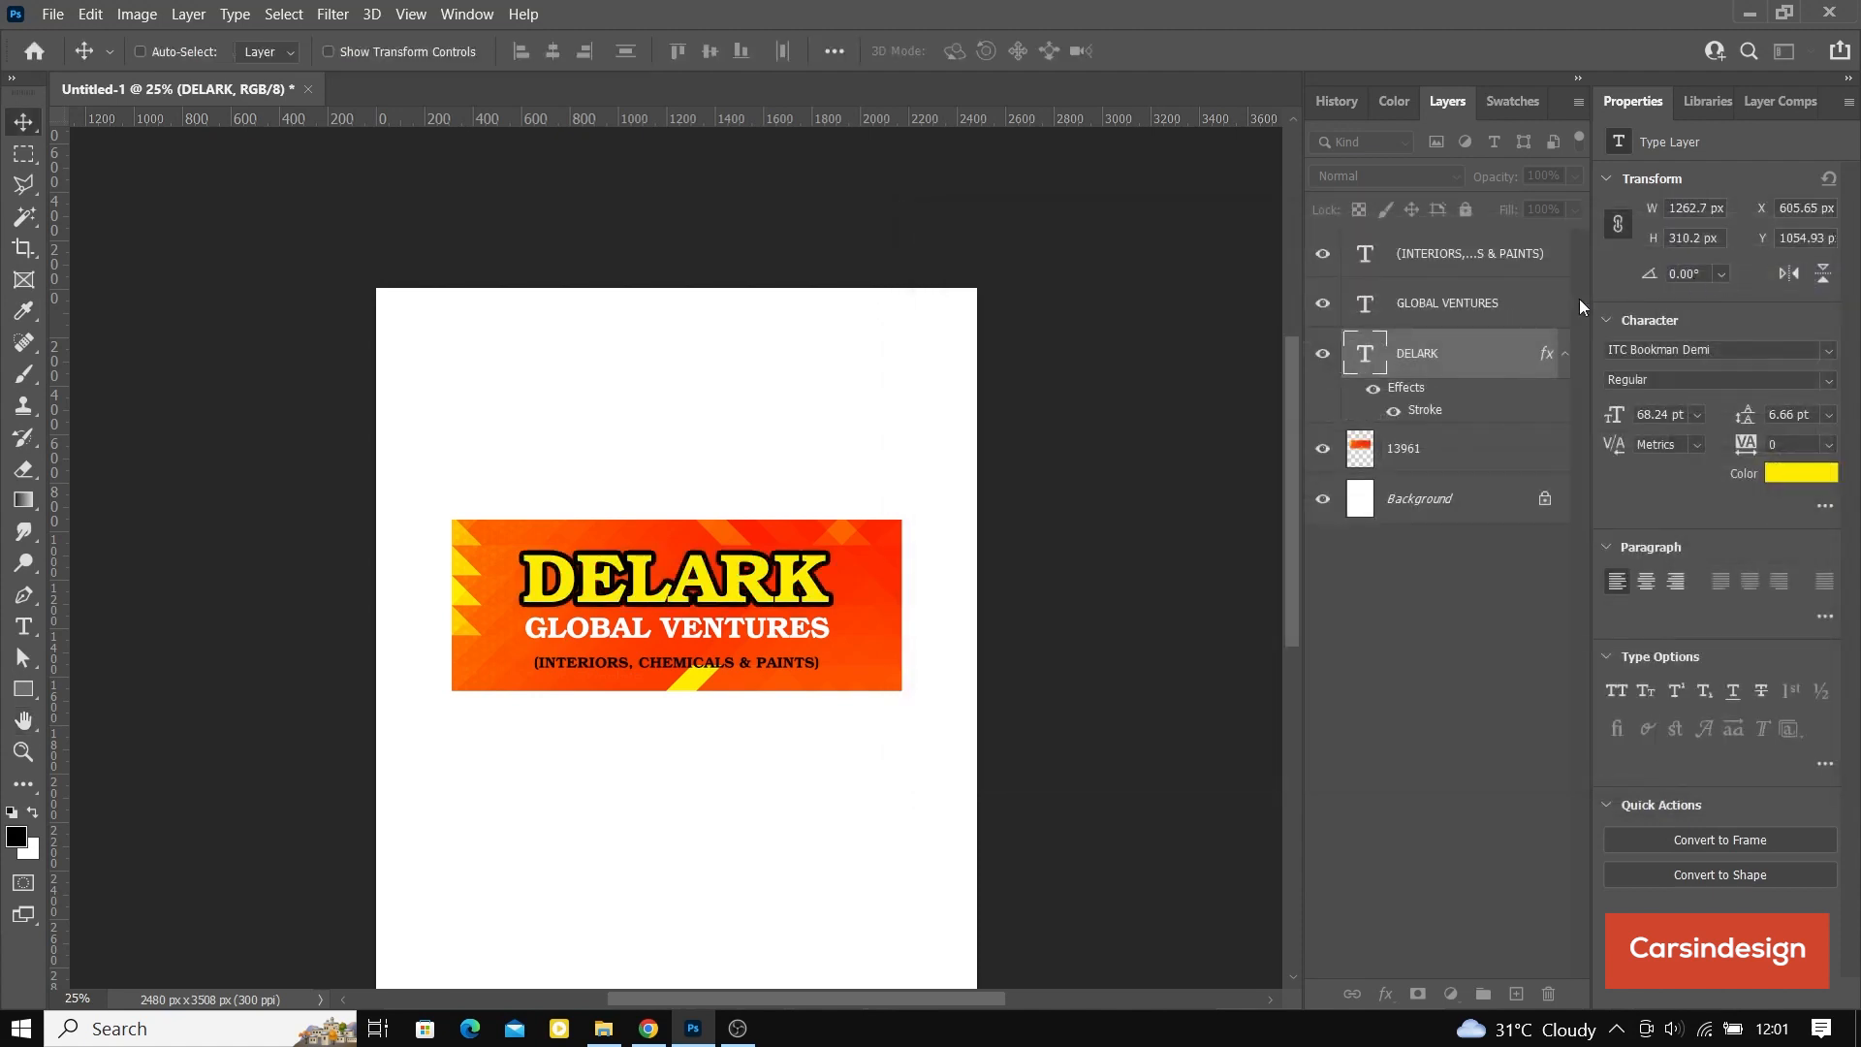
Step: Enlarge the DELARK text proportionally to about 73 pt and apply the transform
left_click(329, 52)
left_click_drag(829, 550, 851, 534)
left_click(1199, 50)
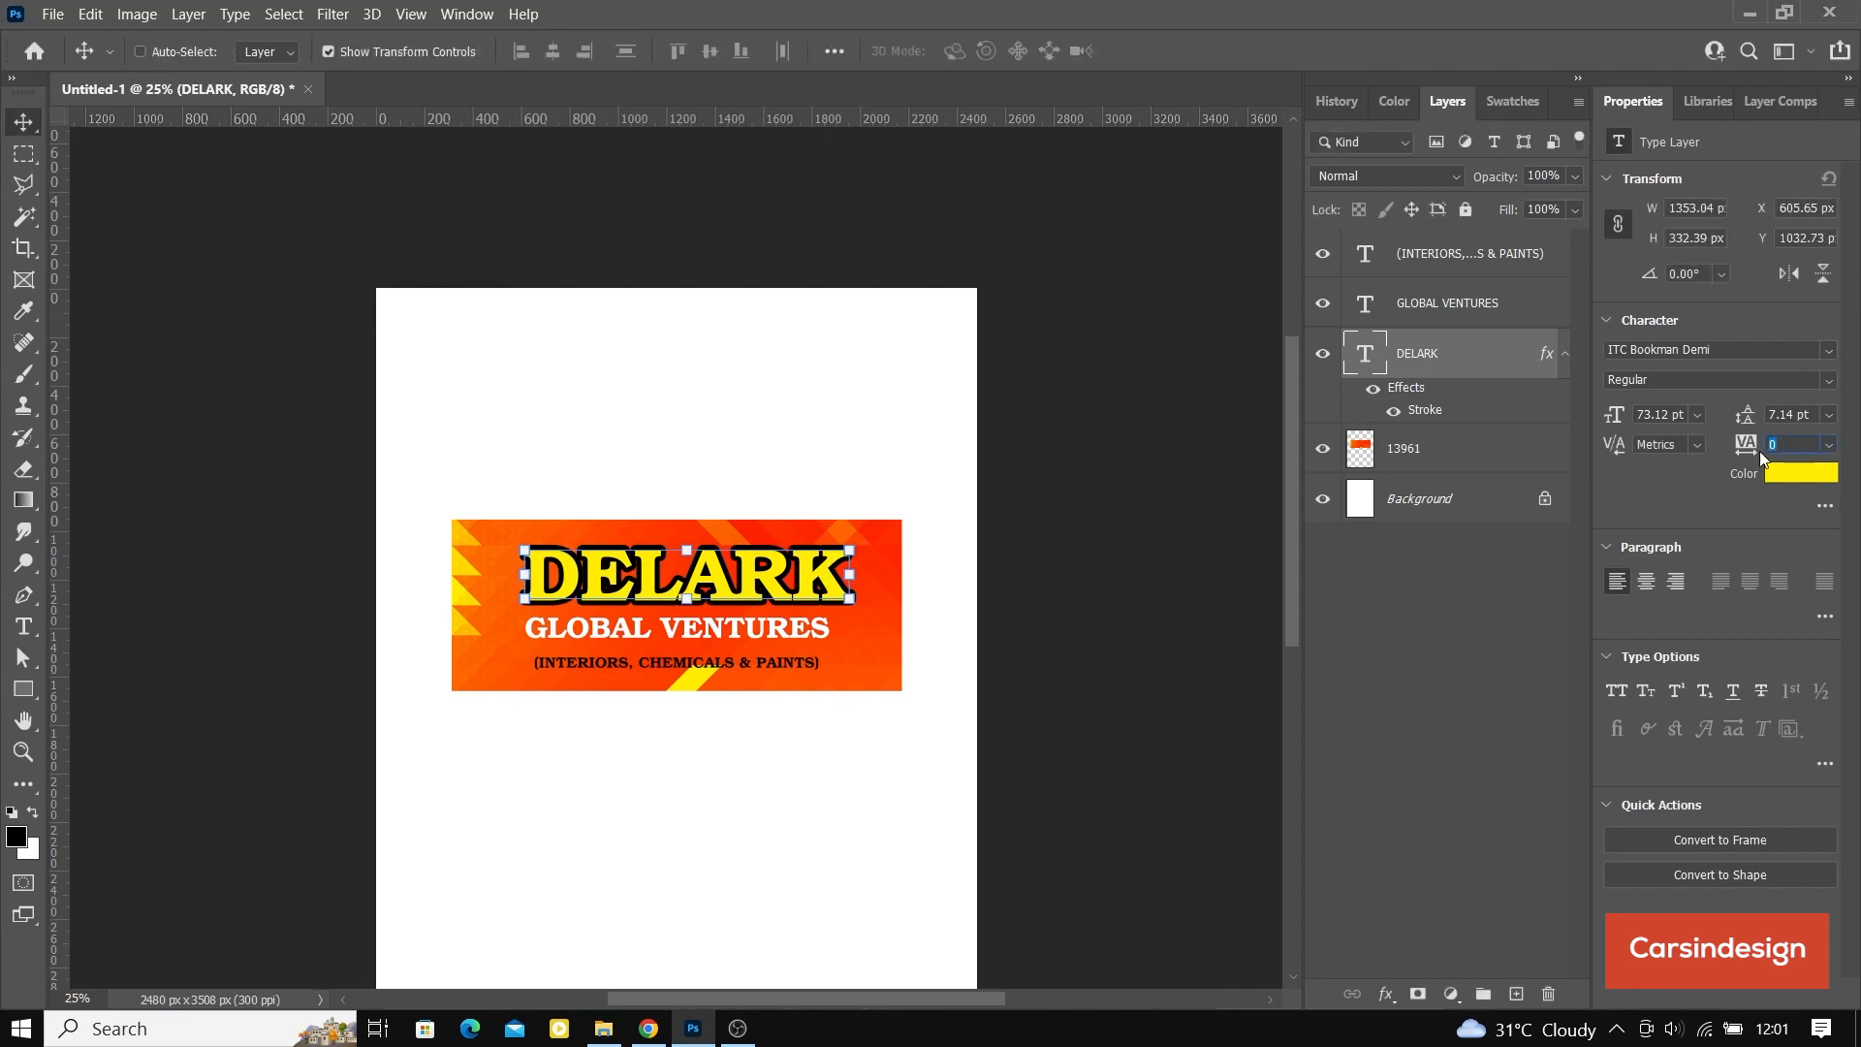
Step: Set the DELARK text's tracking to 20, hide the transform controls, and shift it left to center it above GLOBAL VENTURES
left_click(1759, 451)
type("20")
key("Return")
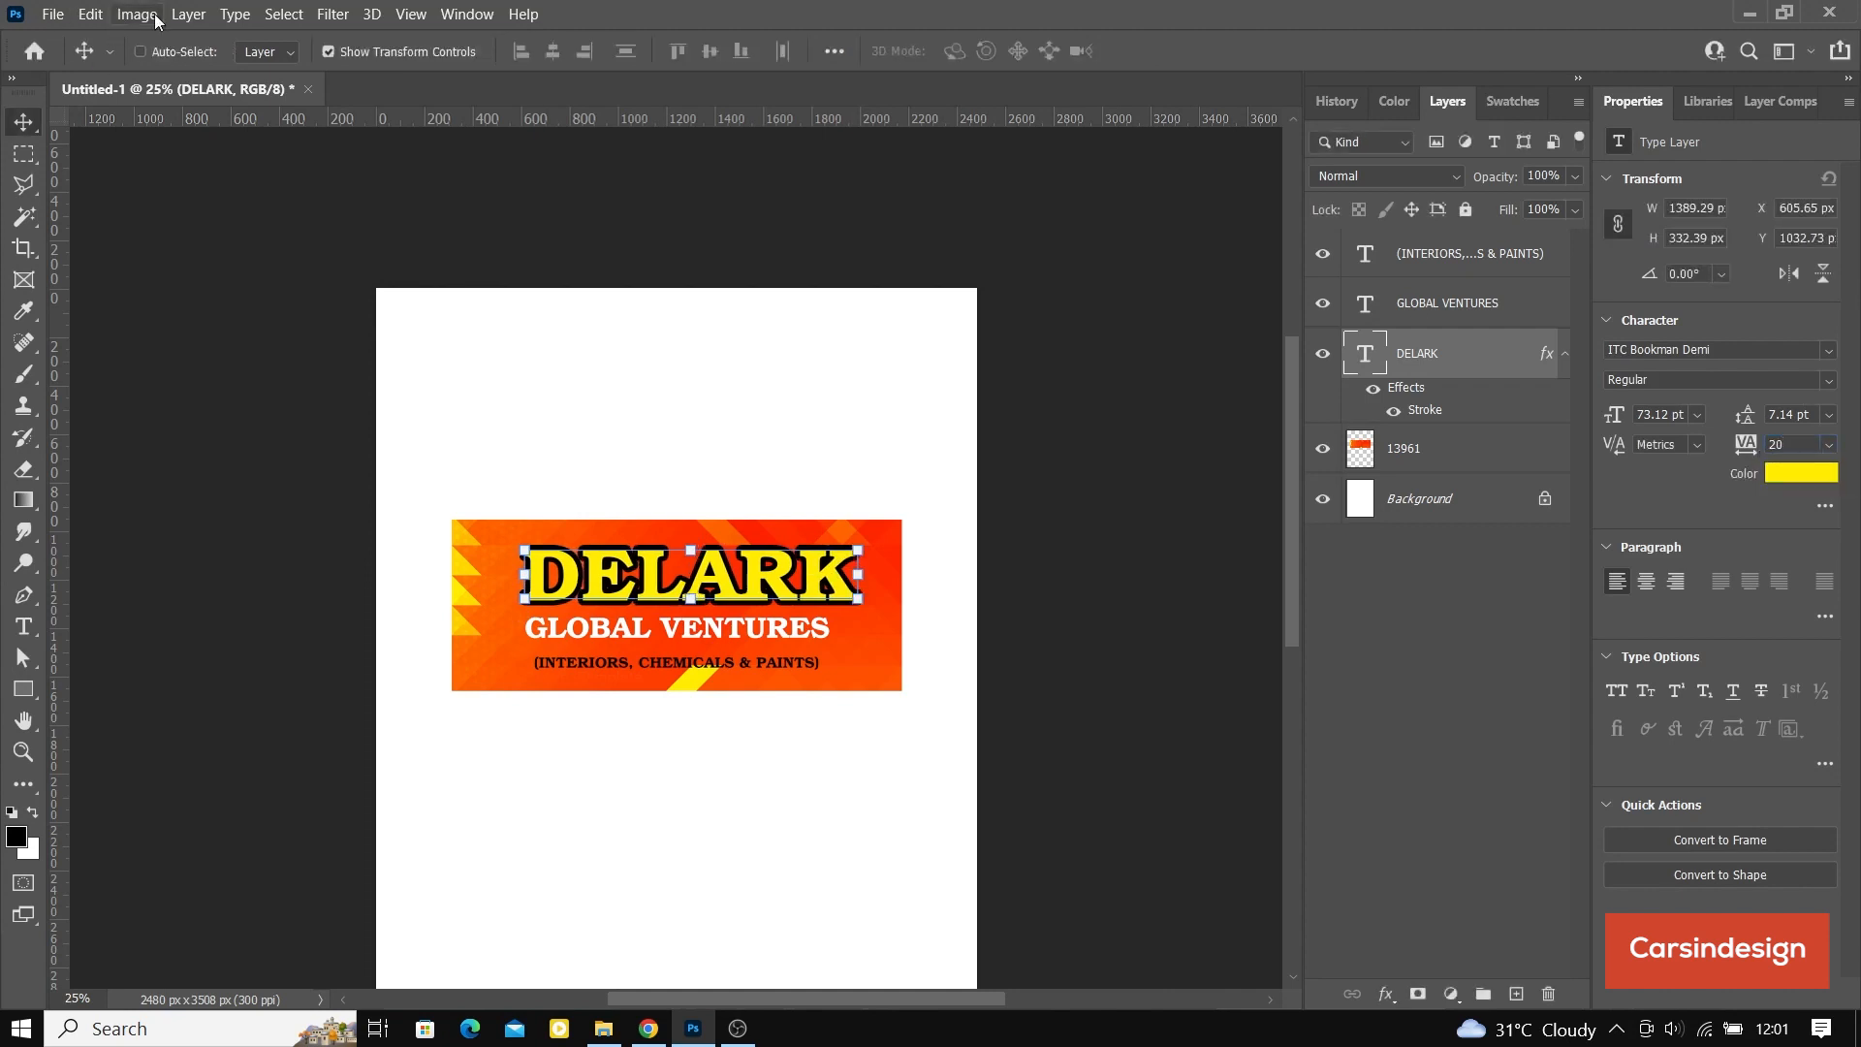
left_click(323, 52)
left_click_drag(714, 592, 694, 585)
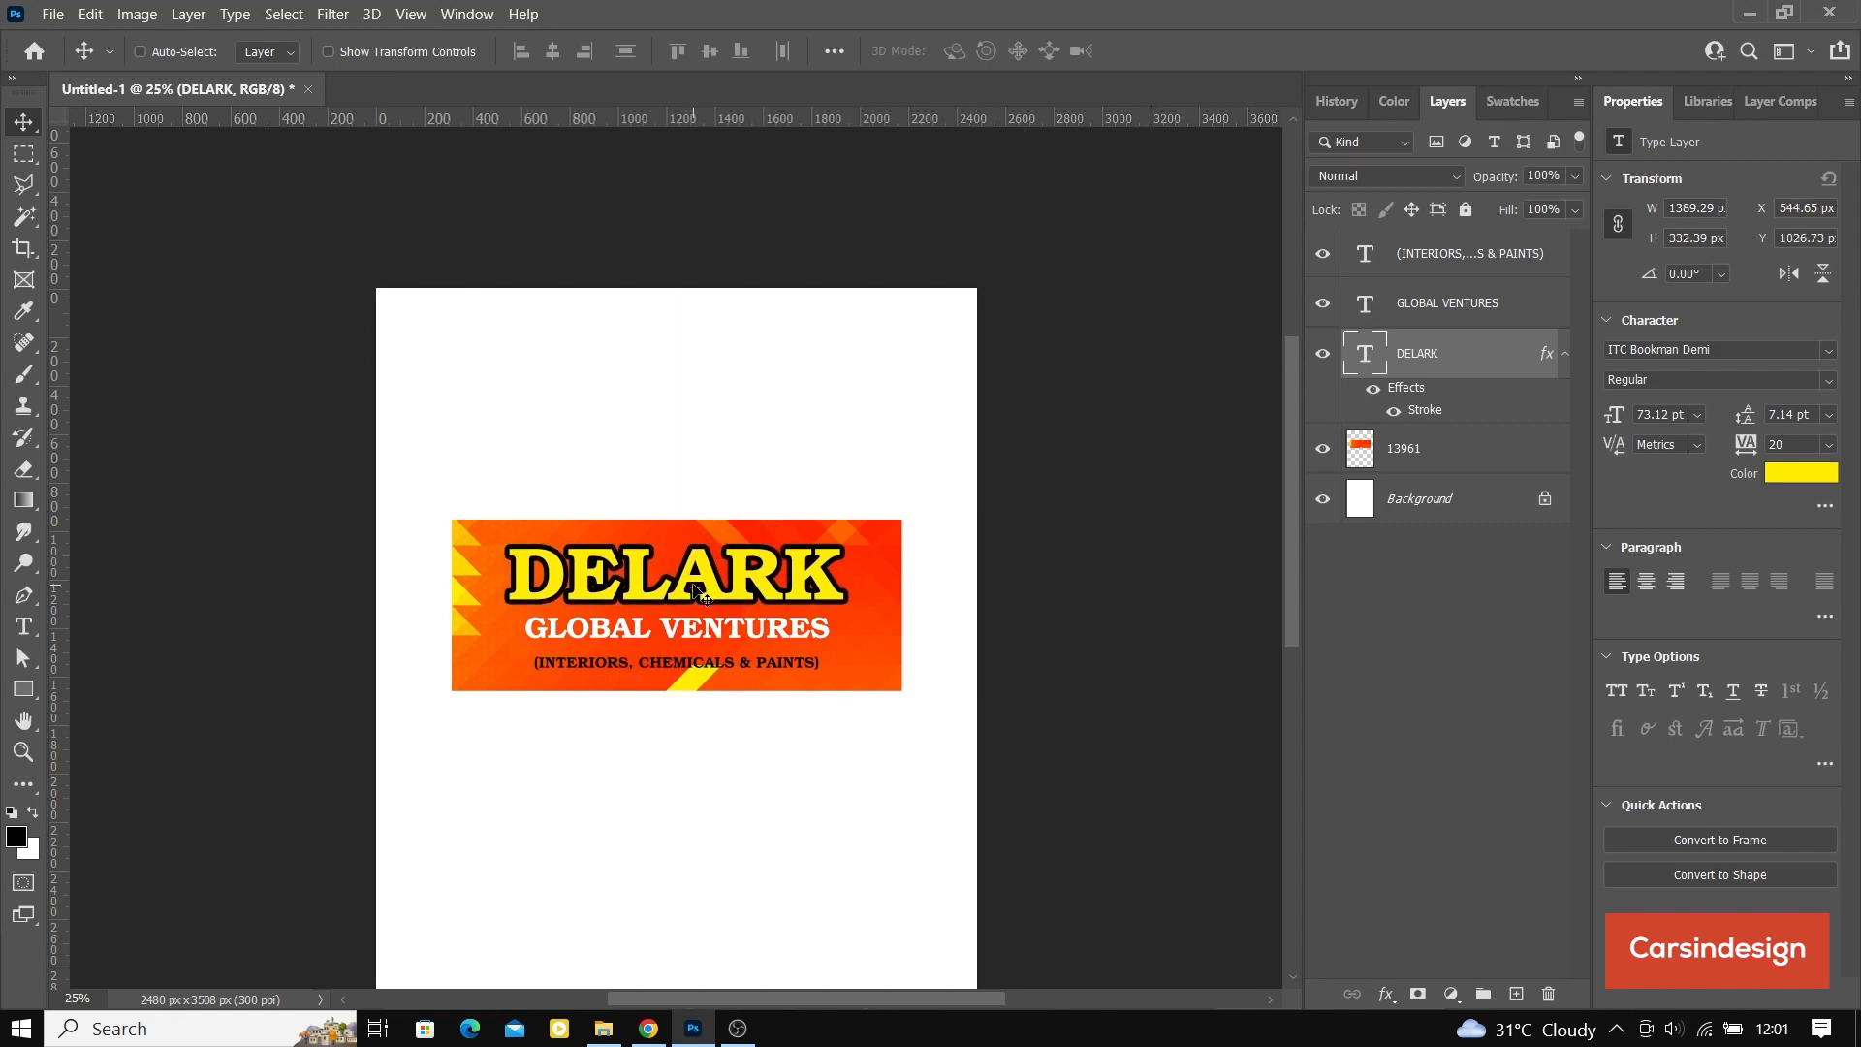
Step: Add a black outside stroke of 13 px to the GLOBAL VENTURES text layer
left_click(1455, 308)
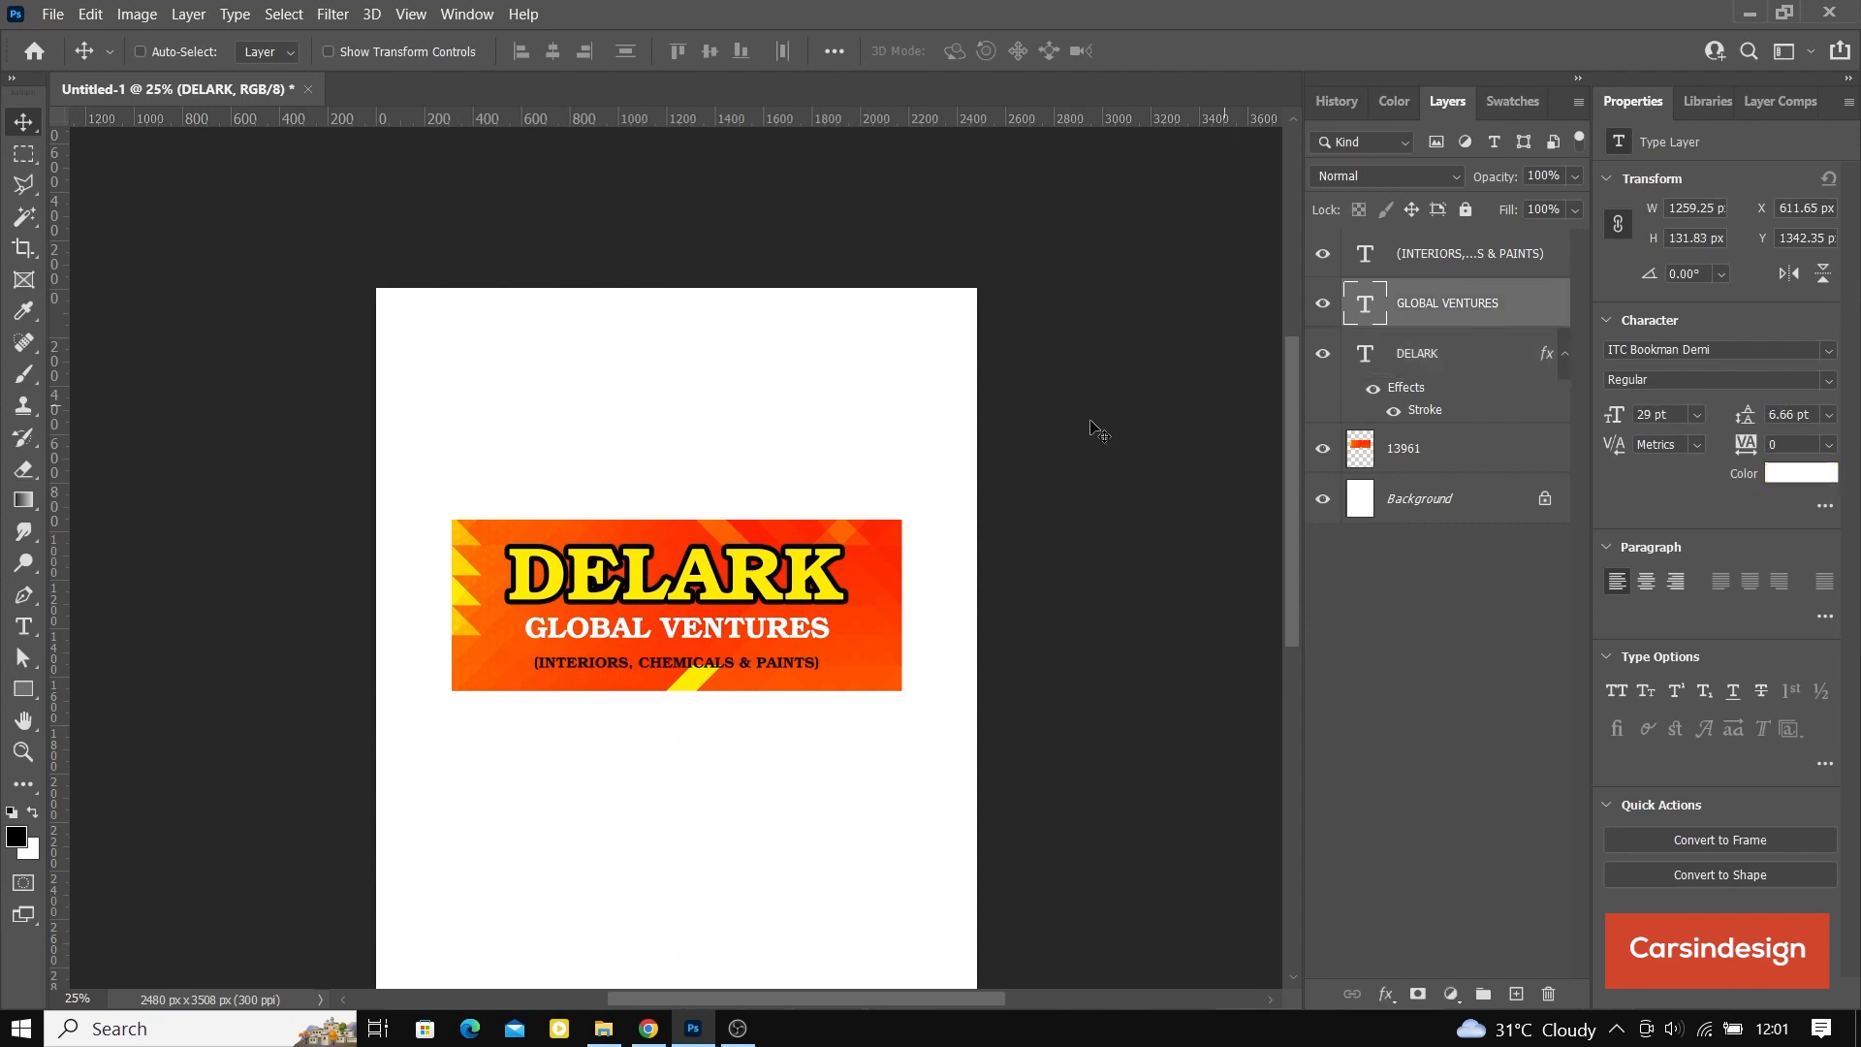
right_click(1469, 306)
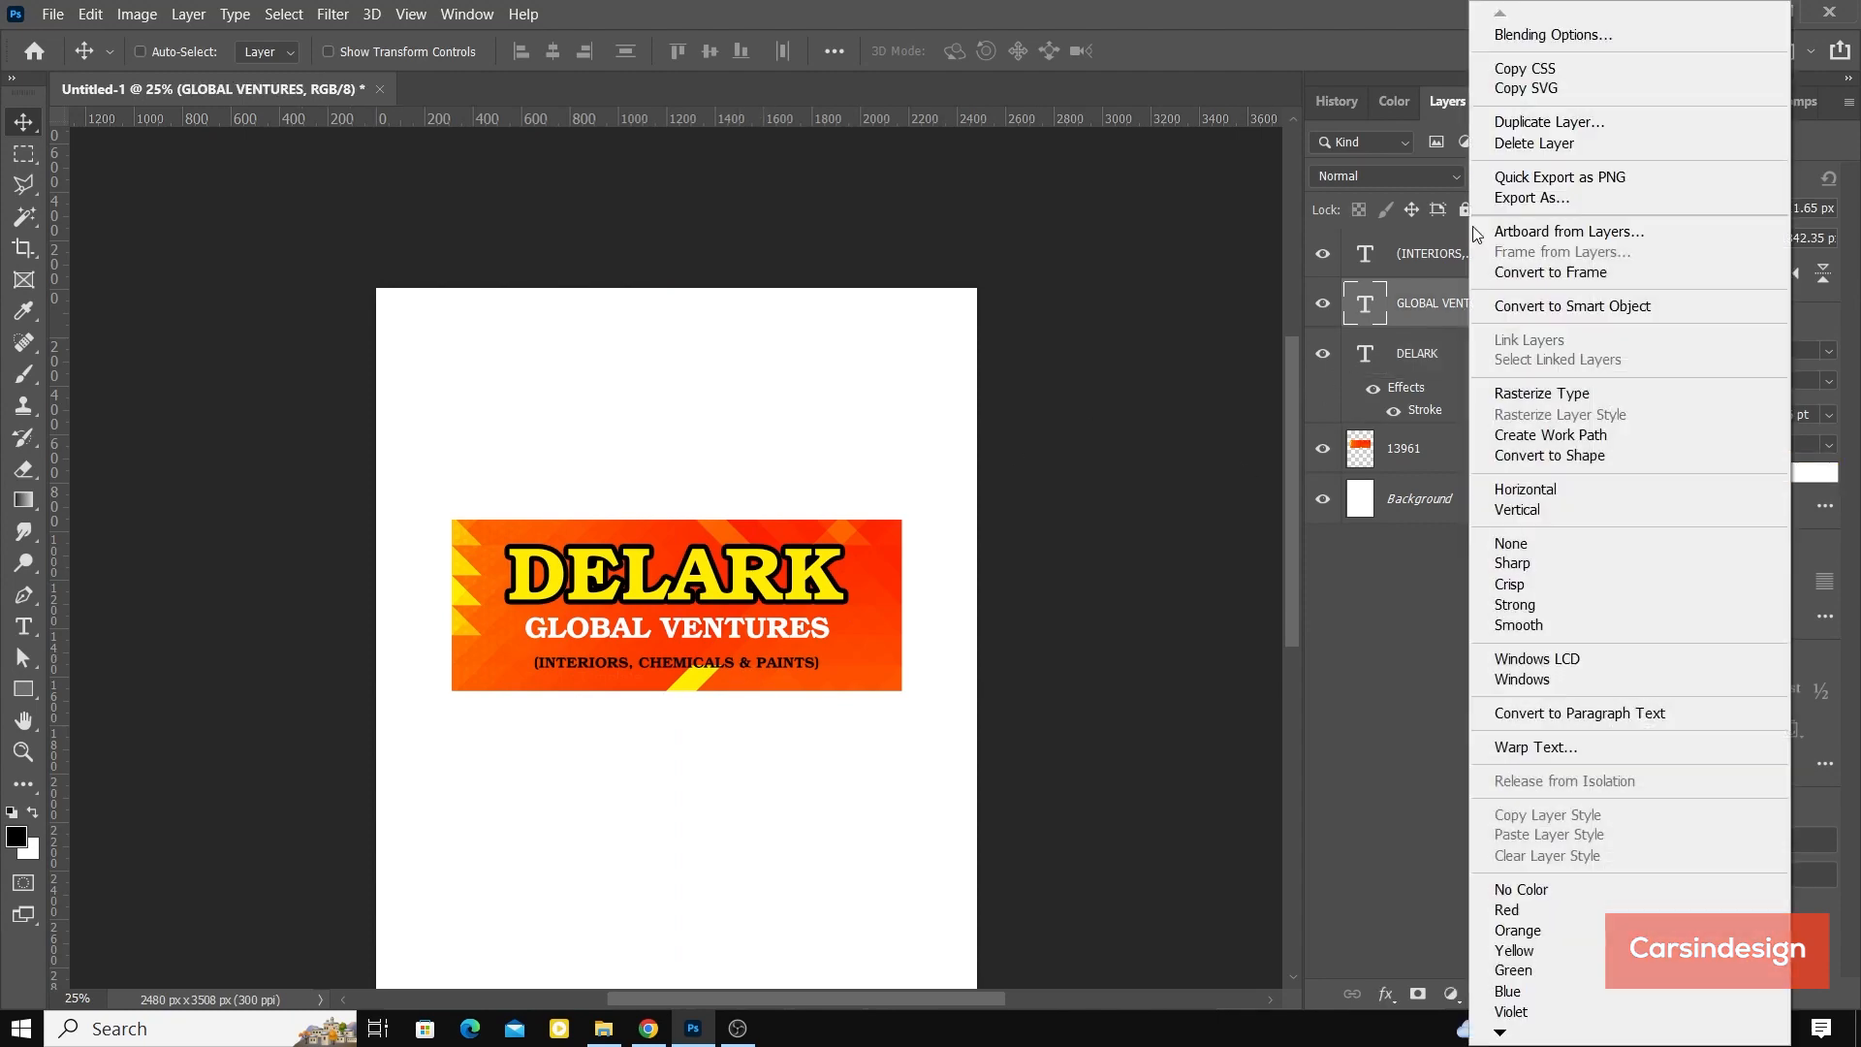
left_click(1533, 39)
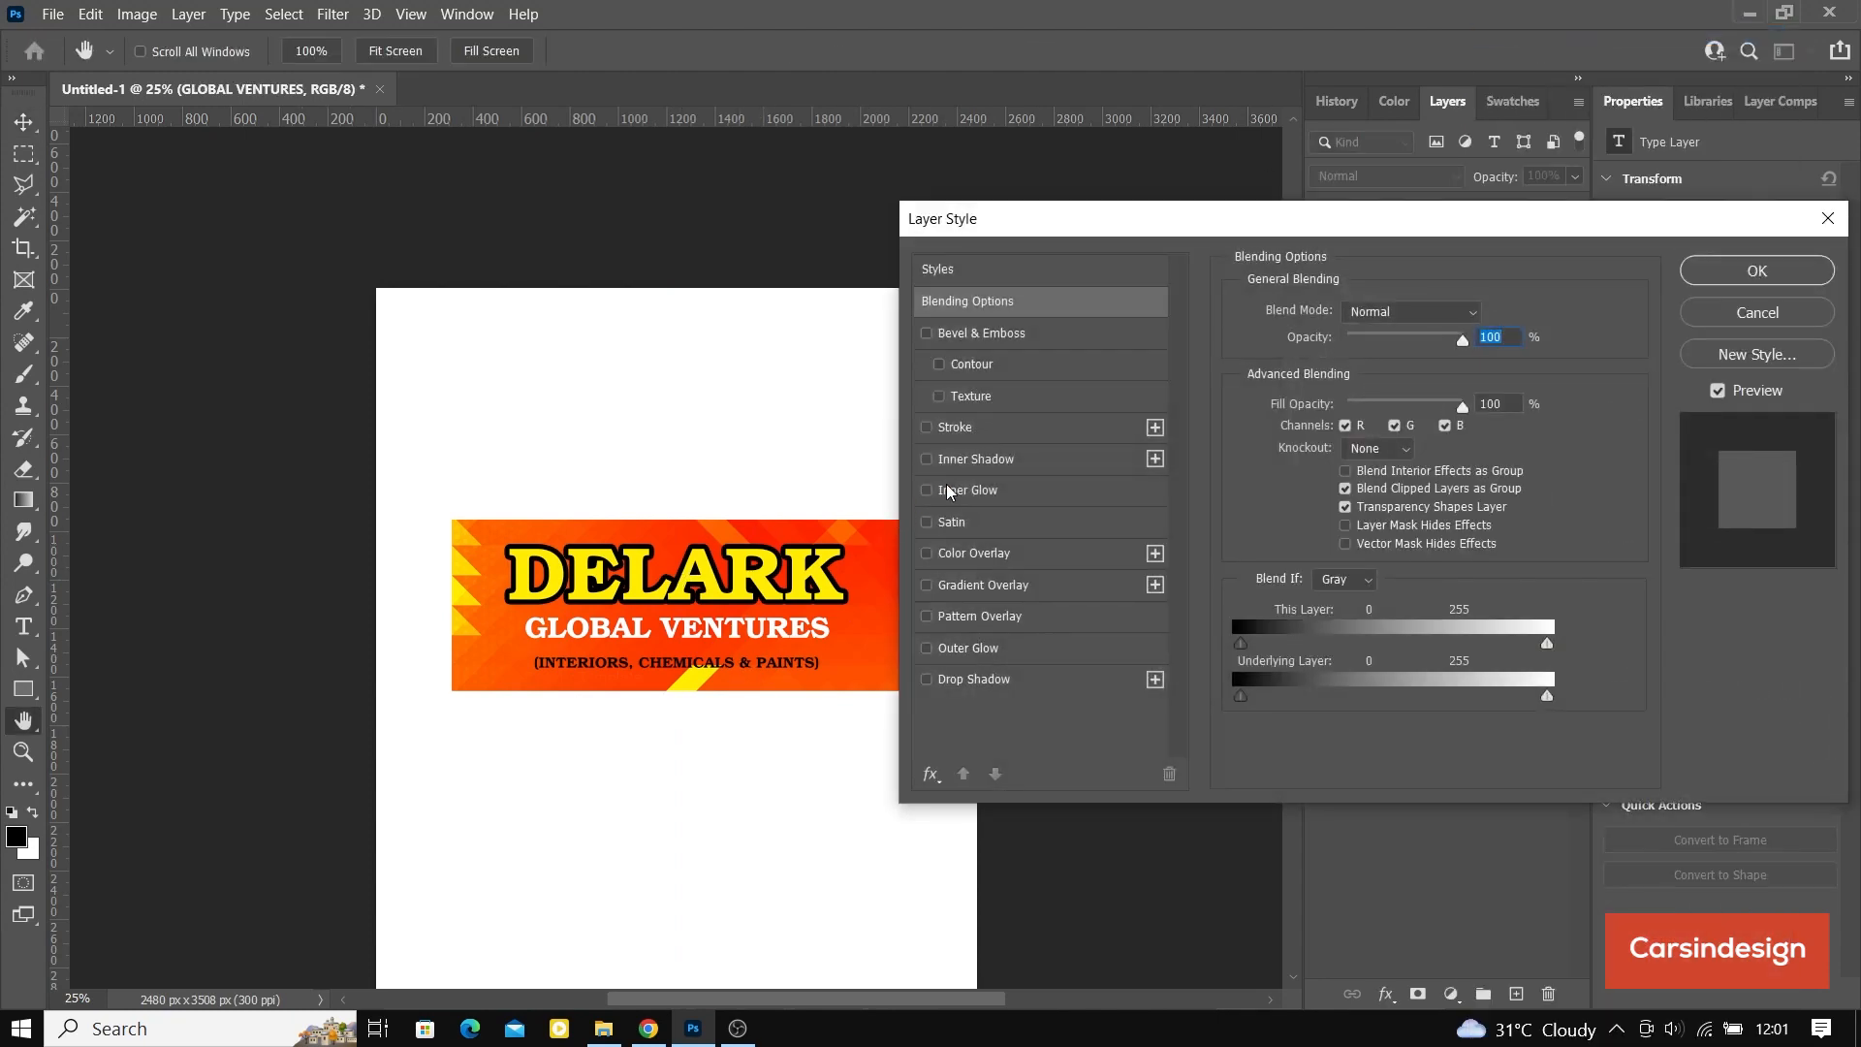
left_click(982, 432)
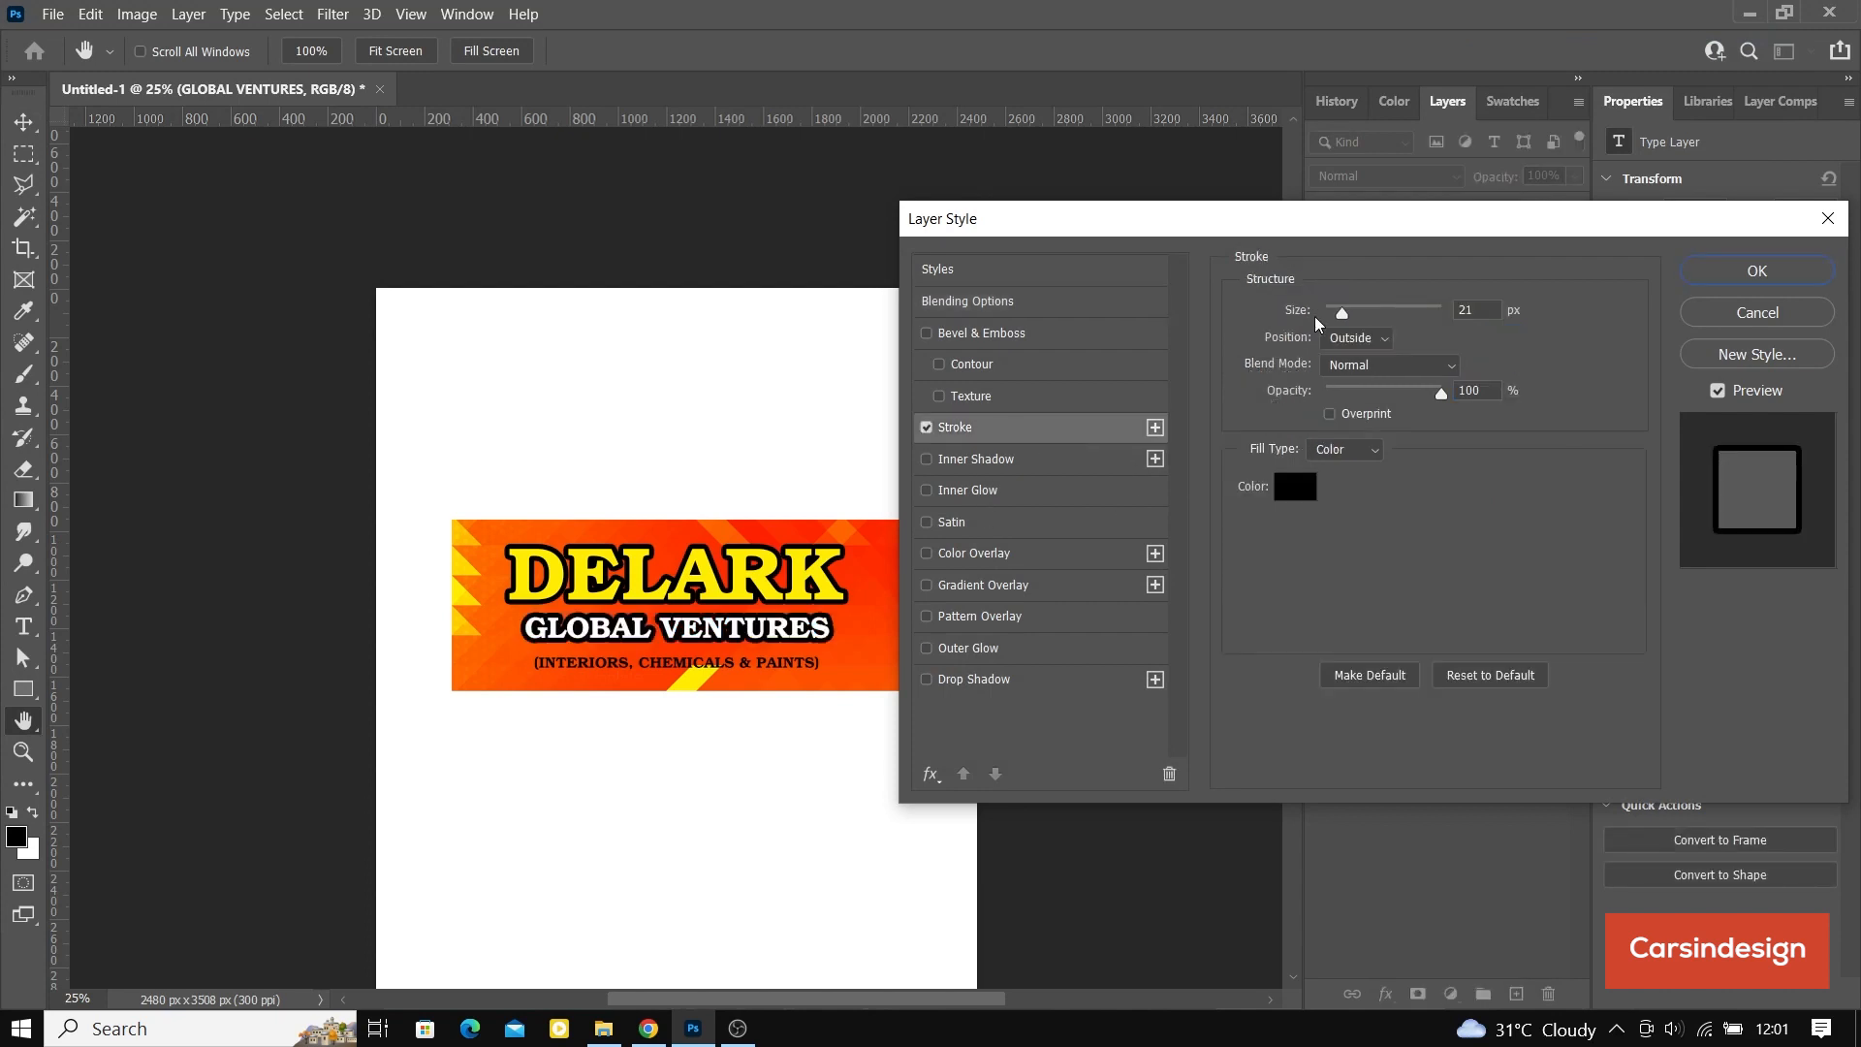
left_click_drag(1342, 313, 1340, 320)
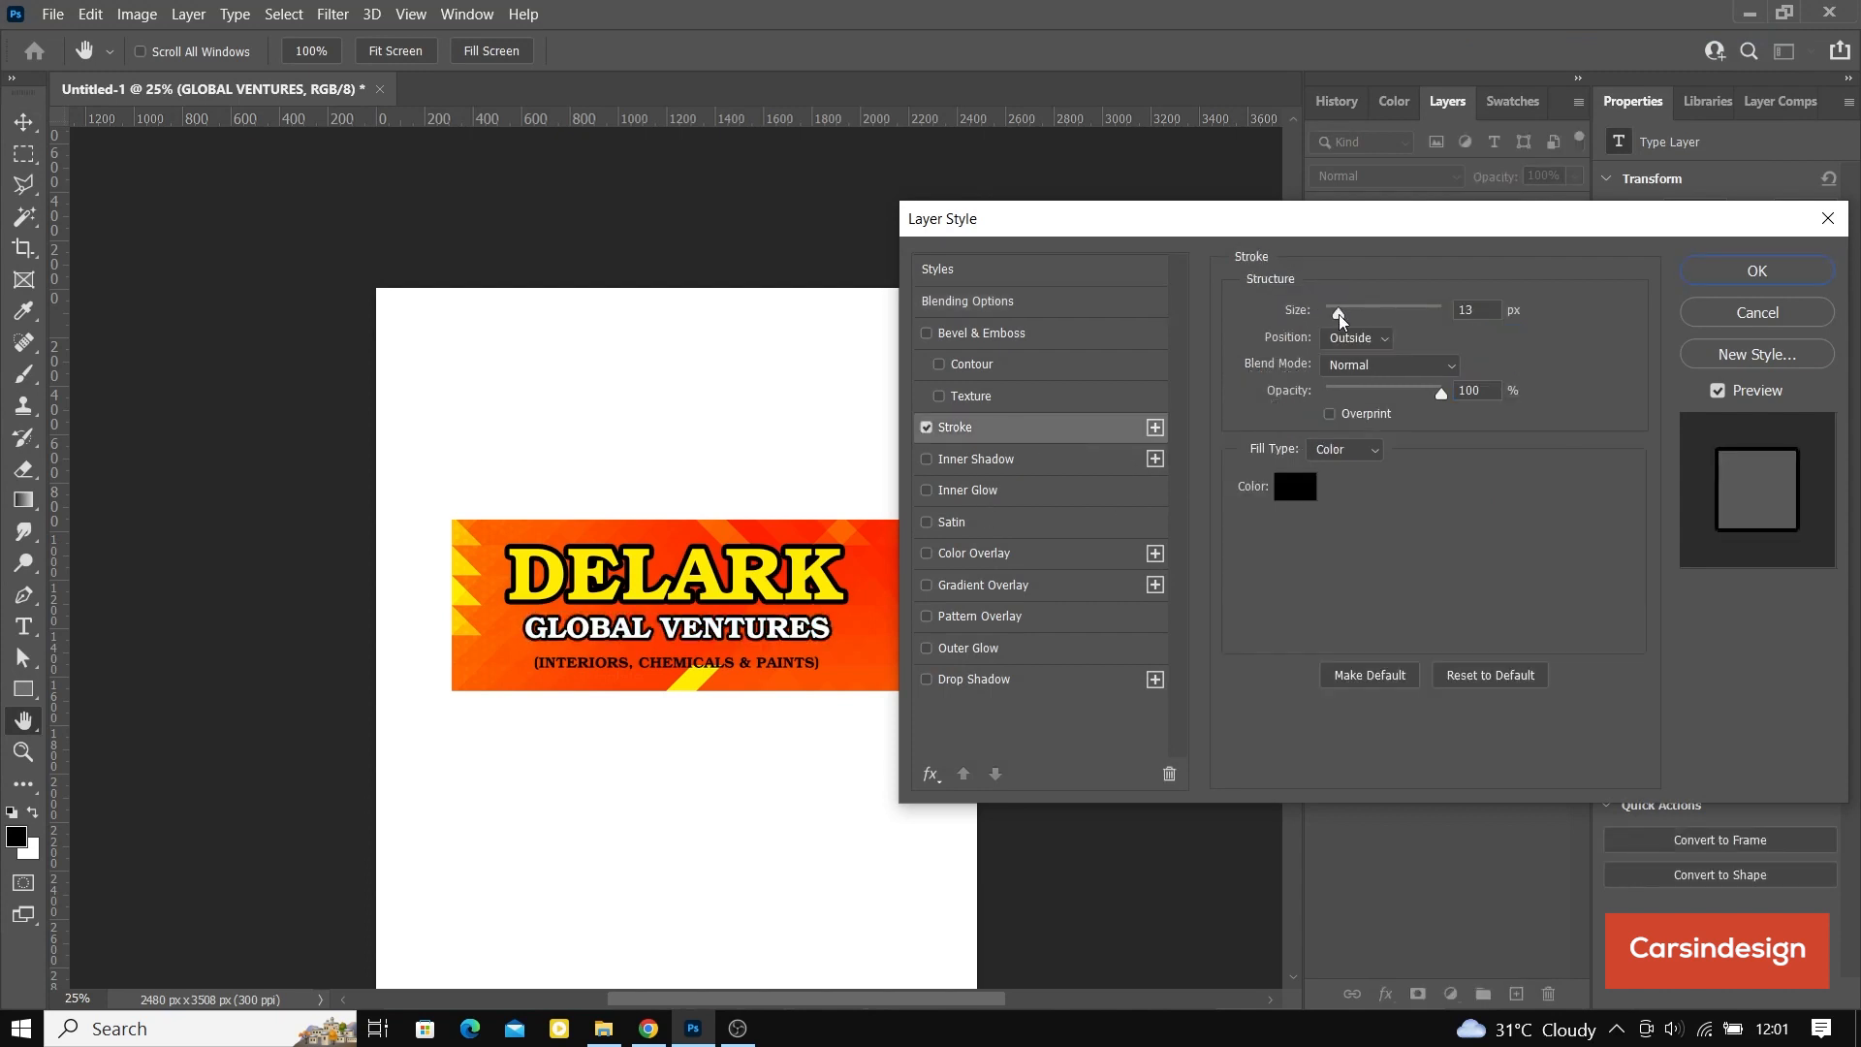
left_click(1725, 272)
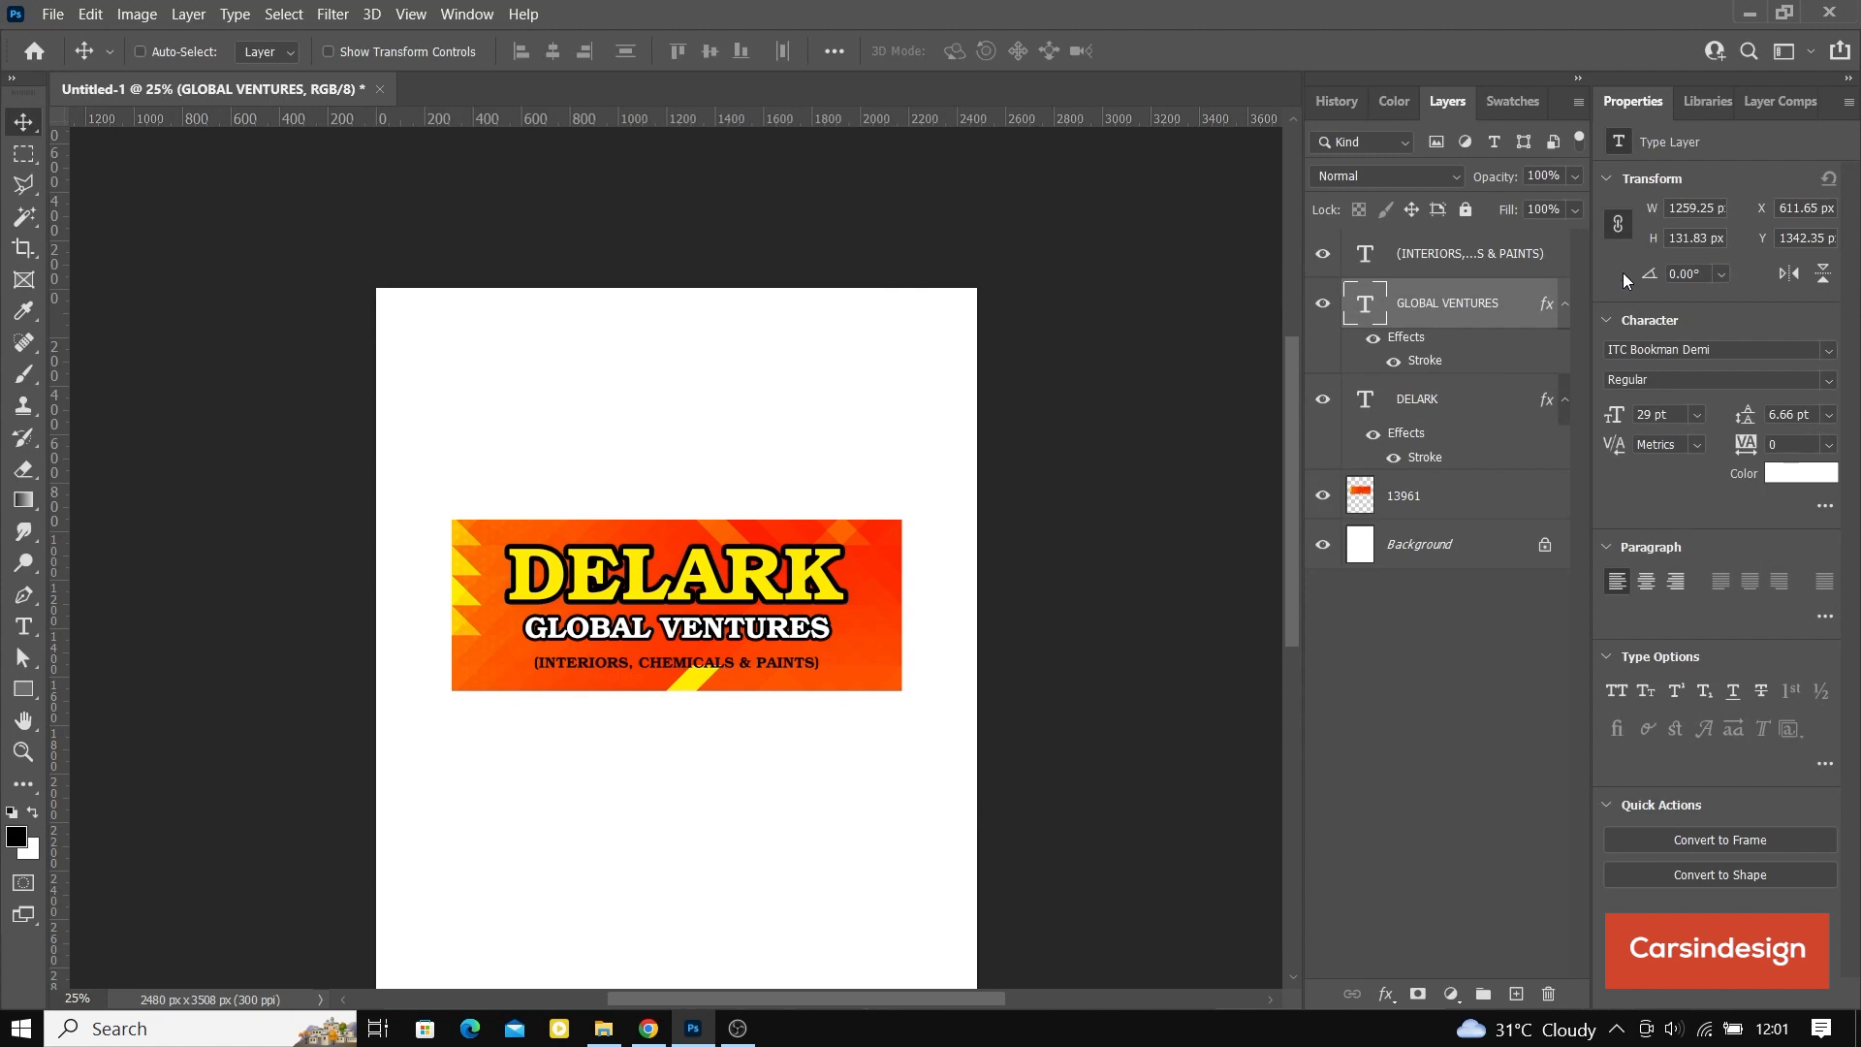
Step: Align the tagline, GLOBAL VENTURES and DELARK text layers and the banner graphic on their horizontal centers
left_click(1502, 259)
left_click(1828, 380)
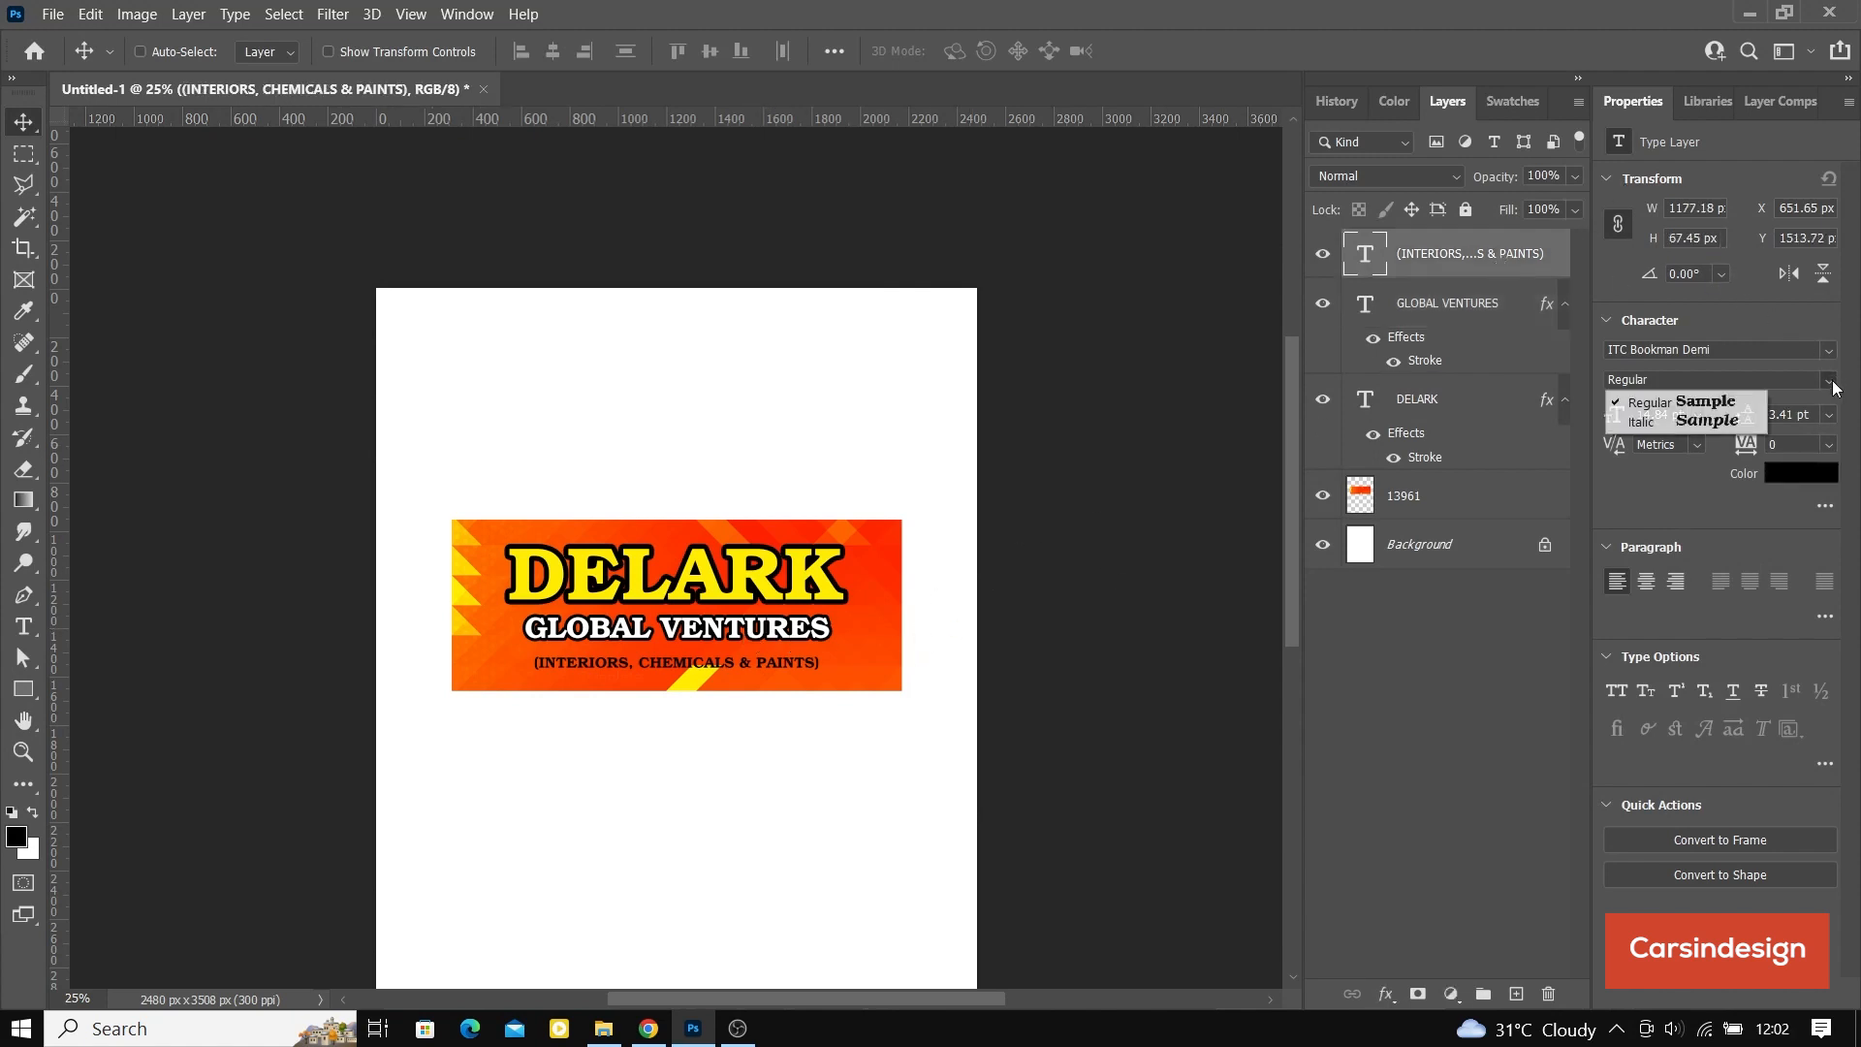
left_click(1829, 380)
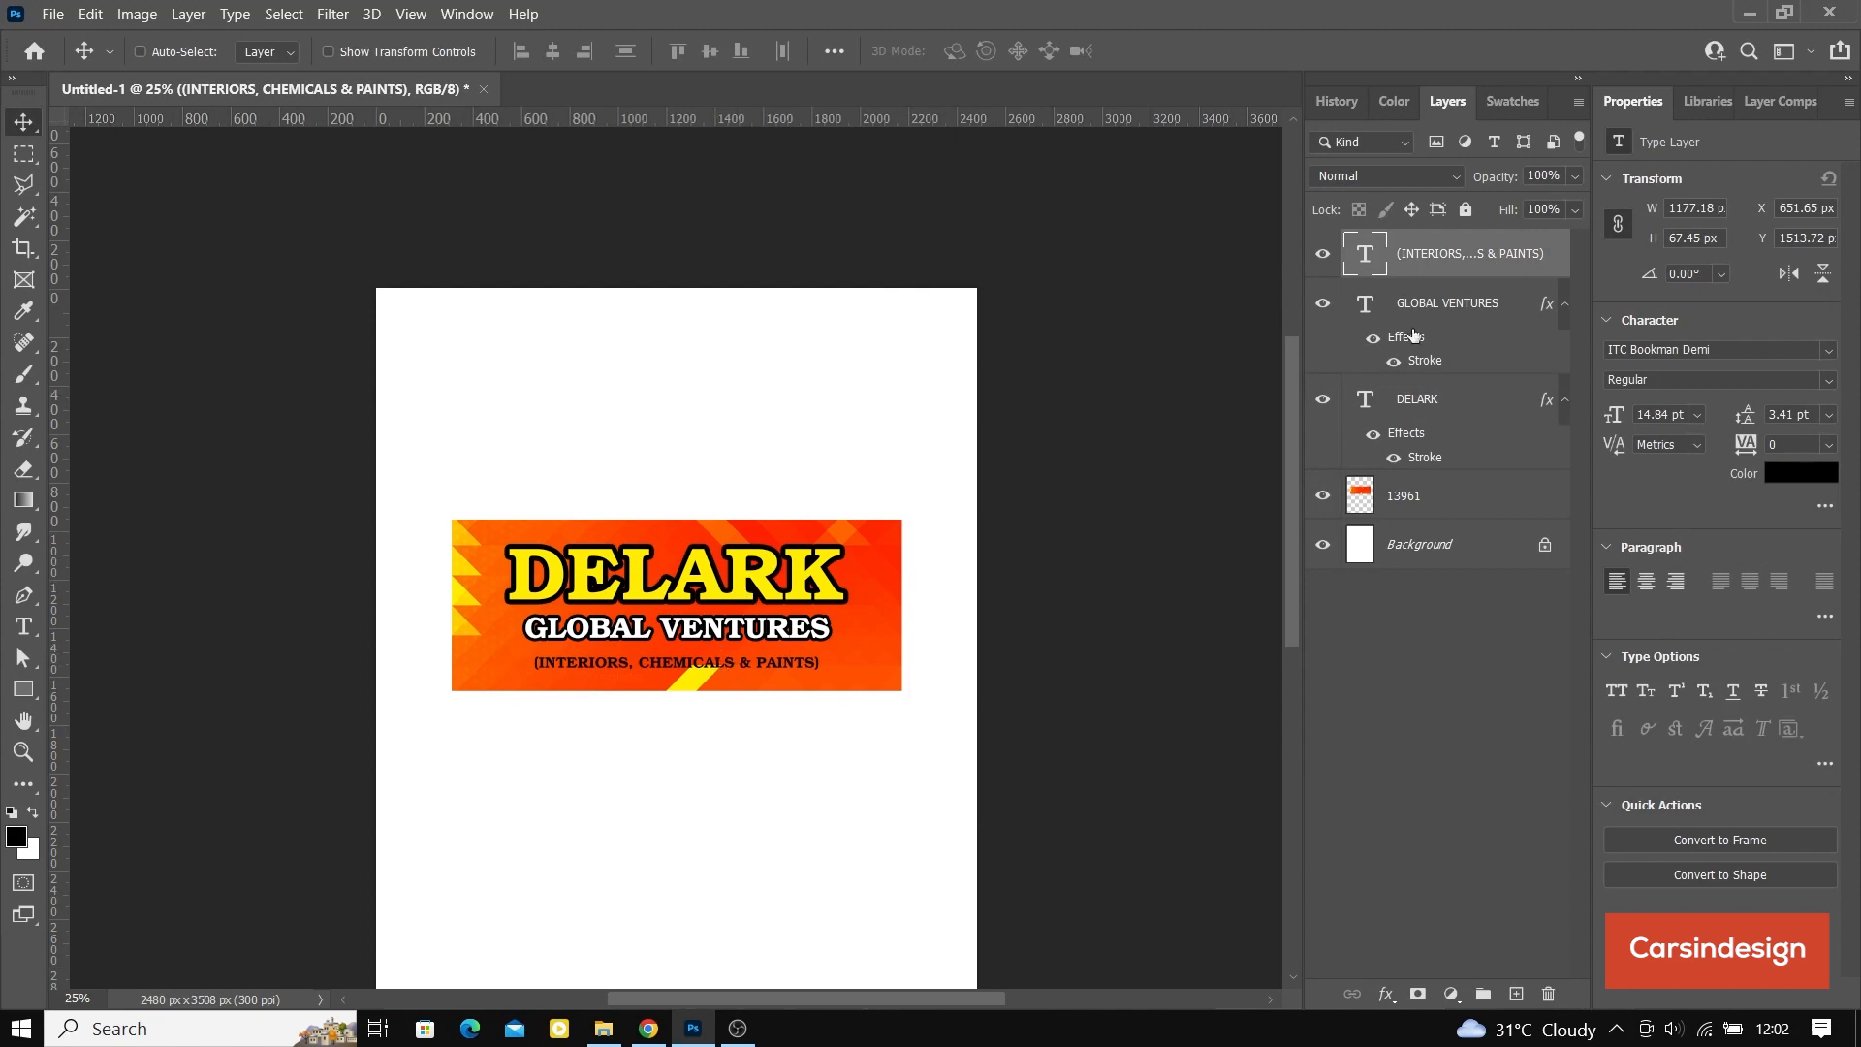
left_click(1458, 402, "shift")
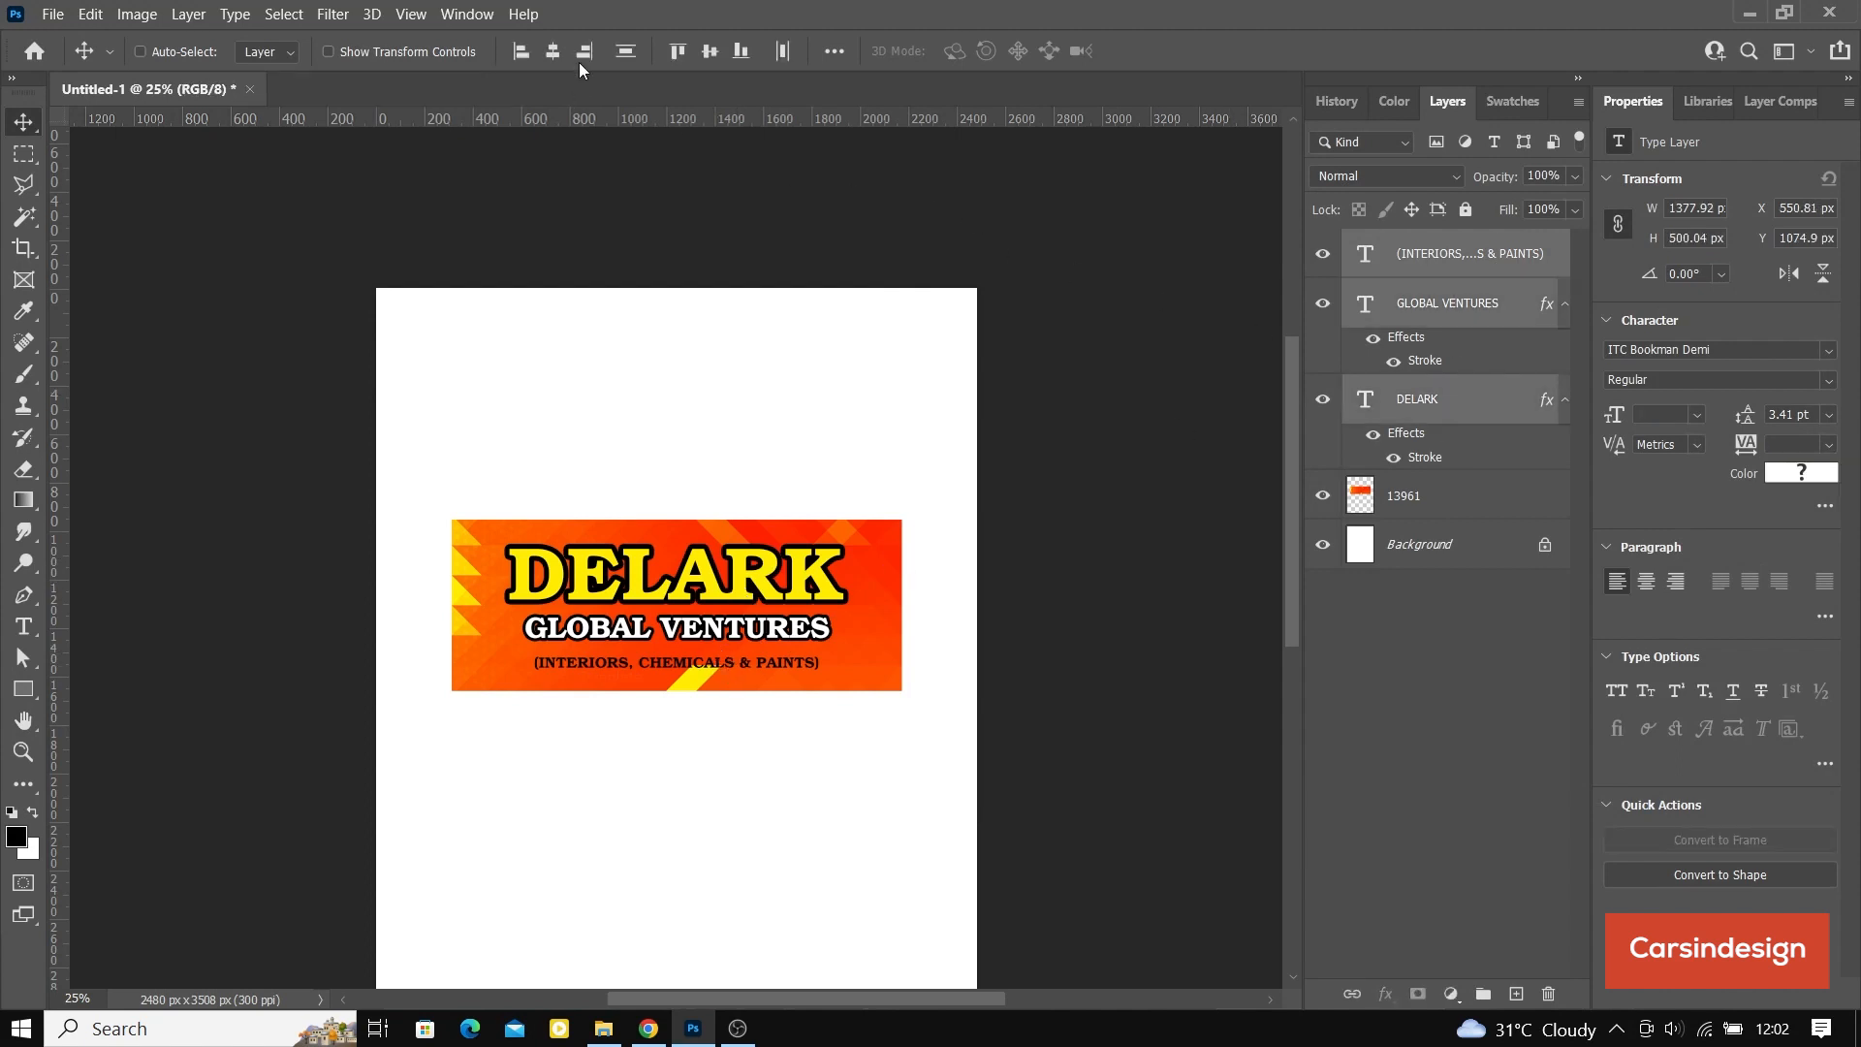
left_click(553, 51)
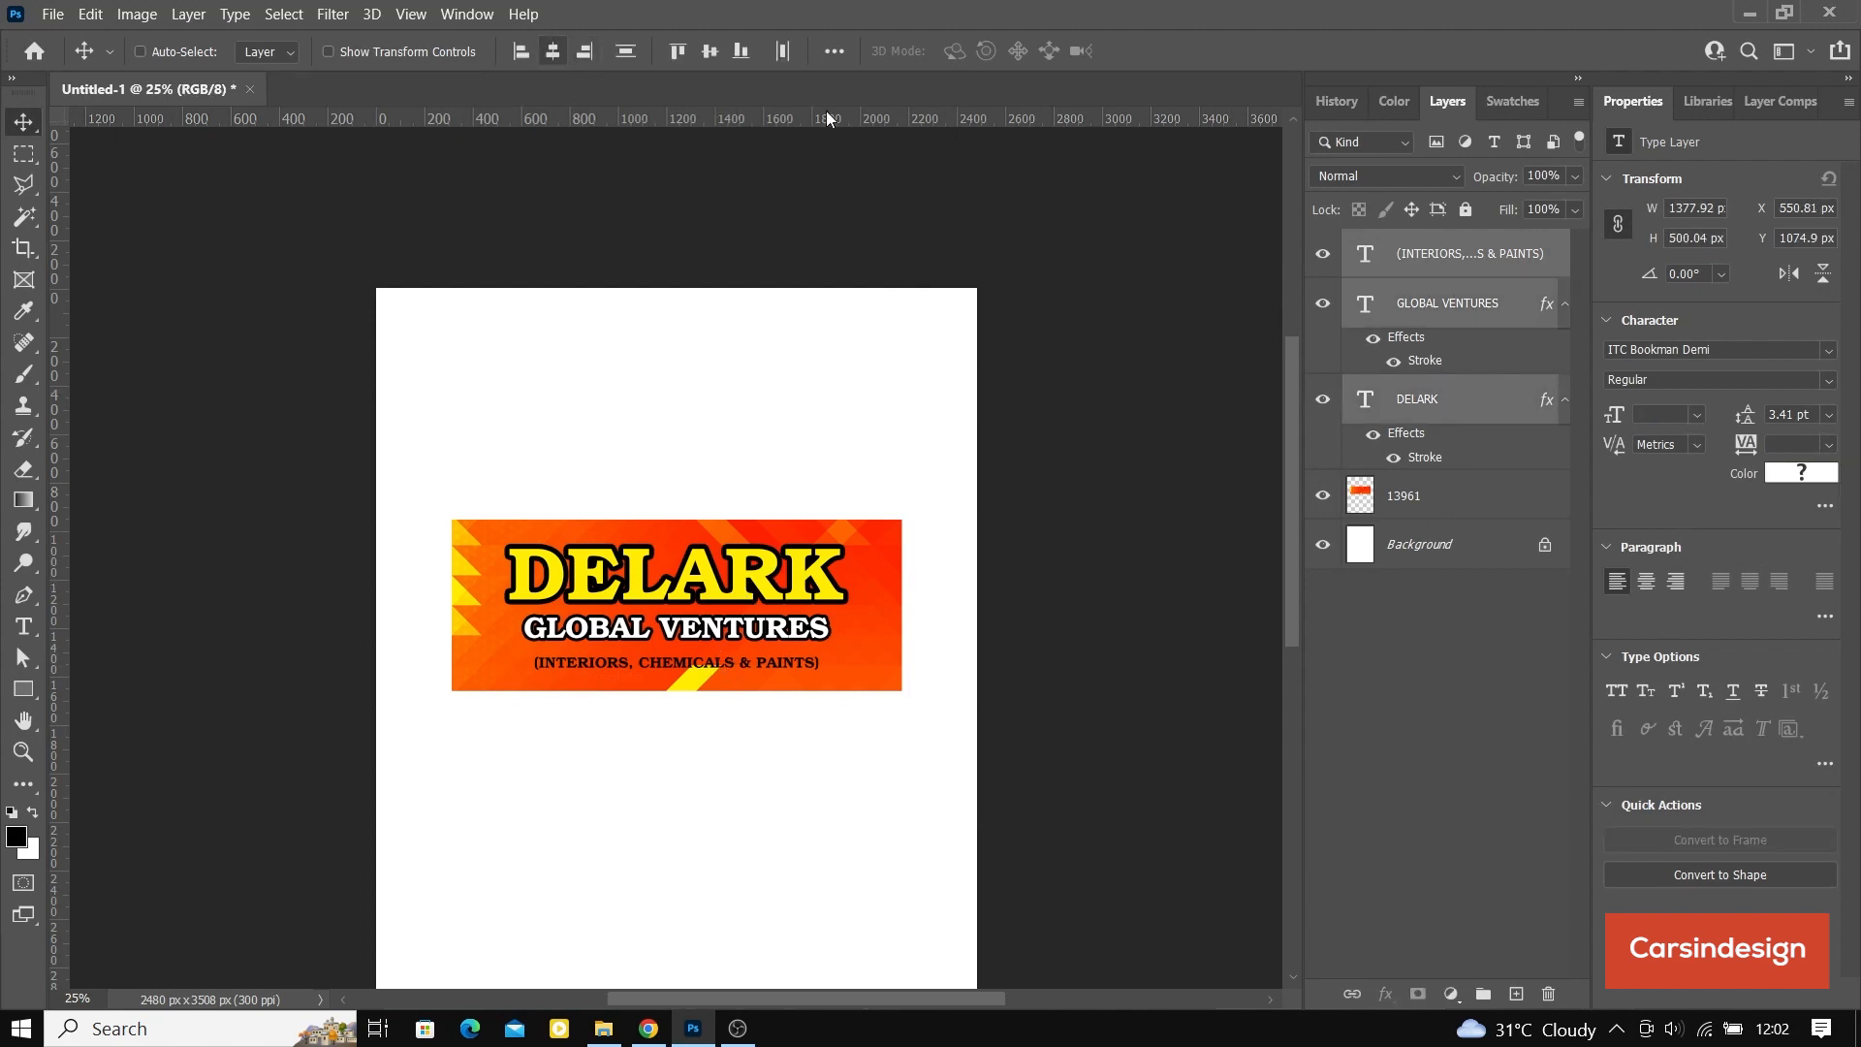
left_click(1495, 499, "shift")
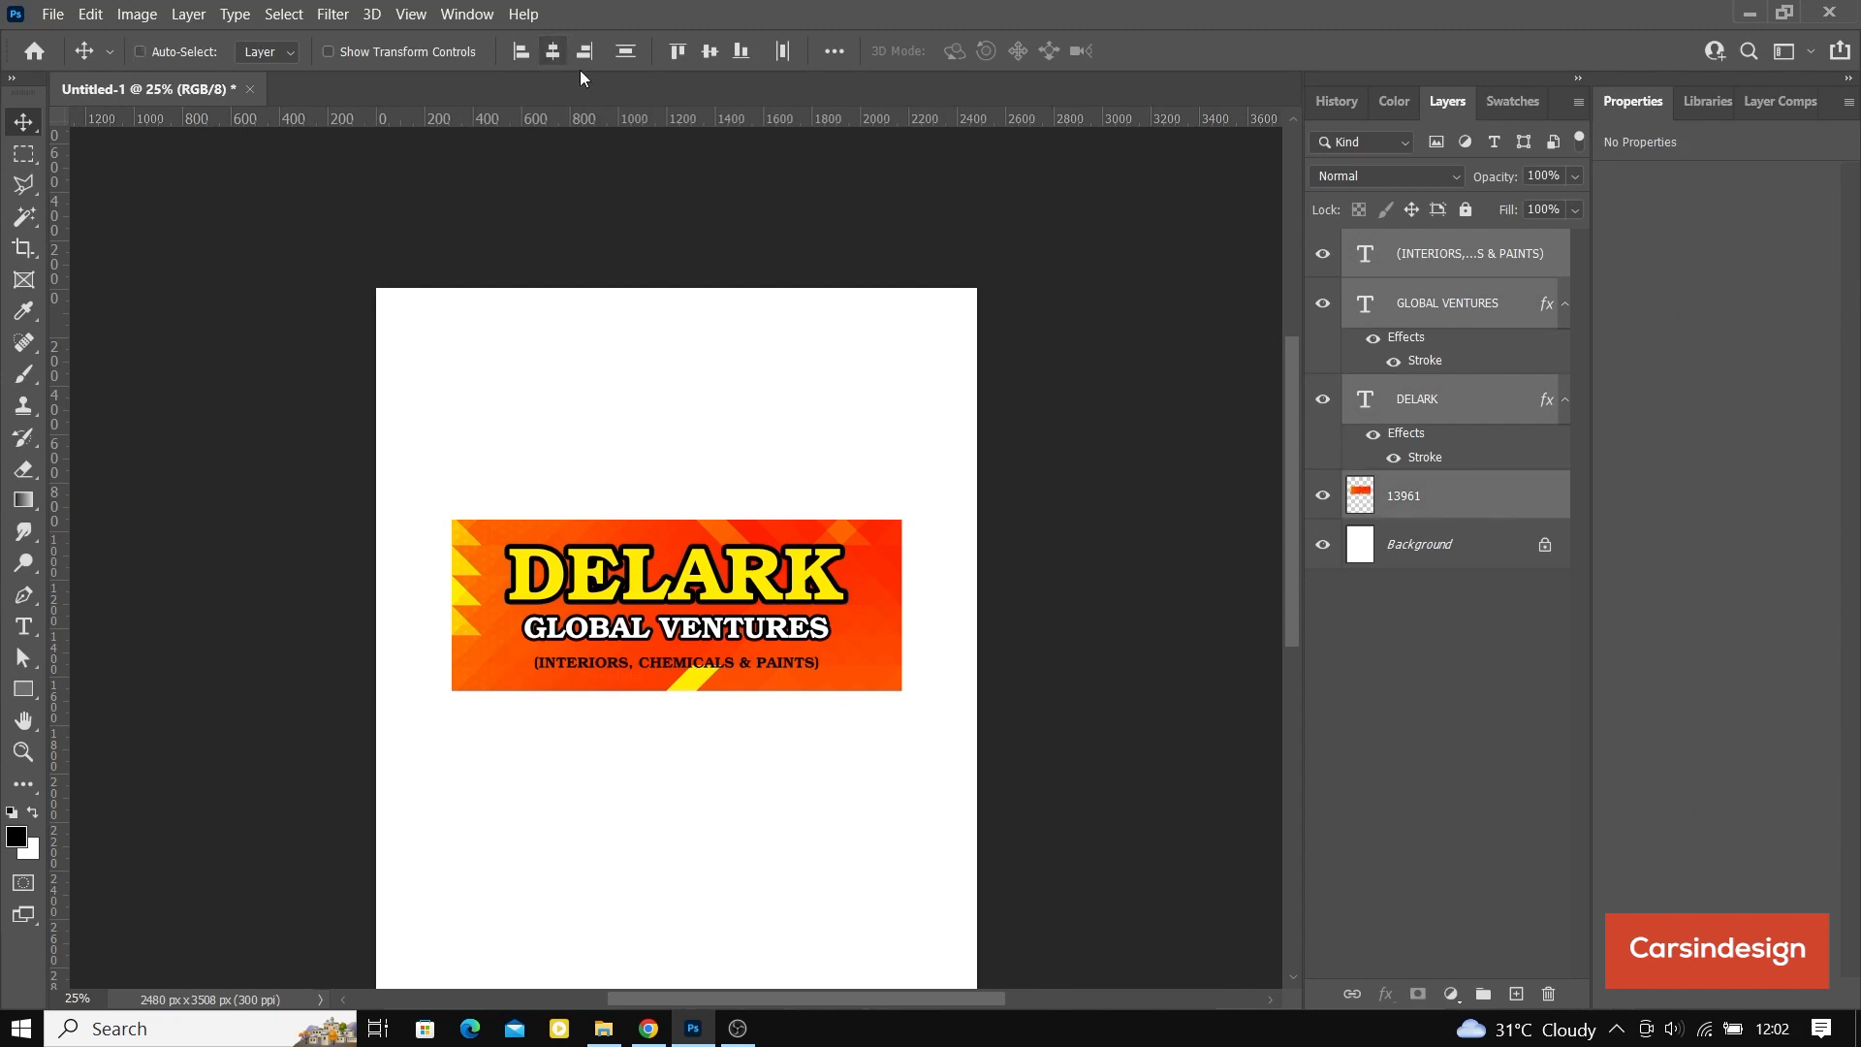
Step: Nudge the GLOBAL VENTURES text slightly down between DELARK and the tagline
left_click(1452, 401)
left_click(1461, 254, "shift")
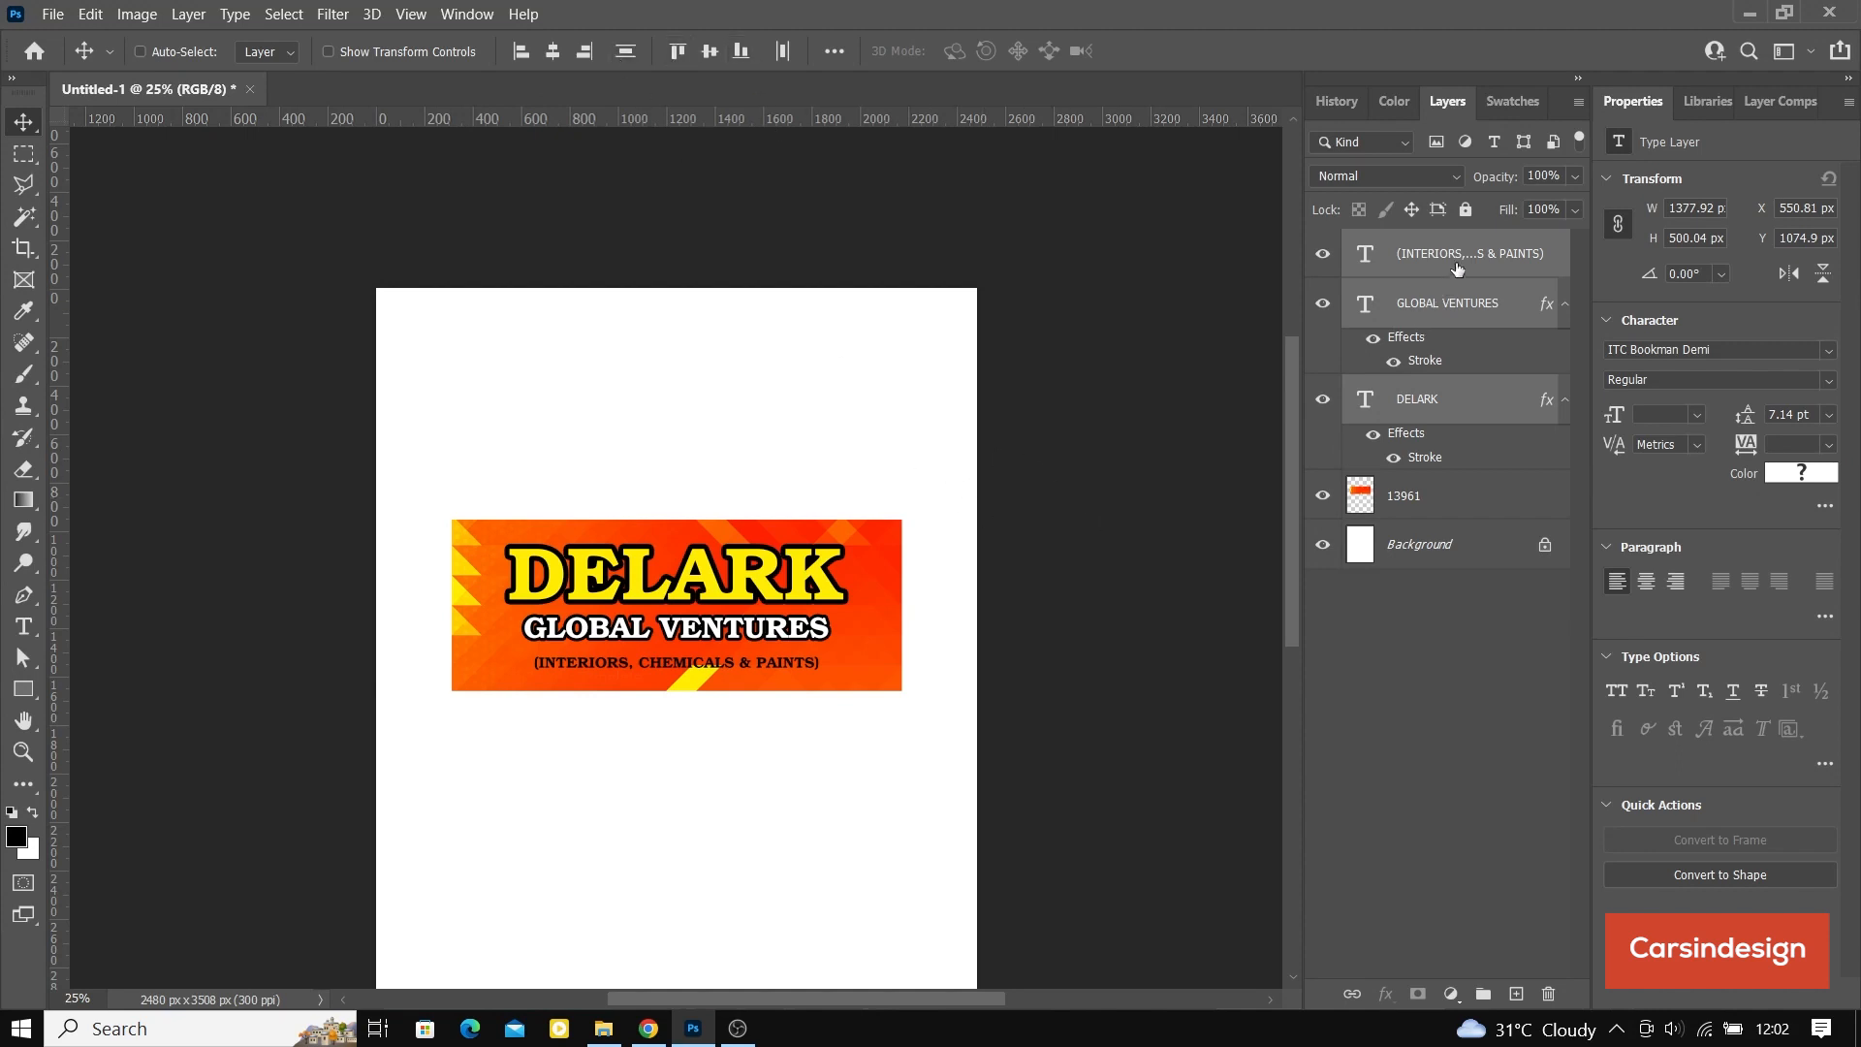
left_click(1461, 301)
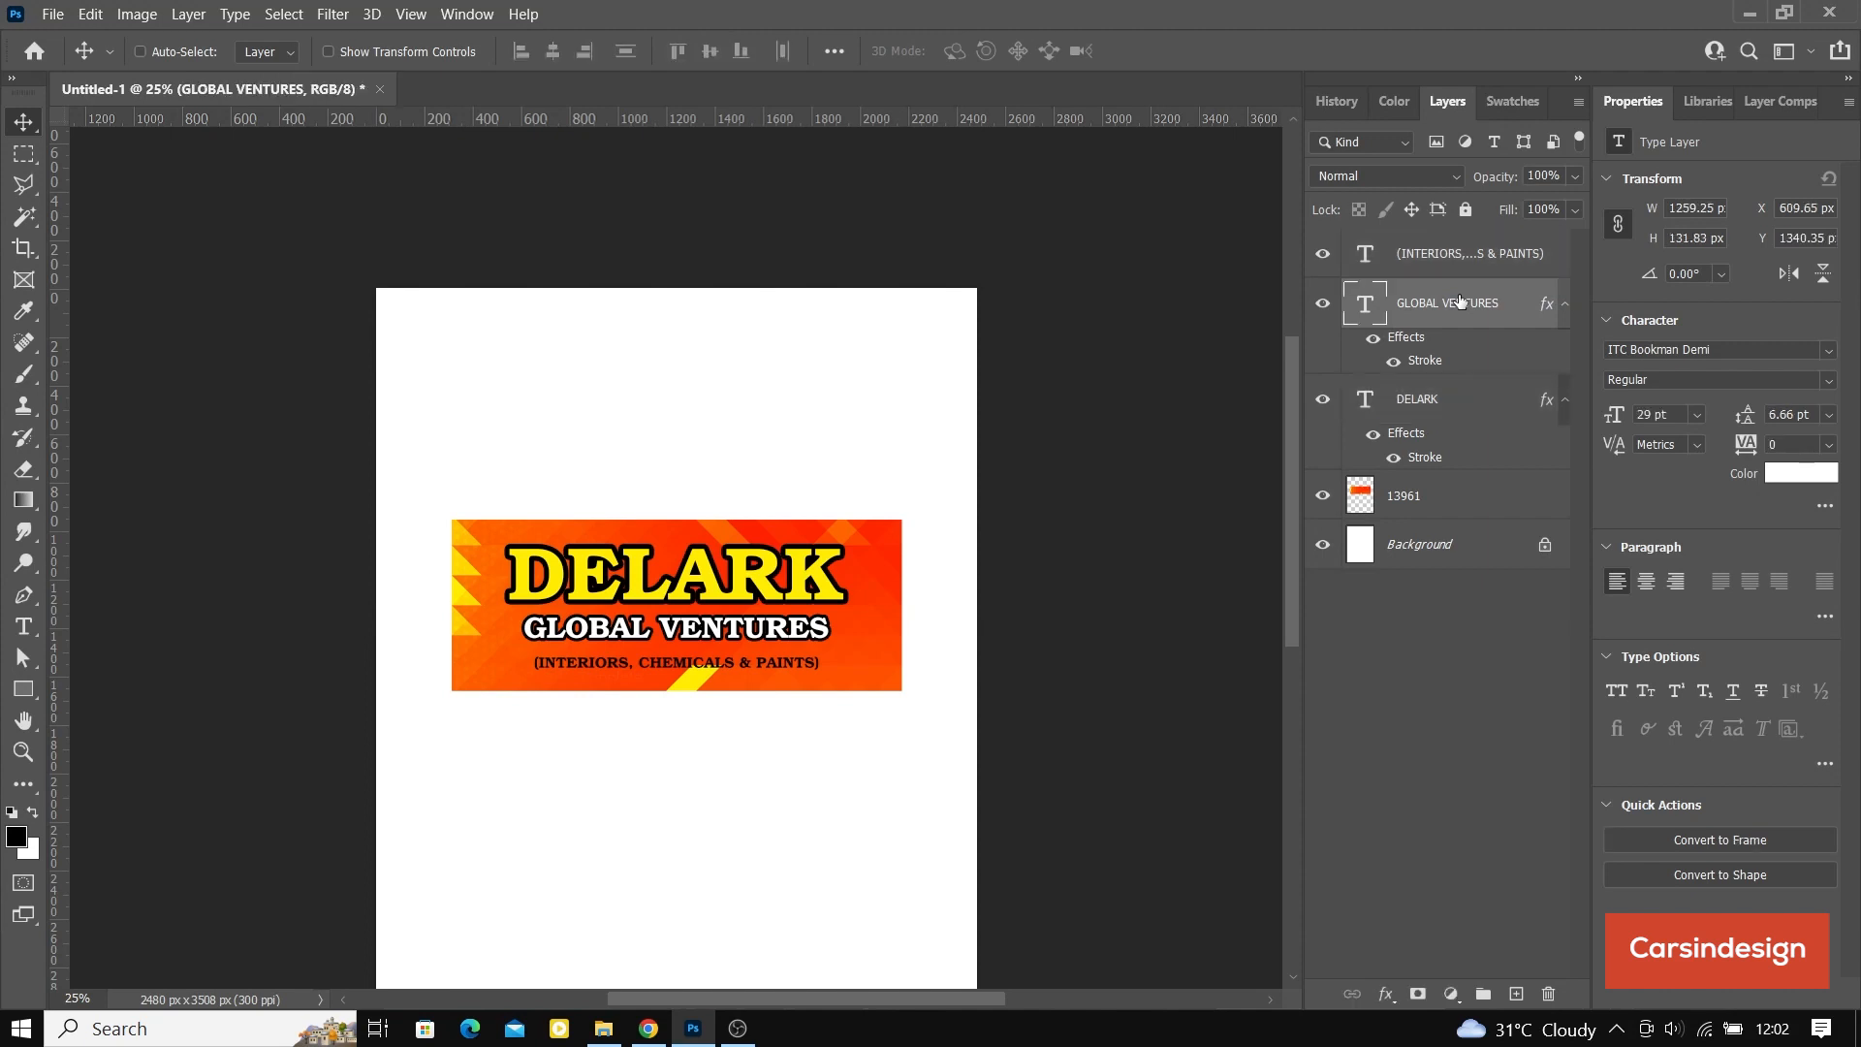
key("Down")
key("Down")
key("Down")
key("Down")
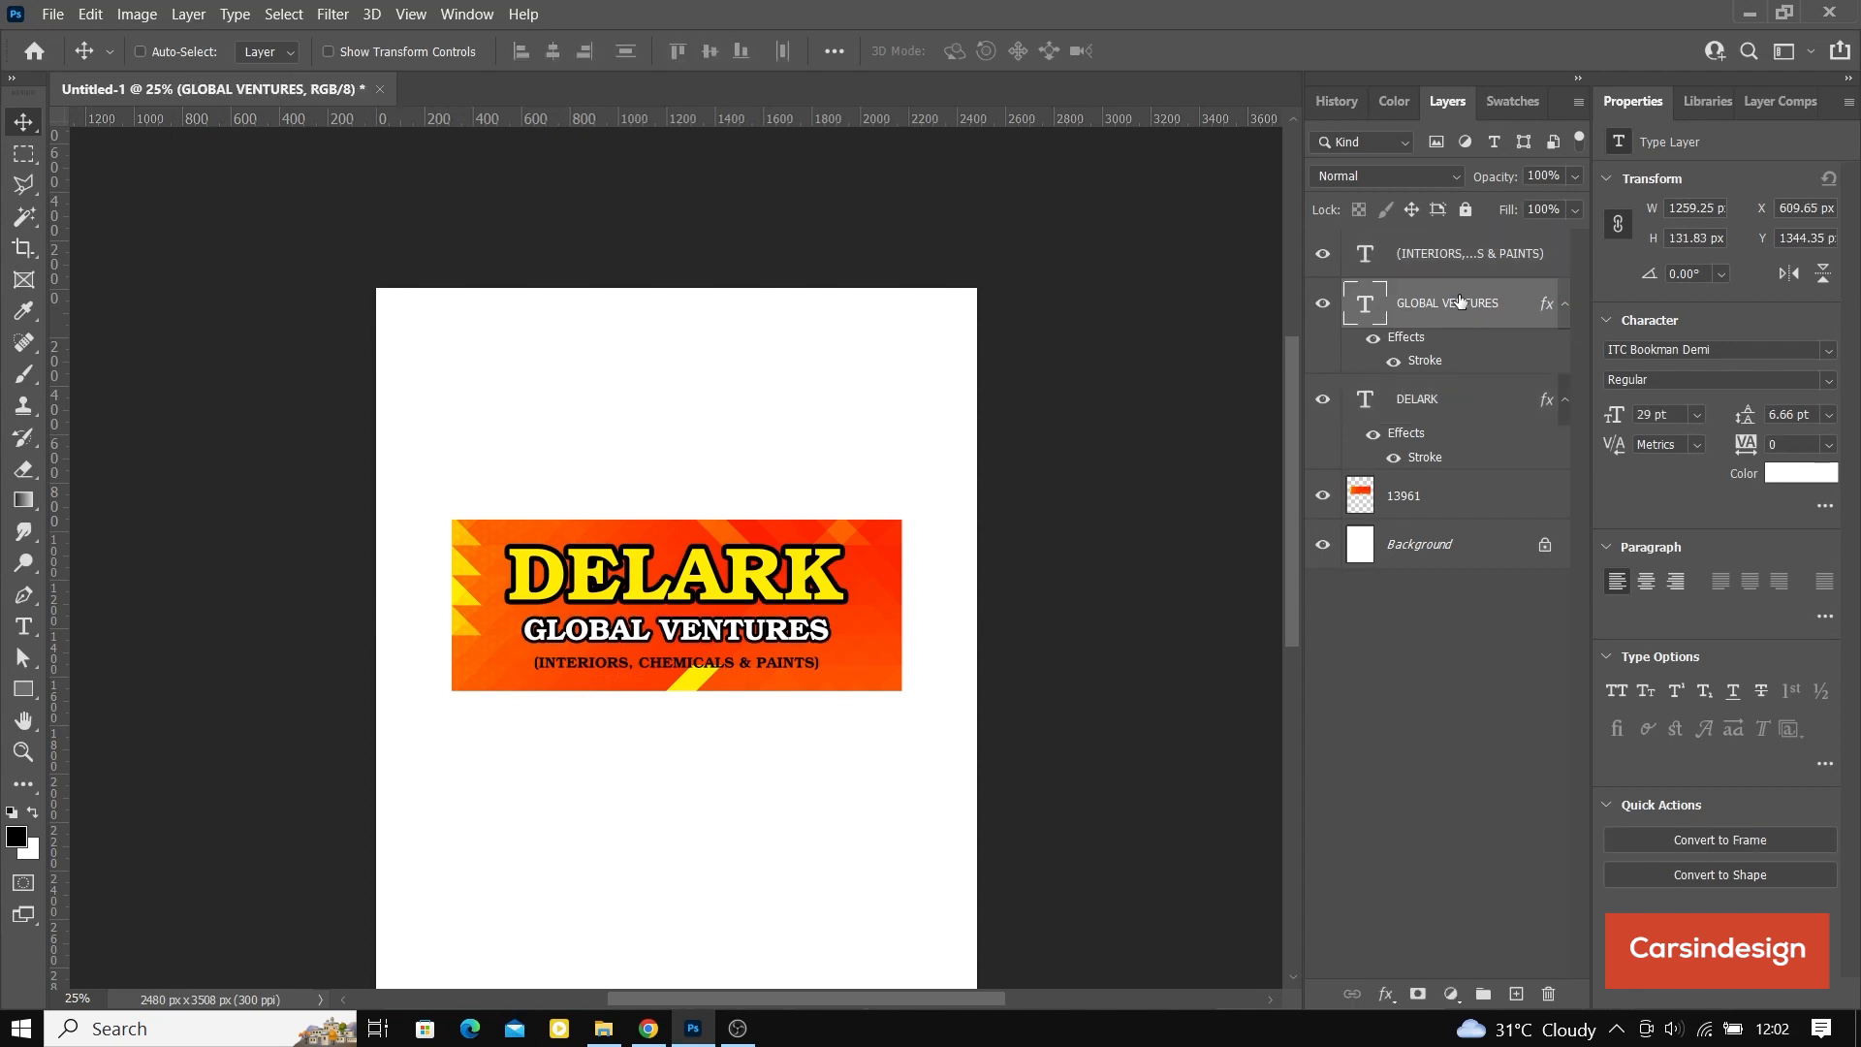
key("Up")
key("Up")
key("Up")
key("Up")
Step: Group the three text layers and the banner graphic as DELARK, and show the transform controls
left_click(1441, 259)
left_click(1429, 505, "shift")
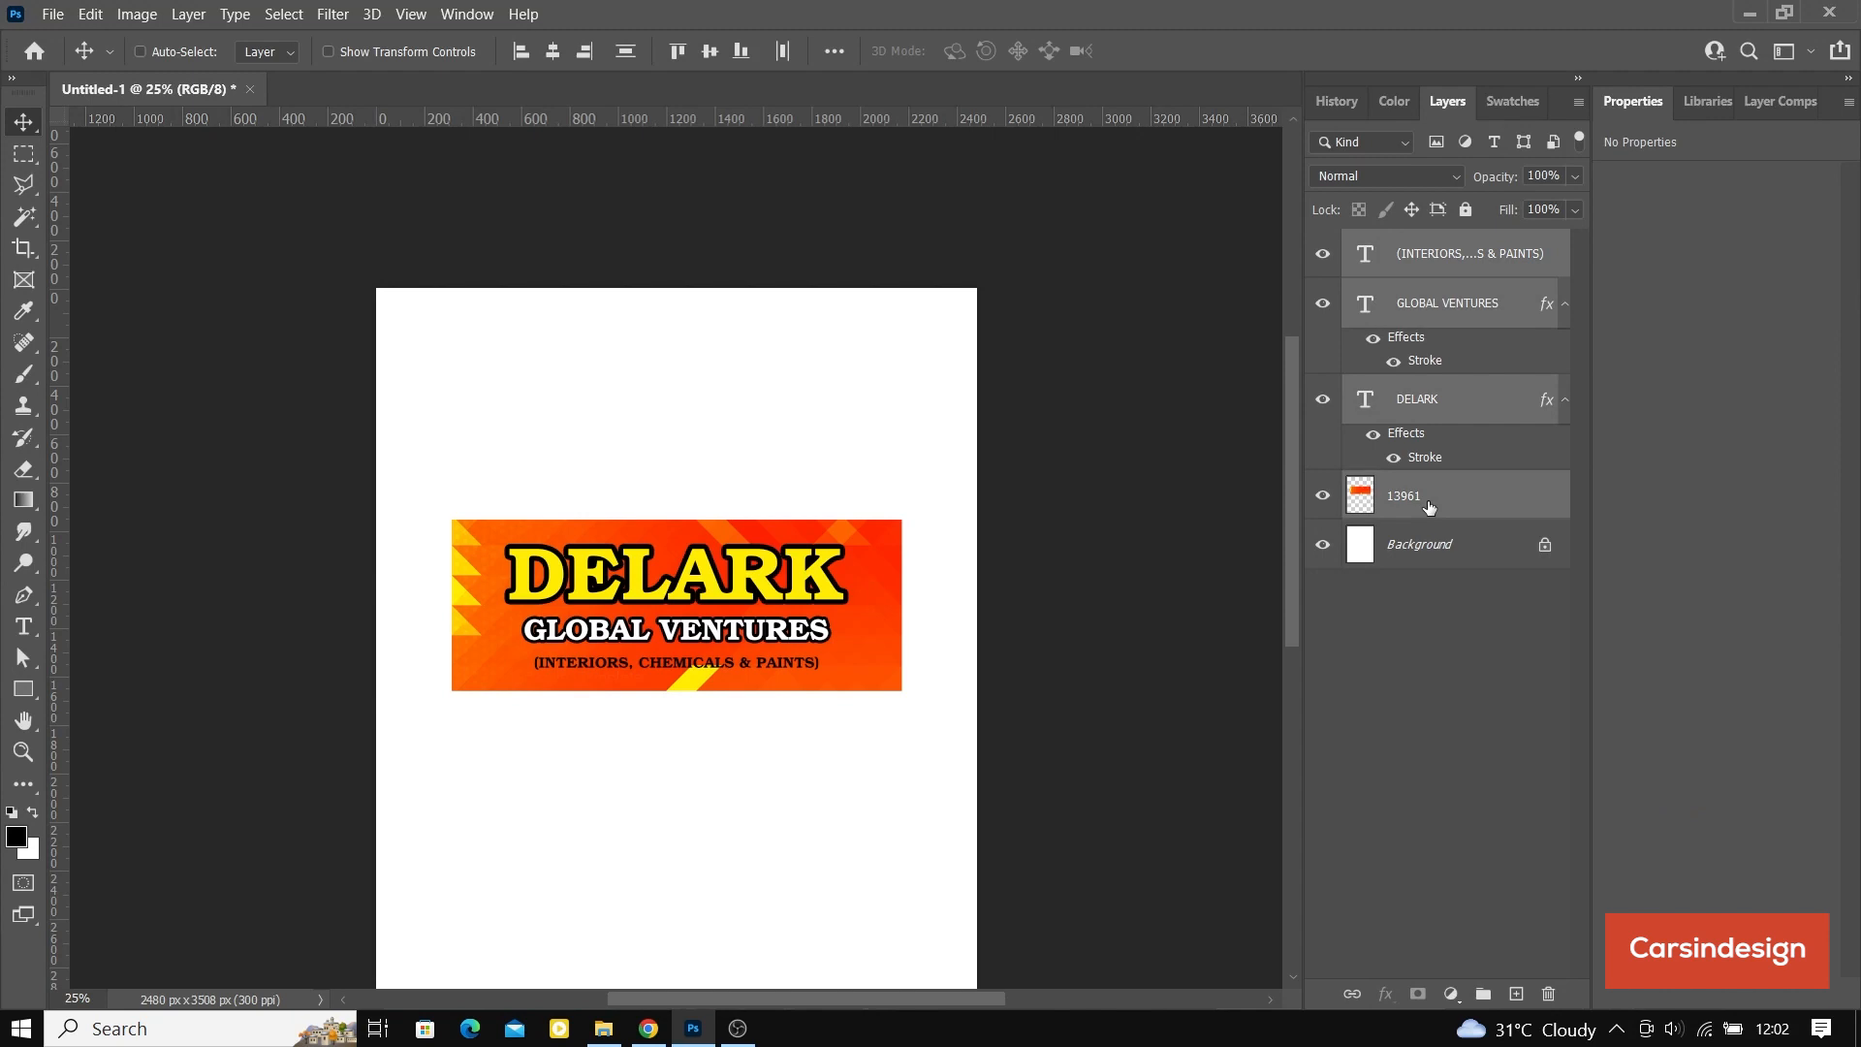
key("ctrl+g")
double_click(1410, 243)
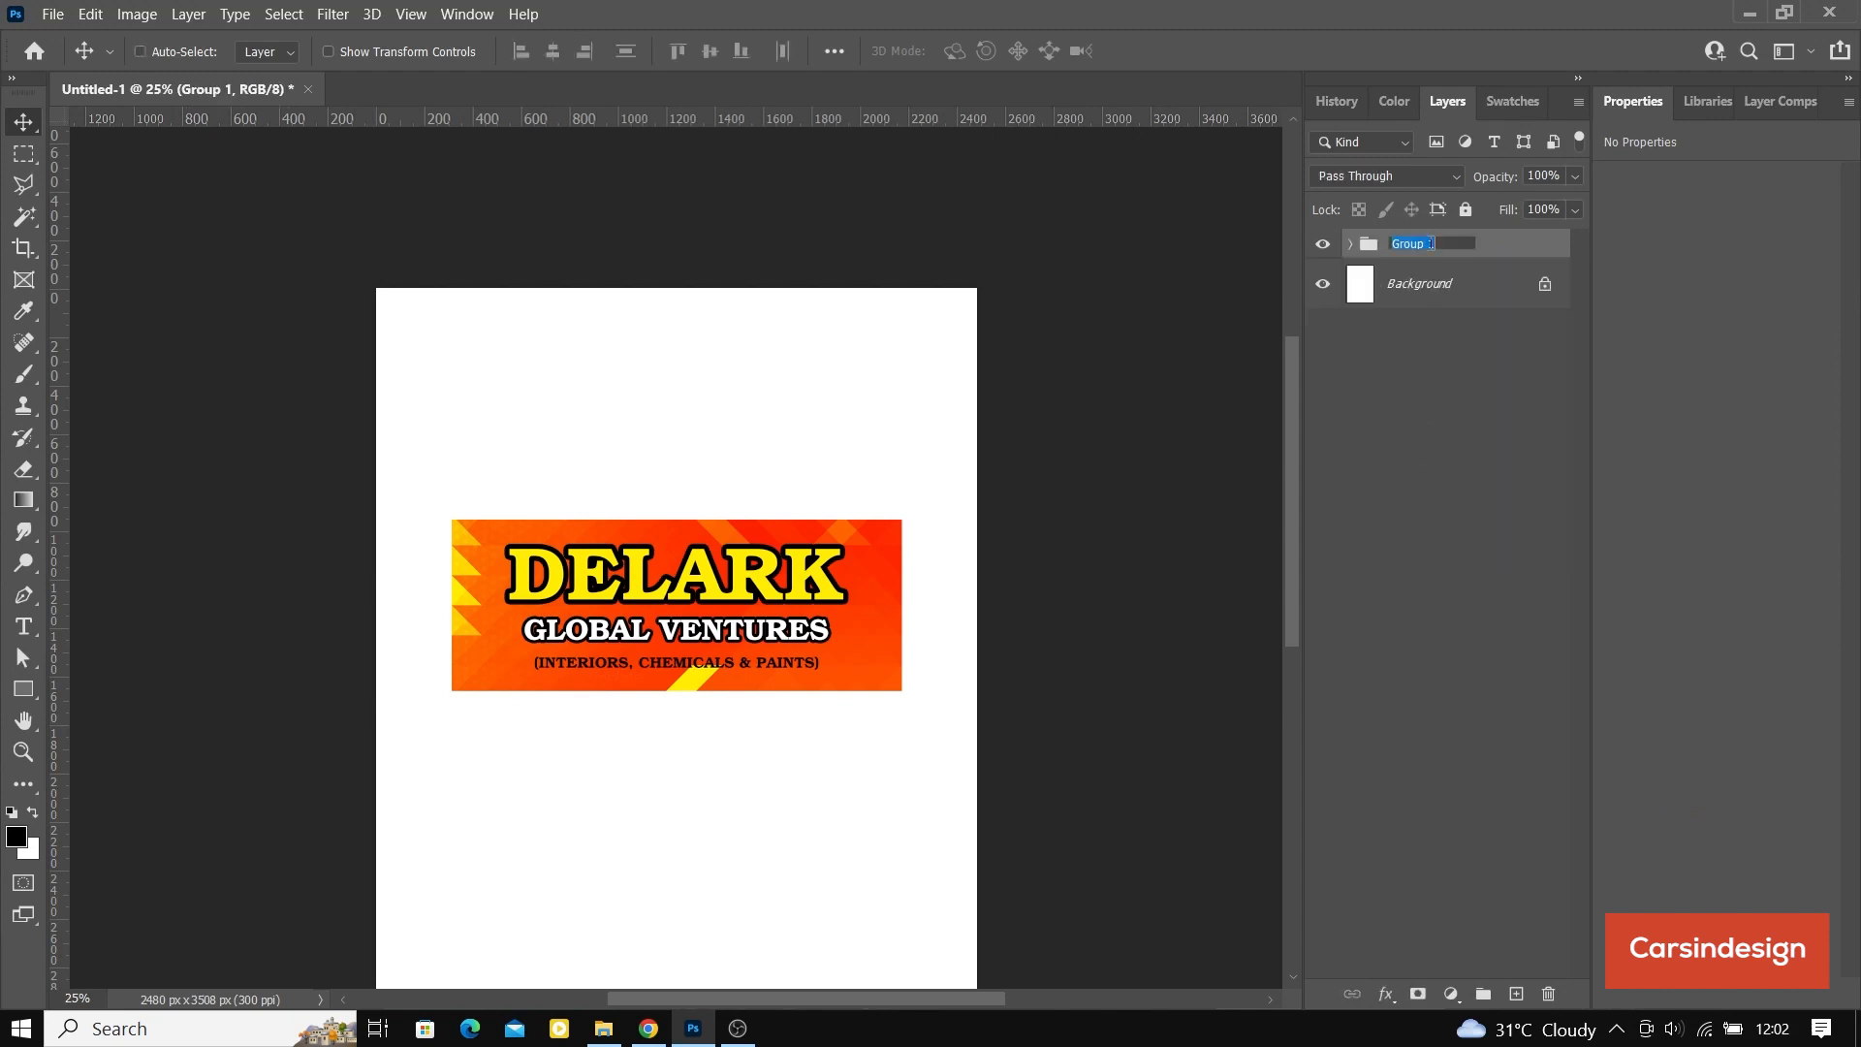
type("DELARK")
key("Return")
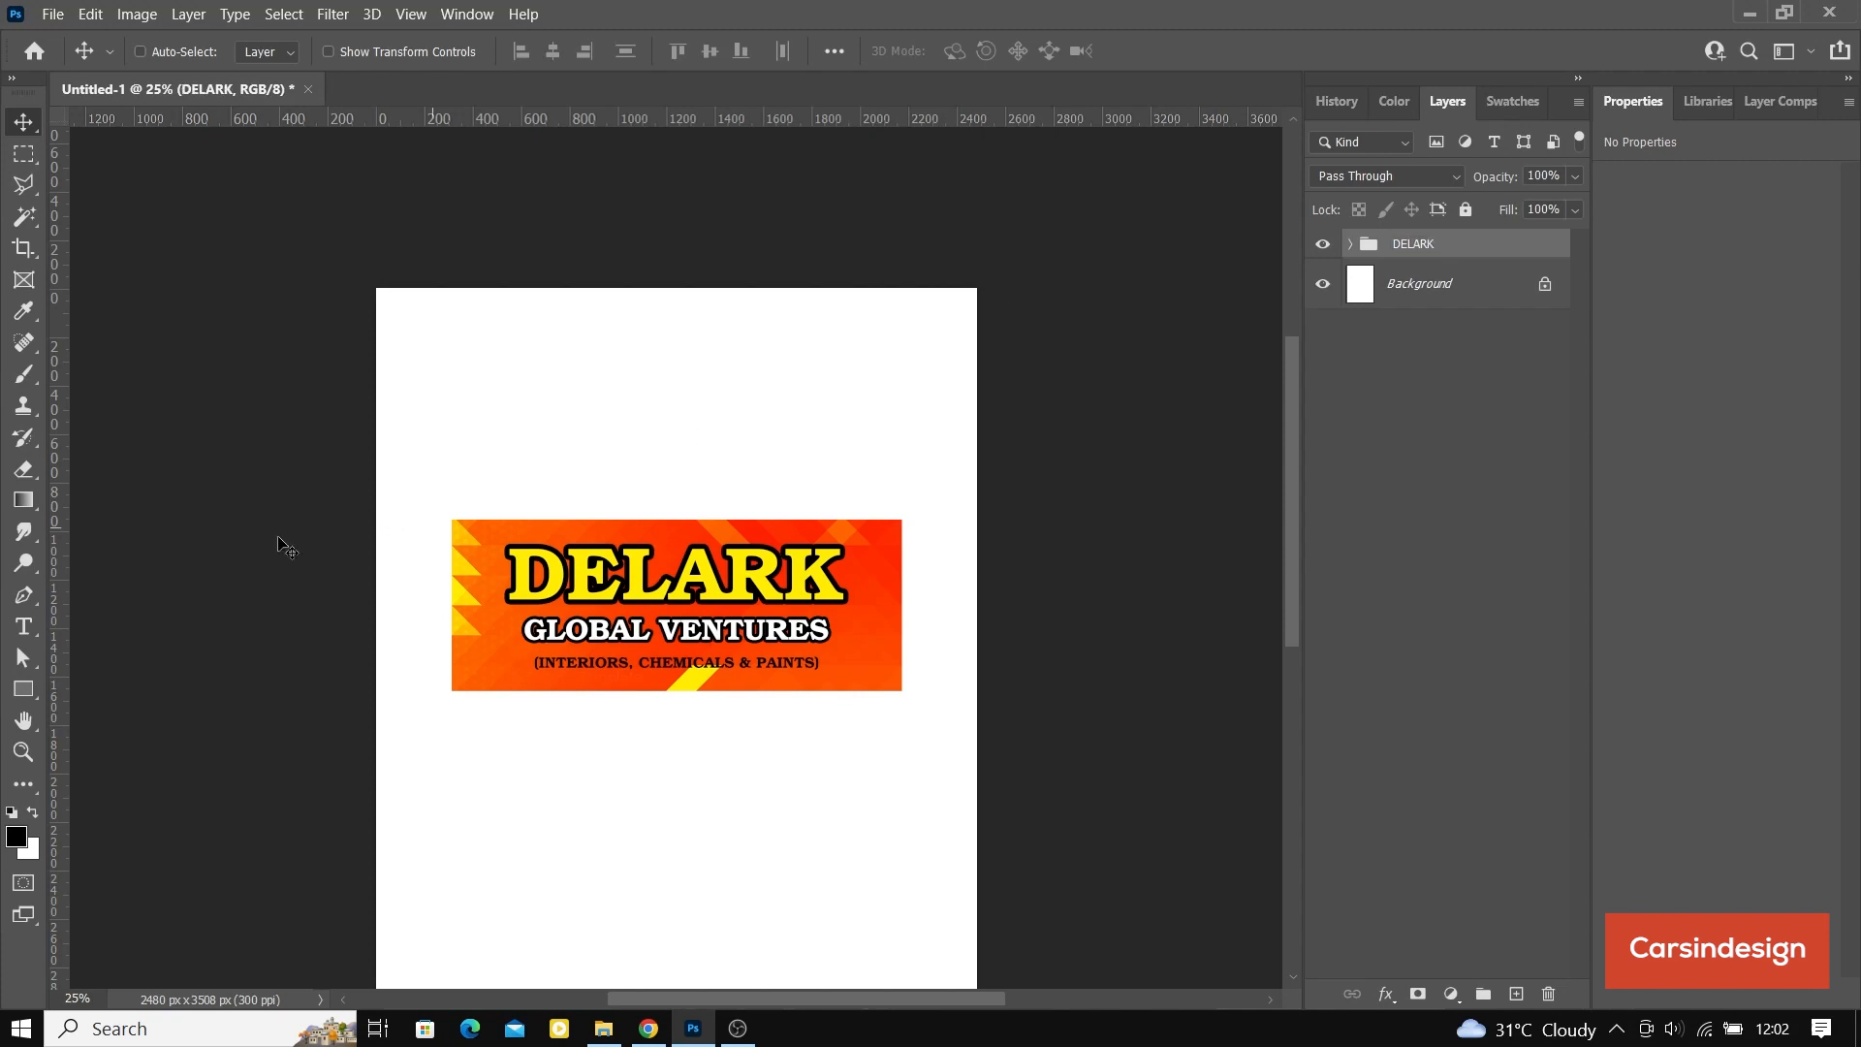
left_click(329, 52)
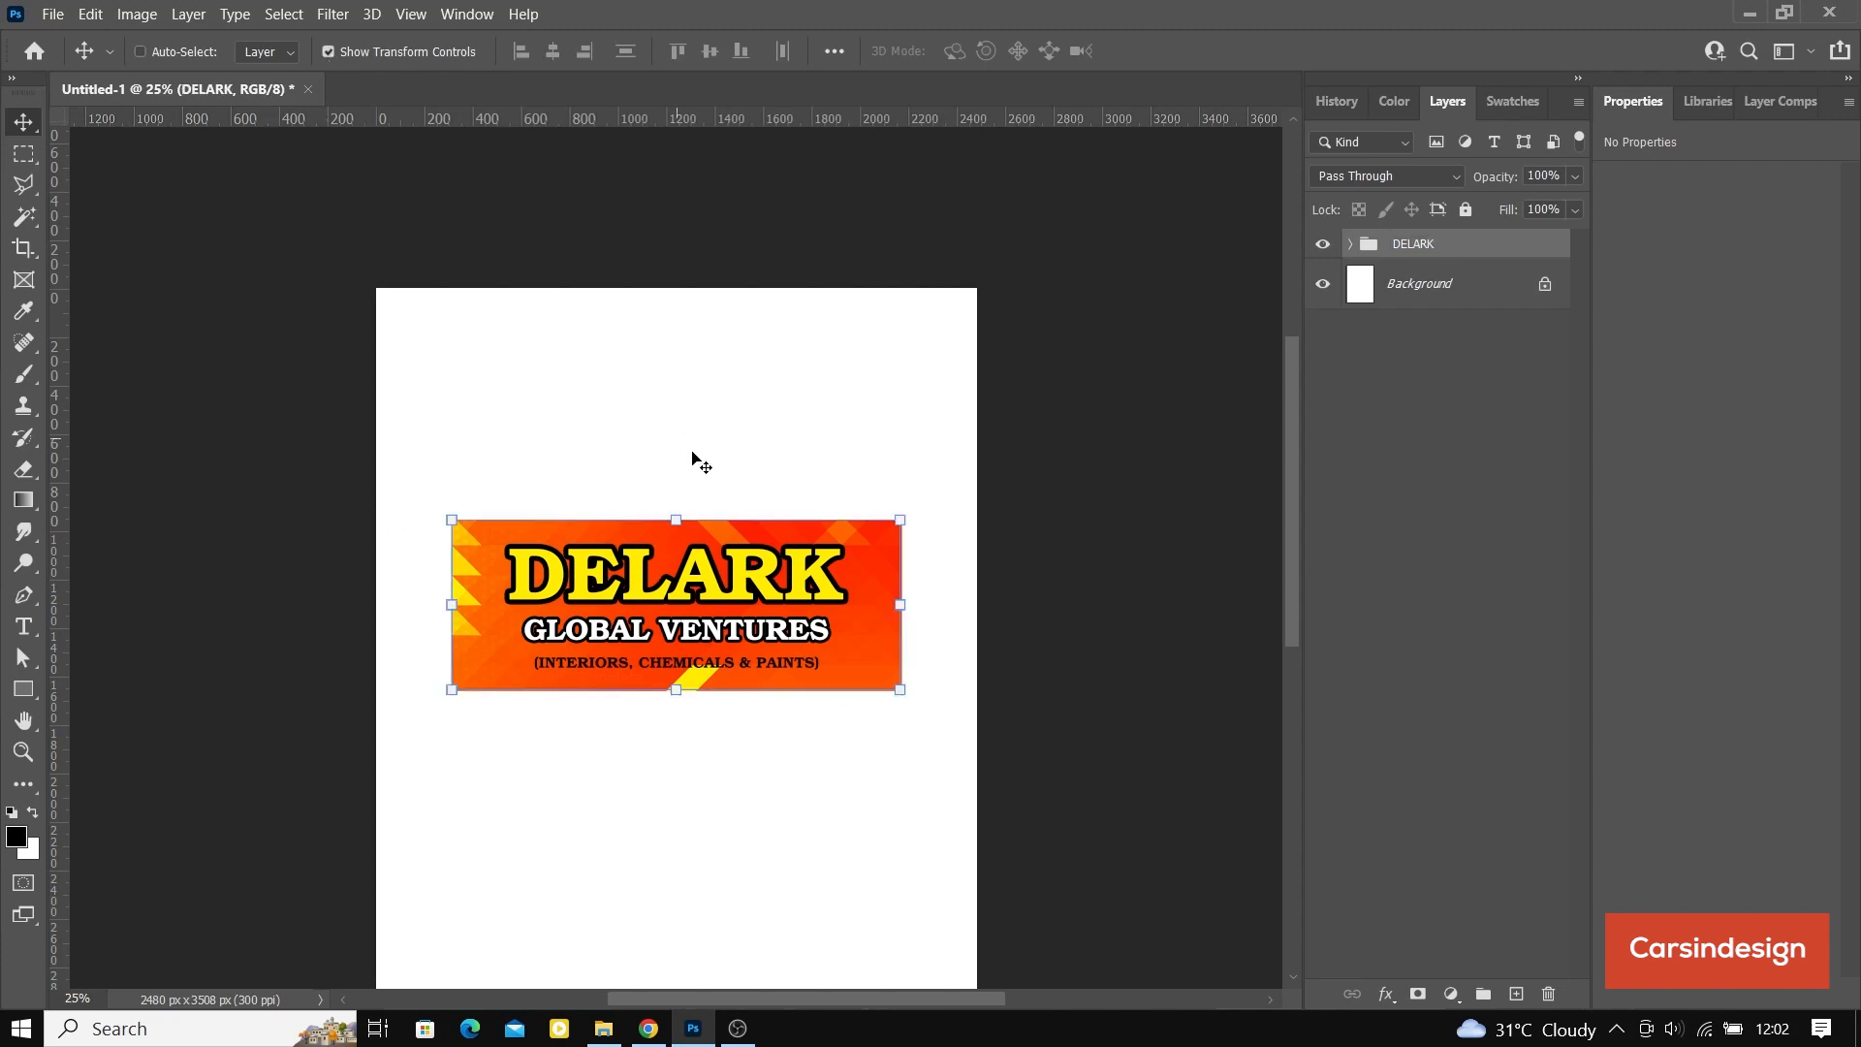
Step: Try scaling the DELARK group to about 60% and moving it to the page's upper-left area
left_click_drag(900, 690, 724, 632)
left_click_drag(555, 576, 514, 396)
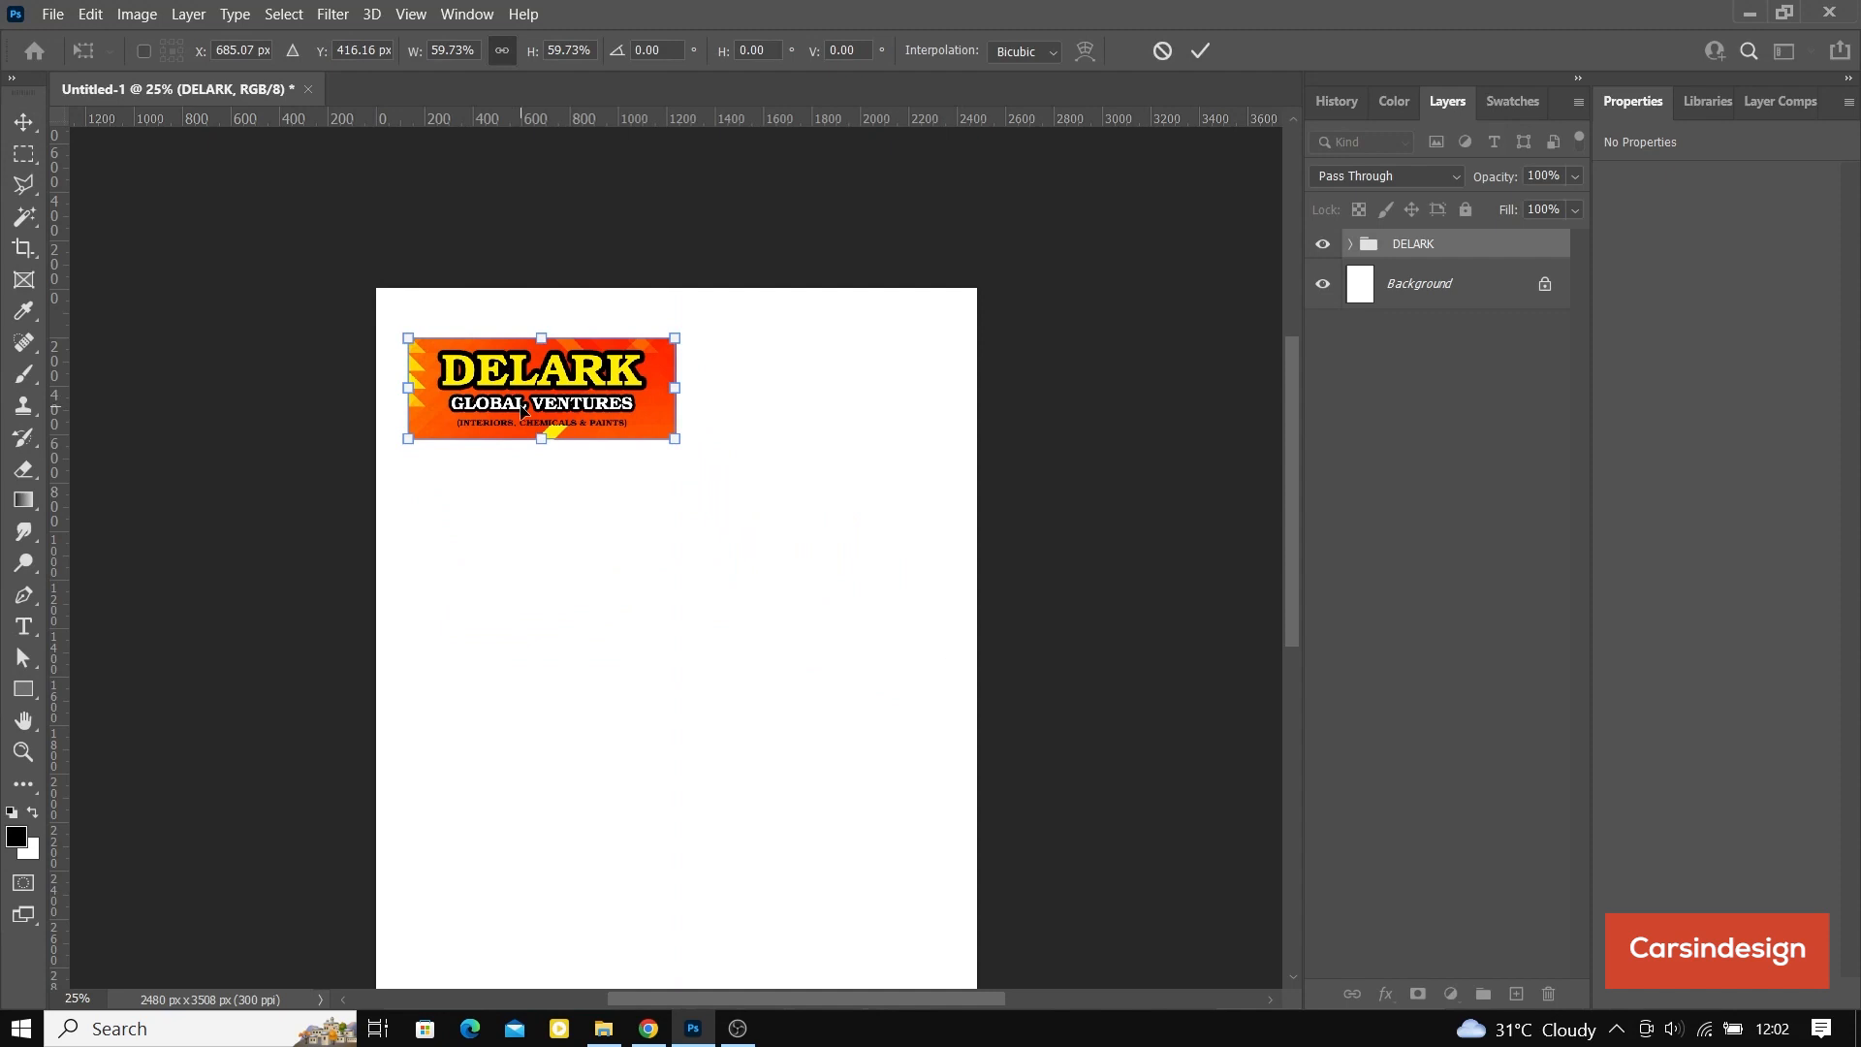
key("ctrl+z")
key("ctrl+z")
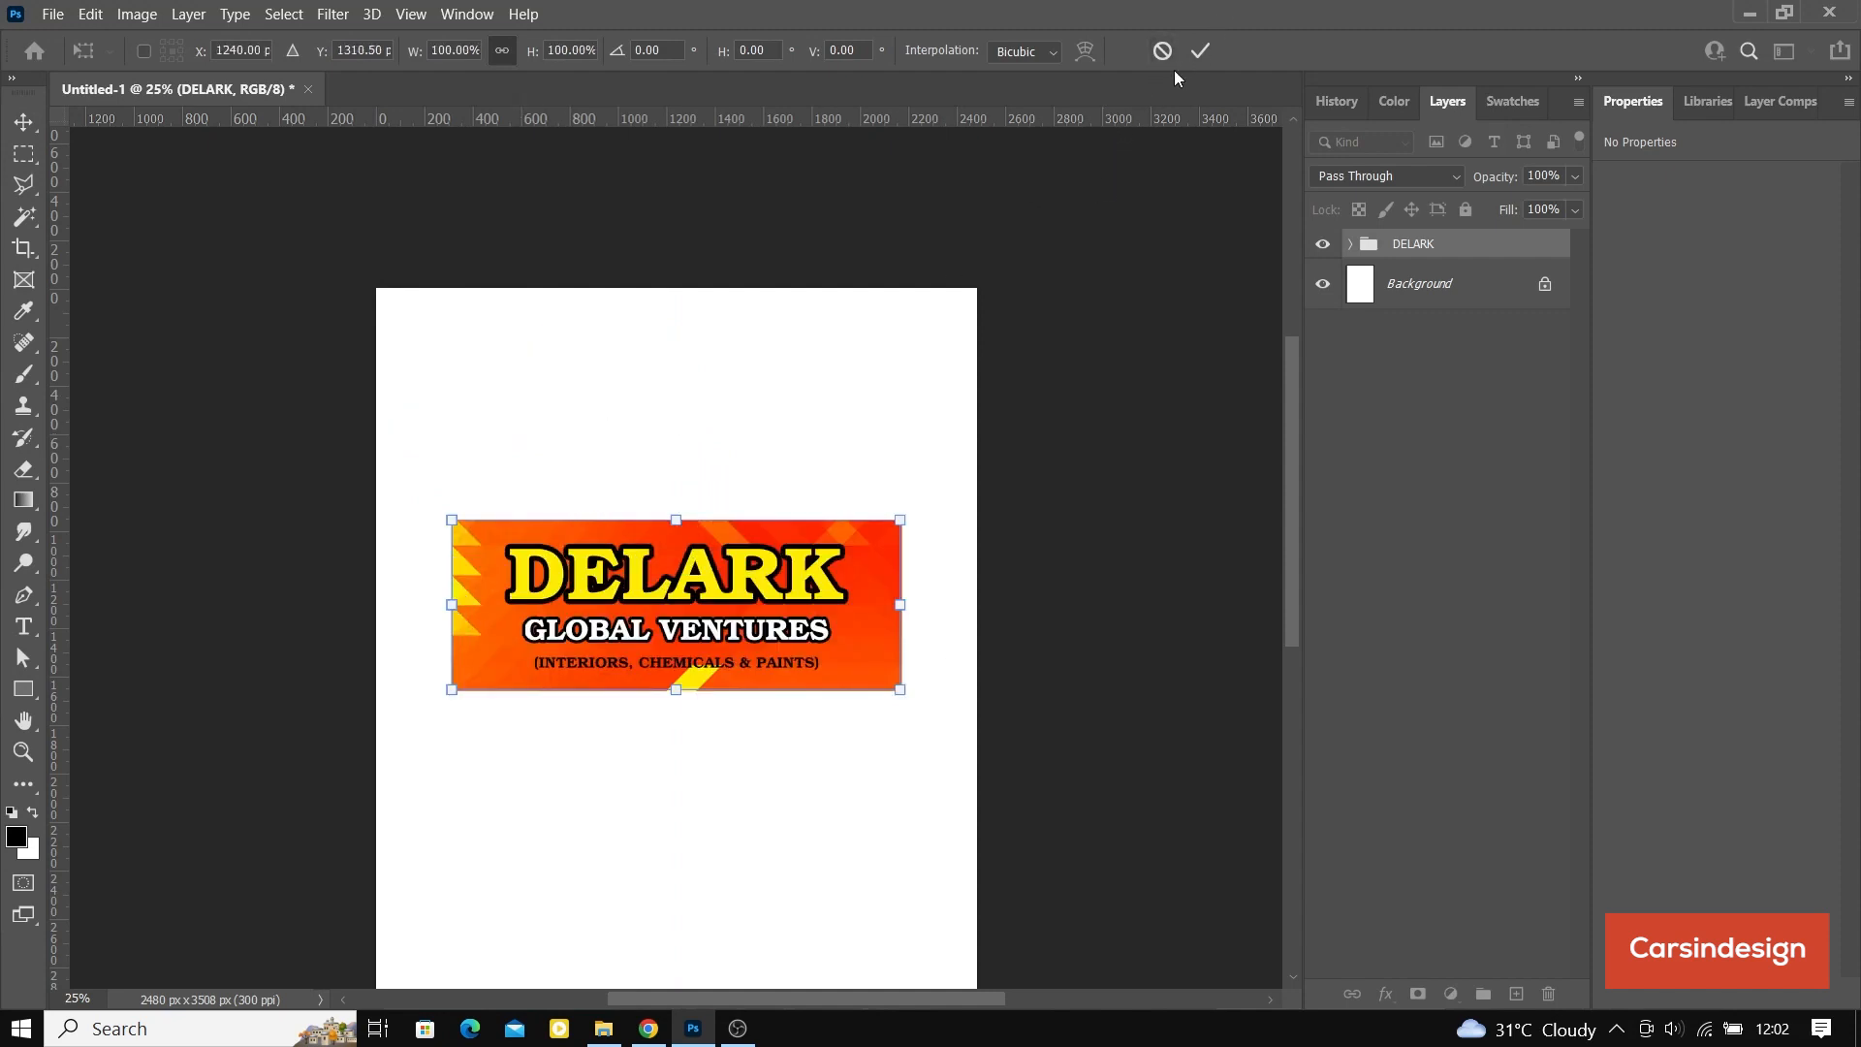
left_click(1199, 51)
Step: Convert the DELARK group to a smart object and move it to the page's upper-left area, at about X 139, Y 150 px
right_click(1417, 241)
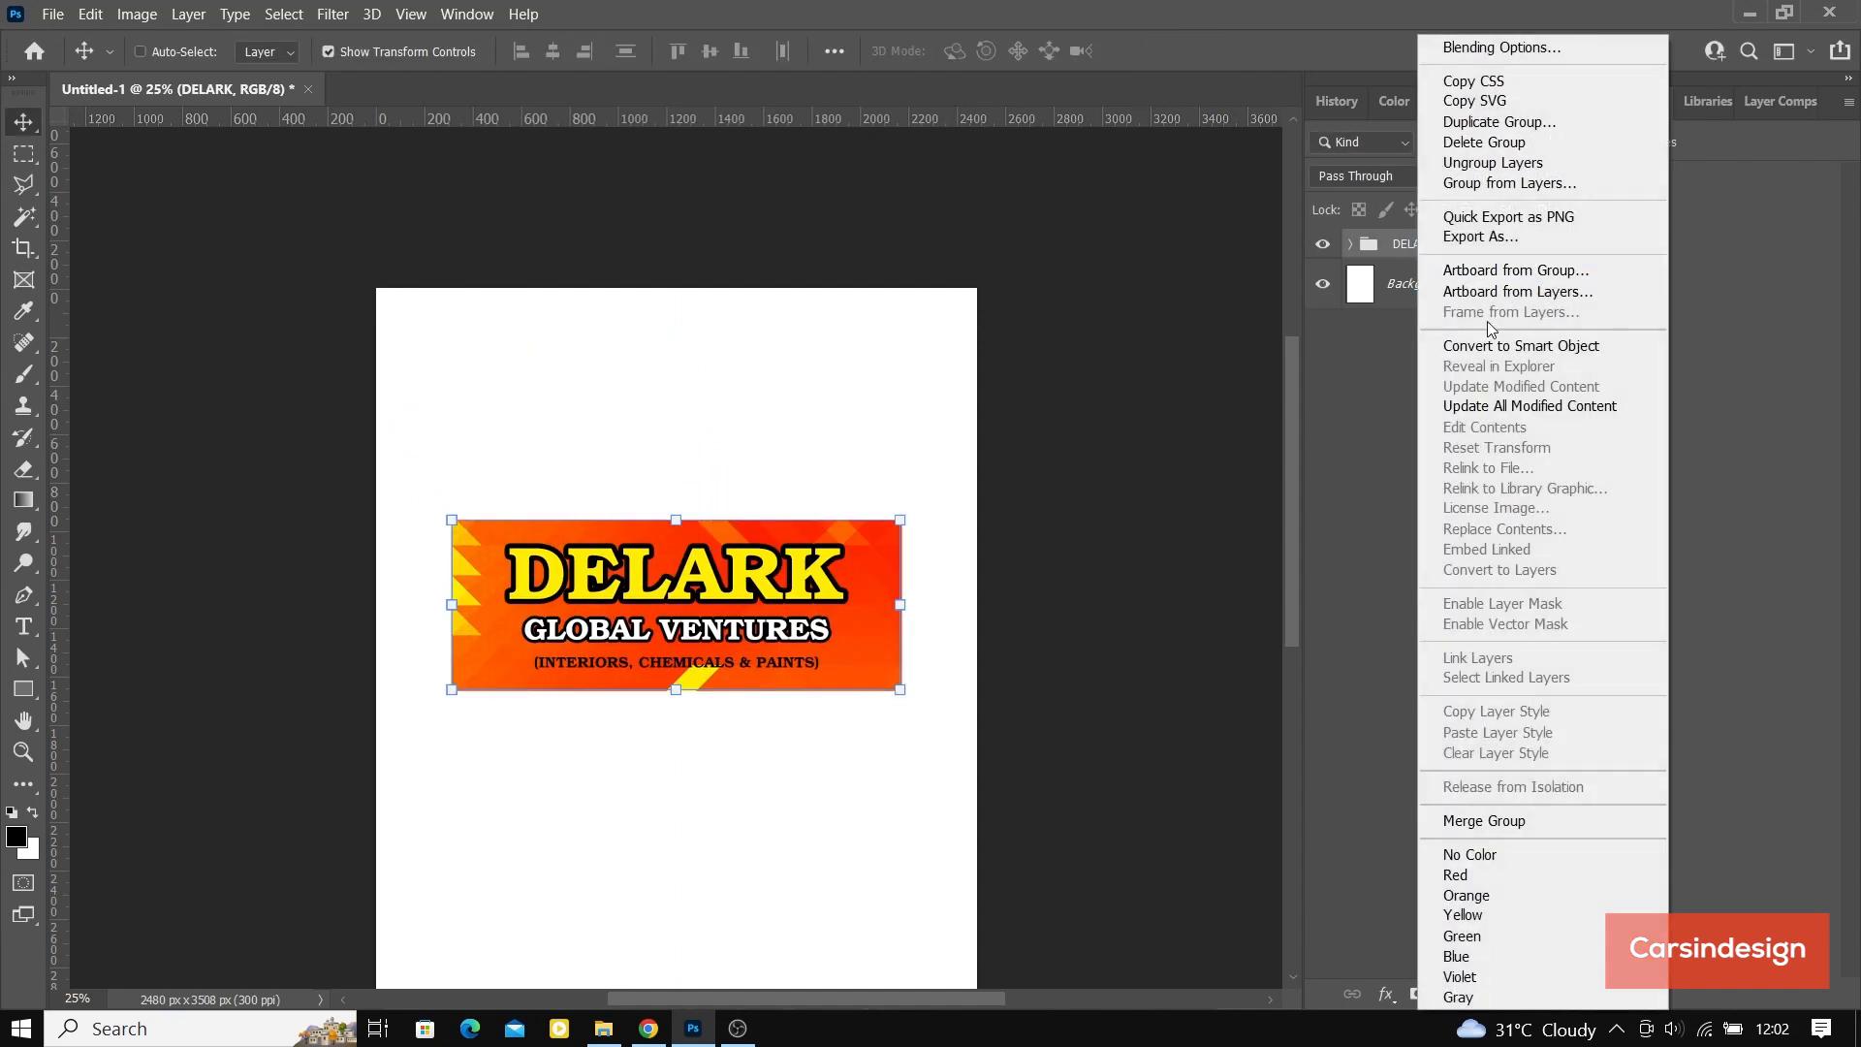
left_click(1491, 343)
left_click_drag(703, 614, 661, 419)
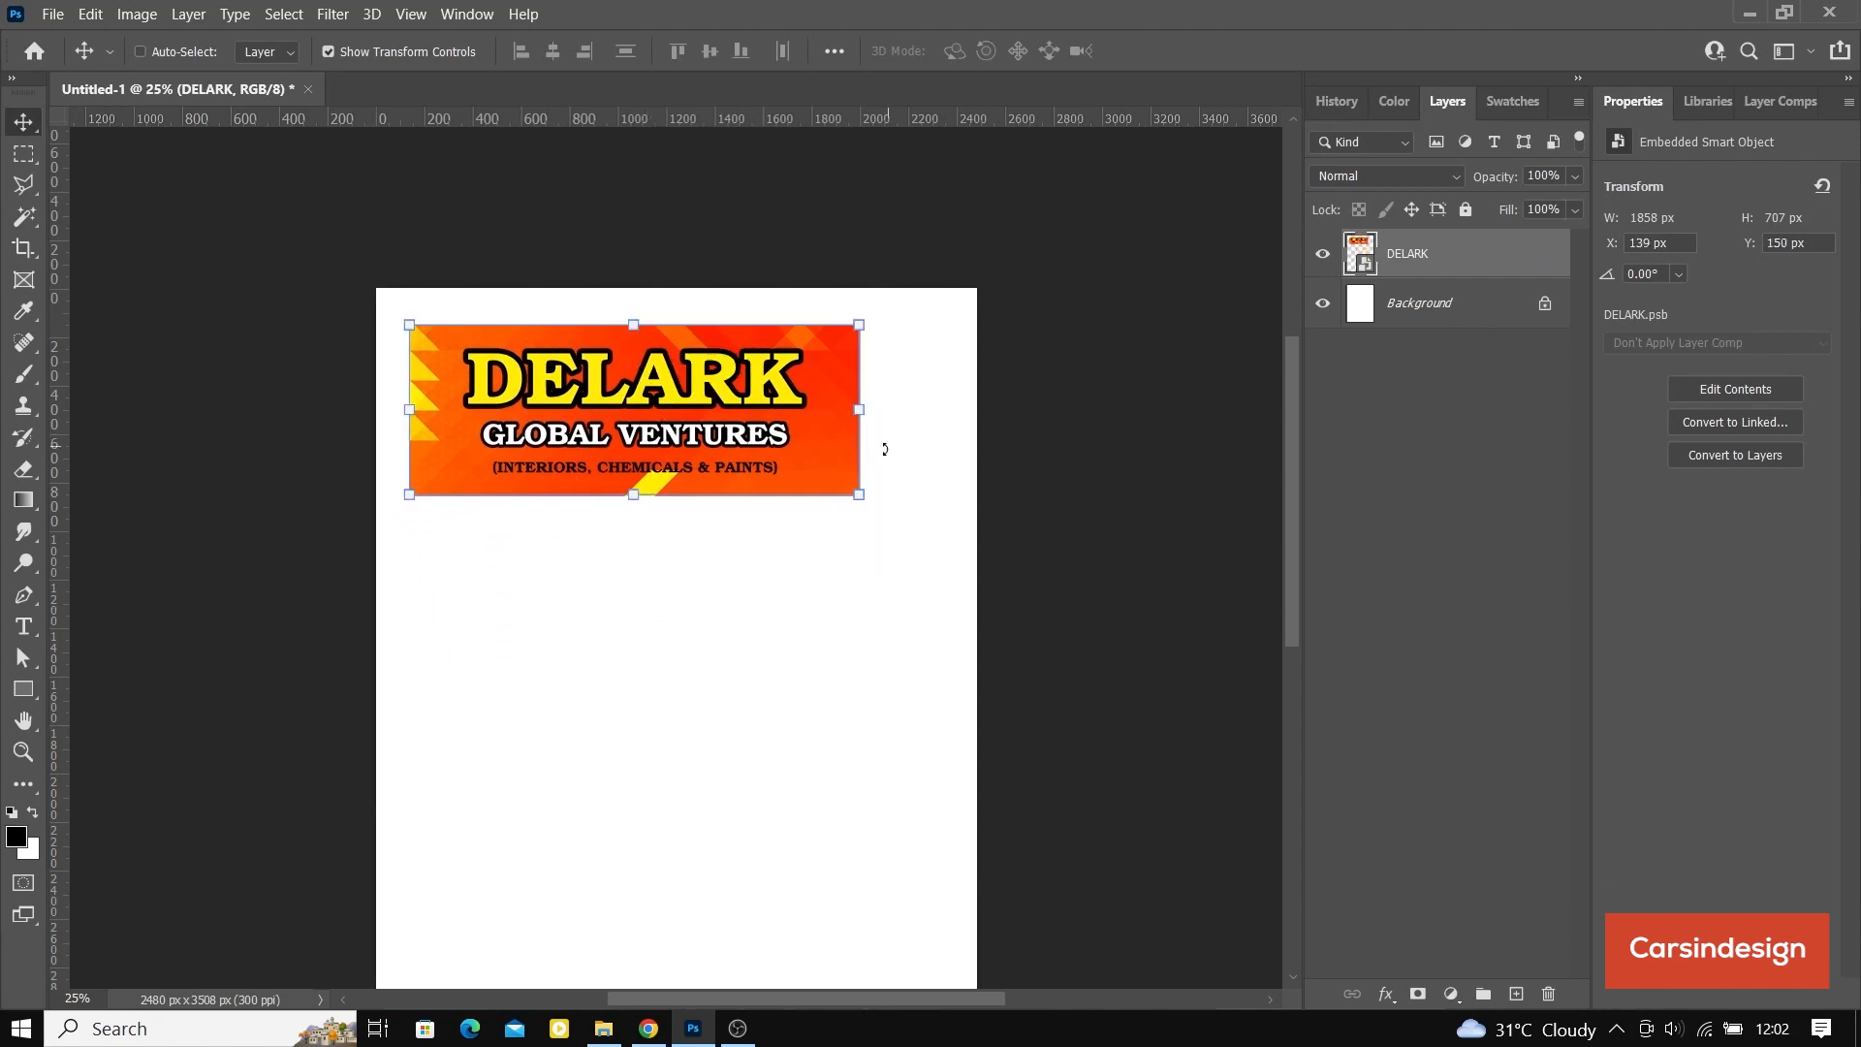
Step: Scale the DELARK smart object to about 56% from its upper-left corner and hide the transform controls
left_click_drag(859, 498, 660, 434)
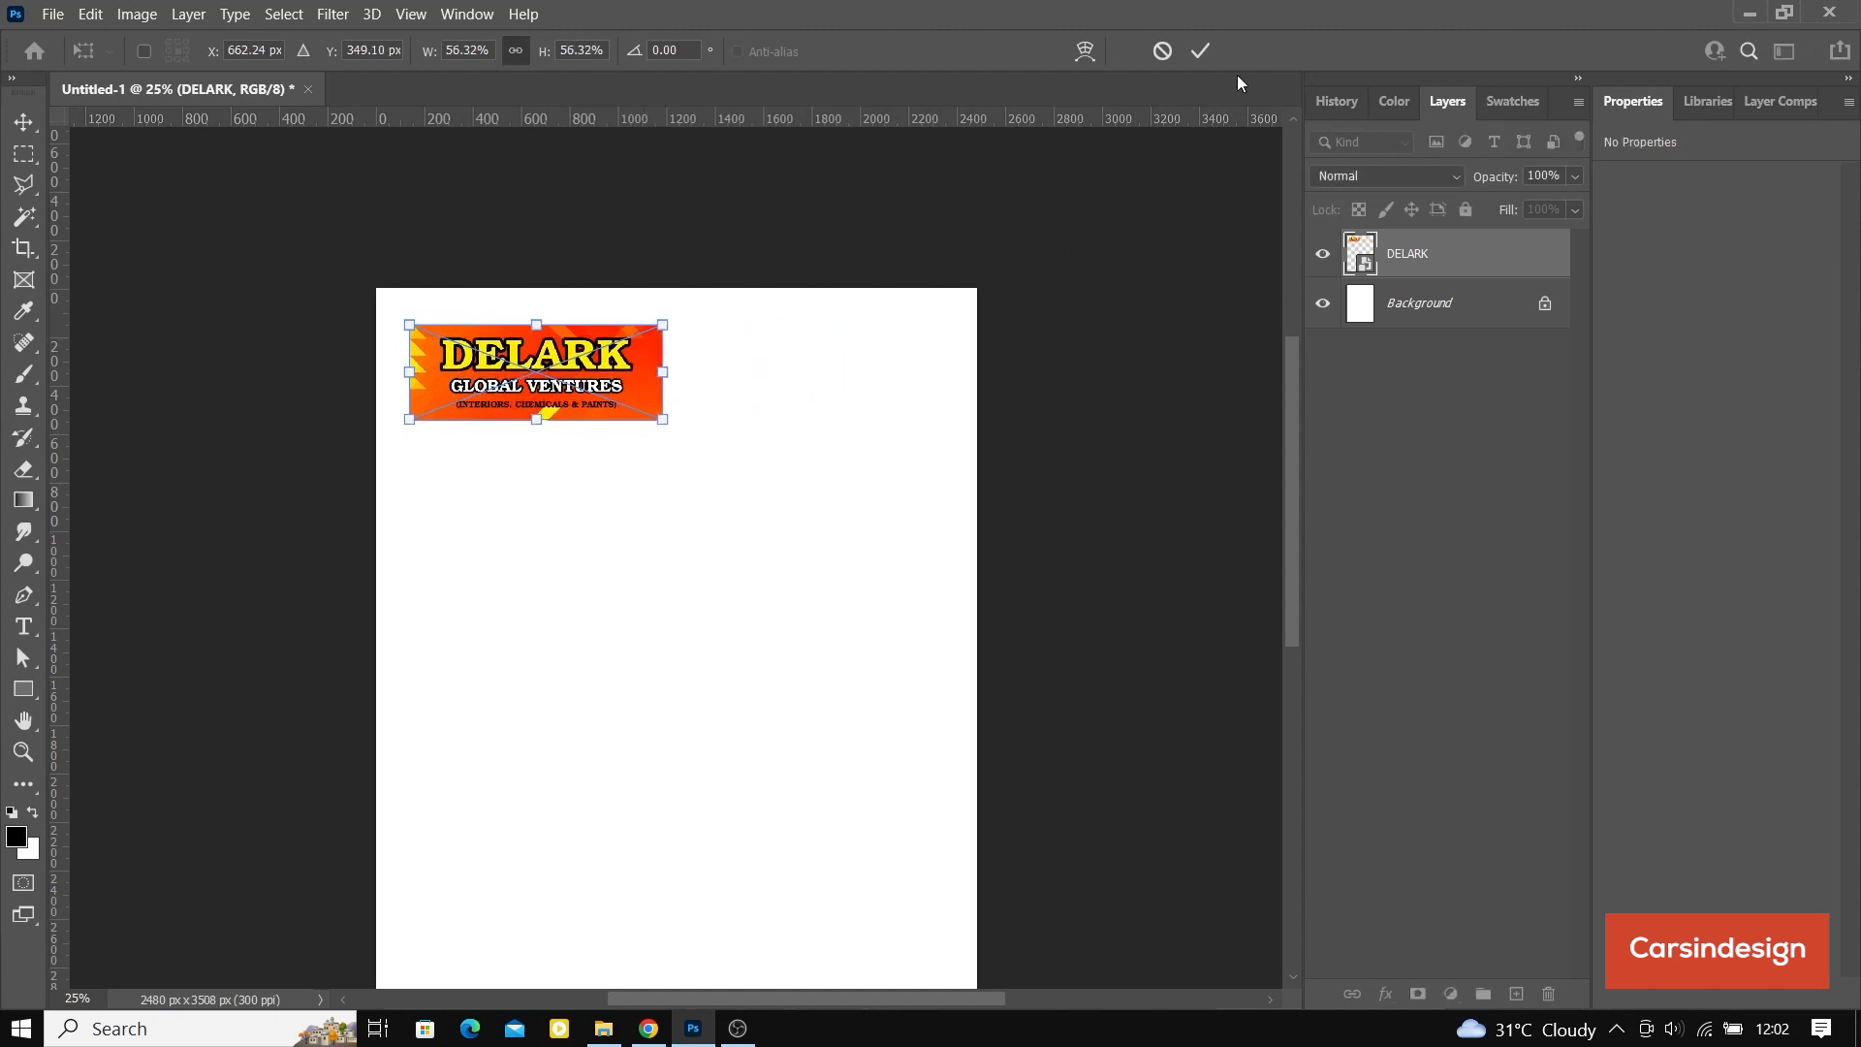
left_click(1200, 50)
left_click(331, 53)
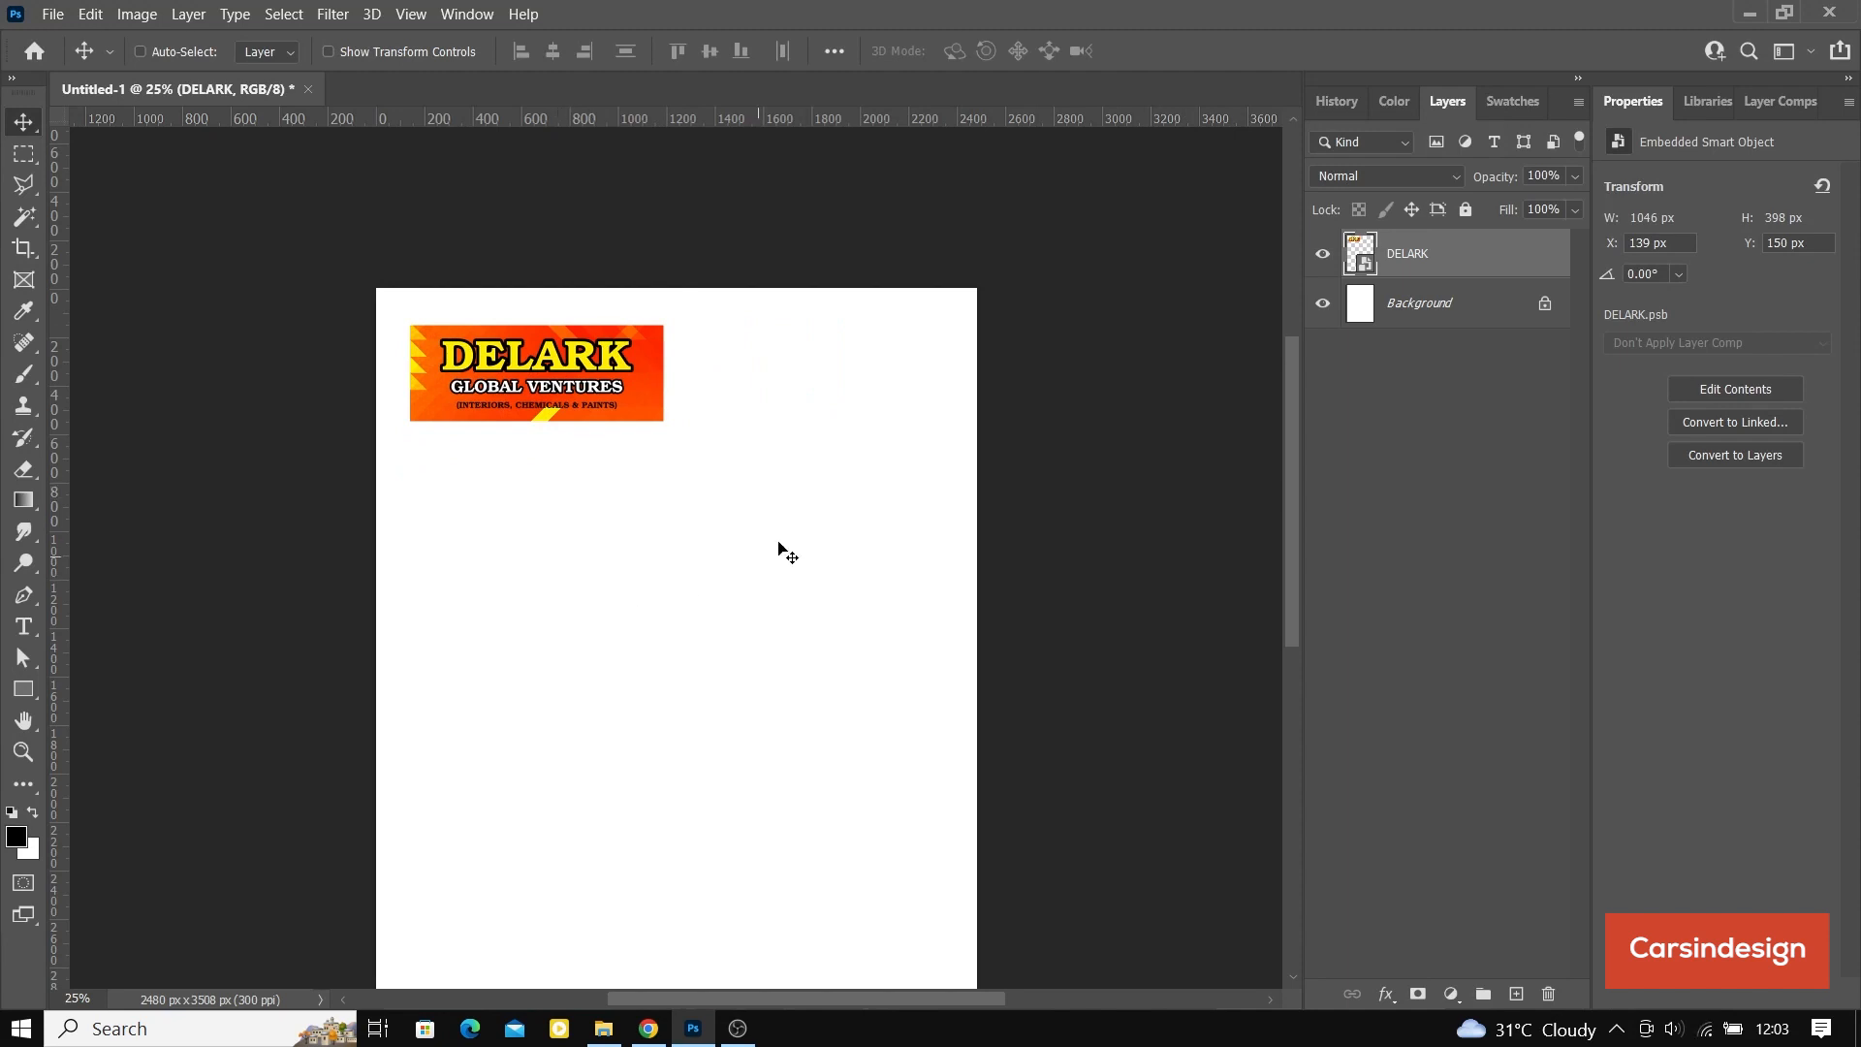
Step: Draw a rectangle below the banner, aligned with its left edge, and adjust it to about 2174 × 2645 px
key("ctrl+minus")
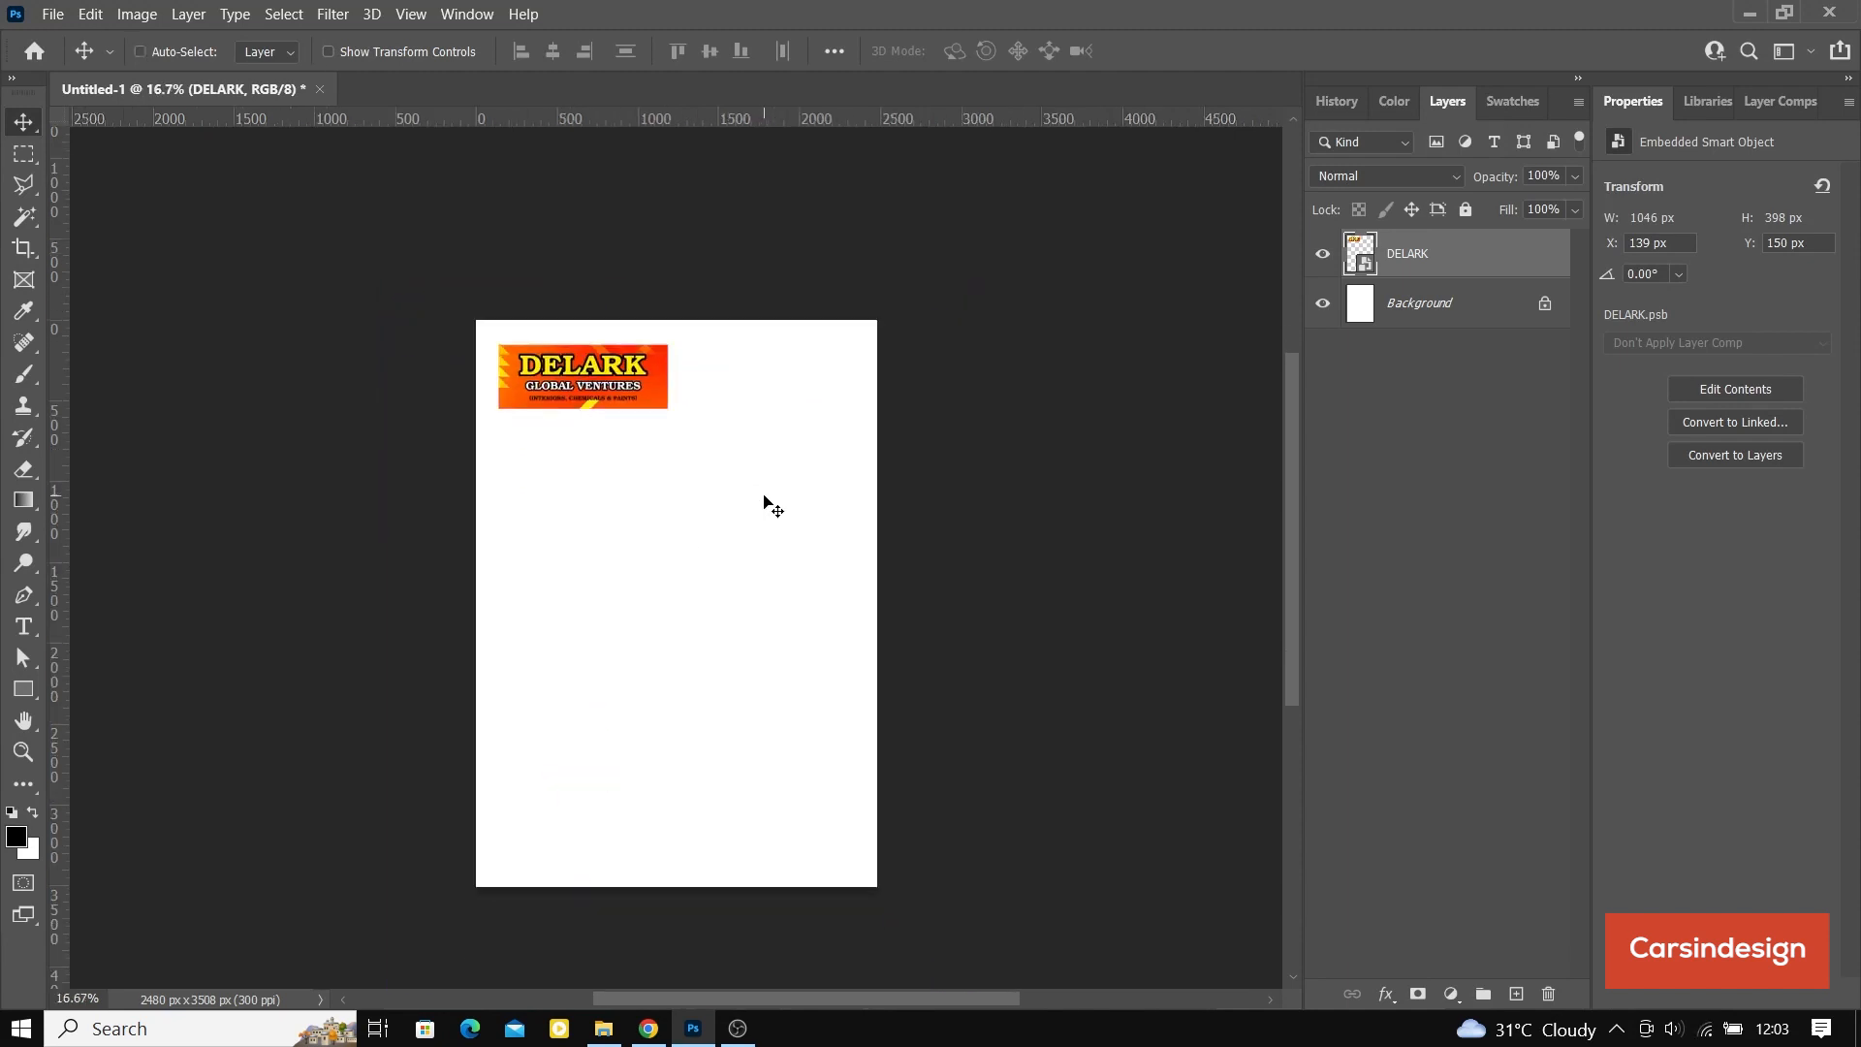
scroll(764, 496, "down", 3)
scroll(764, 496, "up", 2)
left_click(16, 694)
left_click_drag(503, 408, 857, 842)
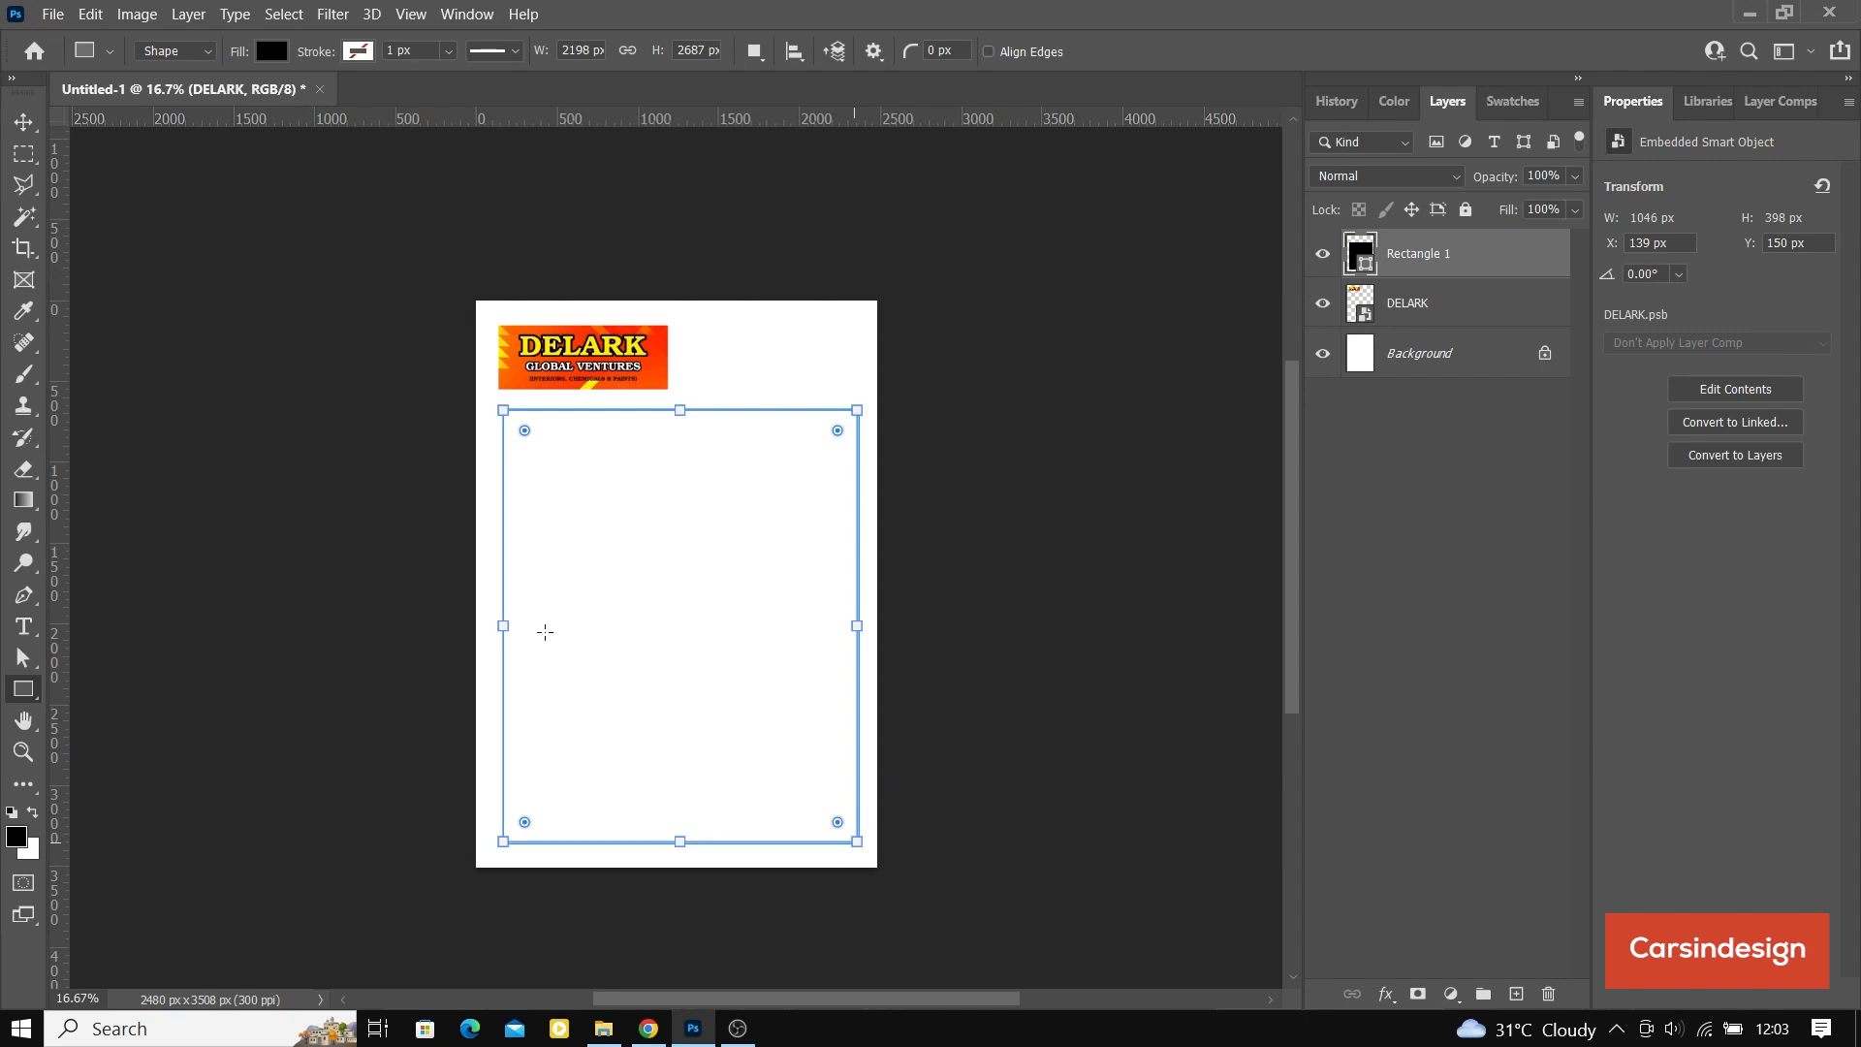
left_click_drag(504, 625, 499, 625)
left_click_drag(677, 410, 677, 417)
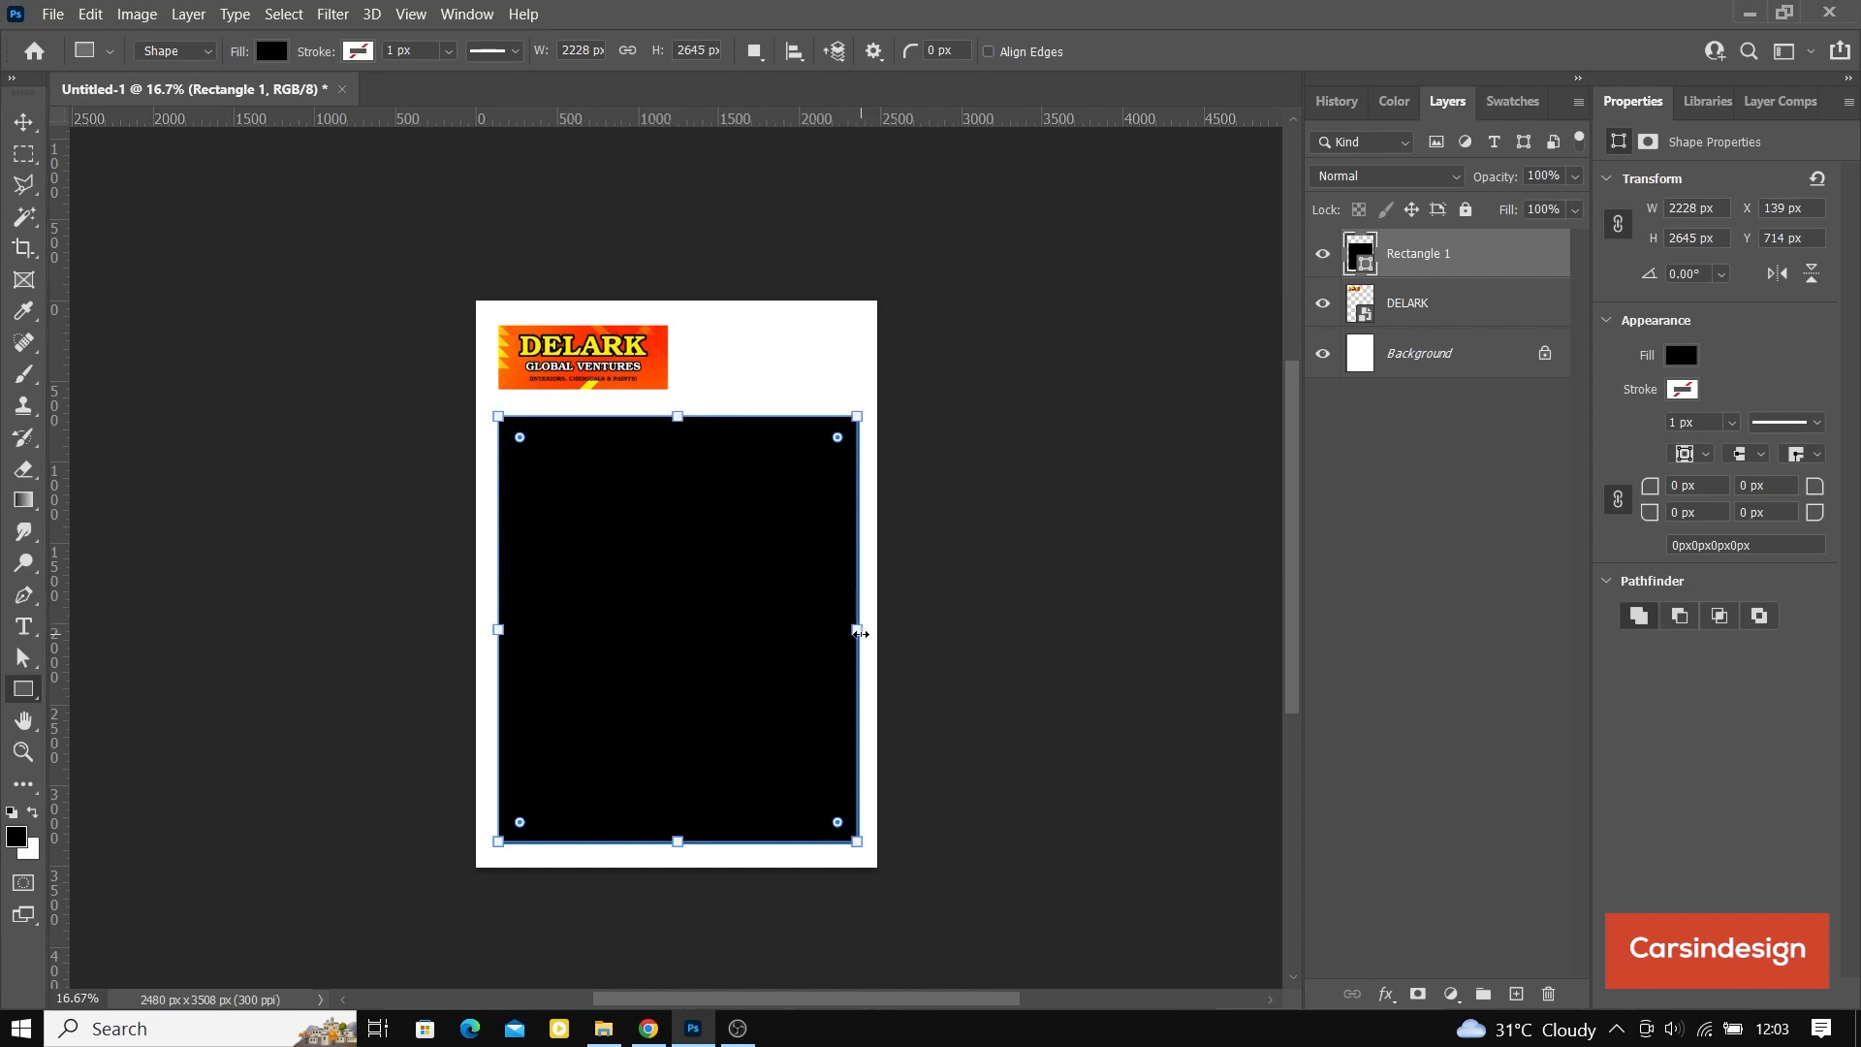
left_click_drag(861, 634, 849, 630)
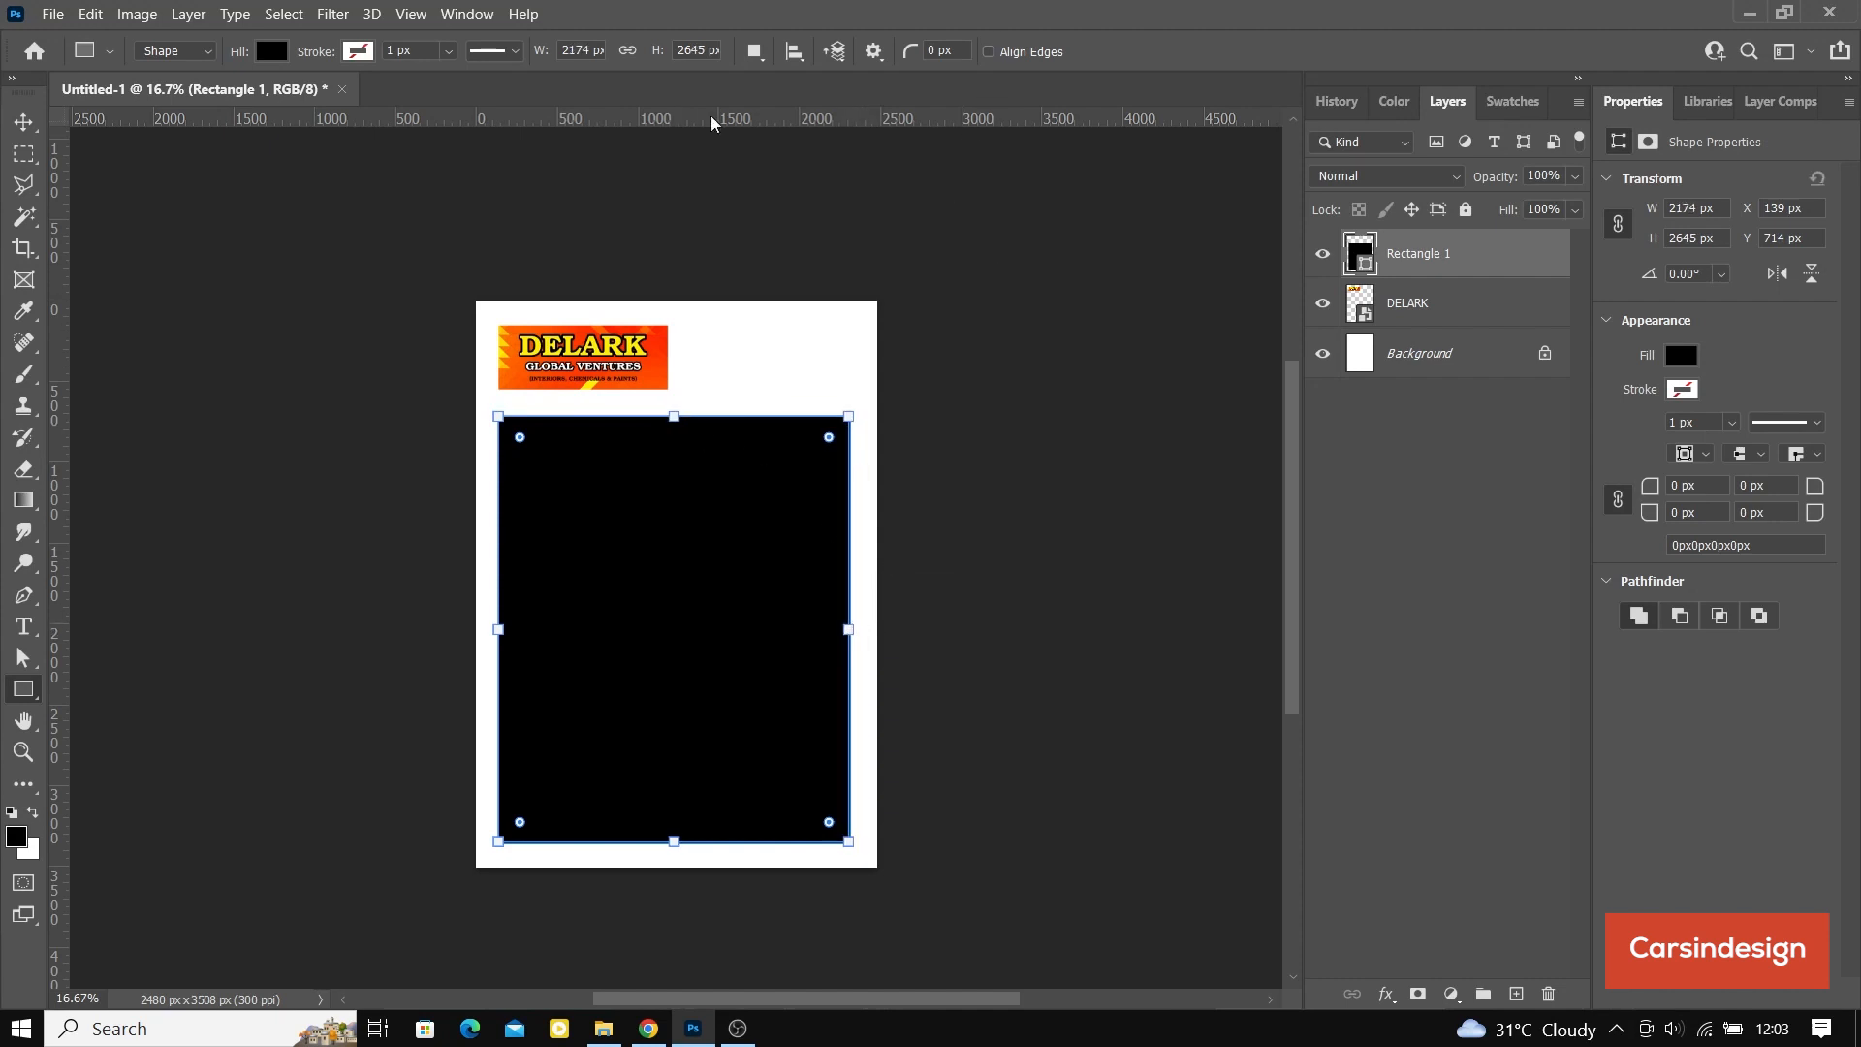
Step: Remove the rectangle's fill and give it an orange stroke 5 px wide
left_click(39, 125)
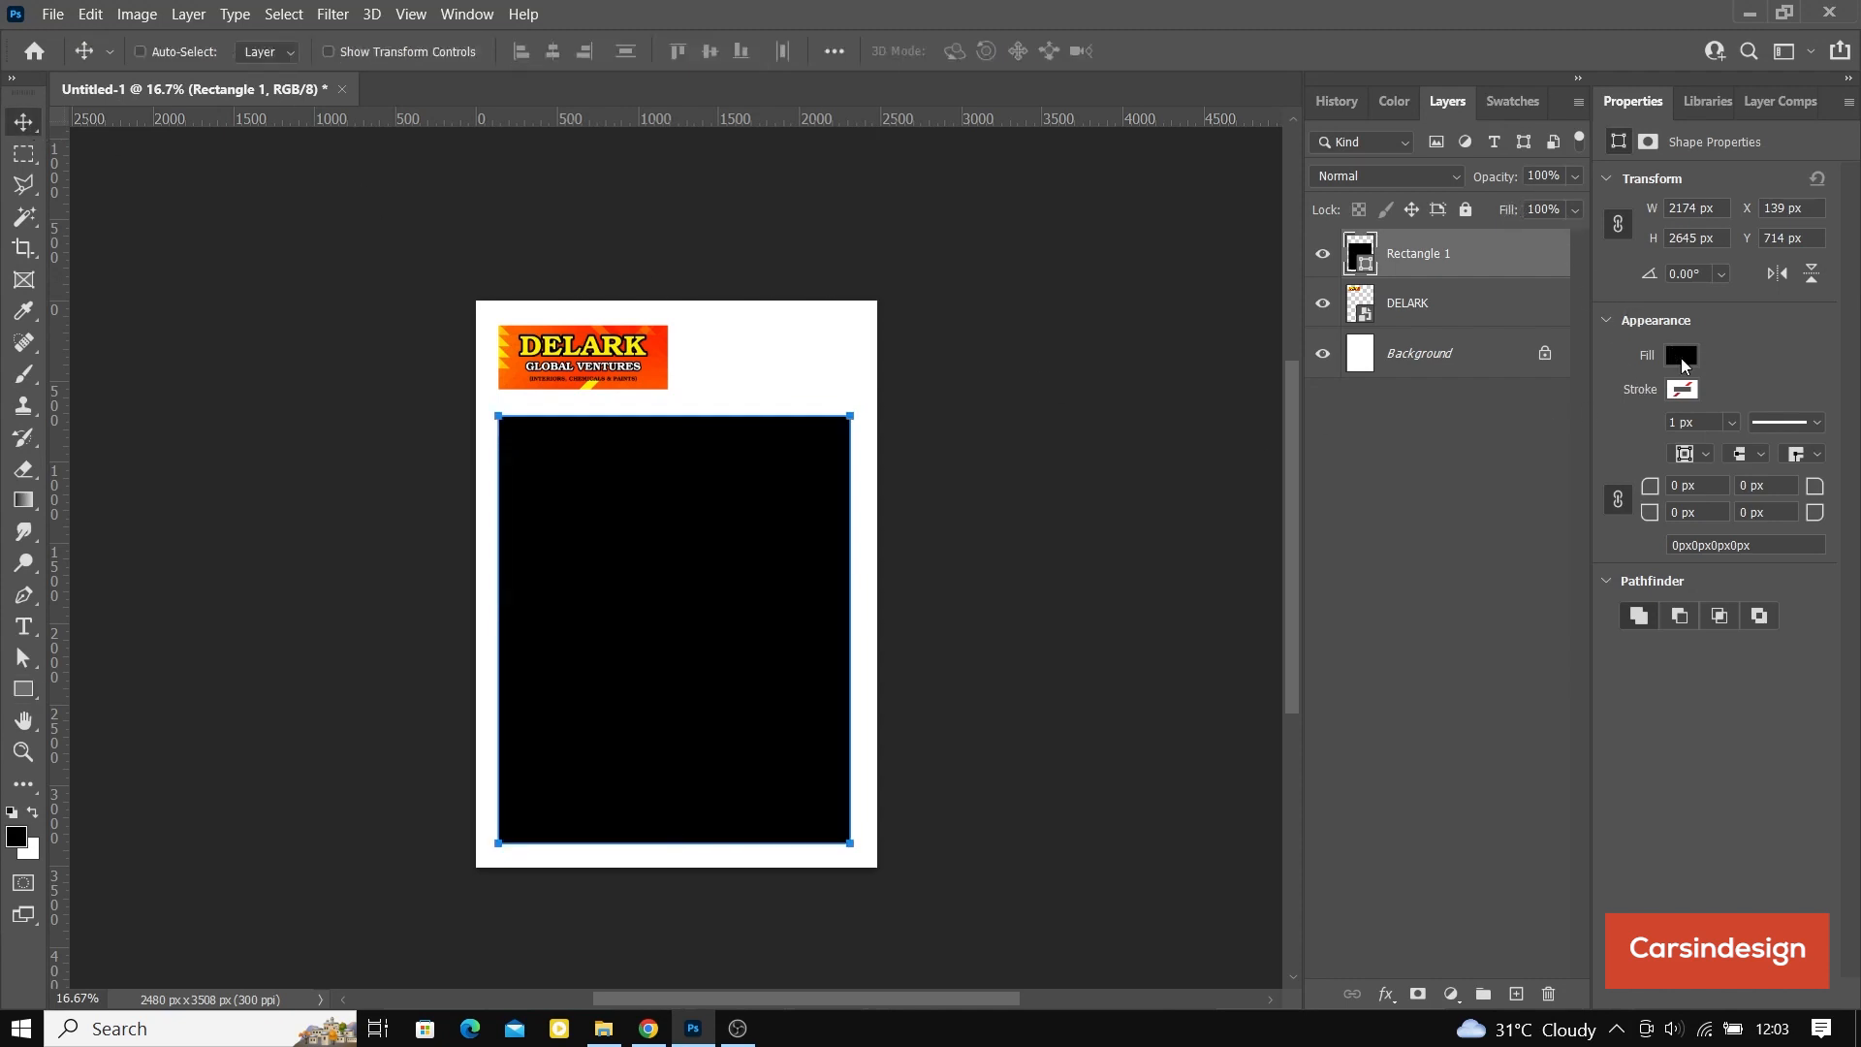
left_click(1680, 356)
left_click(1543, 405)
left_click(1735, 341)
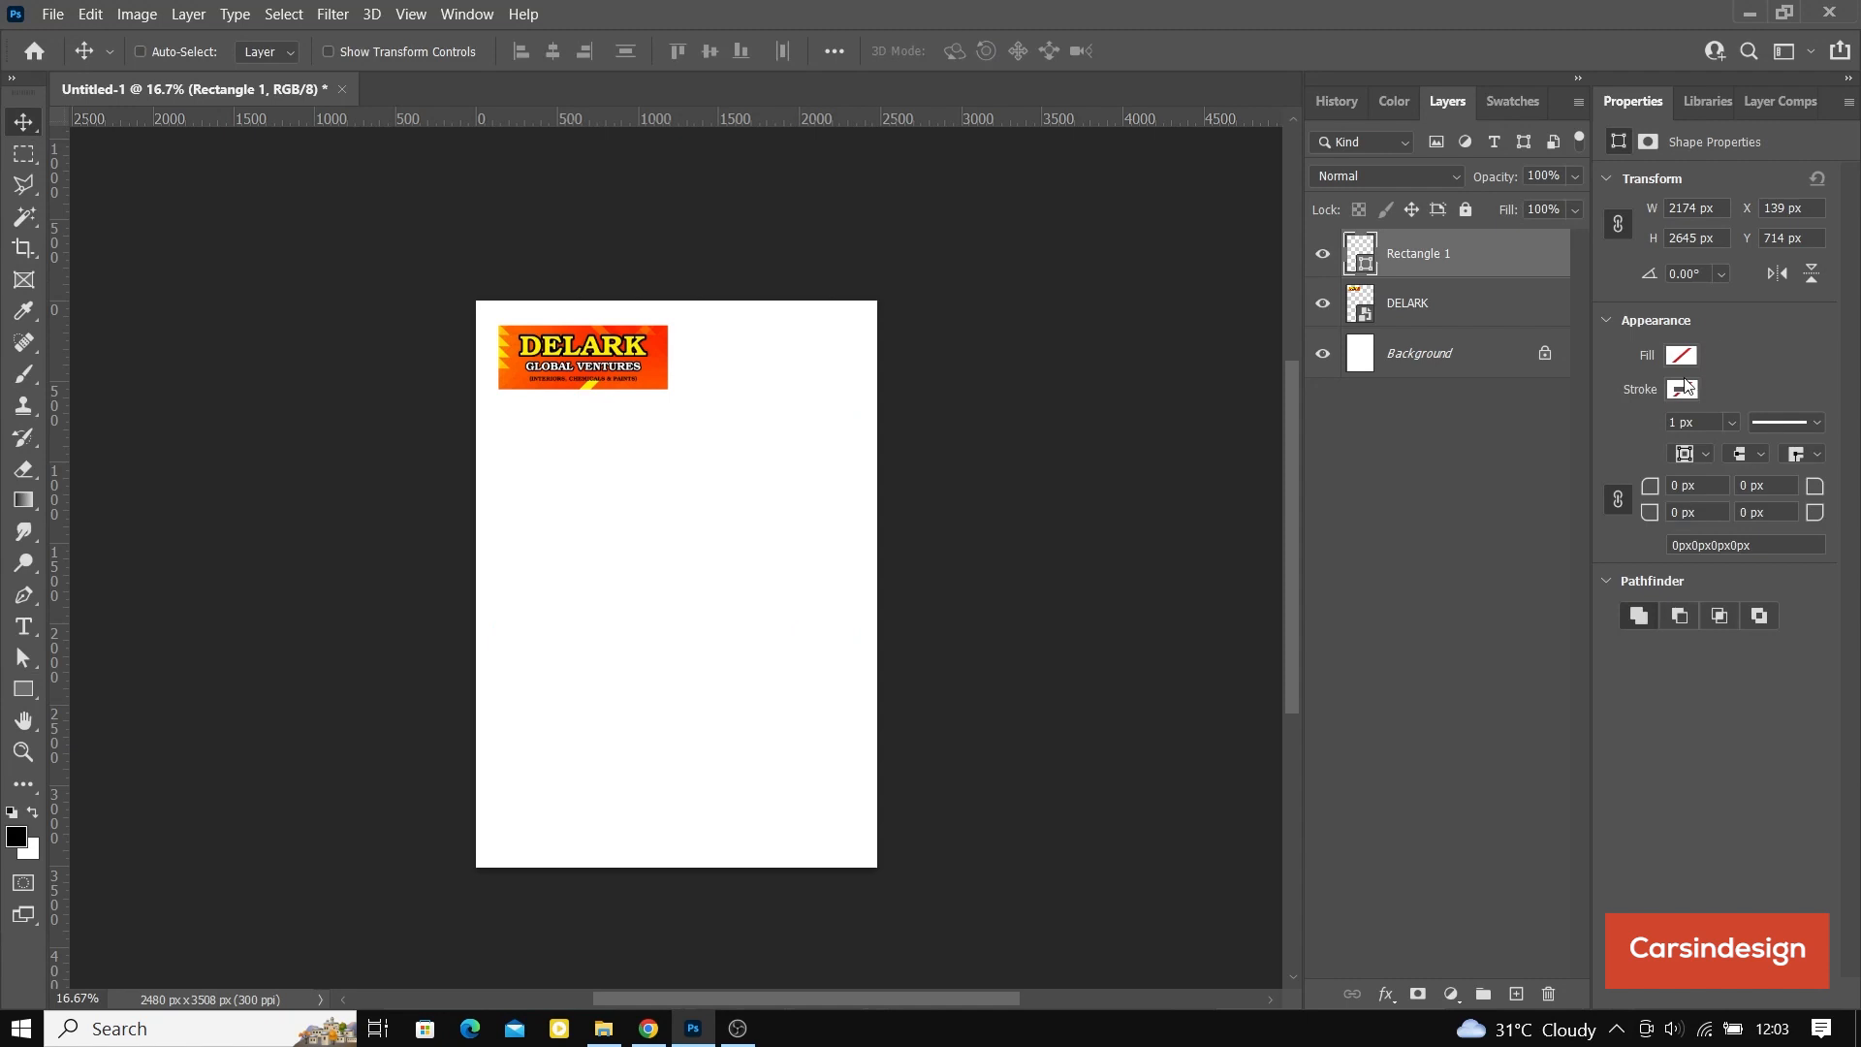
left_click(1681, 391)
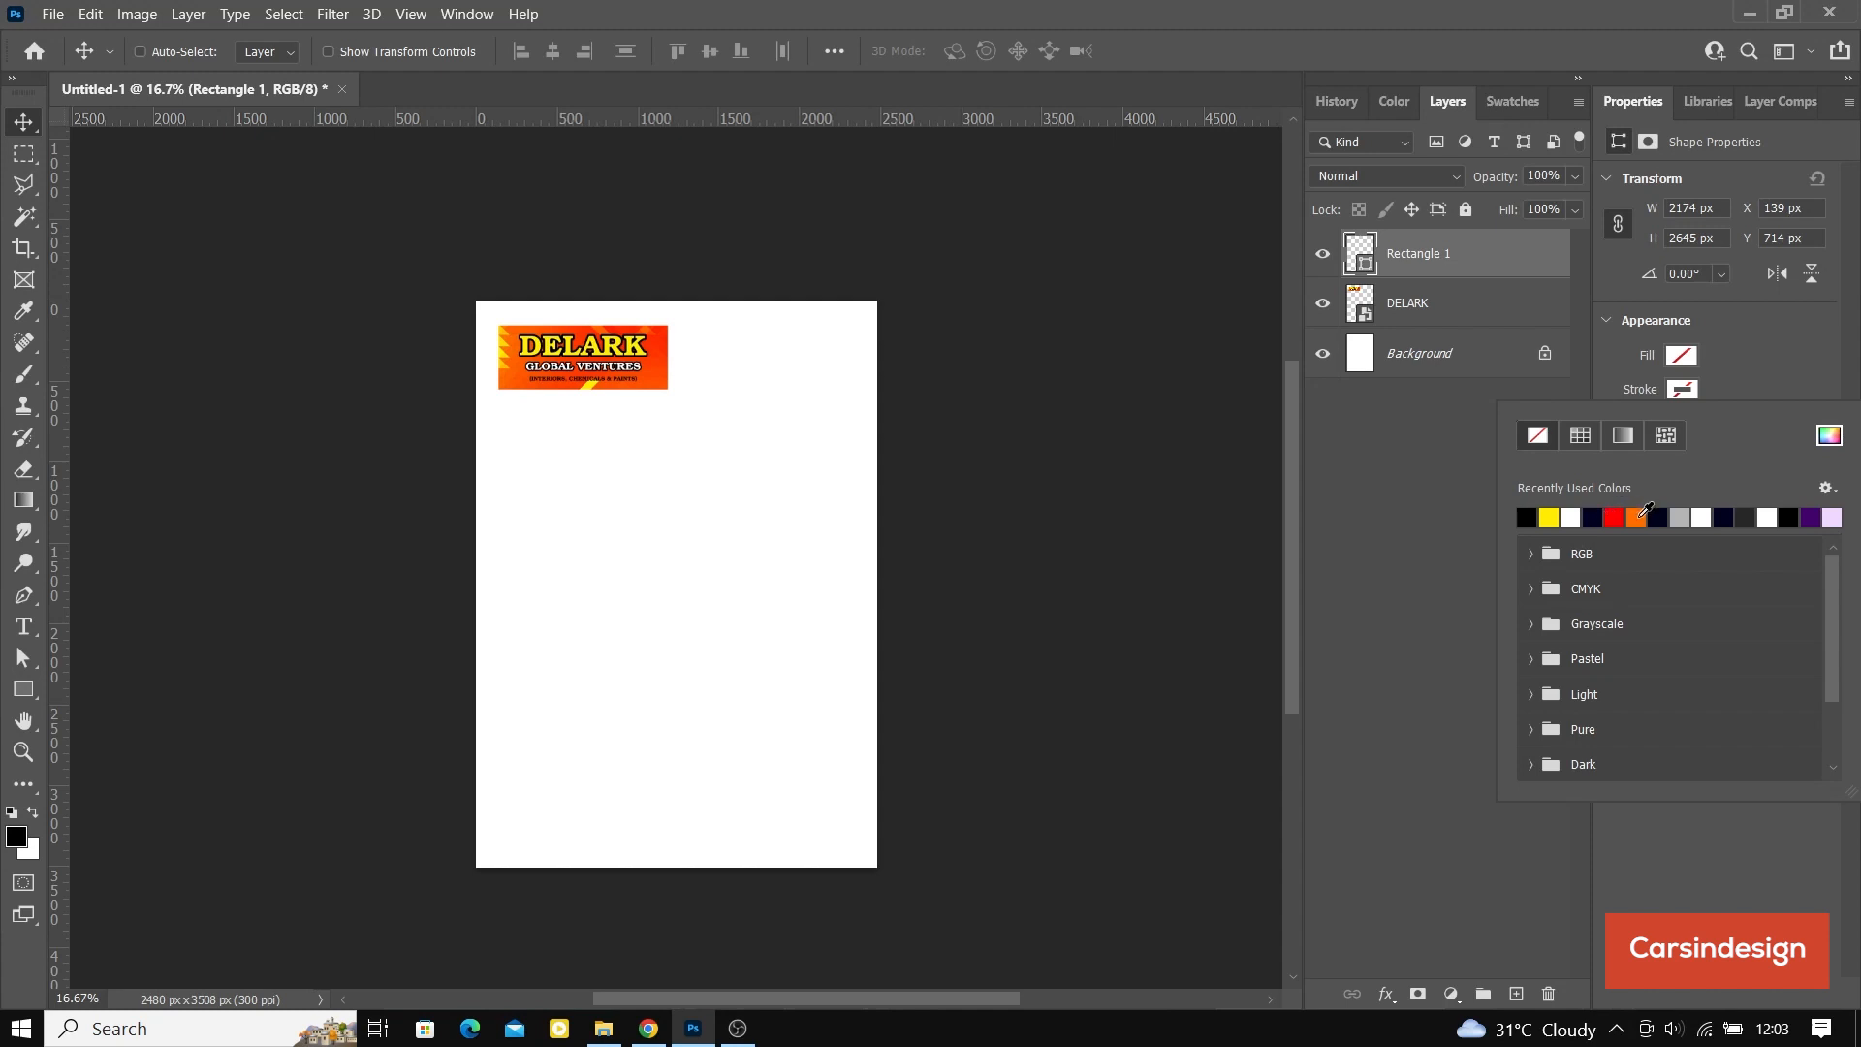
left_click(1638, 516)
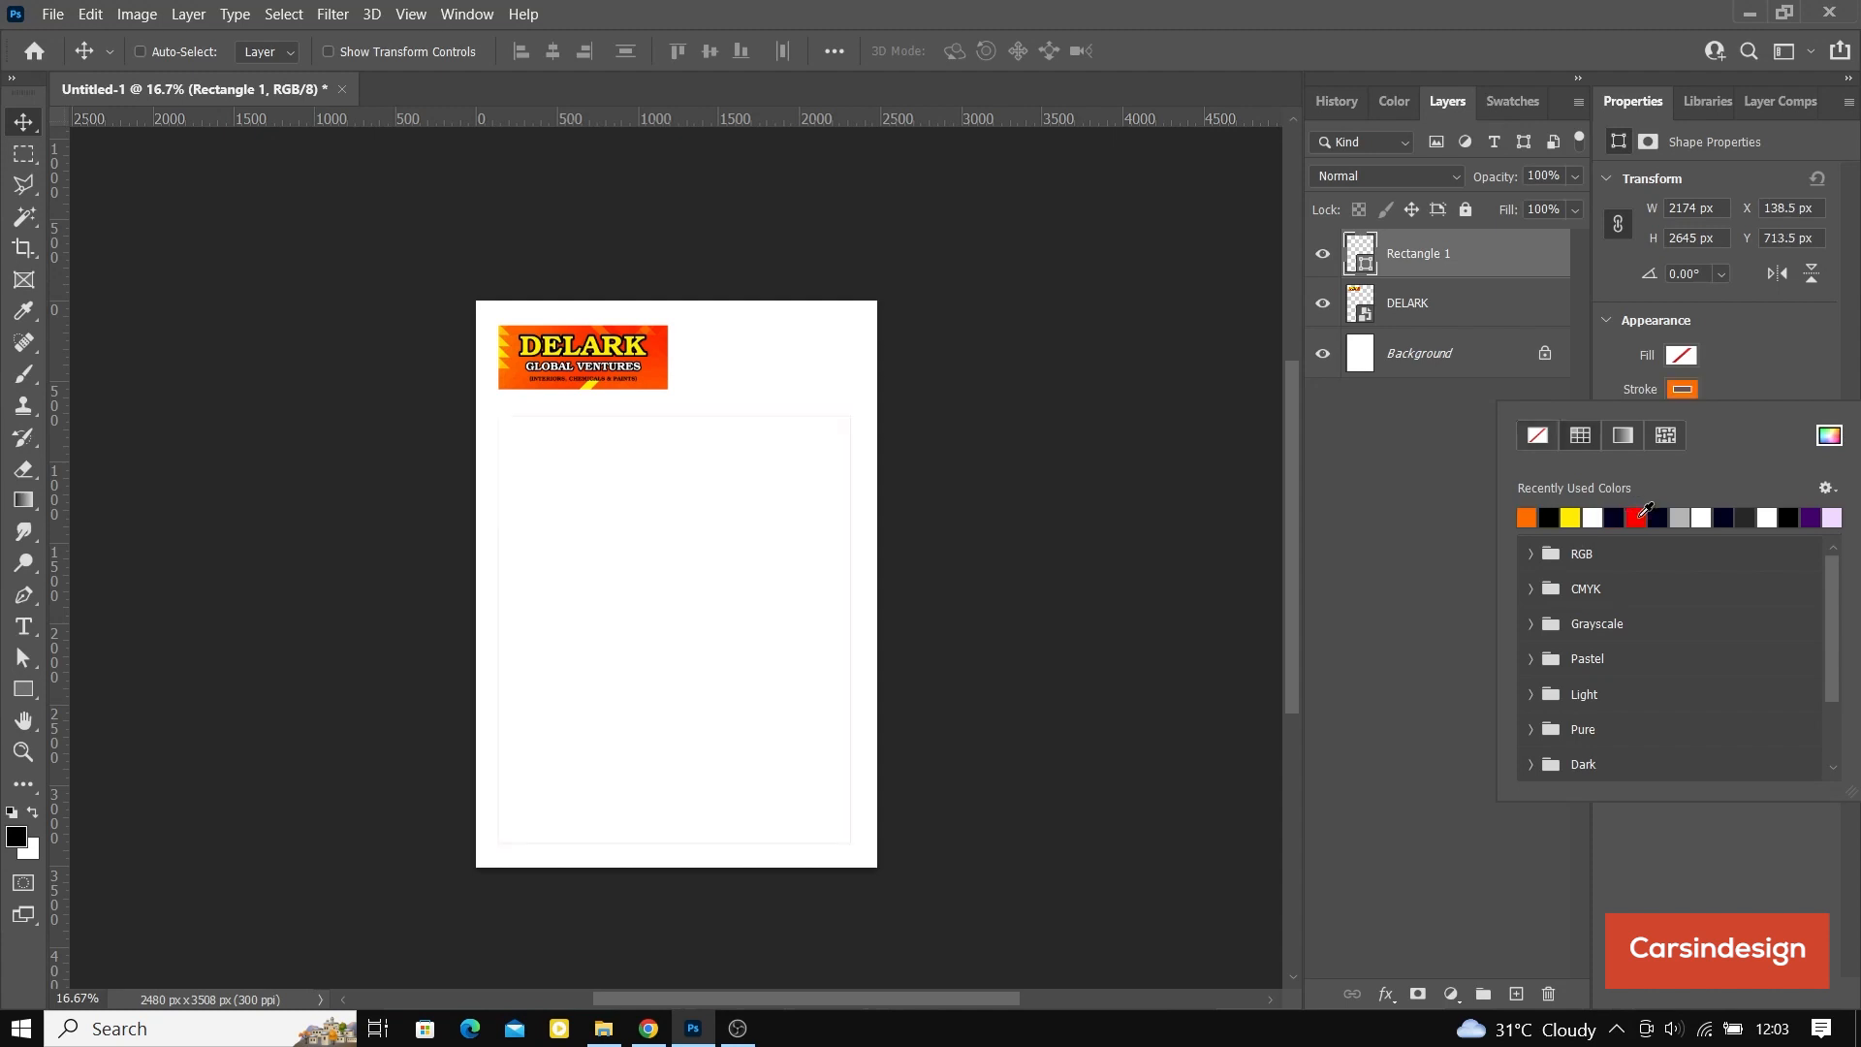
left_click(1723, 361)
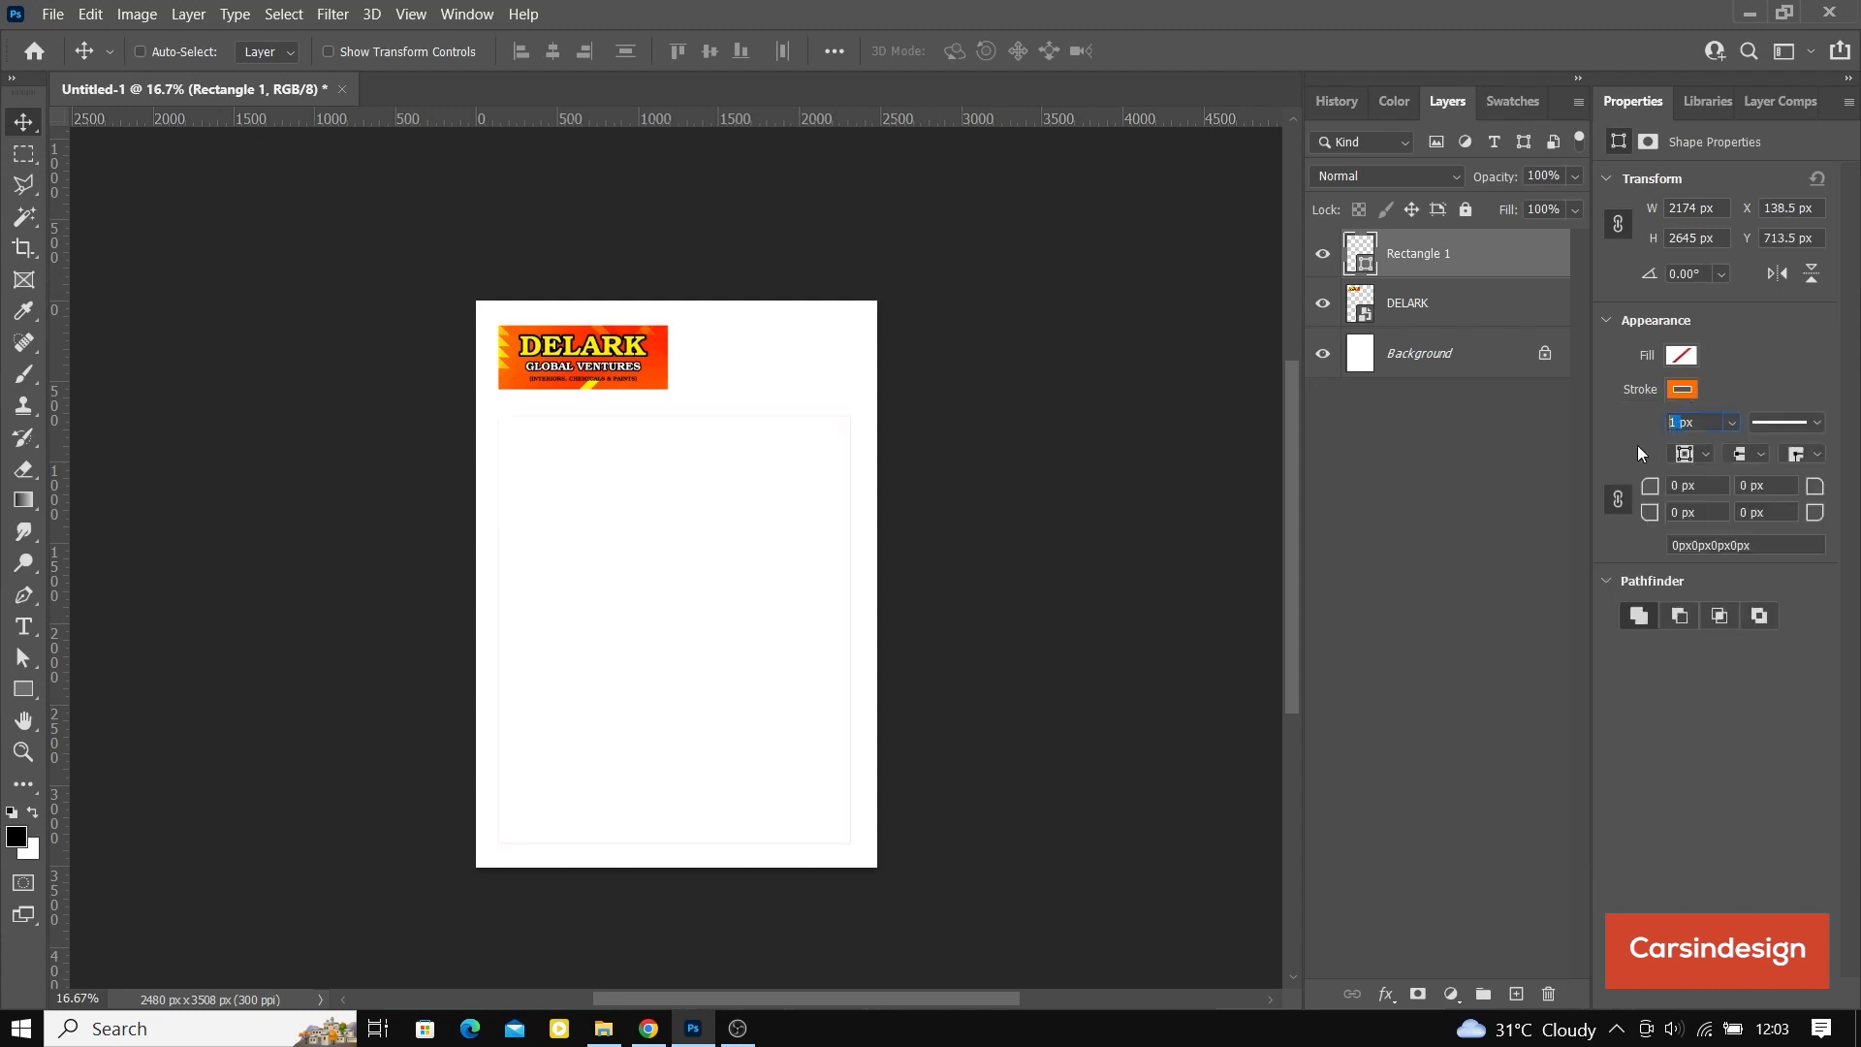
type("5")
key("Return")
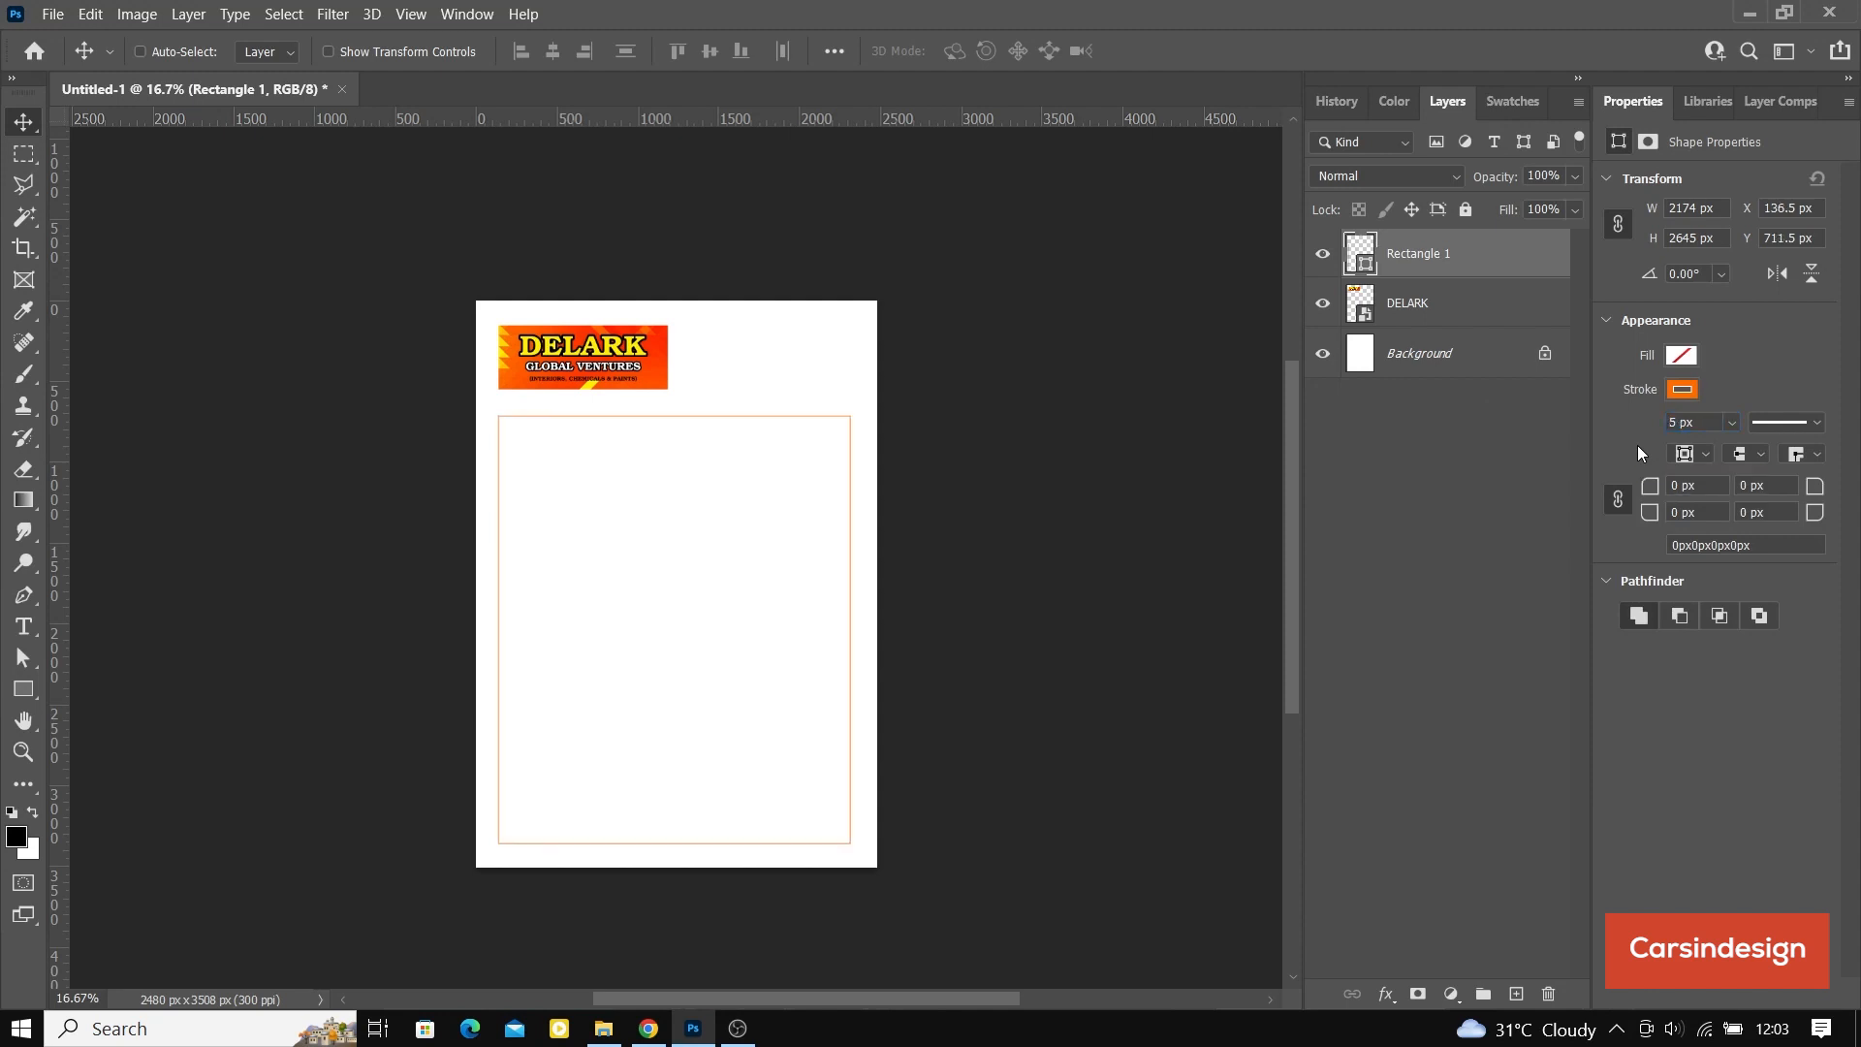
Step: Round all the rectangle's corners to 75 px and scale it proportionally to about 99.89%
left_click_drag(1649, 484, 1737, 488)
left_click(328, 51)
left_click_drag(495, 631, 498, 630)
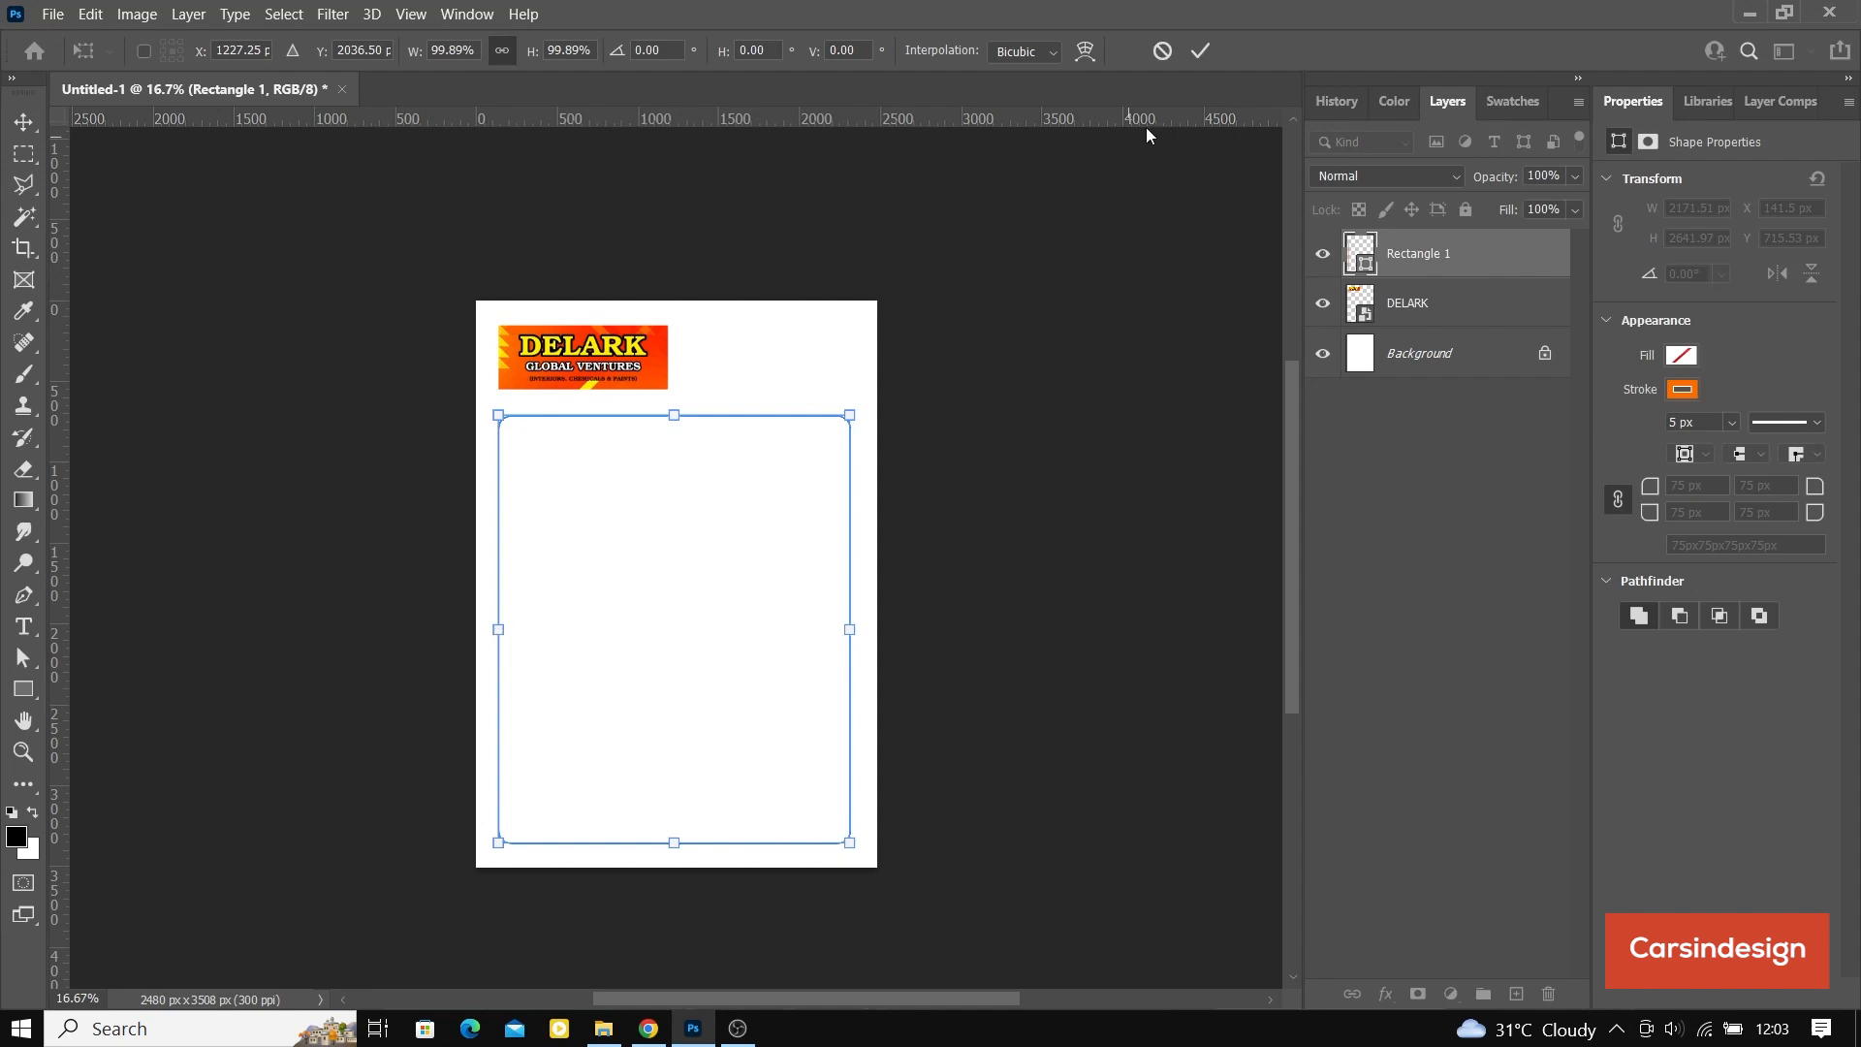
left_click(1202, 50)
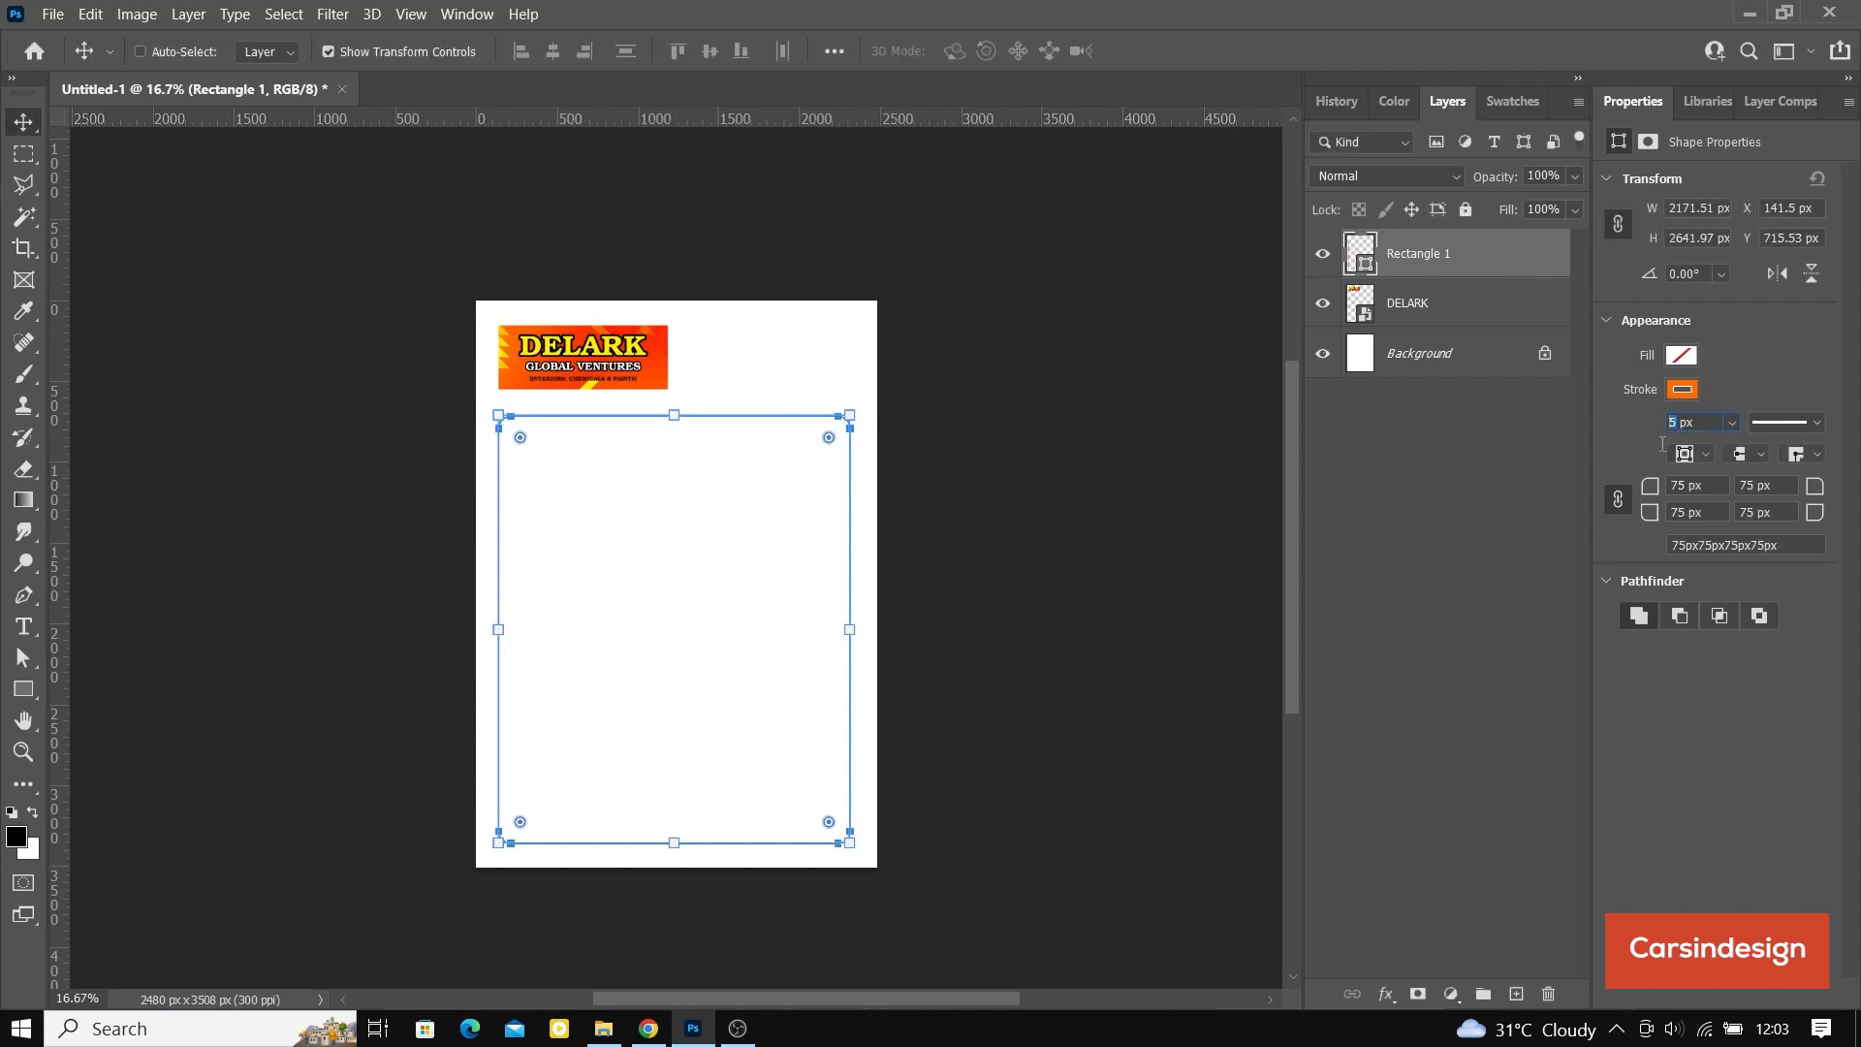
Step: Set the rectangle's stroke width to 7 px
key("Return")
left_click(1427, 292)
left_click(1434, 262)
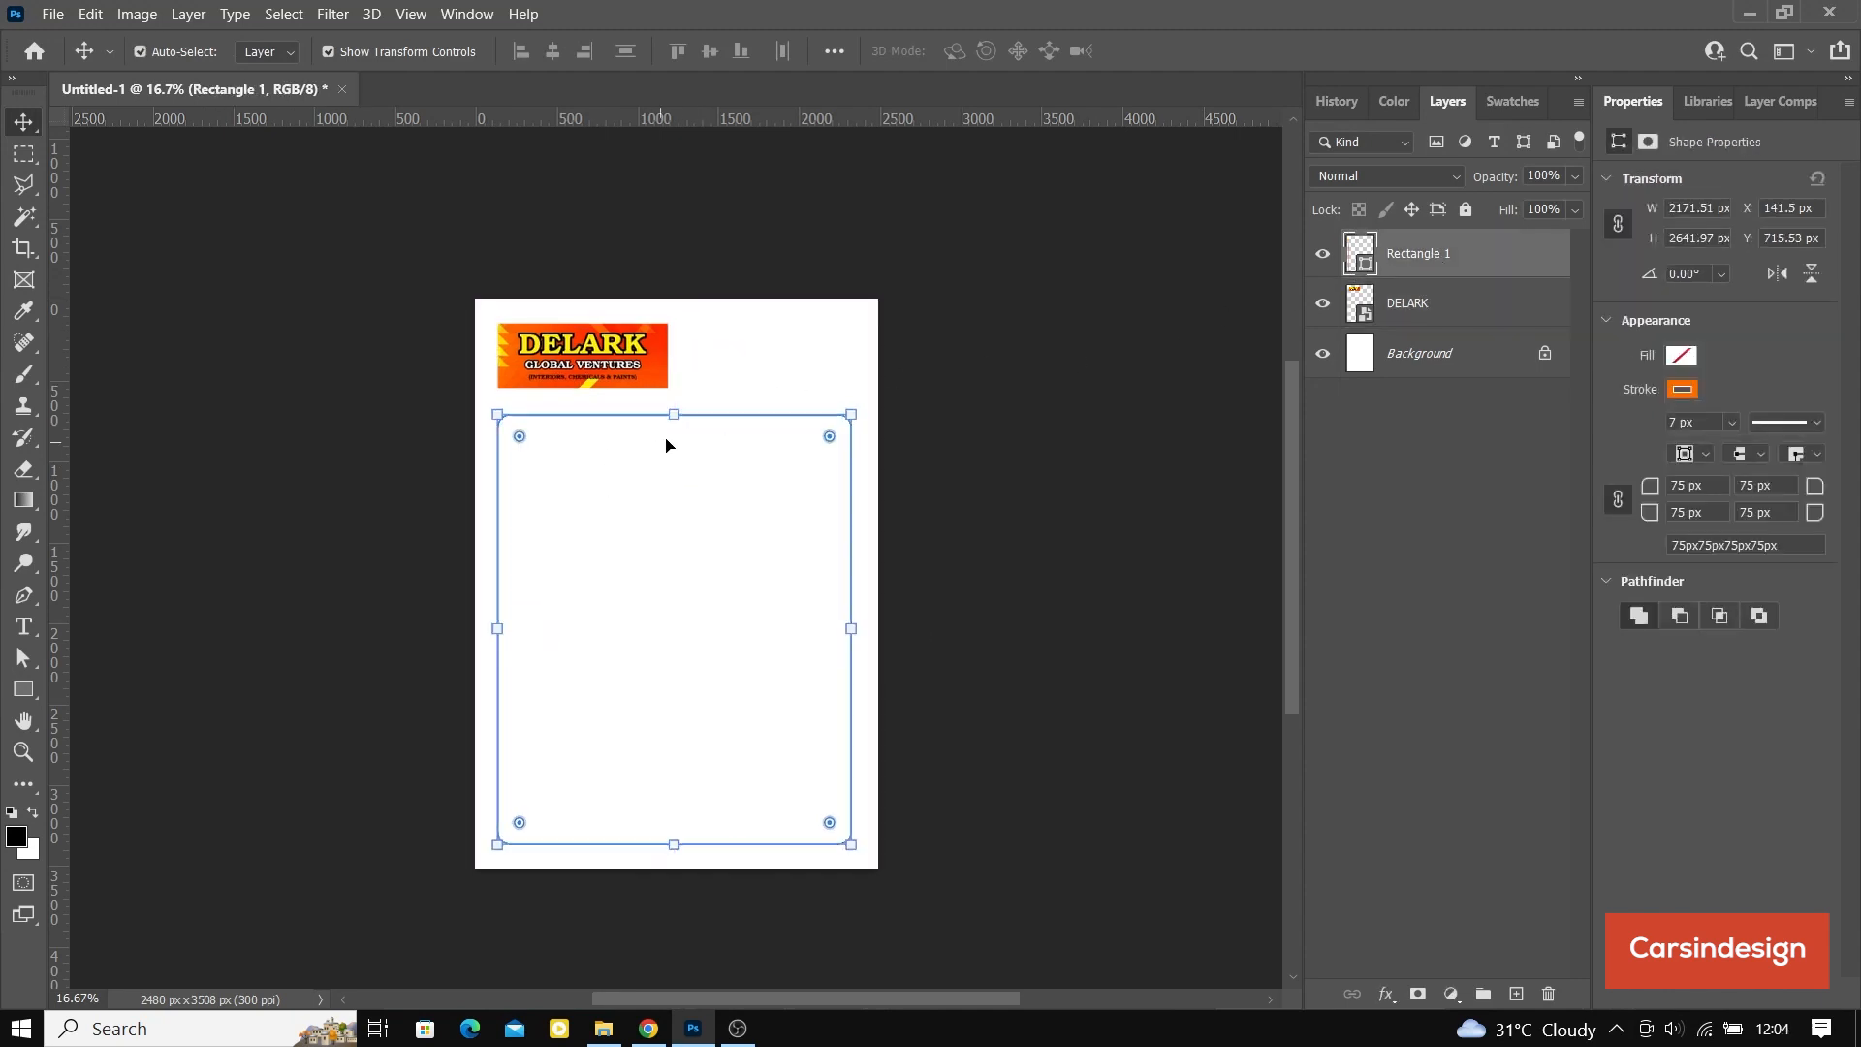
Step: Save the document in the Documents folder as a Photoshop file named DELARK LETTER HEAD
key("ctrl+plus")
key("ctrl+plus")
scroll(742, 438, "up", 3)
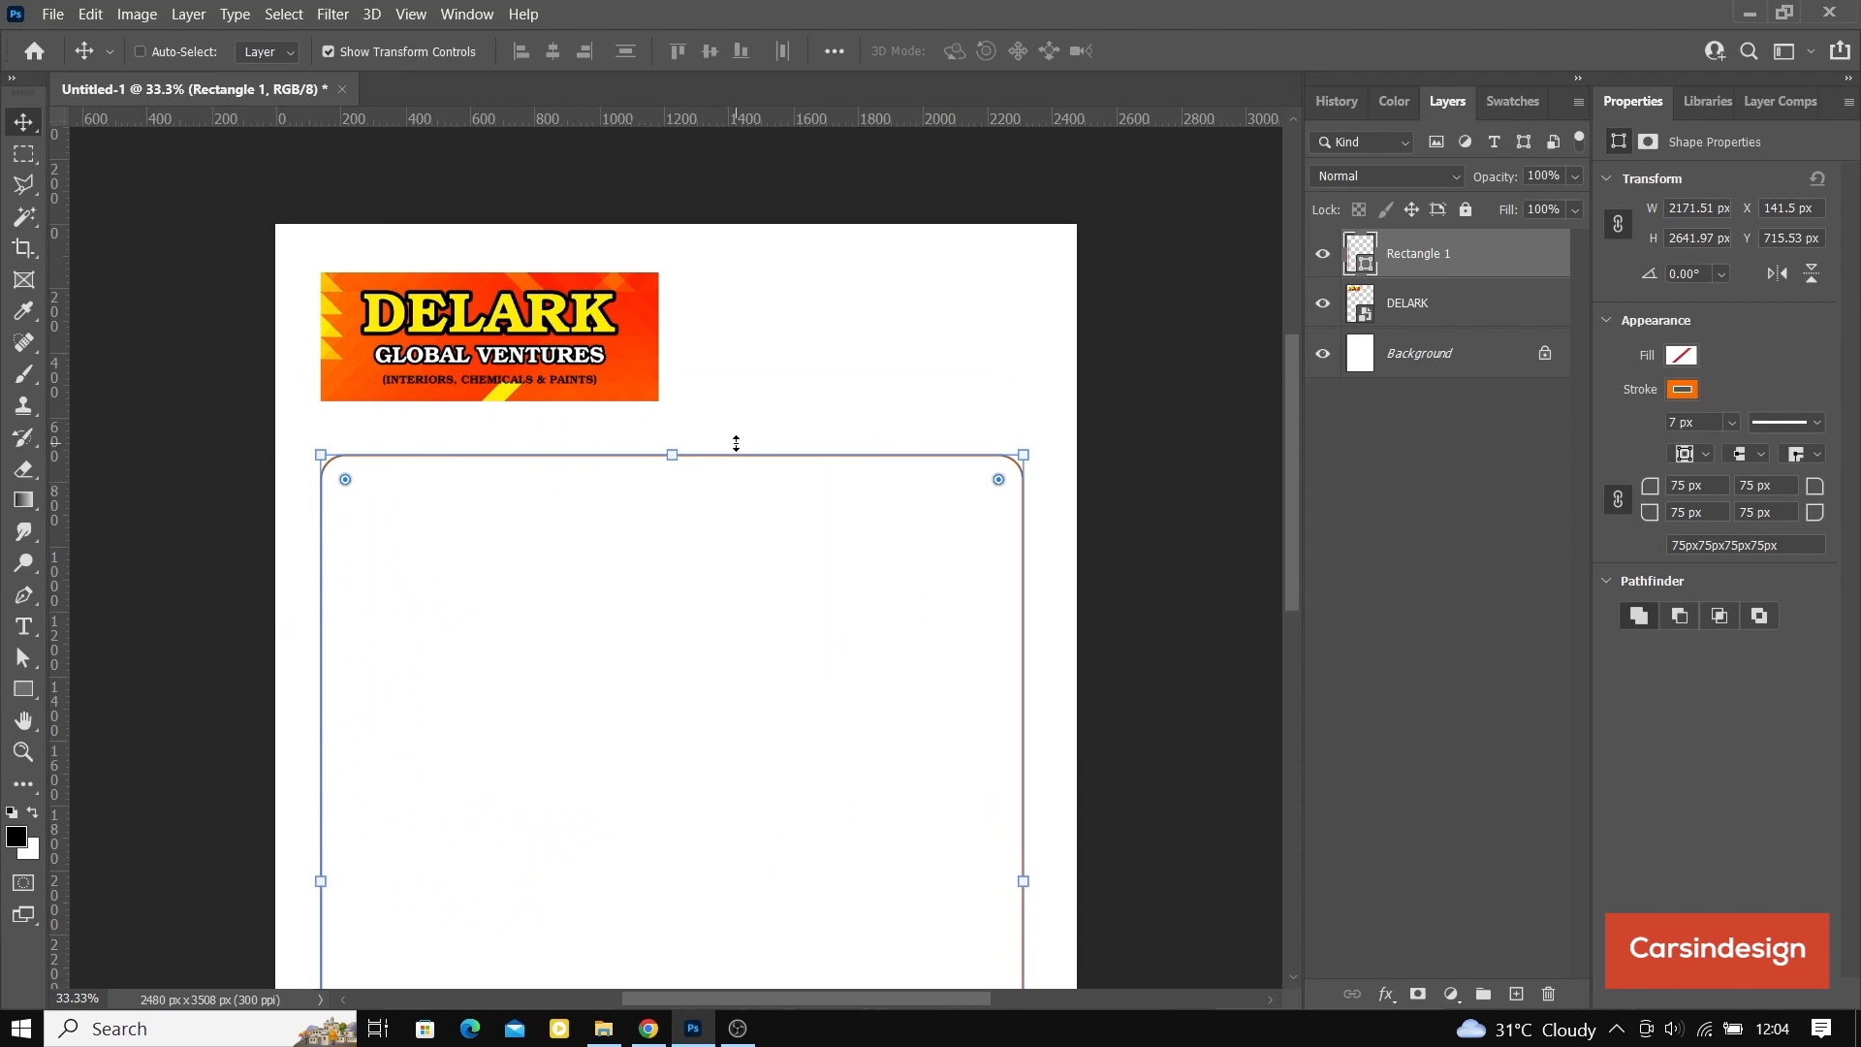
key("ctrl")
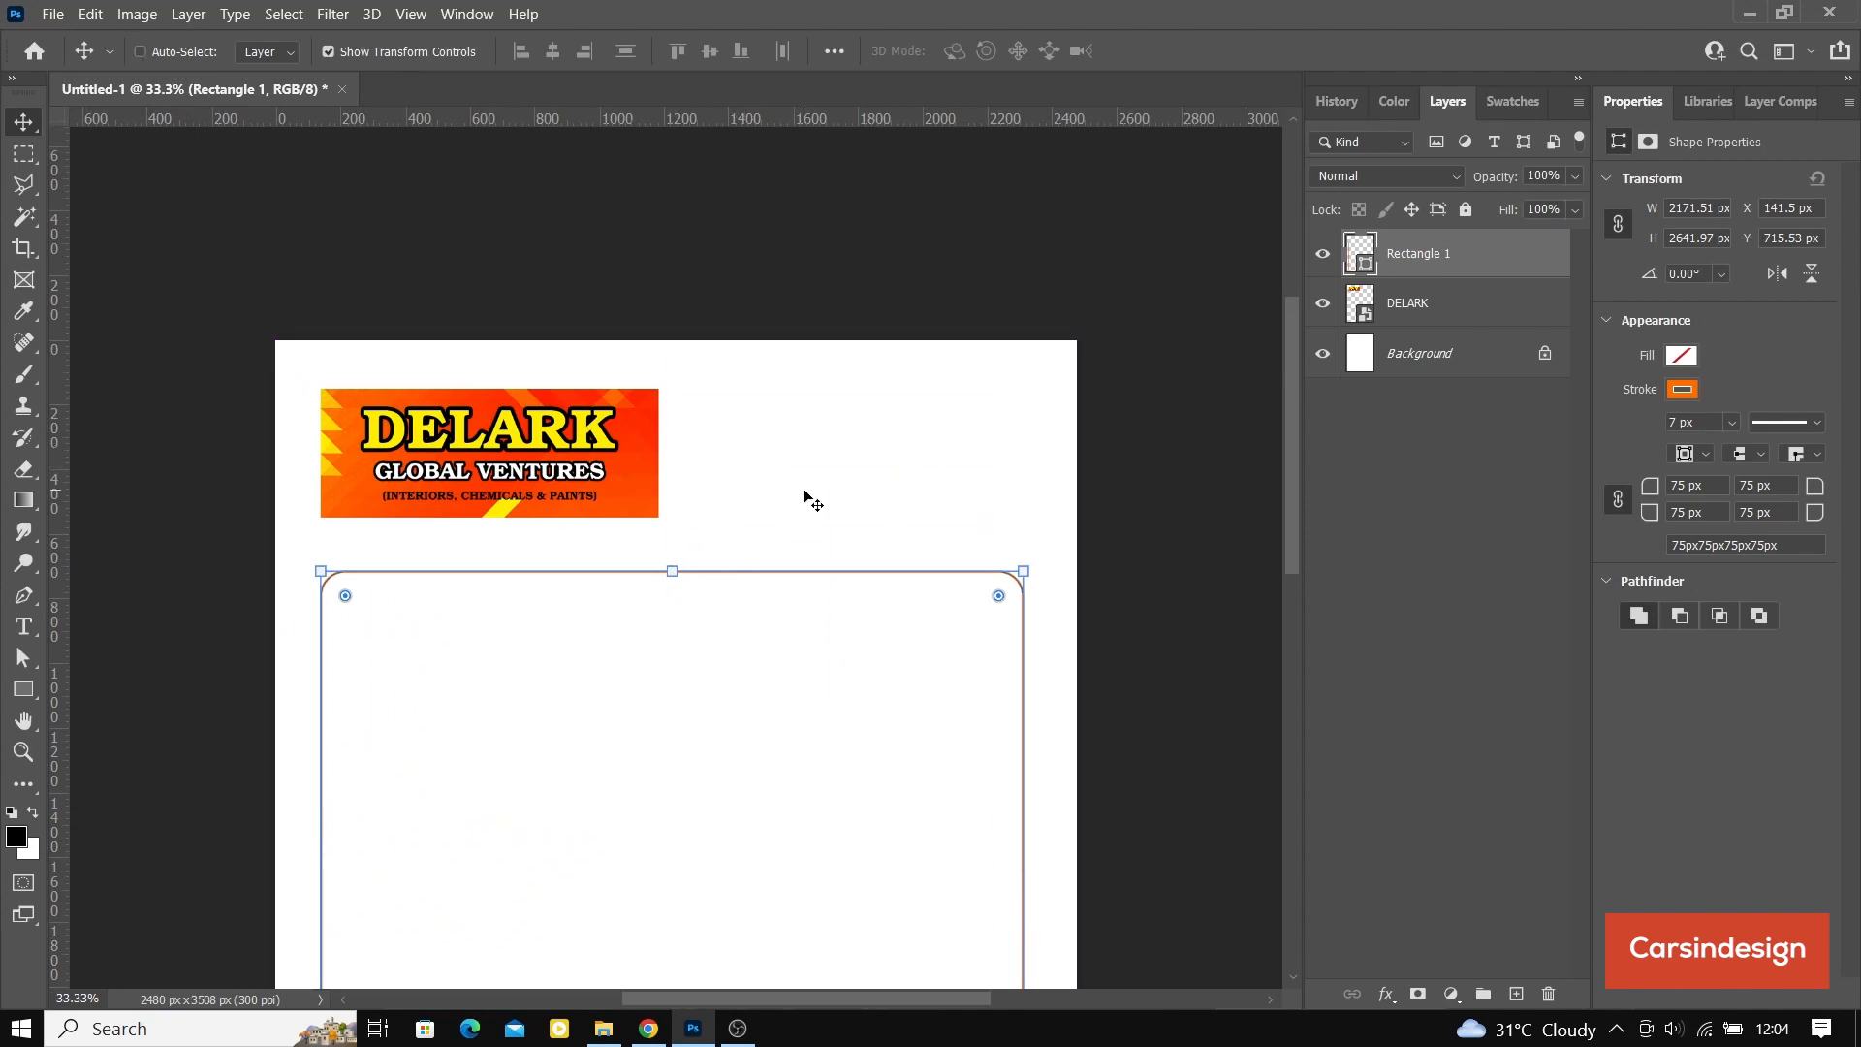
key("ctrl+s")
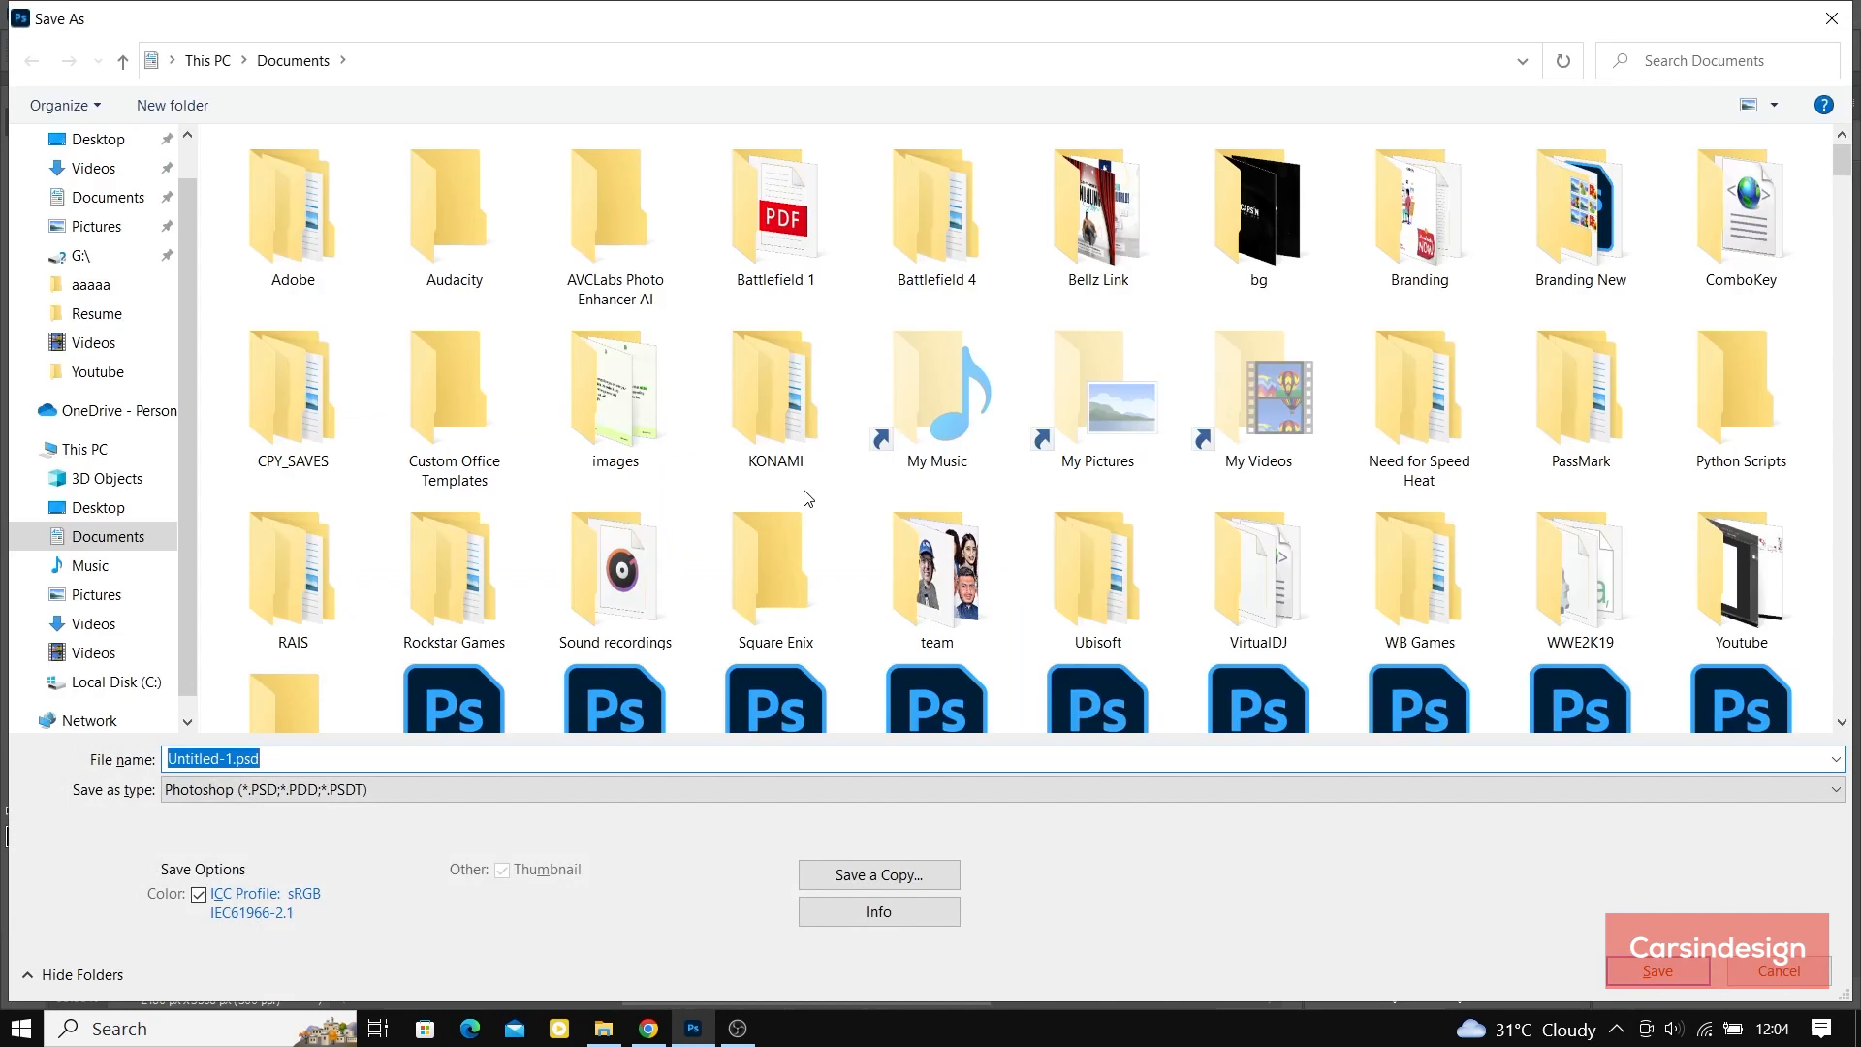
type("DELARK LETTER HEAD")
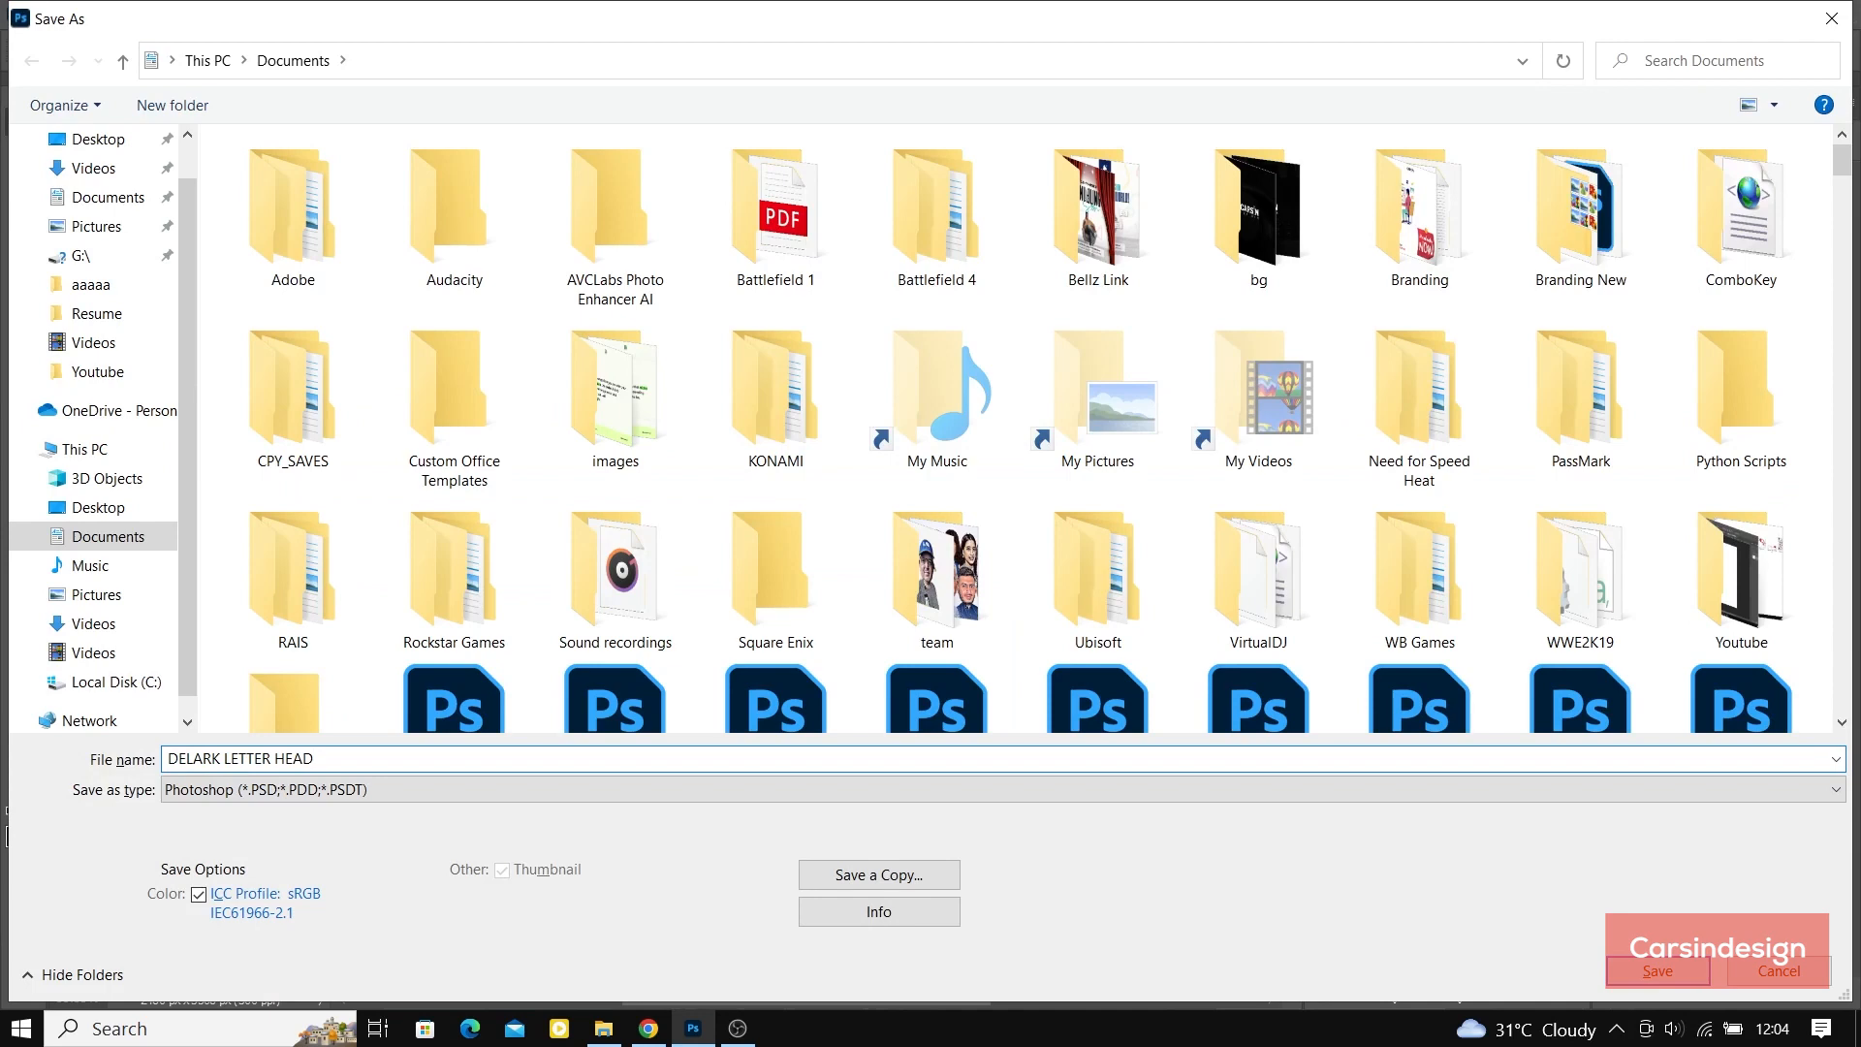
key("Return")
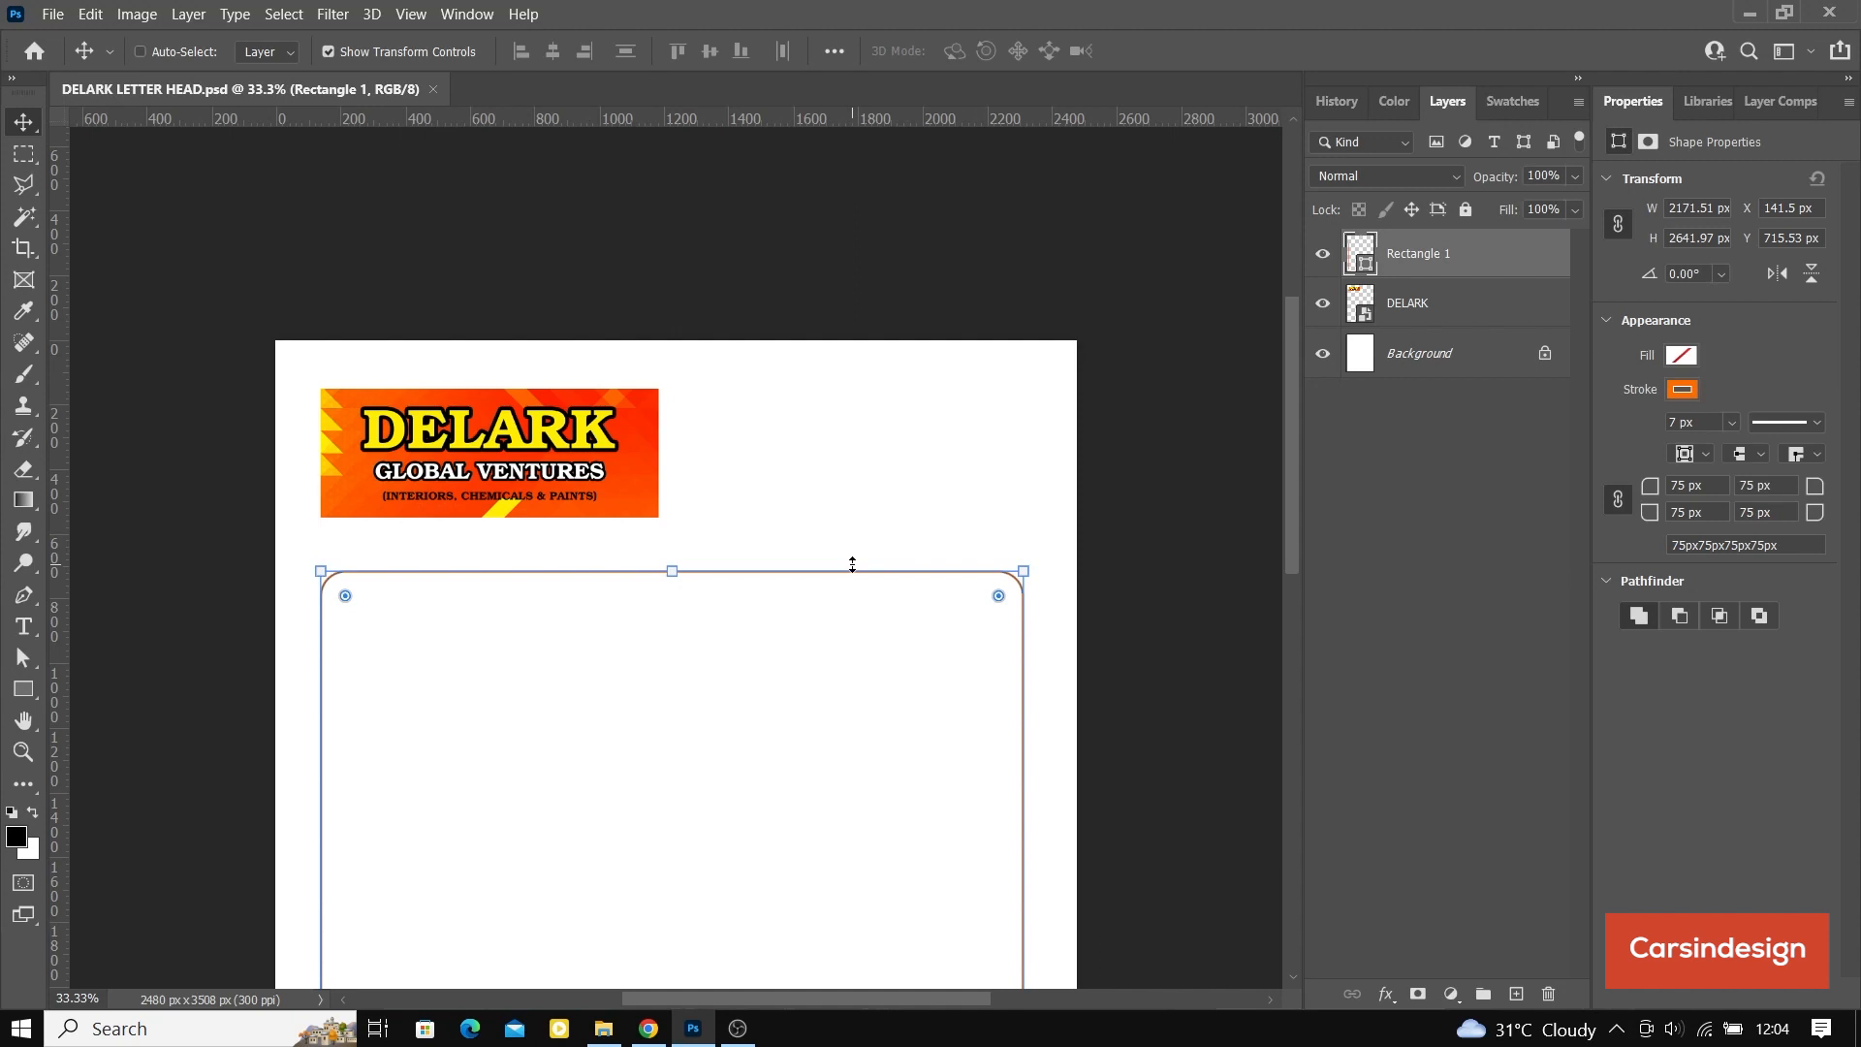
Step: Add a 14 pt text line reading "Date" in the gap between the banner and the frame
key("t")
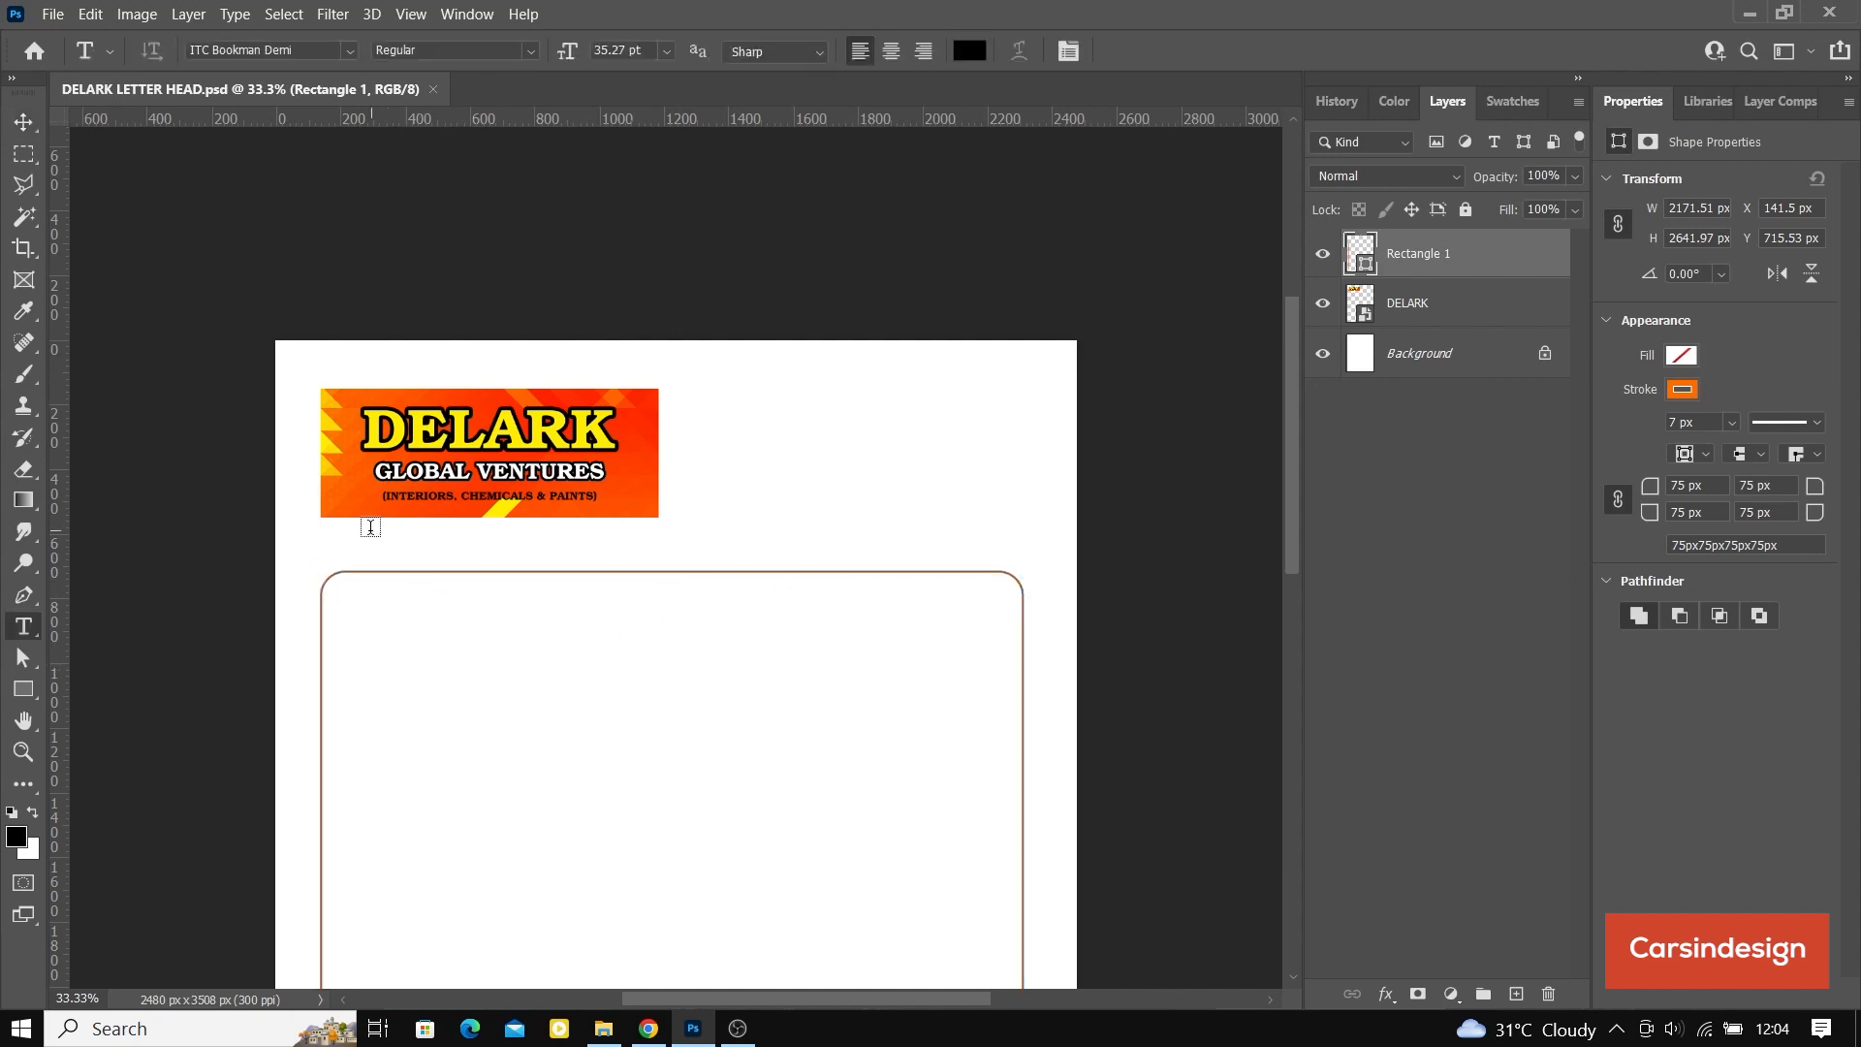
left_click(350, 543)
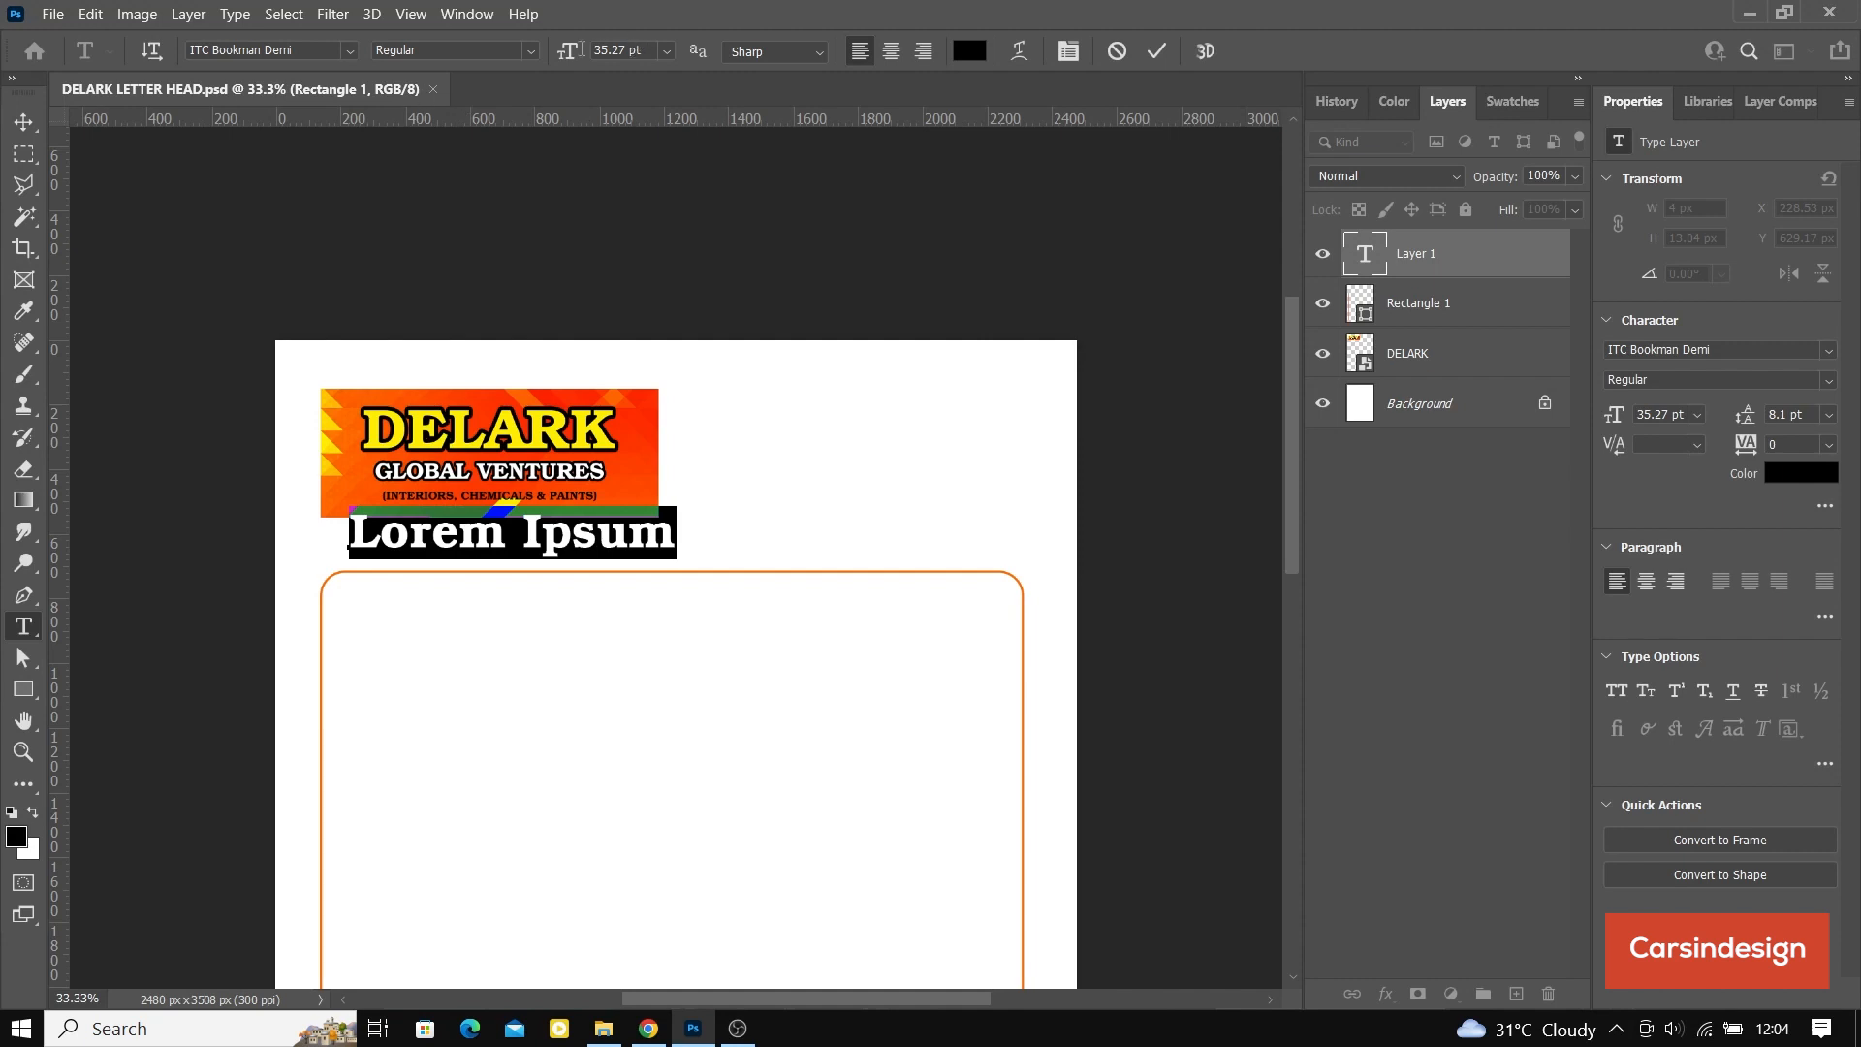
left_click_drag(570, 50, 538, 51)
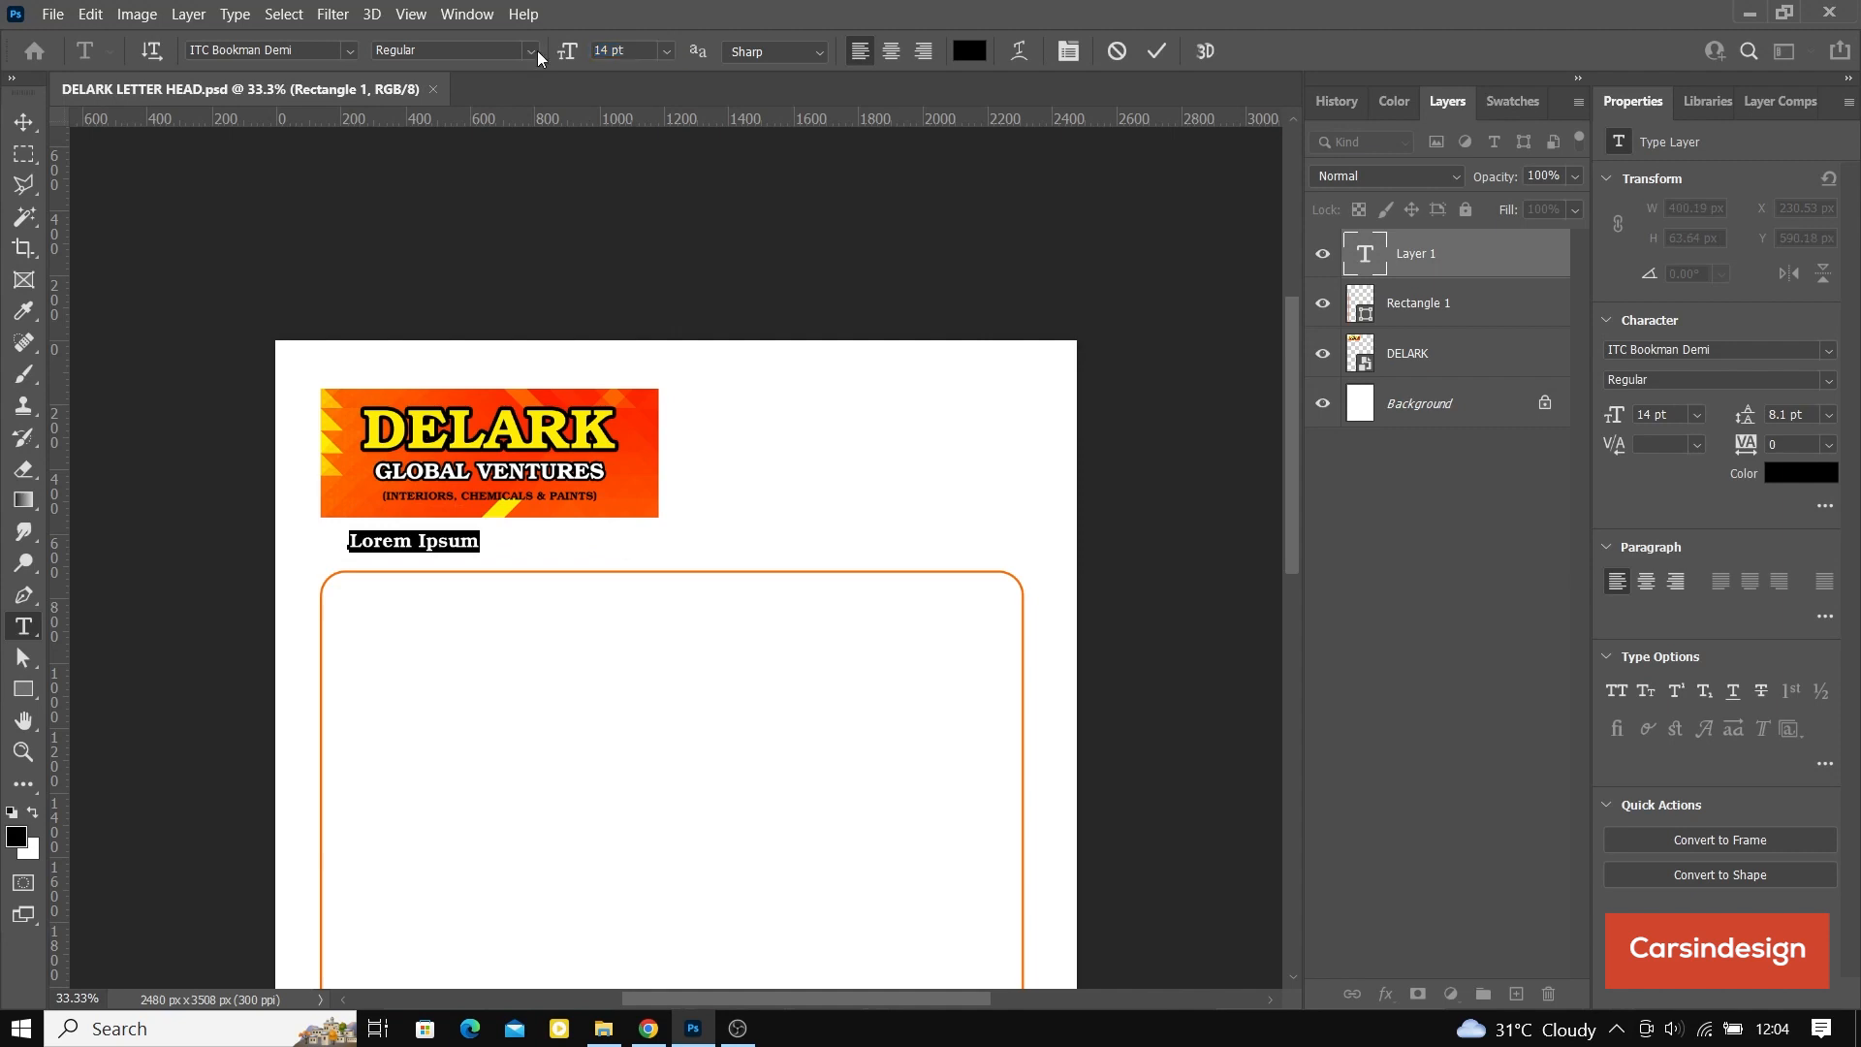
type("dATE")
key("ctrl+a")
key("Caps_Lock")
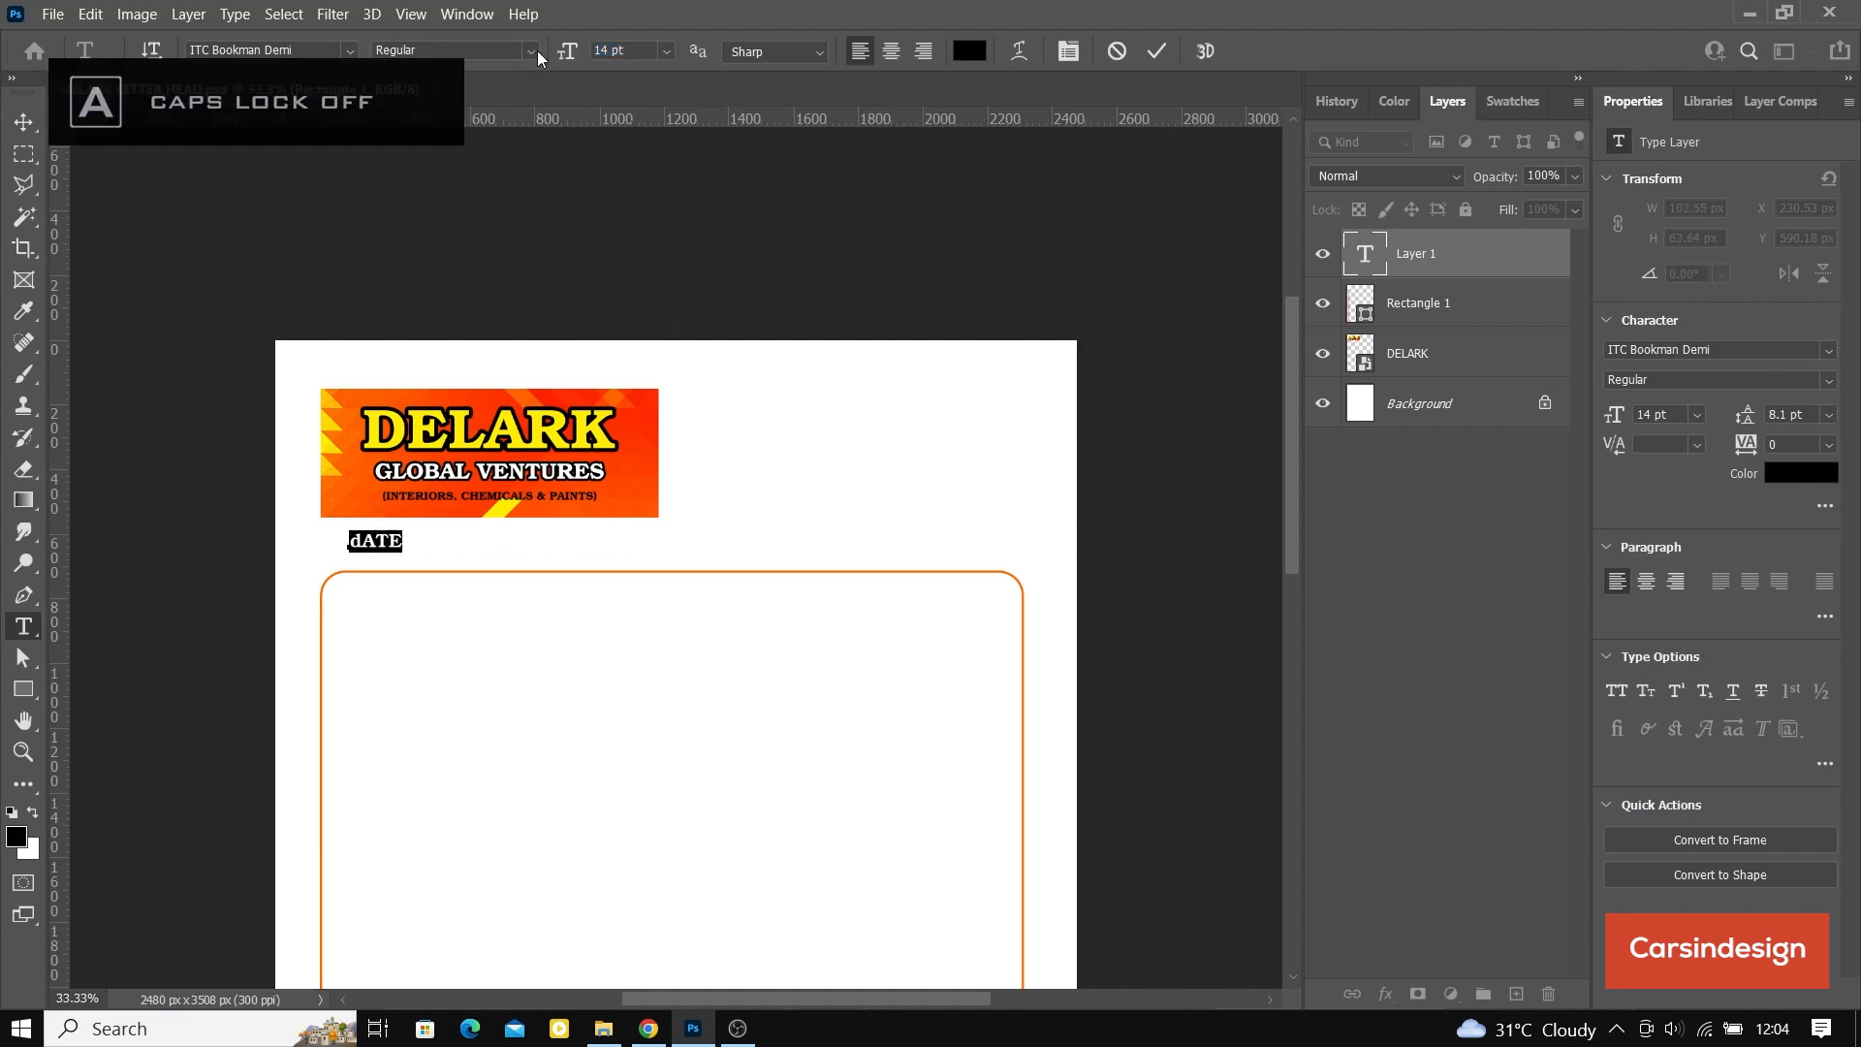
type("Date")
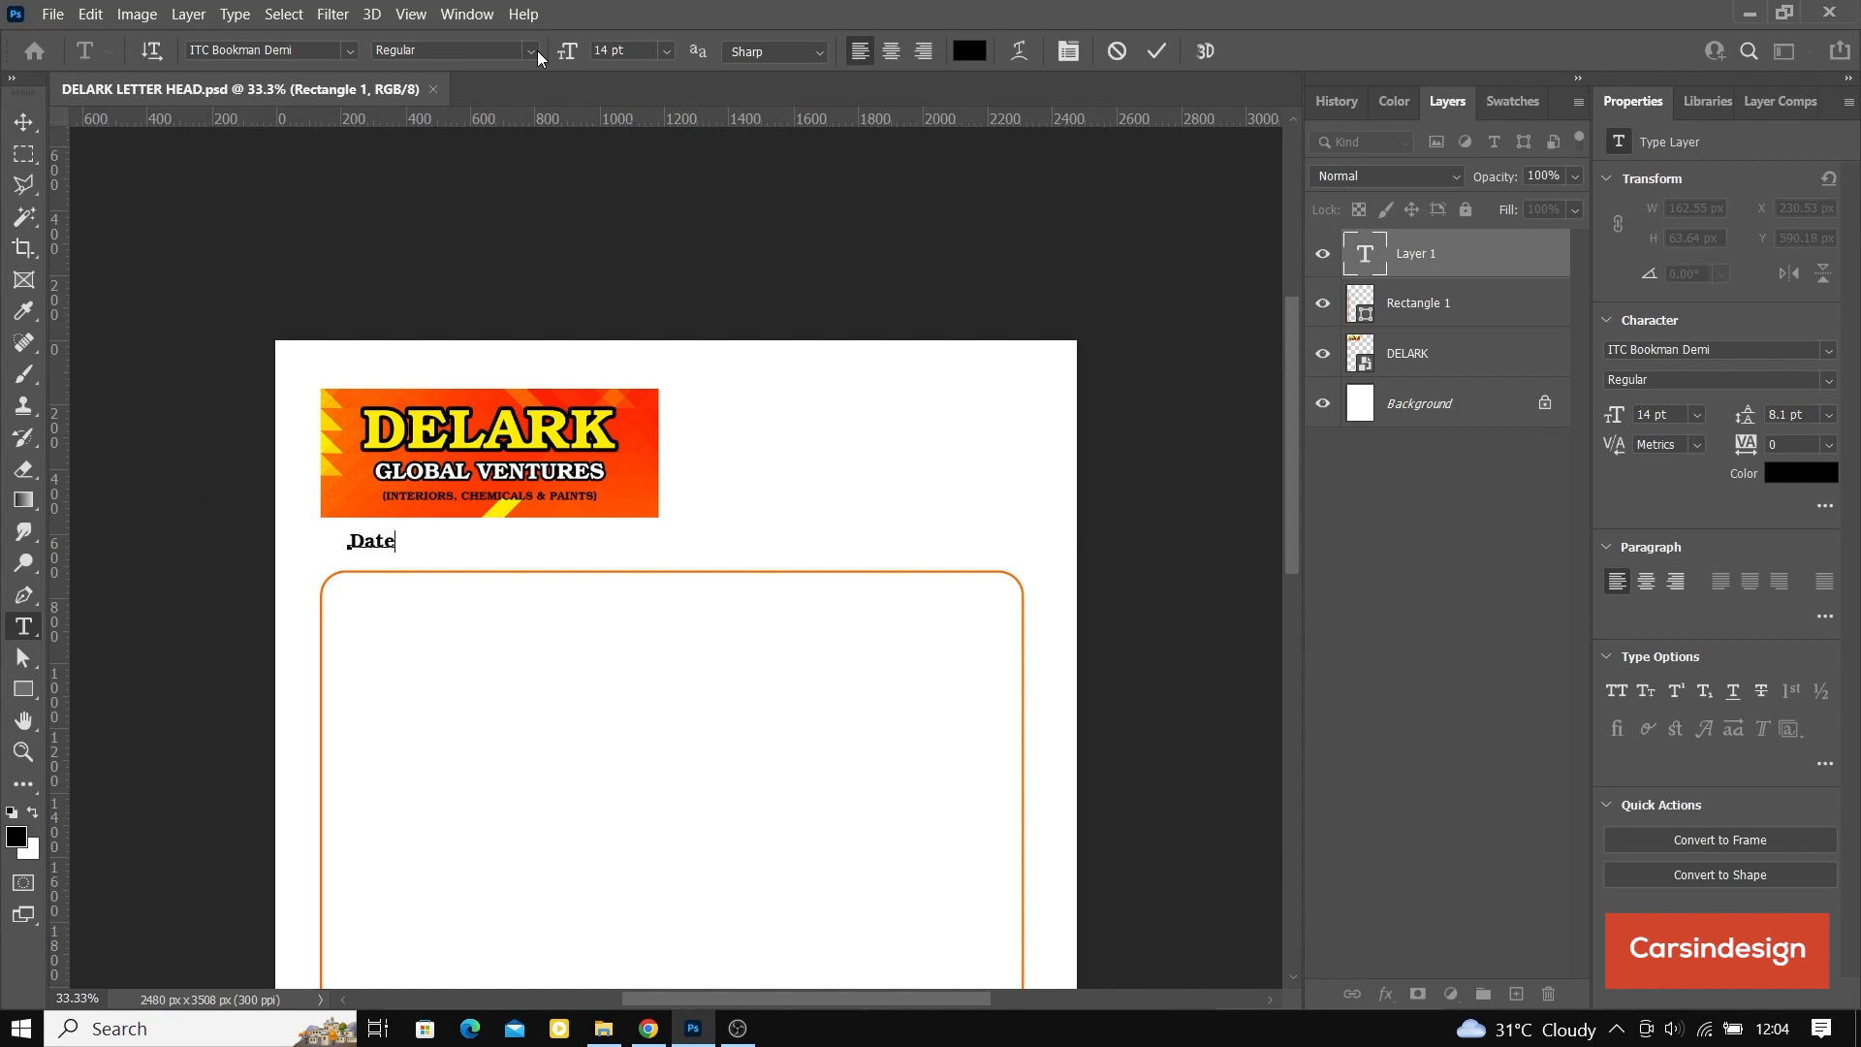
Step: Extend the date line with dotted blanks and the labels "Our ref" and "Your ref", each followed by a dotted blank
type(".................................................Our")
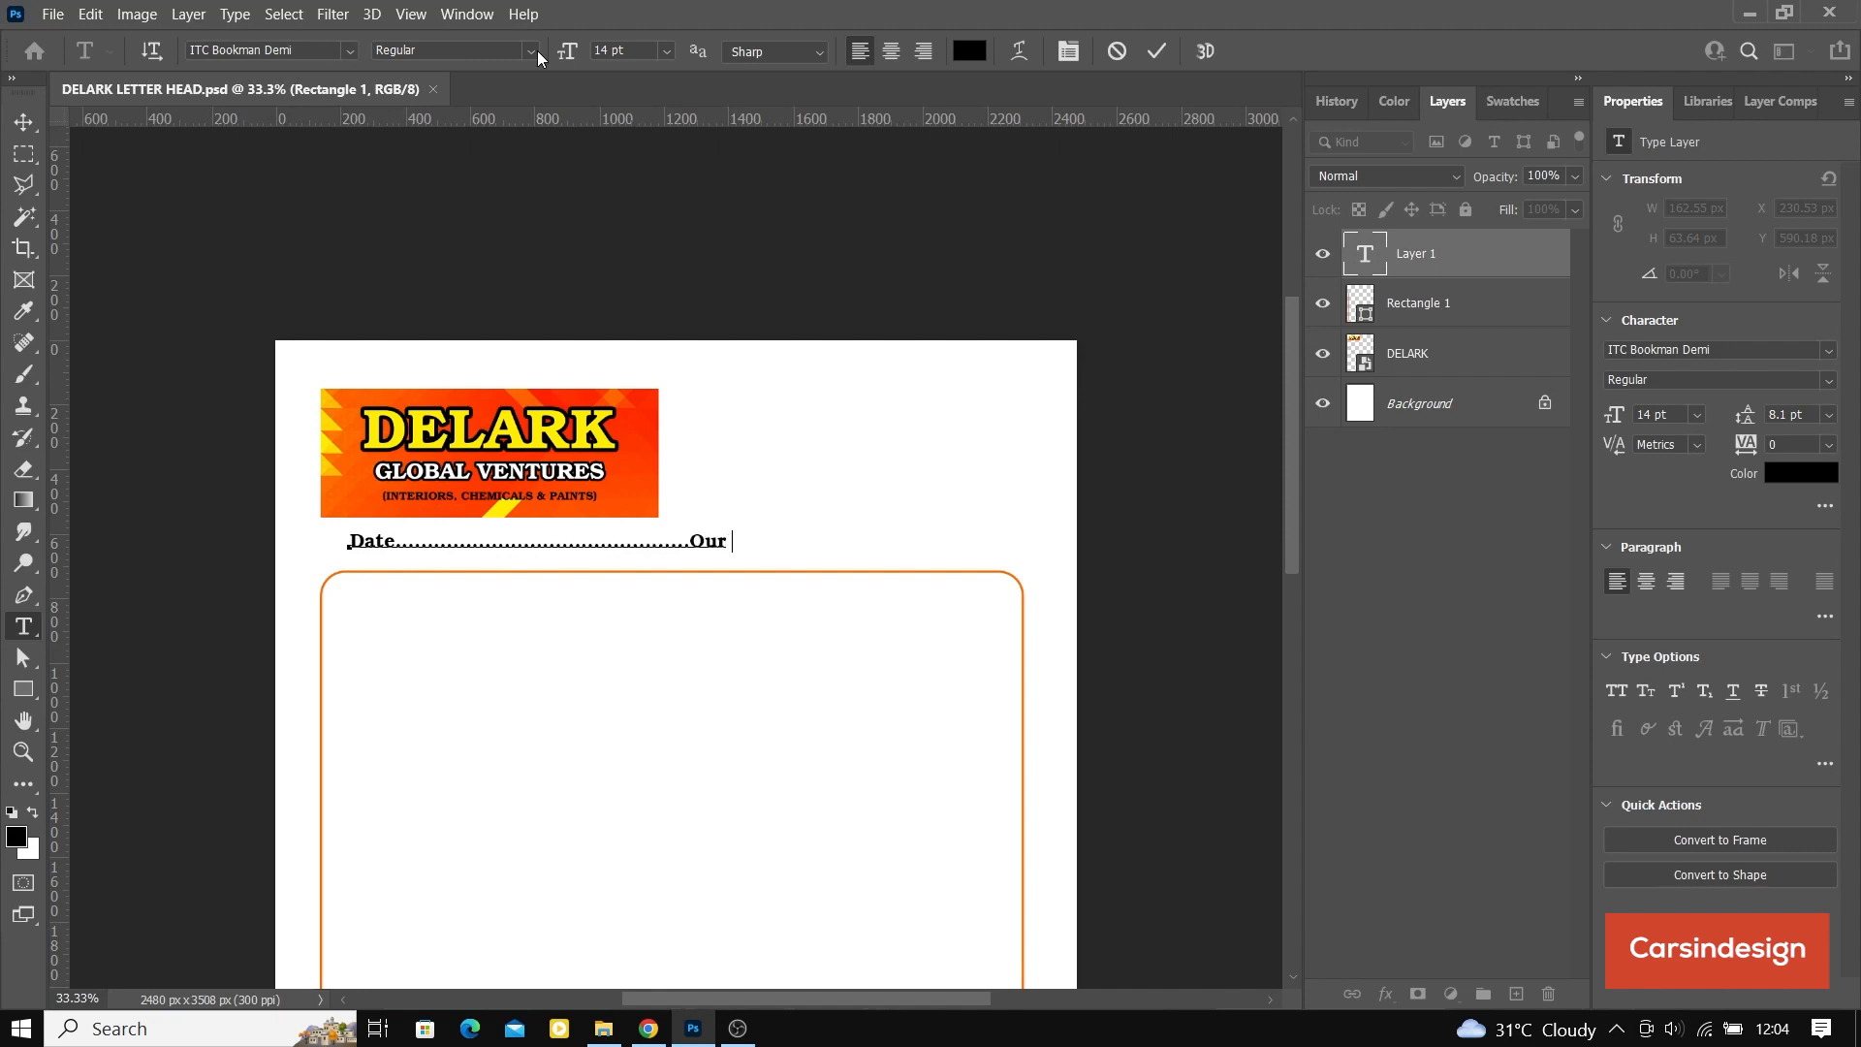
type(" ref...........................Your")
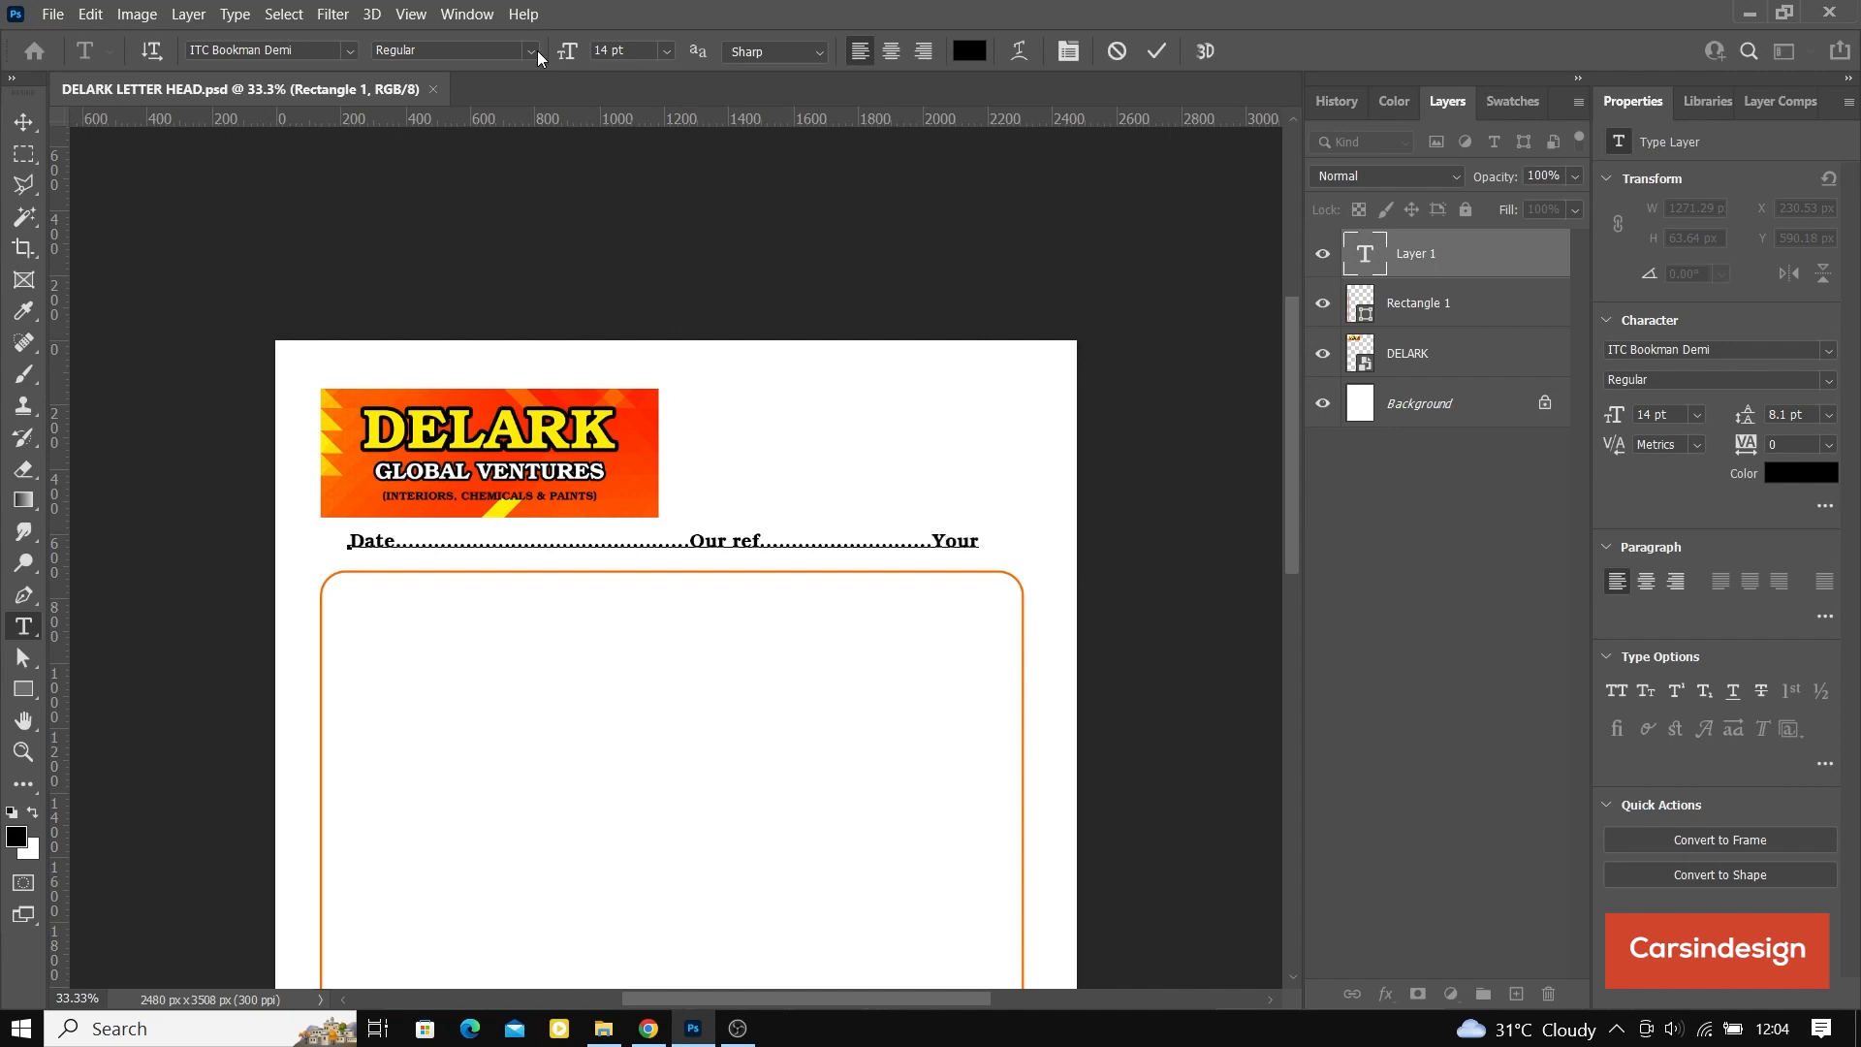
type(" ref...............................")
type("...")
Step: Shorten the dotted blank after "Date" and scale the whole text line to about 80.22% so it ends near the frame's right edge
key("BackSpace")
key("BackSpace")
key("BackSpace")
key("BackSpace")
key("BackSpace")
key("BackSpace")
key("BackSpace")
key("BackSpace")
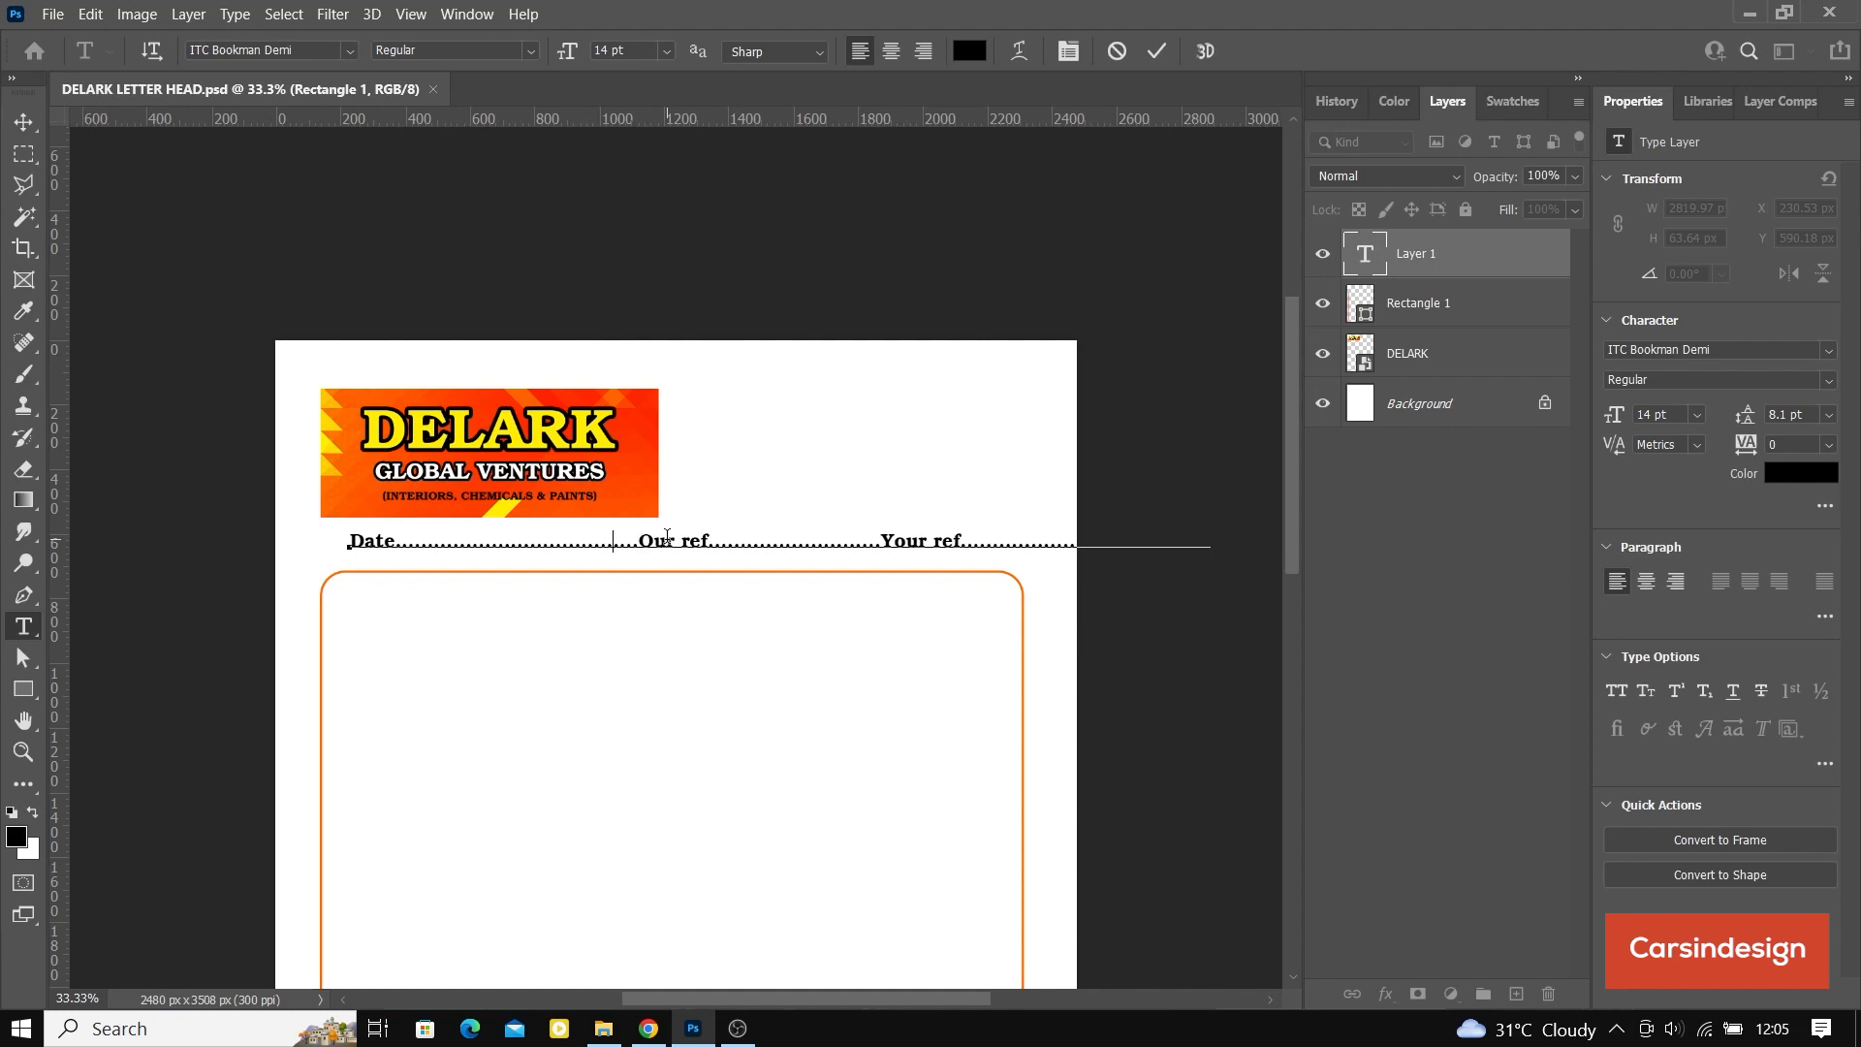
key("BackSpace")
key("BackSpace")
key("BackSpace")
key("BackSpace")
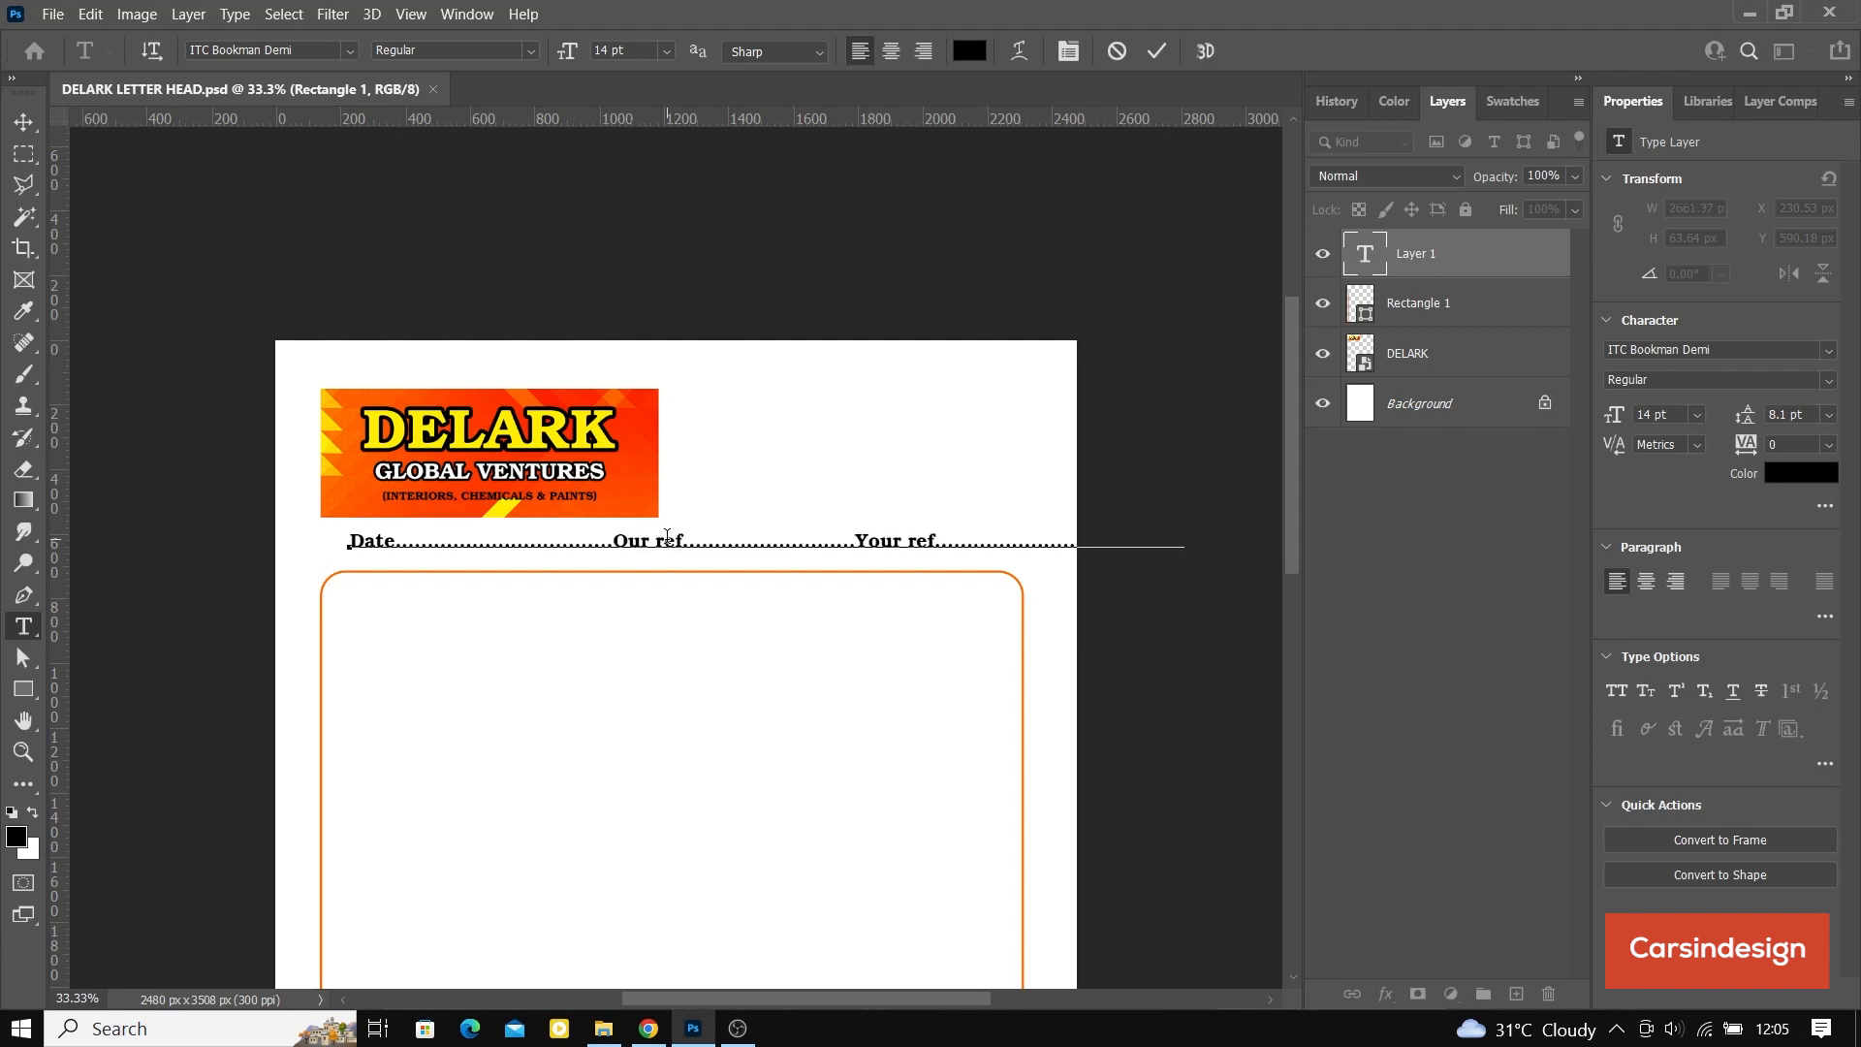
left_click(23, 121)
left_click_drag(1180, 540, 1020, 544)
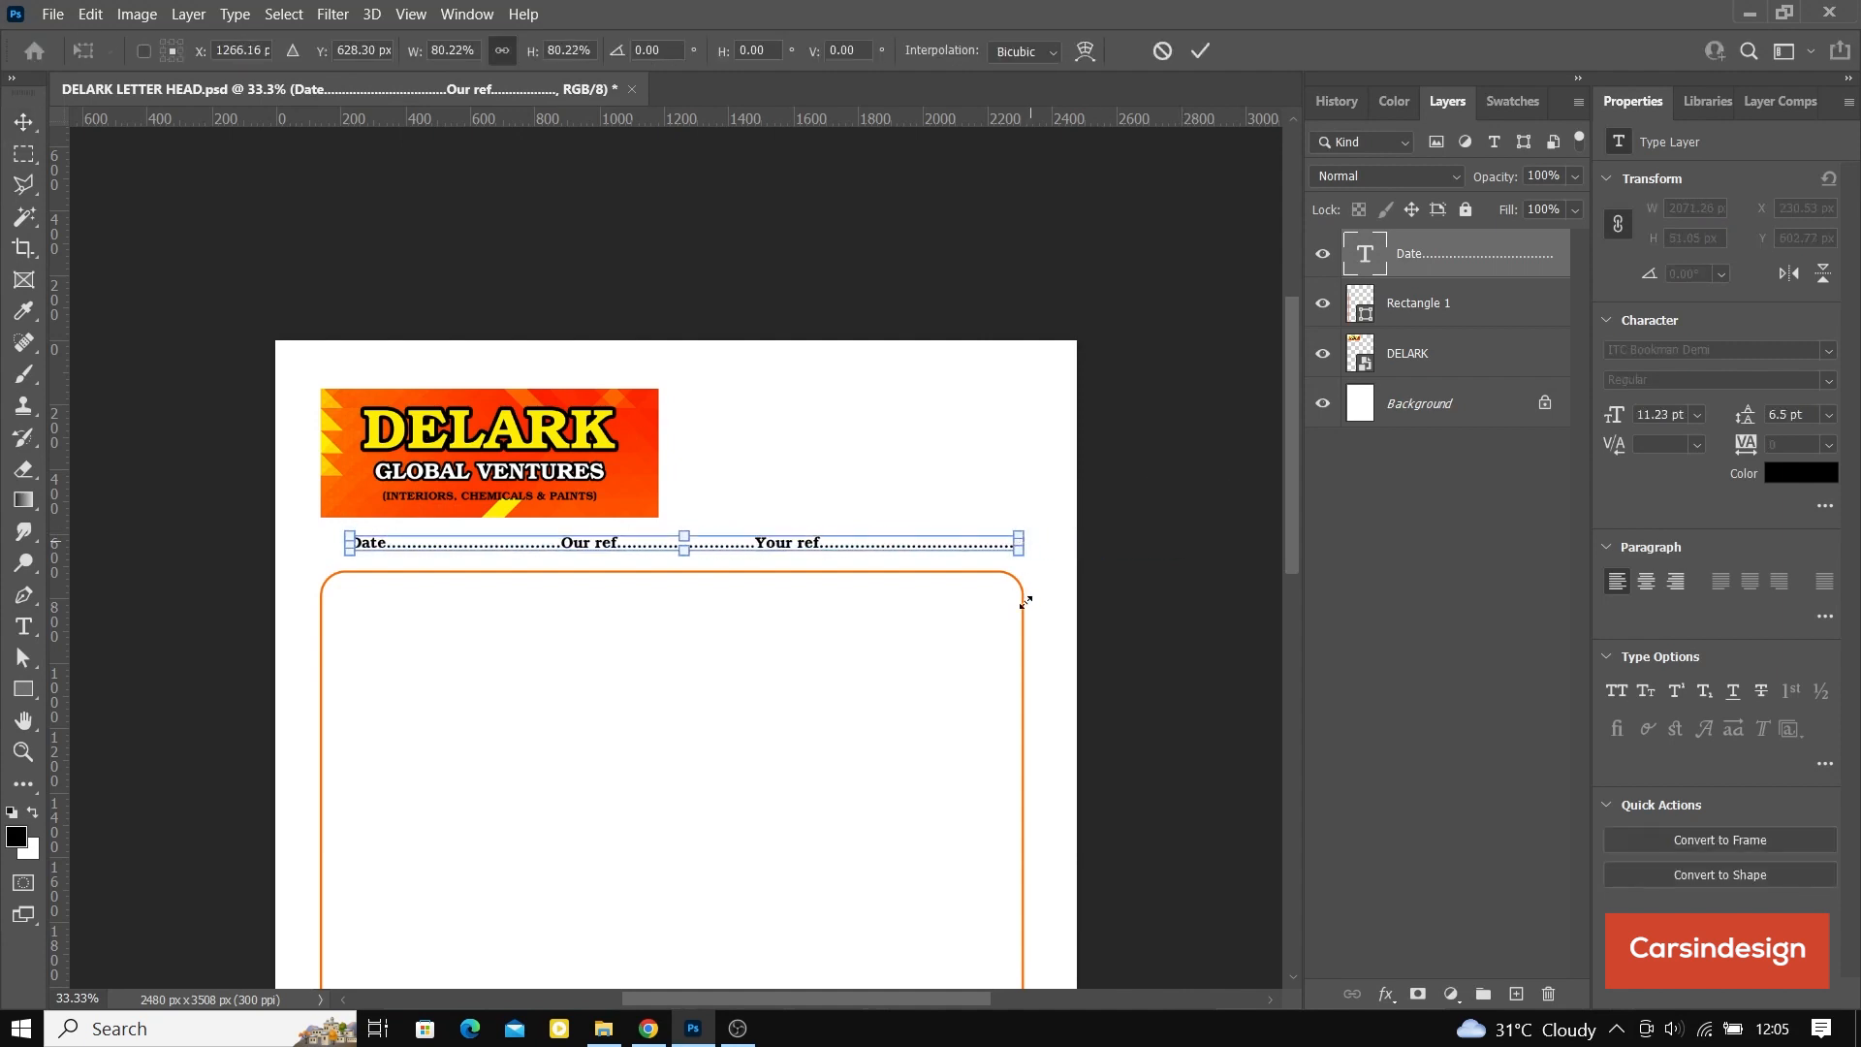
Step: Center the Rectangle 1 frame horizontally on the page background
left_click(1436, 358)
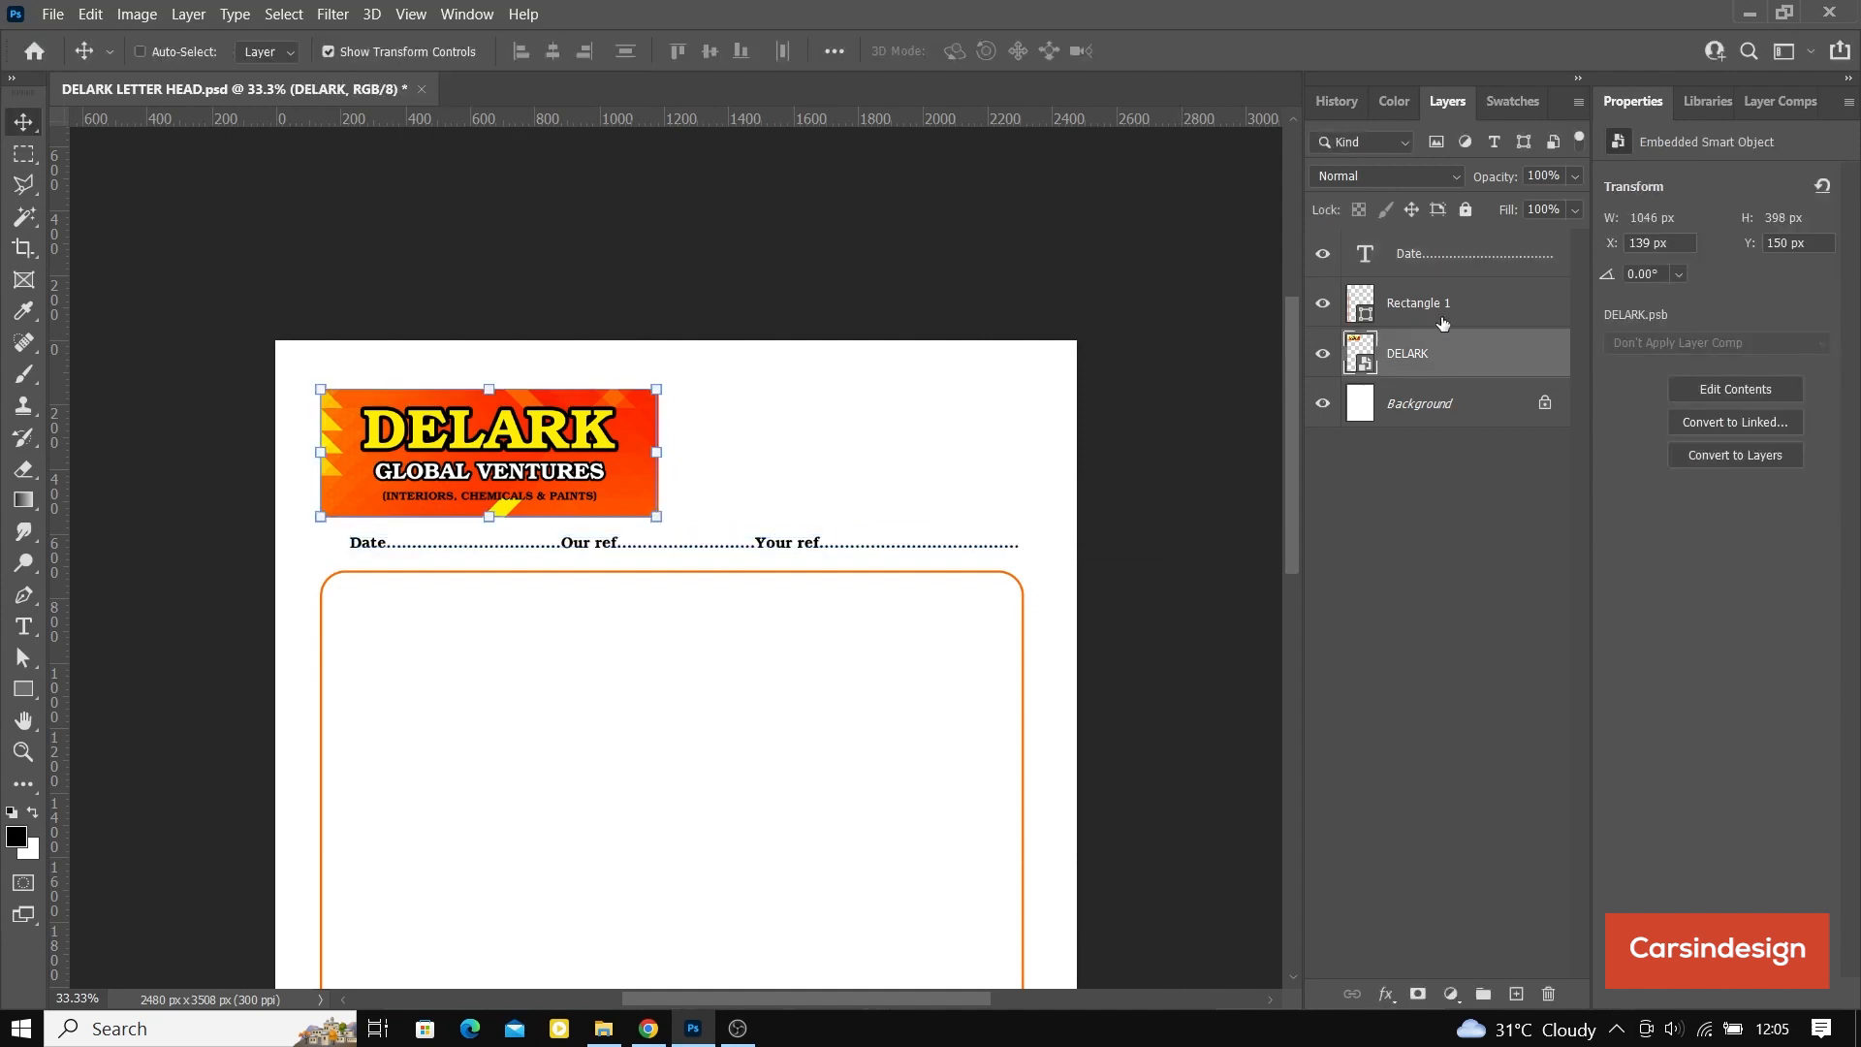
left_click(1442, 318)
left_click(1451, 408, "ctrl")
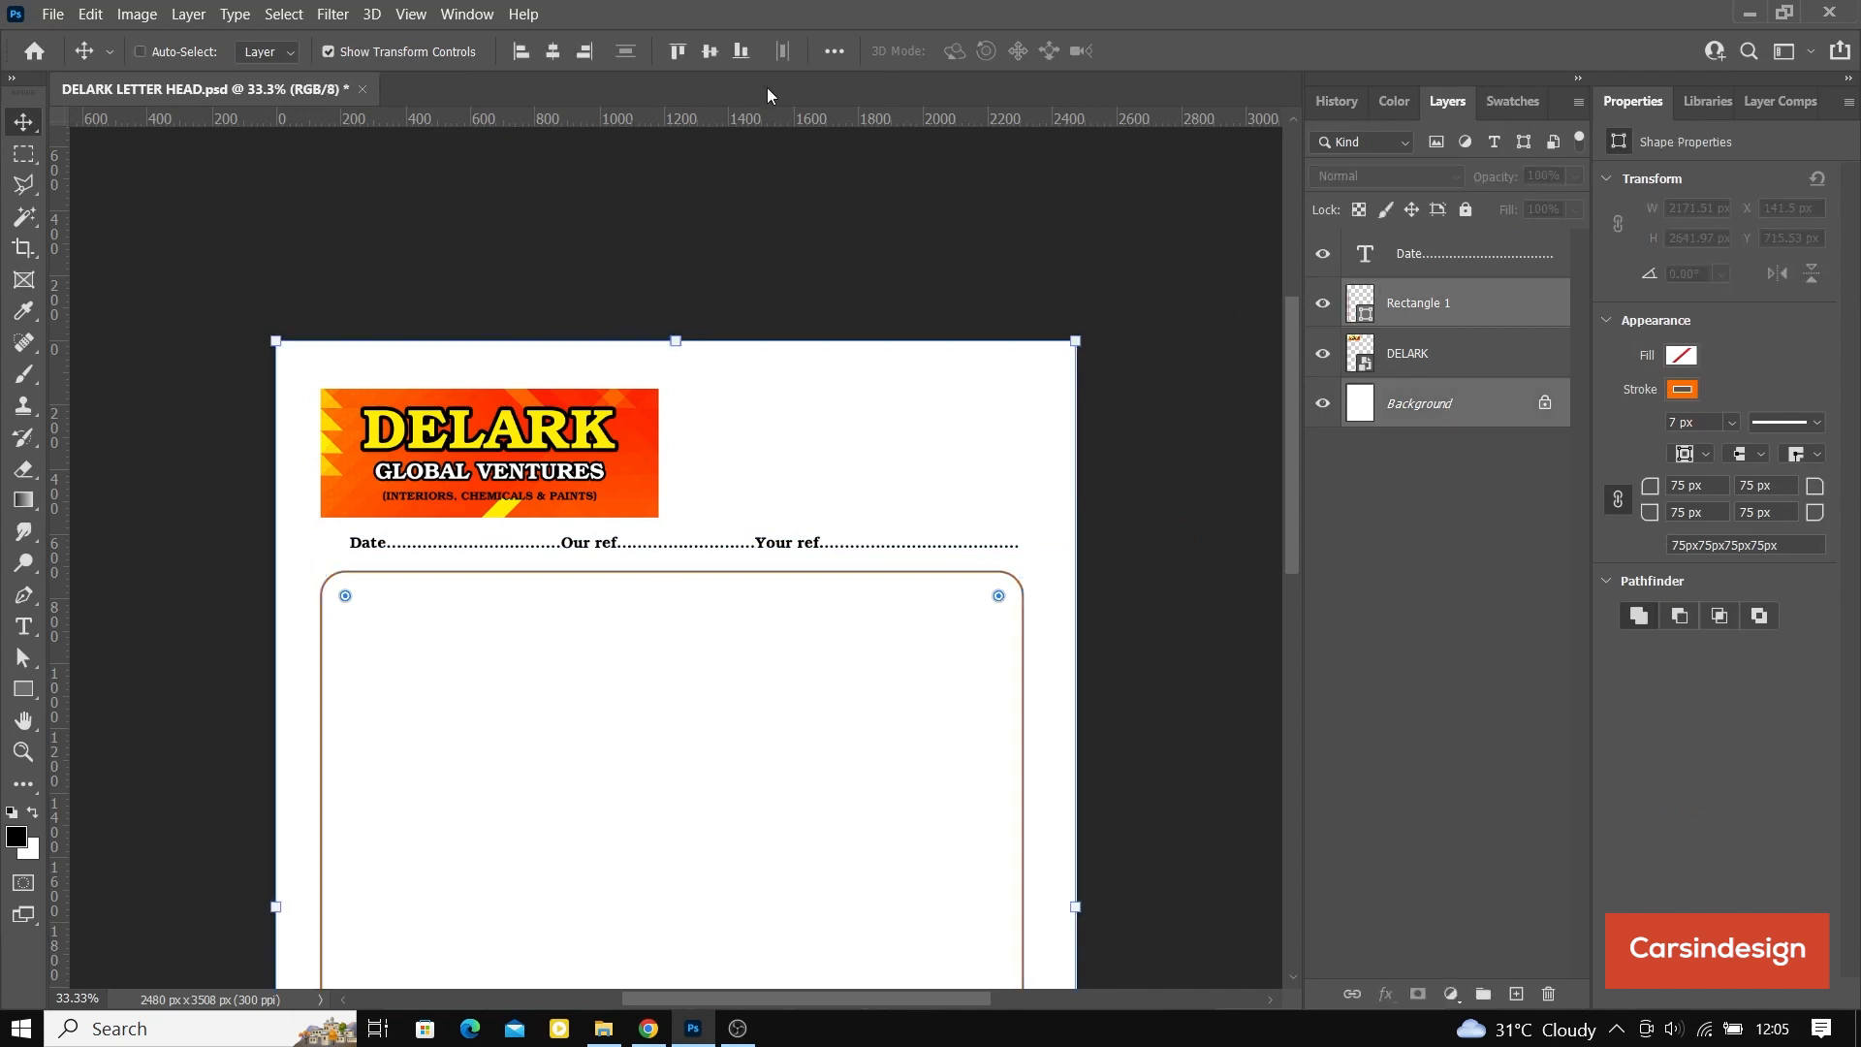
left_click(558, 55)
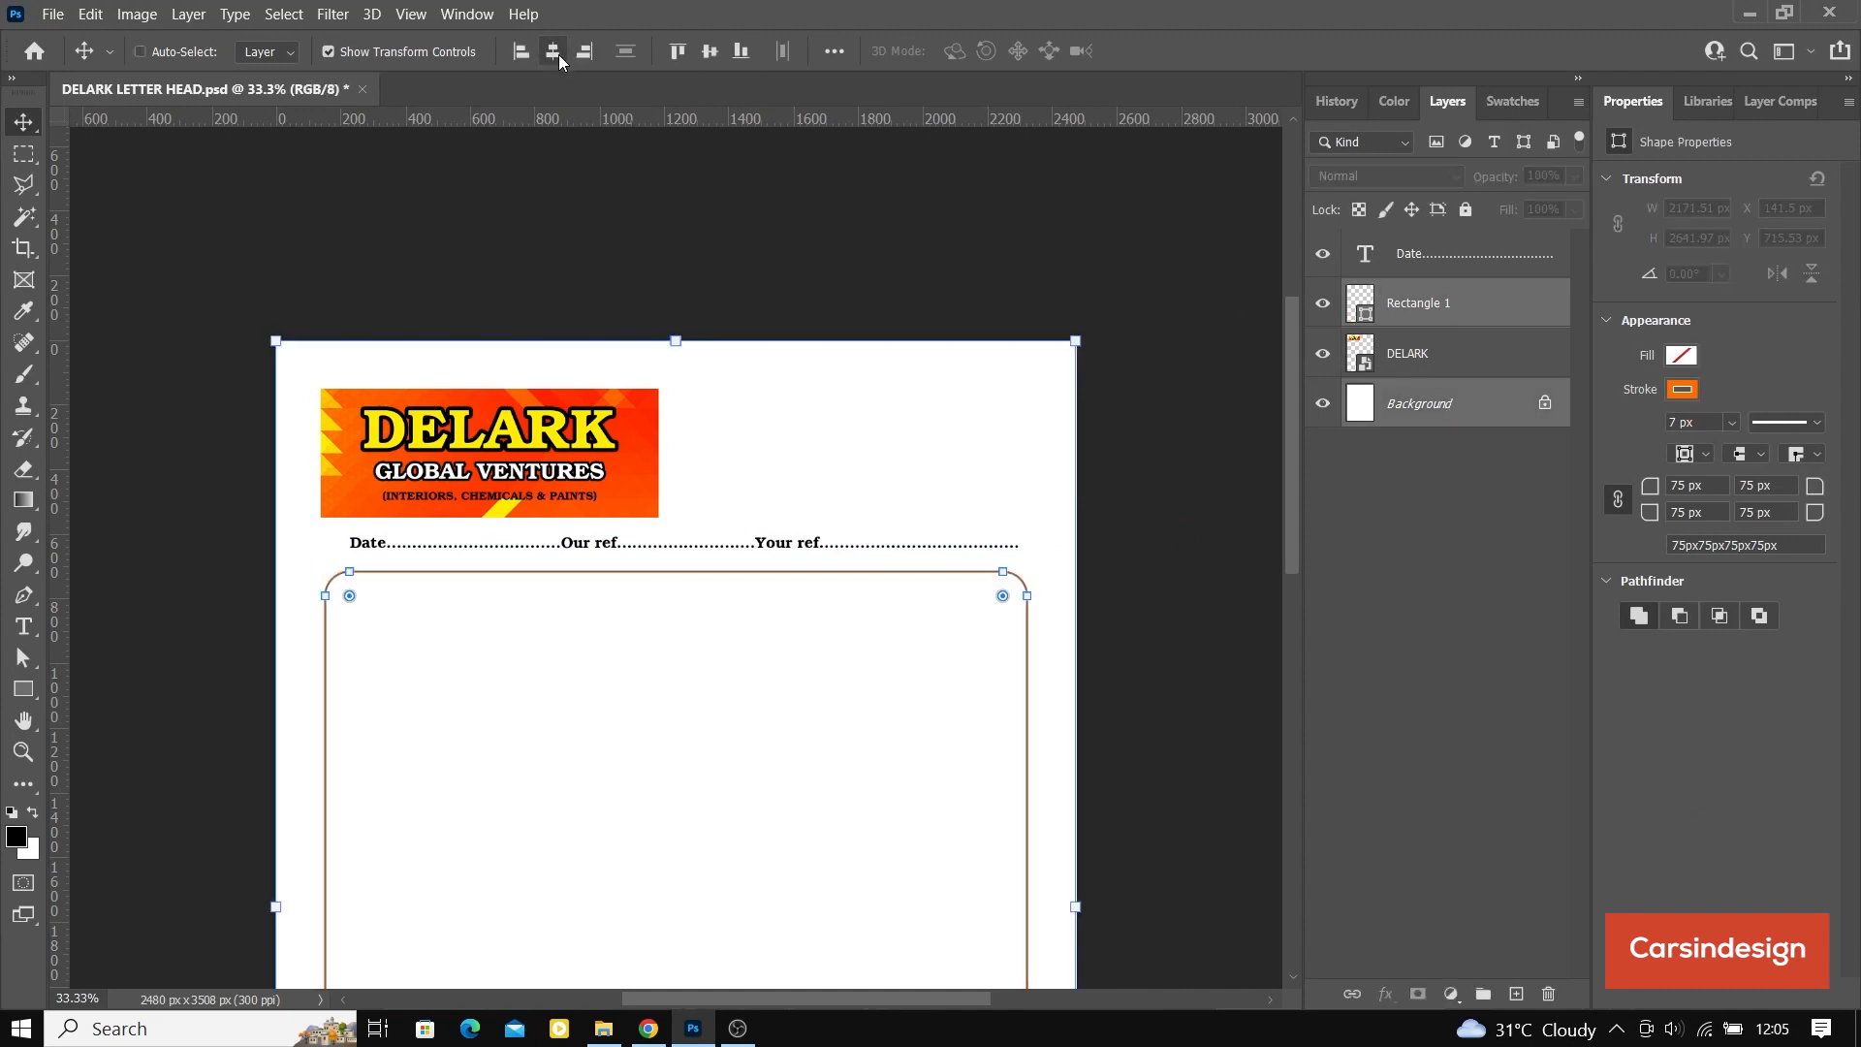
Step: Move the DELARK banner to about X 155, Y 131 px, aligned with the frame's left edge
left_click(1415, 355)
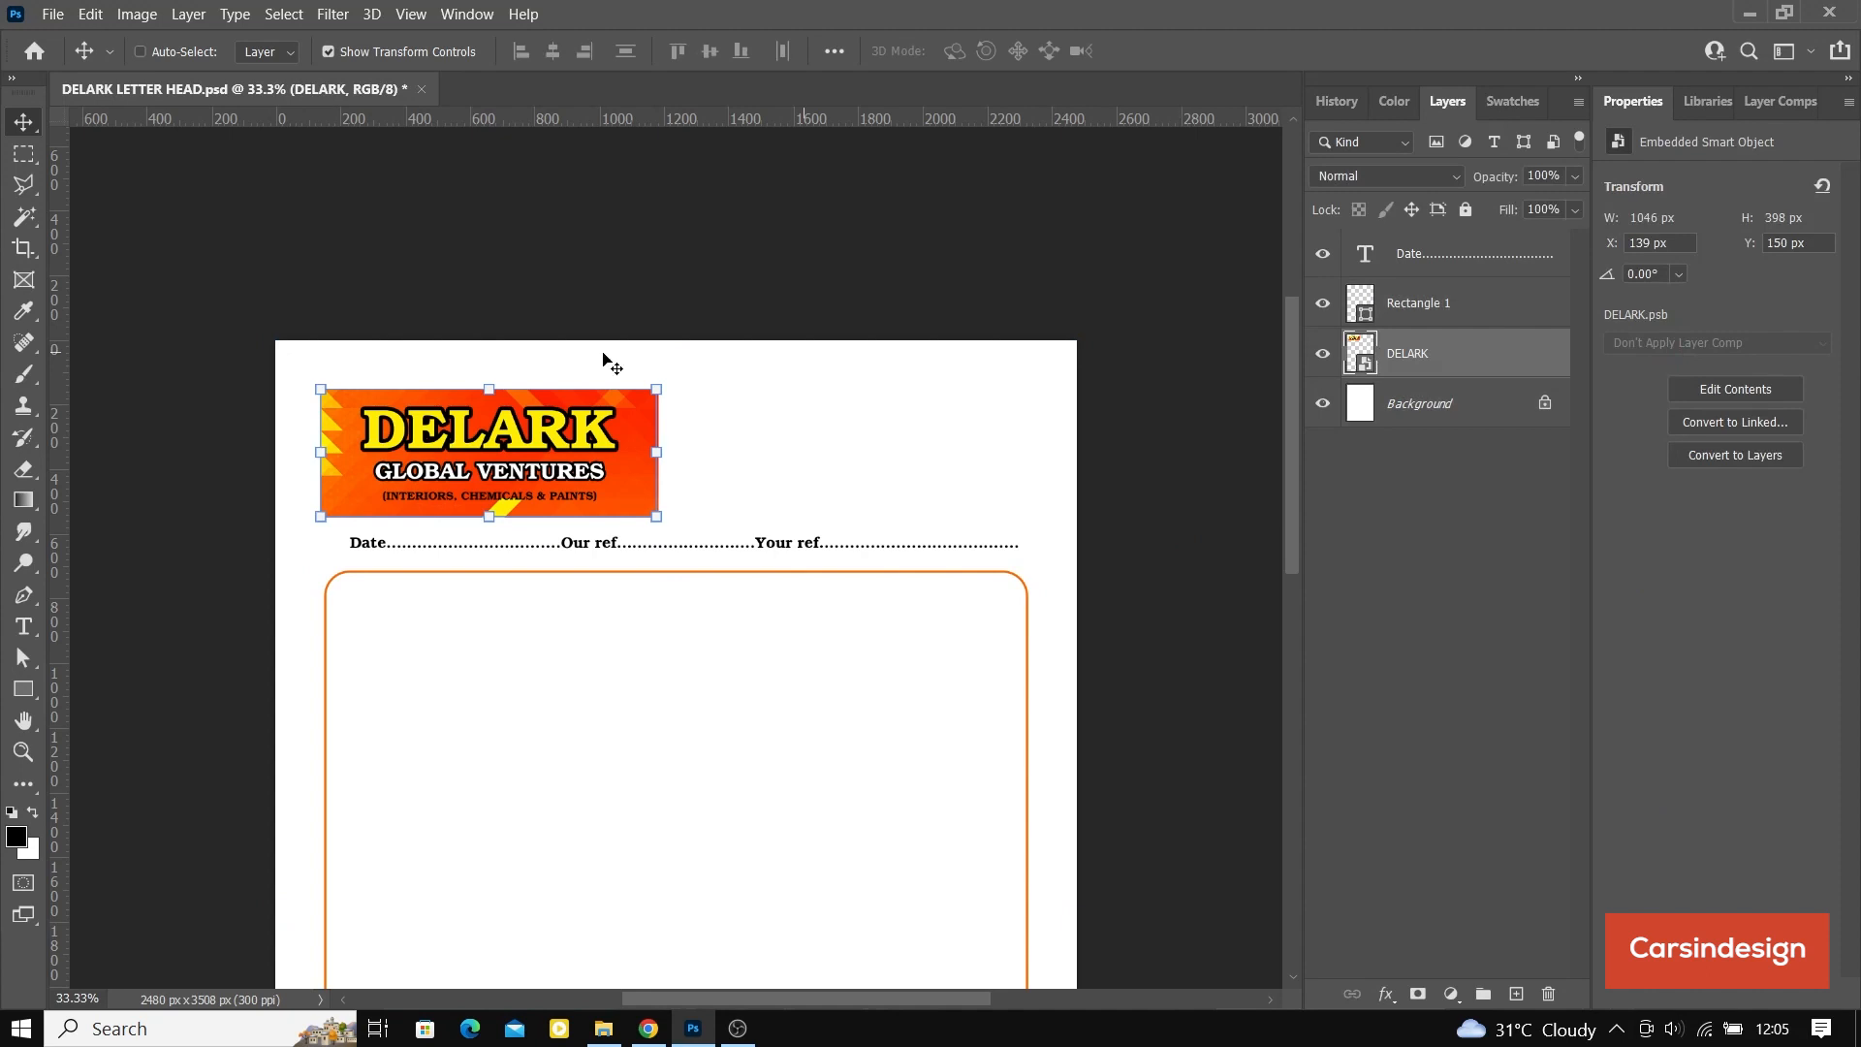
left_click_drag(438, 457, 443, 454)
key("Up")
key("Up")
key("Up")
key("Up")
key("Up")
key("Up")
key("Up")
key("Up")
key("Up")
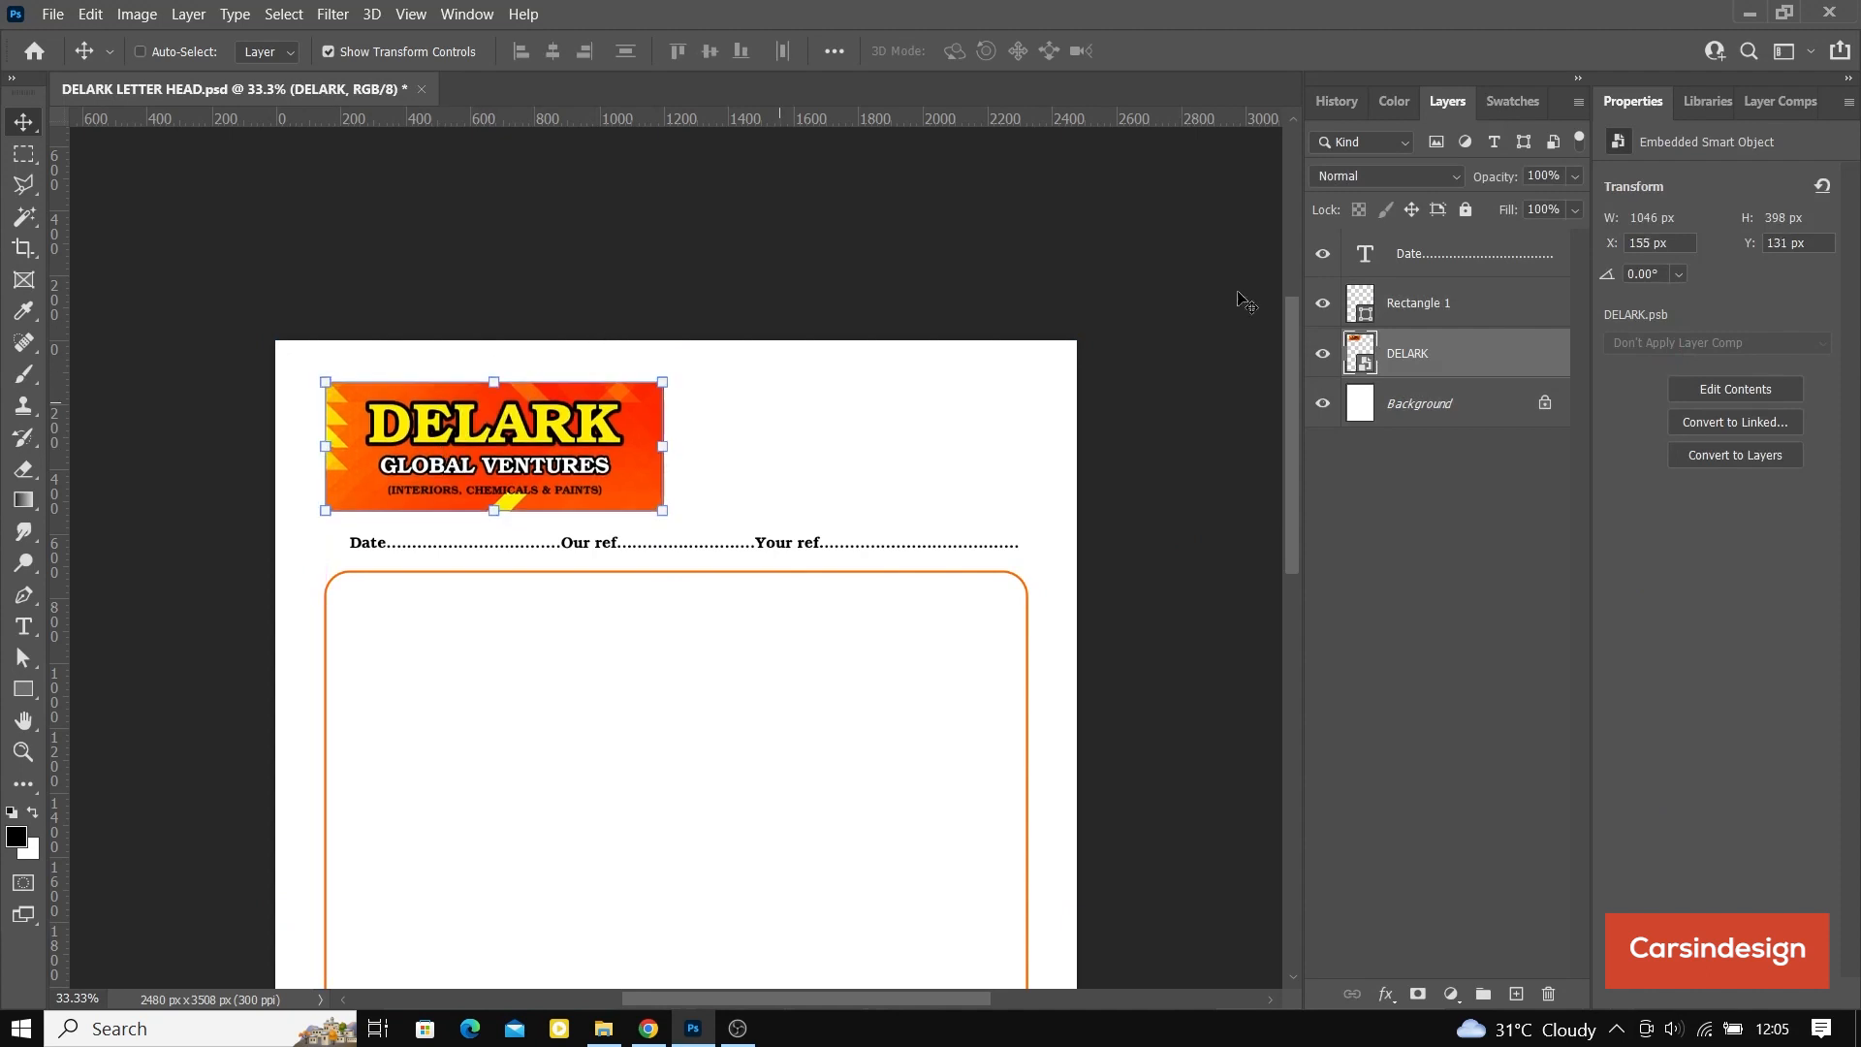
Step: Move the date and reference line just above the frame, centered over it, at about X 207, Y 655 px
left_click(1425, 264)
left_click_drag(614, 552, 577, 561)
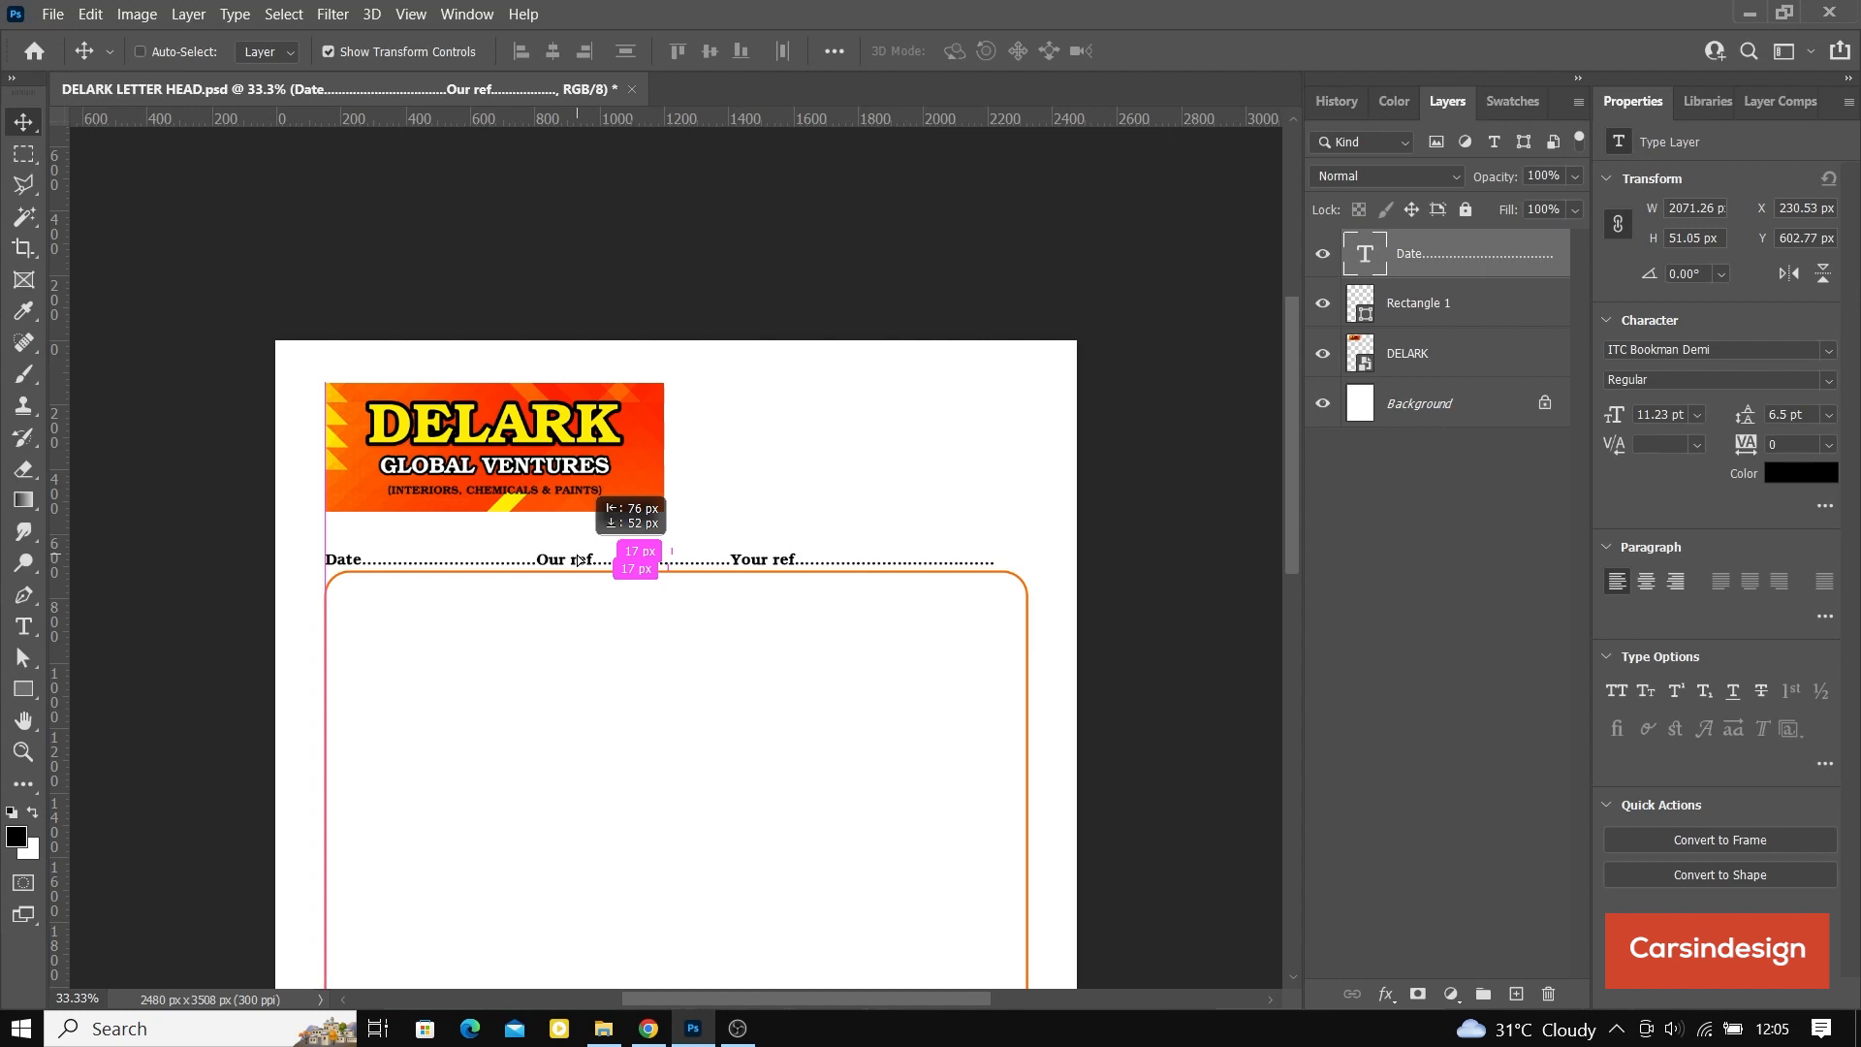
left_click_drag(577, 560, 577, 560)
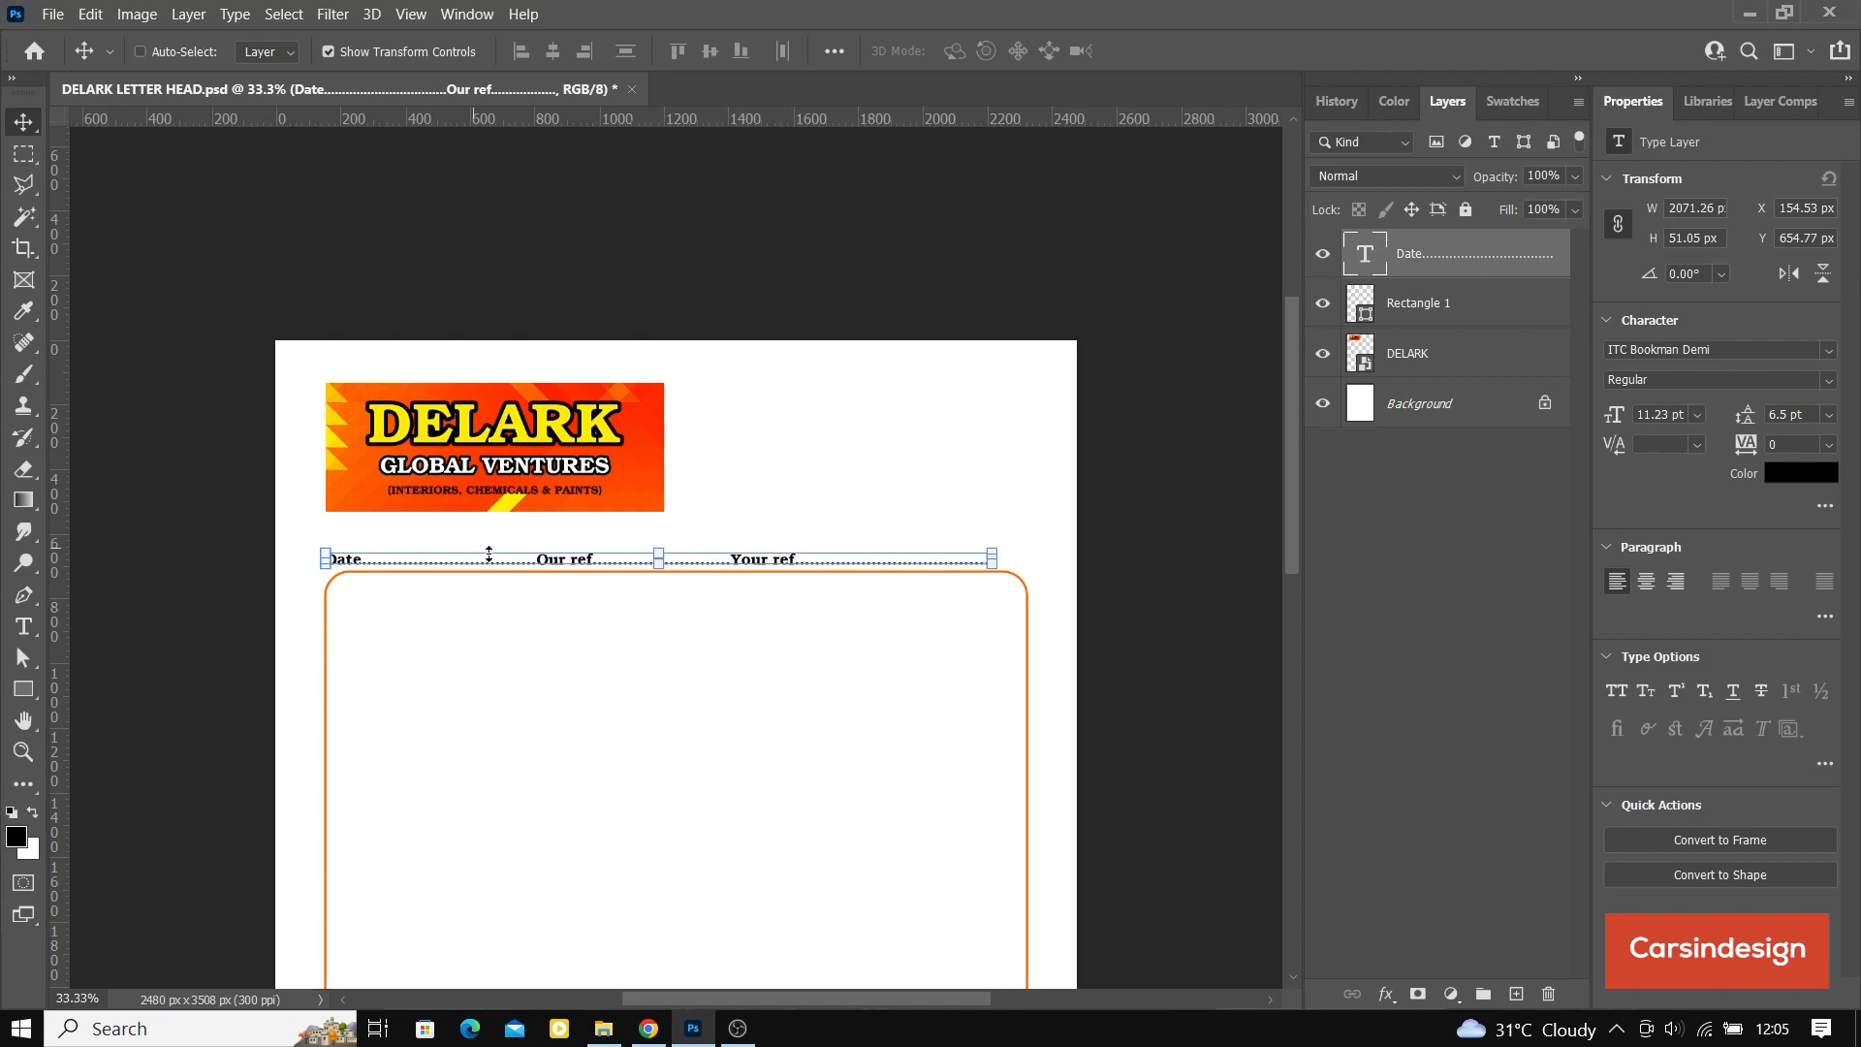
left_click_drag(543, 561, 551, 567)
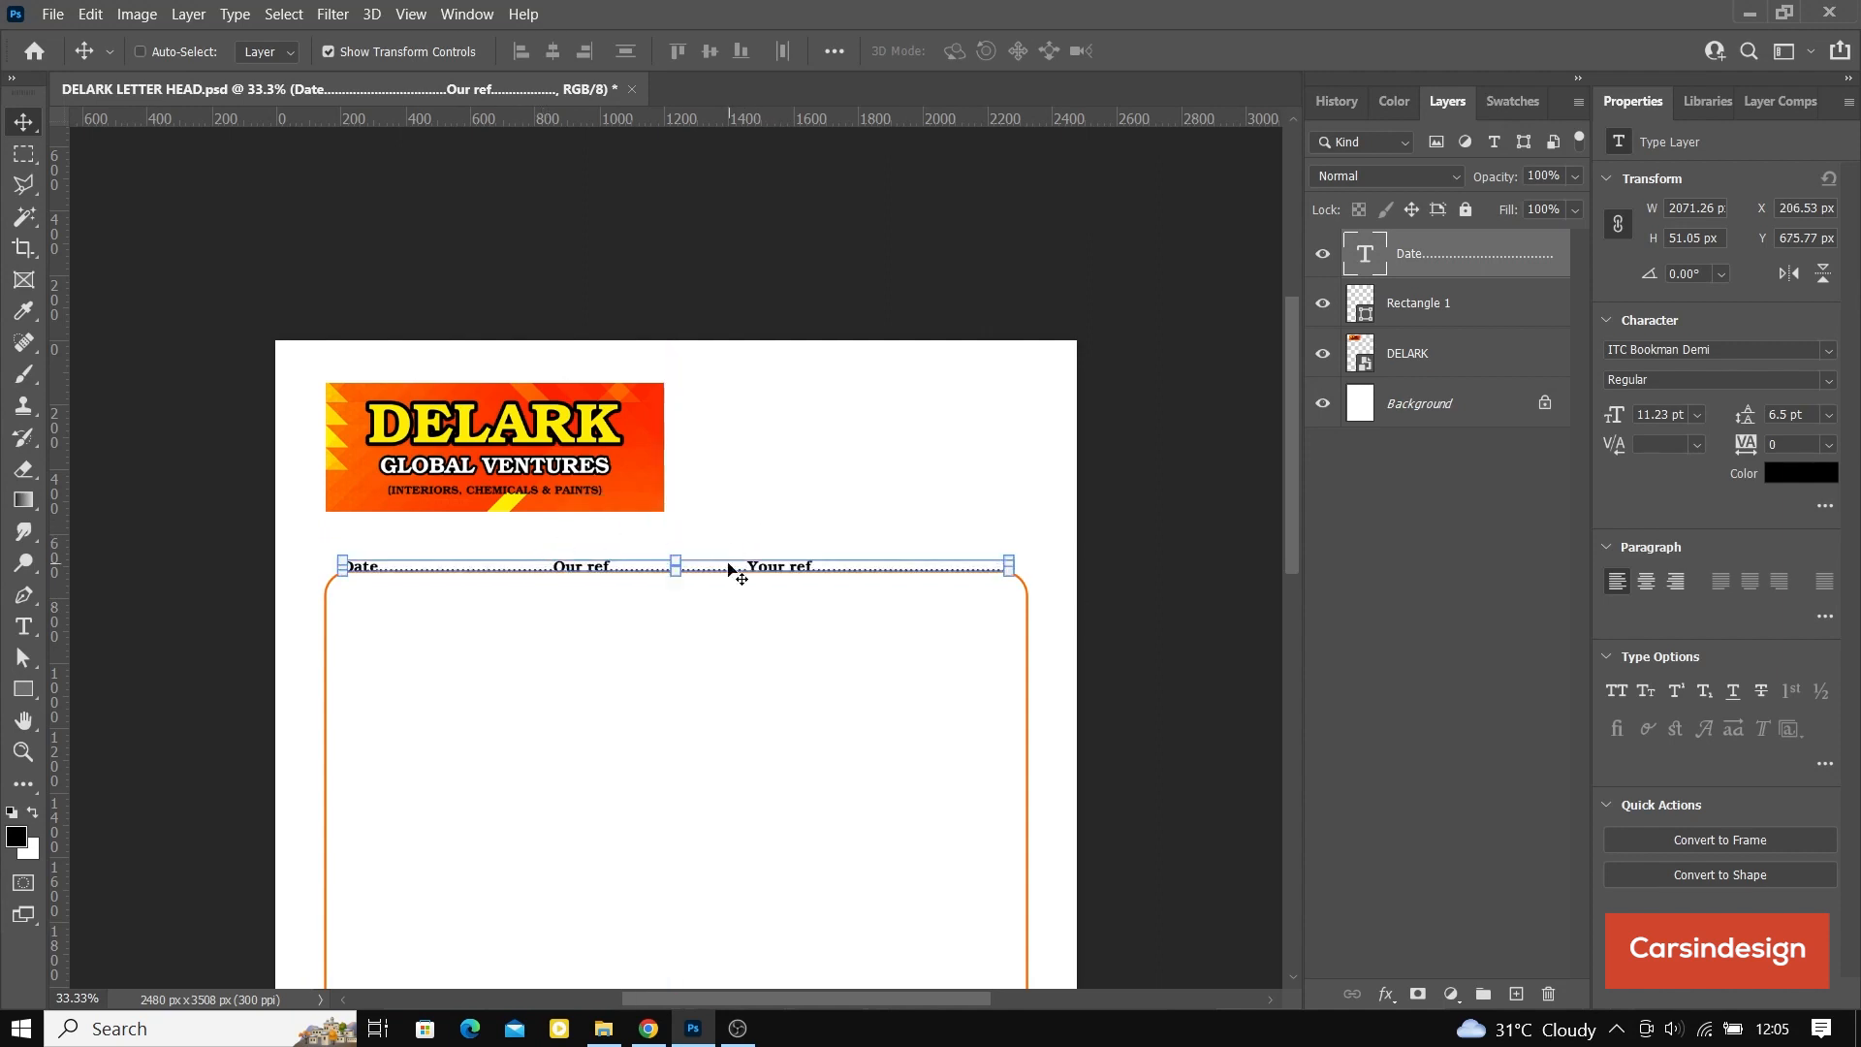
key("shift+Up")
key("shift+Up")
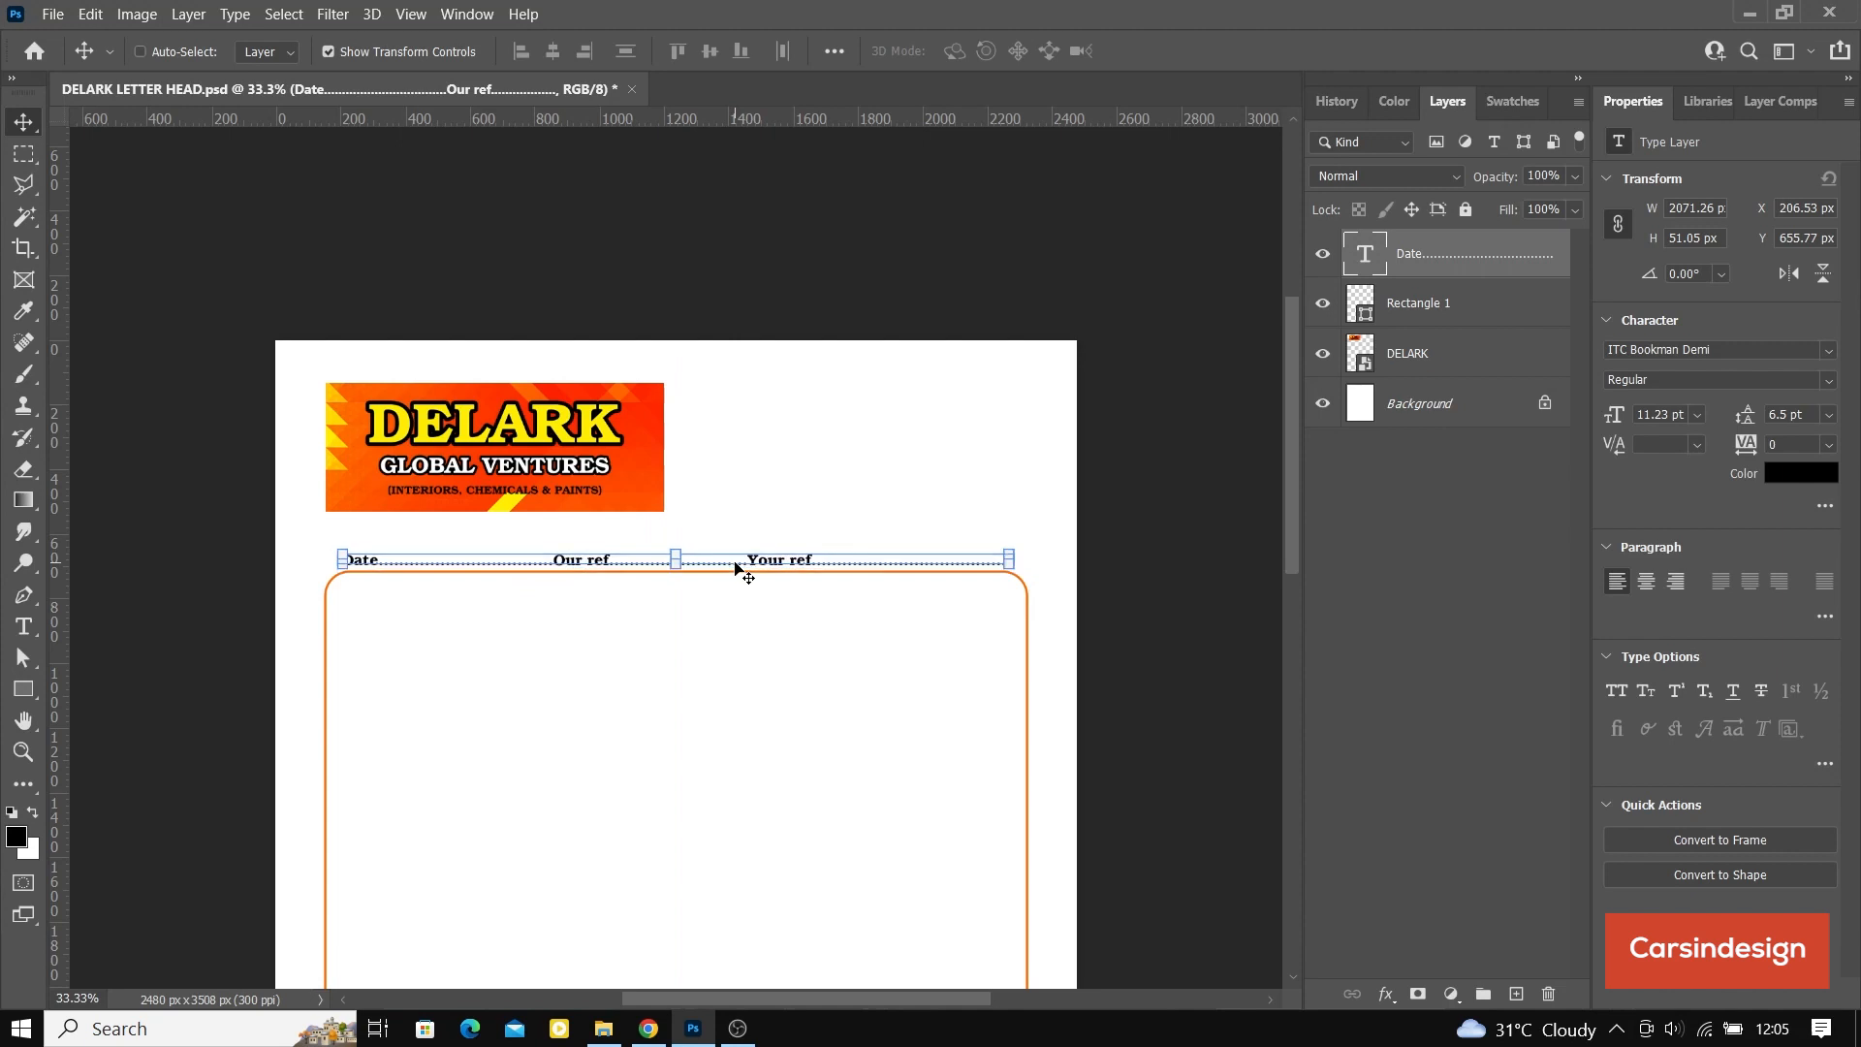
key("Up")
key("Up")
key("Up")
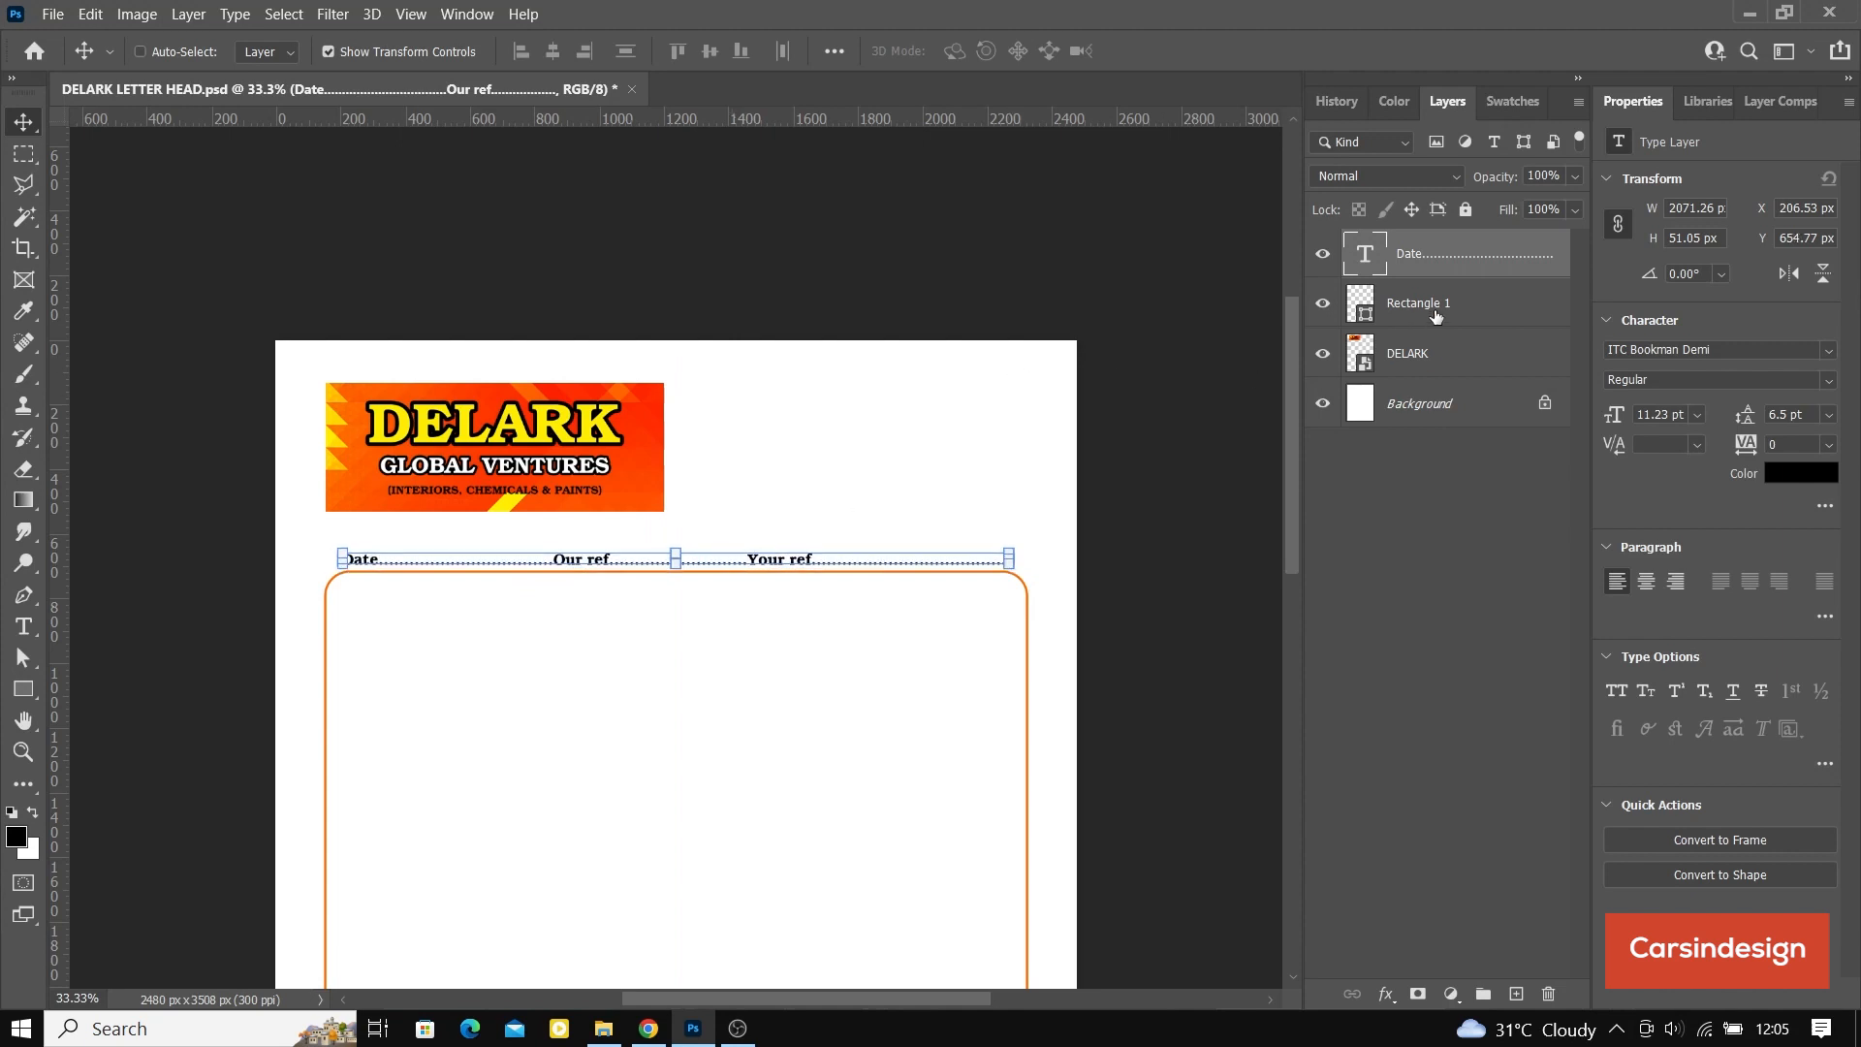
Step: Move the DELARK banner to about X 207, Y 162 px, aligned with the start of the date line, and save the document
left_click(434, 436, "ctrl")
left_click_drag(434, 436, 450, 435)
key("shift+Down")
key("shift+Down")
key("shift+Down")
key("Down")
key("Down")
key("Down")
key("Down")
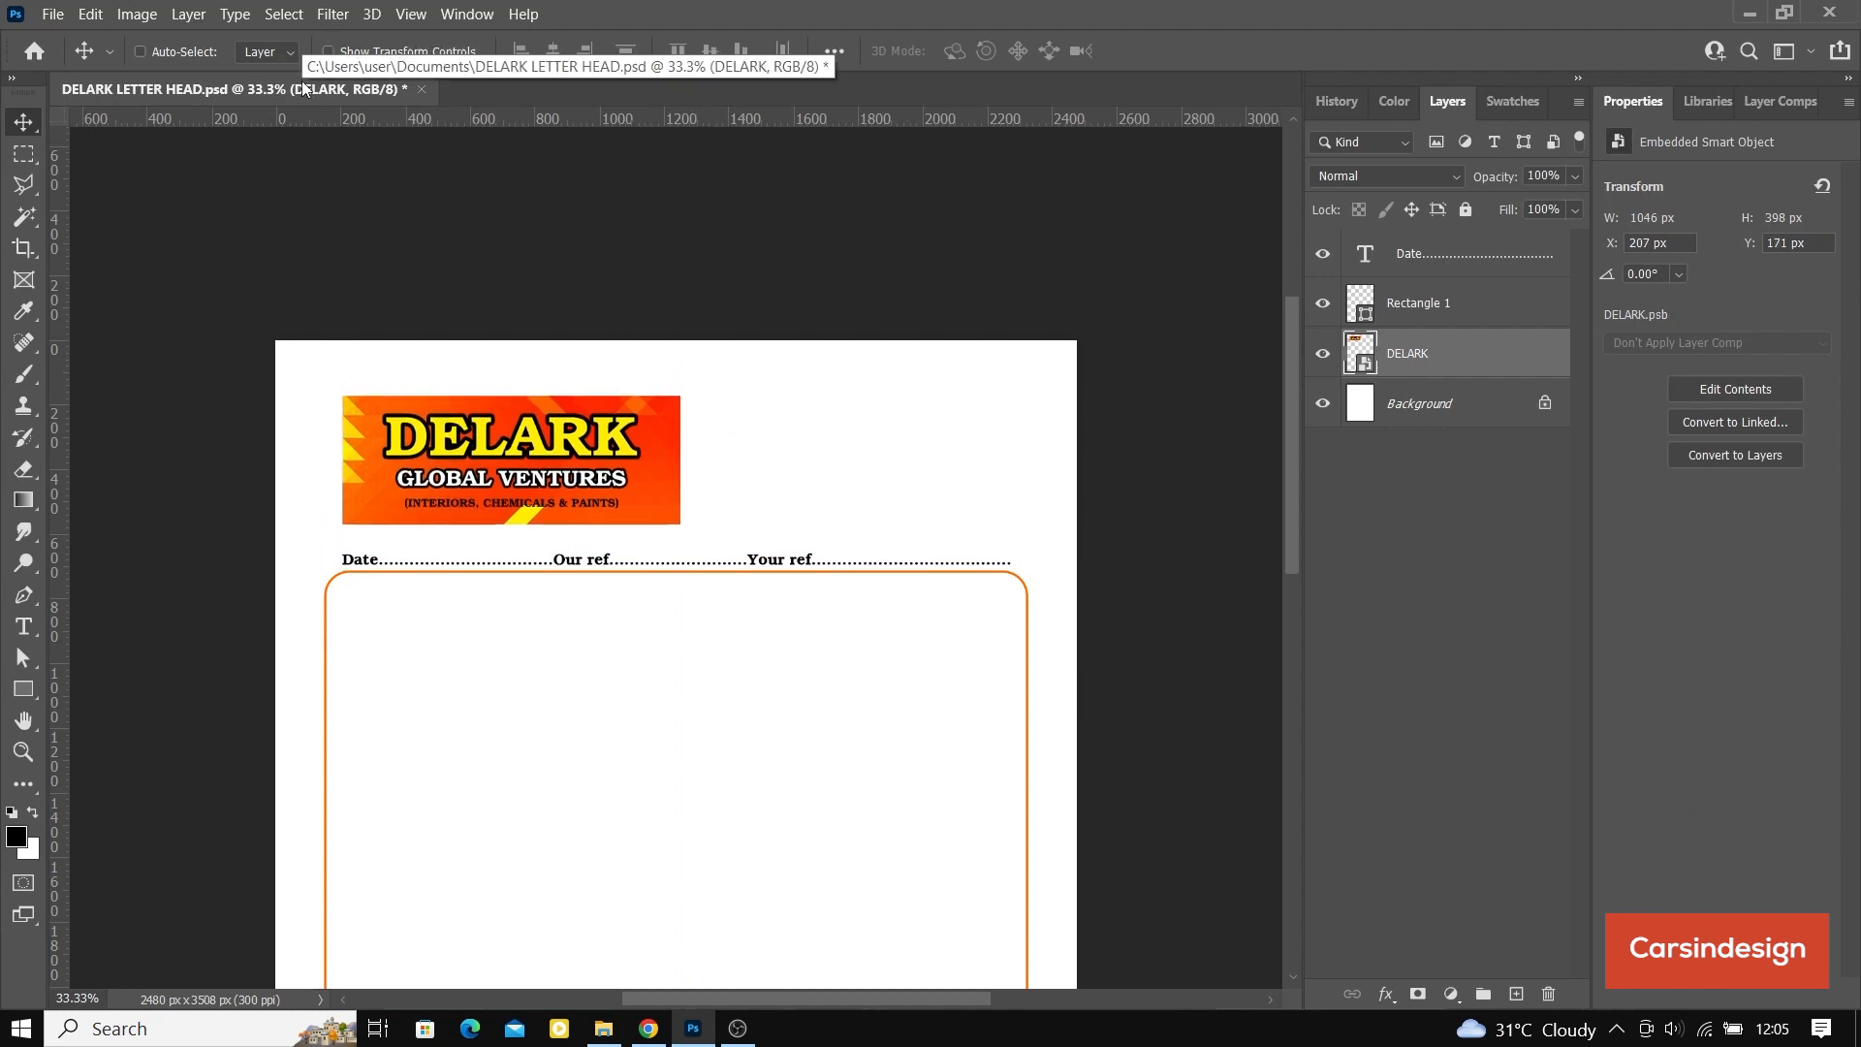
key("Up")
key("Up")
key("Up")
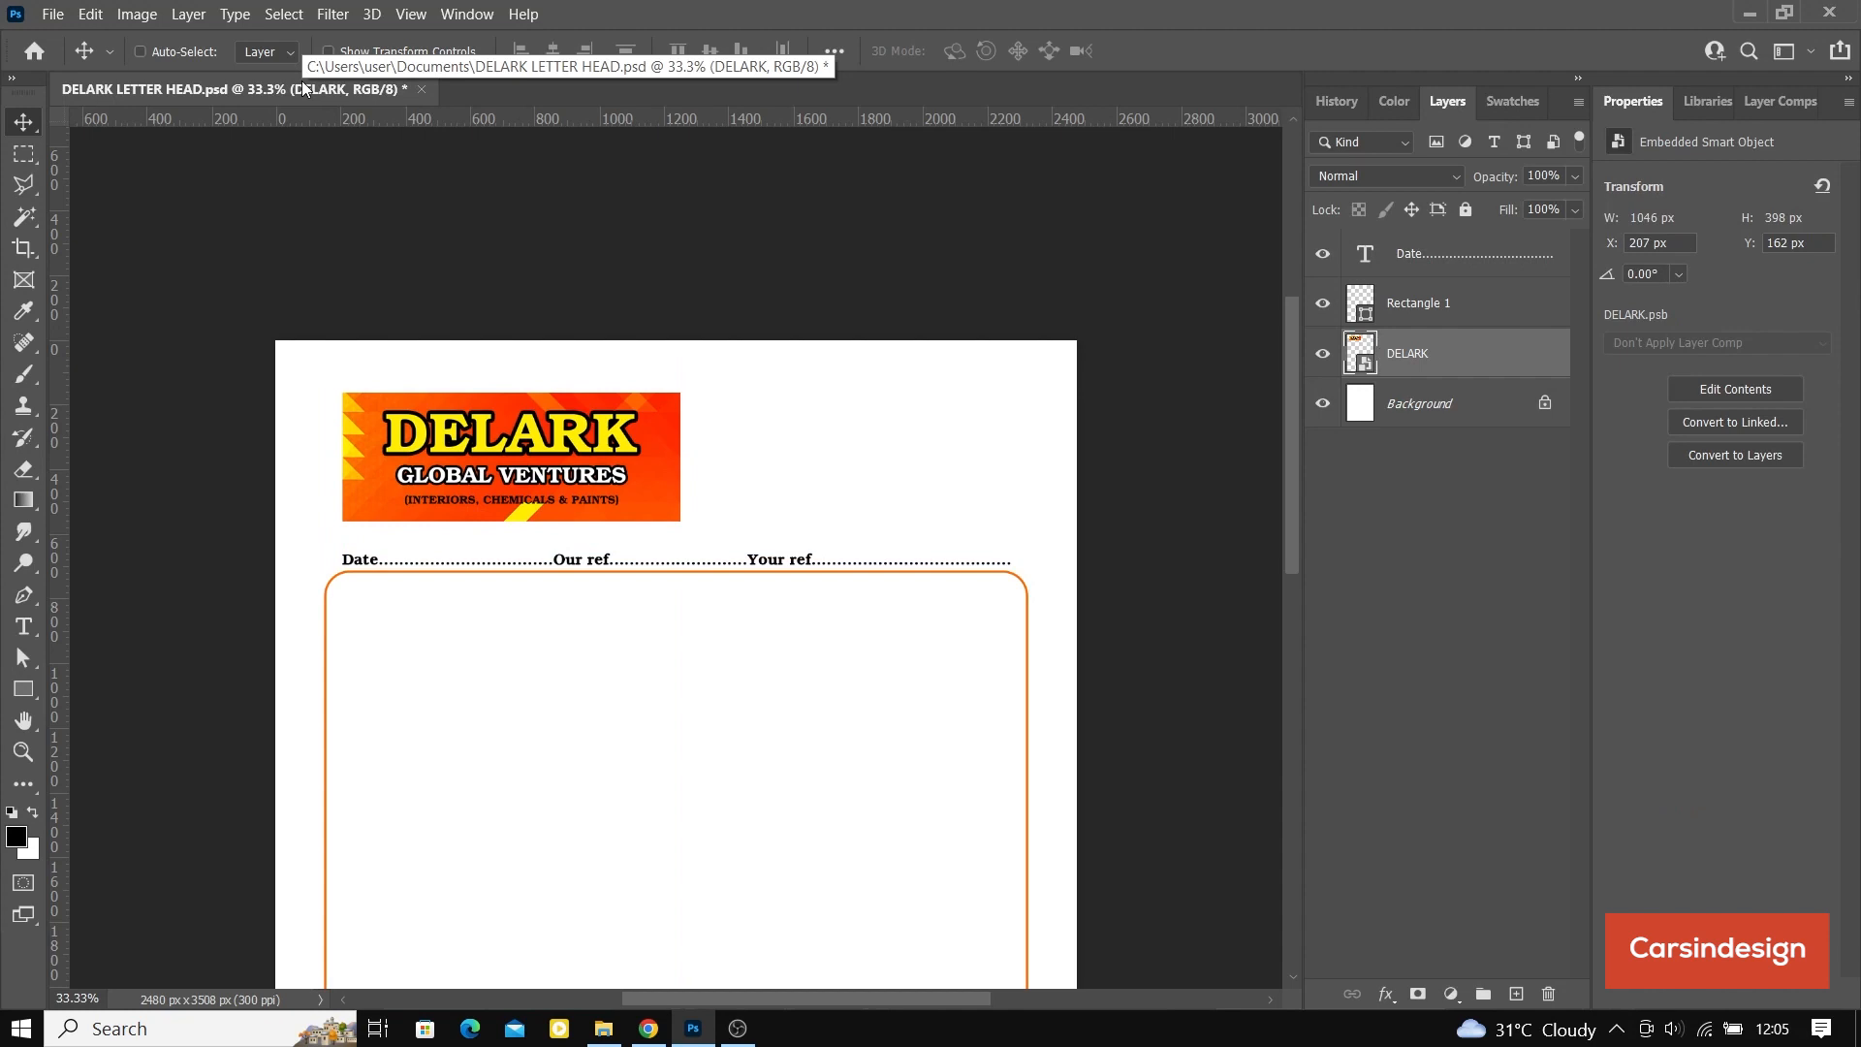
key("ctrl+s")
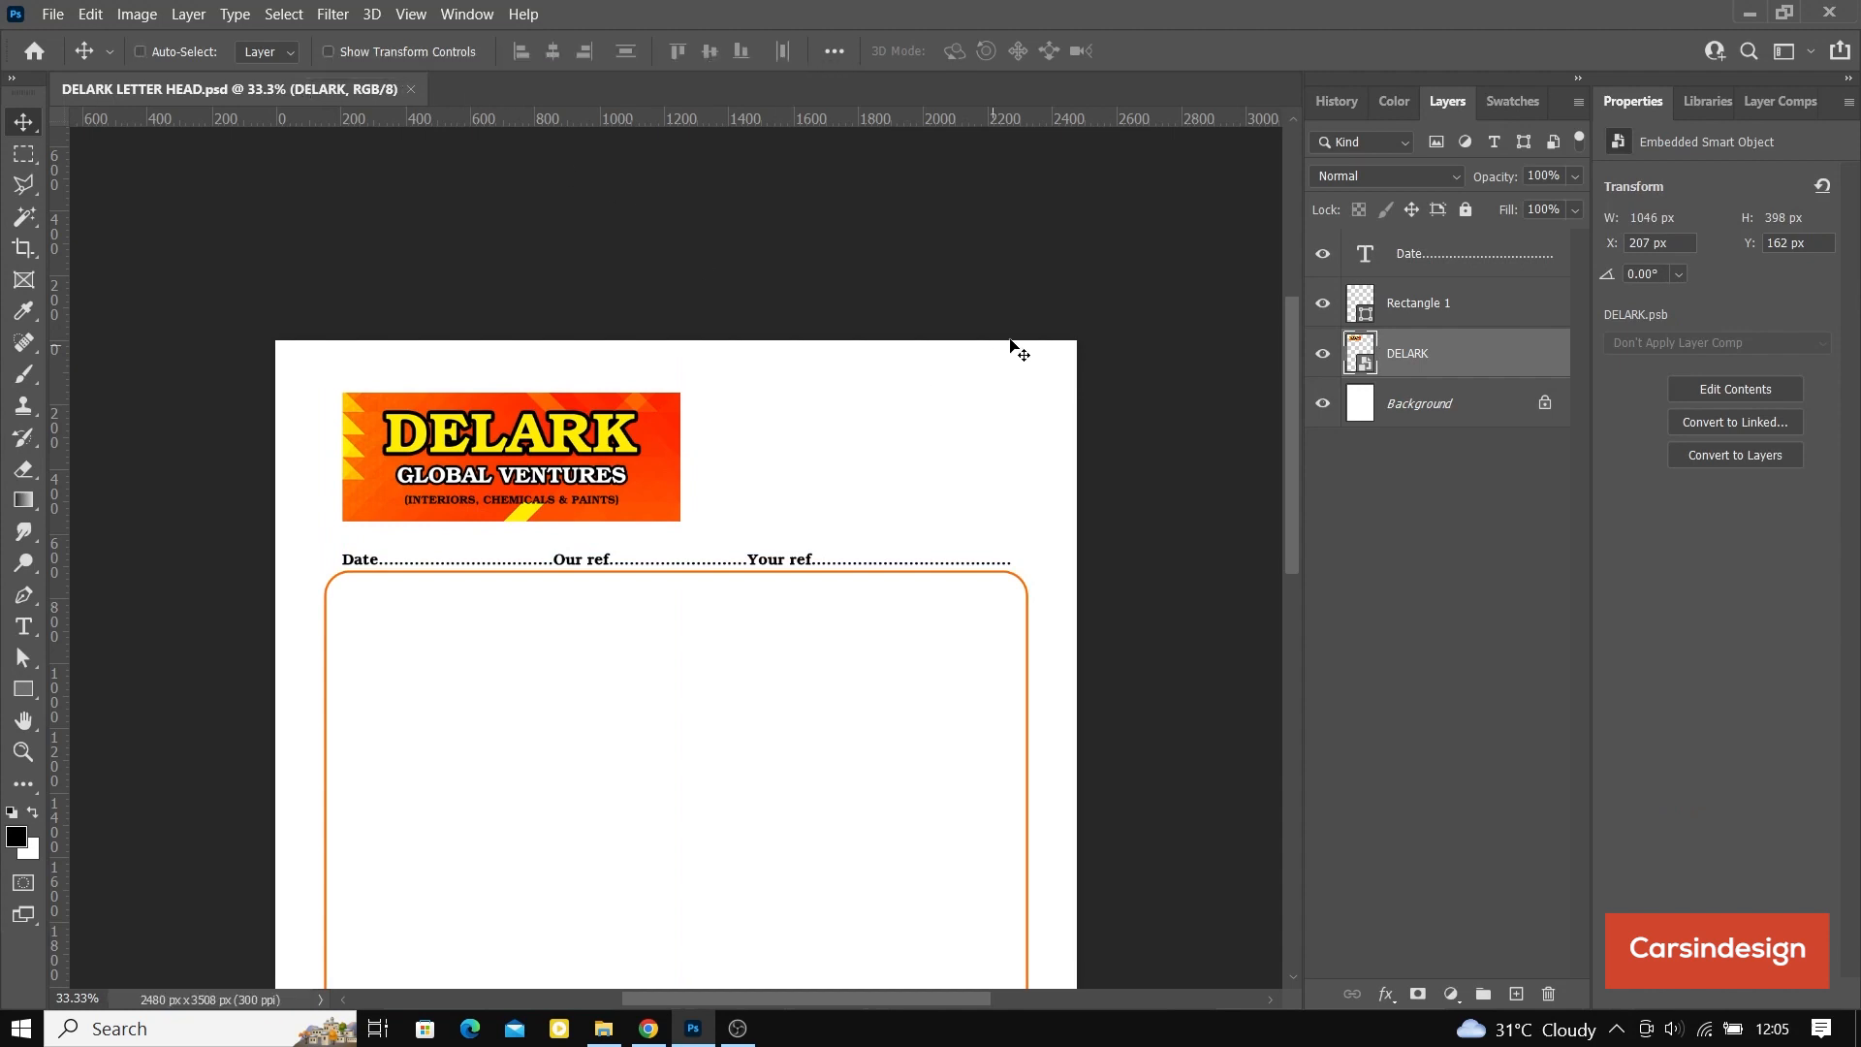
Step: Add a text layer in the empty header area beside the DELARK banner and enter the first part of the company's postal address
scroll(880, 585, "down", 1)
scroll(880, 584, "down", 2)
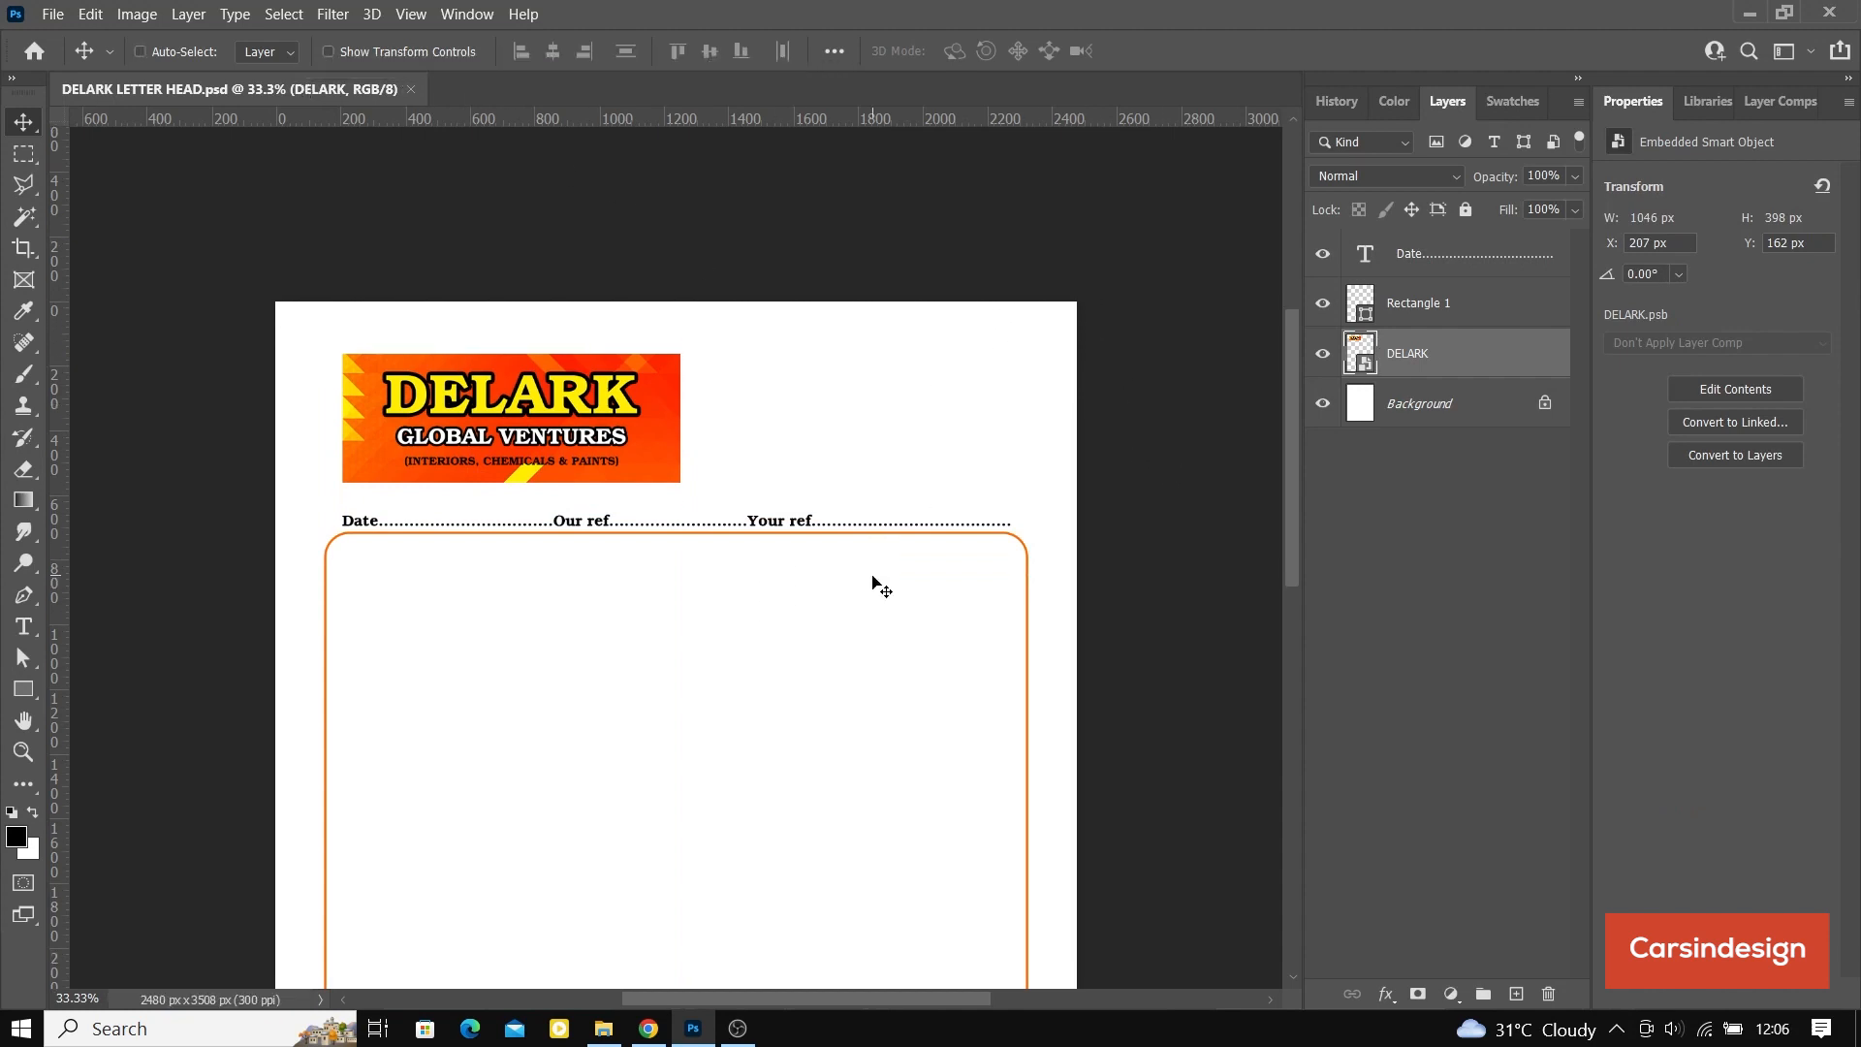
scroll(878, 585, "up", 3)
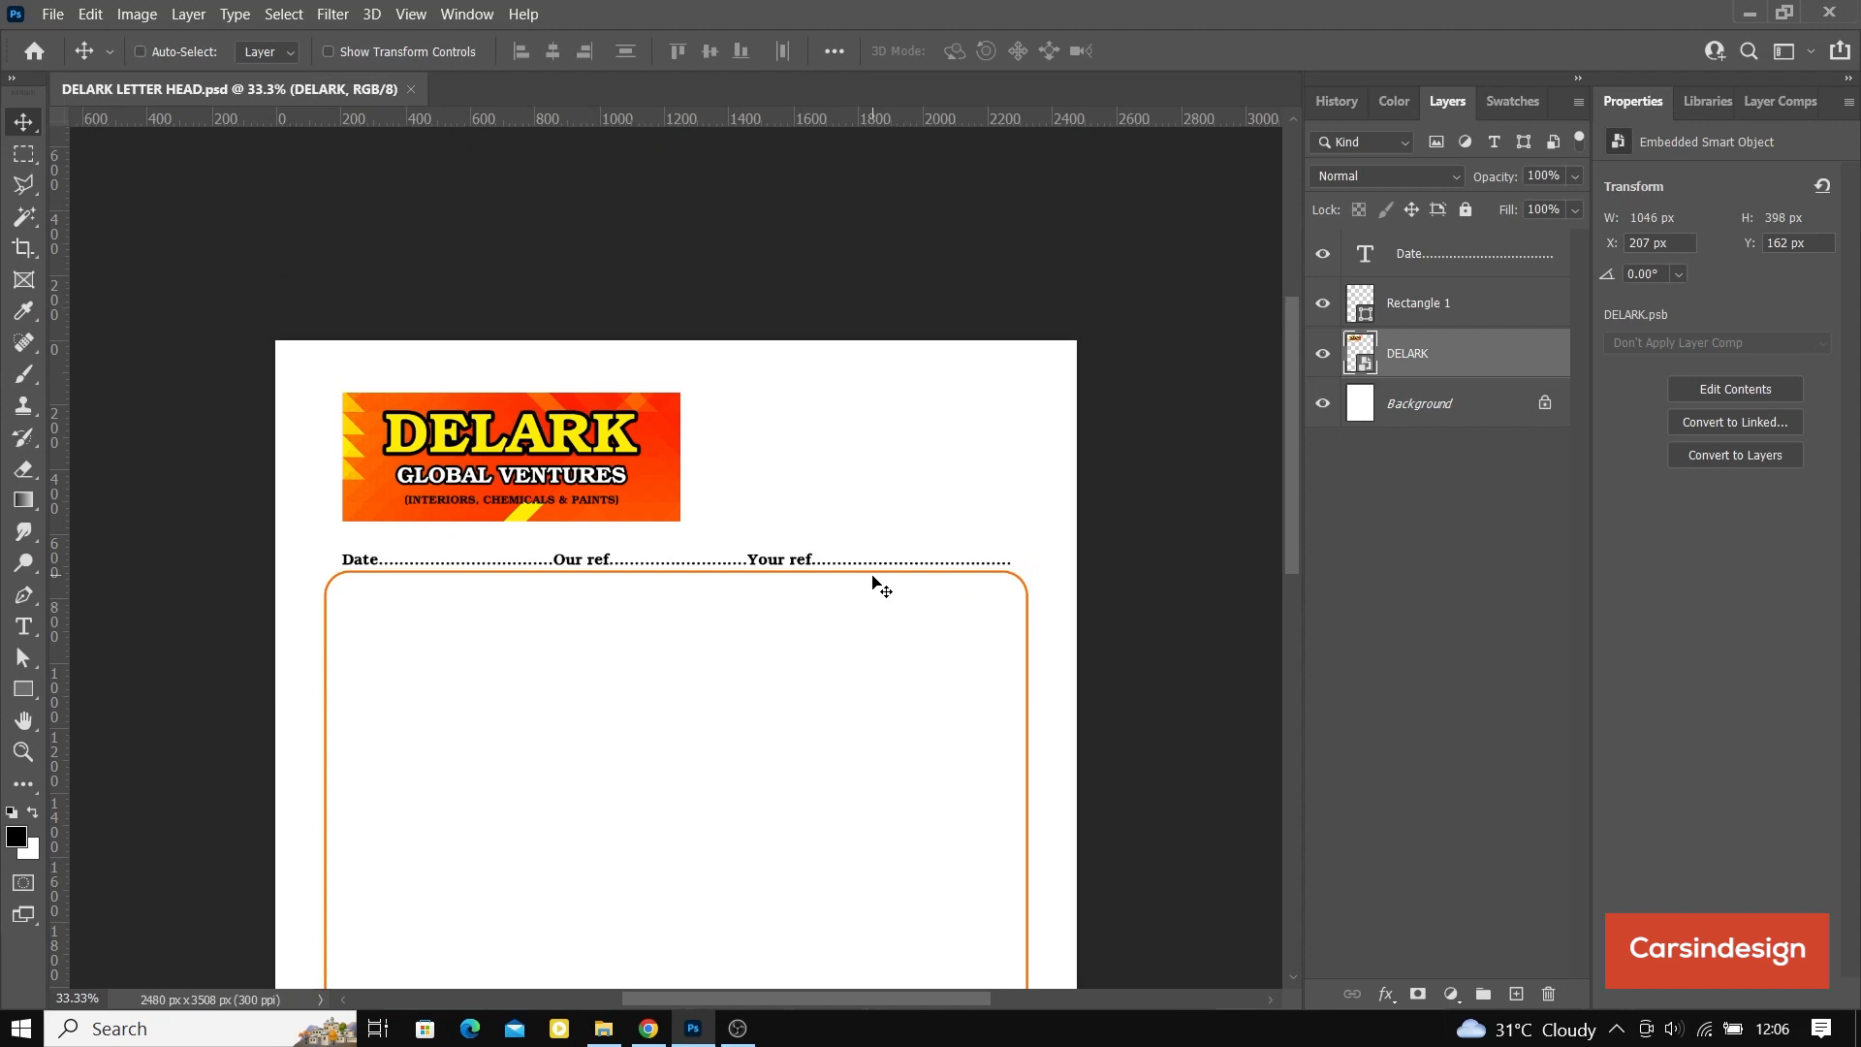
left_click_drag(854, 625, 760, 532)
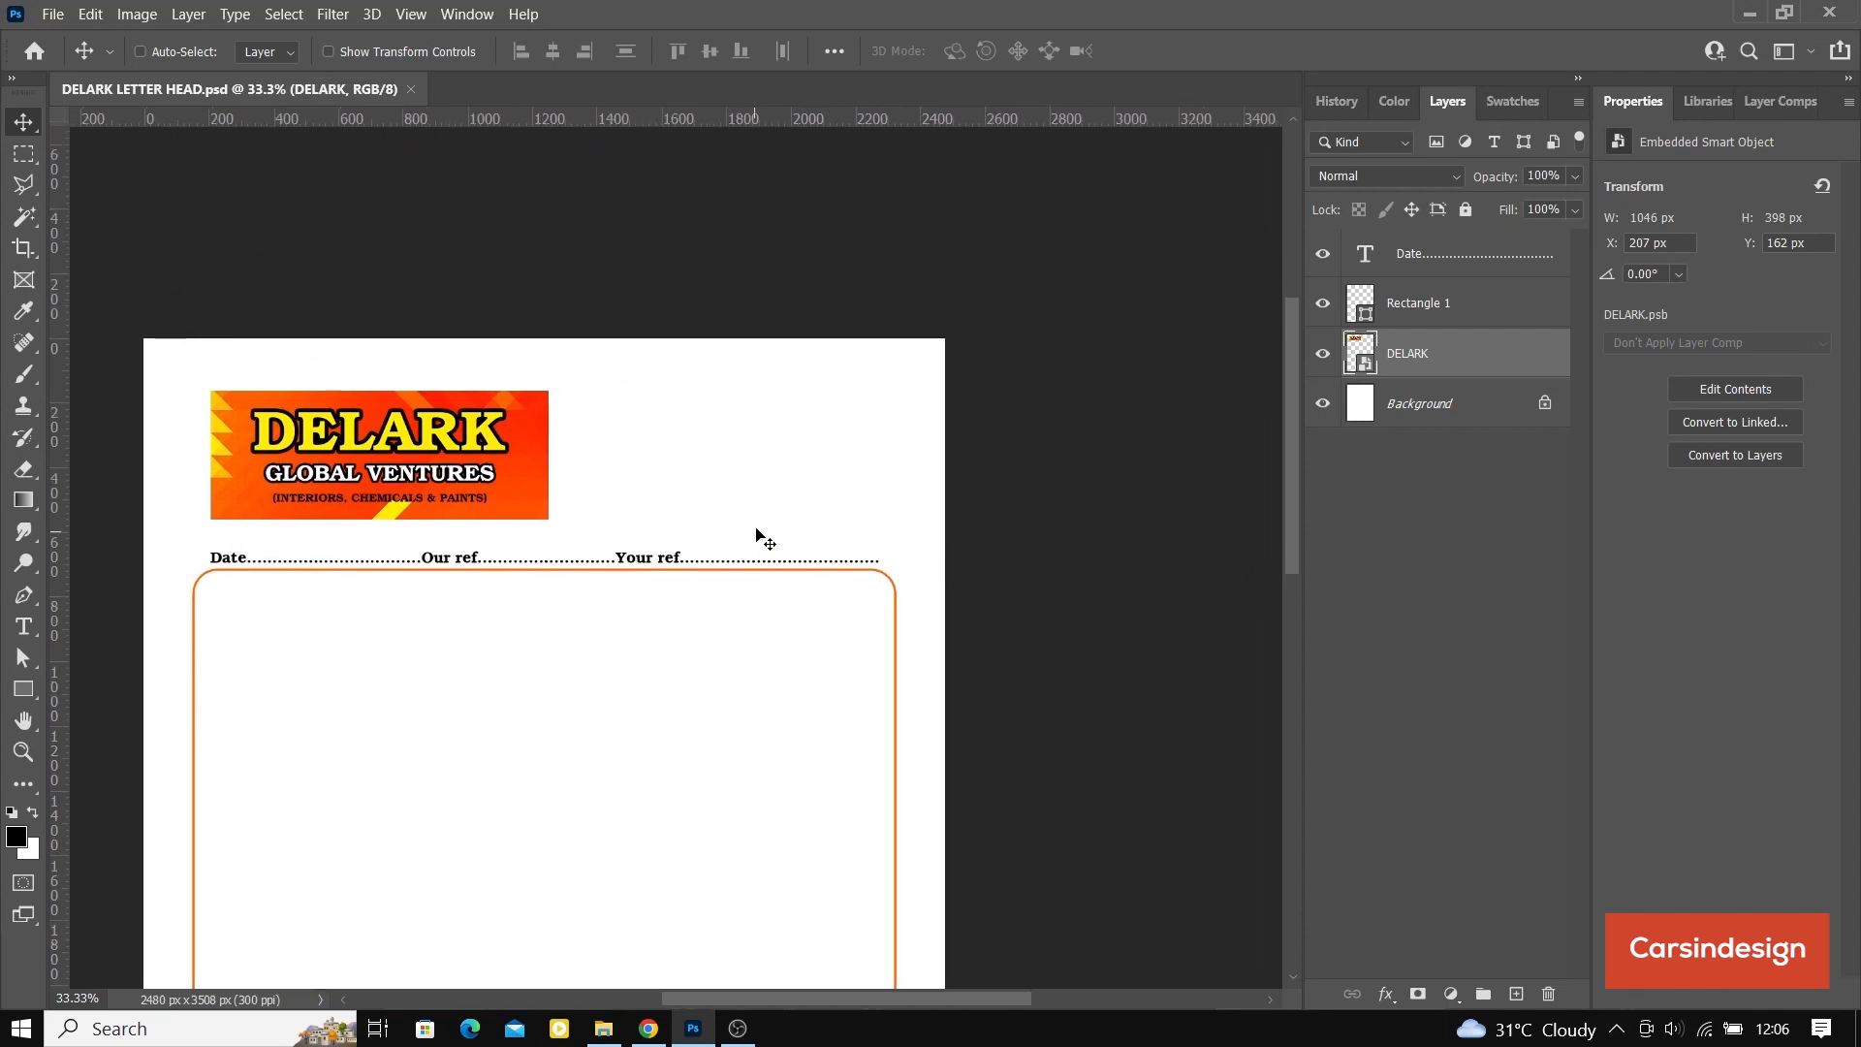
key("t")
left_click(634, 411)
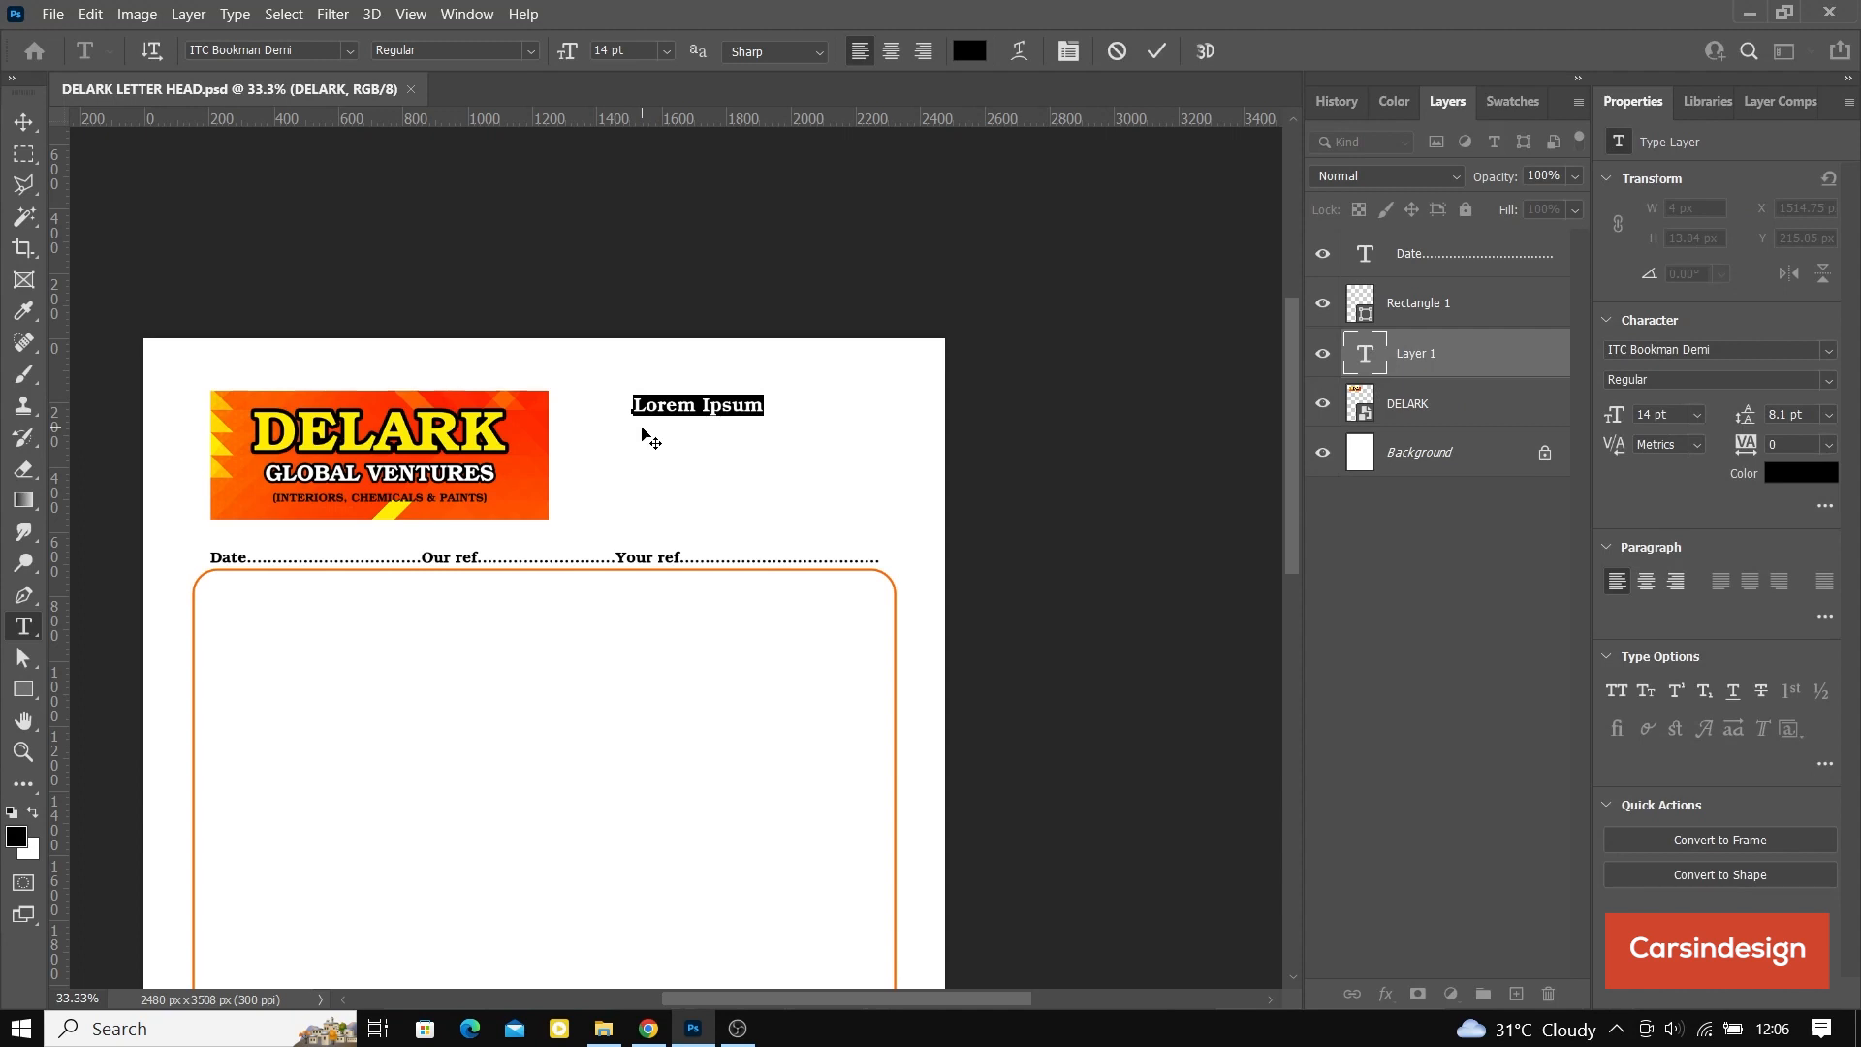
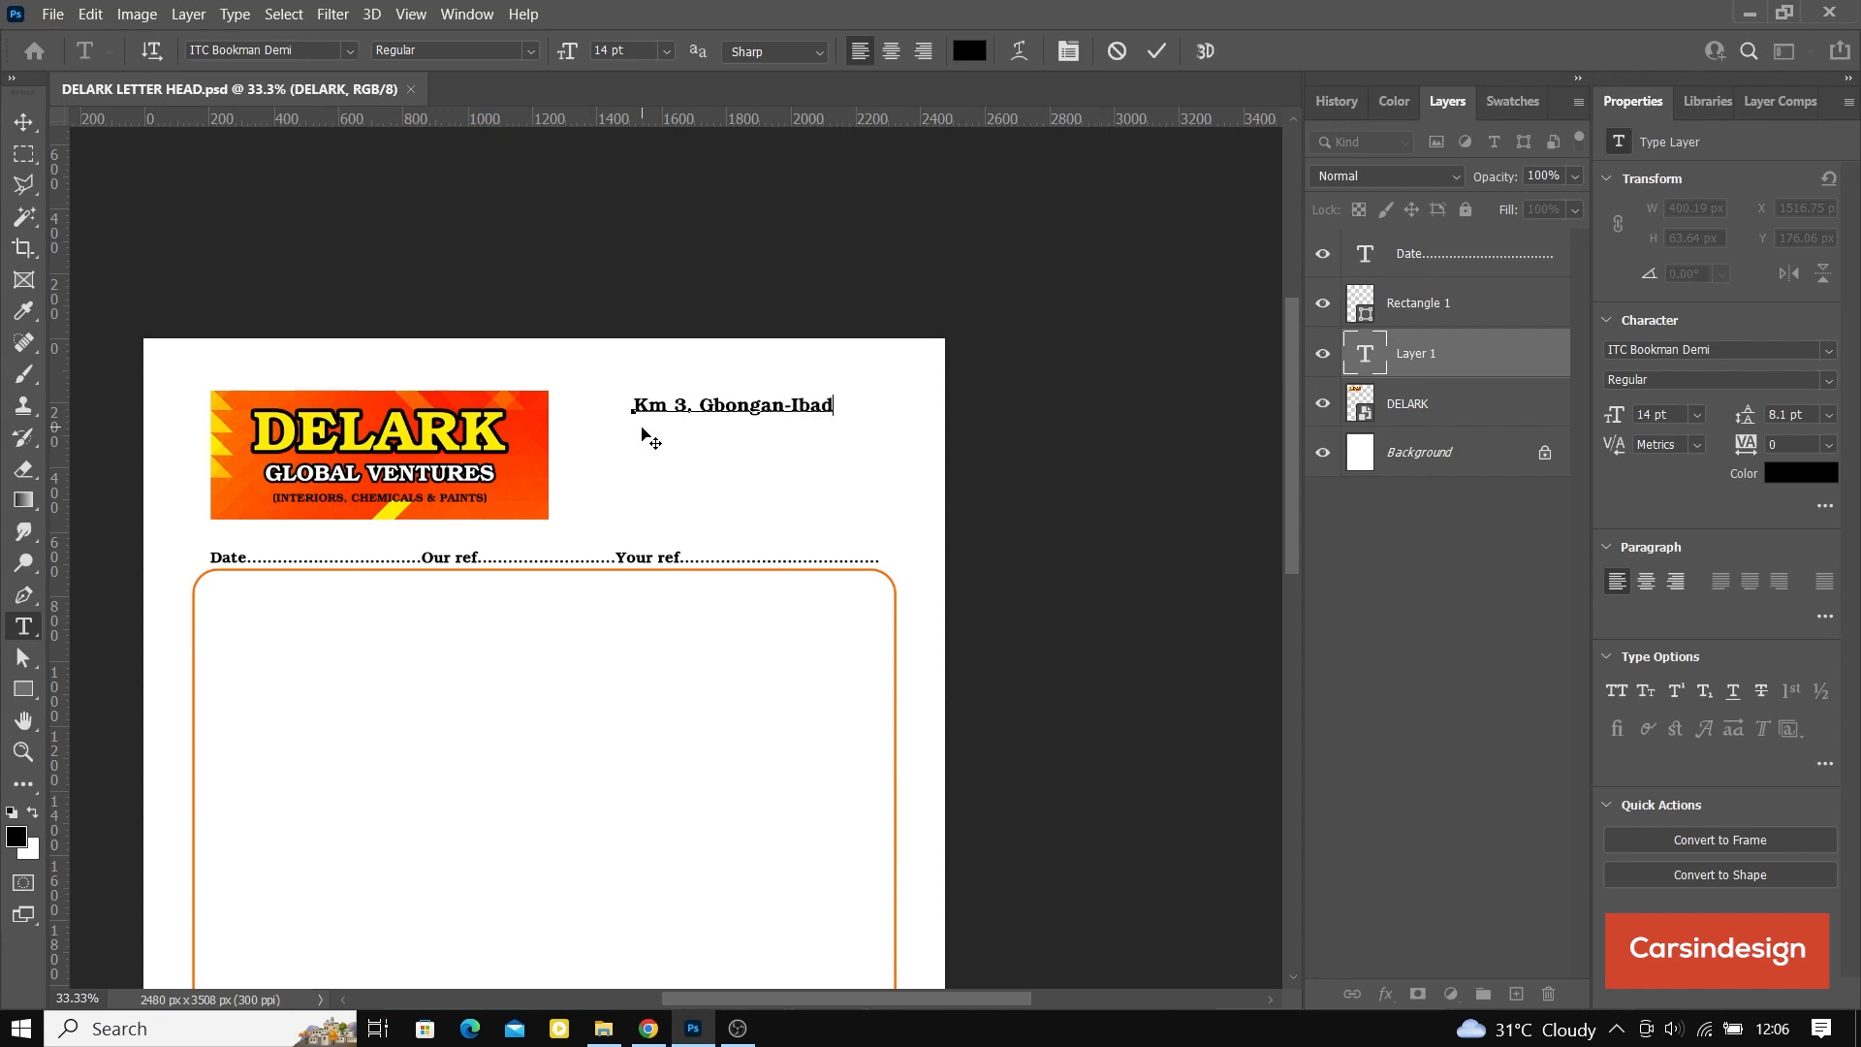
Step: Set the whole address text to 10 pt with 13 pt leading
key("ctrl+a")
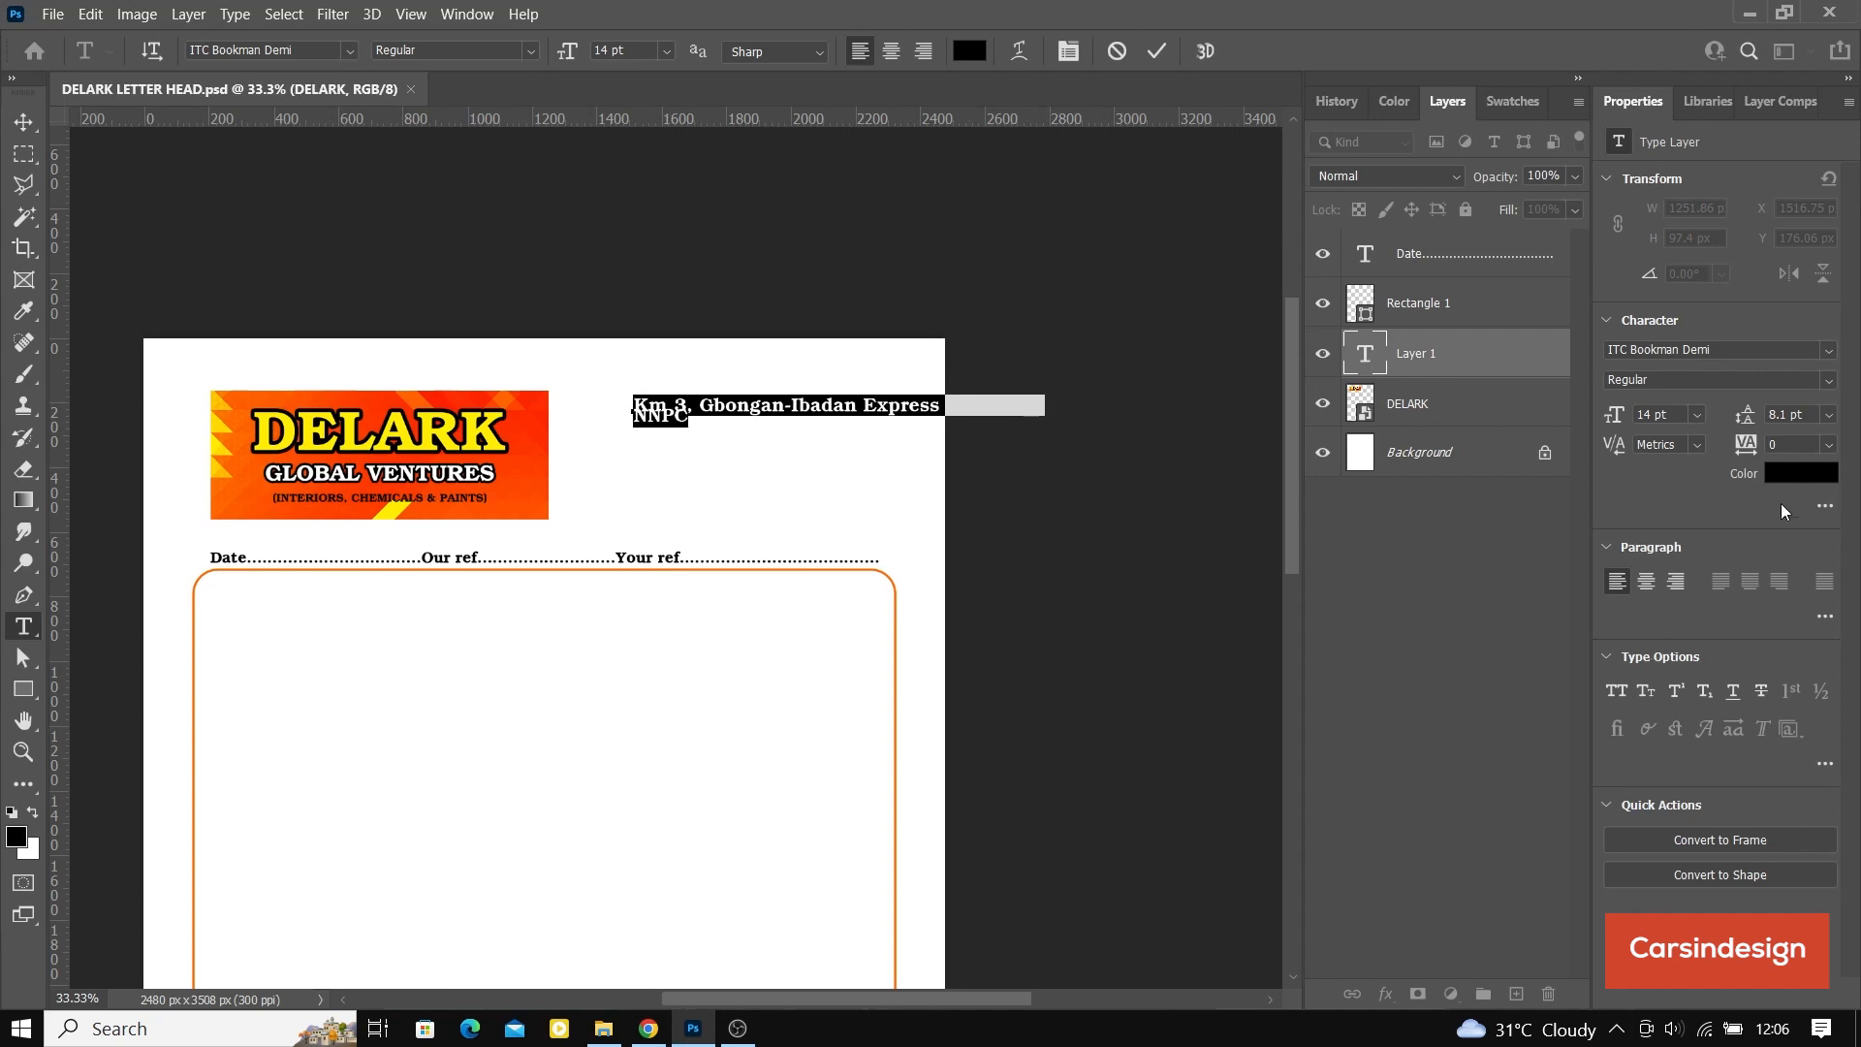
left_click_drag(1748, 418, 1753, 419)
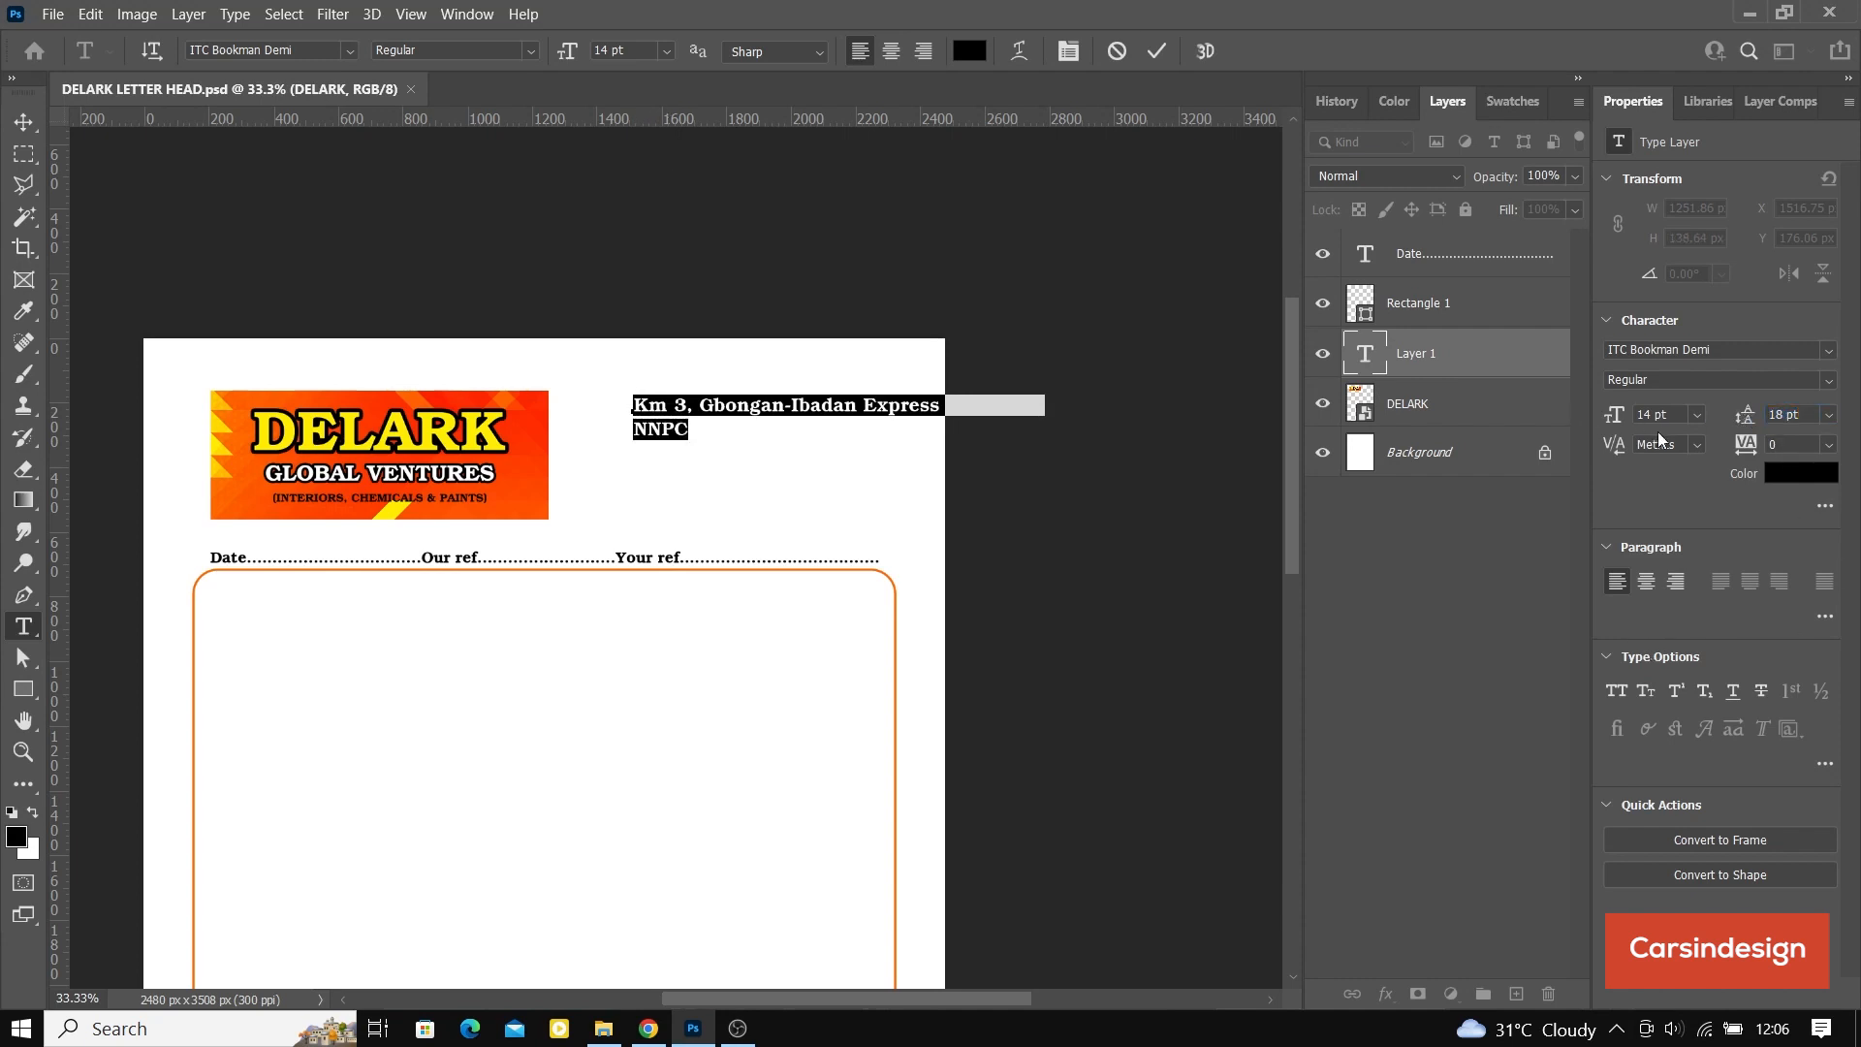
left_click(1638, 415)
type("10pt")
key("Return")
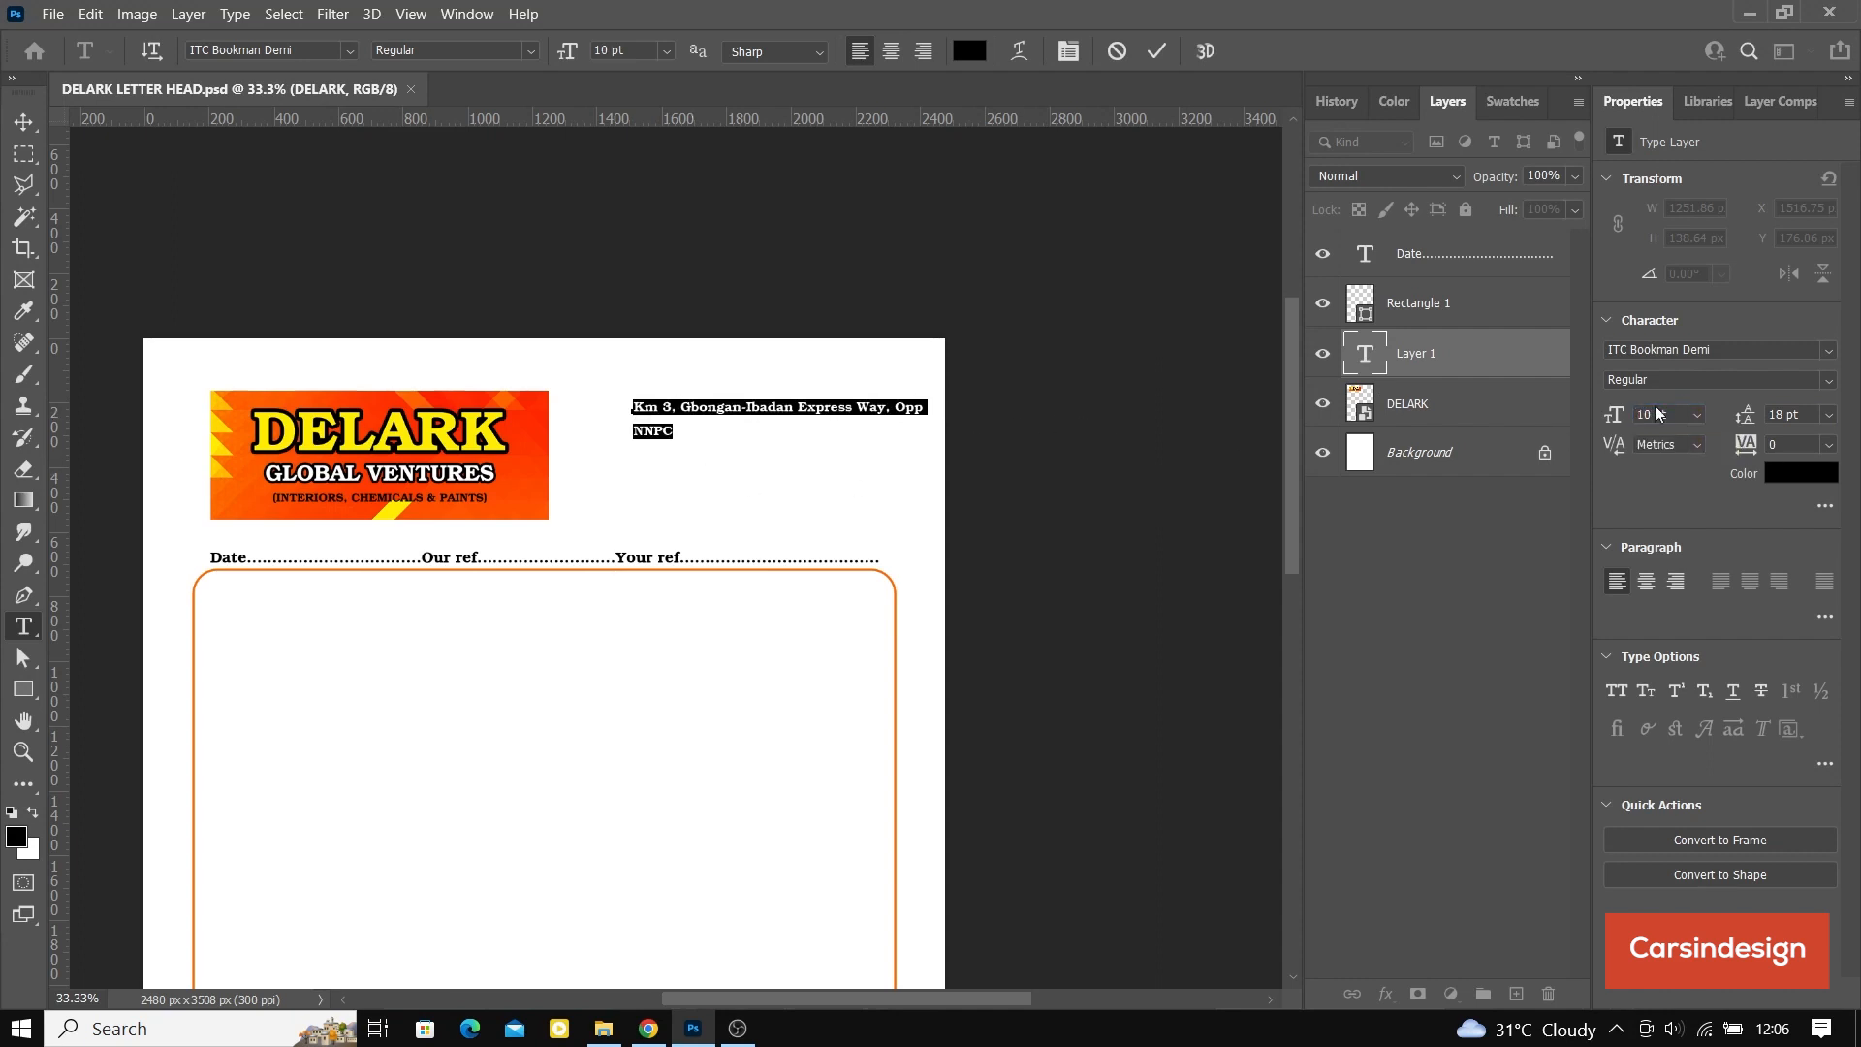
left_click_drag(1737, 419, 1733, 419)
key("ctrl+plus")
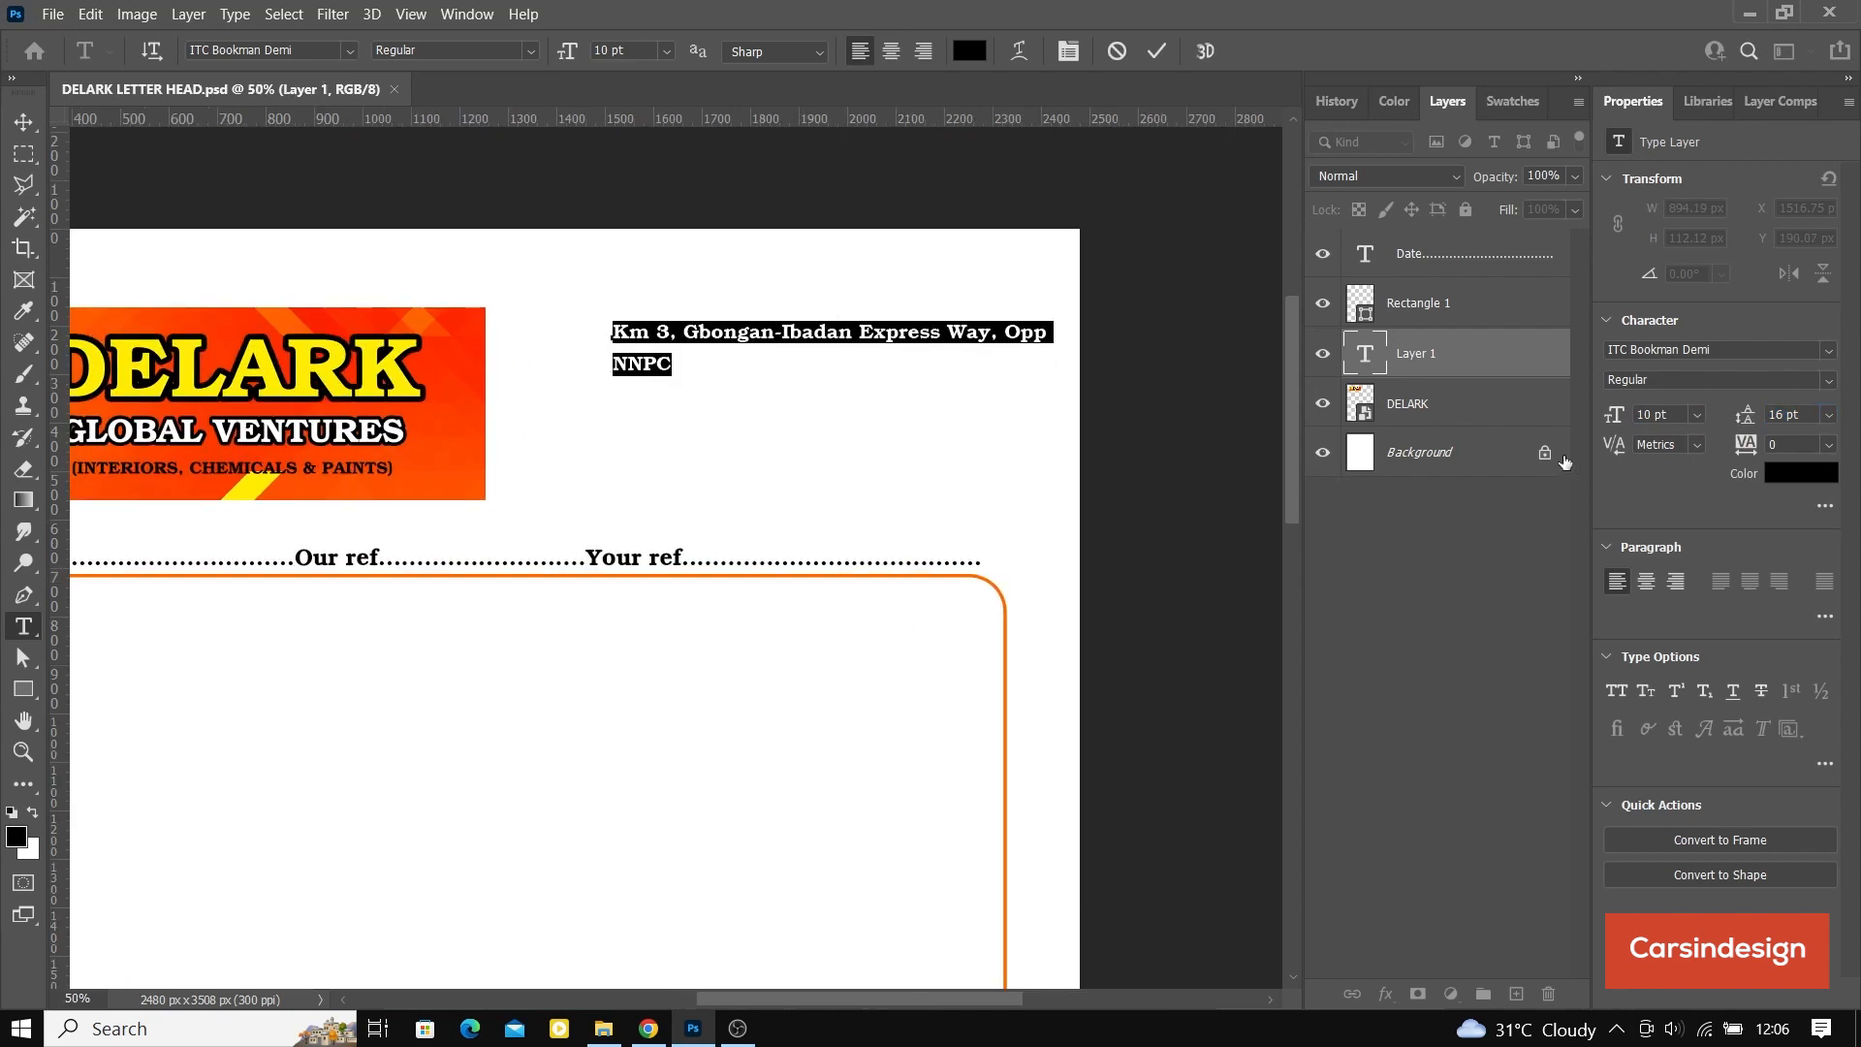
left_click_drag(1737, 419, 1728, 419)
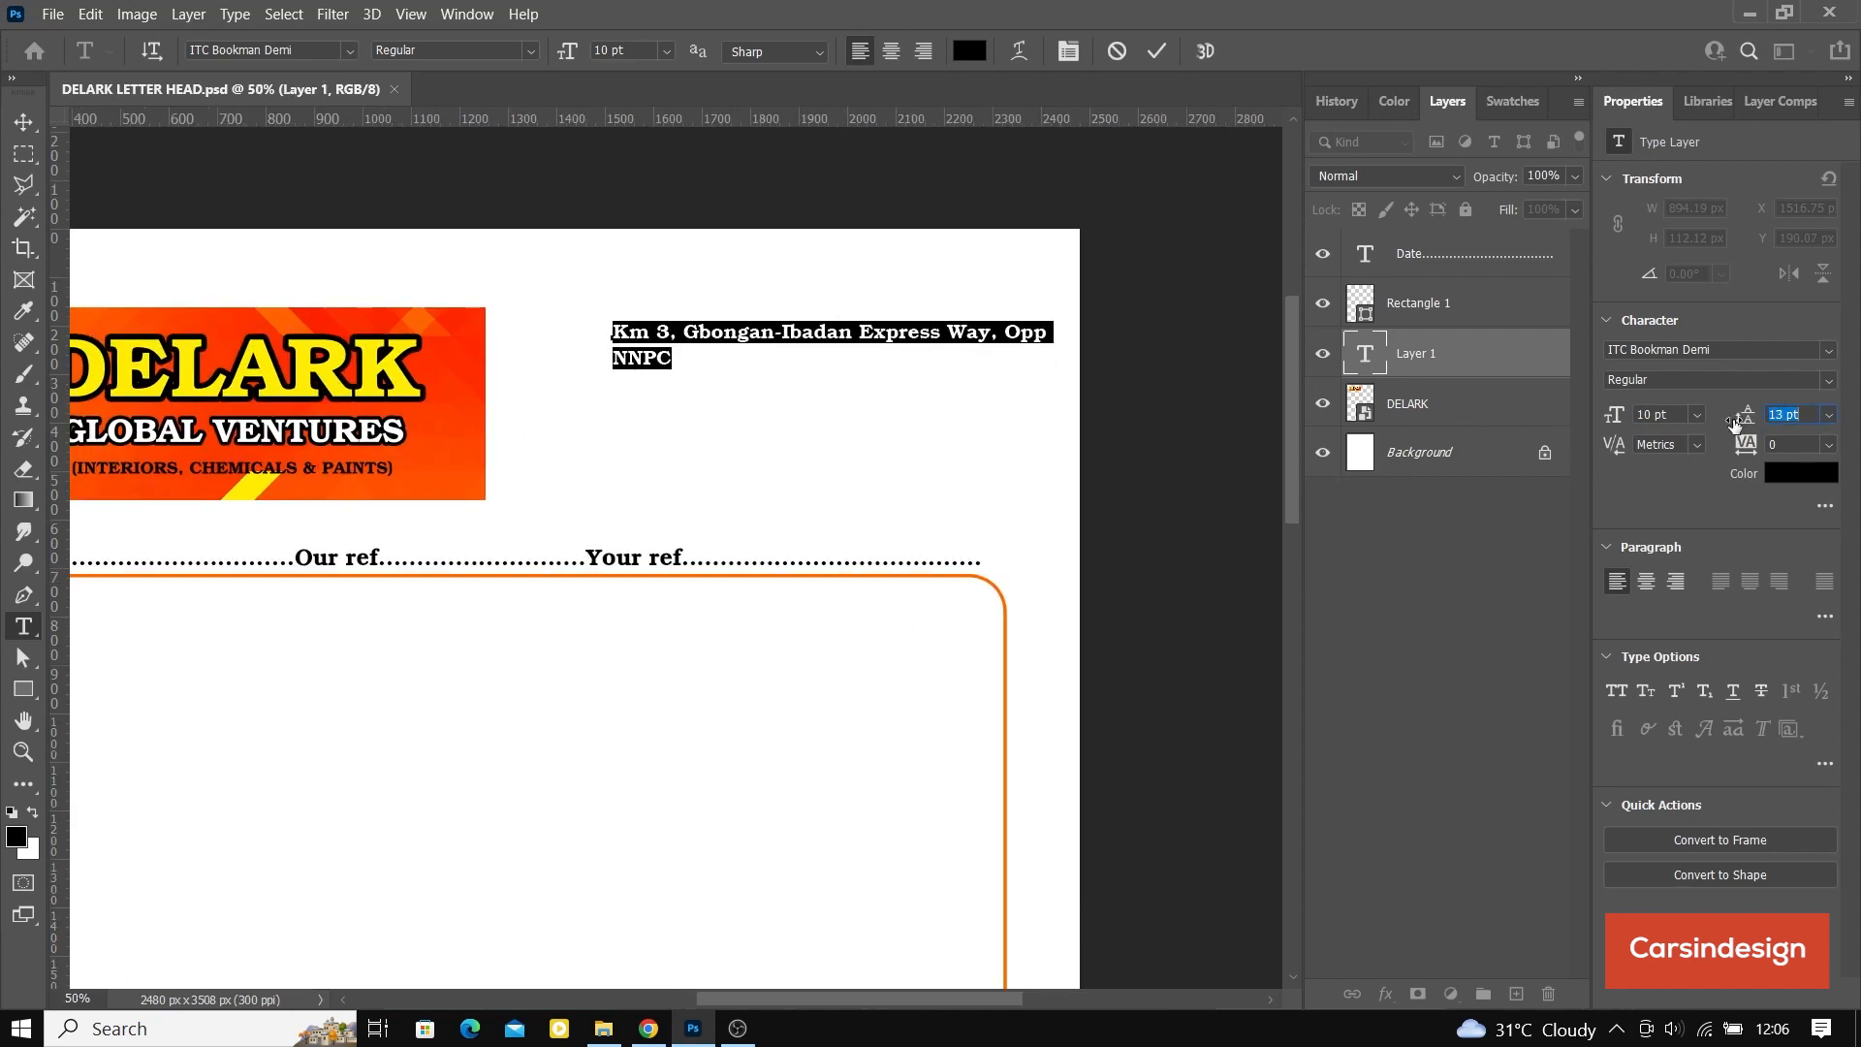
Step: Complete the second line of the company's postal address with the landmark, area, town and state, and commit the text
key("Right")
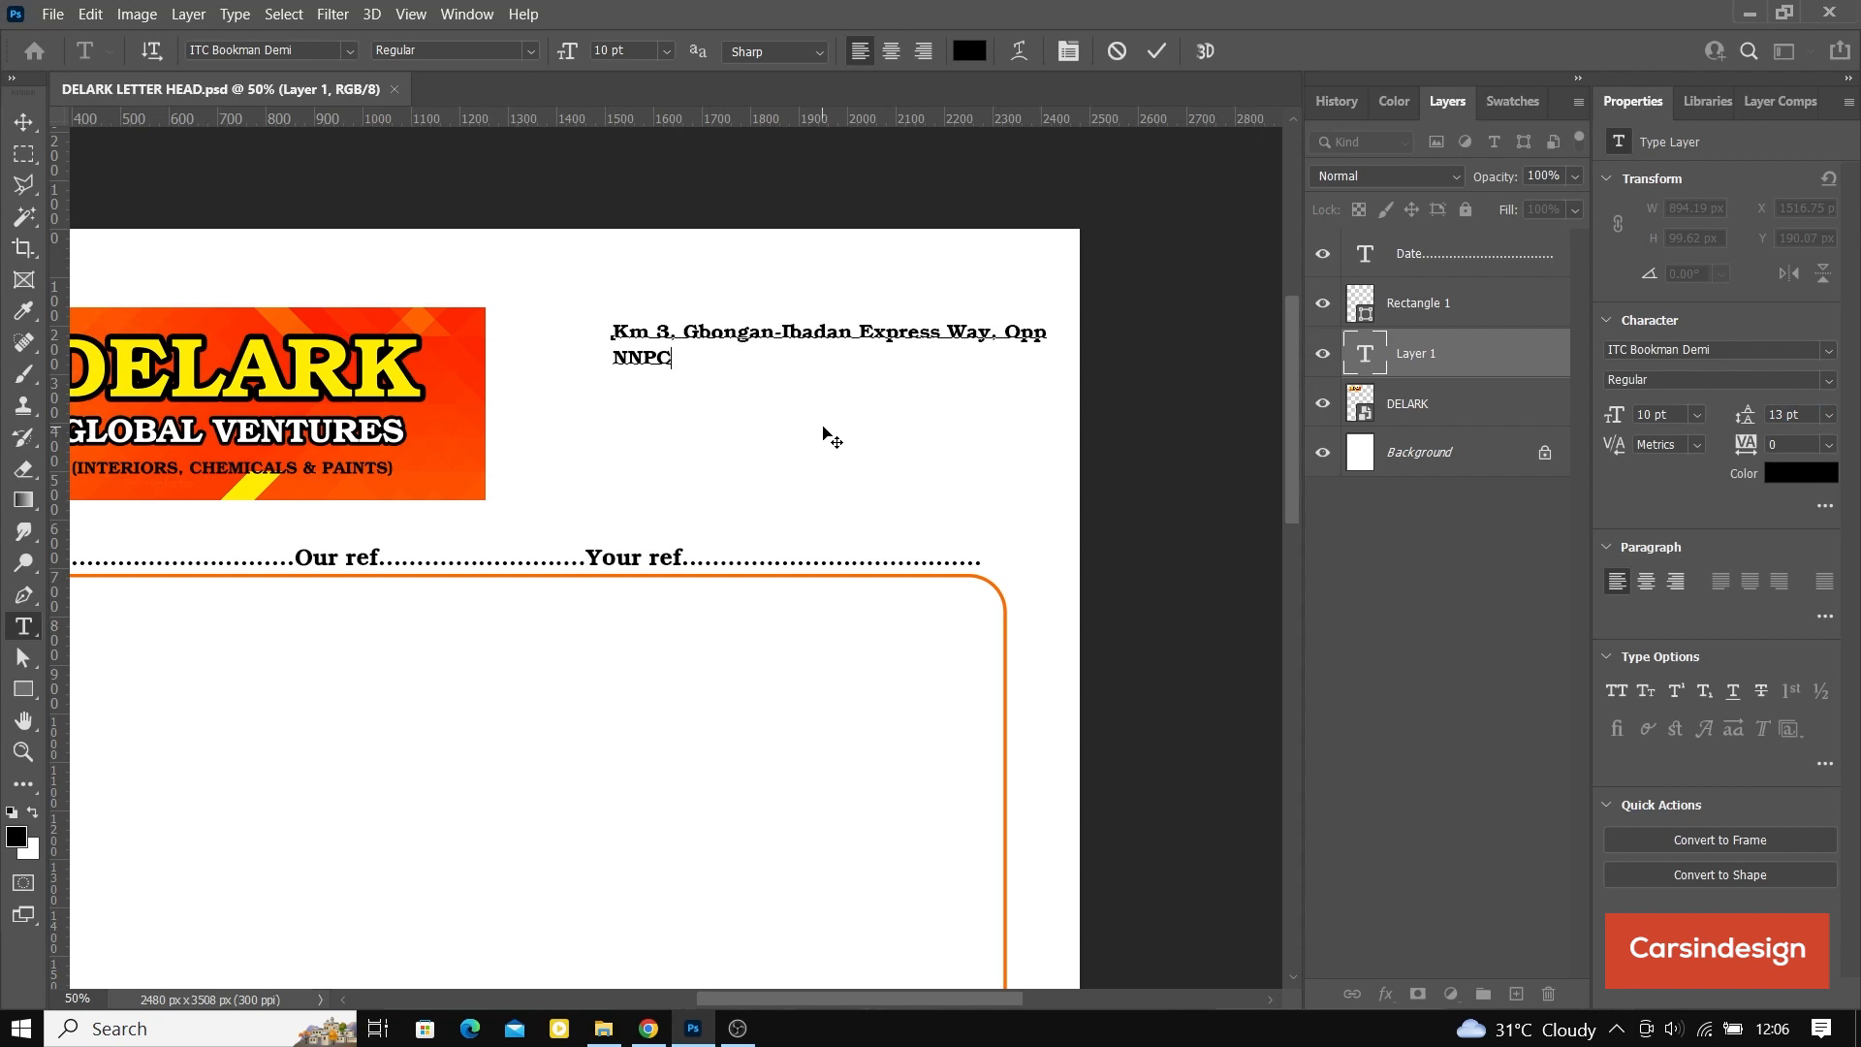
type("Filling Stta")
key("BackSpace")
type("tion,")
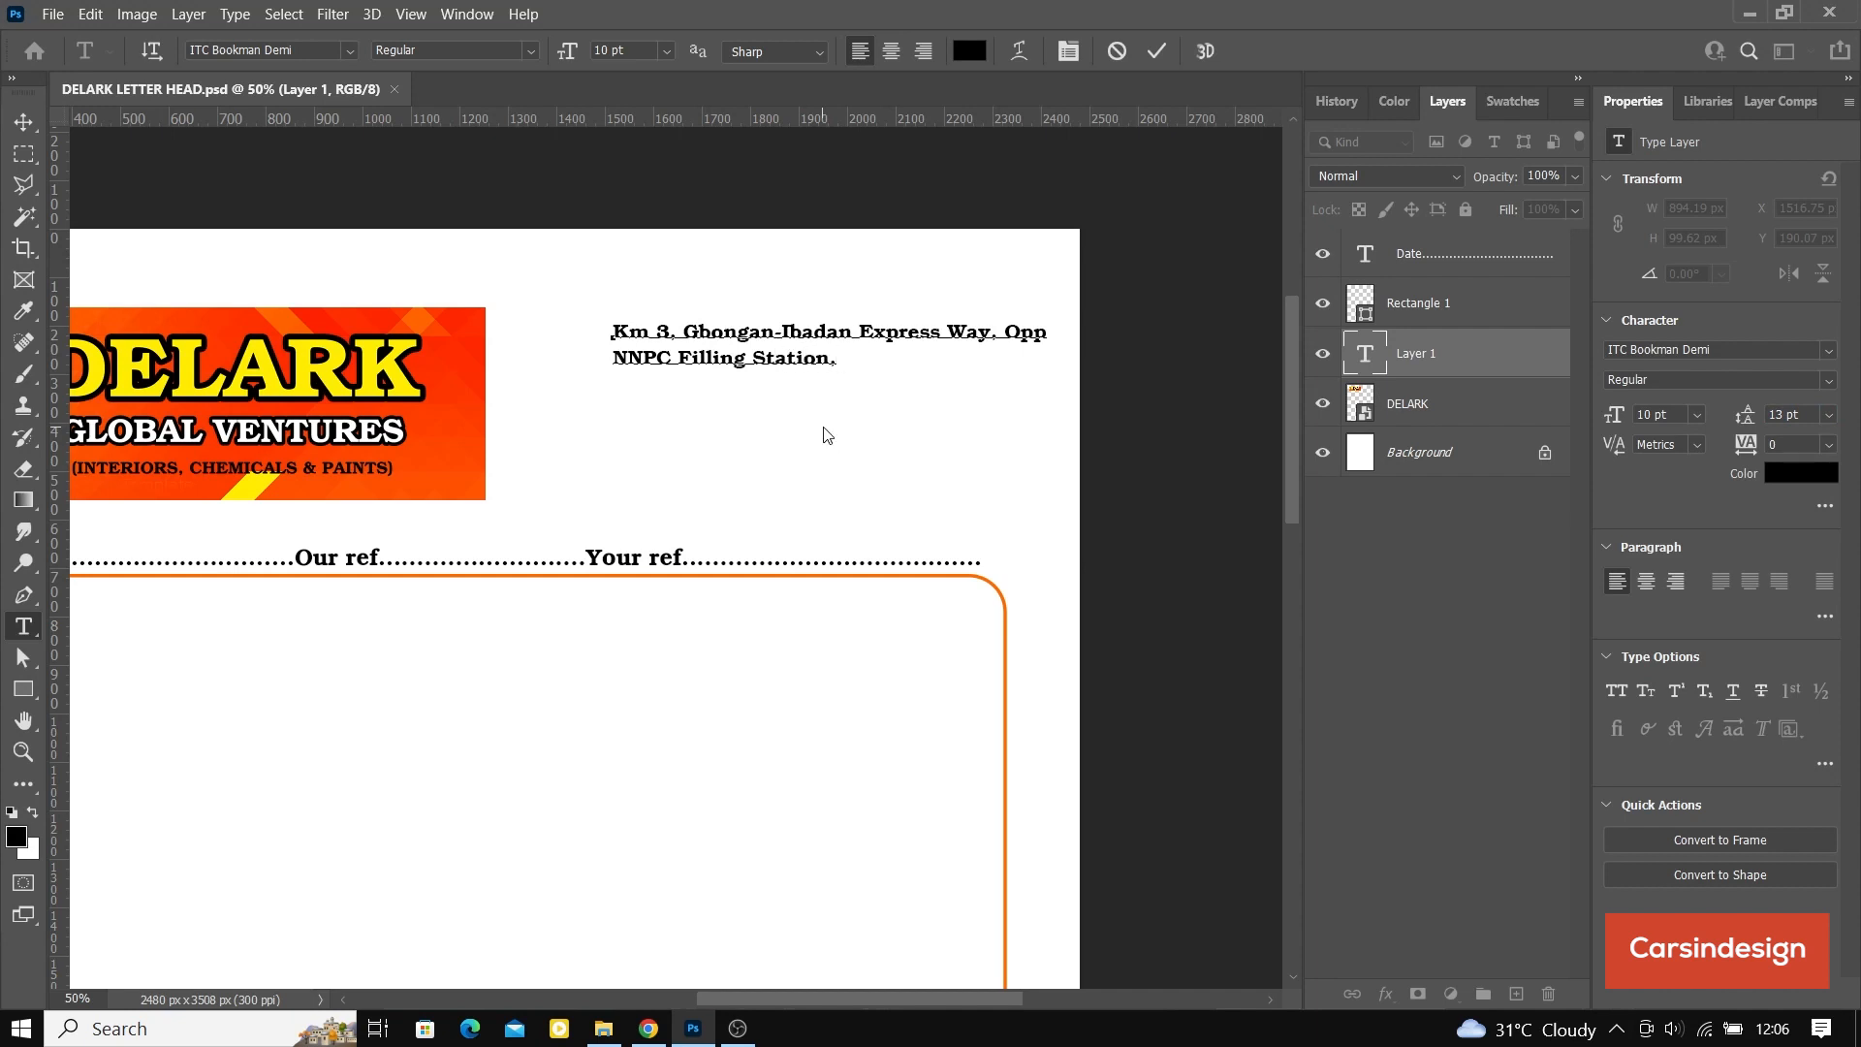
type(" Onword")
key("Left")
key("Left")
key("BackSpace")
type("a")
key("End")
type("Area Osogbo, Osun")
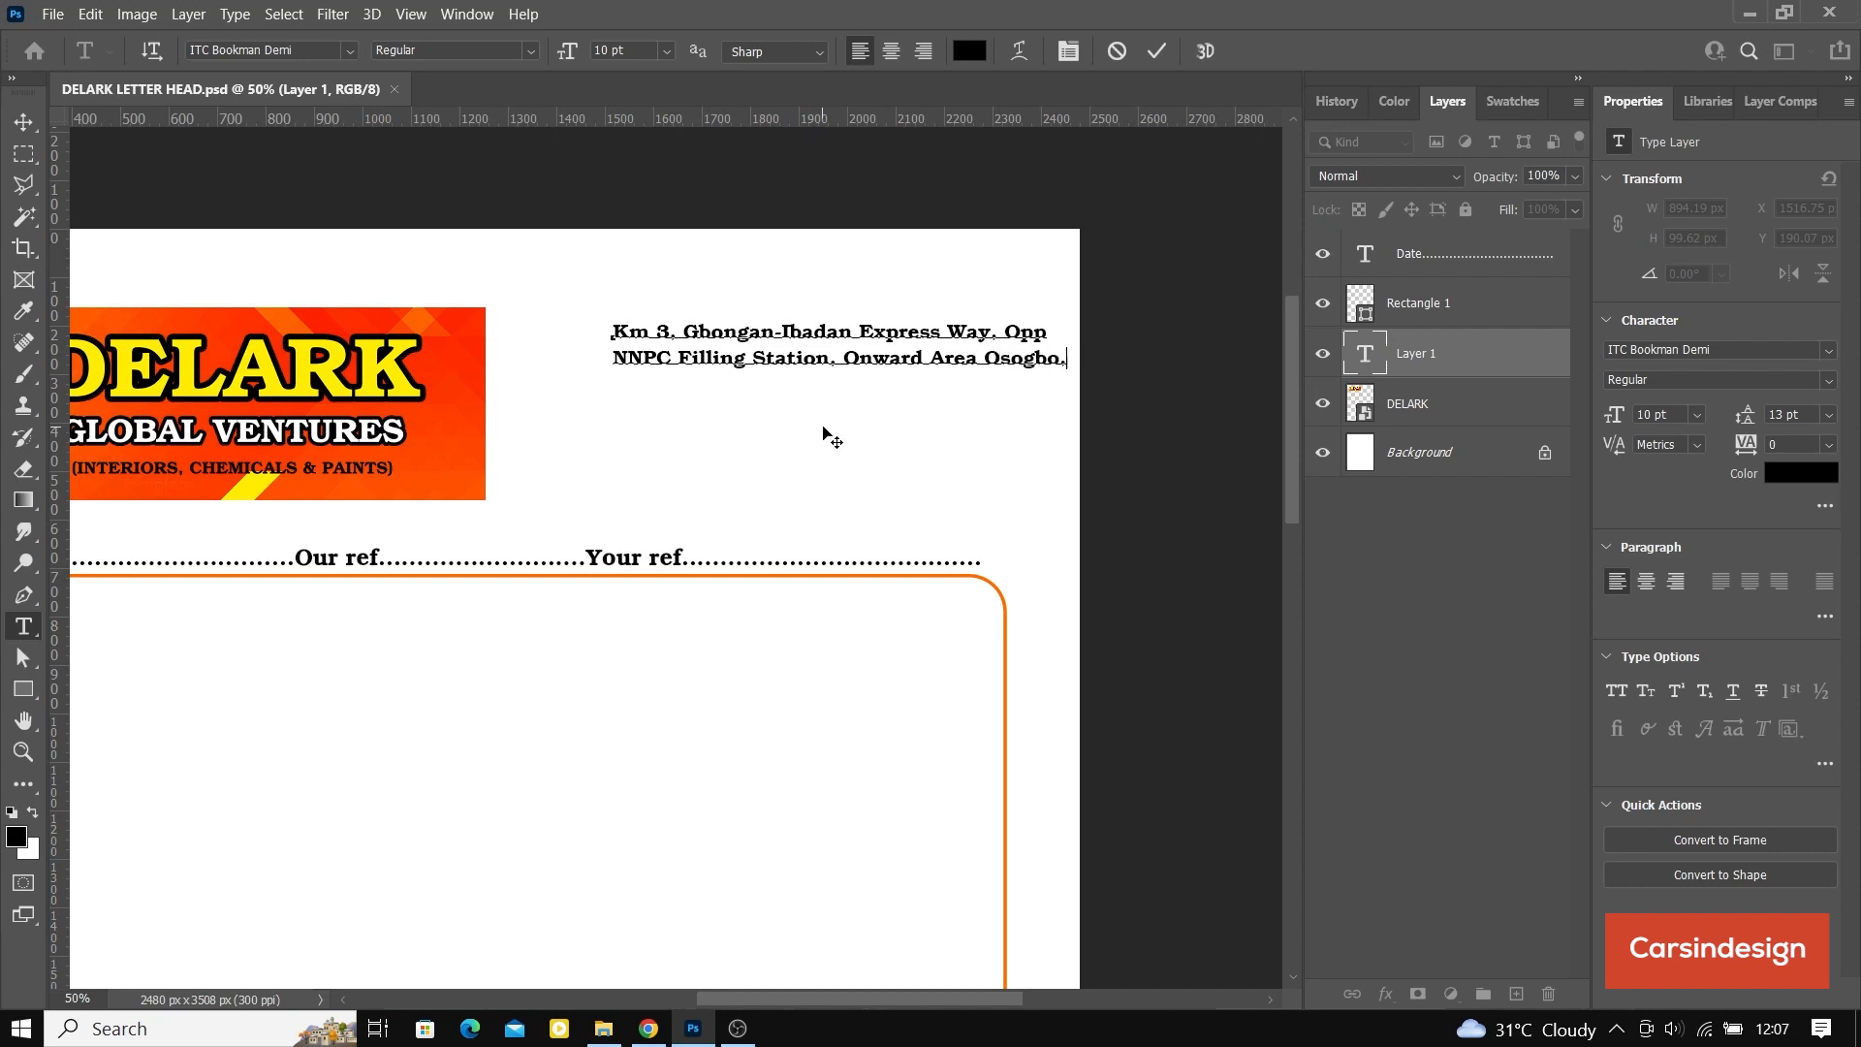
type(" State.")
left_click(1167, 55)
Step: Move the address text to about X 1463, Y 158 px beside the banner
left_click_drag(826, 331, 797, 358)
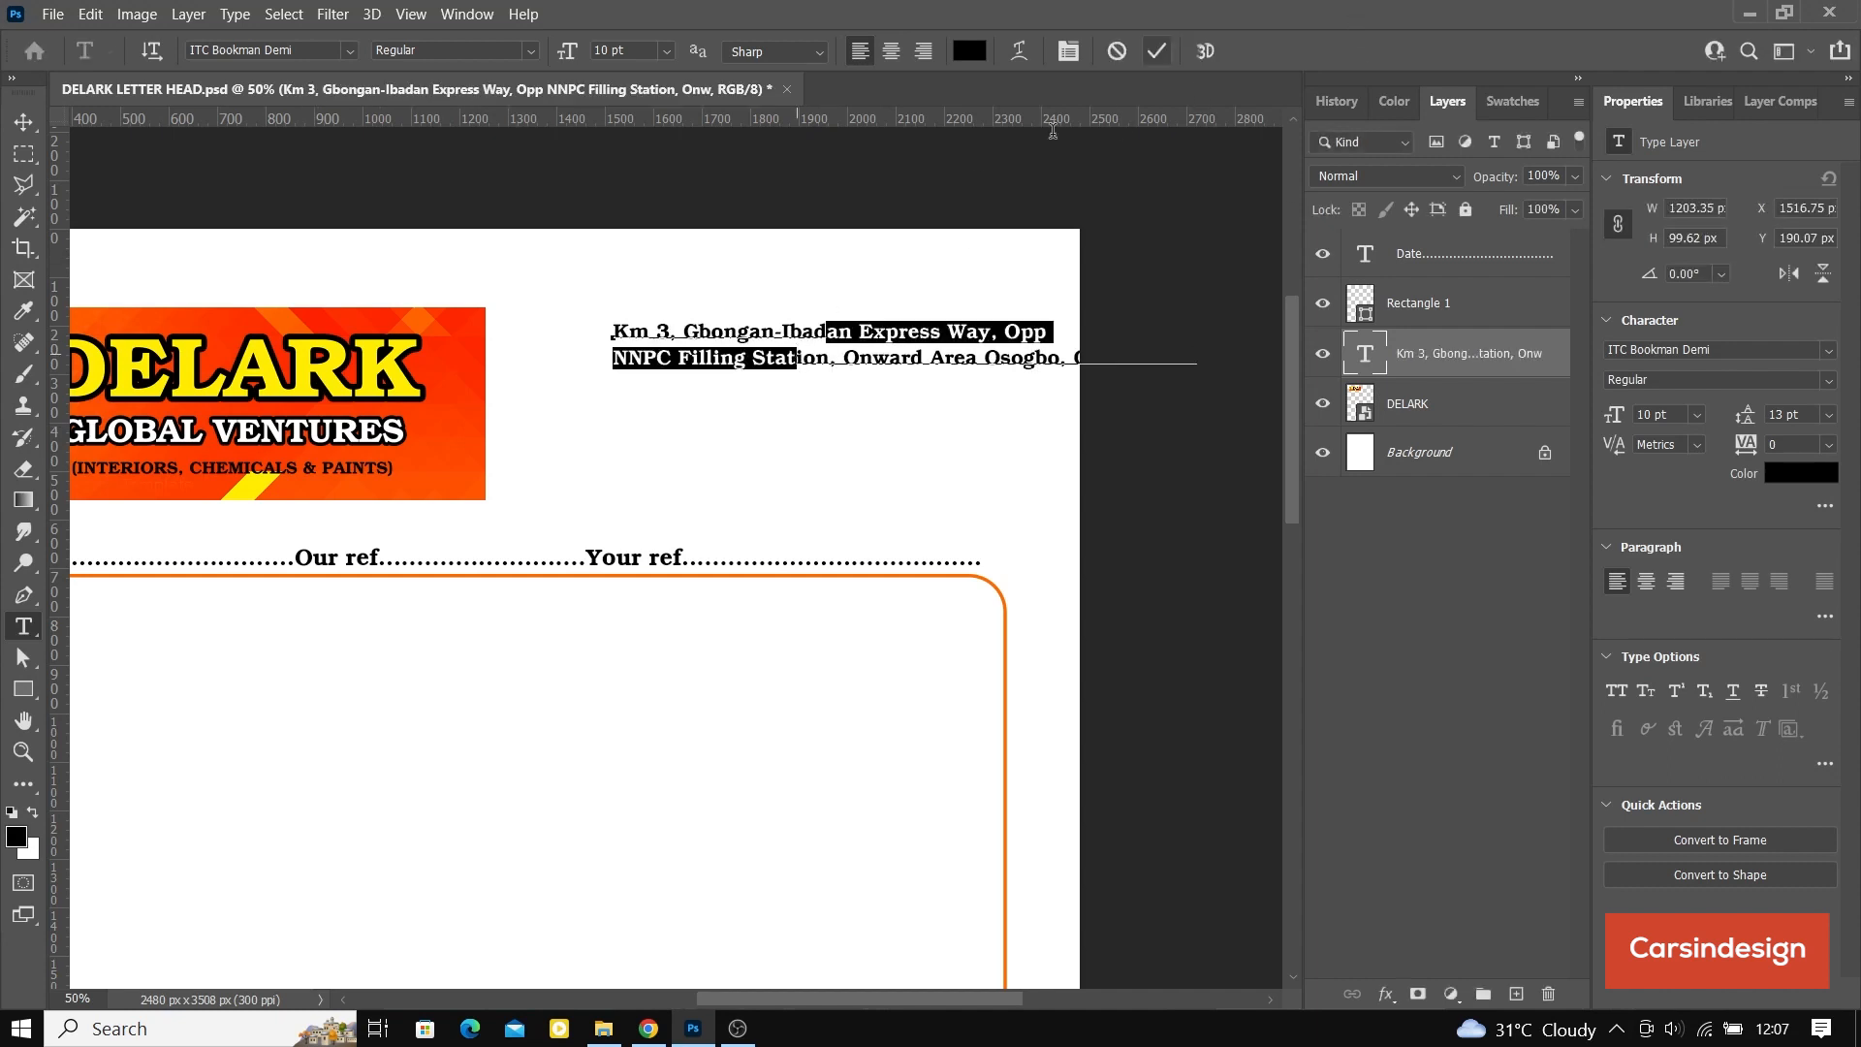
left_click(24, 121)
mouse_move(932, 358)
left_mouse_down()
mouse_move(897, 358)
mouse_move(901, 340)
left_mouse_up()
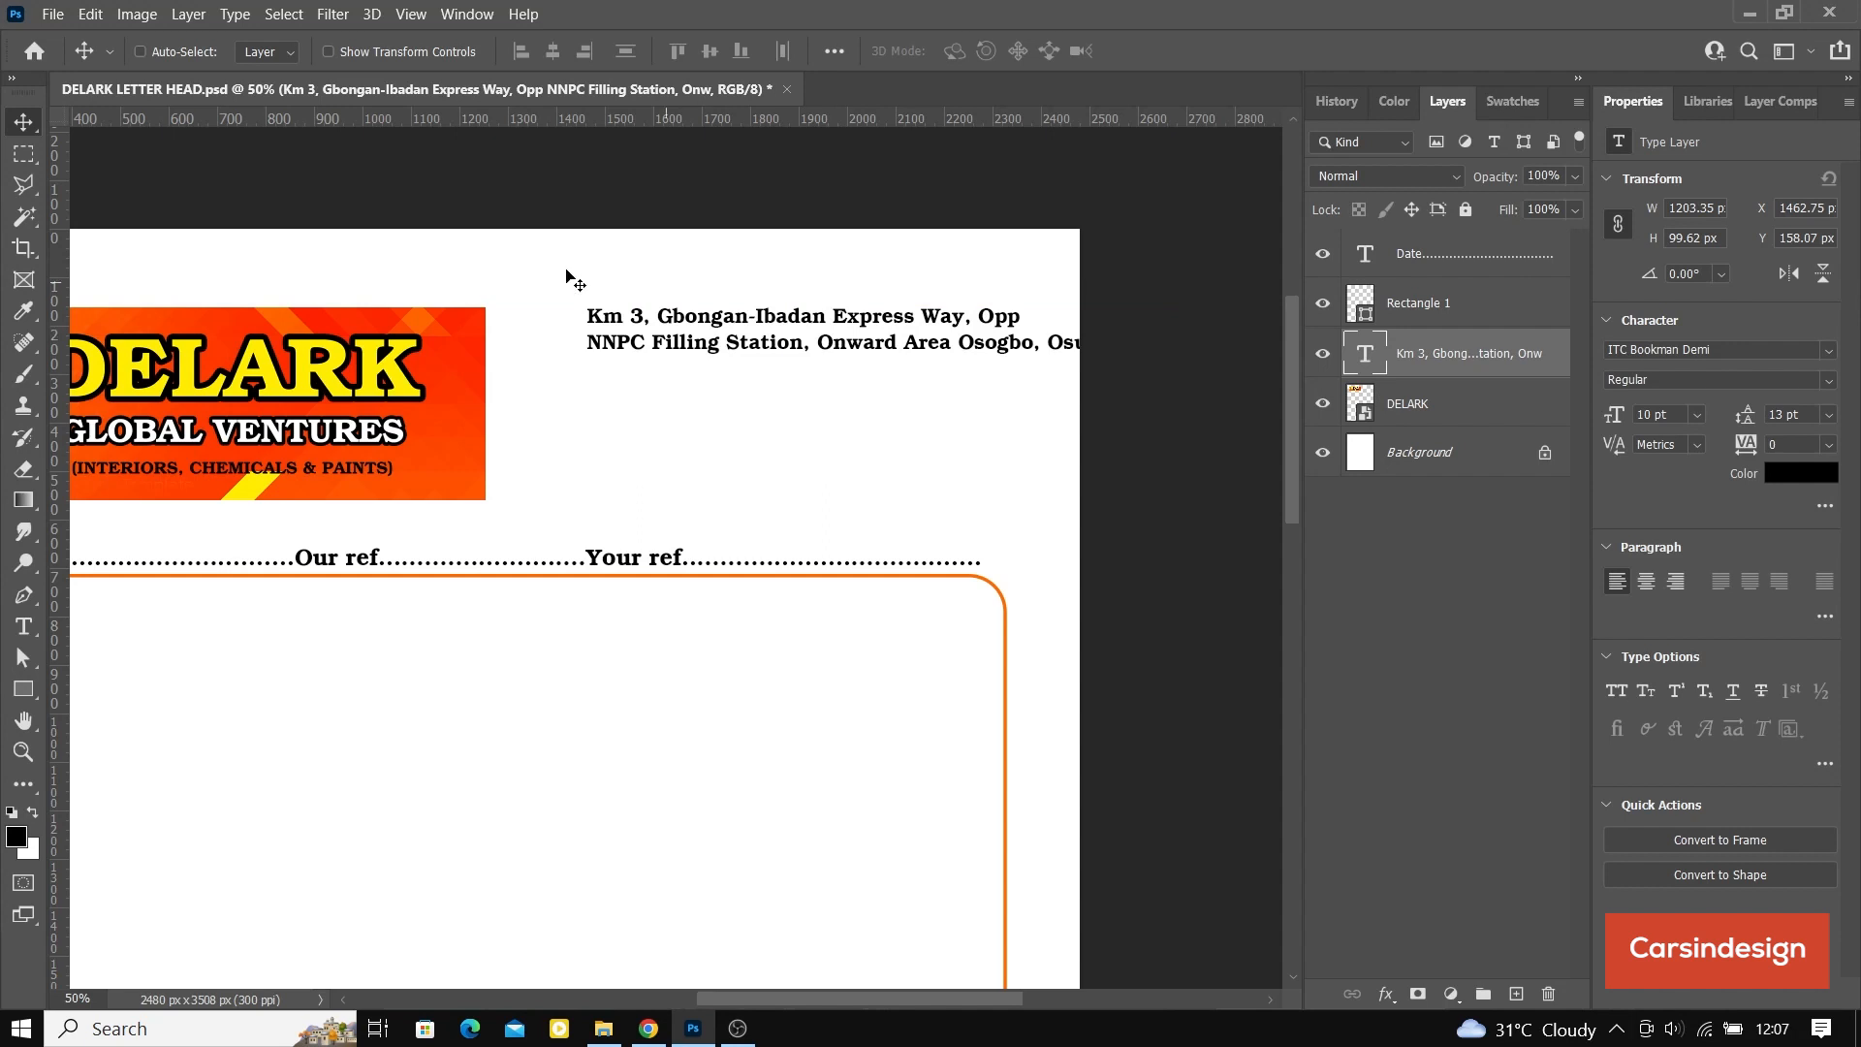
Step: Show transform controls and scale the address text proportionally to about 65%, so it fits within the page
left_click(330, 52)
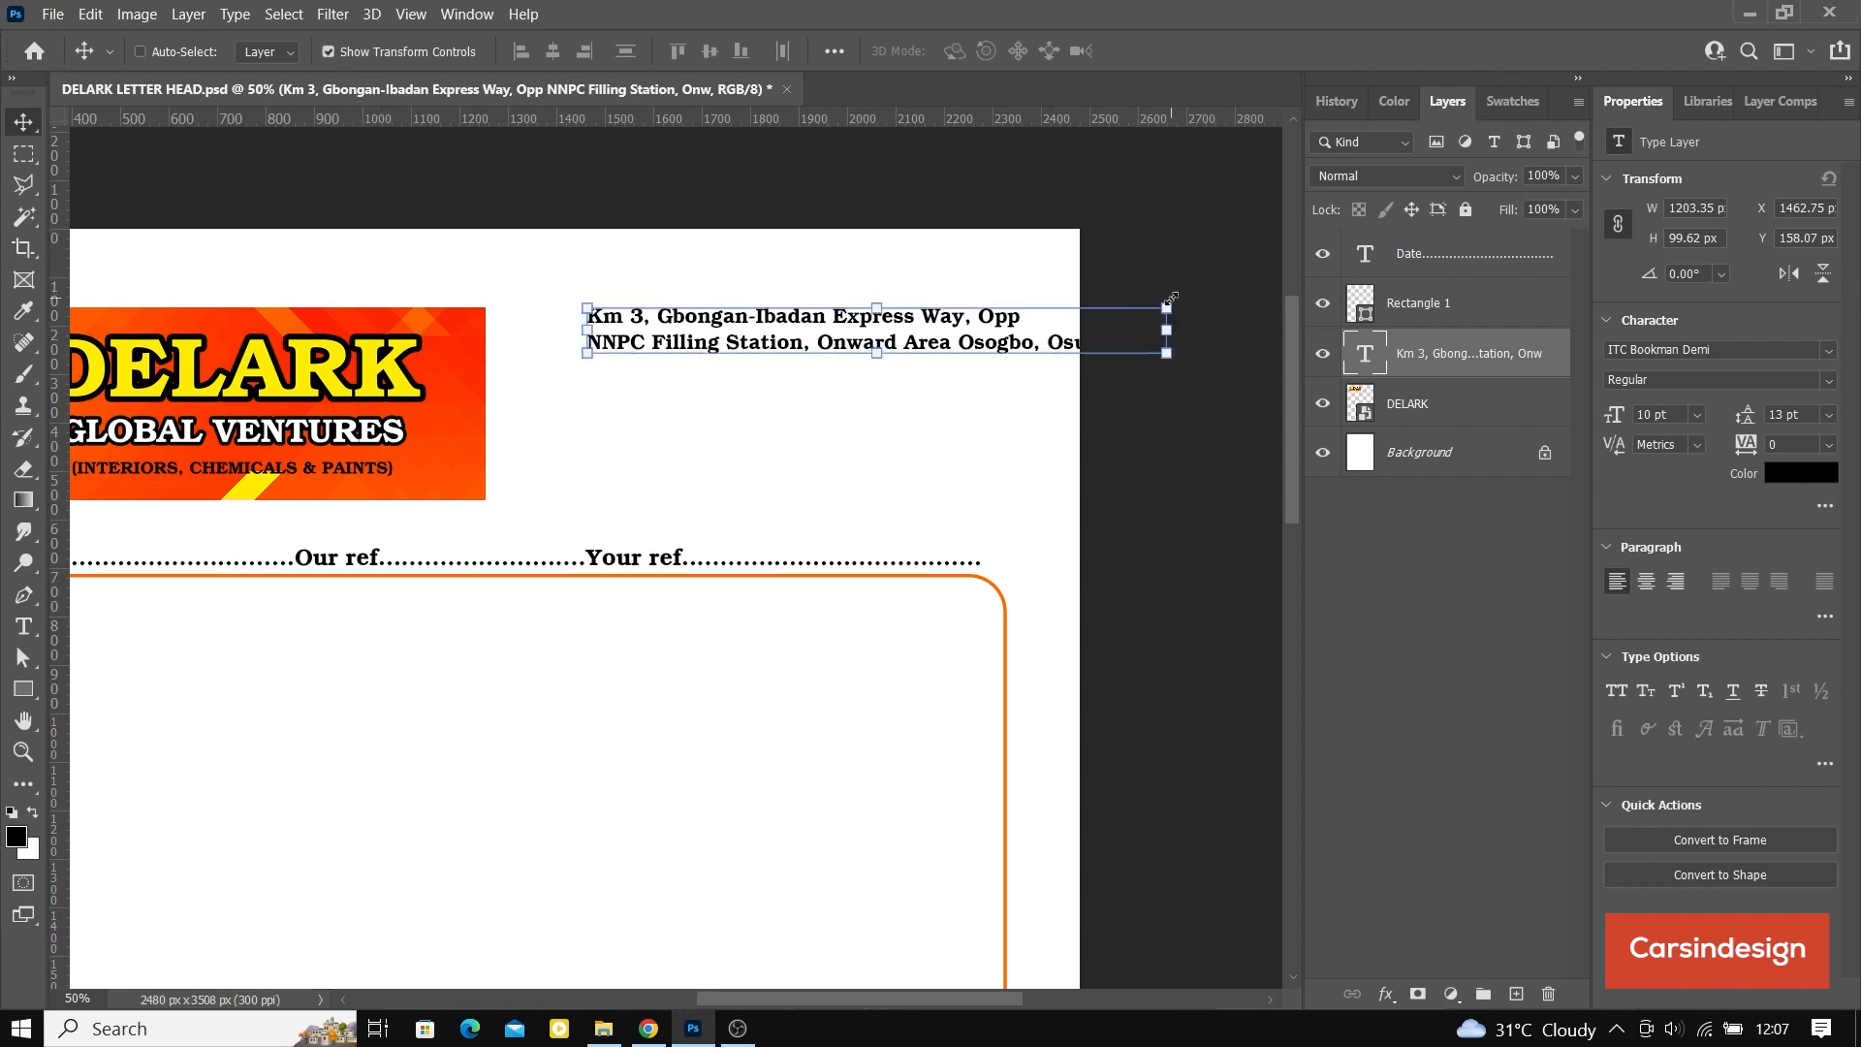
left_click_drag(1170, 300, 993, 319)
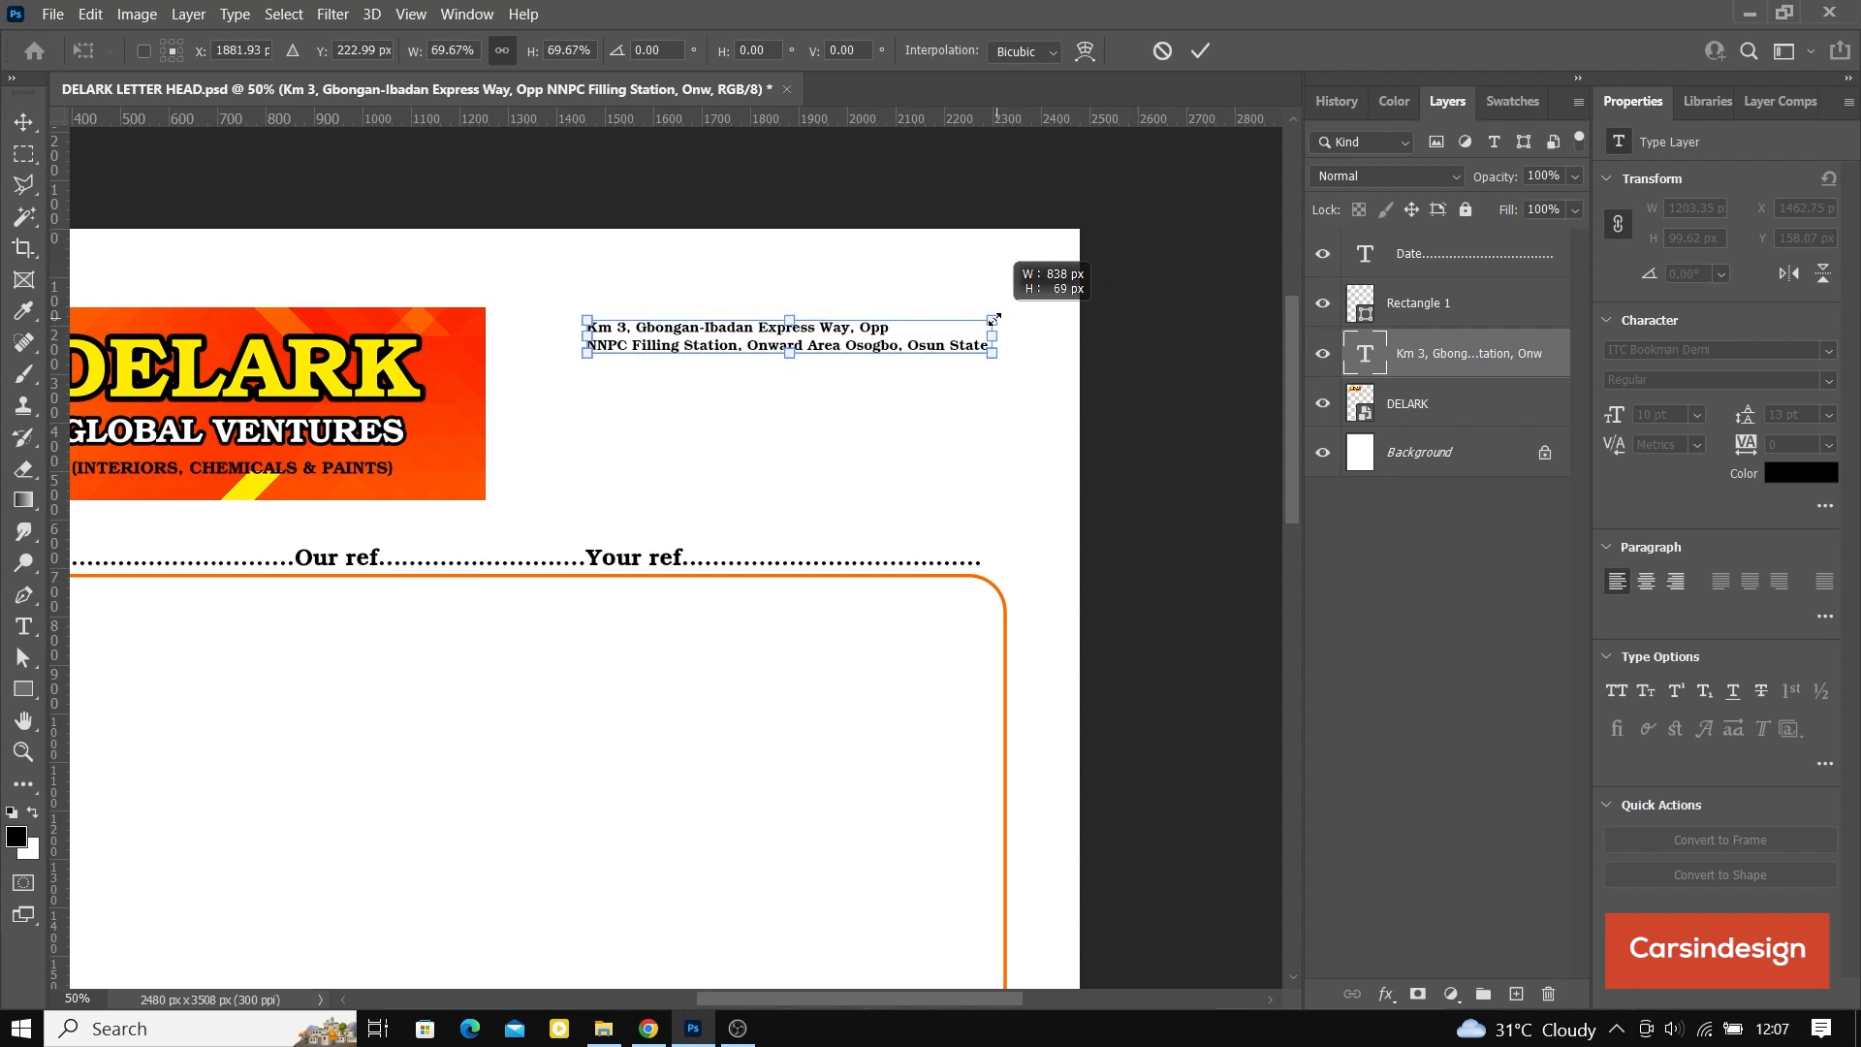
left_click_drag(993, 320, 966, 323)
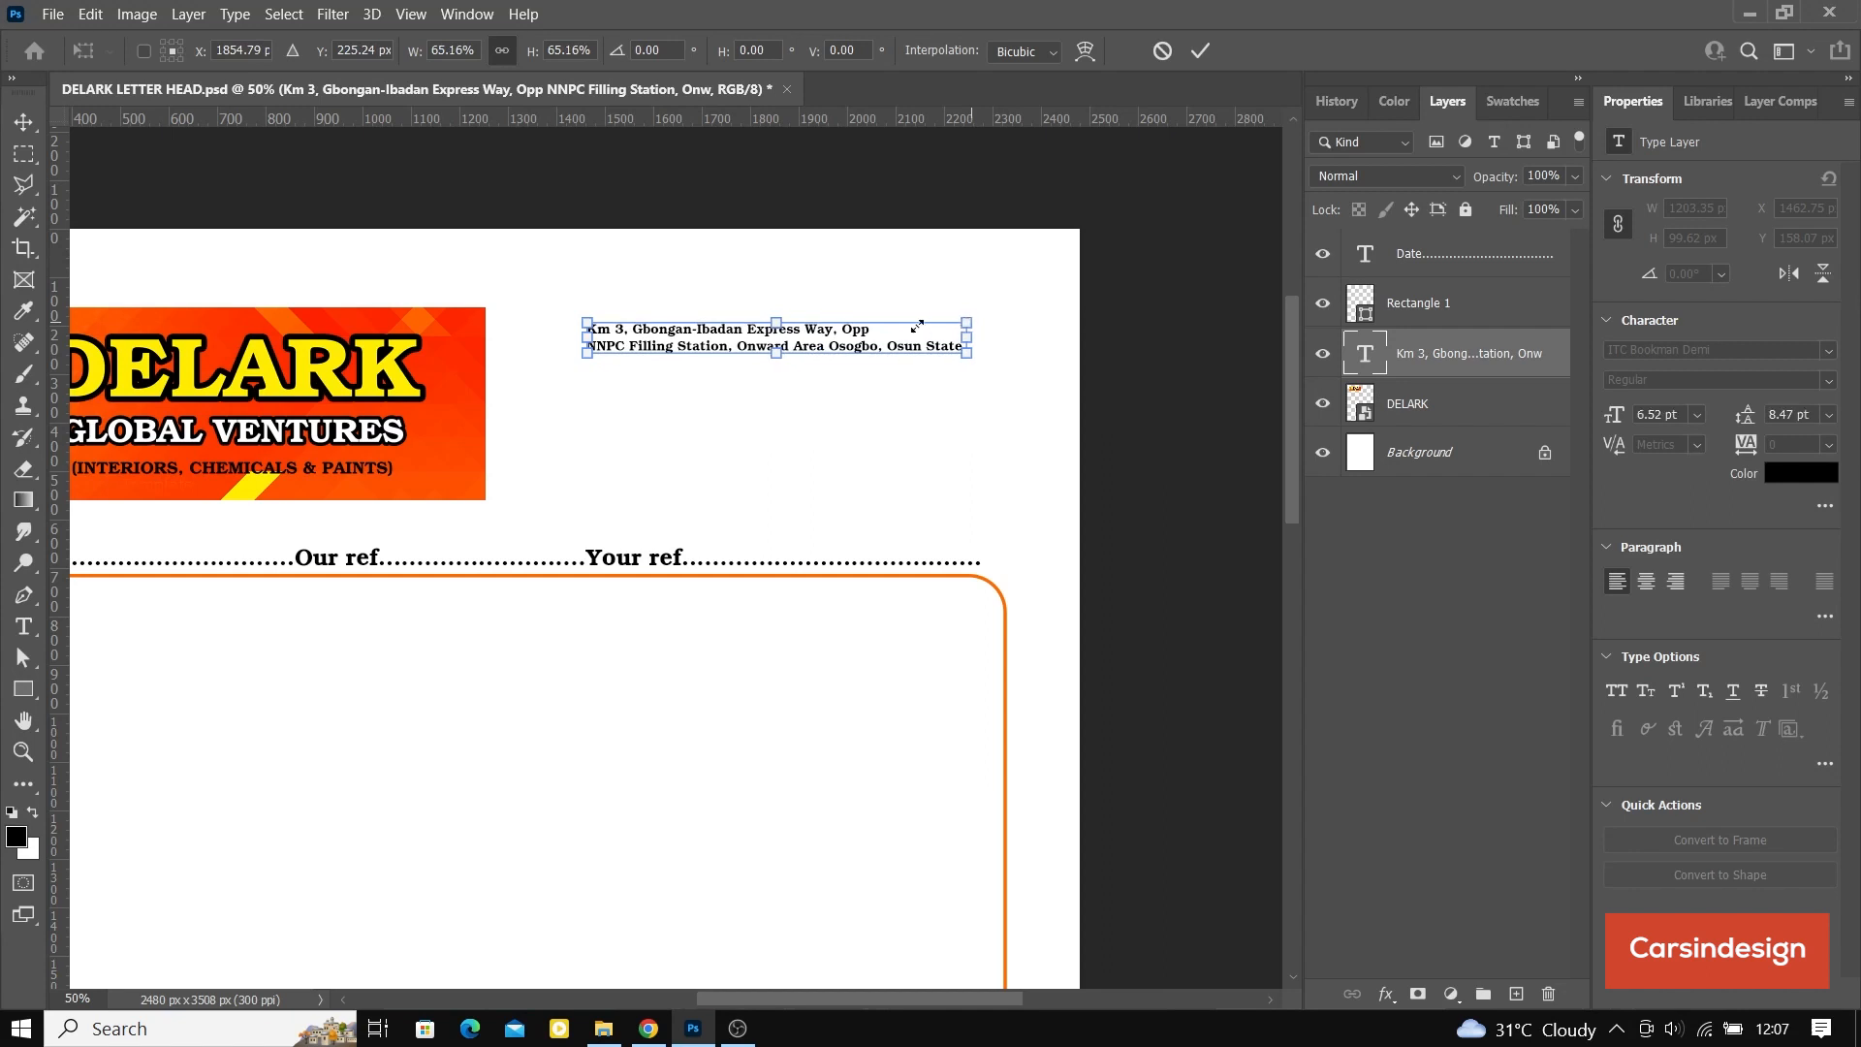
left_click(1210, 48)
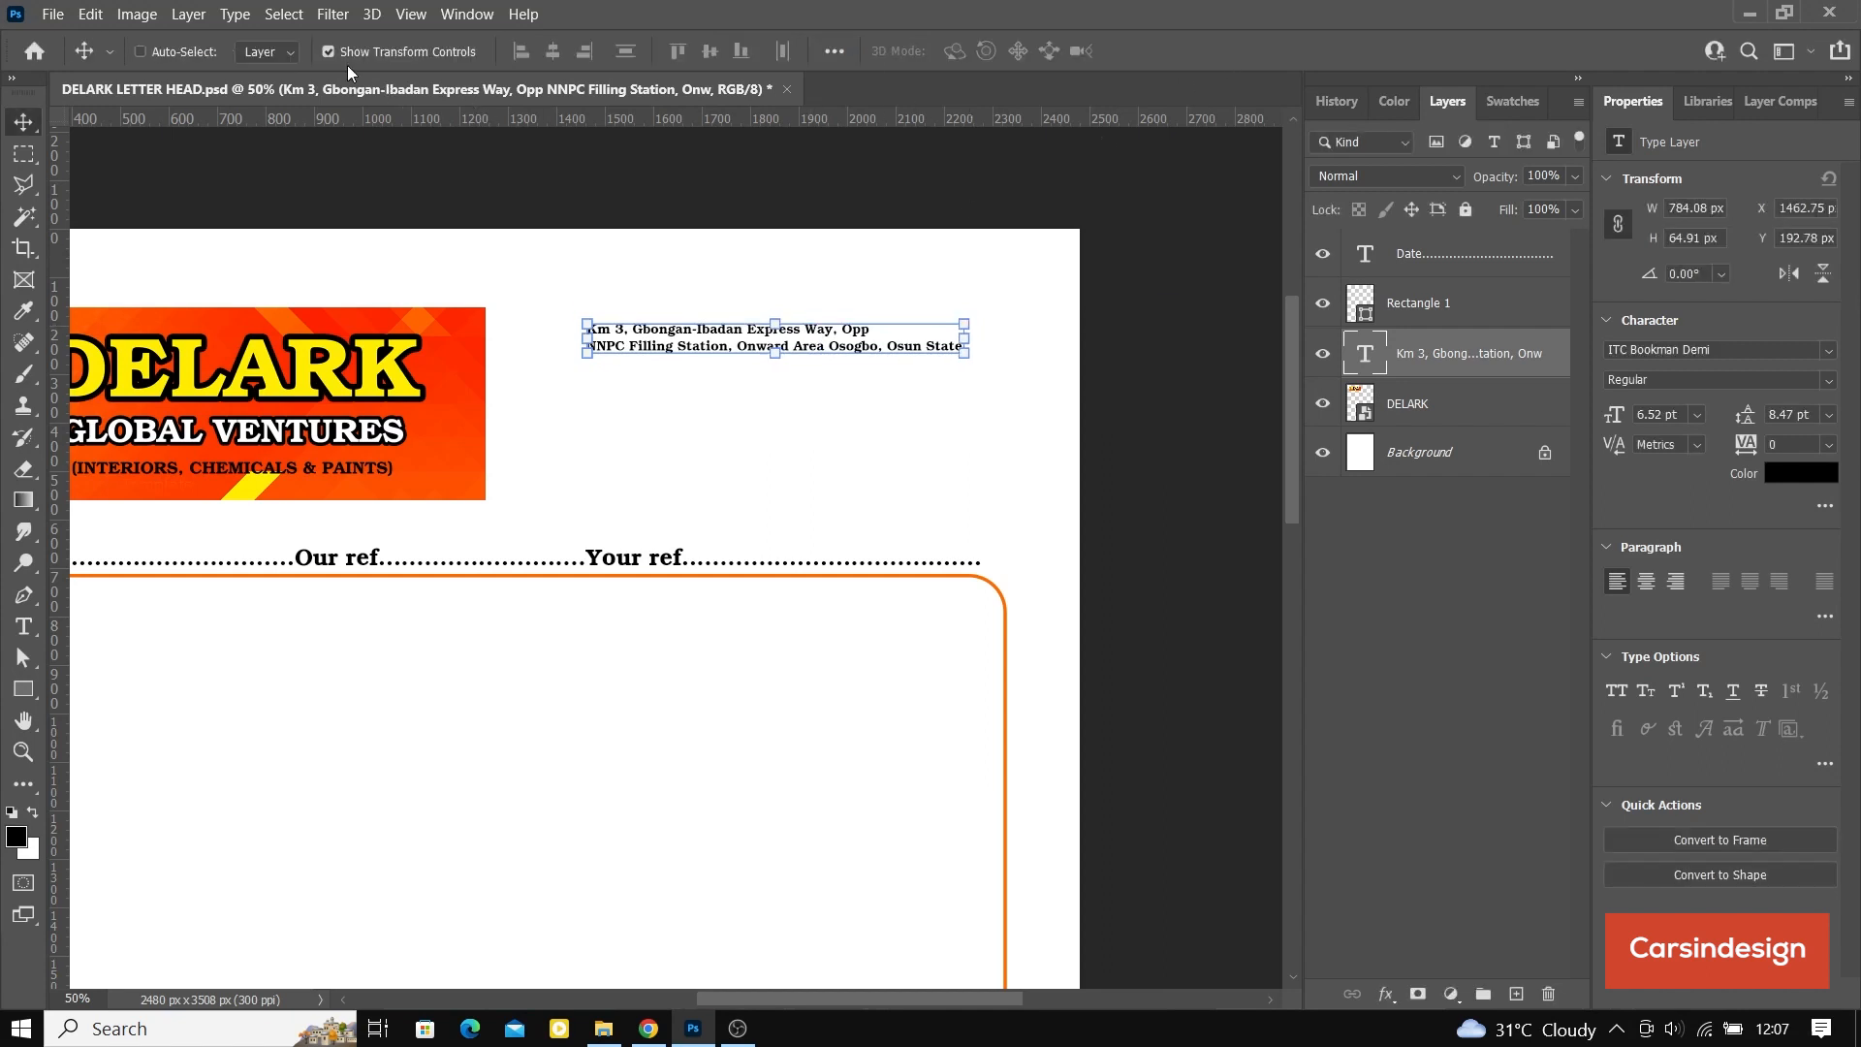
Step: Duplicate the address text to about Y 303 px below it and replace the copy's content with the company's two phone numbers
left_click_drag(739, 362, 739, 415)
double_click(737, 382)
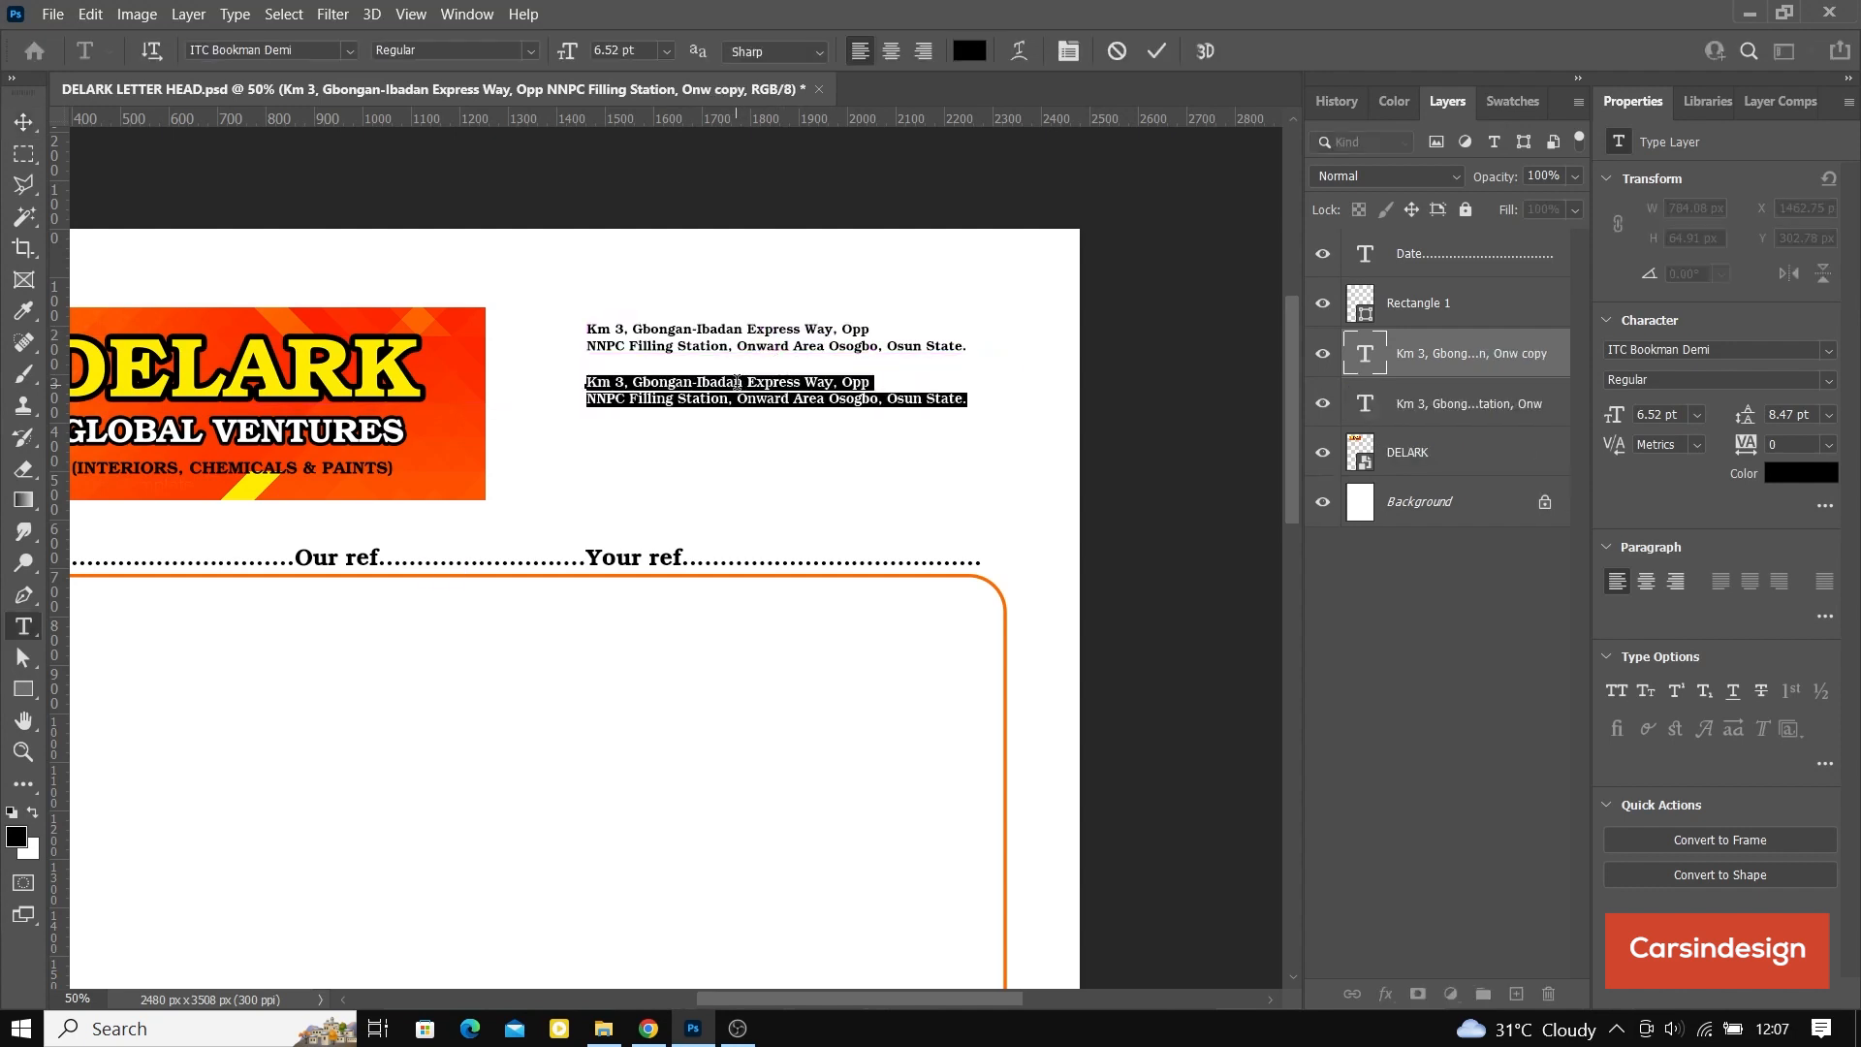
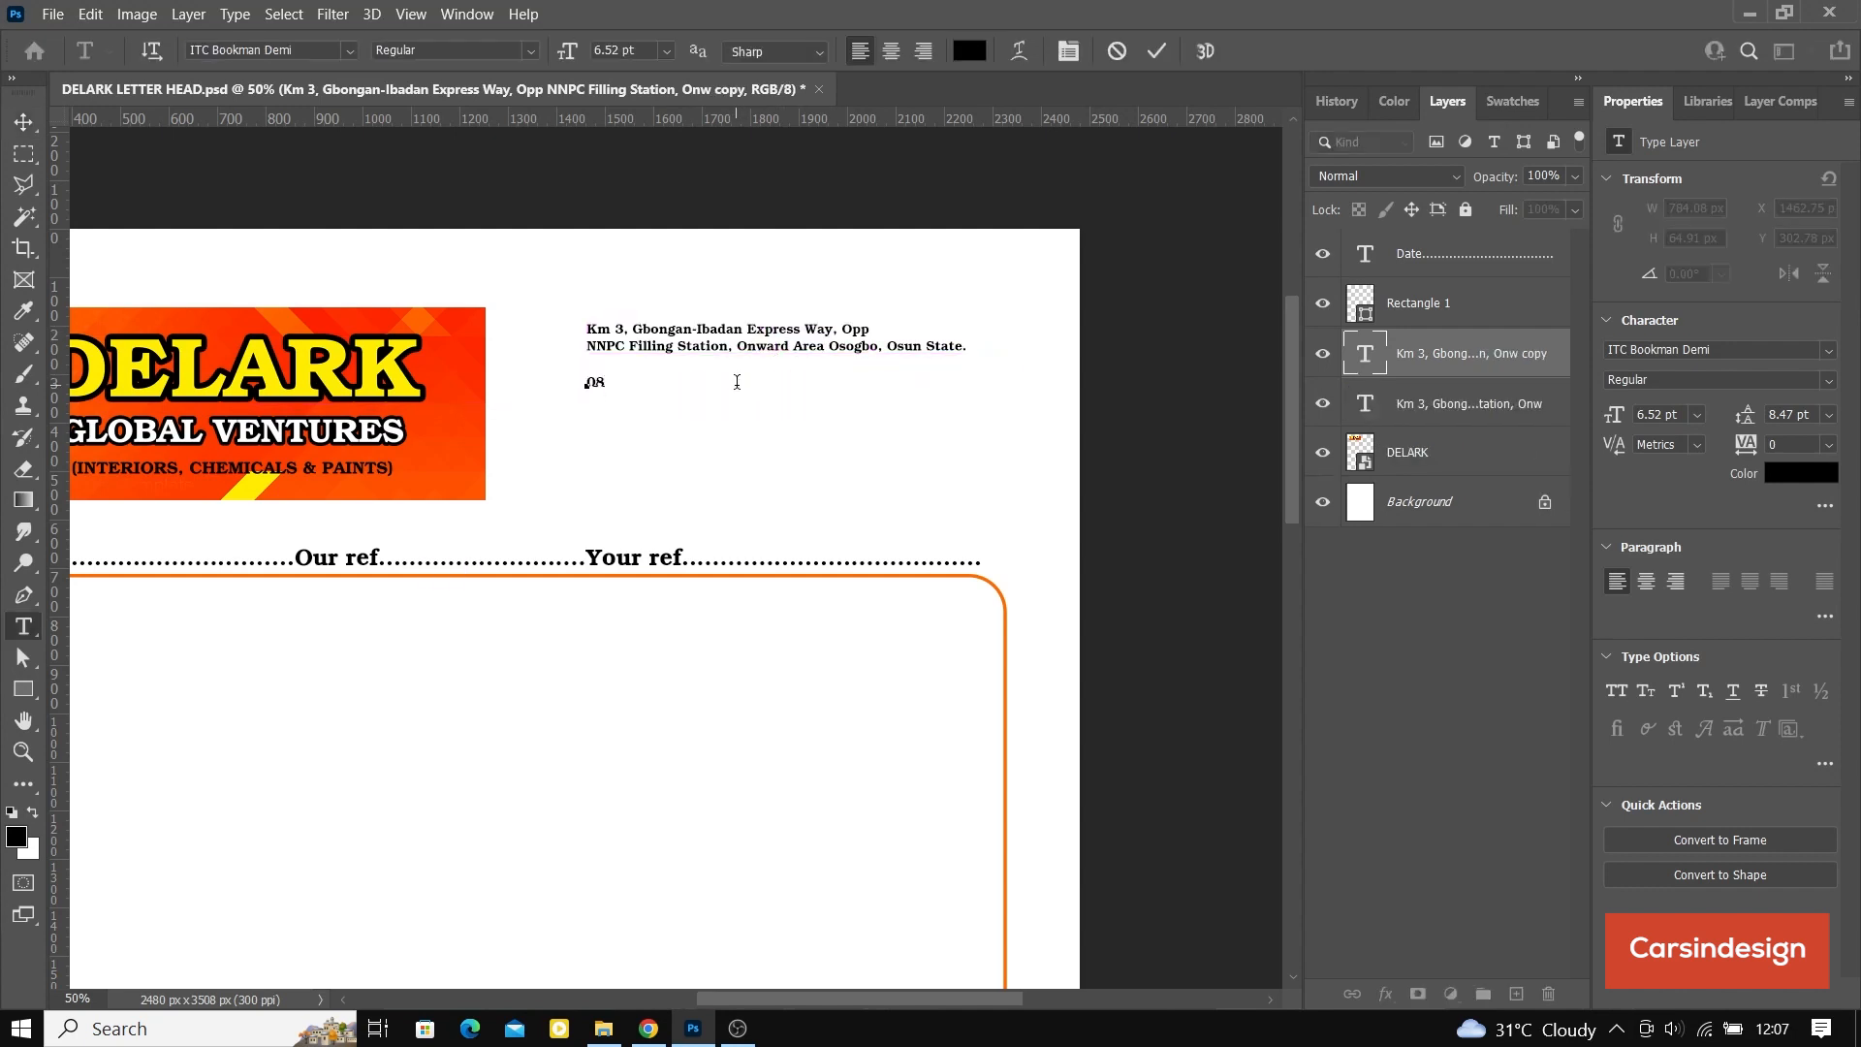
left_click(1156, 50)
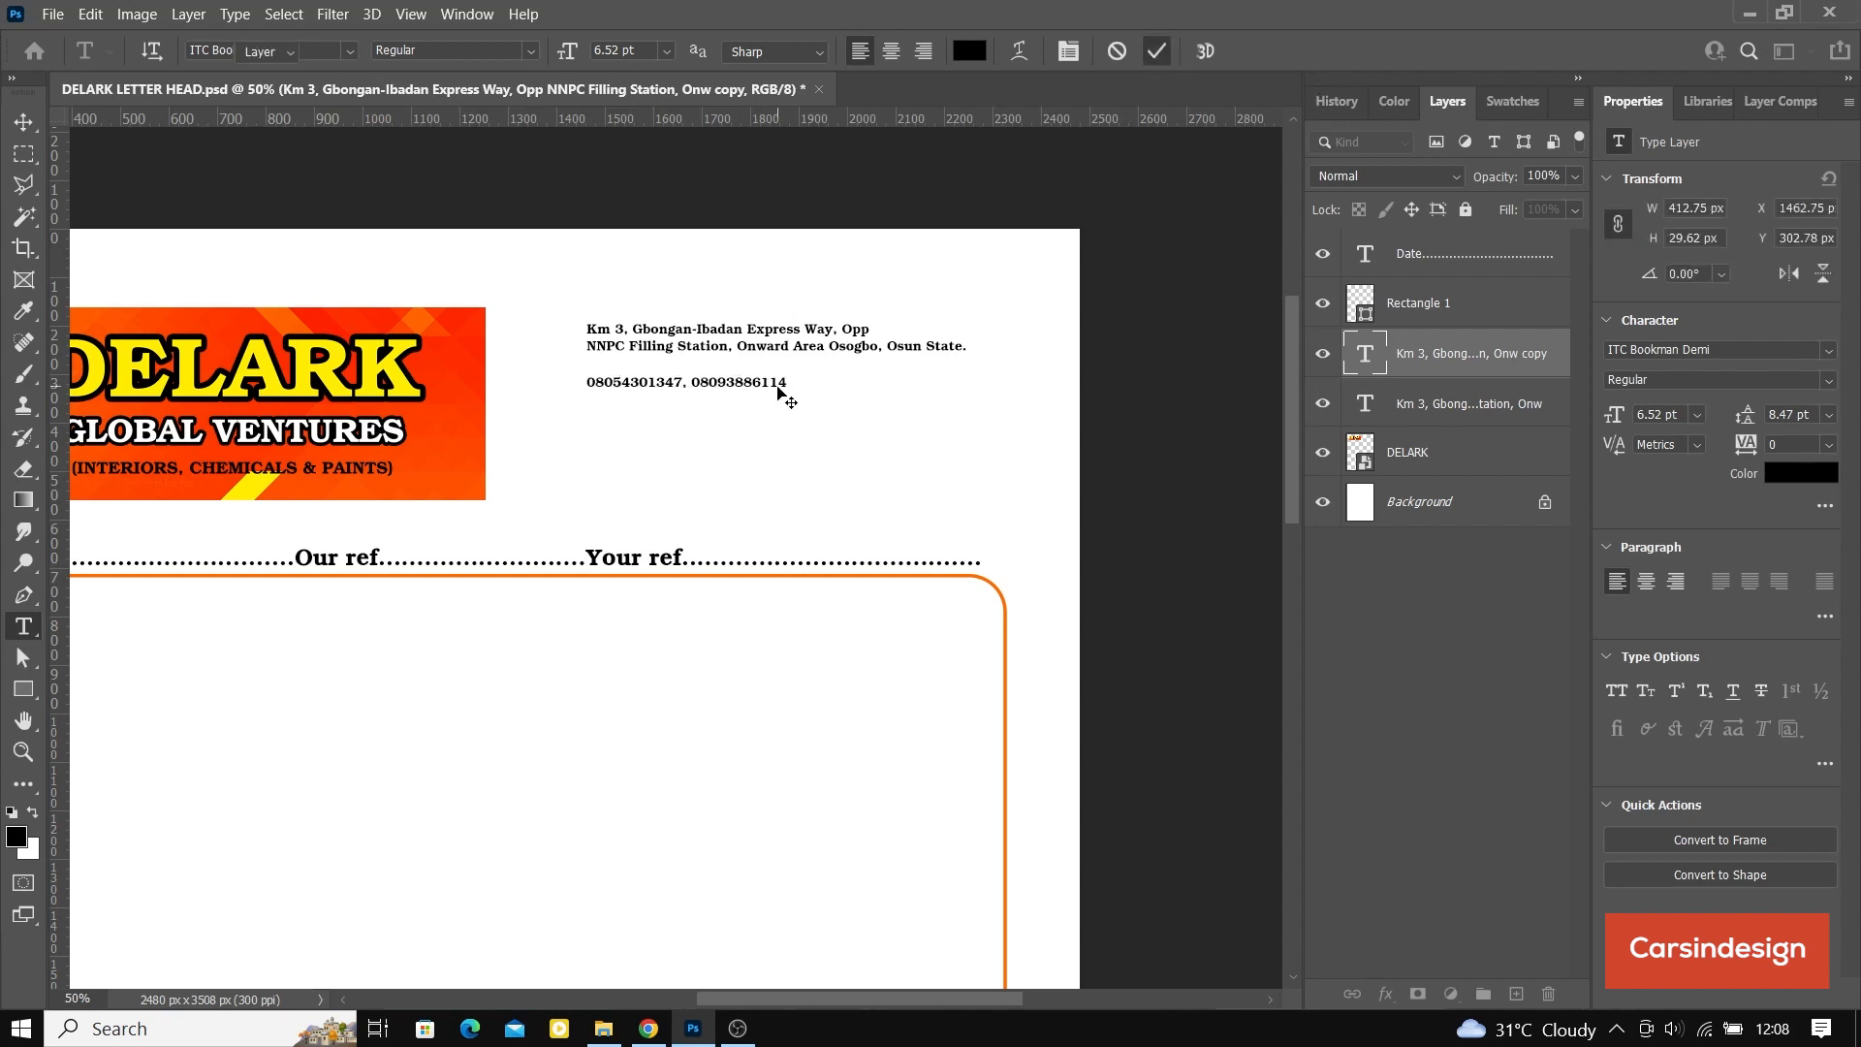
Step: Duplicate the phone line to about Y 374 px and replace the copy's content with the company's e-mail address
key("v")
left_click_drag(740, 386, 736, 418)
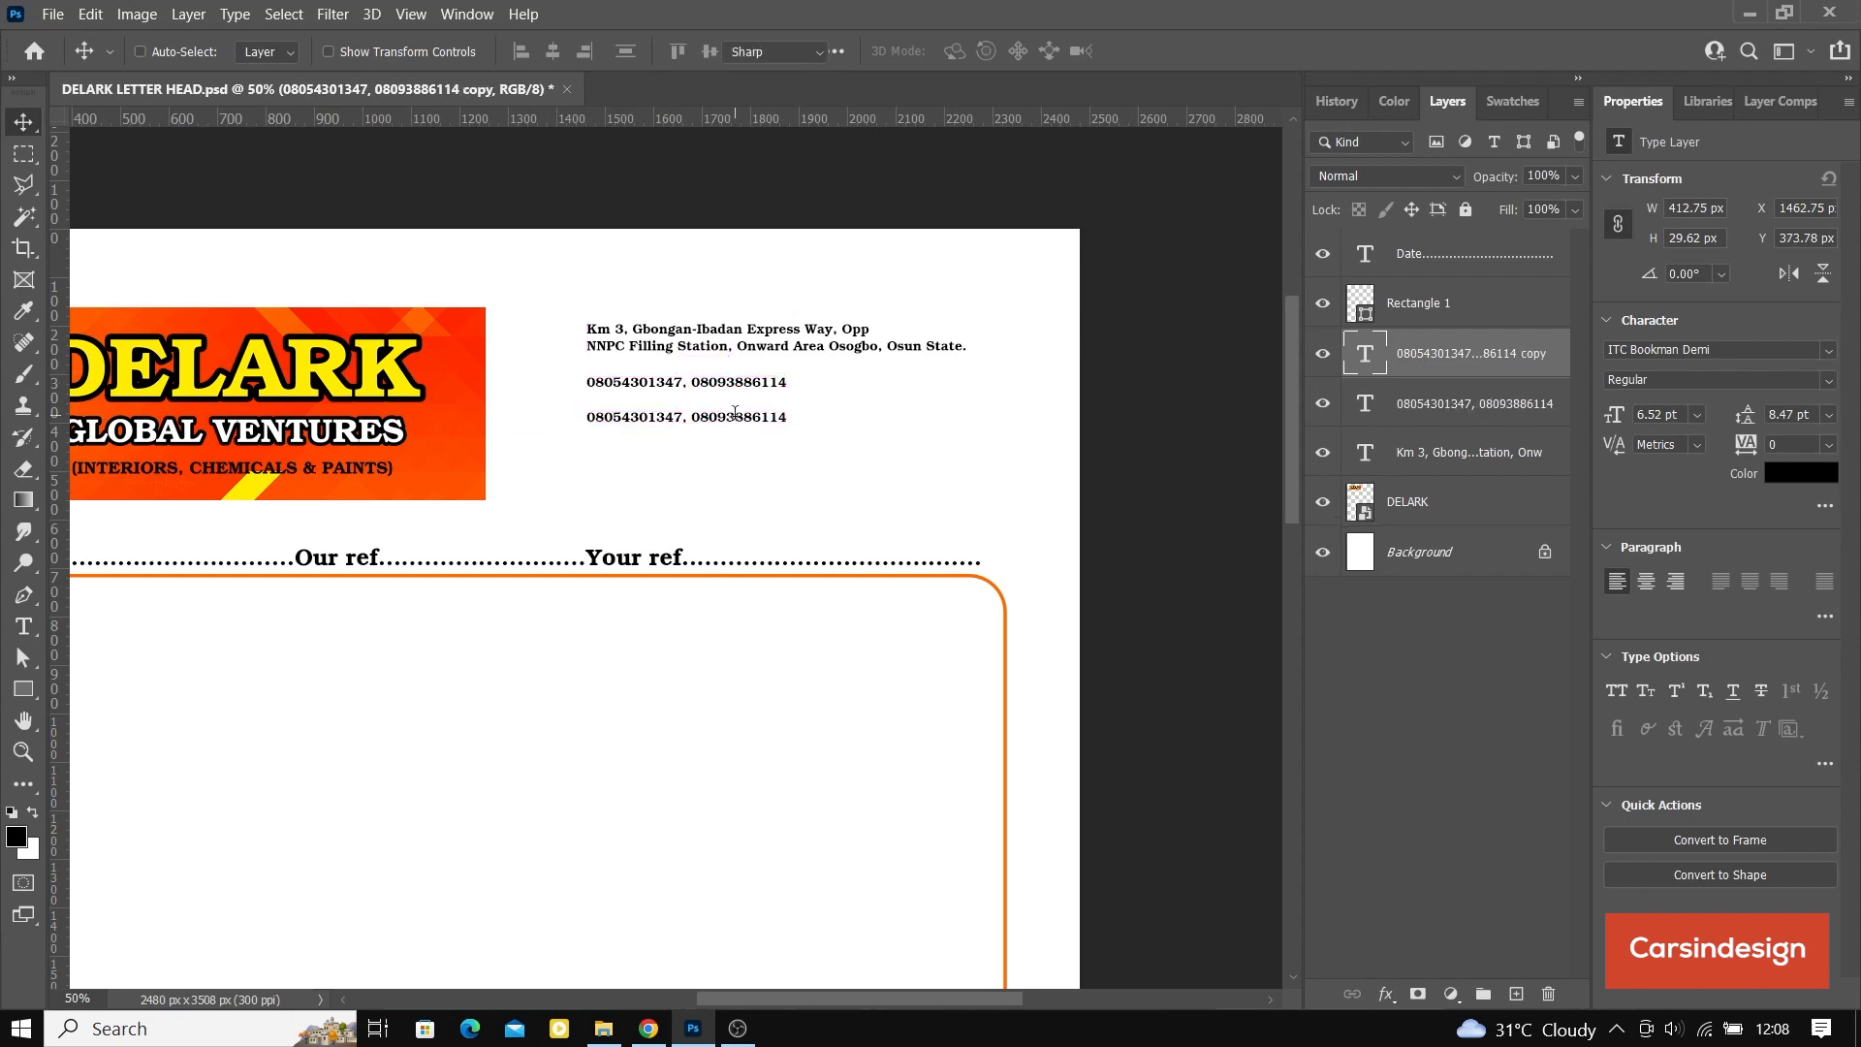
double_click(734, 415)
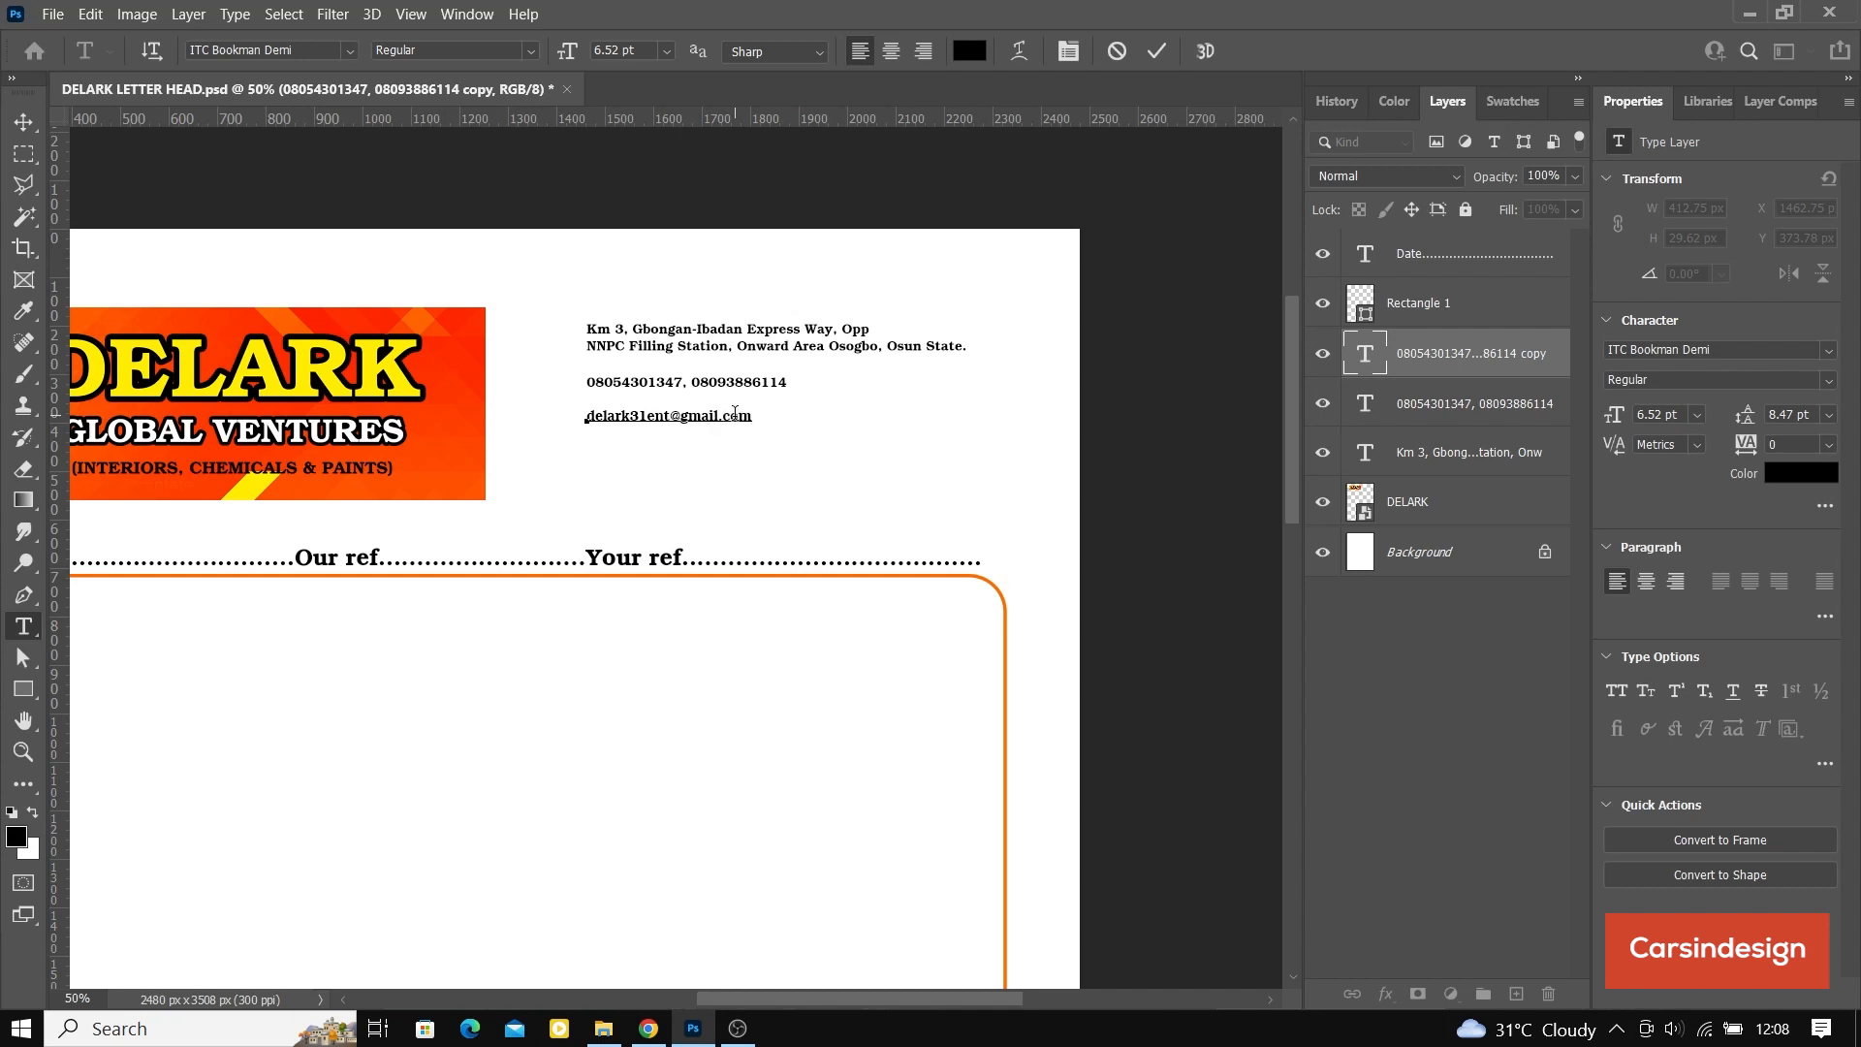
left_click(1166, 48)
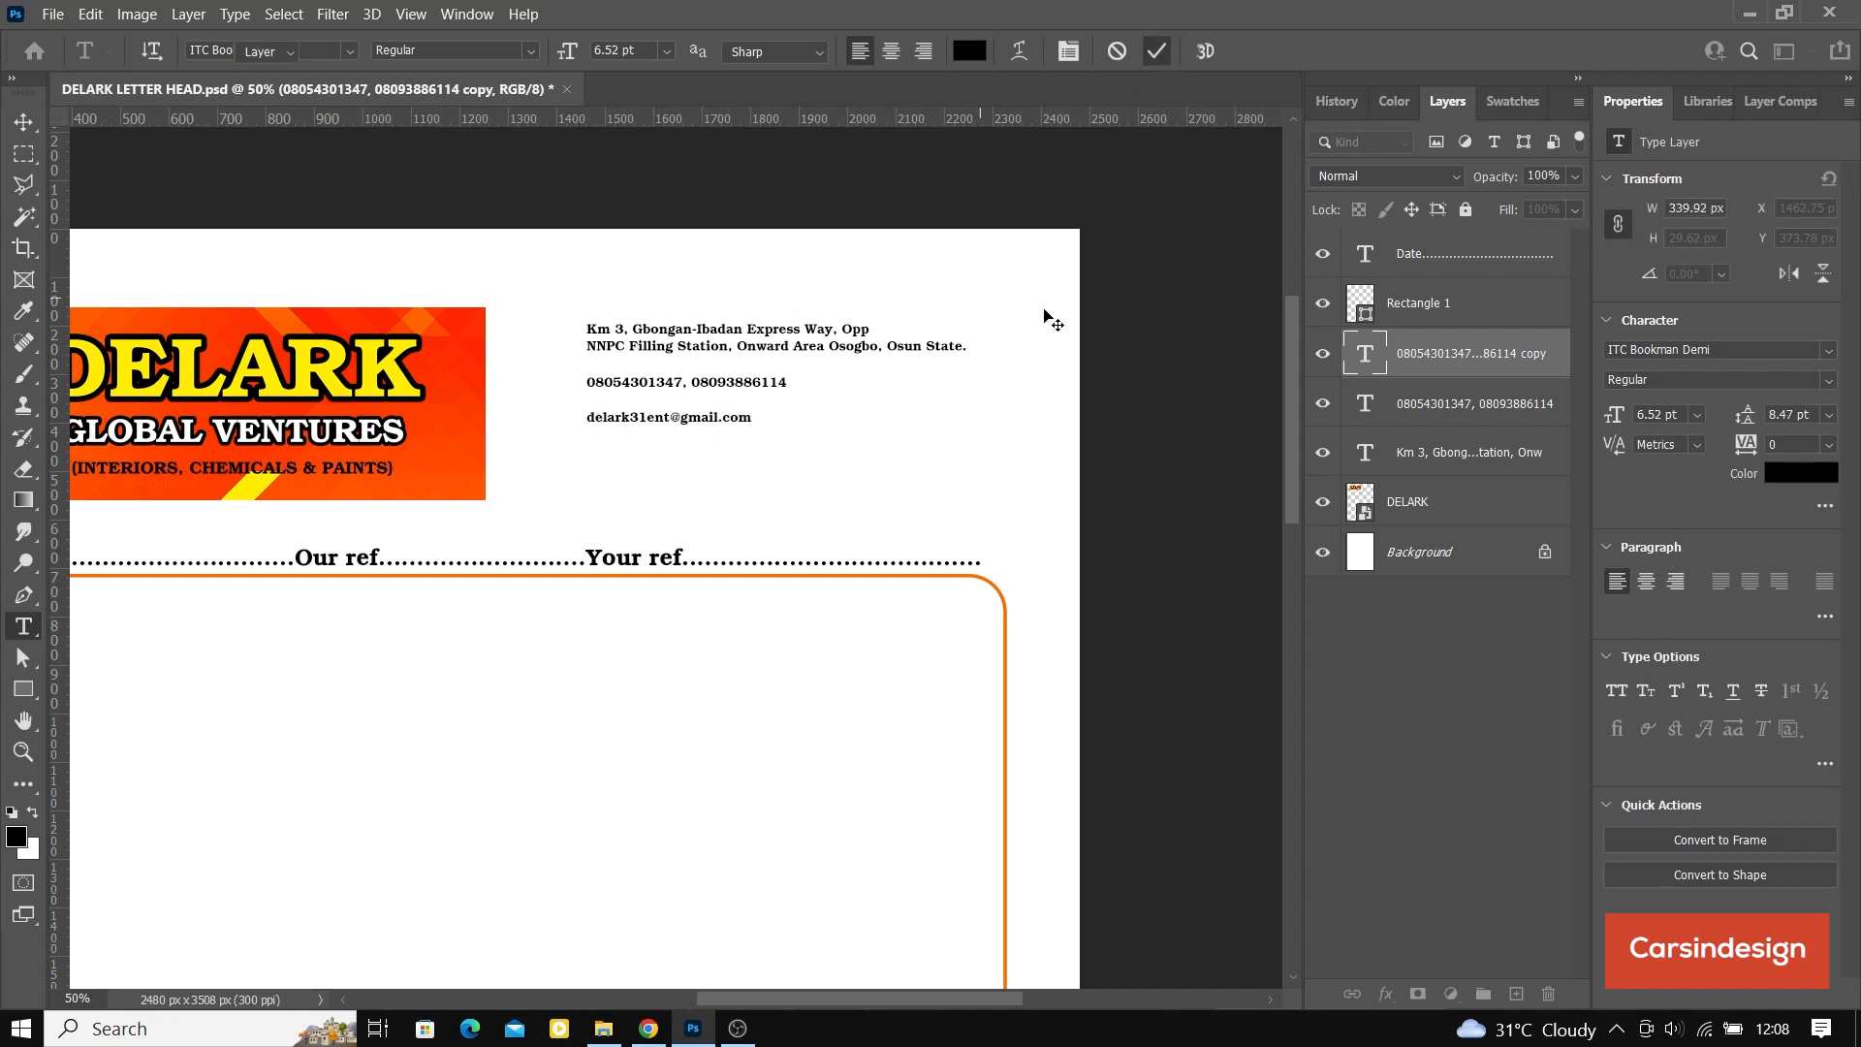
key("v")
Step: Insert a line break before the town name in the address text so the address spans three lines
double_click(1367, 453)
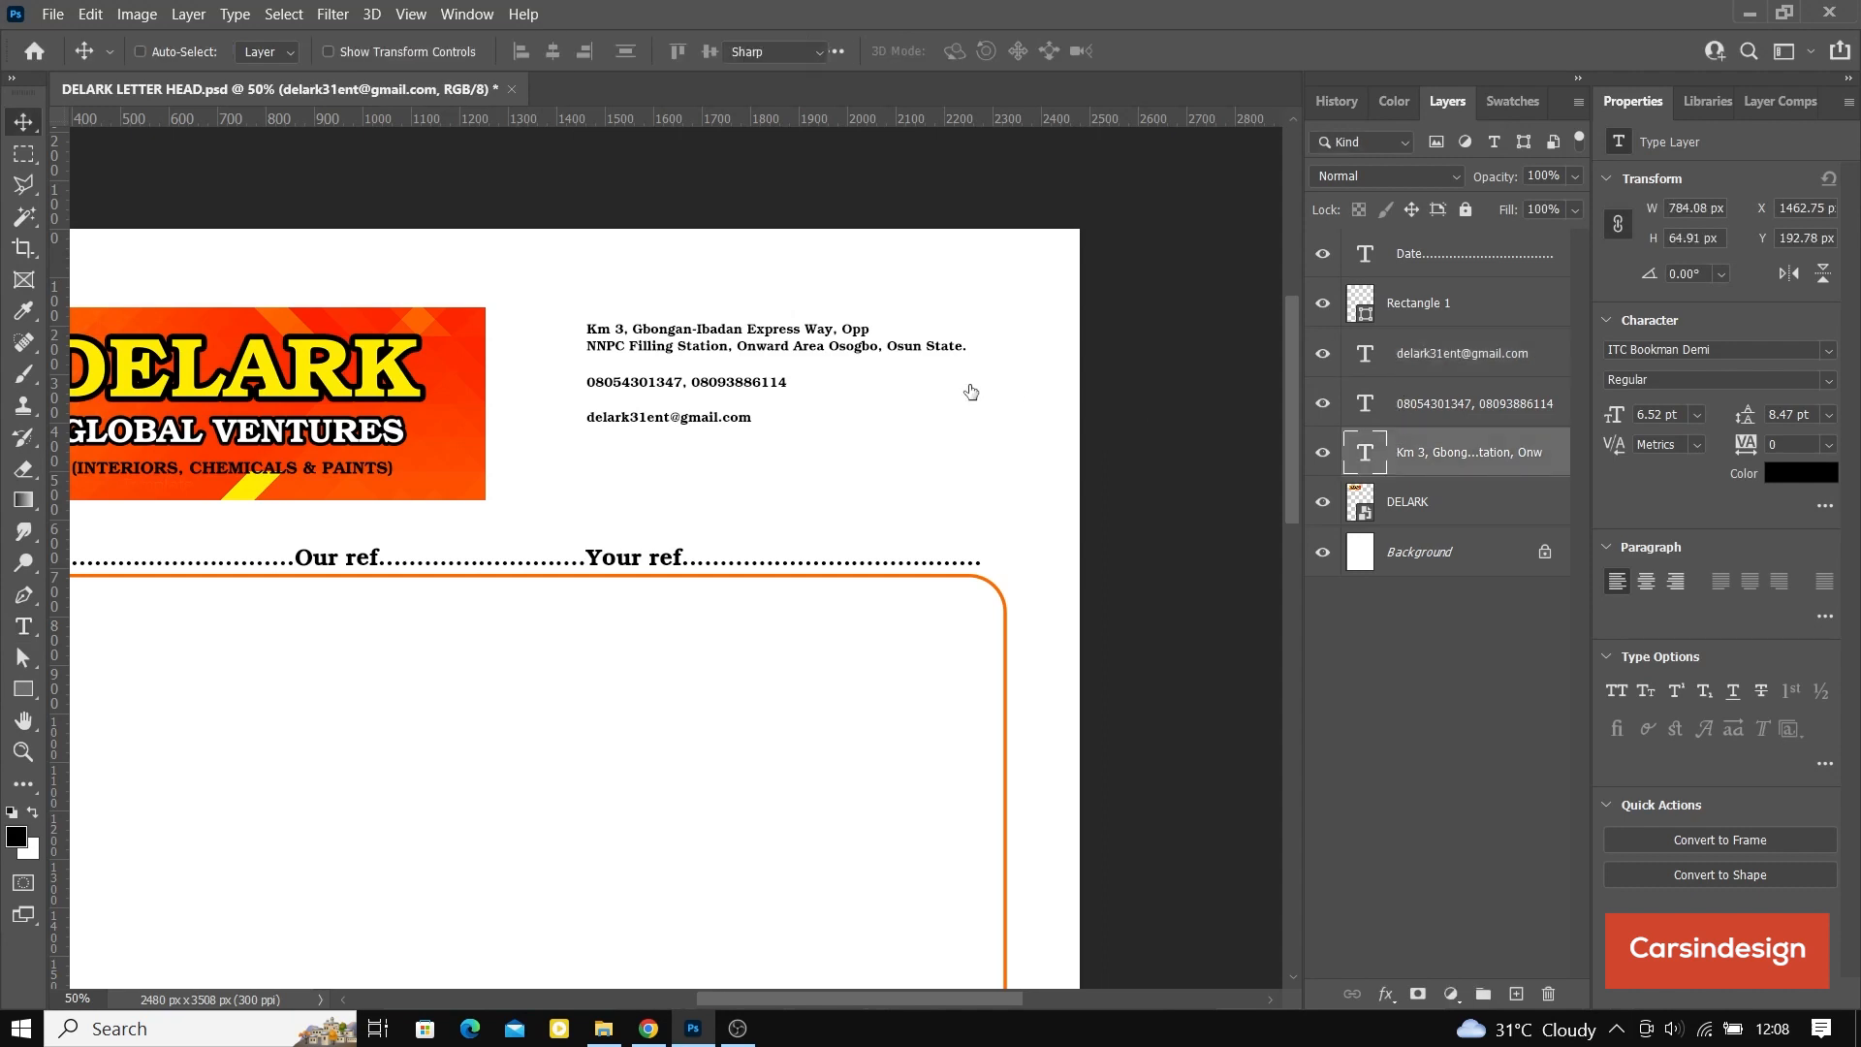
left_click(837, 345)
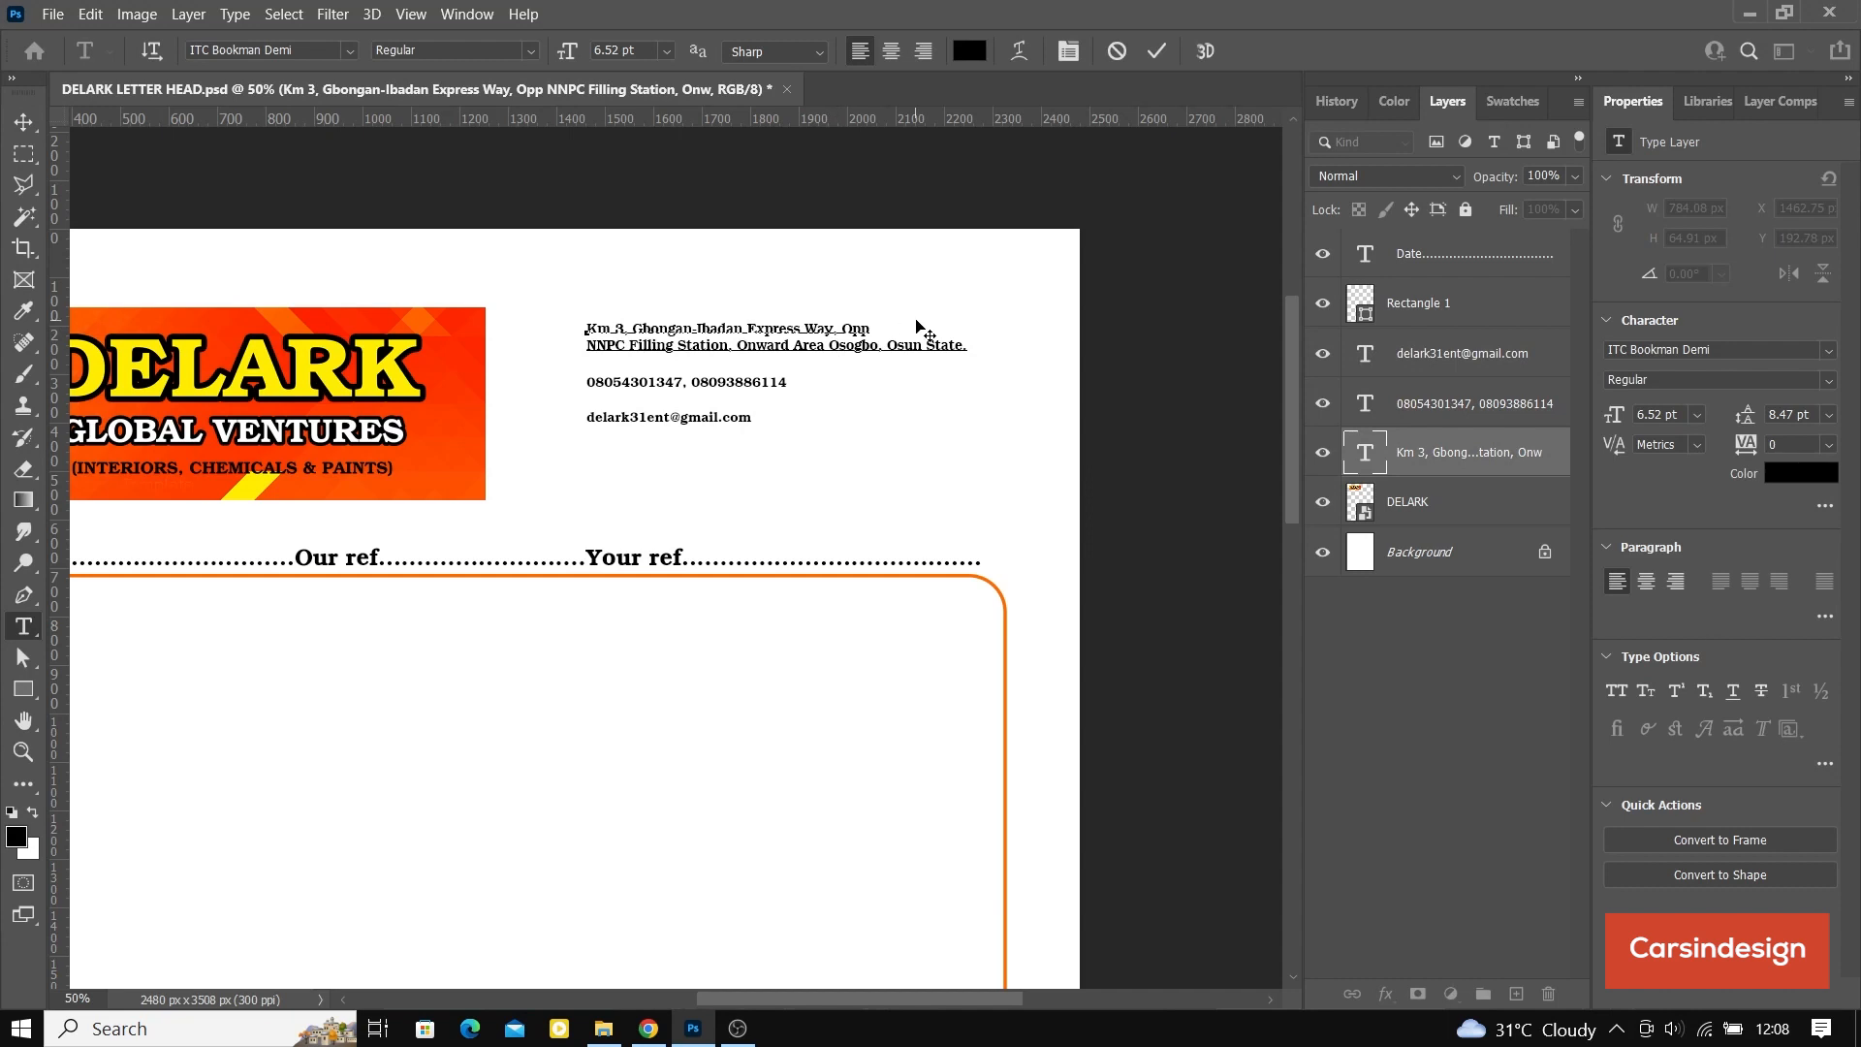
key("BackSpace")
key("Return")
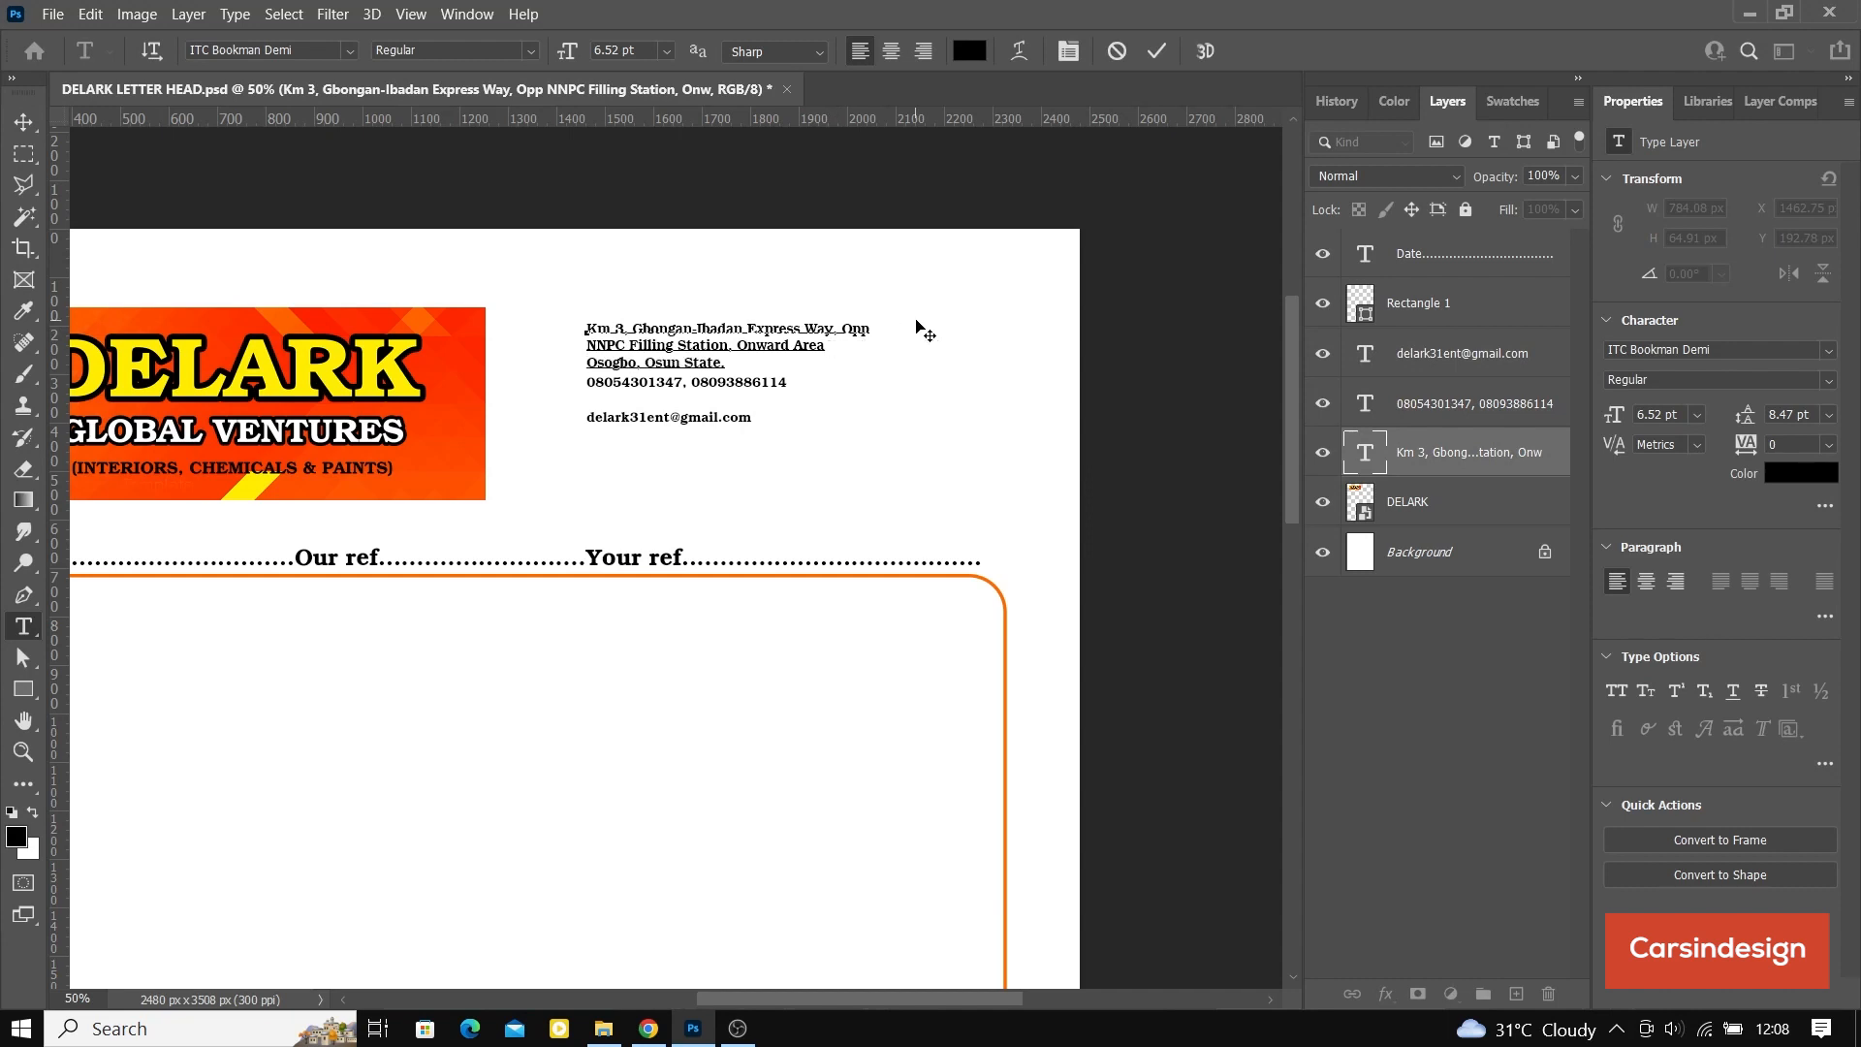
left_click(1156, 51)
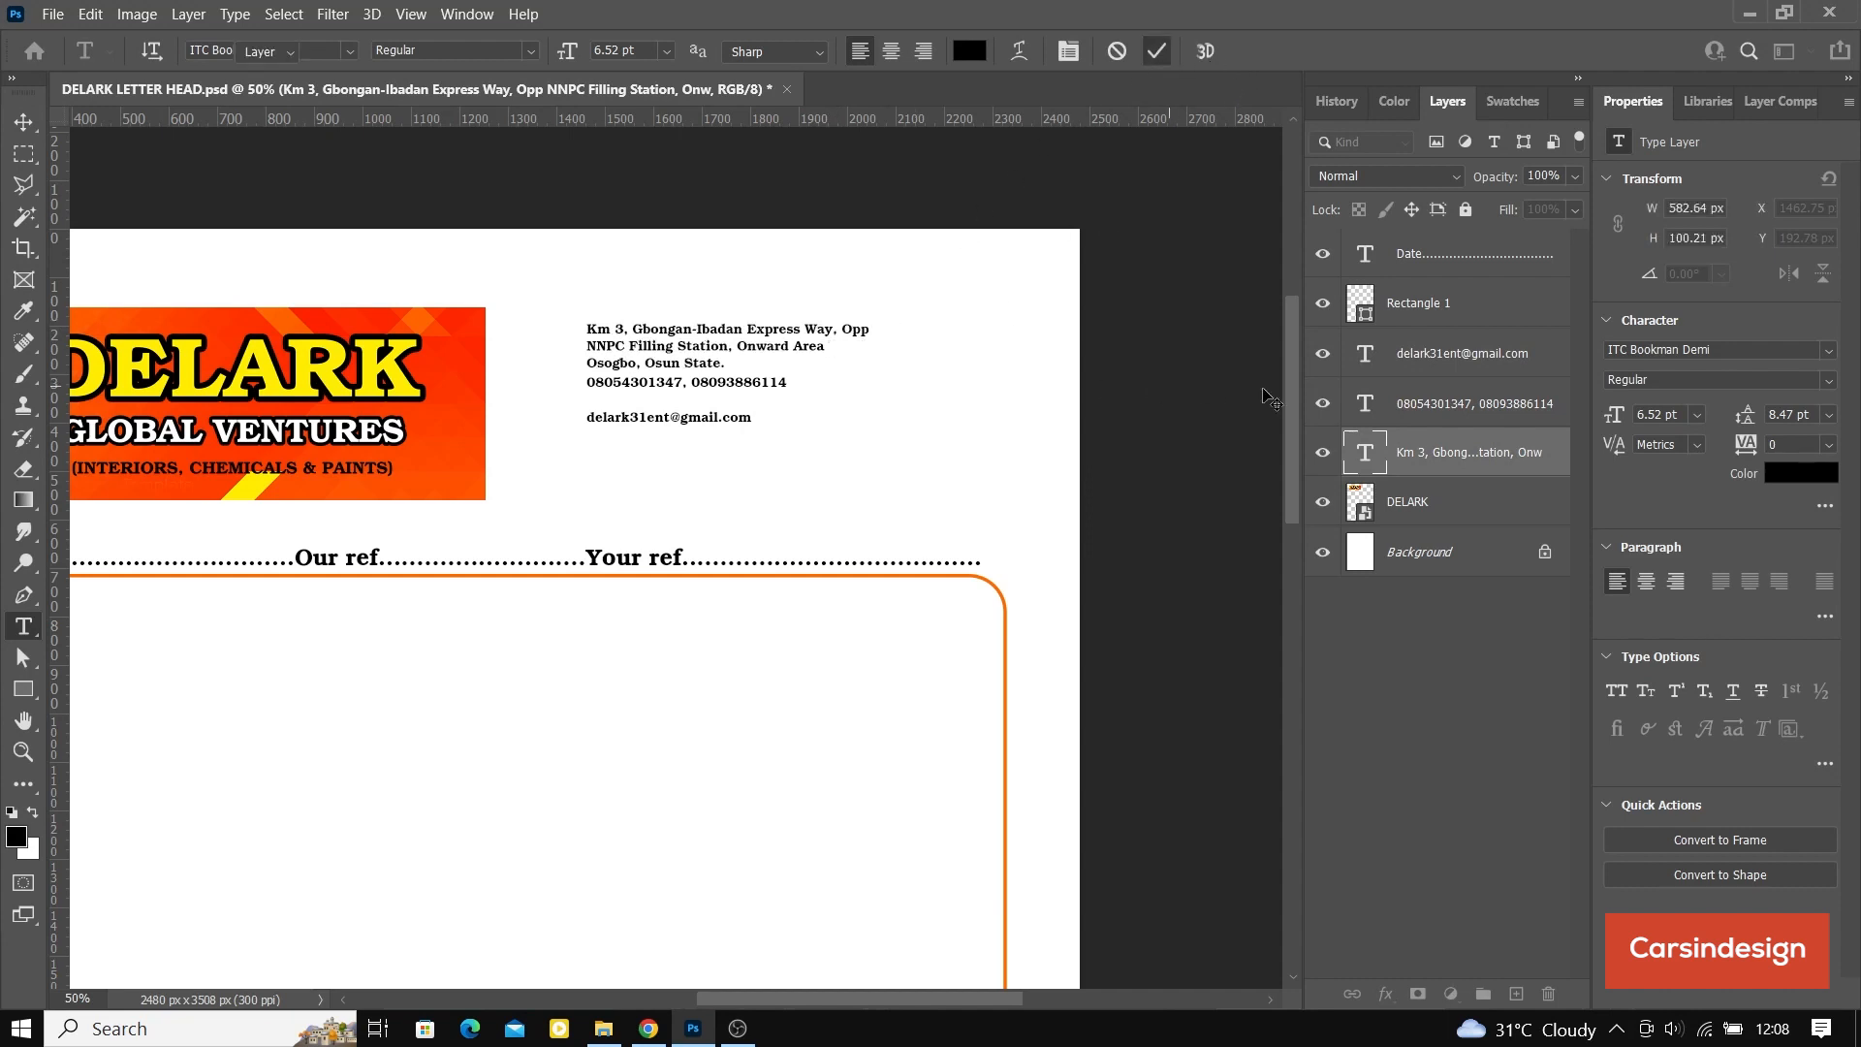
key("v")
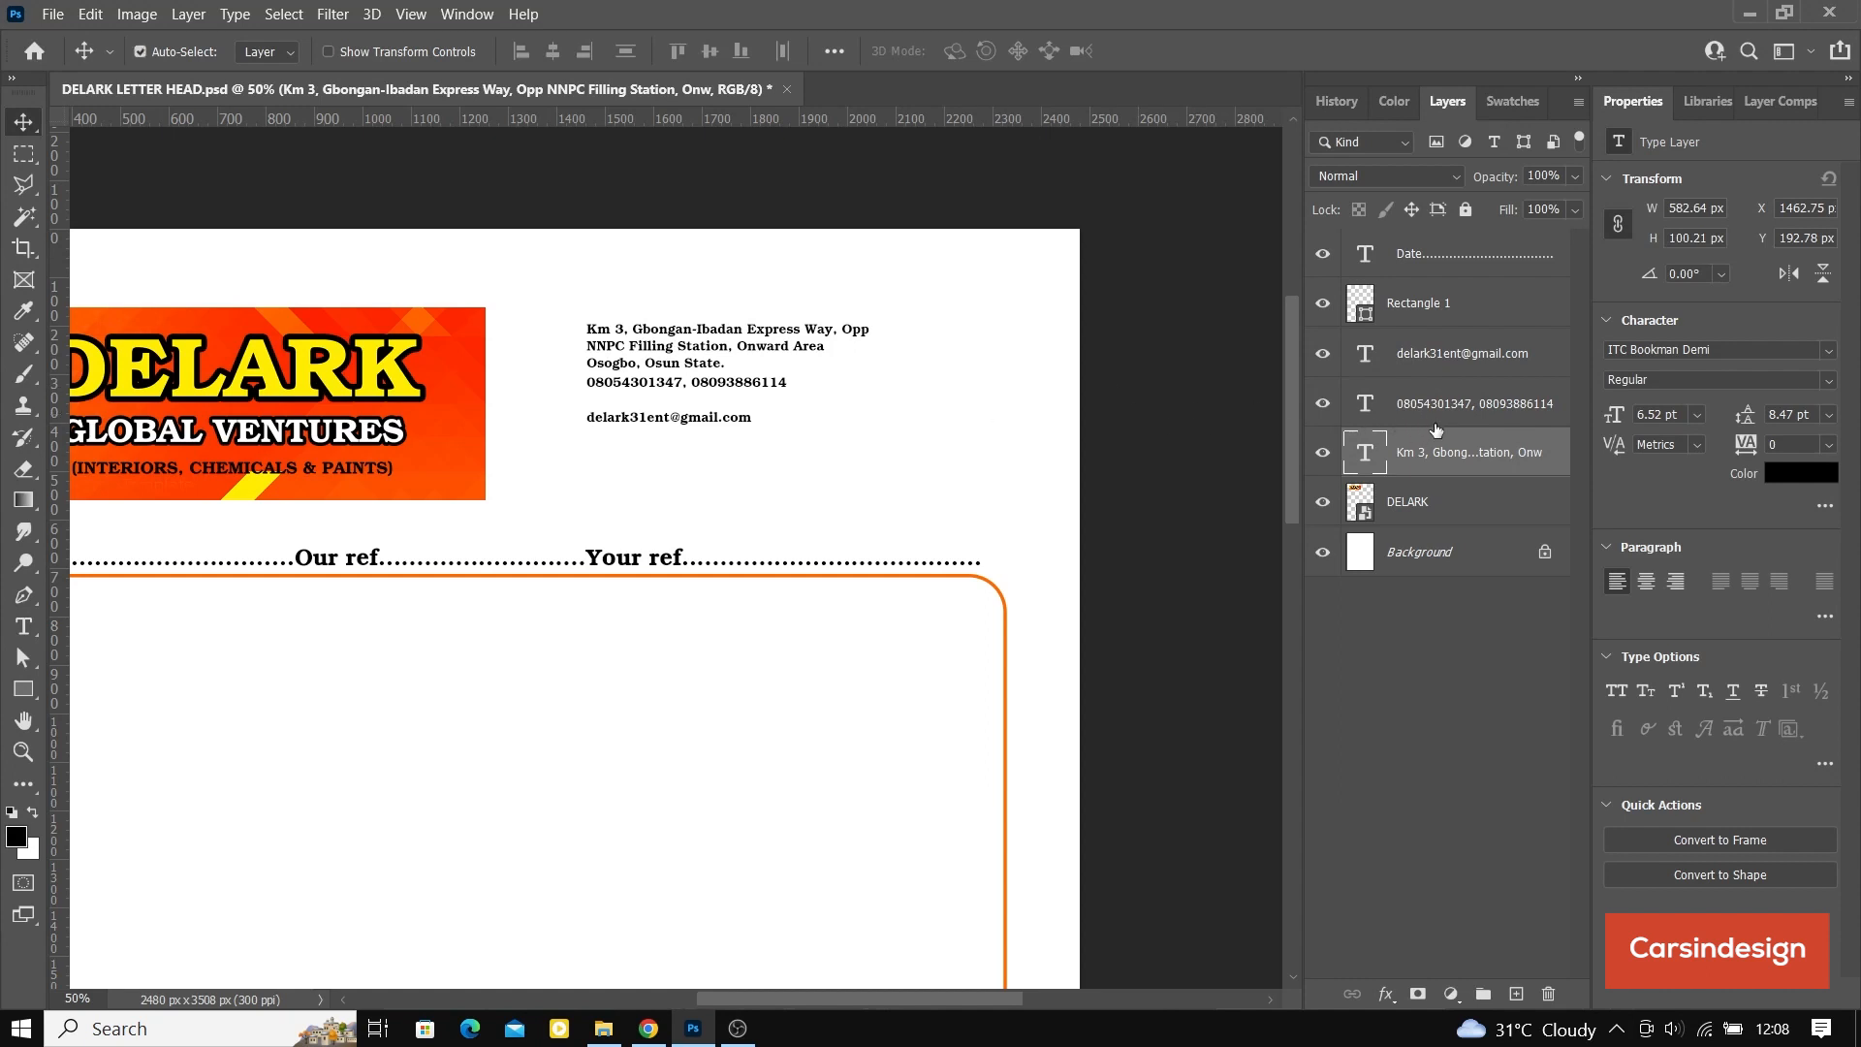
Step: Move the phone and e-mail lines together to about X 1463, Y 315 px, just below the address
left_click(1452, 398)
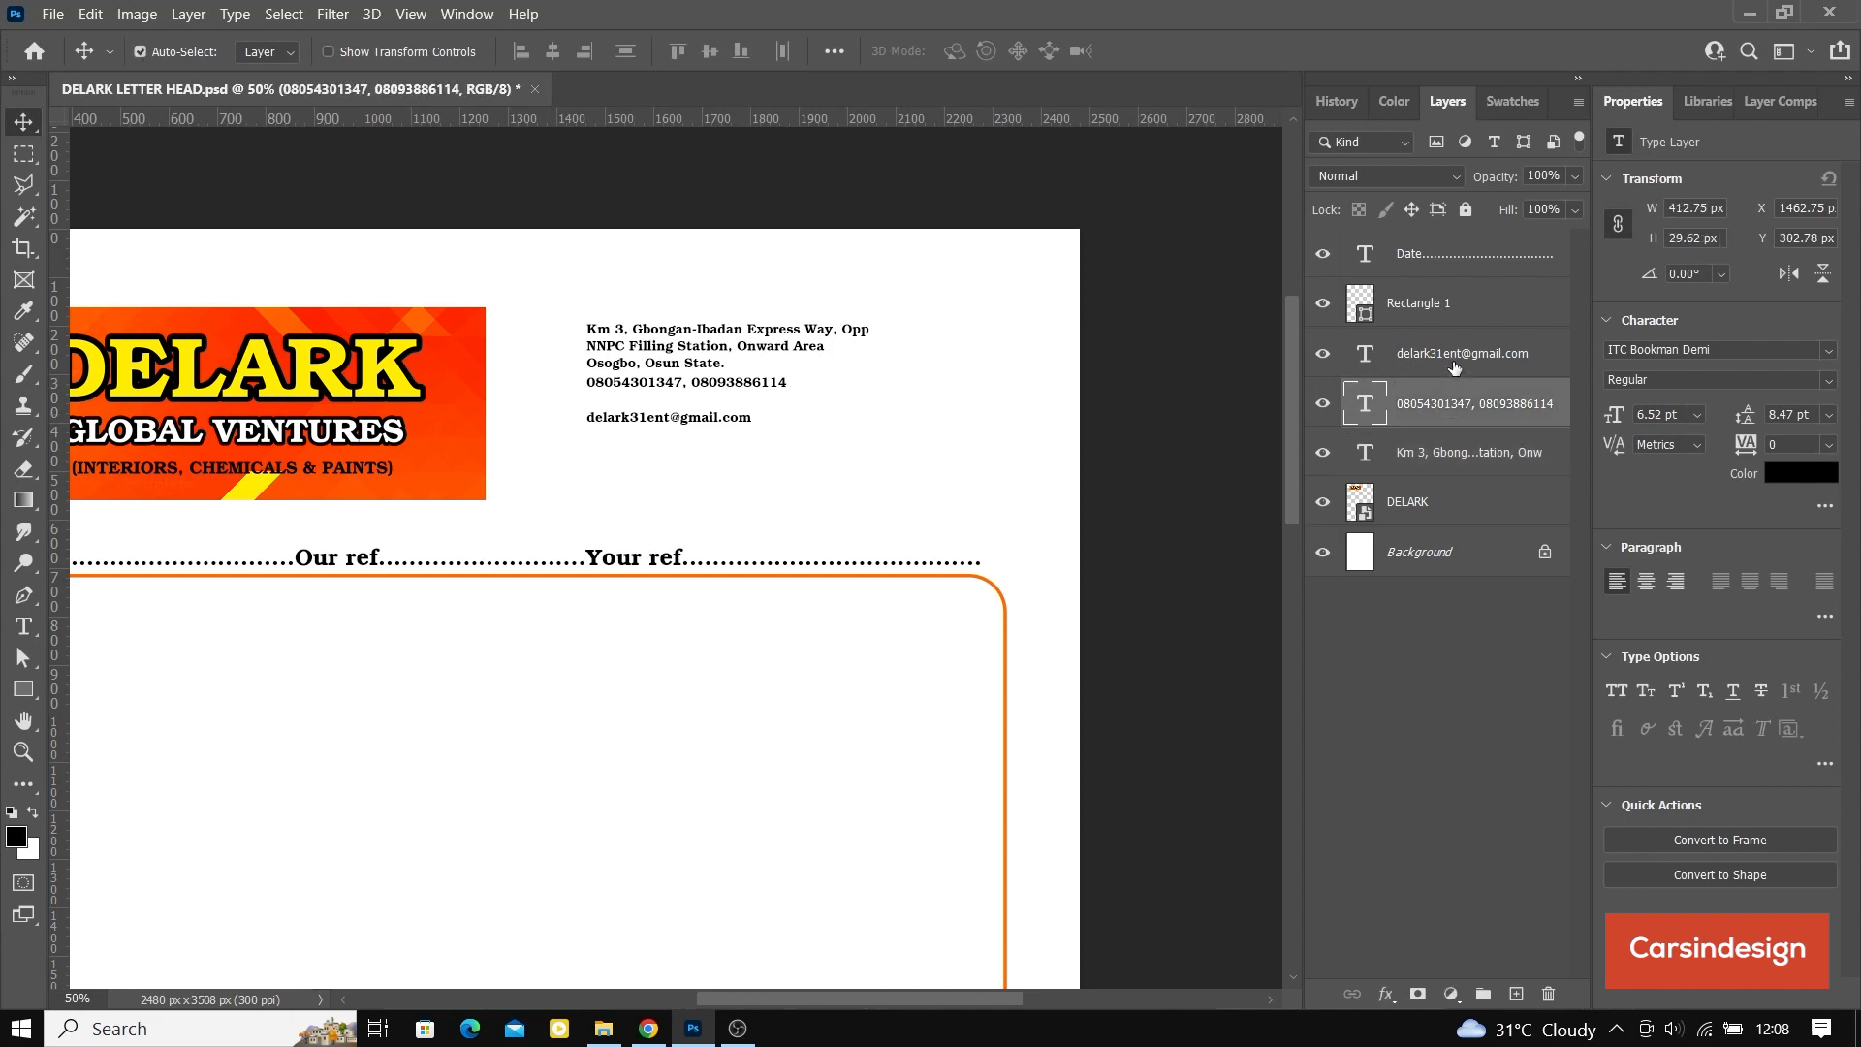
left_click(1454, 359, "shift")
left_click_drag(714, 384, 715, 402)
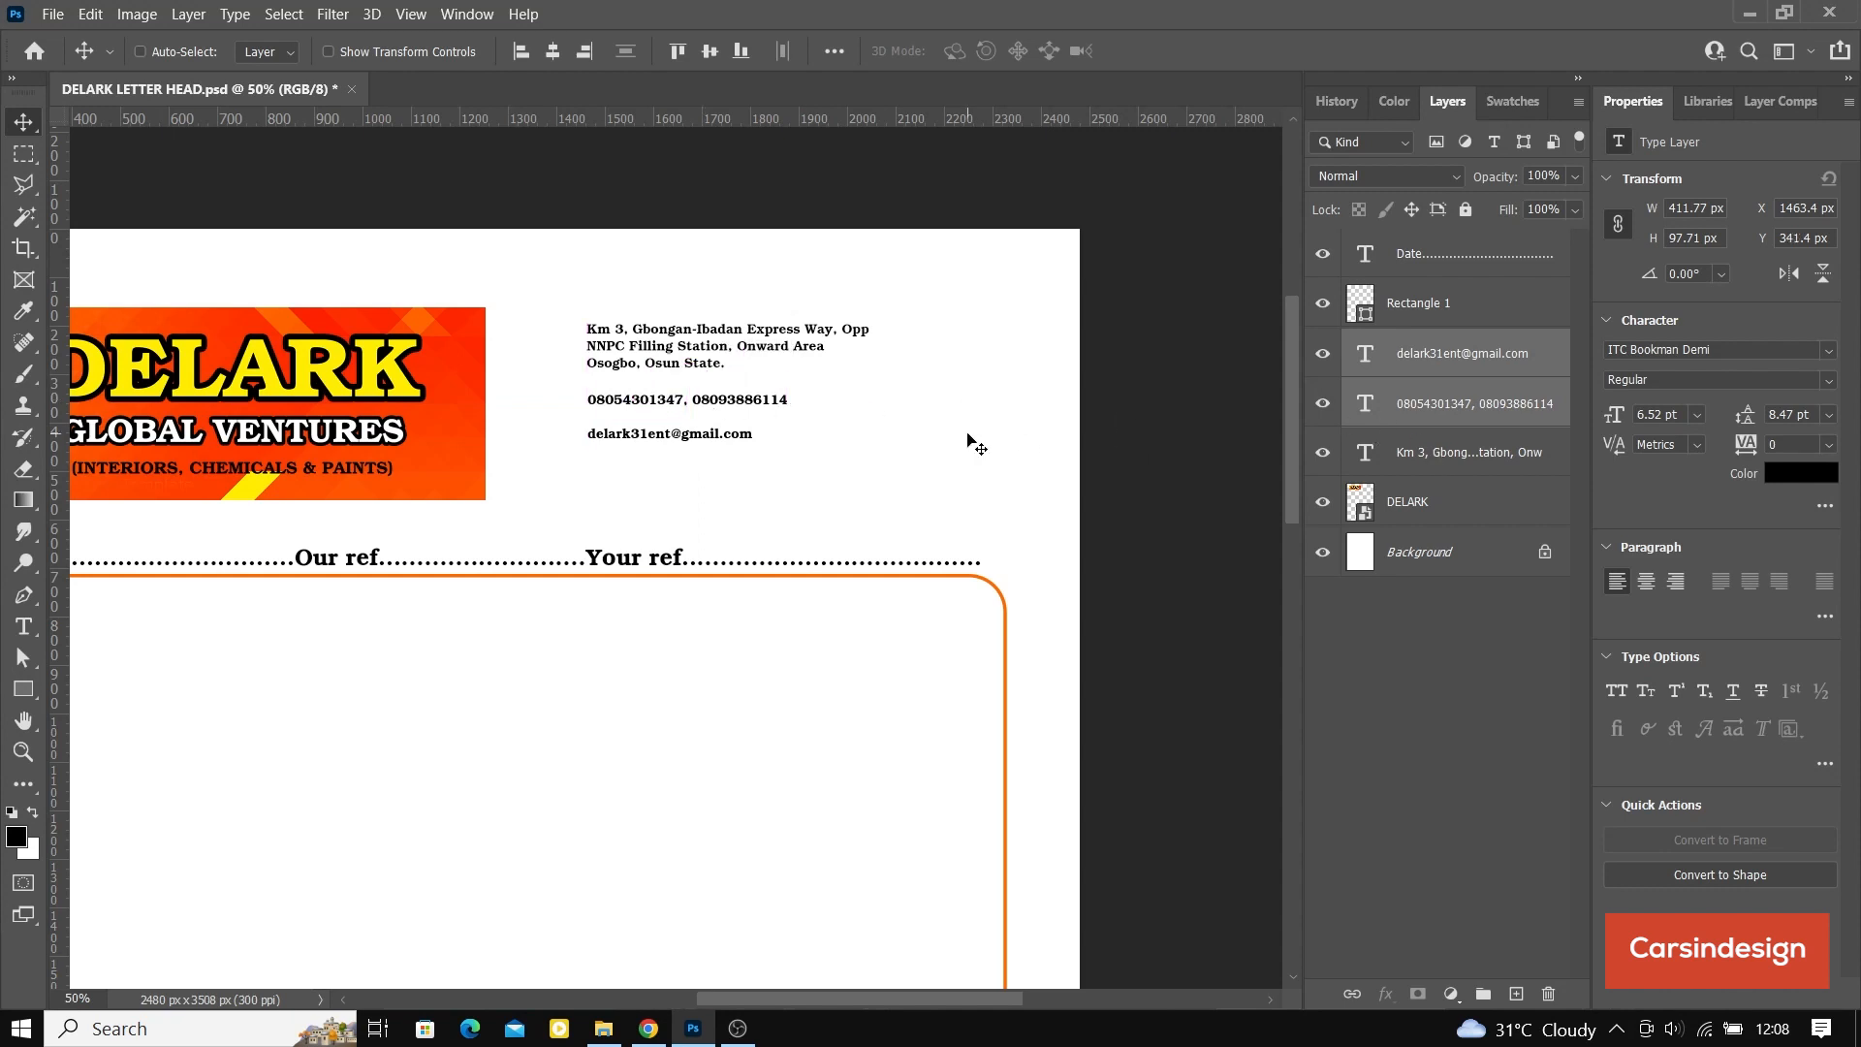
key("shift+Up")
key("shift+Up")
key("Up")
key("Up")
key("Up")
key("Up")
key("Up")
key("Up")
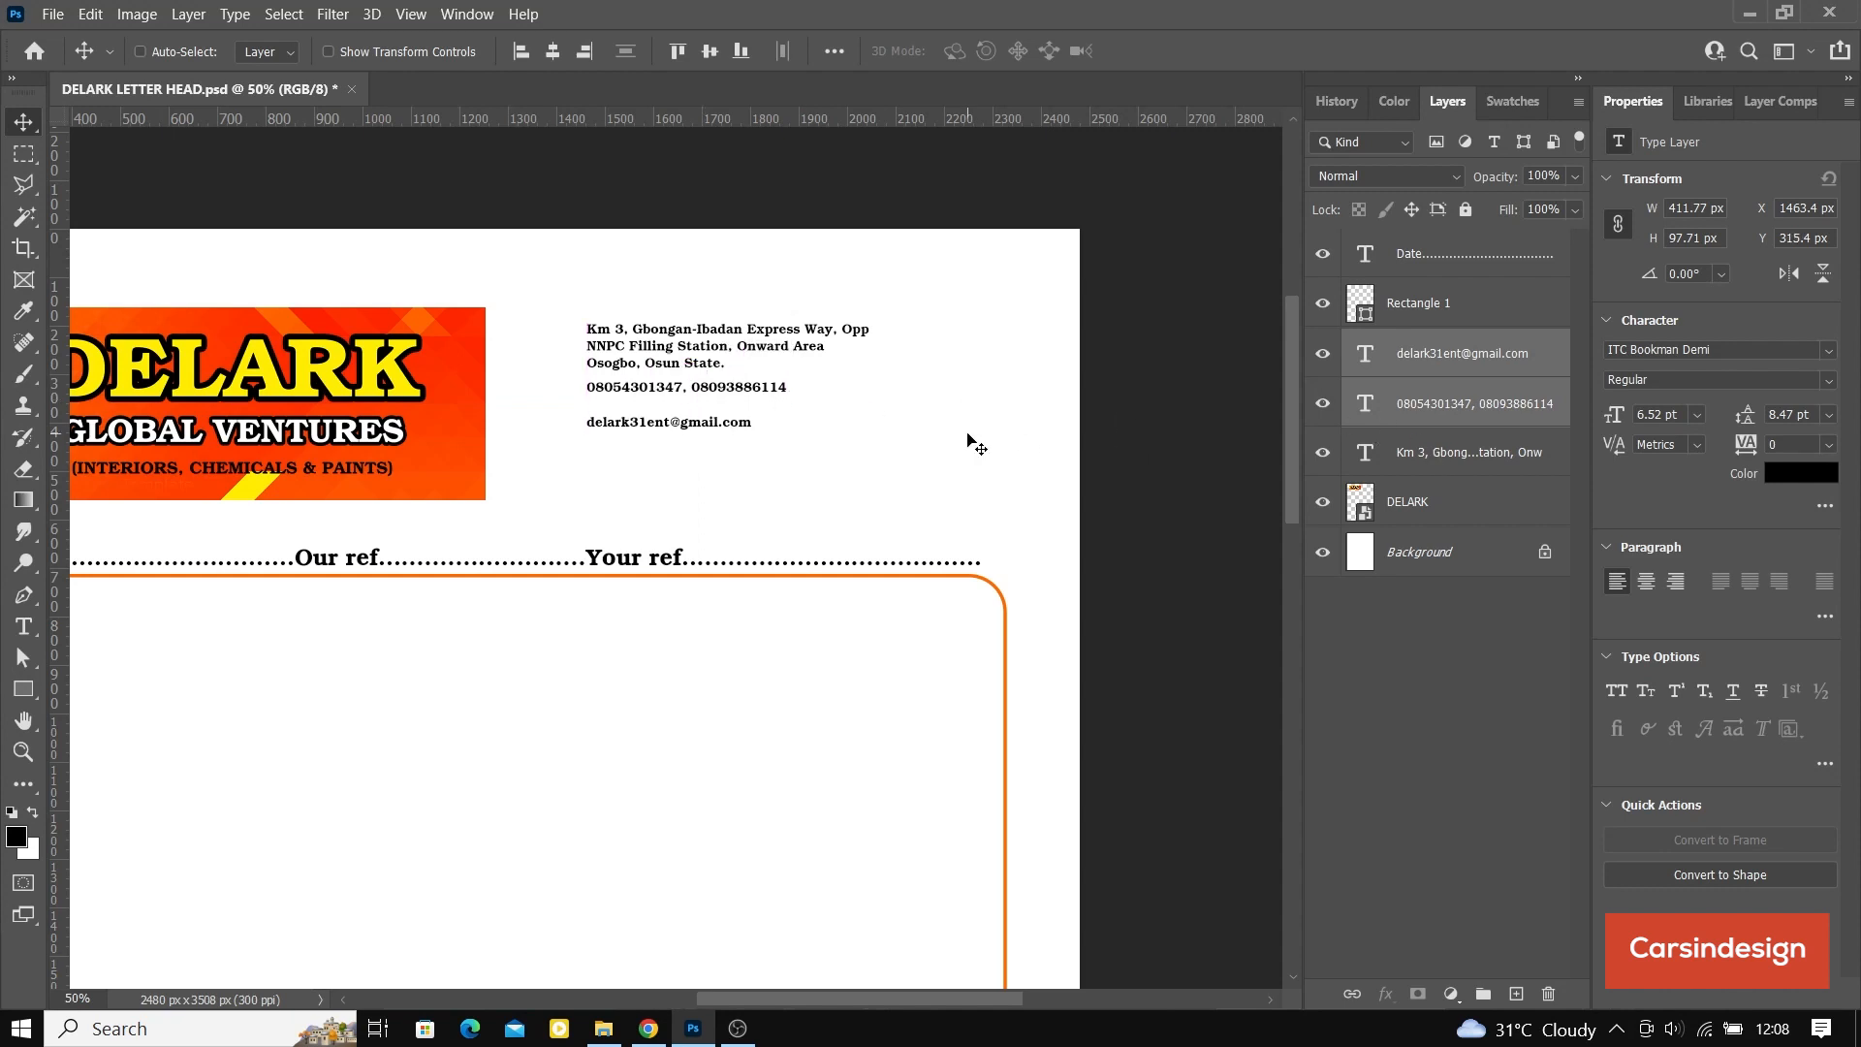
Step: Move the e-mail line up 20 px, then left-align and evenly space the address, phone and e-mail lines
left_click(1422, 368)
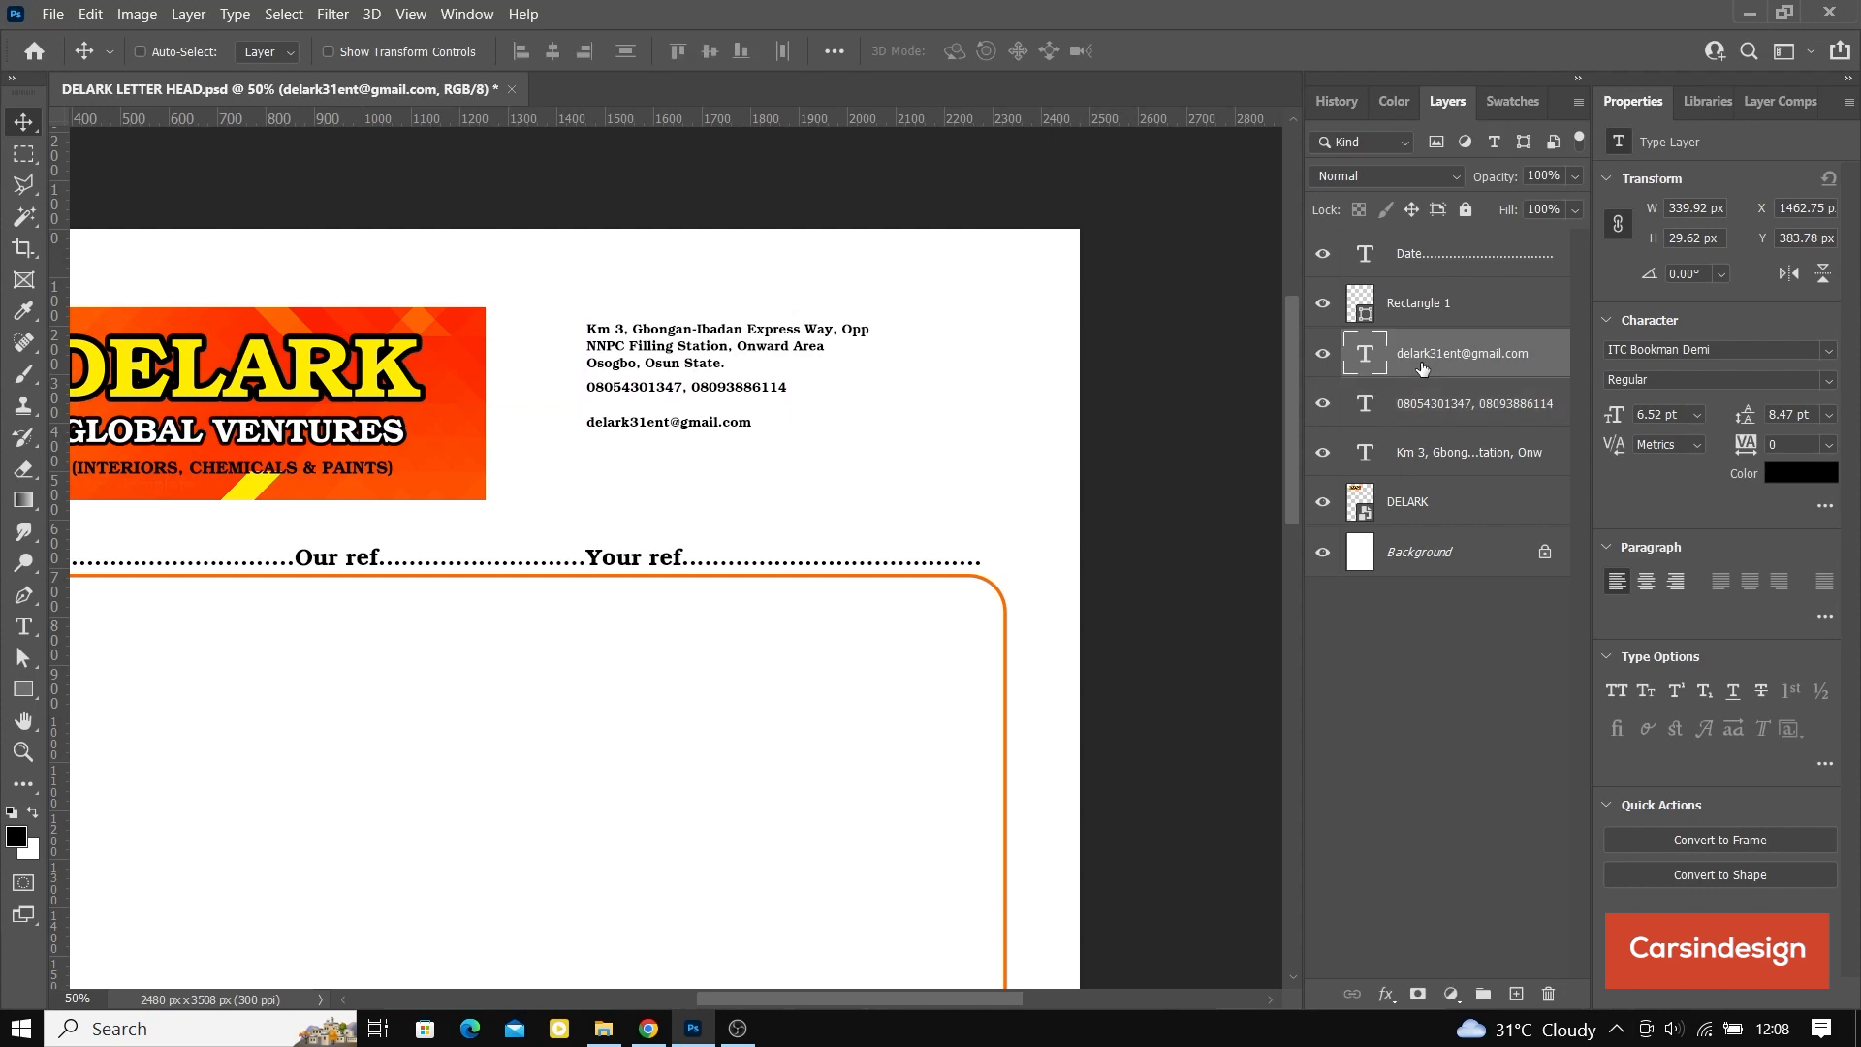
key("shift+Up")
key("shift+Up")
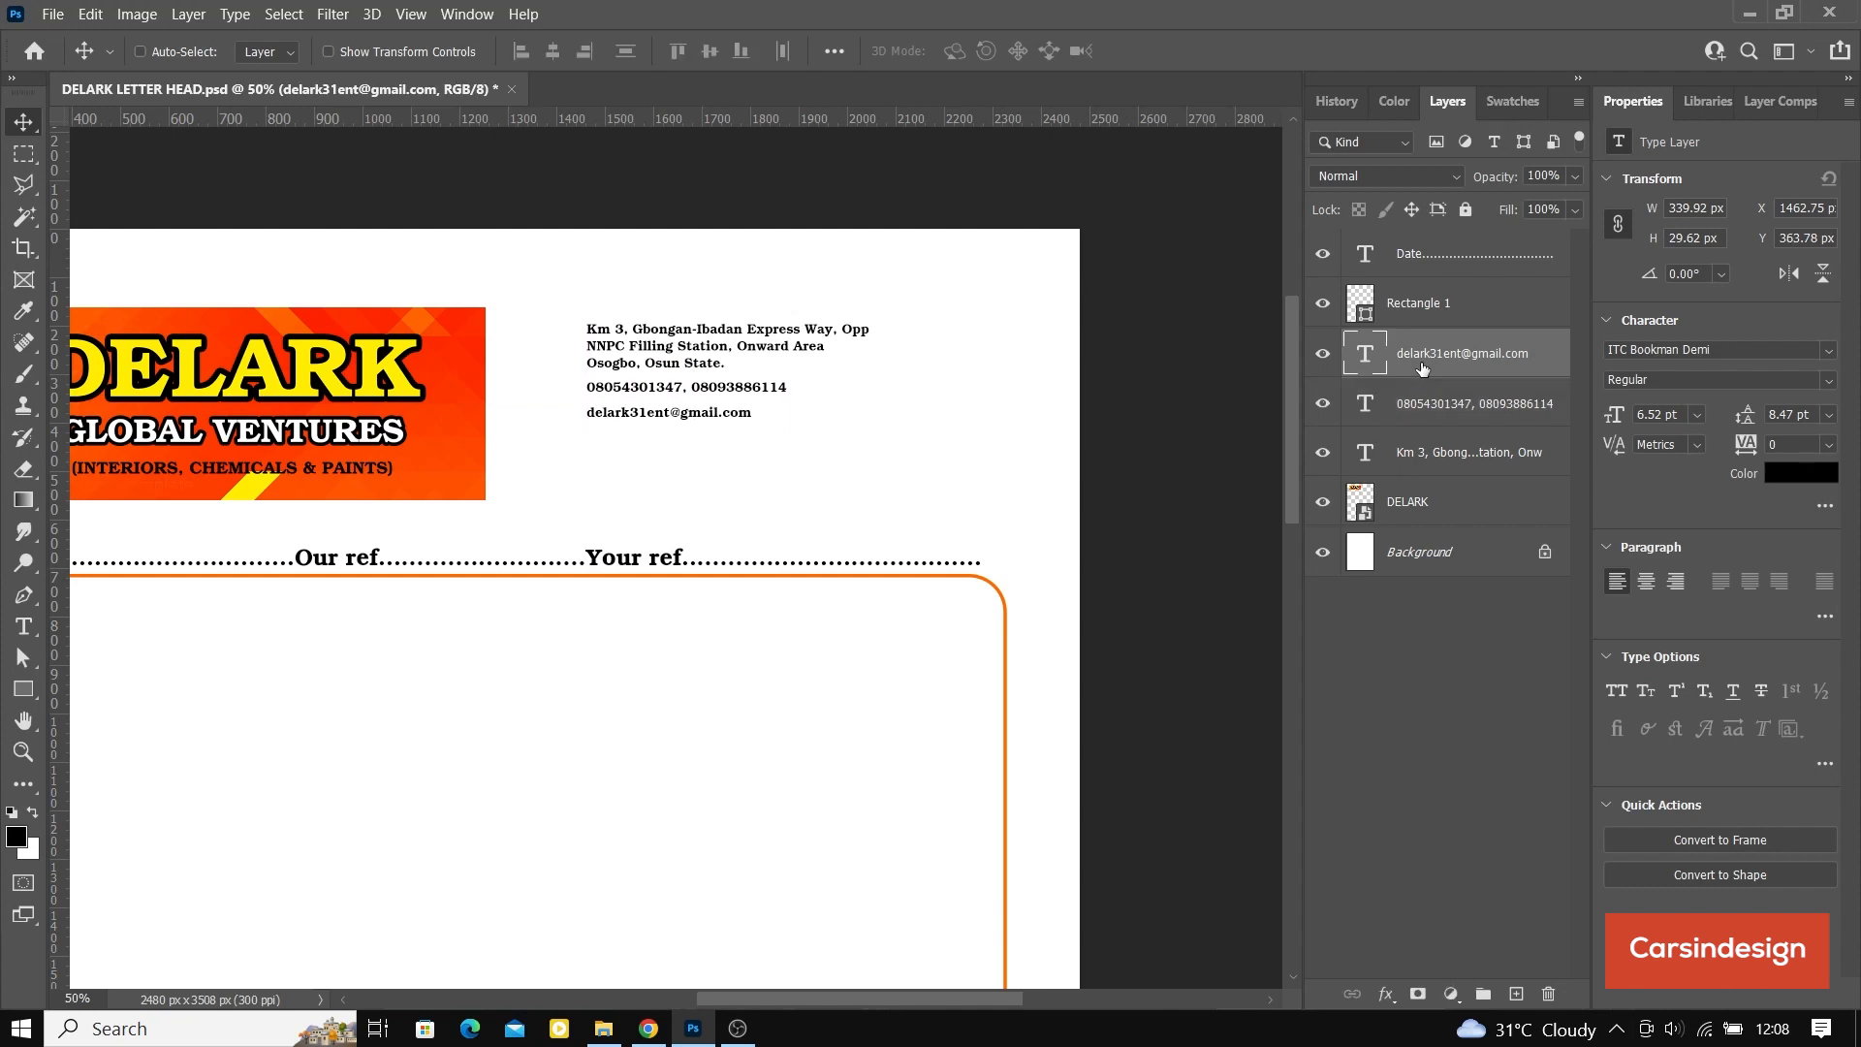
left_click(1444, 456, "shift")
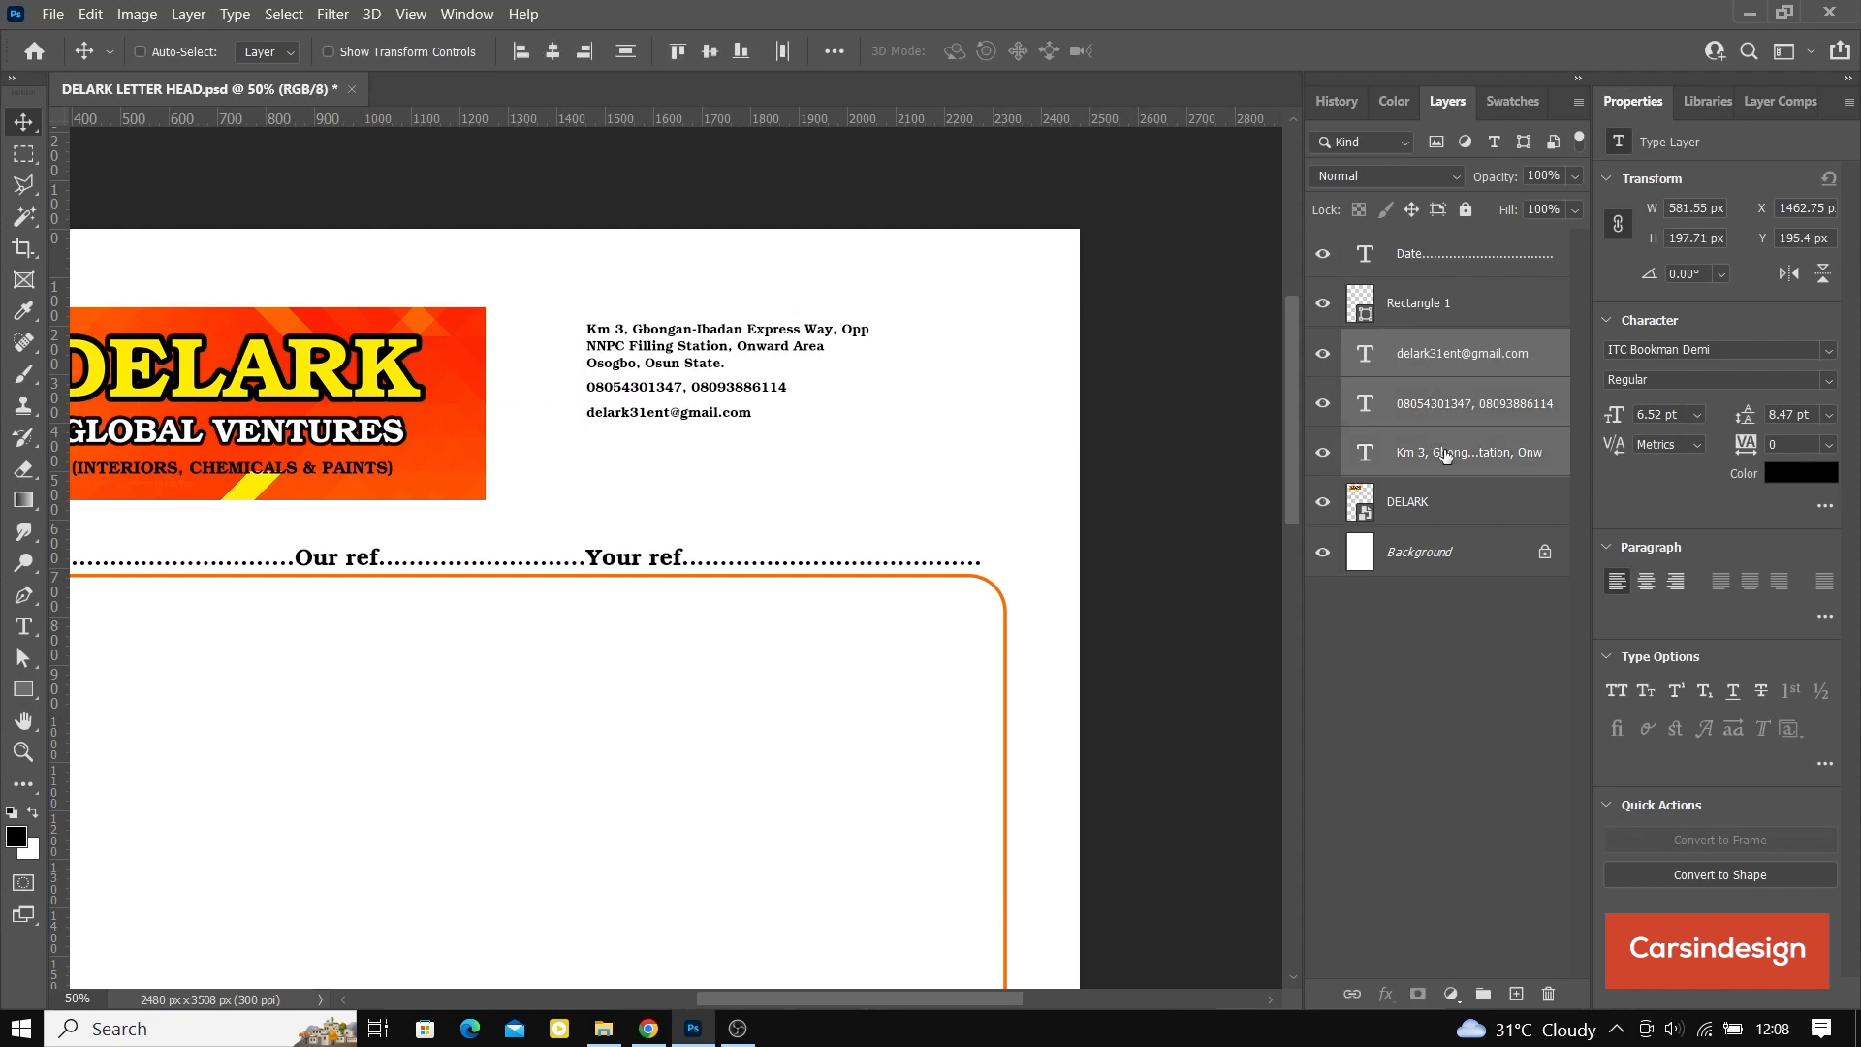
left_click(635, 52)
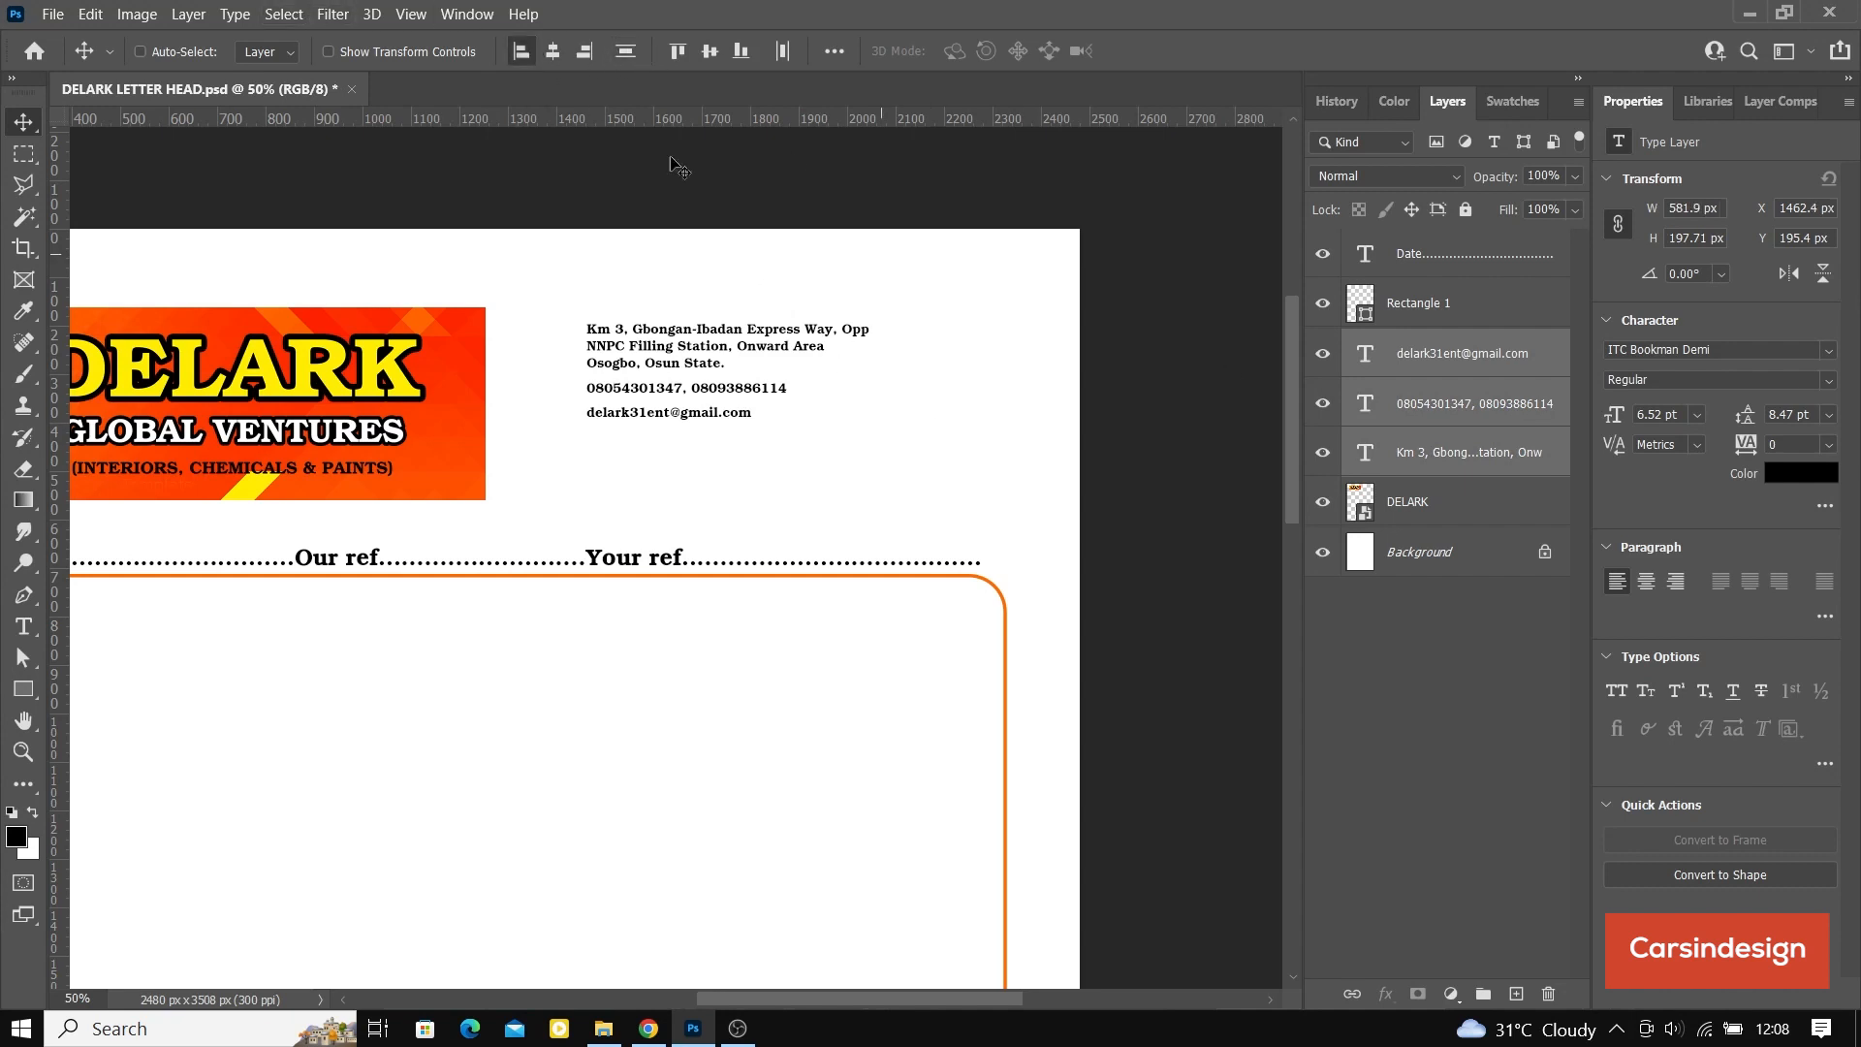
Step: Scale the three contact lines together to about 755 px wide and move them to about X 1522, Y 162 px
left_click(333, 50)
left_click_drag(870, 424, 952, 446)
left_click(1201, 52)
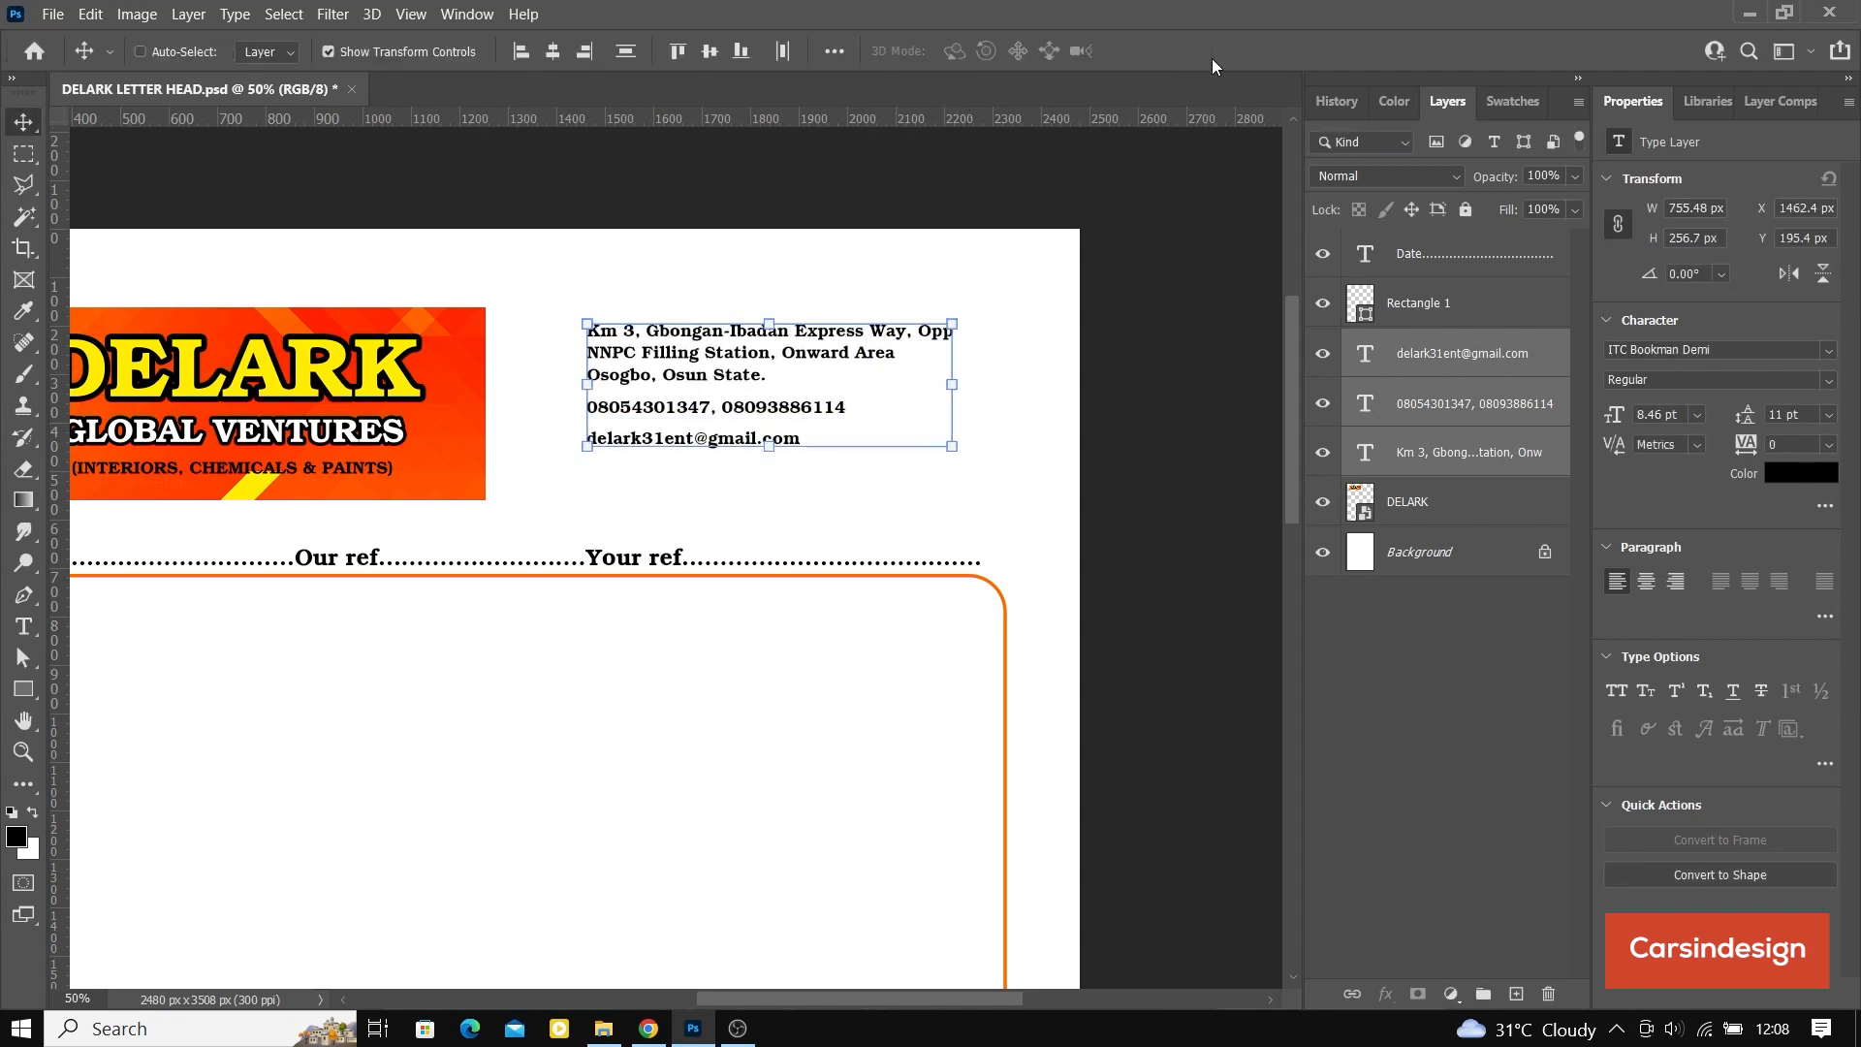
left_click_drag(746, 398, 775, 382)
Step: Move the e-mail line down level with the banner's bottom edge and distribute the three contact lines evenly in the vertical direction
left_click(1449, 401)
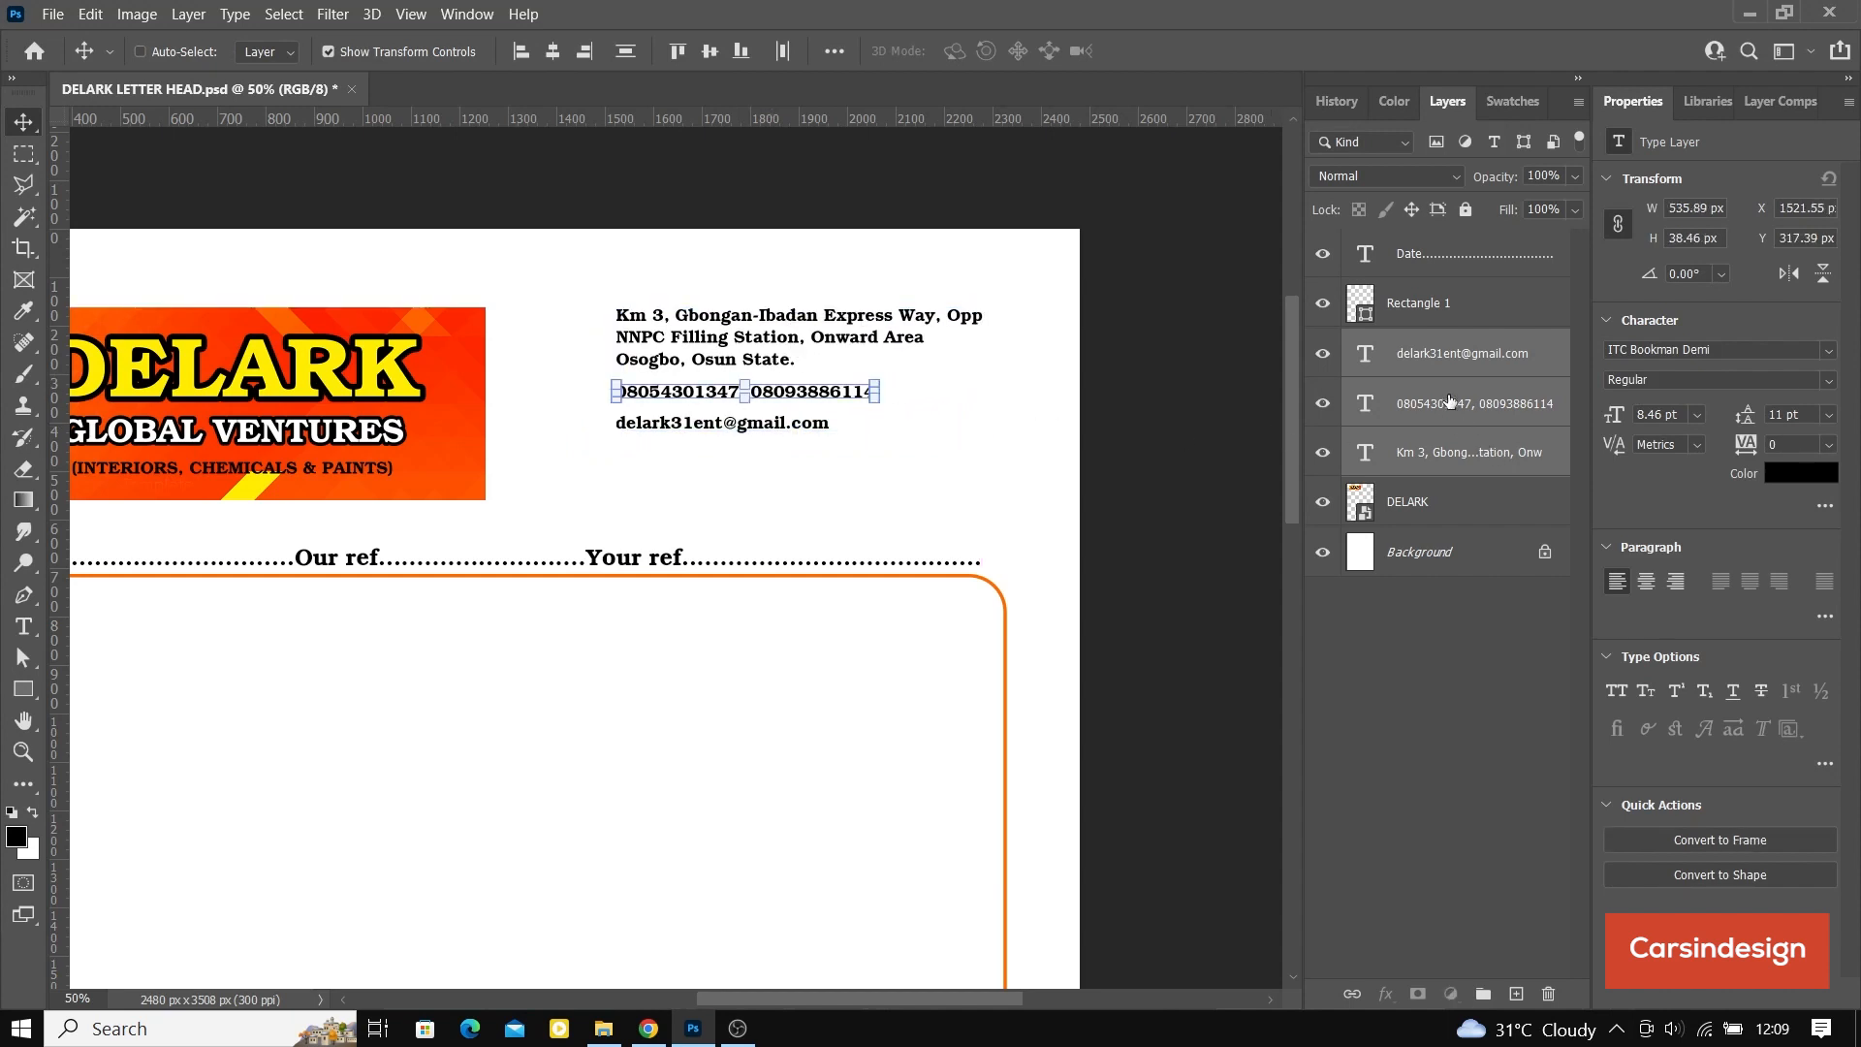
left_click(1409, 371)
left_click(328, 52)
left_click_drag(750, 423, 776, 500)
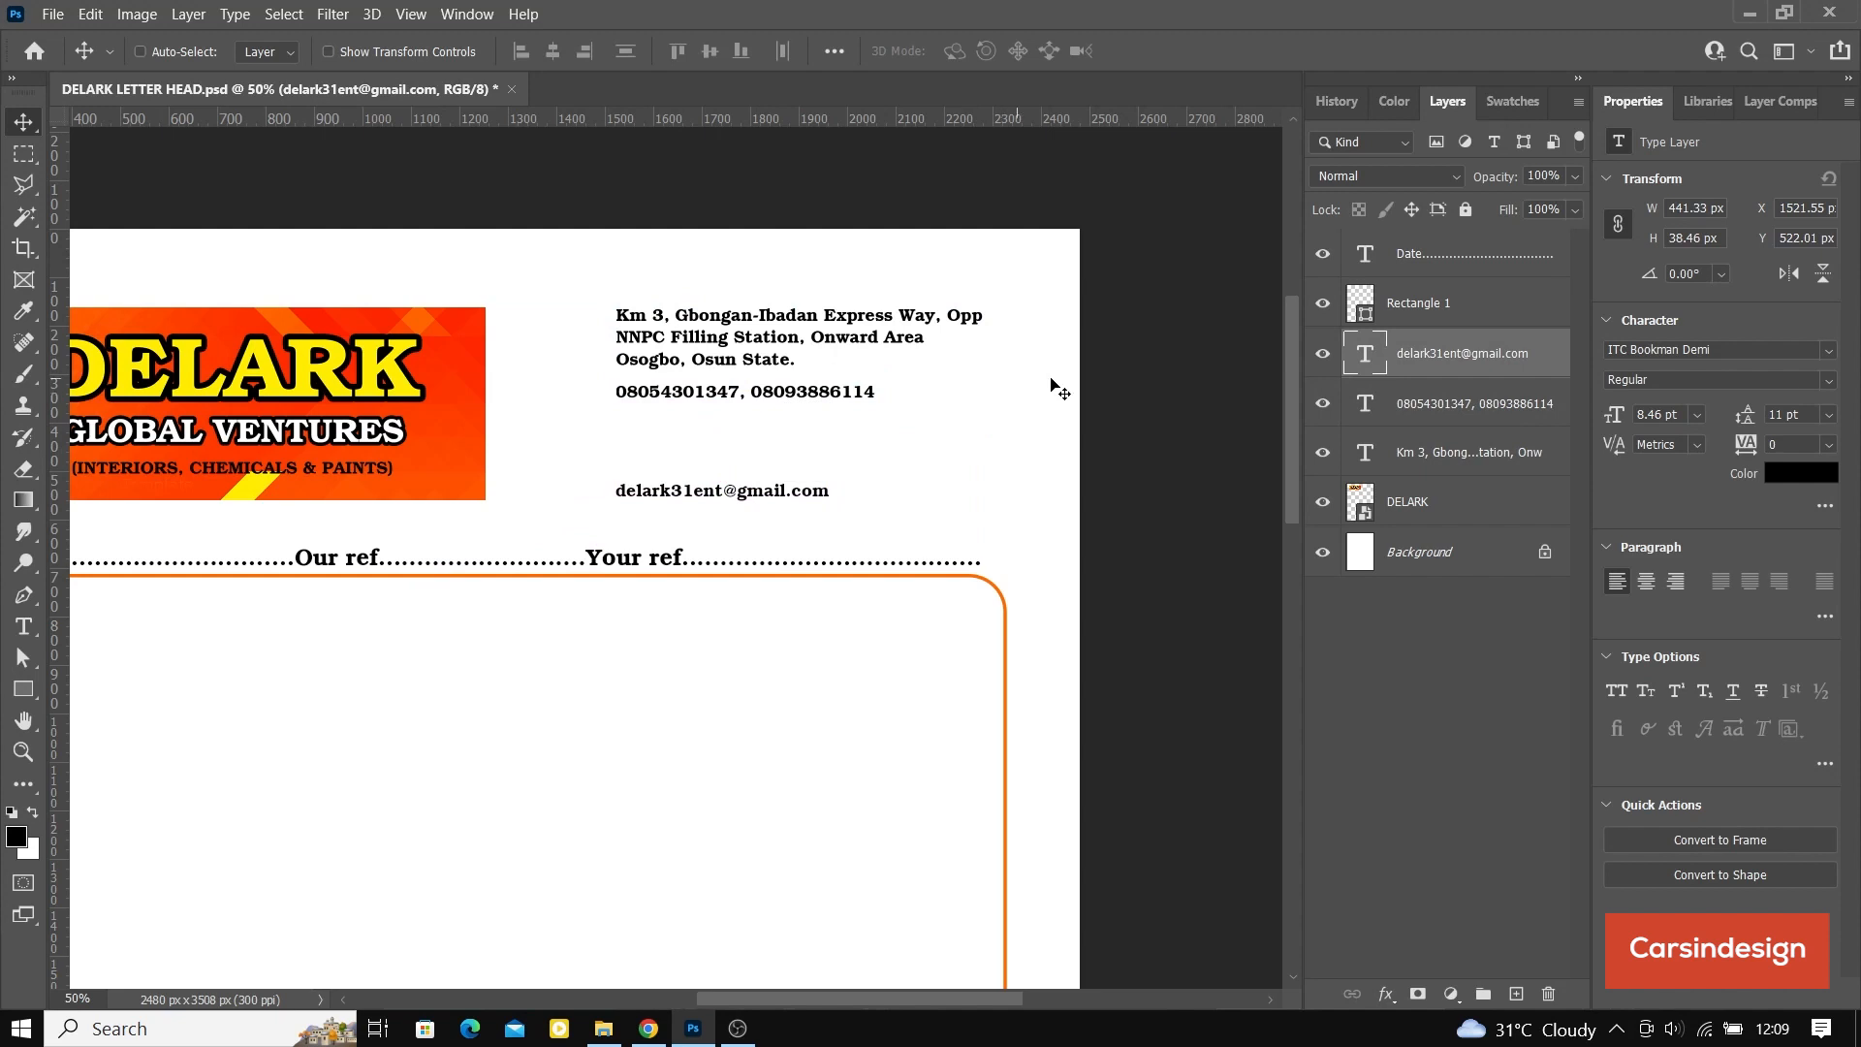
left_click(1443, 453, "shift")
left_click(623, 53)
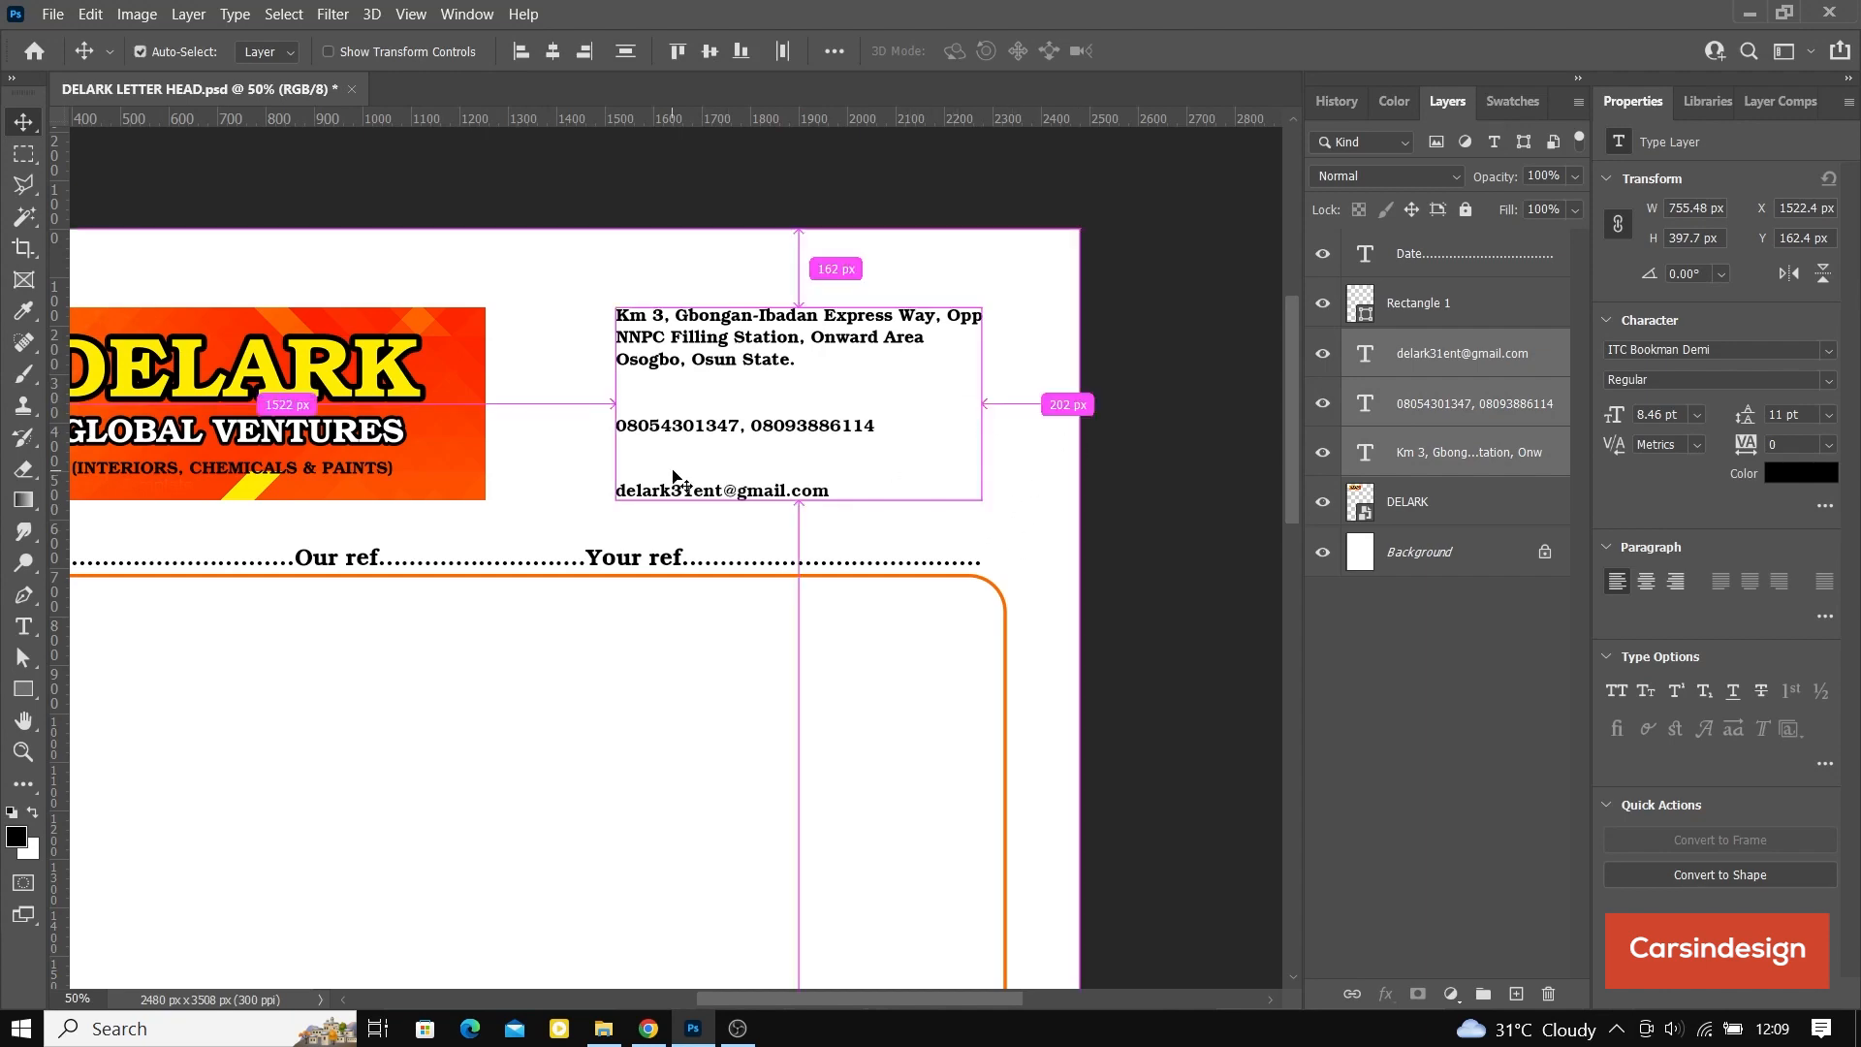
Step: Examine the spacing of the contact lines against the banner at several magnifications
key("ctrl+minus")
key("ctrl+minus")
key("ctrl+plus")
key("ctrl+plus")
key("ctrl+minus")
key("ctrl+minus")
key("ctrl+minus")
key("ctrl+minus")
key("ctrl+plus")
key("ctrl+plus")
key("ctrl+plus")
key("ctrl+plus")
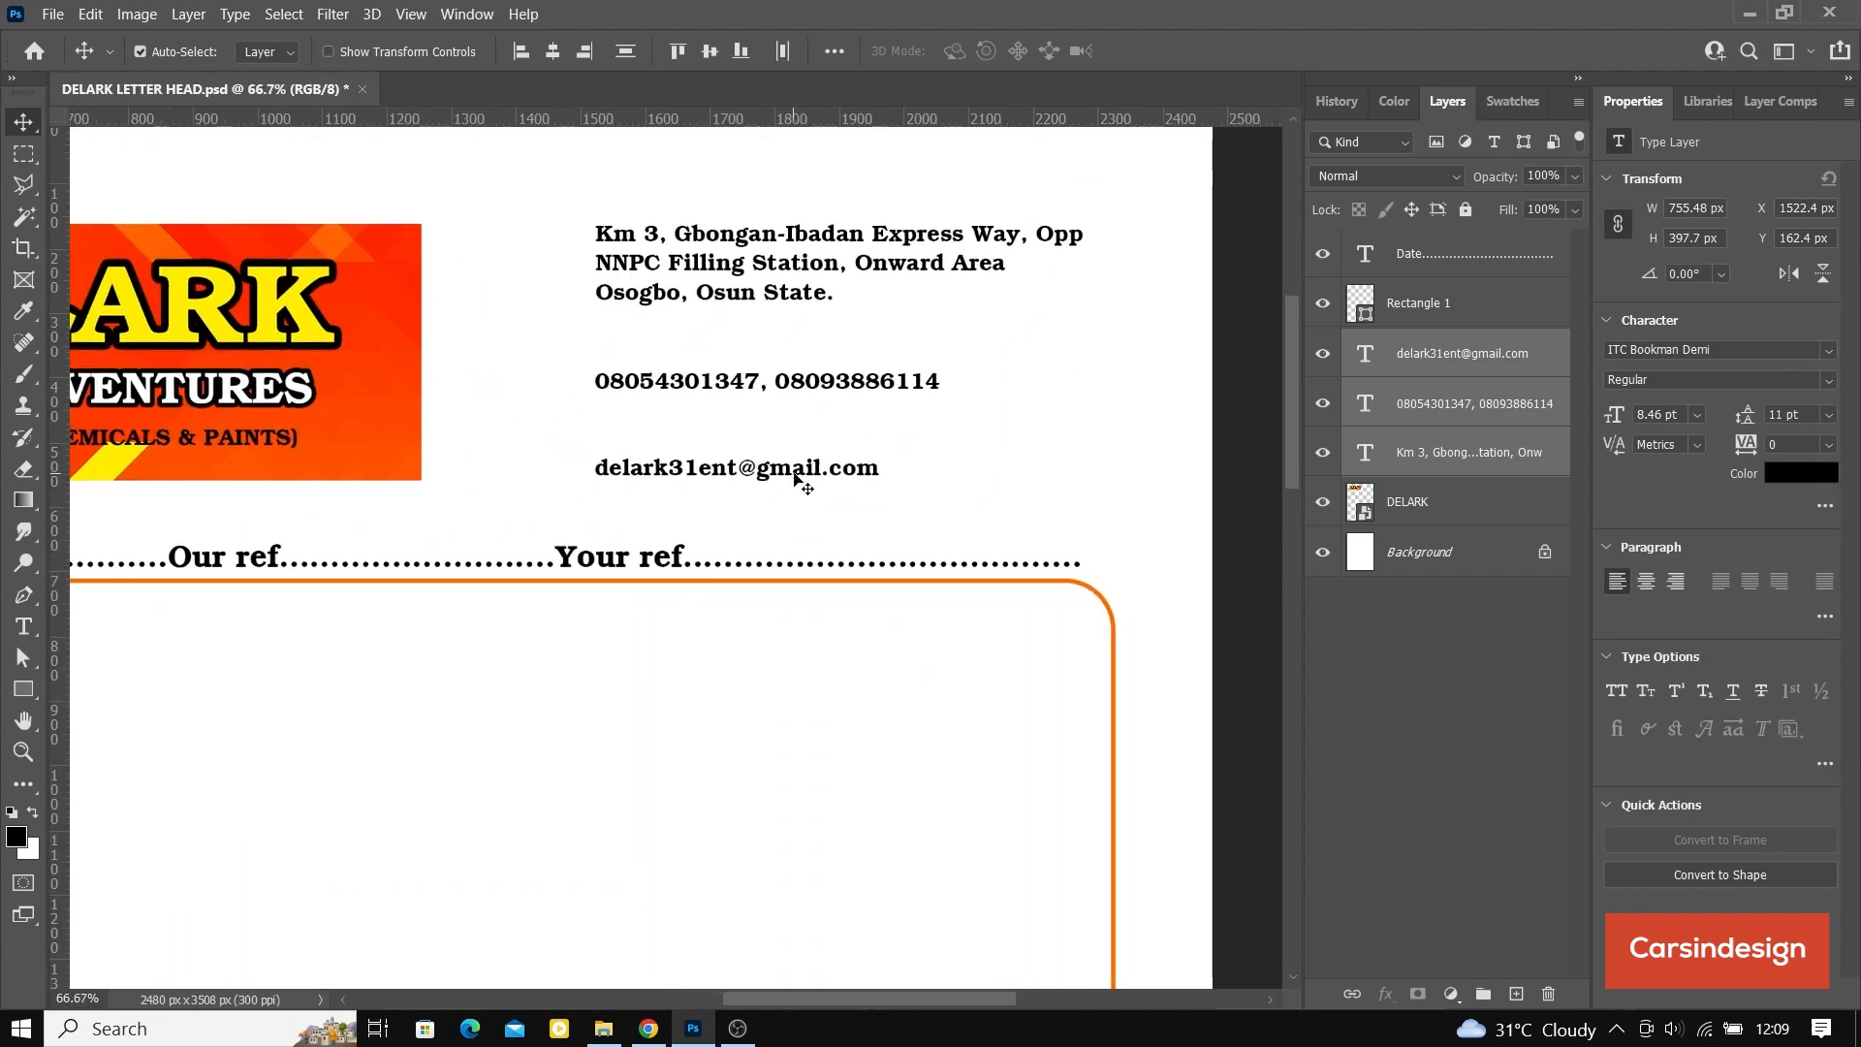
scroll(659, 487, "up", 2)
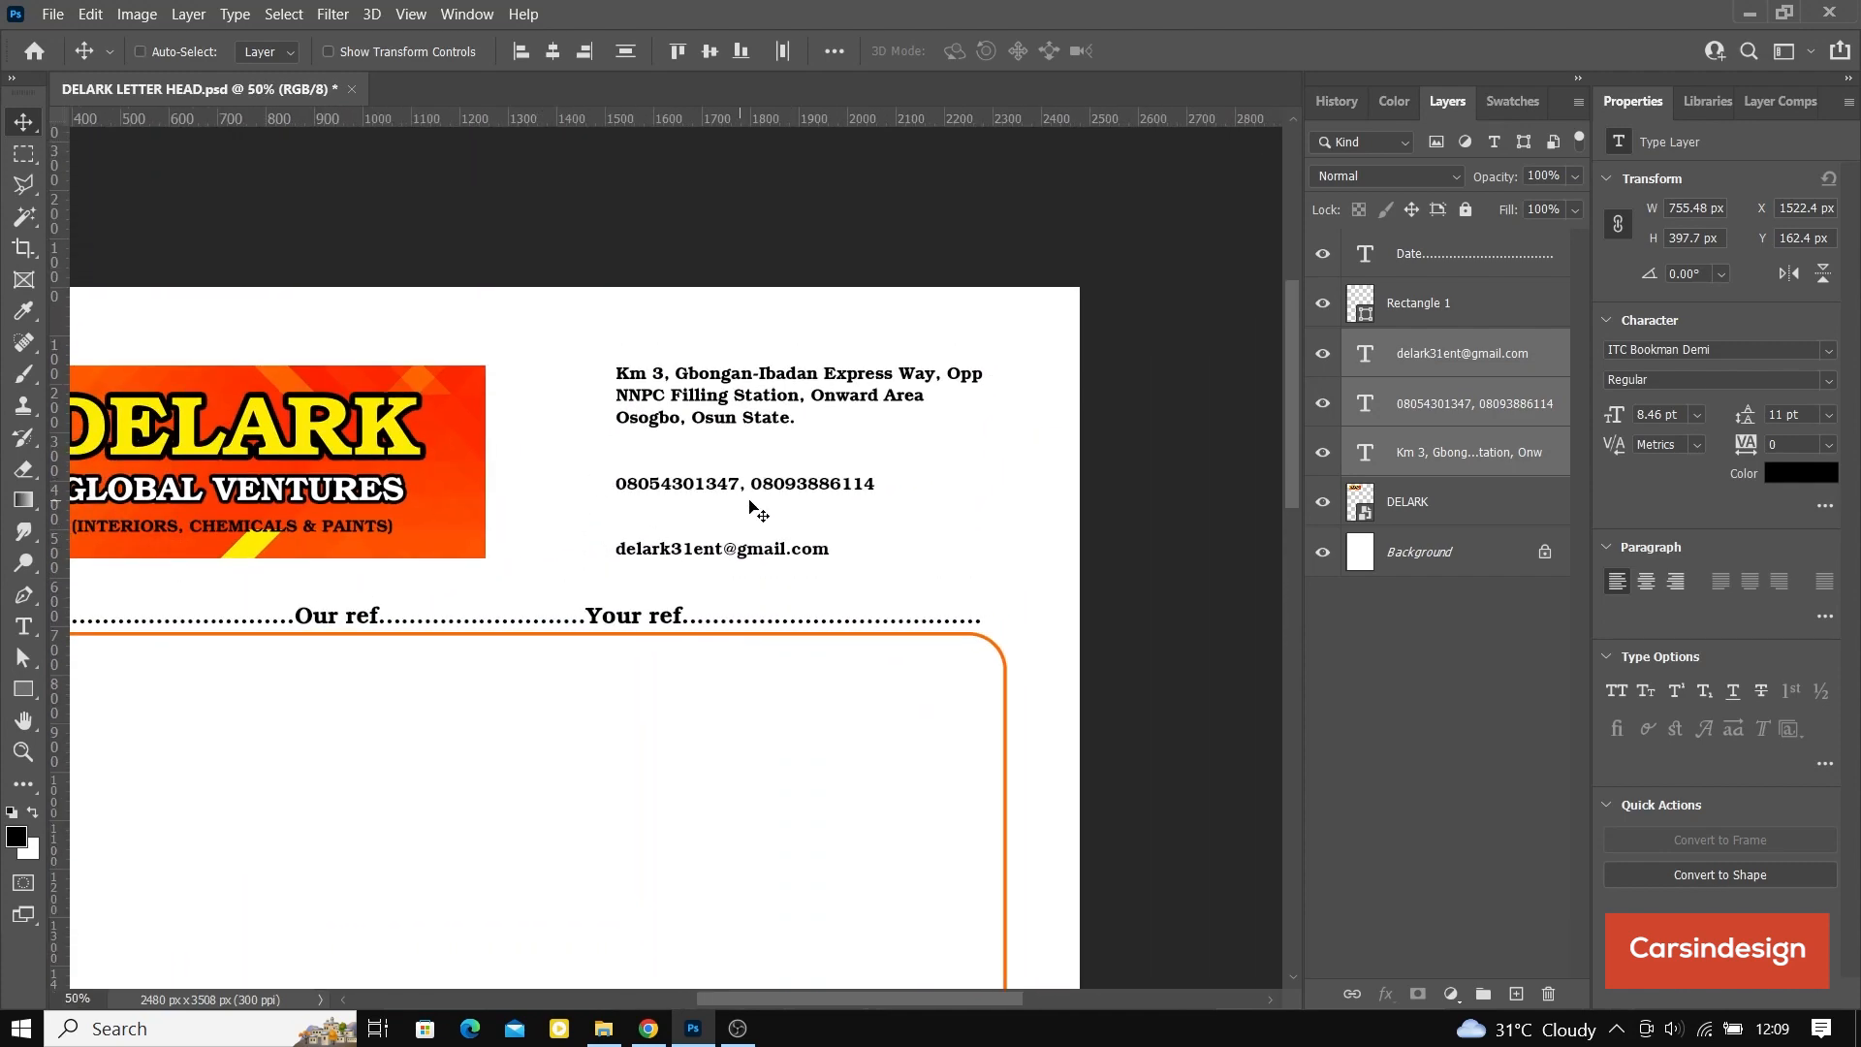
Step: Move the phone line up to about Y 321 px, close beneath the address
left_click(775, 485, "ctrl")
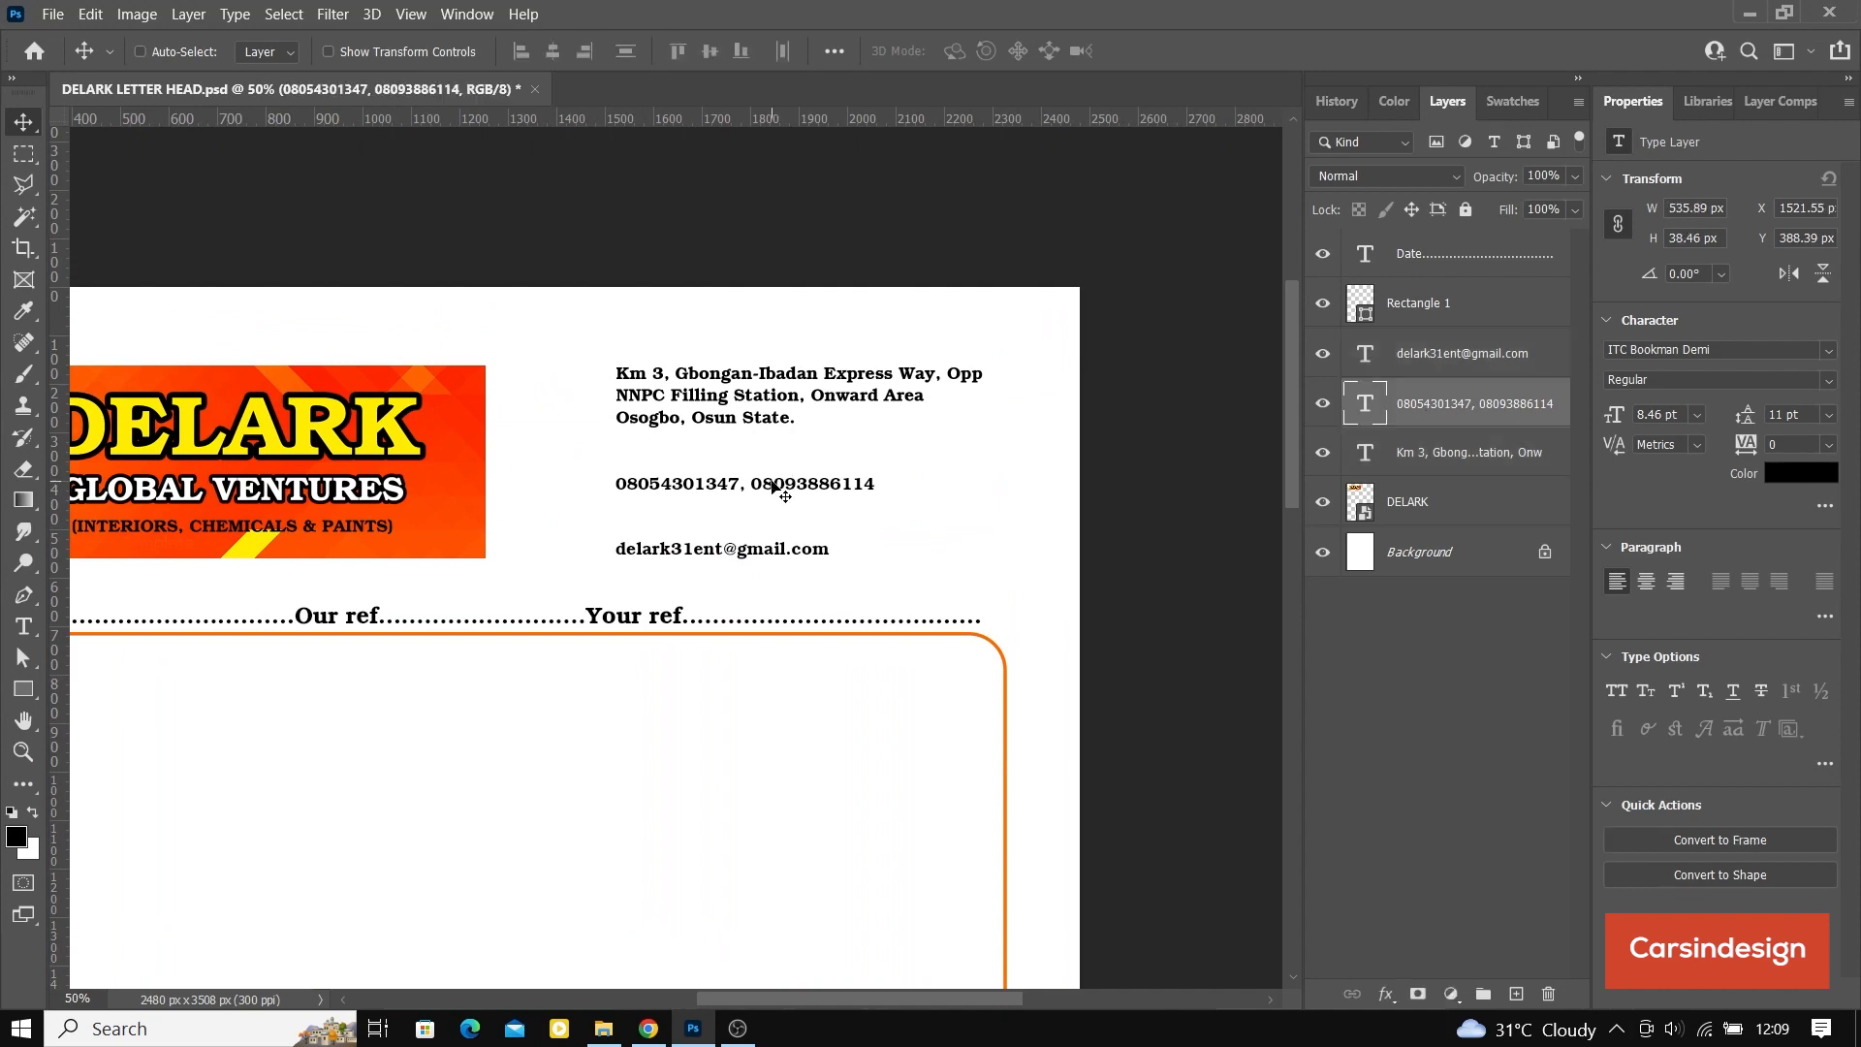
left_click_drag(773, 481, 775, 450)
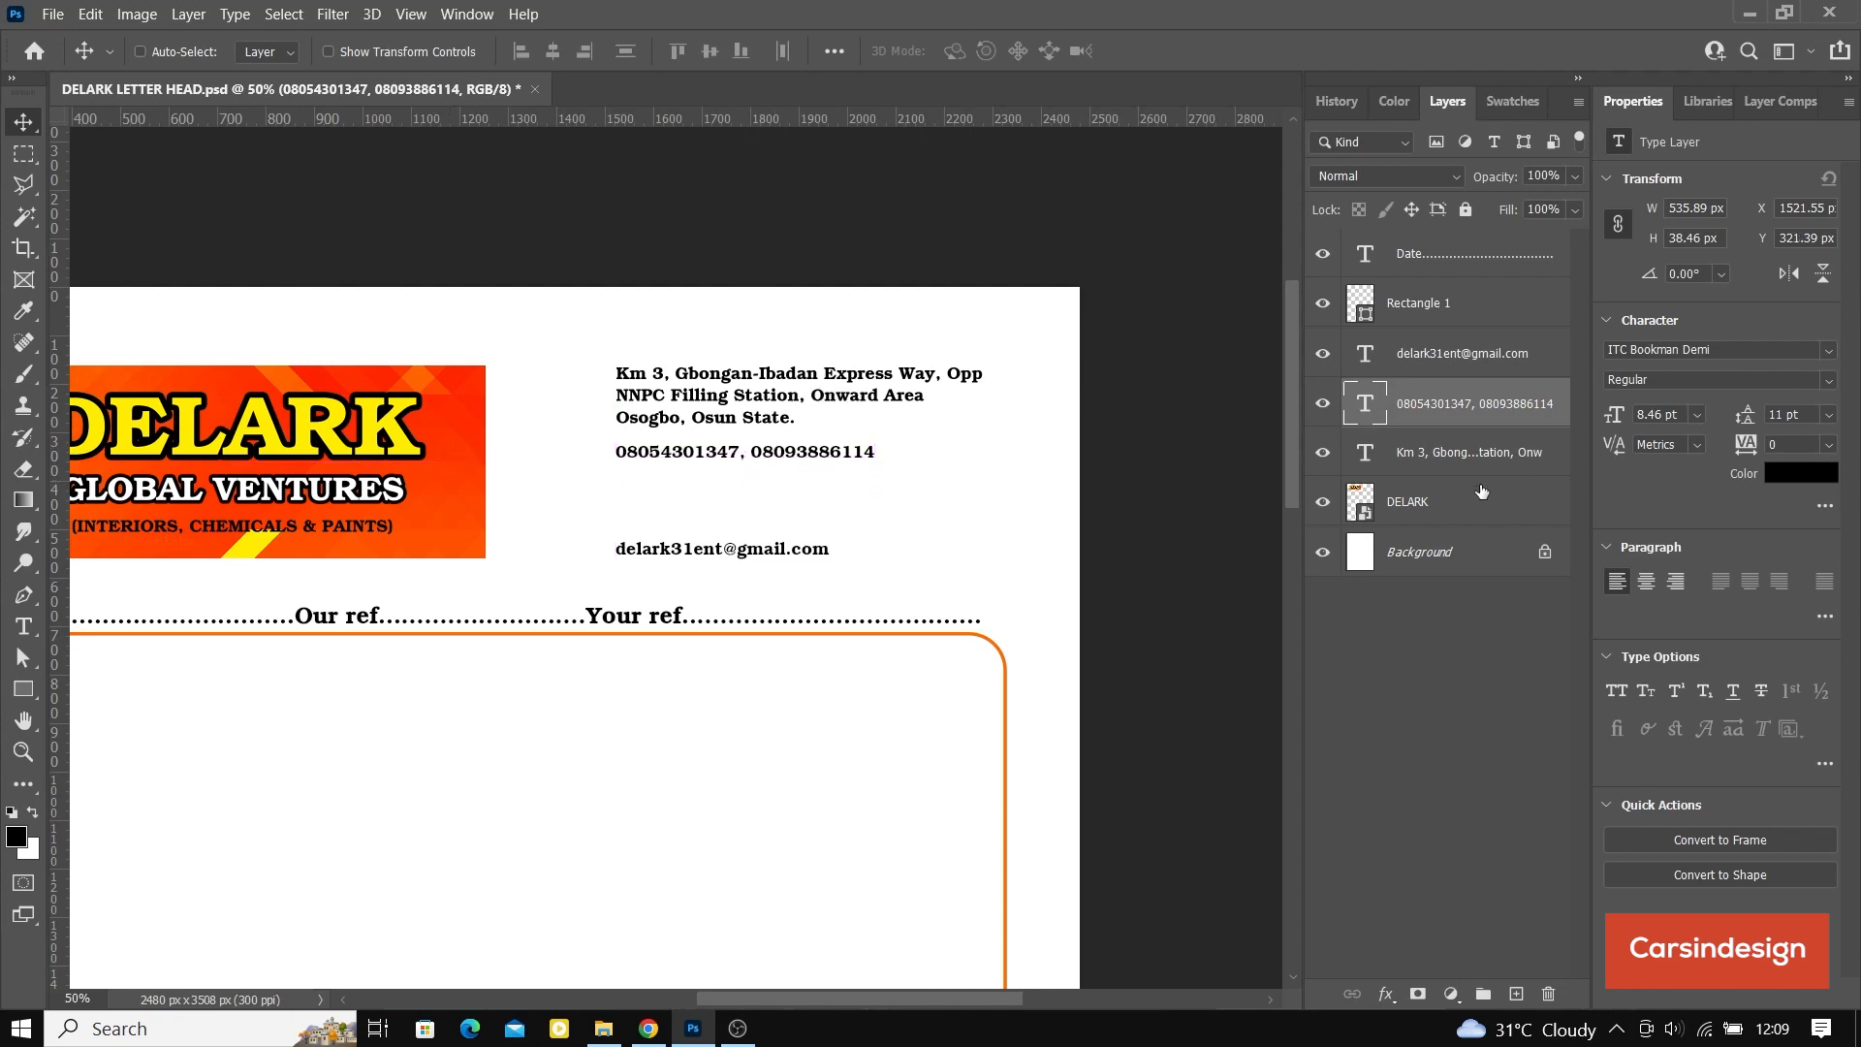
Step: Scale the DELARK banner down to about 765 x 291 px and place it at about X 207, Y 135 px
left_click(1444, 496)
left_click(329, 51)
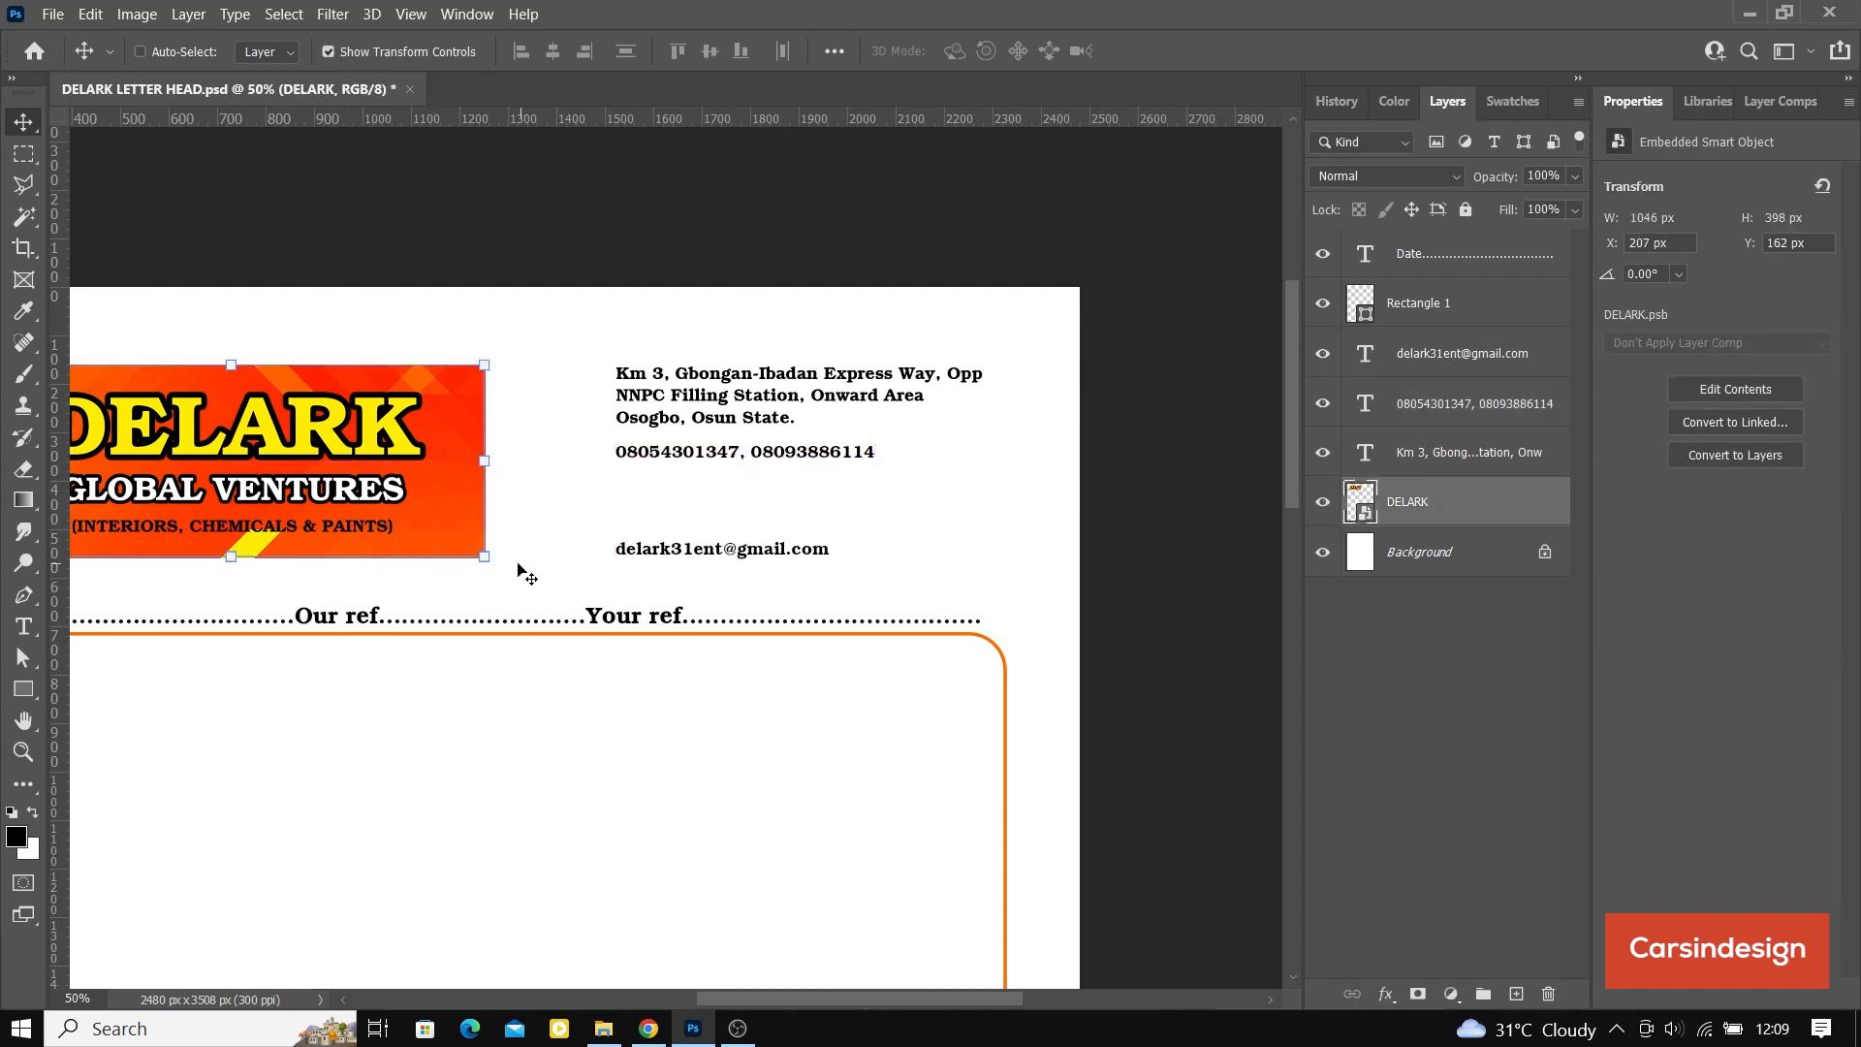
left_click_drag(485, 560, 599, 431)
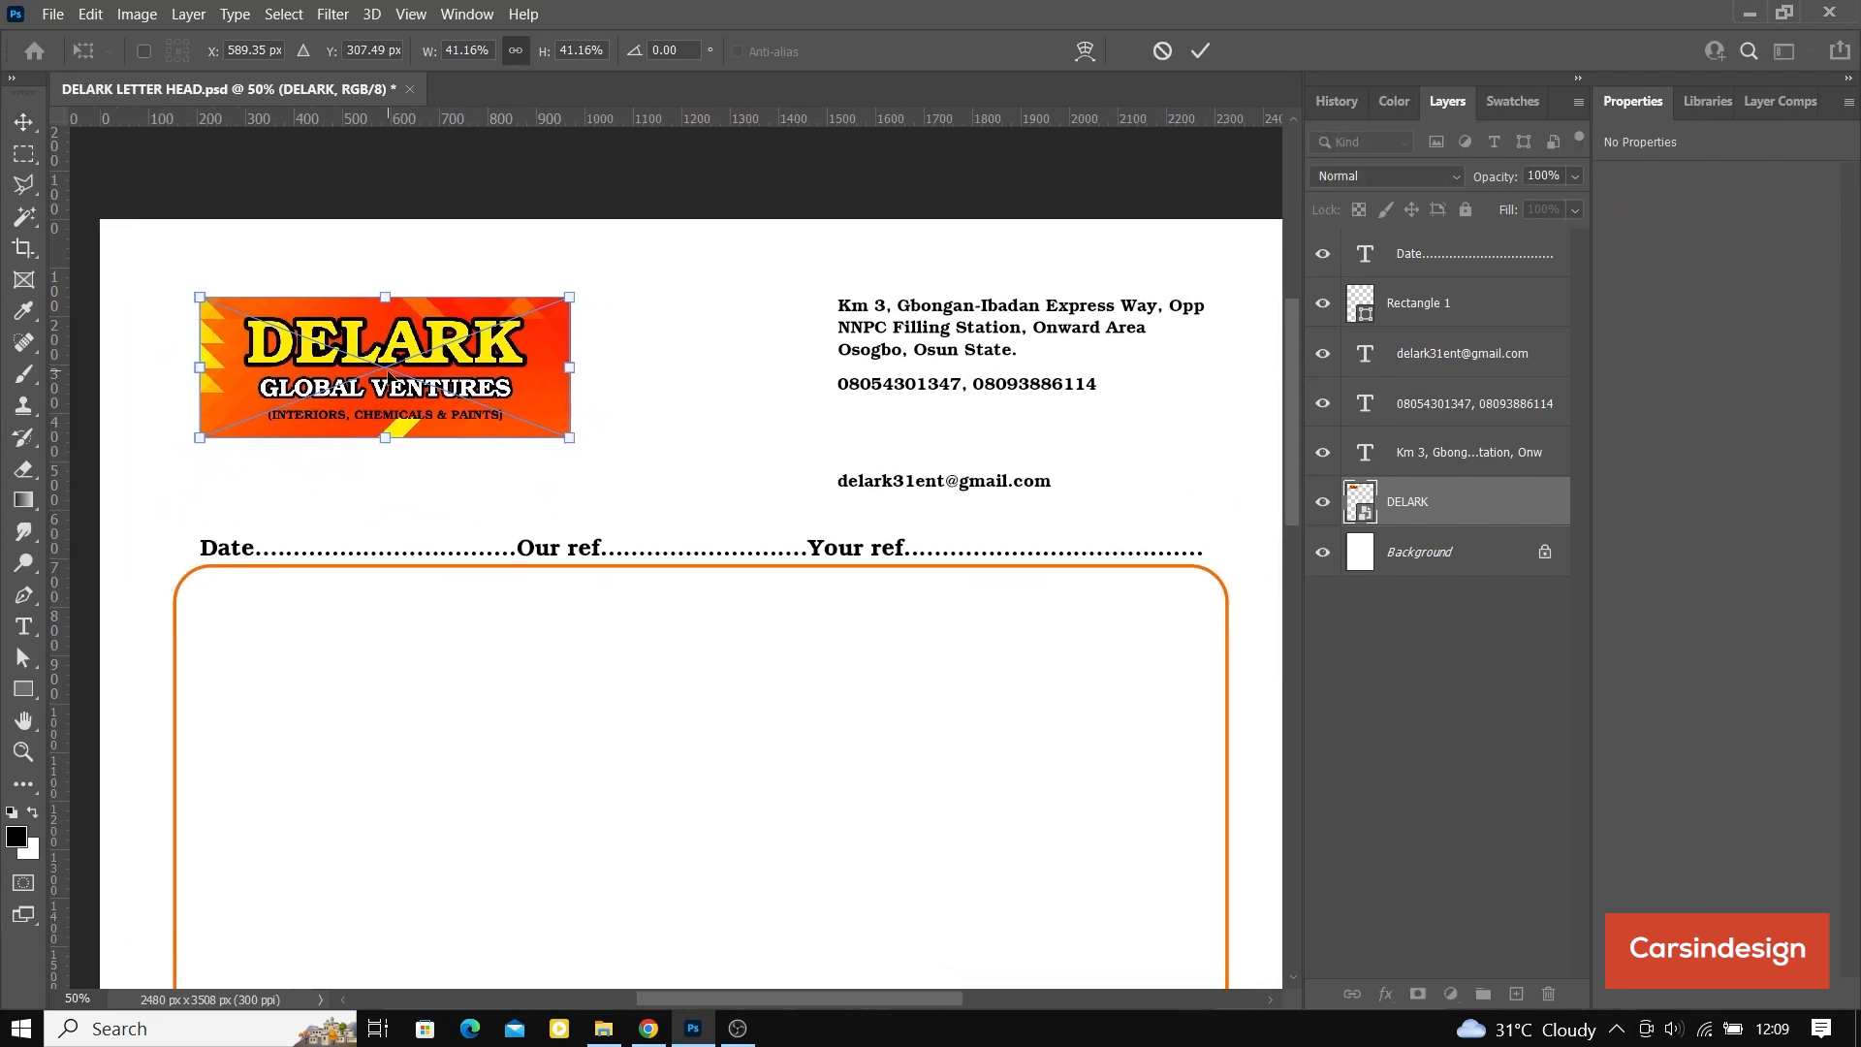
left_click_drag(387, 373, 388, 360)
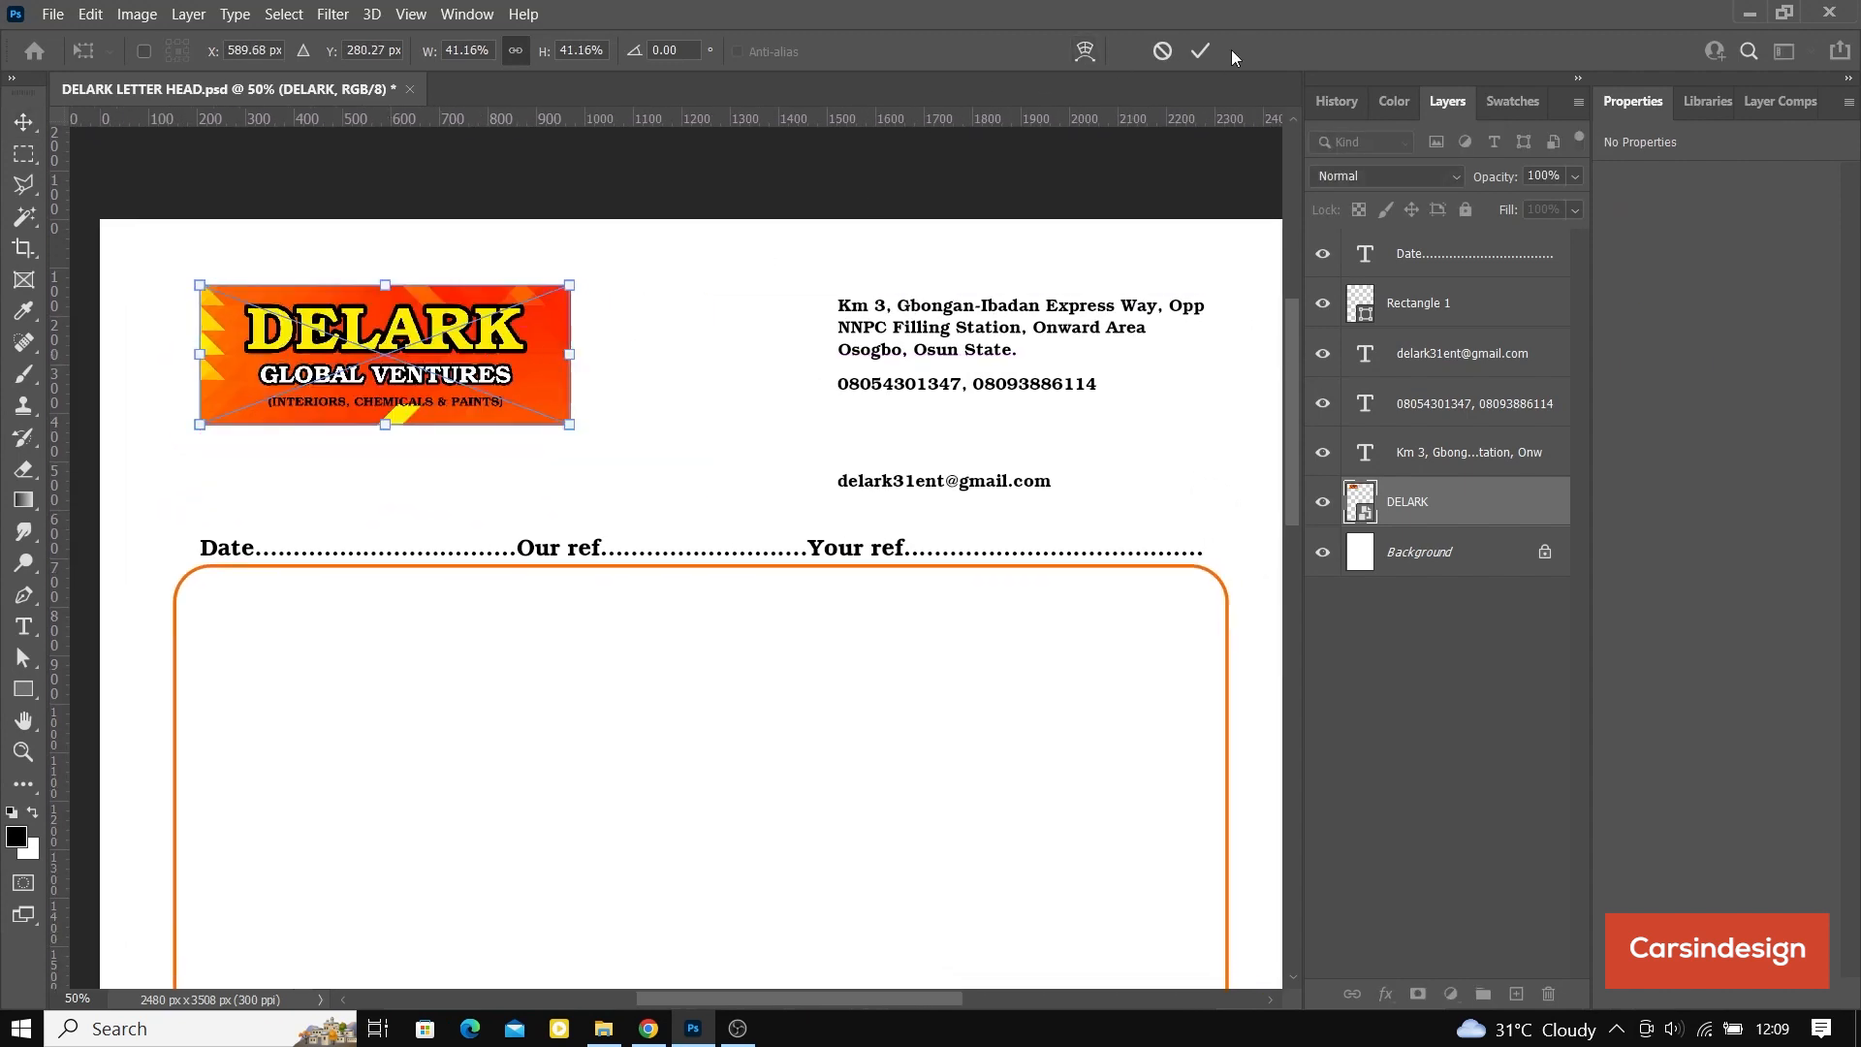
left_click(1202, 51)
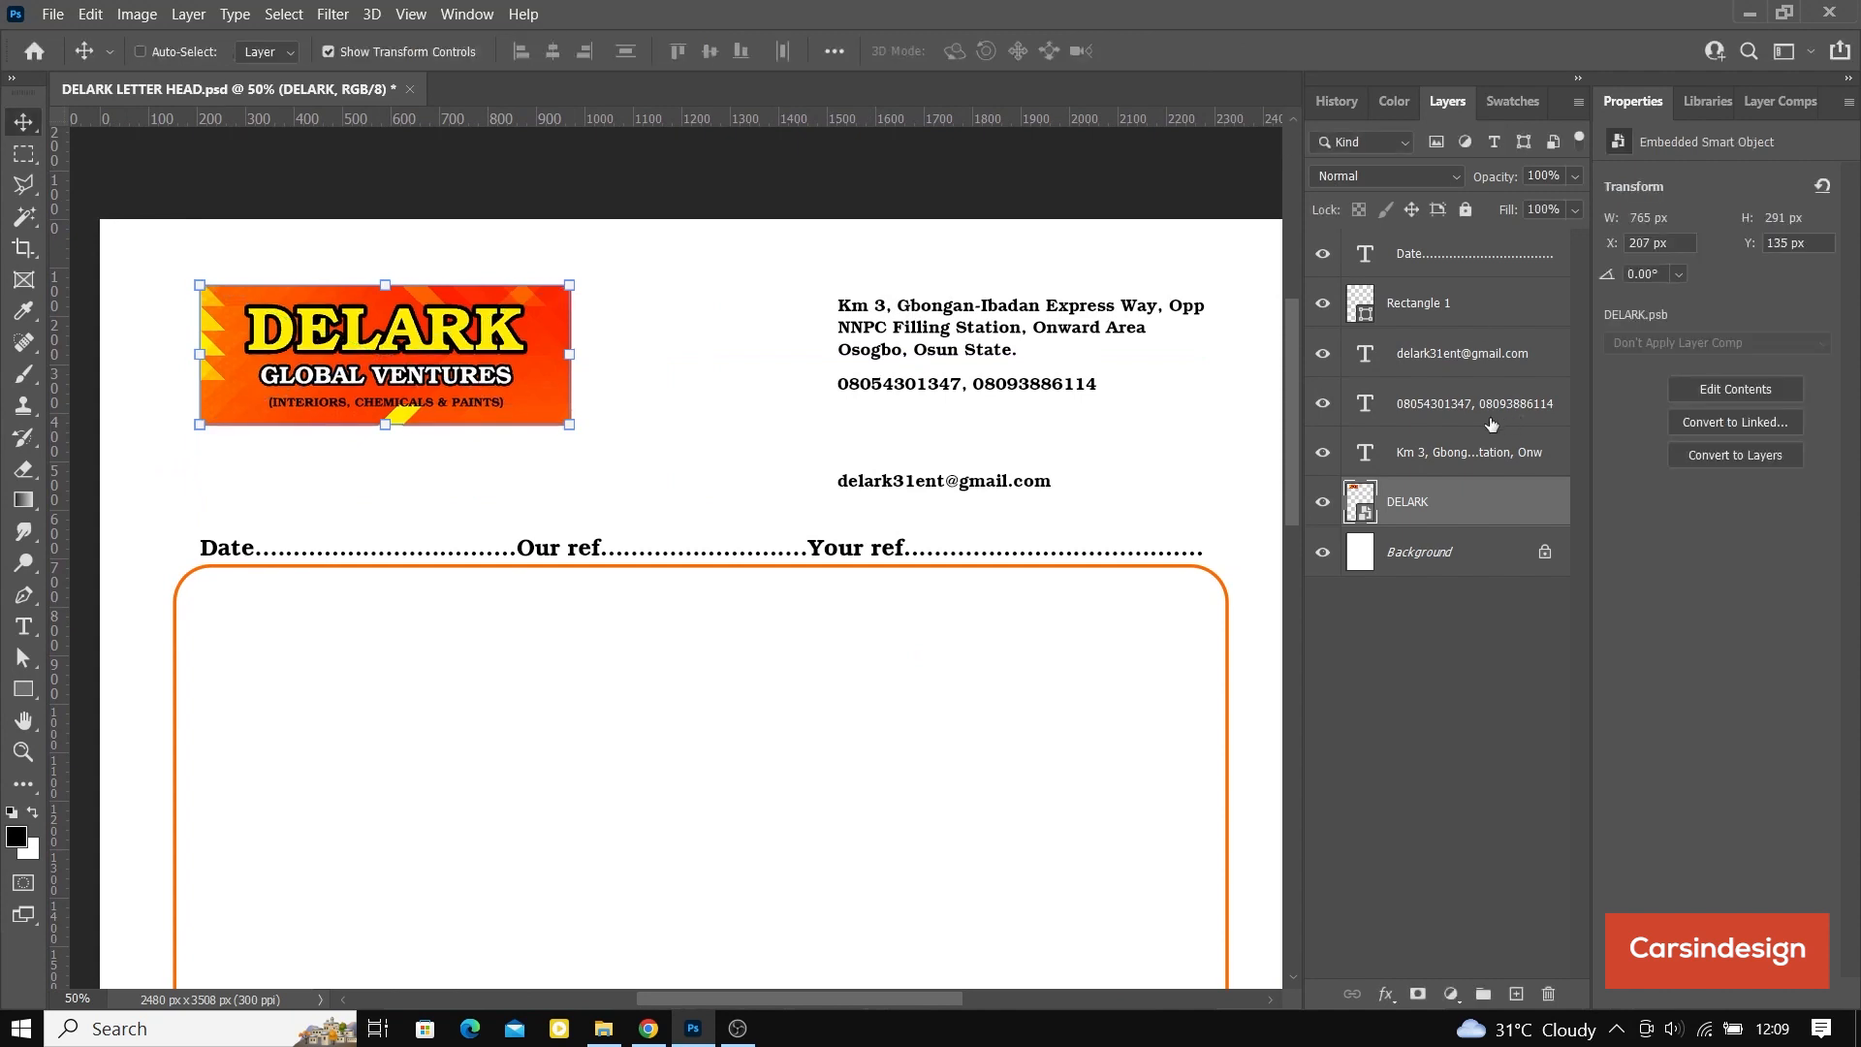
Step: Move the three contact lines together to about X 1240, Y 135 px, level with the banner's upper edge
left_click(1429, 458)
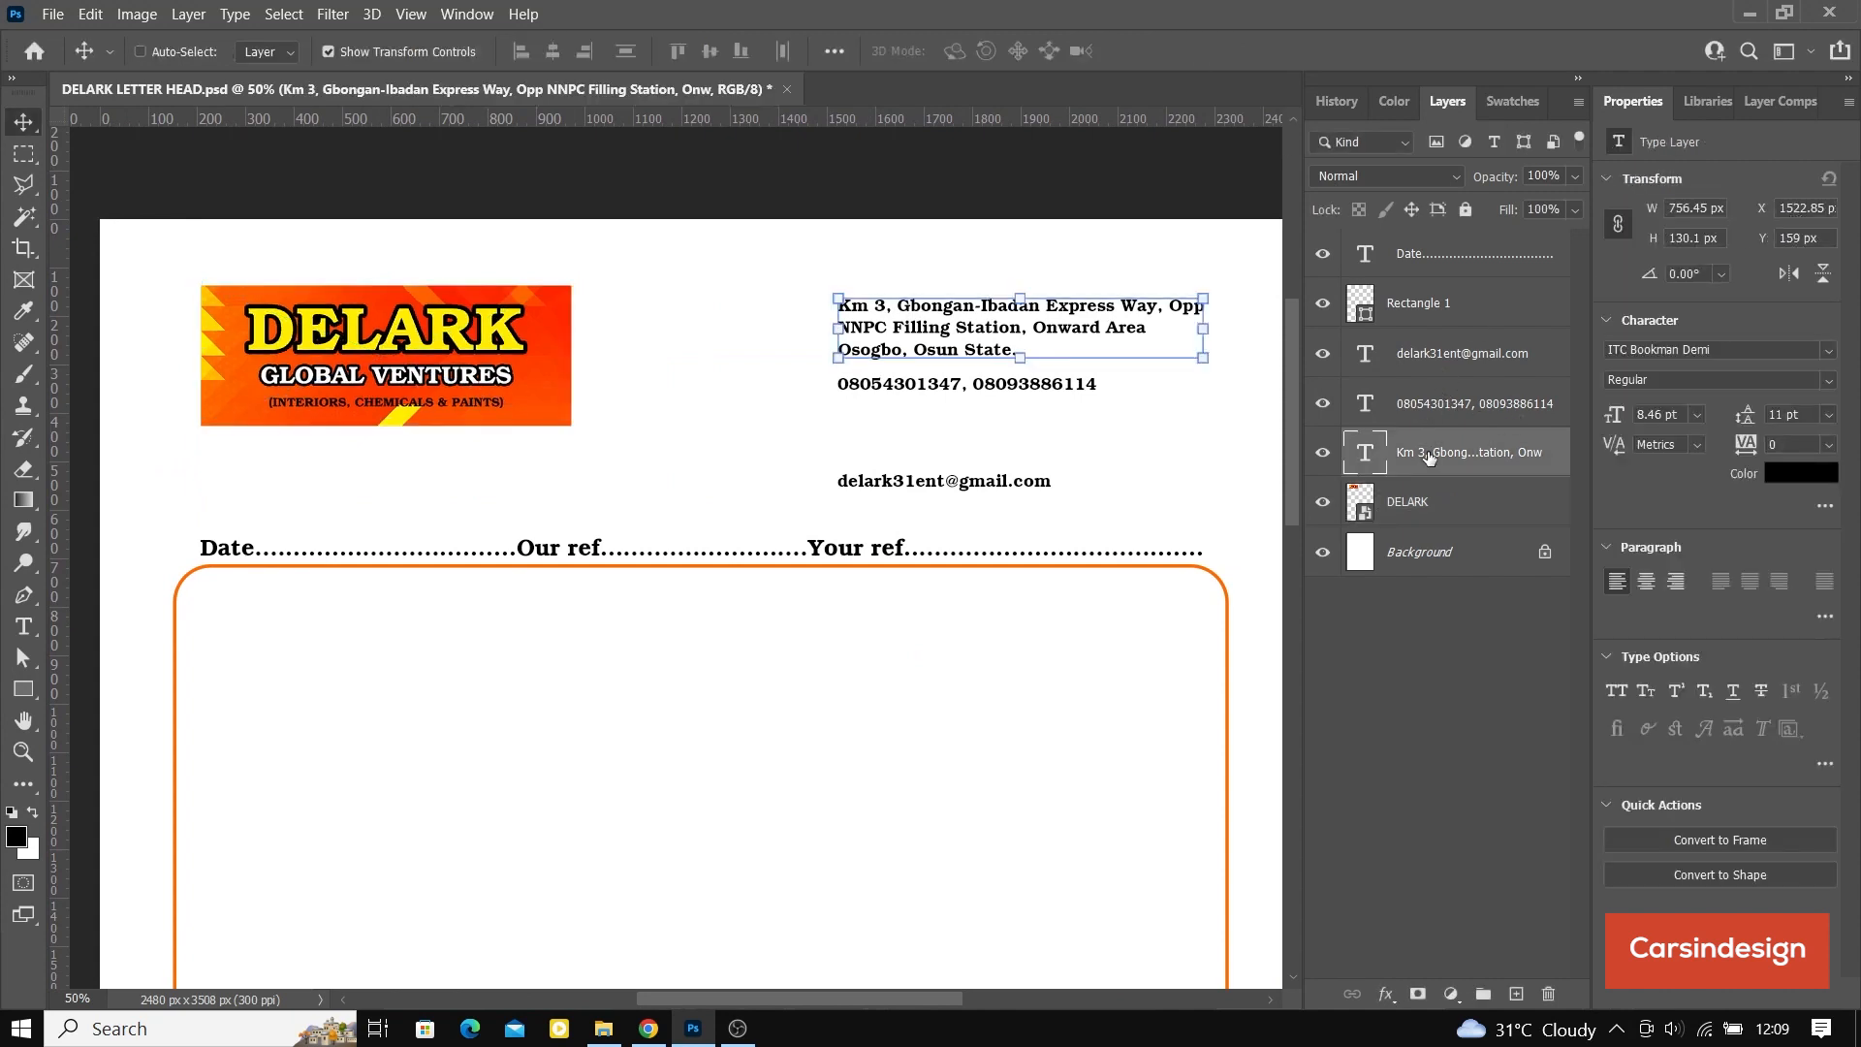
left_click(1429, 355, "shift")
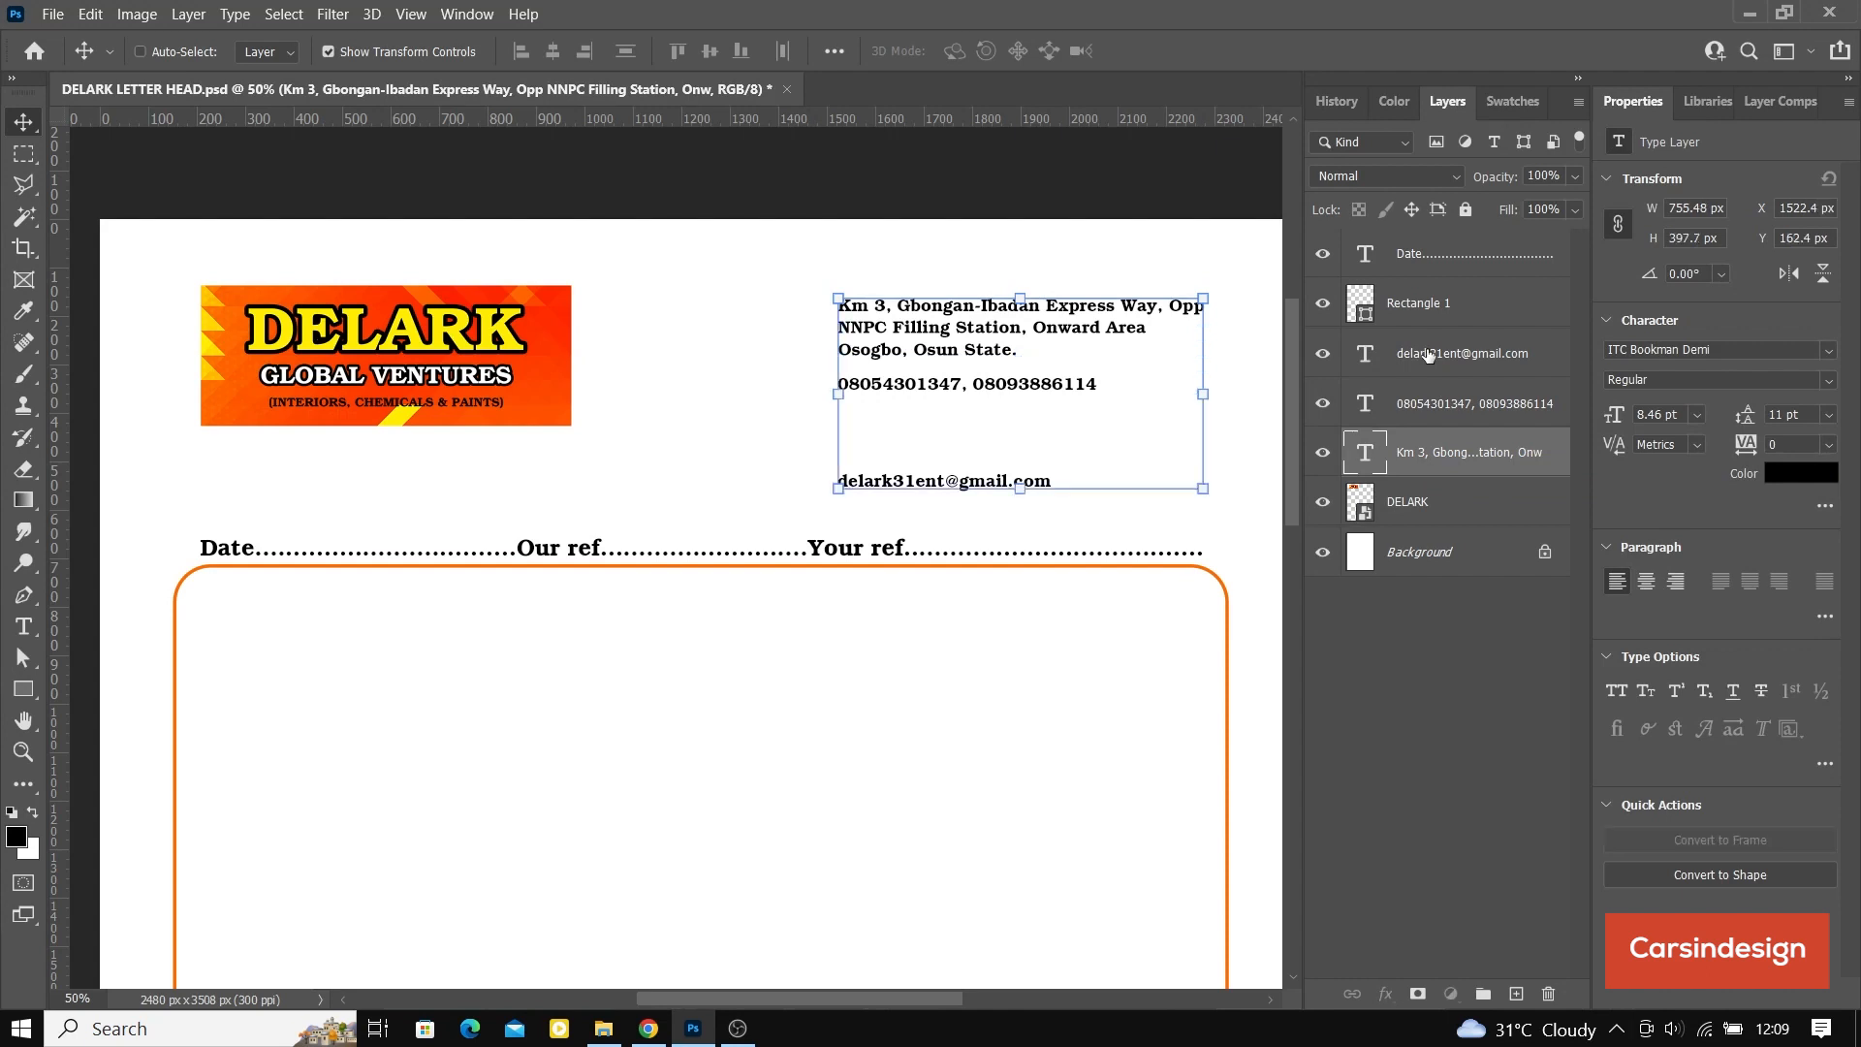
left_click_drag(1010, 350, 872, 350)
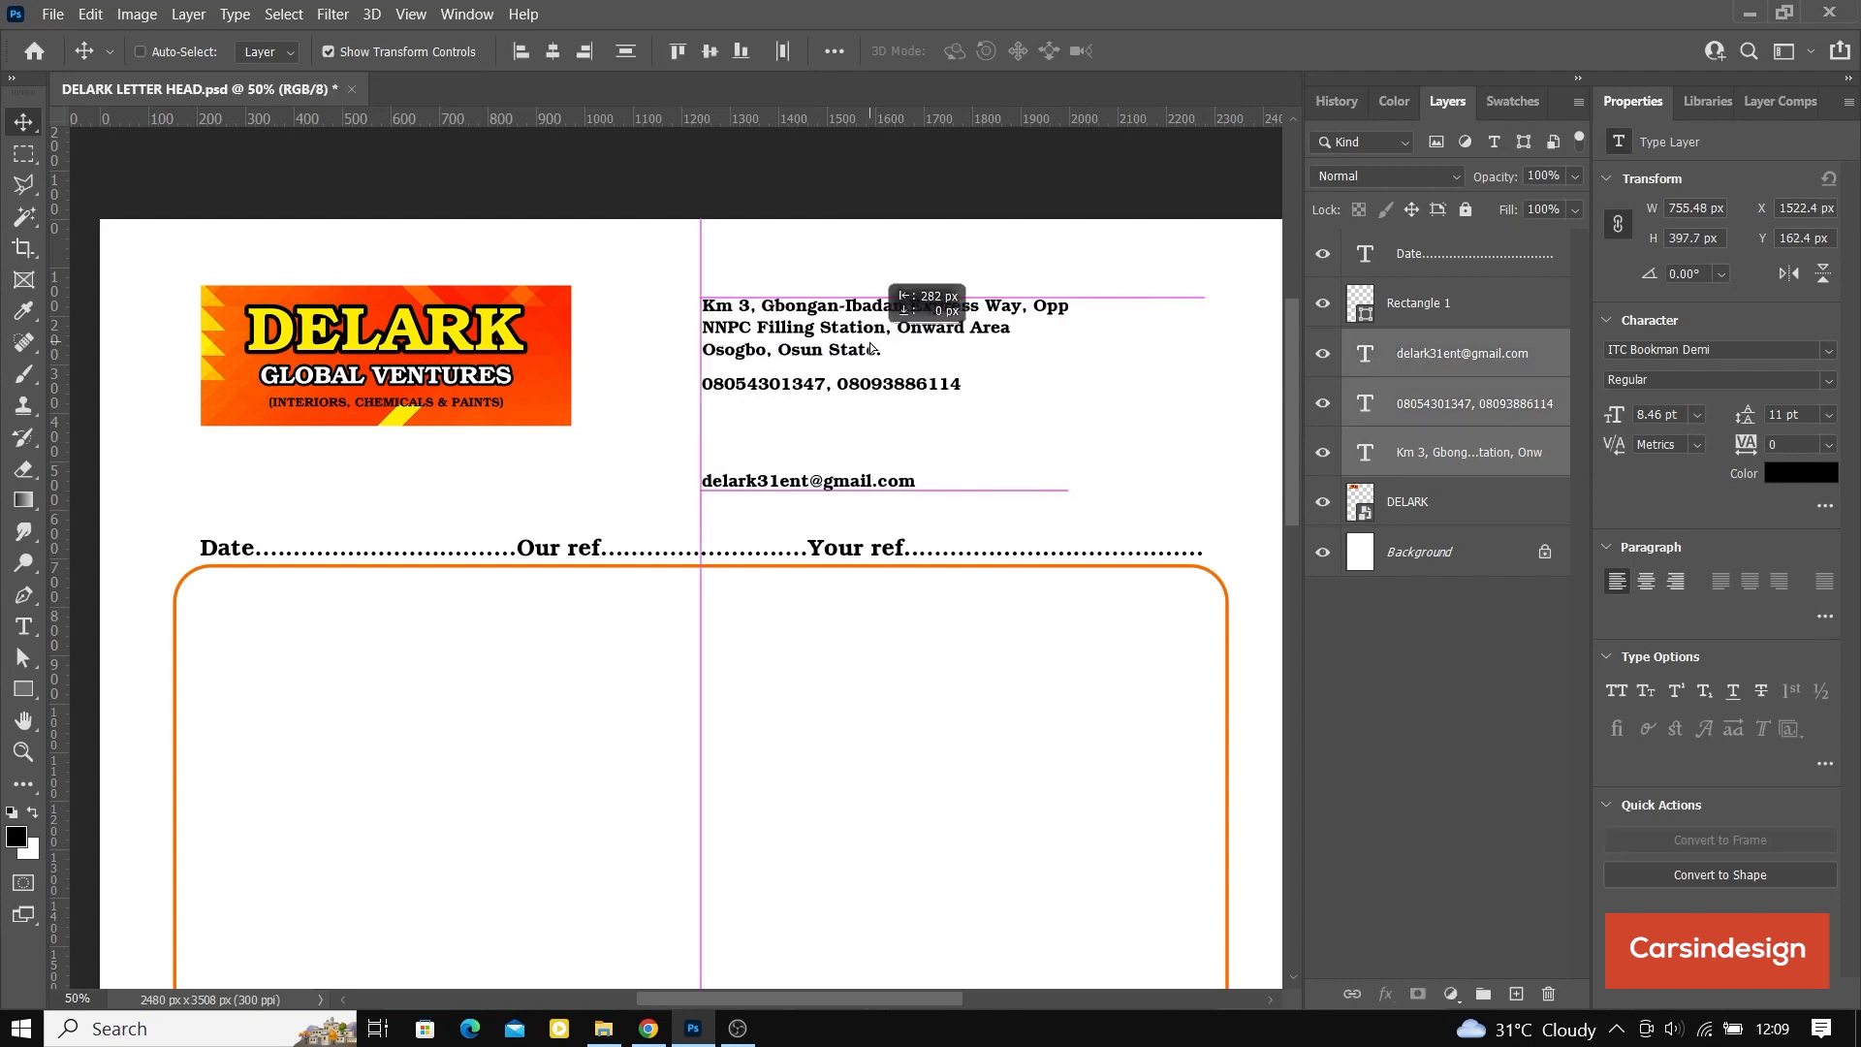
left_click_drag(872, 350, 872, 336)
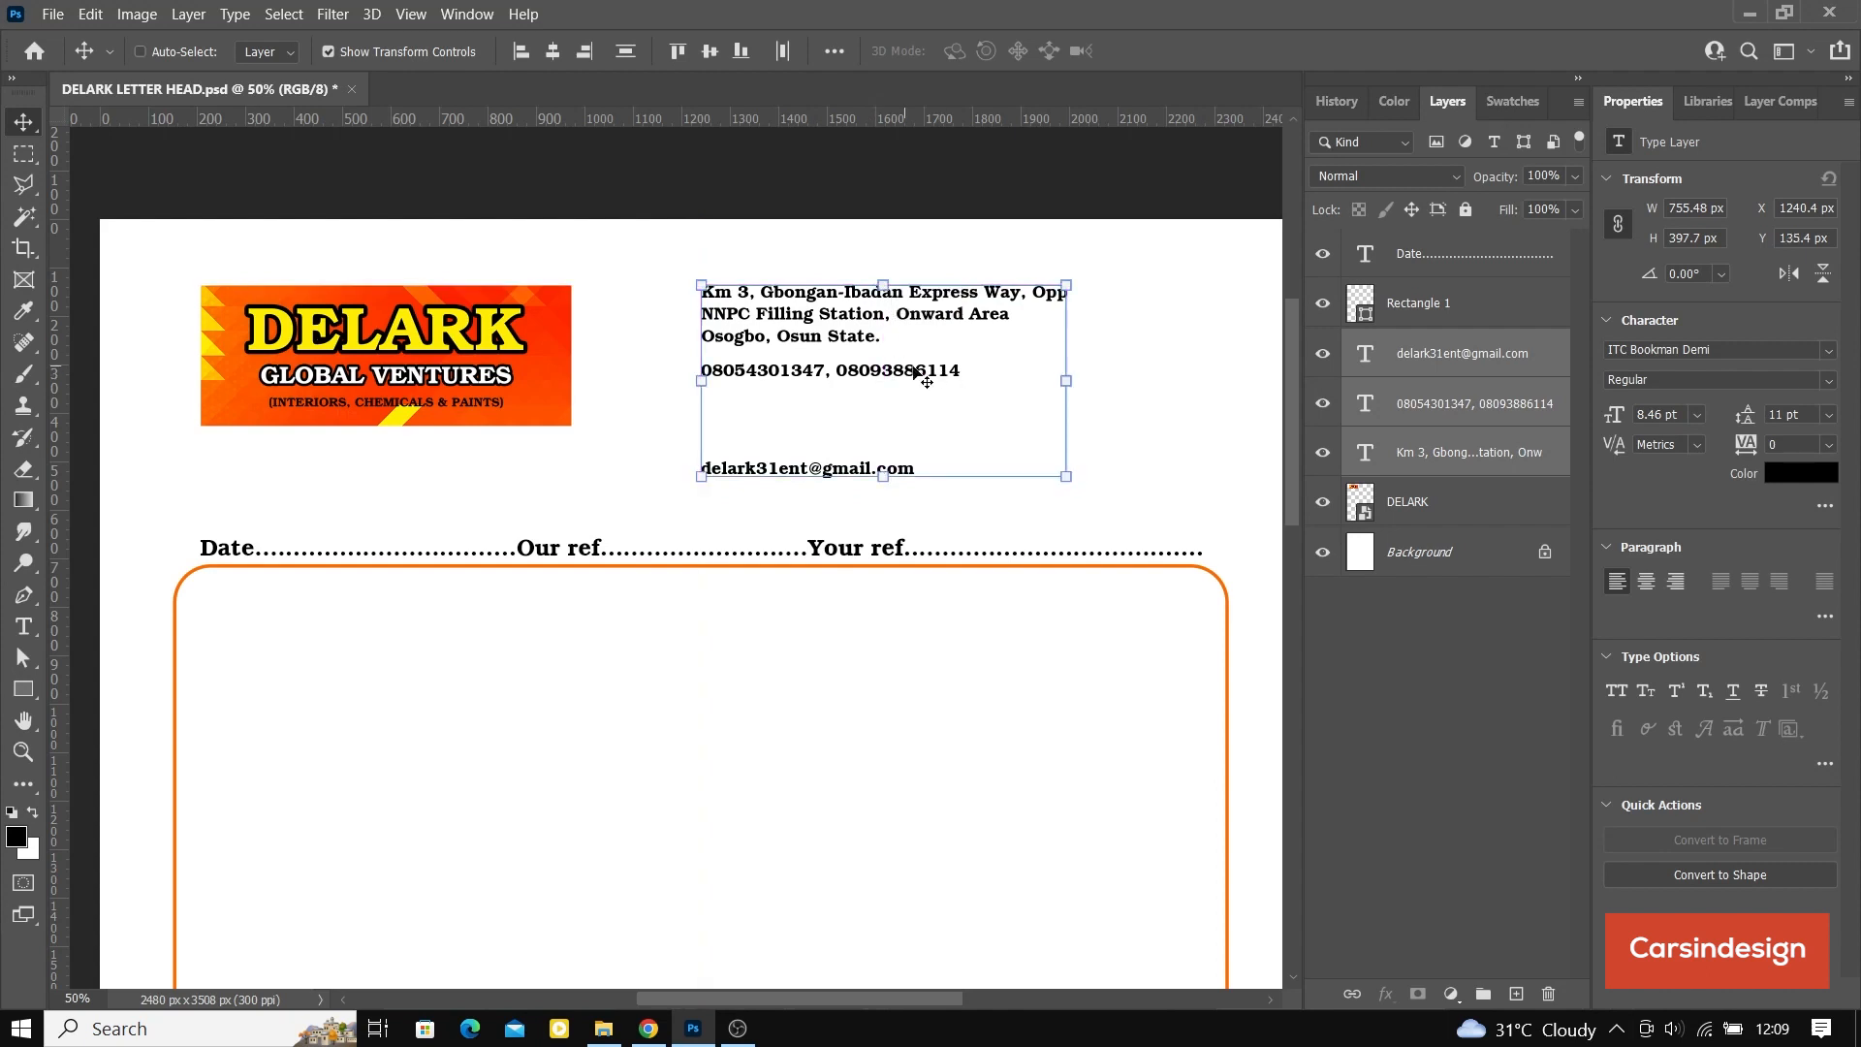
Step: Move the e-mail line up to the banner's lower edge and distribute the three contact lines with equal vertical spacing
left_click(1438, 357)
left_click_drag(836, 477, 835, 425)
left_click(1429, 469, "shift")
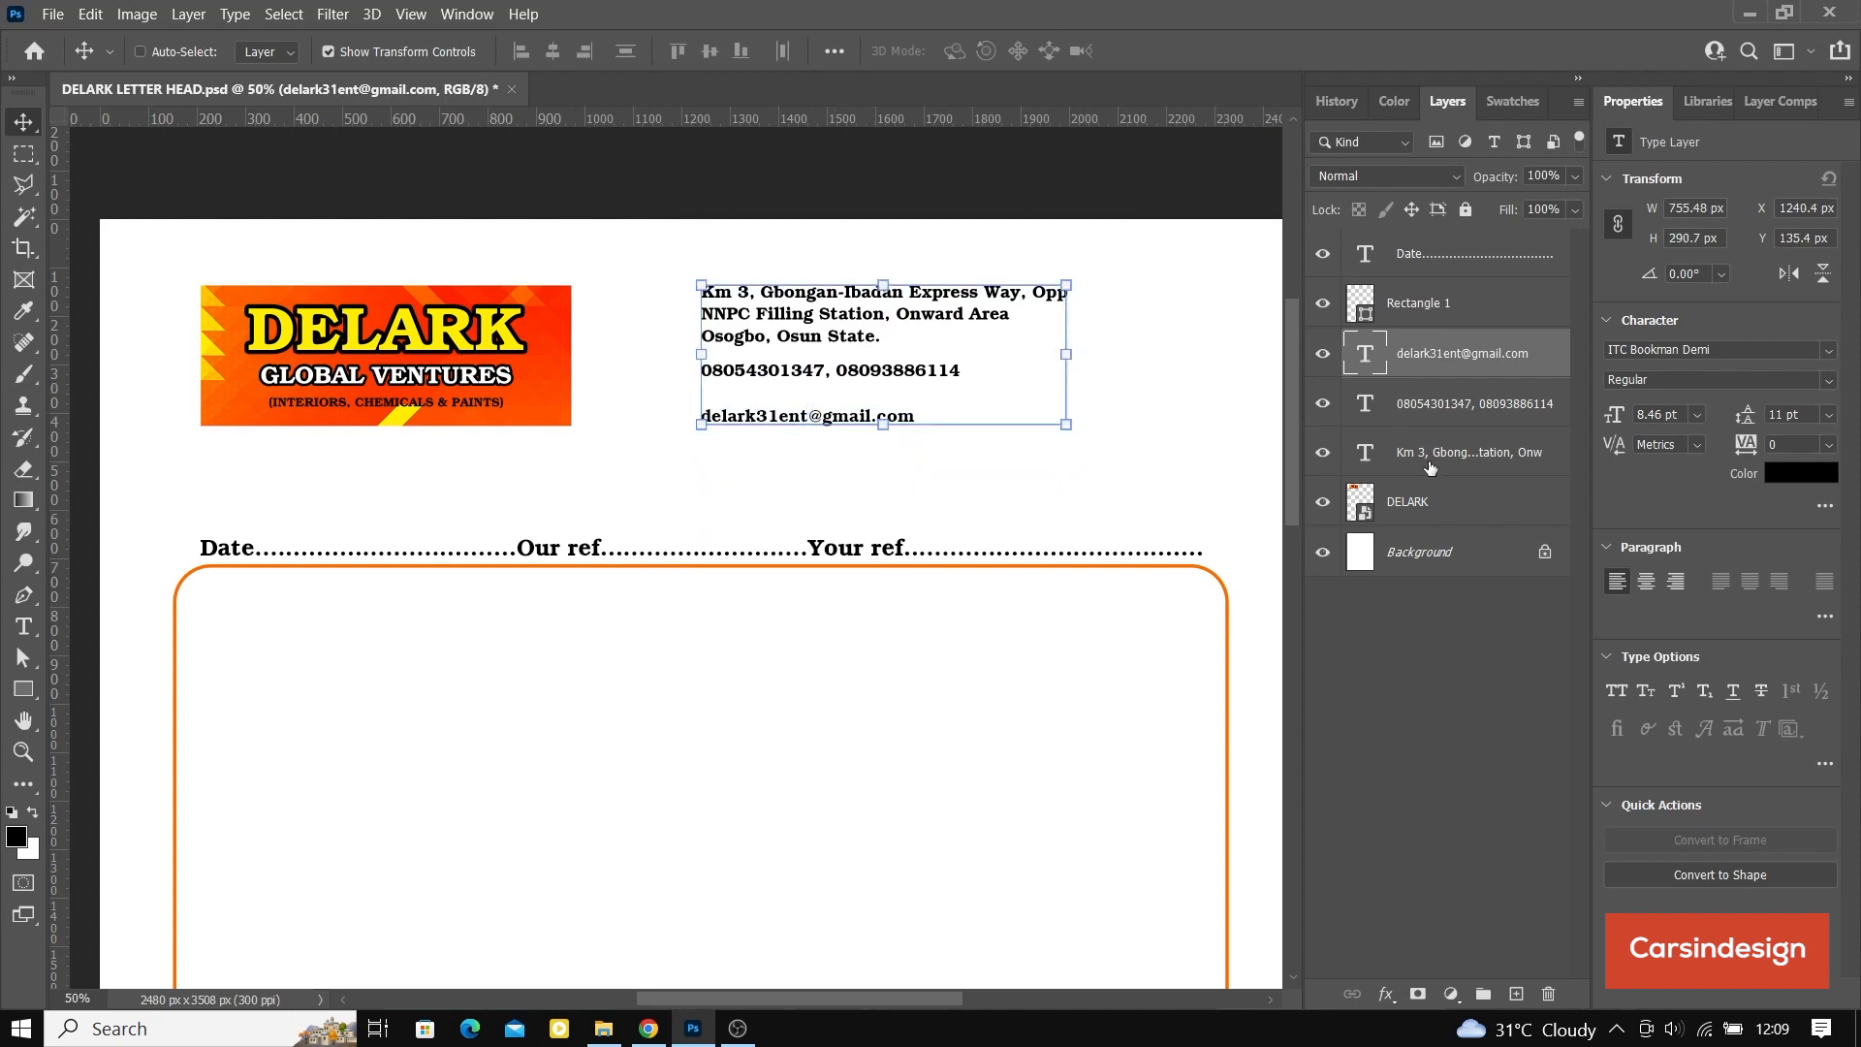
left_click(628, 54)
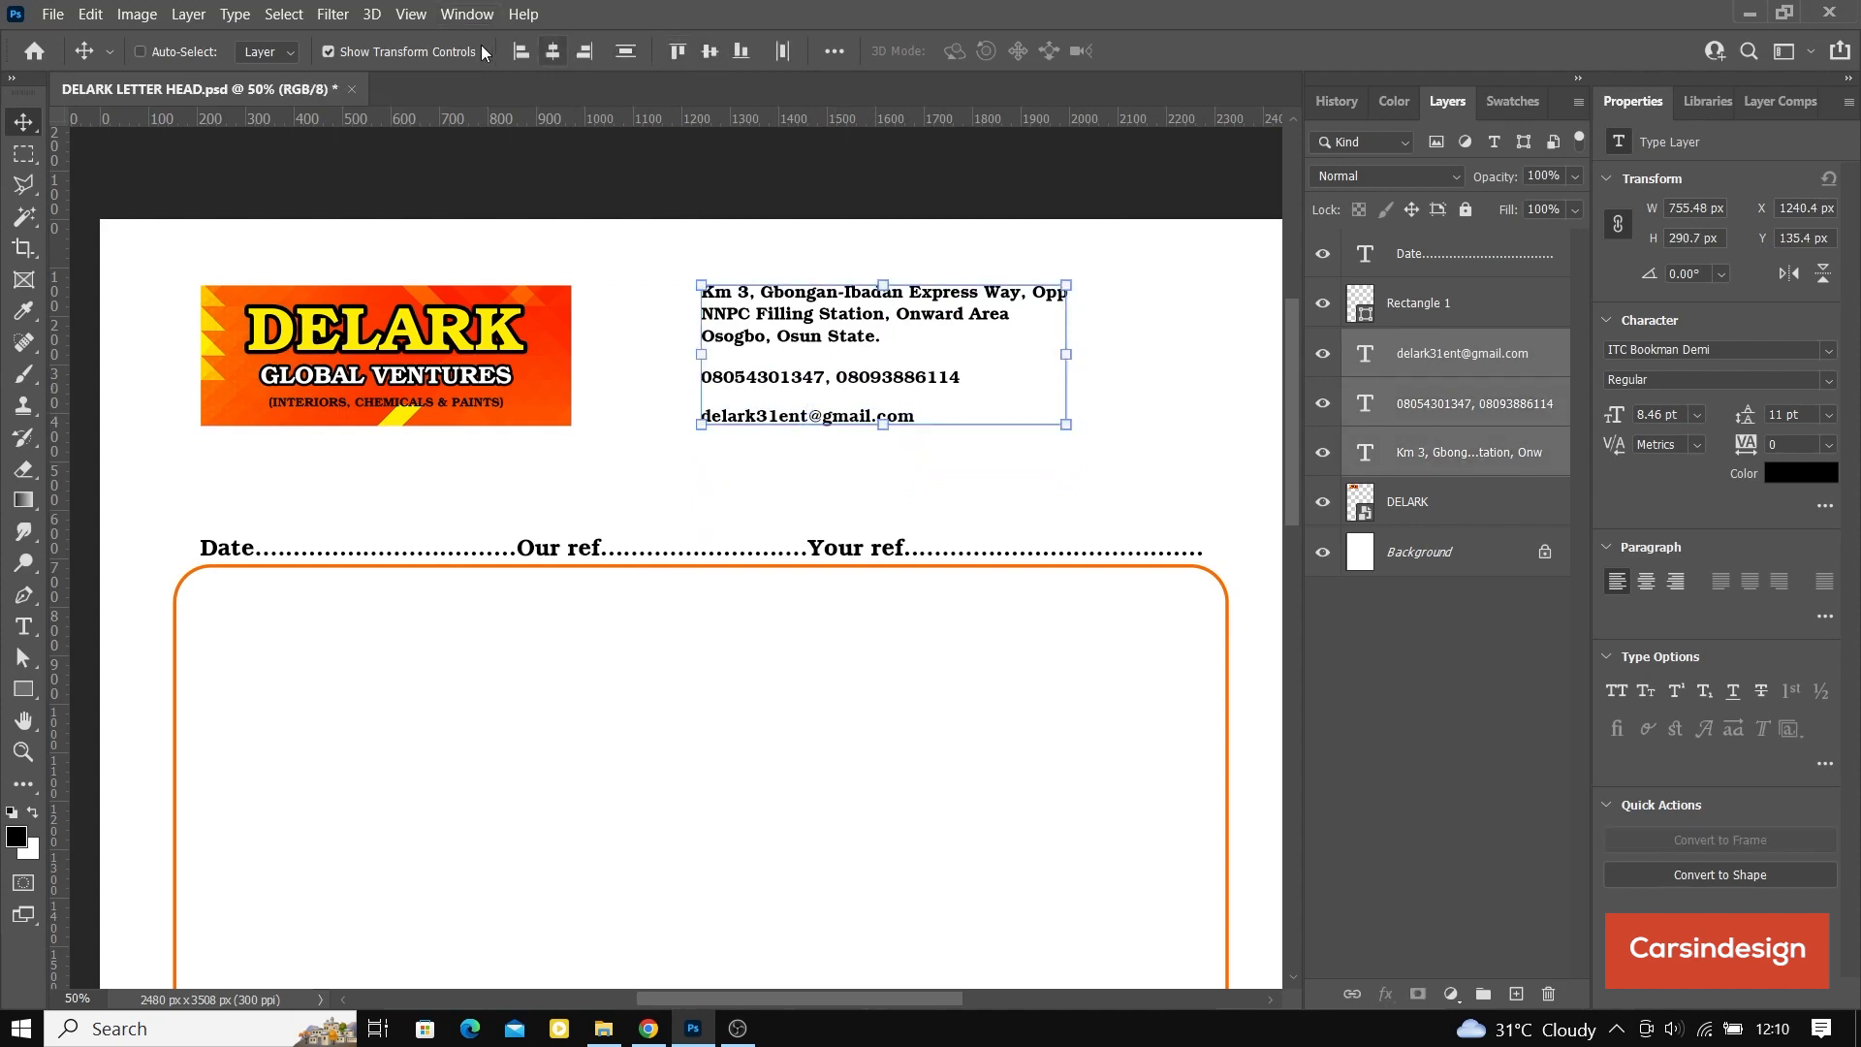
left_click(330, 50)
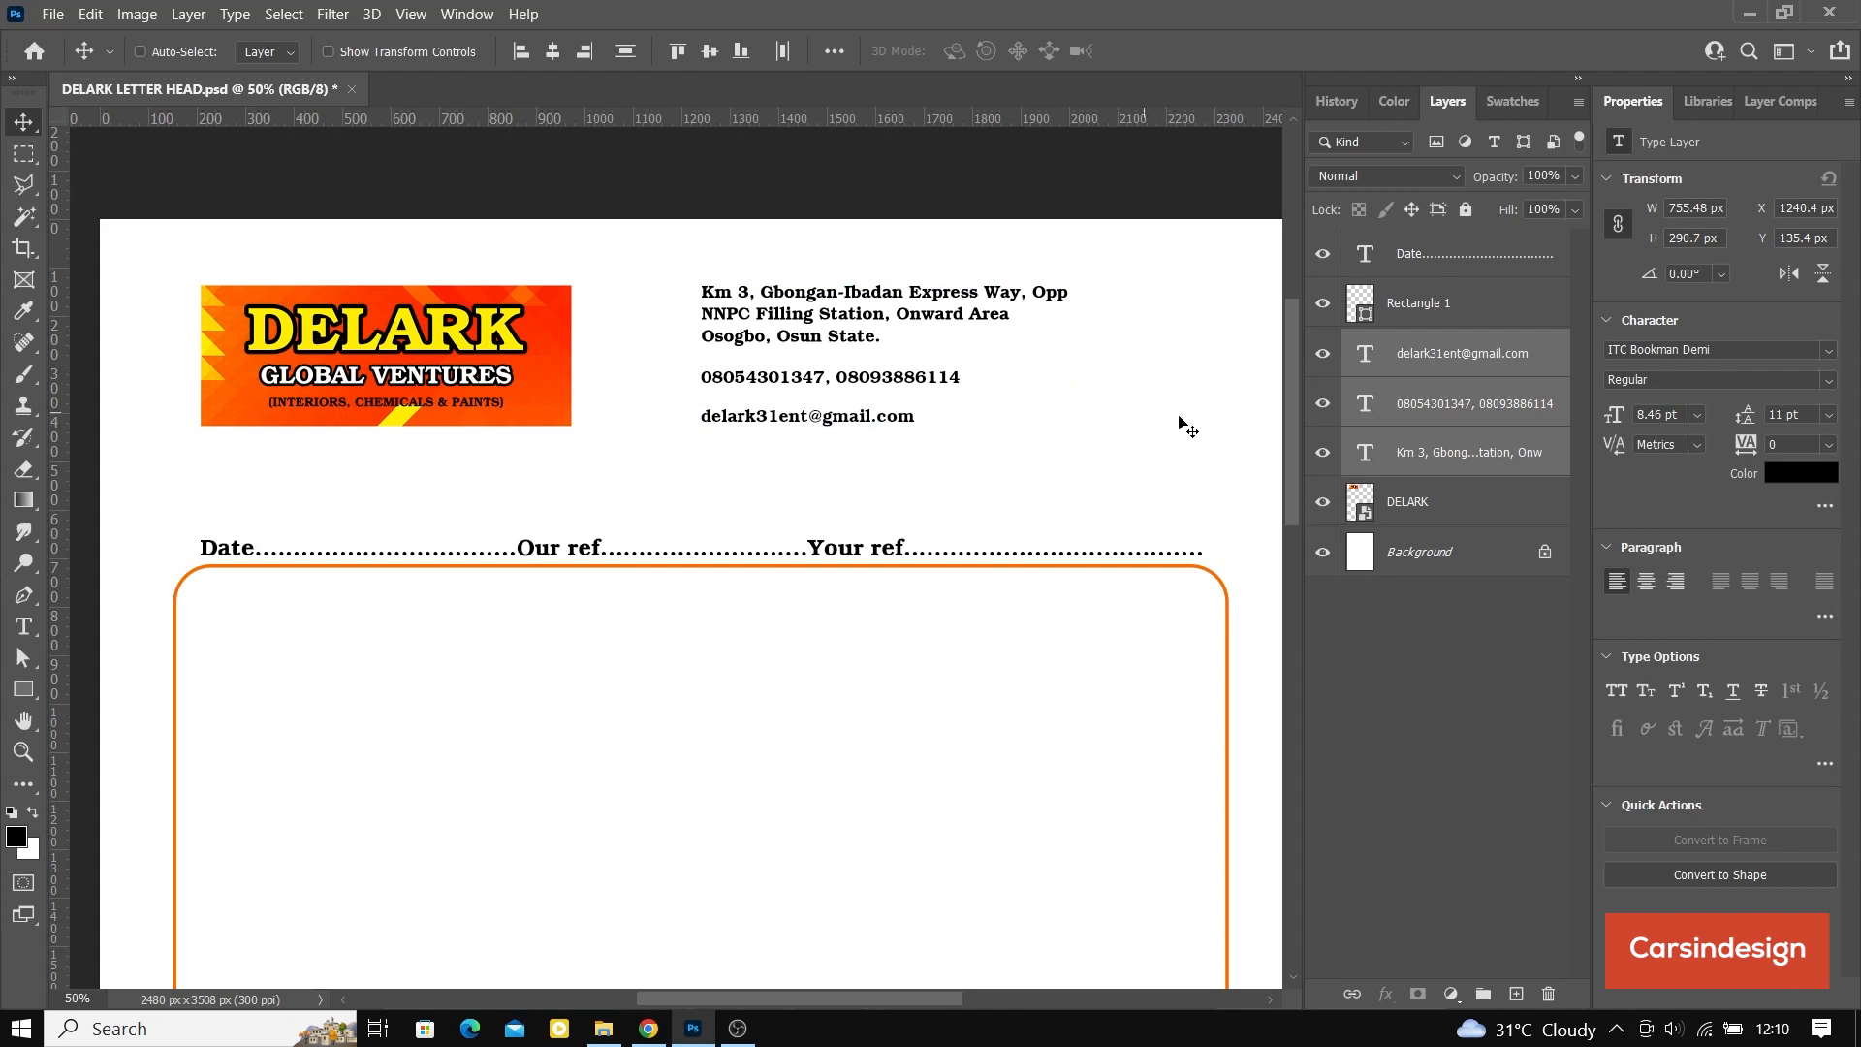
Step: Remove the line break before the town name in the address so the address spans two lines
double_click(1367, 355)
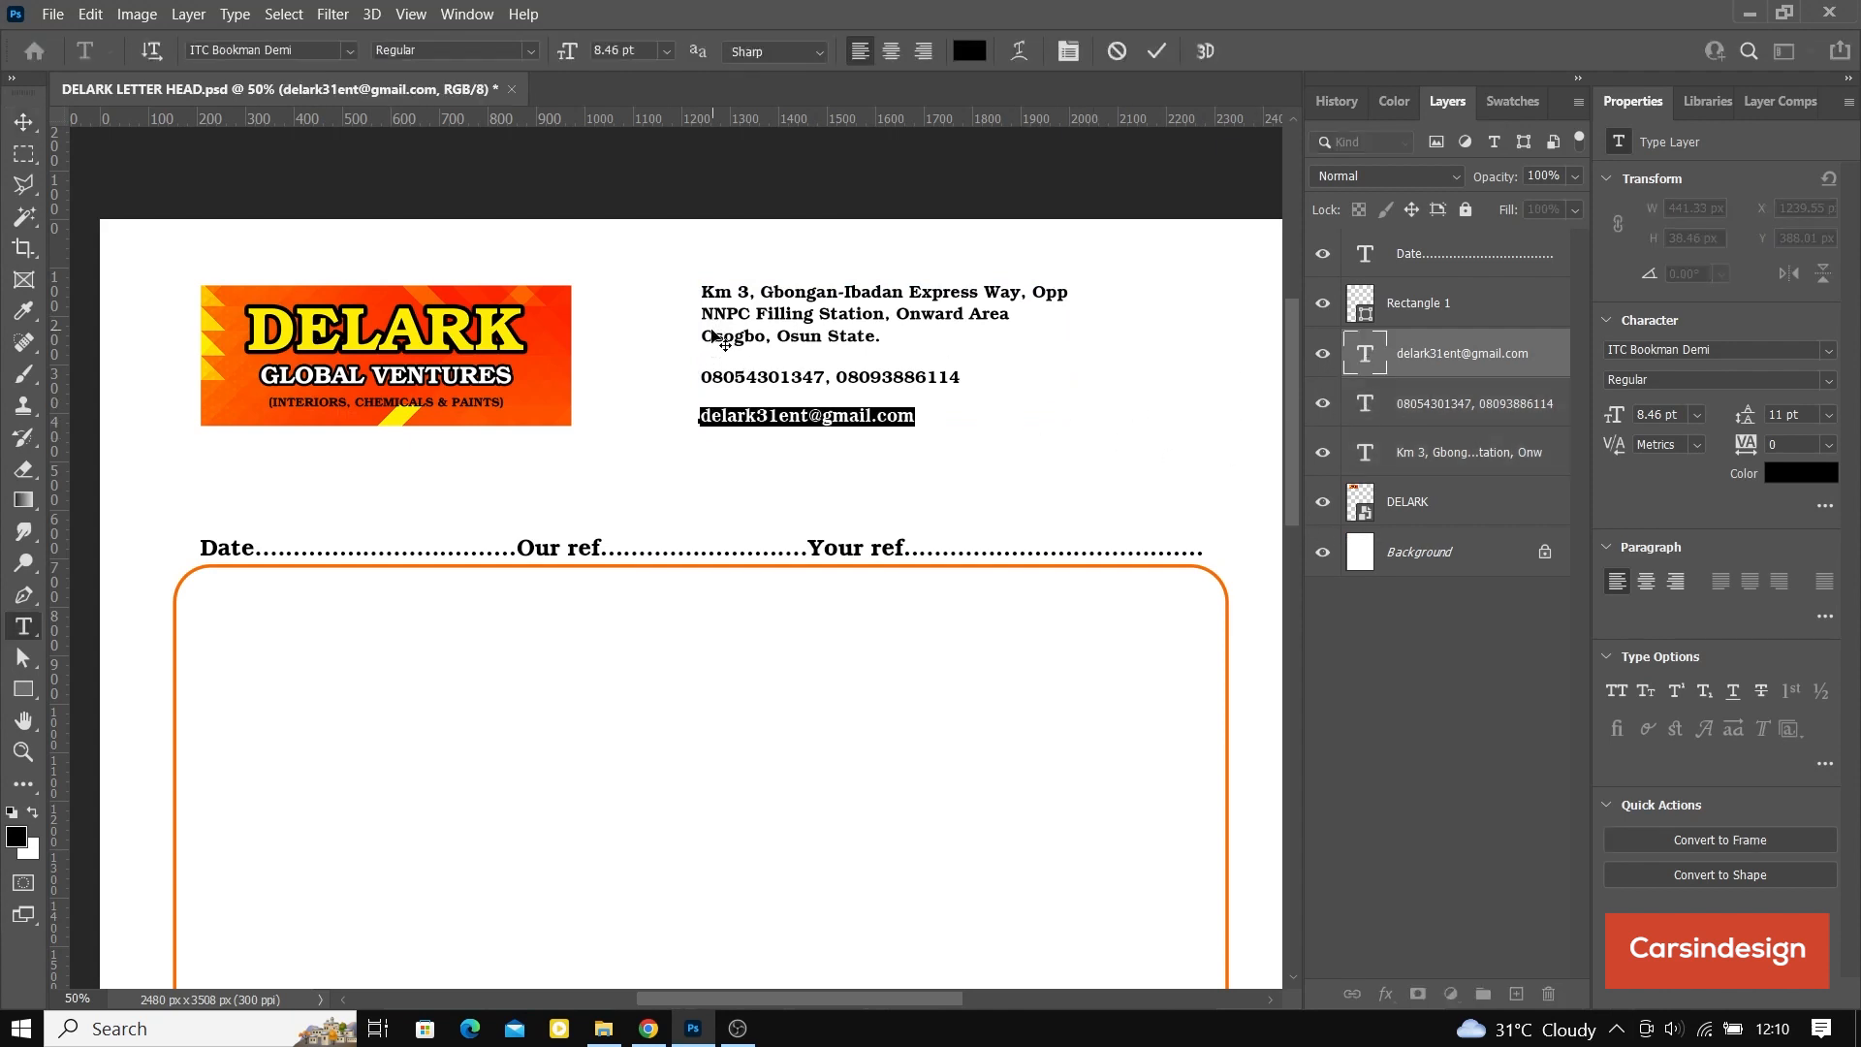
double_click(1367, 452)
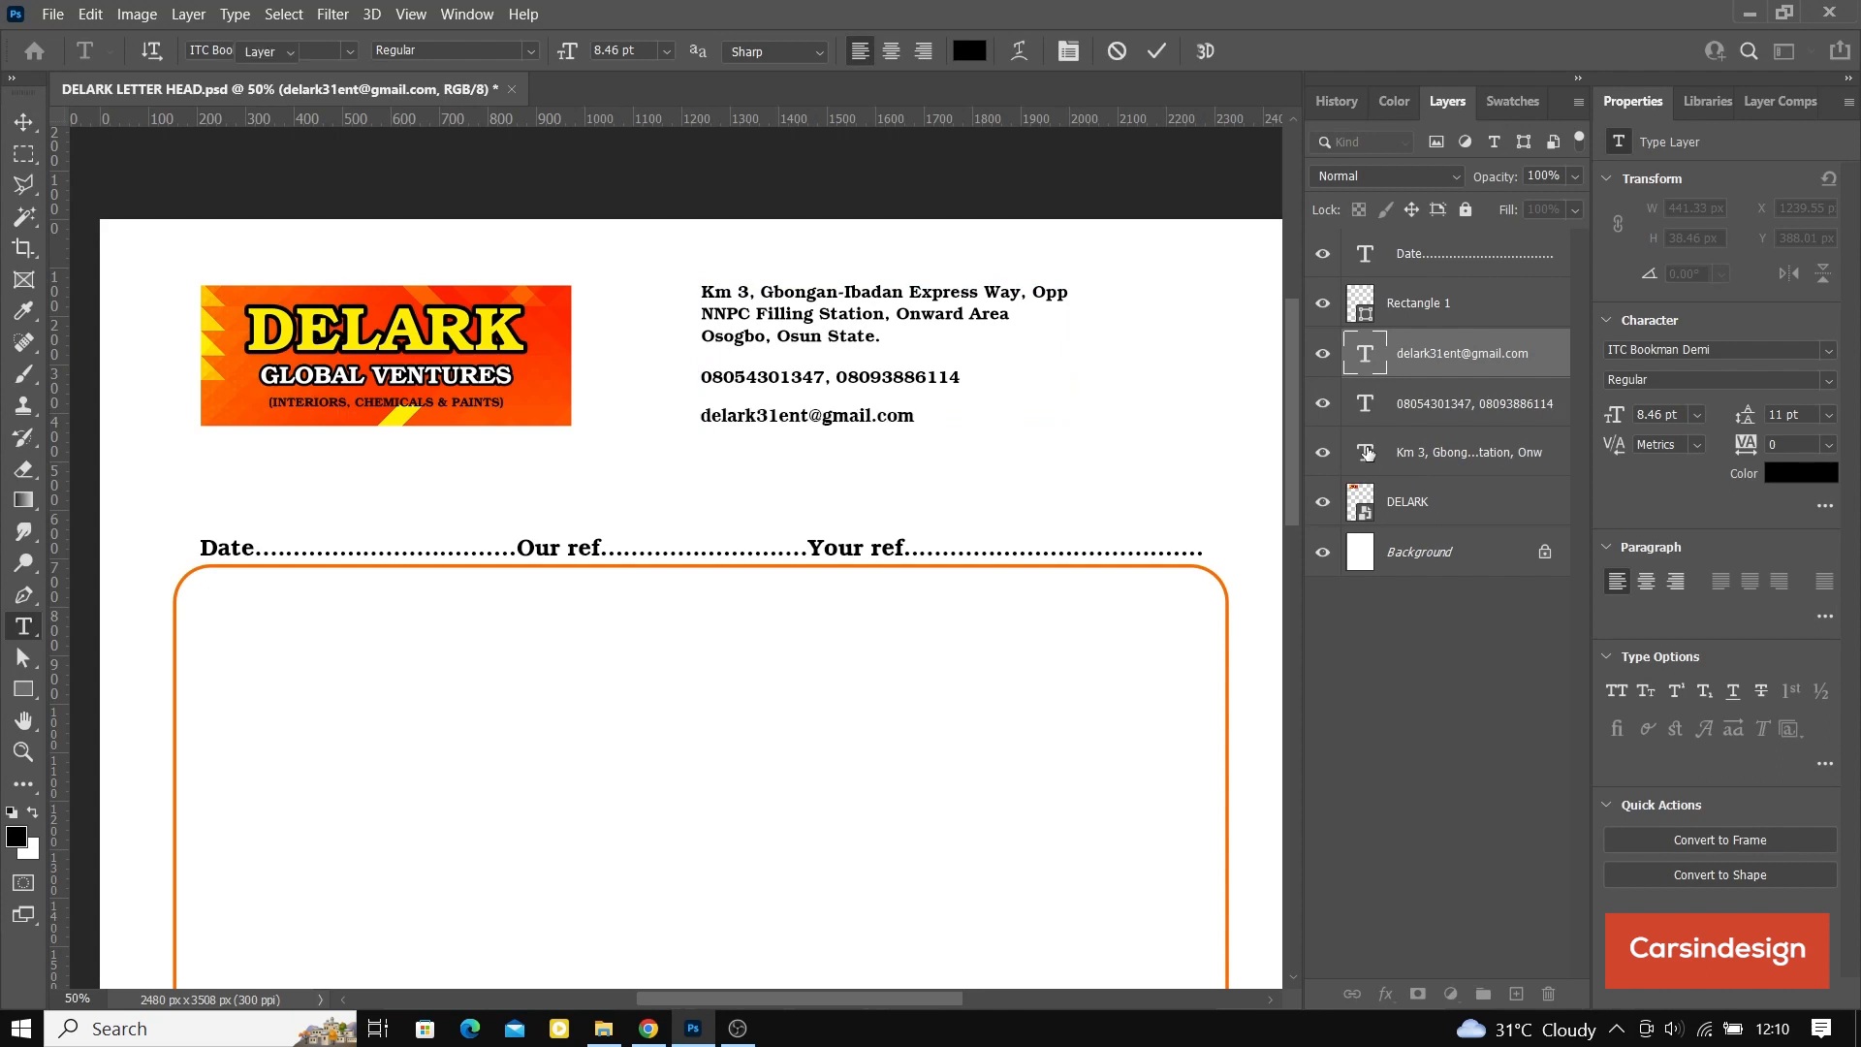
left_click(701, 336)
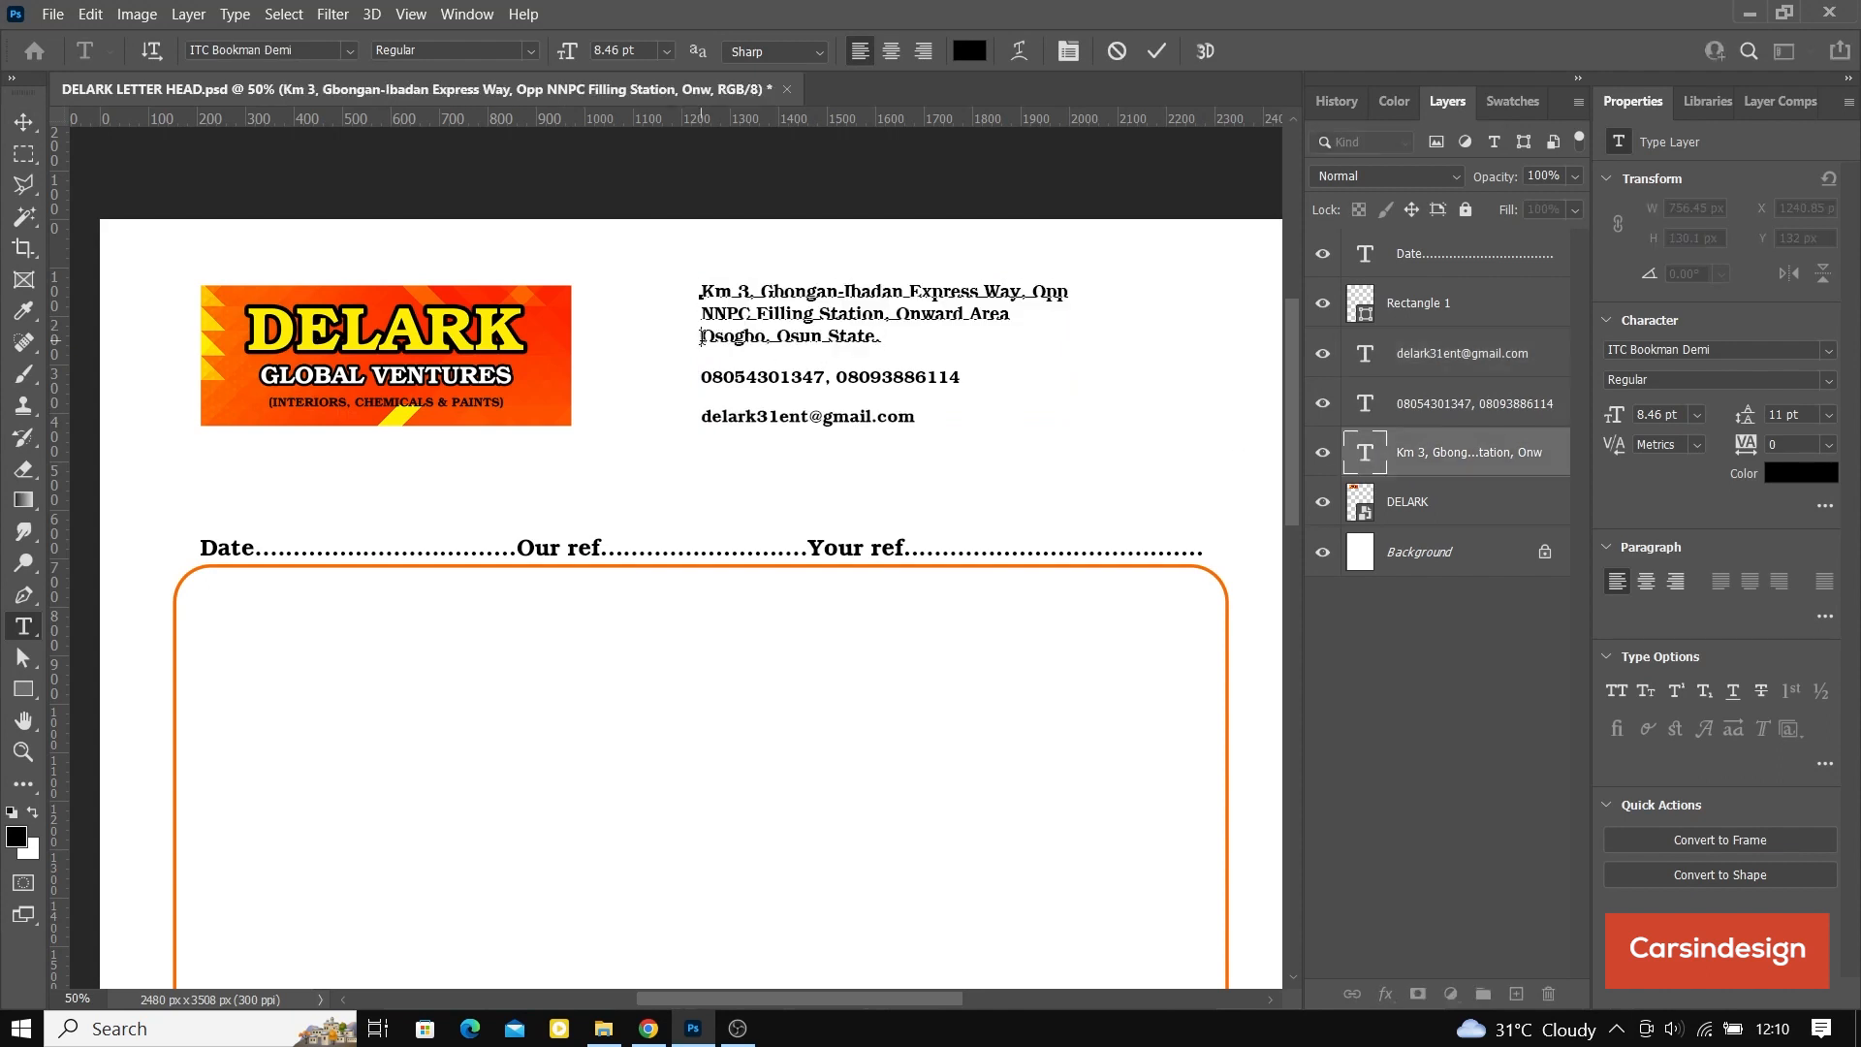
key("Delete")
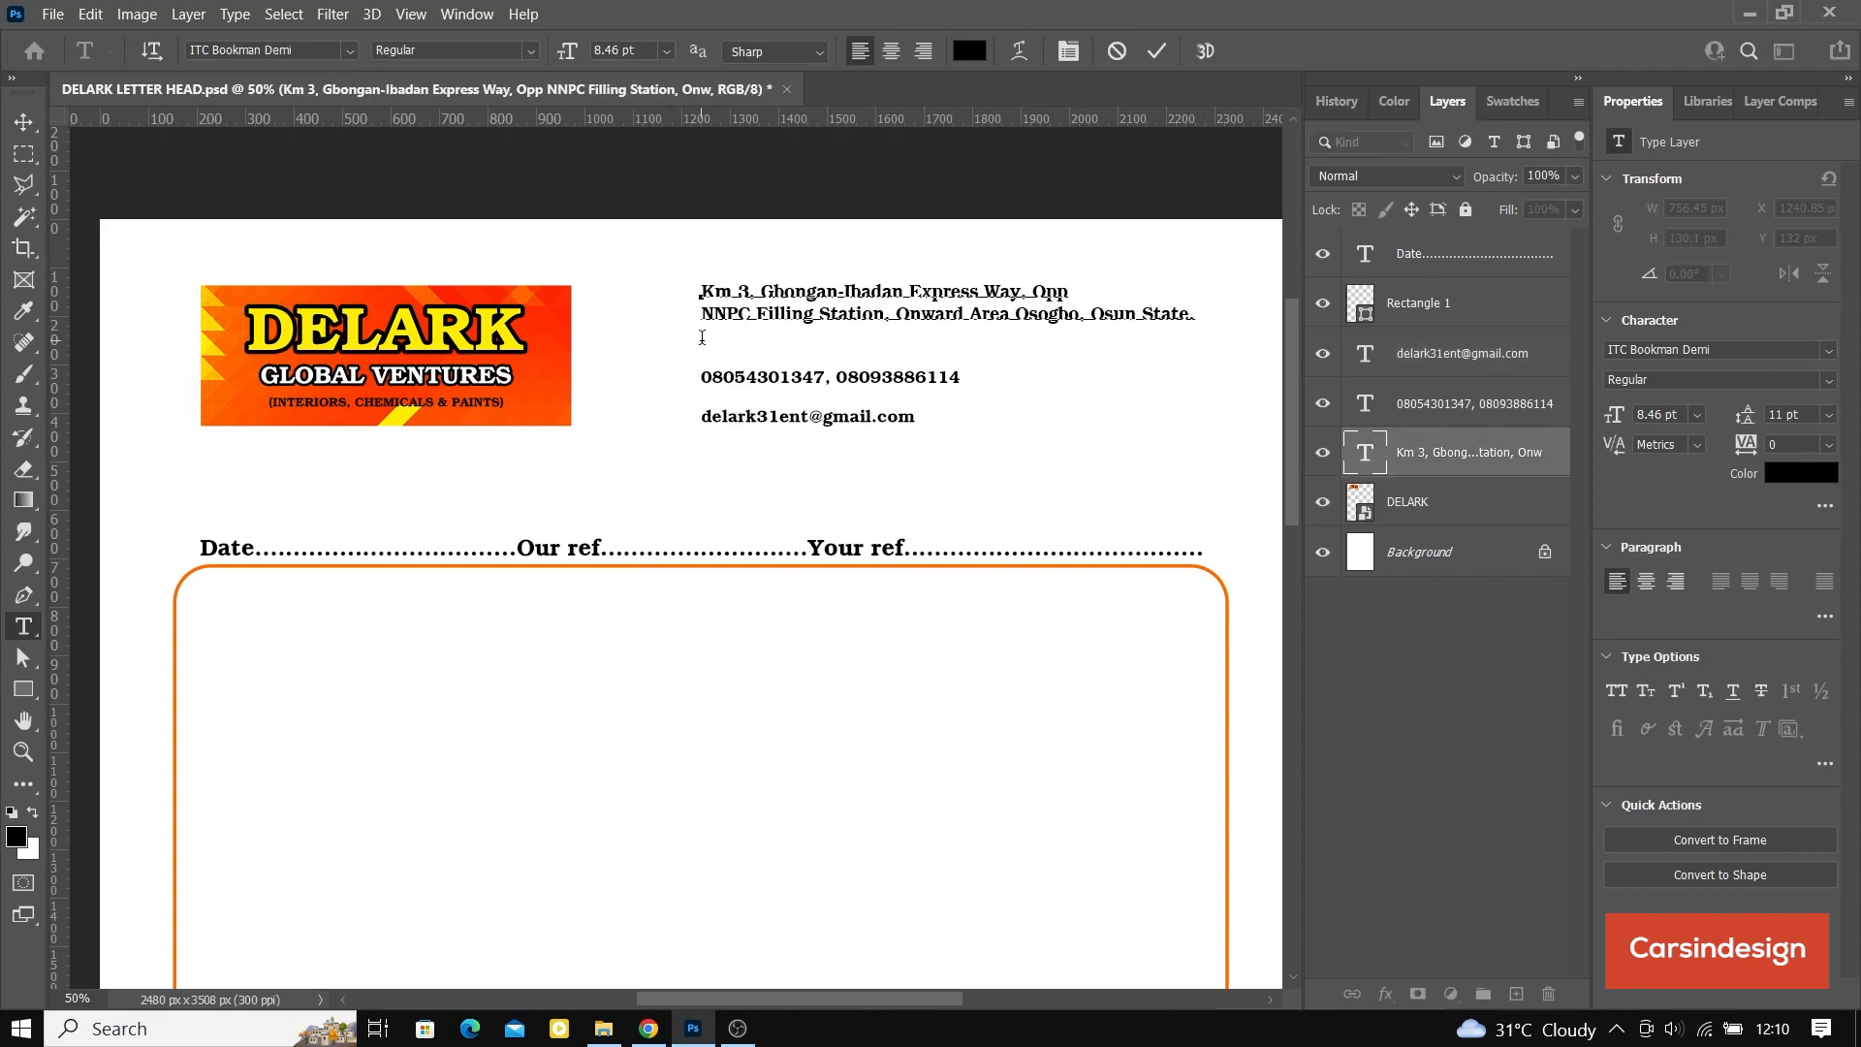
left_click(1154, 49)
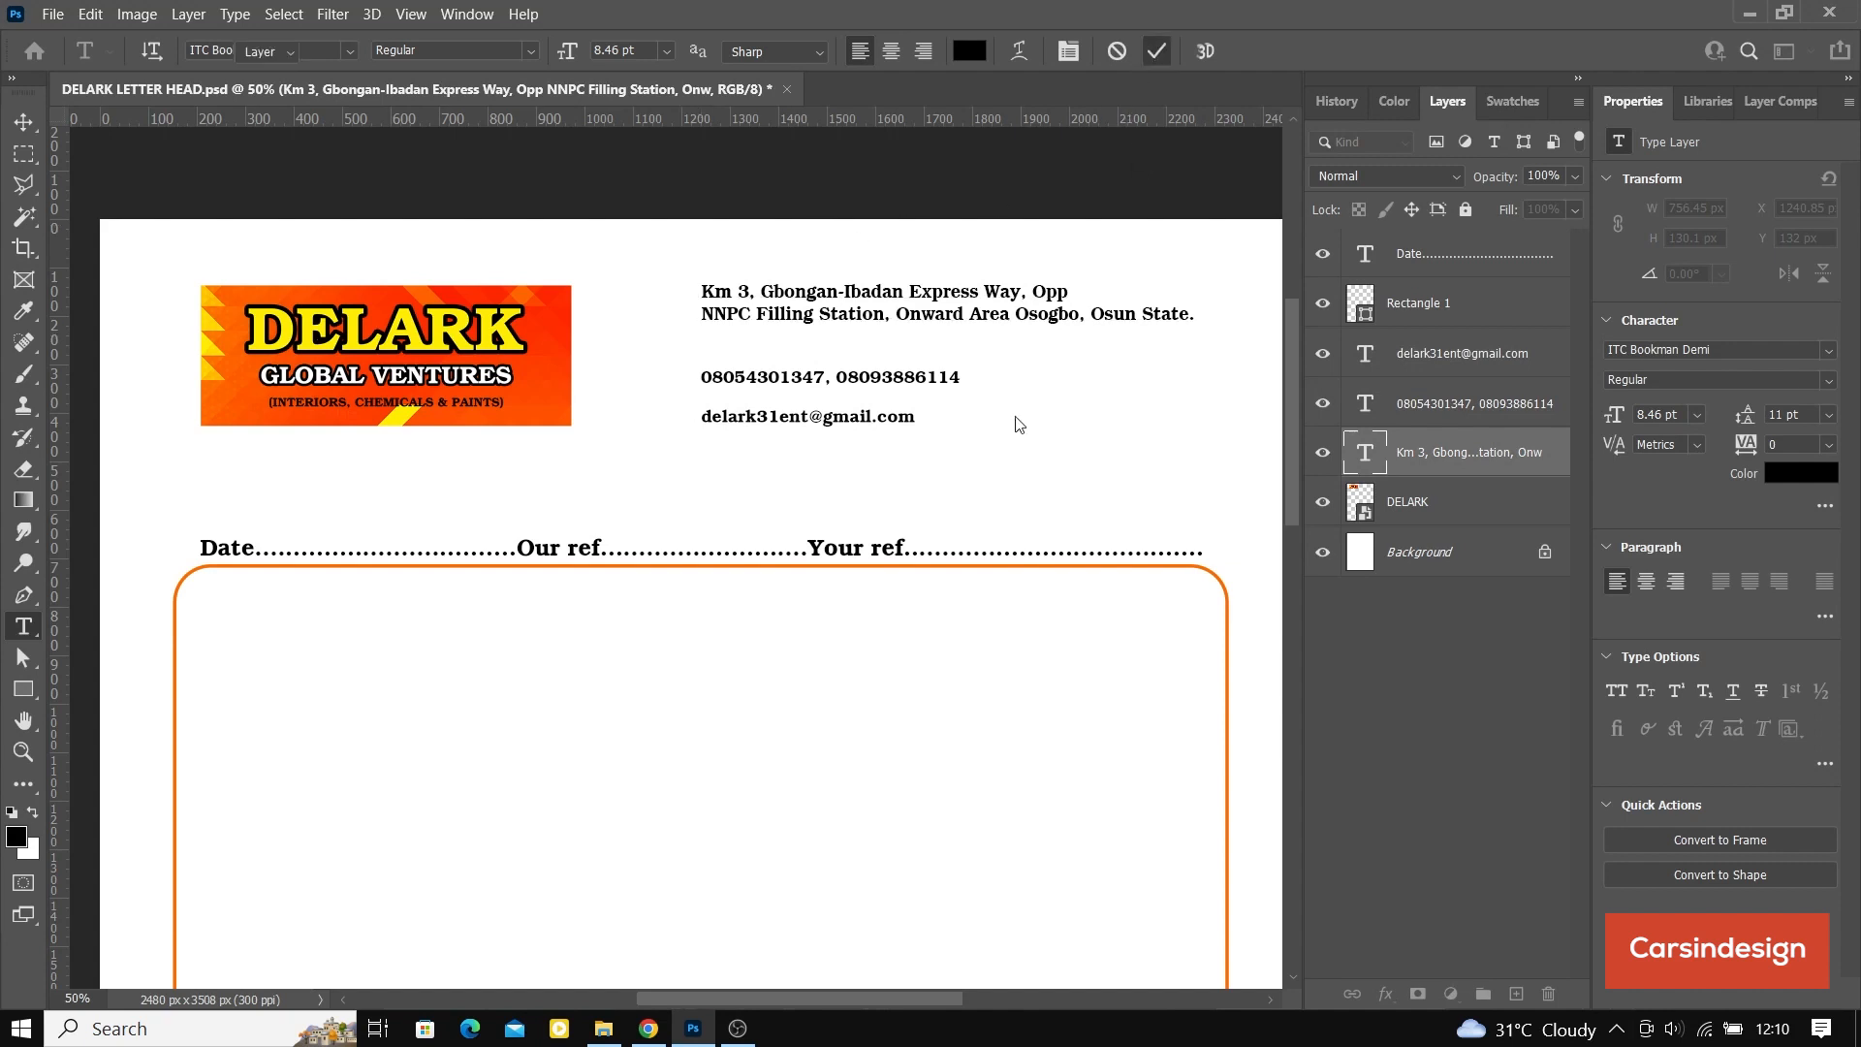
Step: Redistribute the two-line address, phone and e-mail lines with equal vertical spacing and save the document
key("v")
scroll(998, 470, "up", 2)
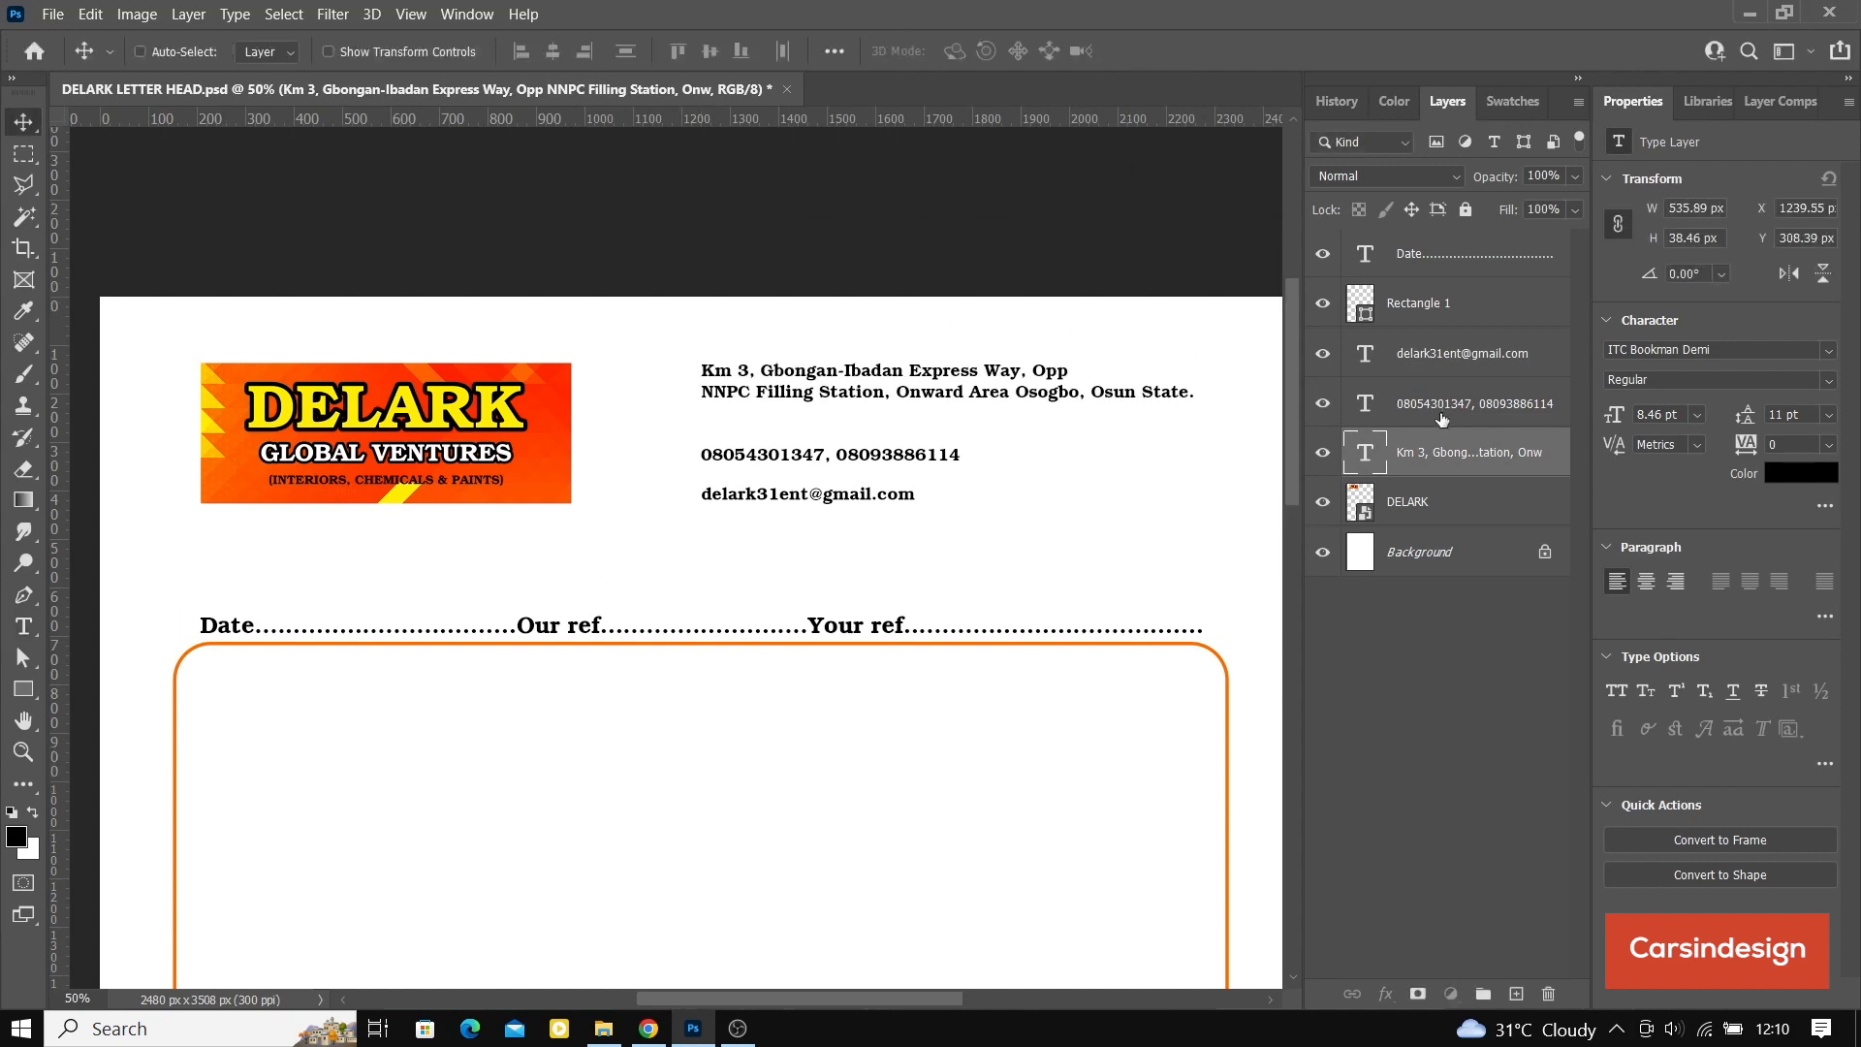
left_click(1438, 407)
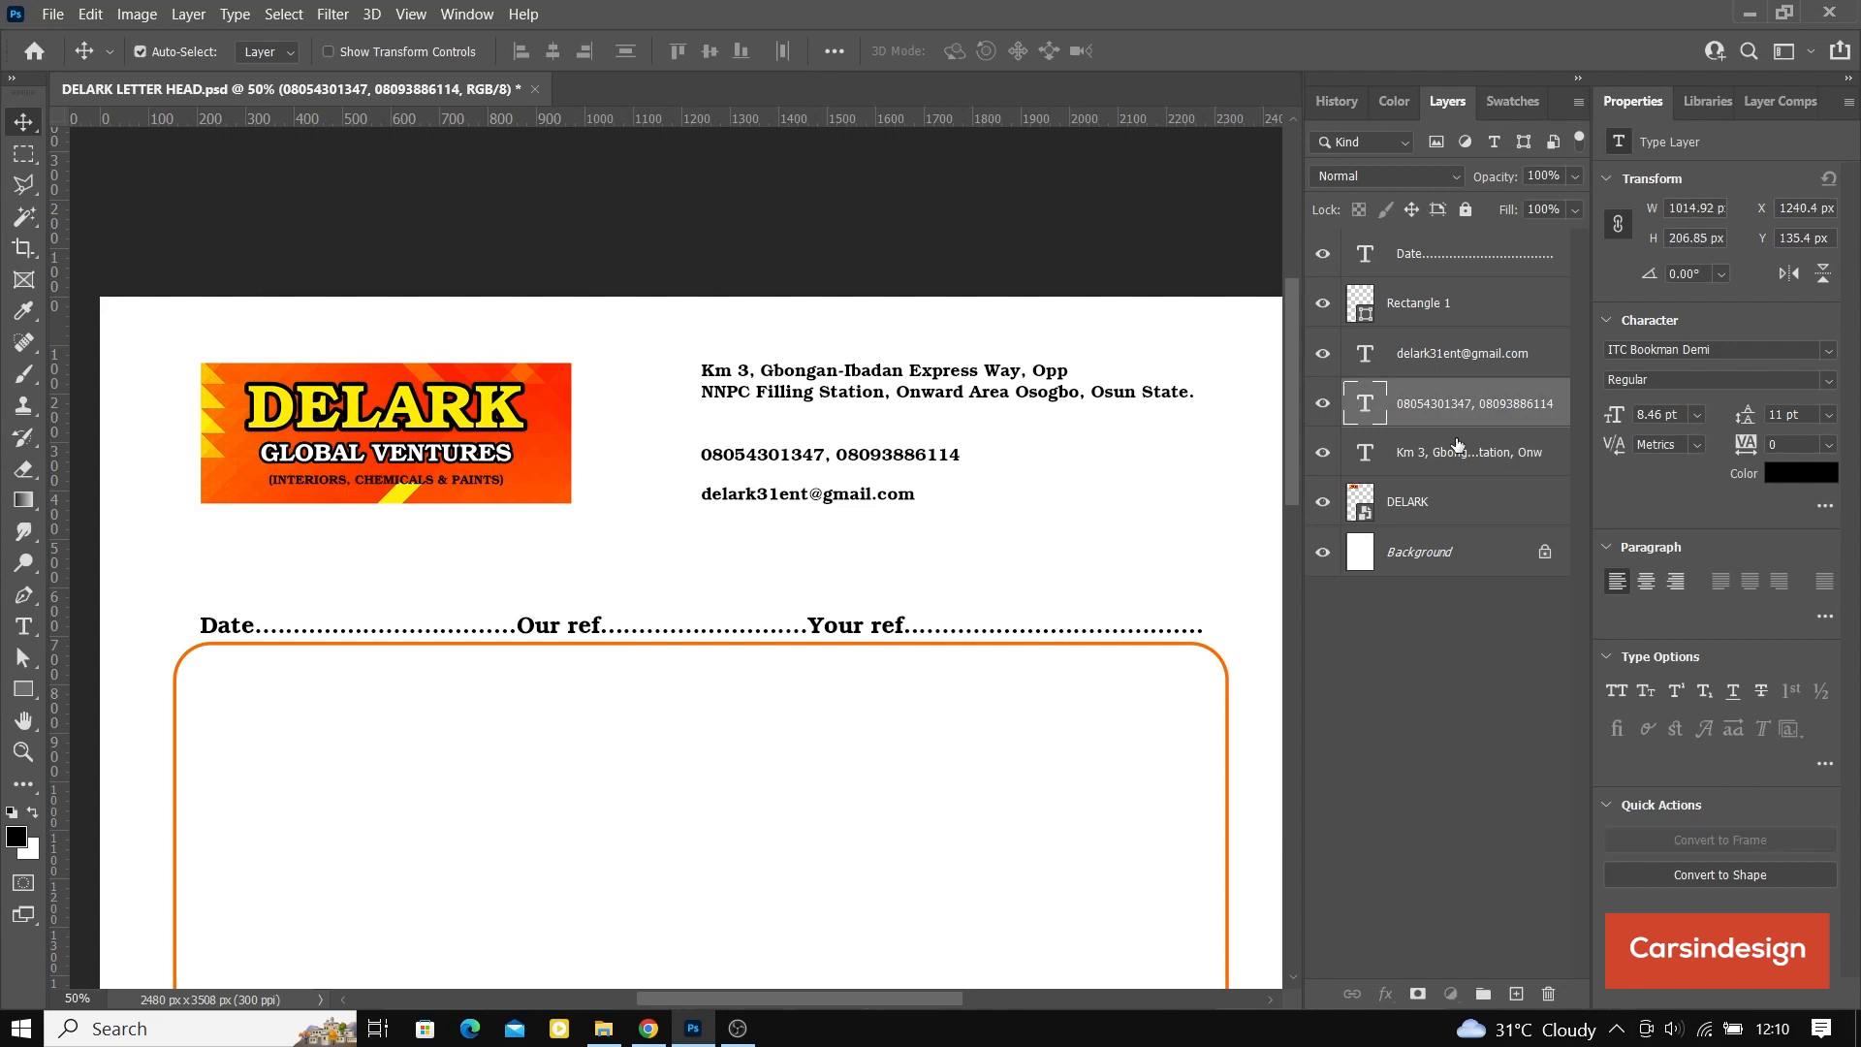
left_click(1457, 446, "ctrl")
left_click(1454, 353, "ctrl")
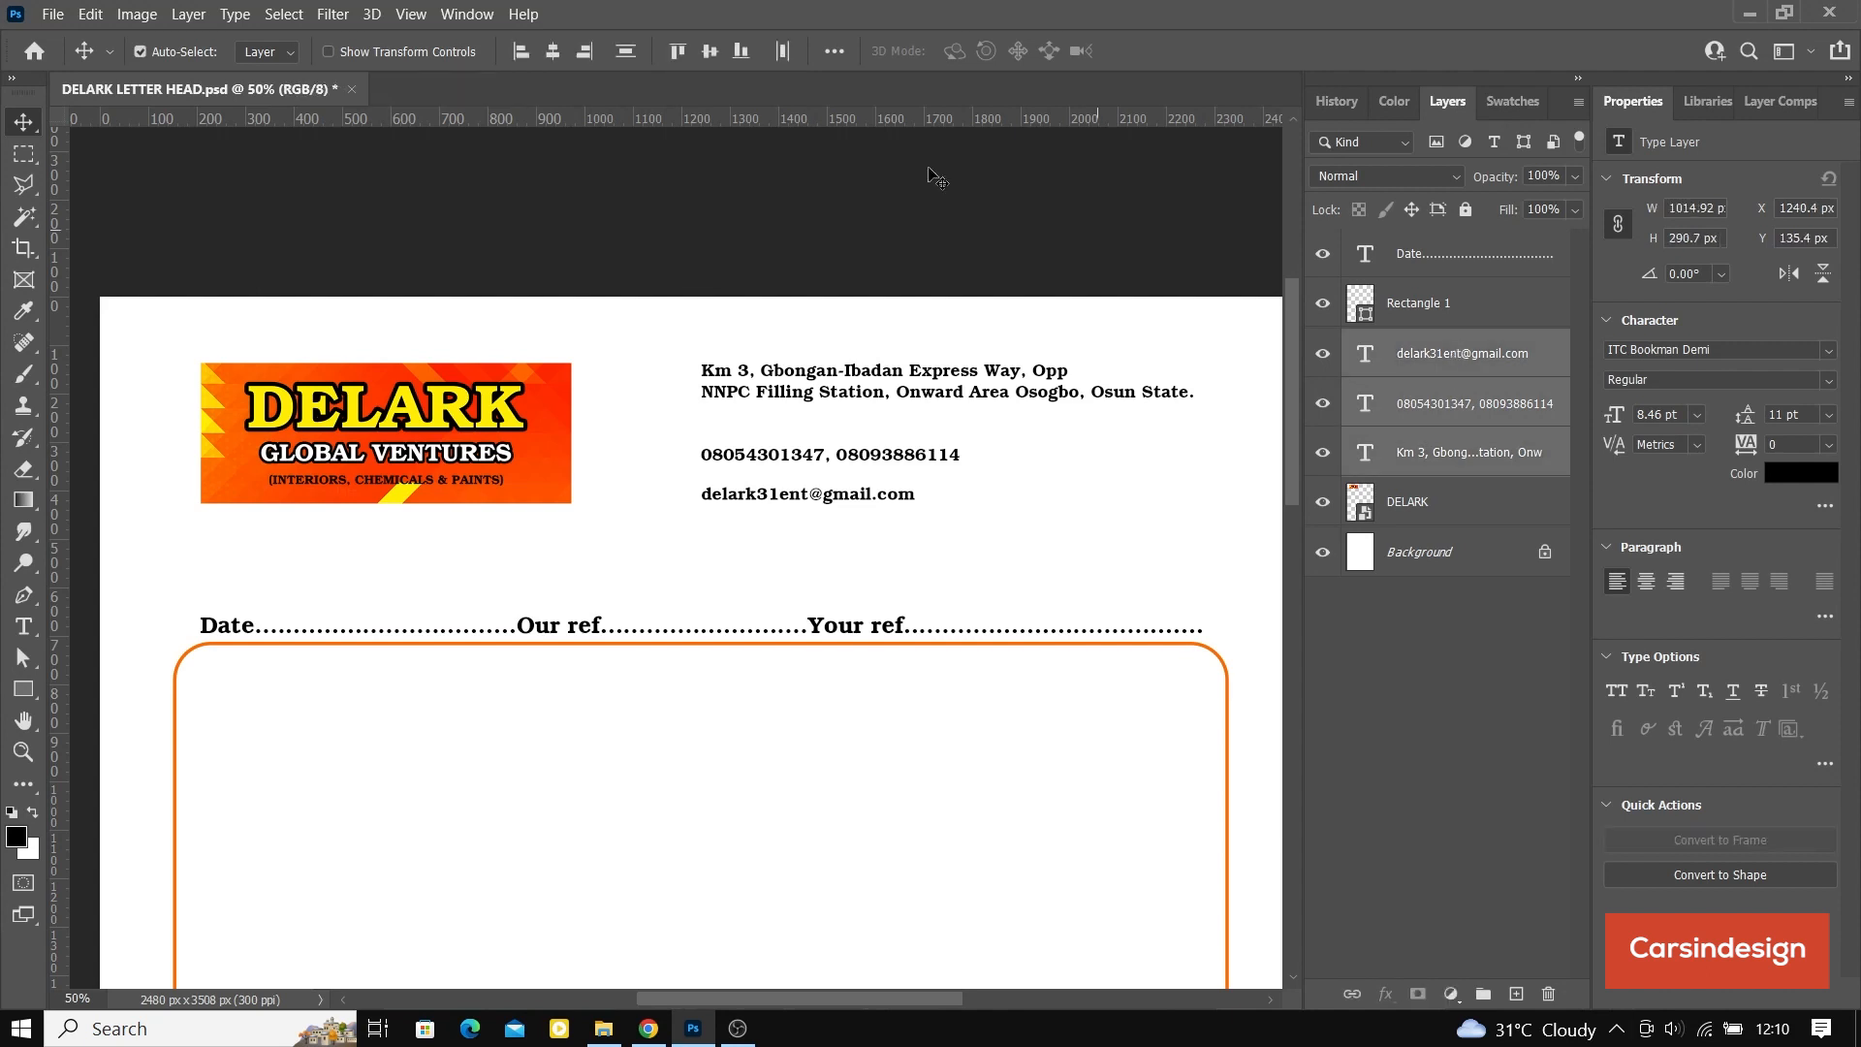
left_click(635, 51)
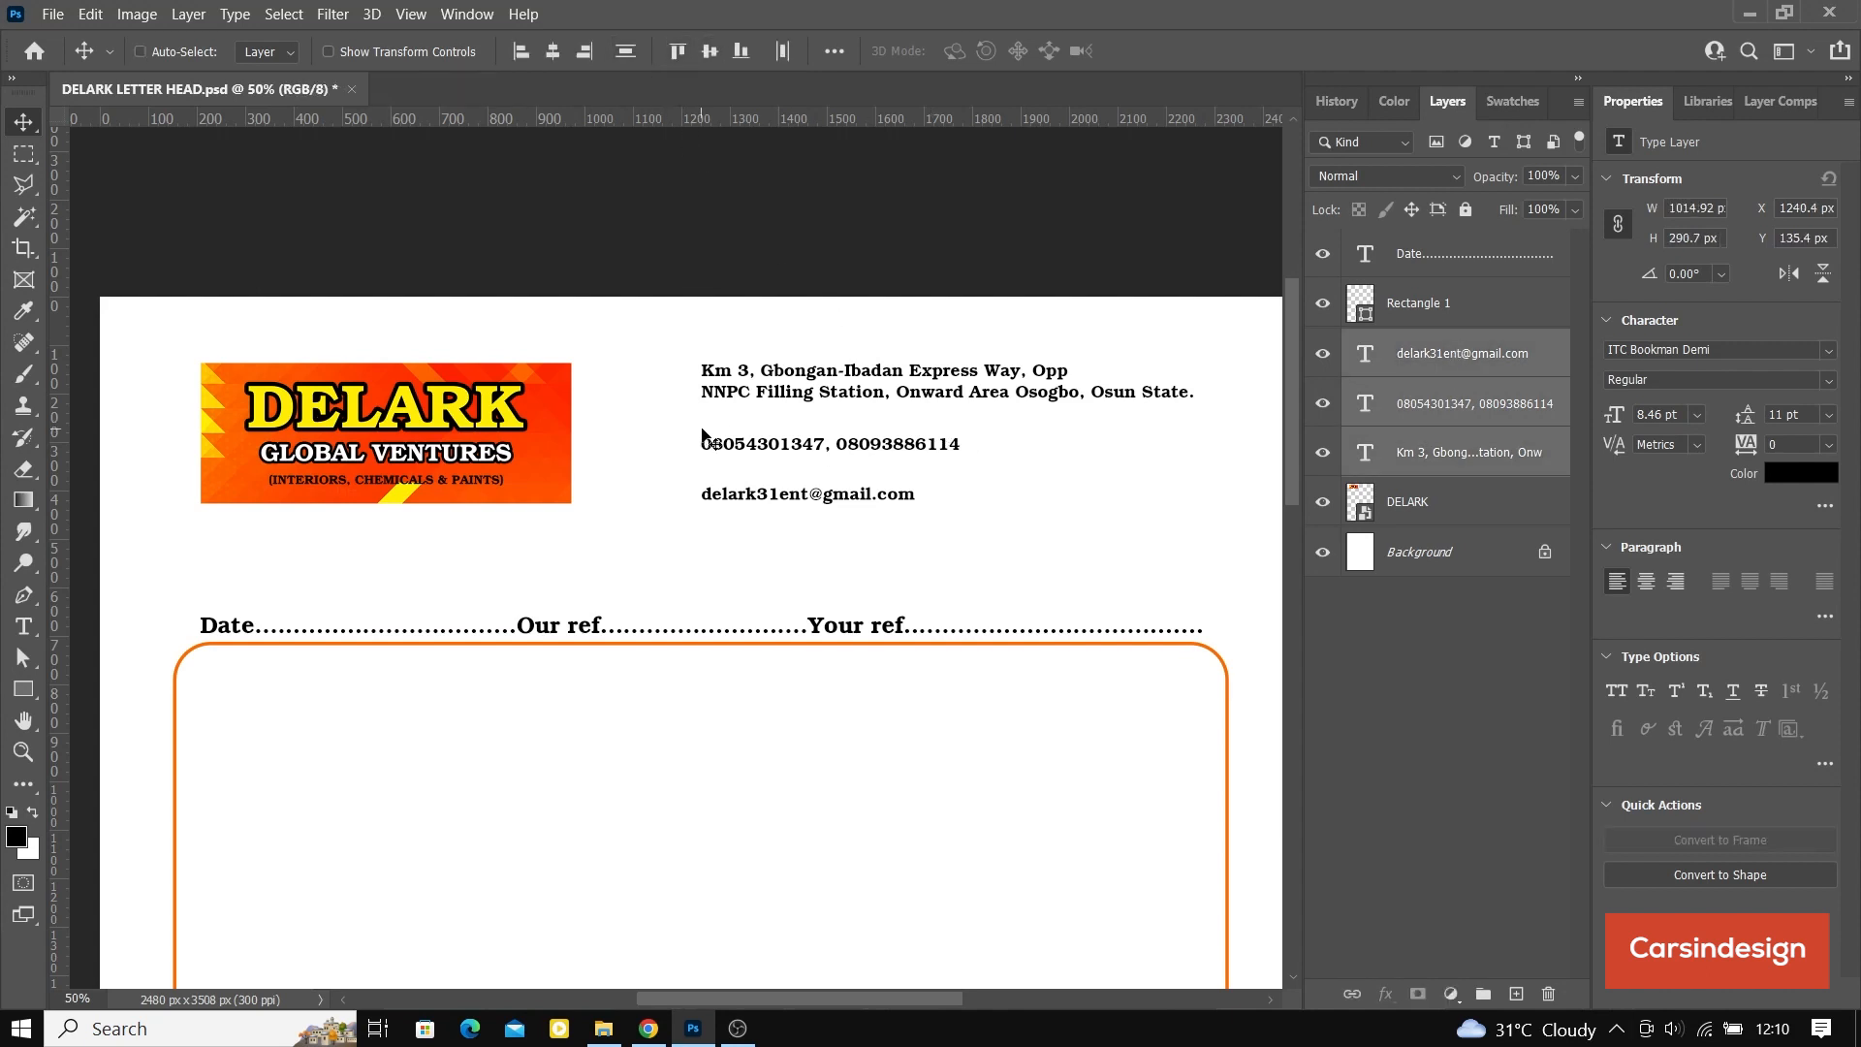
key("ctrl+s")
Step: Move the date and reference line together with the rounded frame up so the frame starts at about Y 499 px
mouse_move(923, 541)
left_mouse_down()
mouse_move(831, 496)
mouse_move(919, 514)
left_mouse_up()
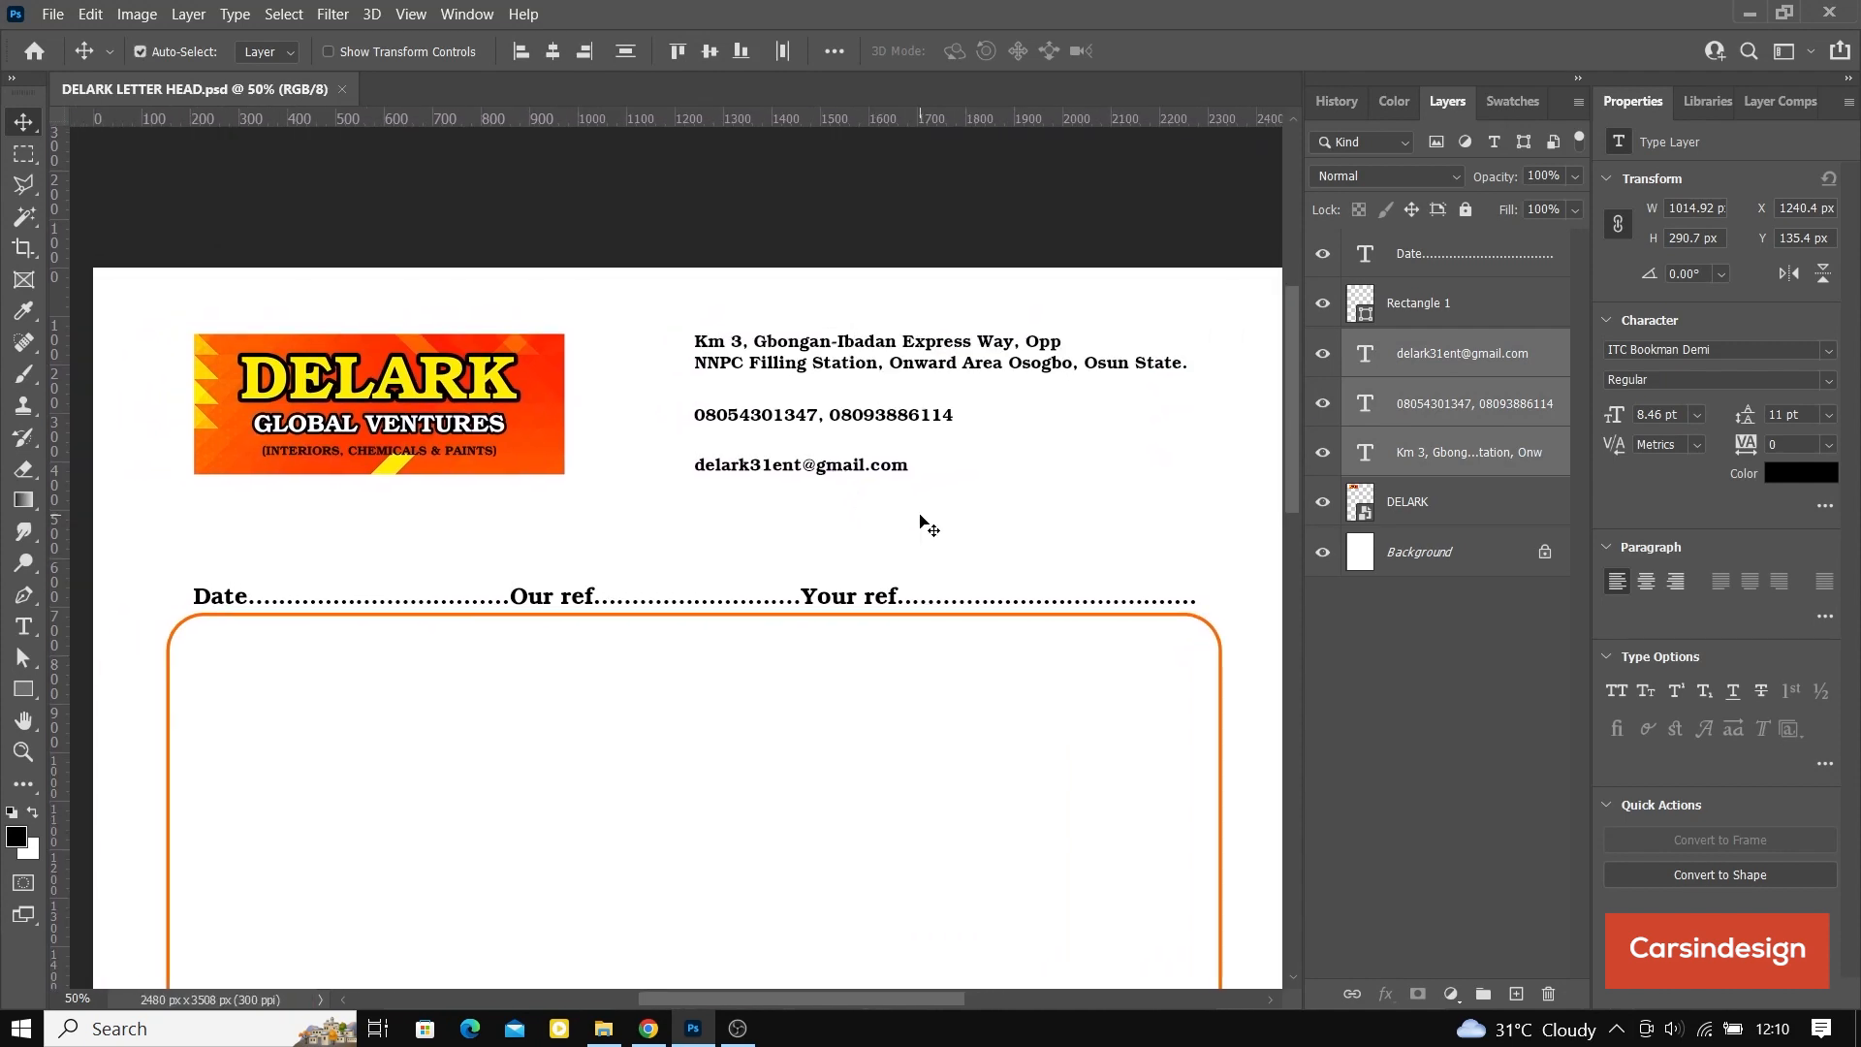
key("ctrl+minus")
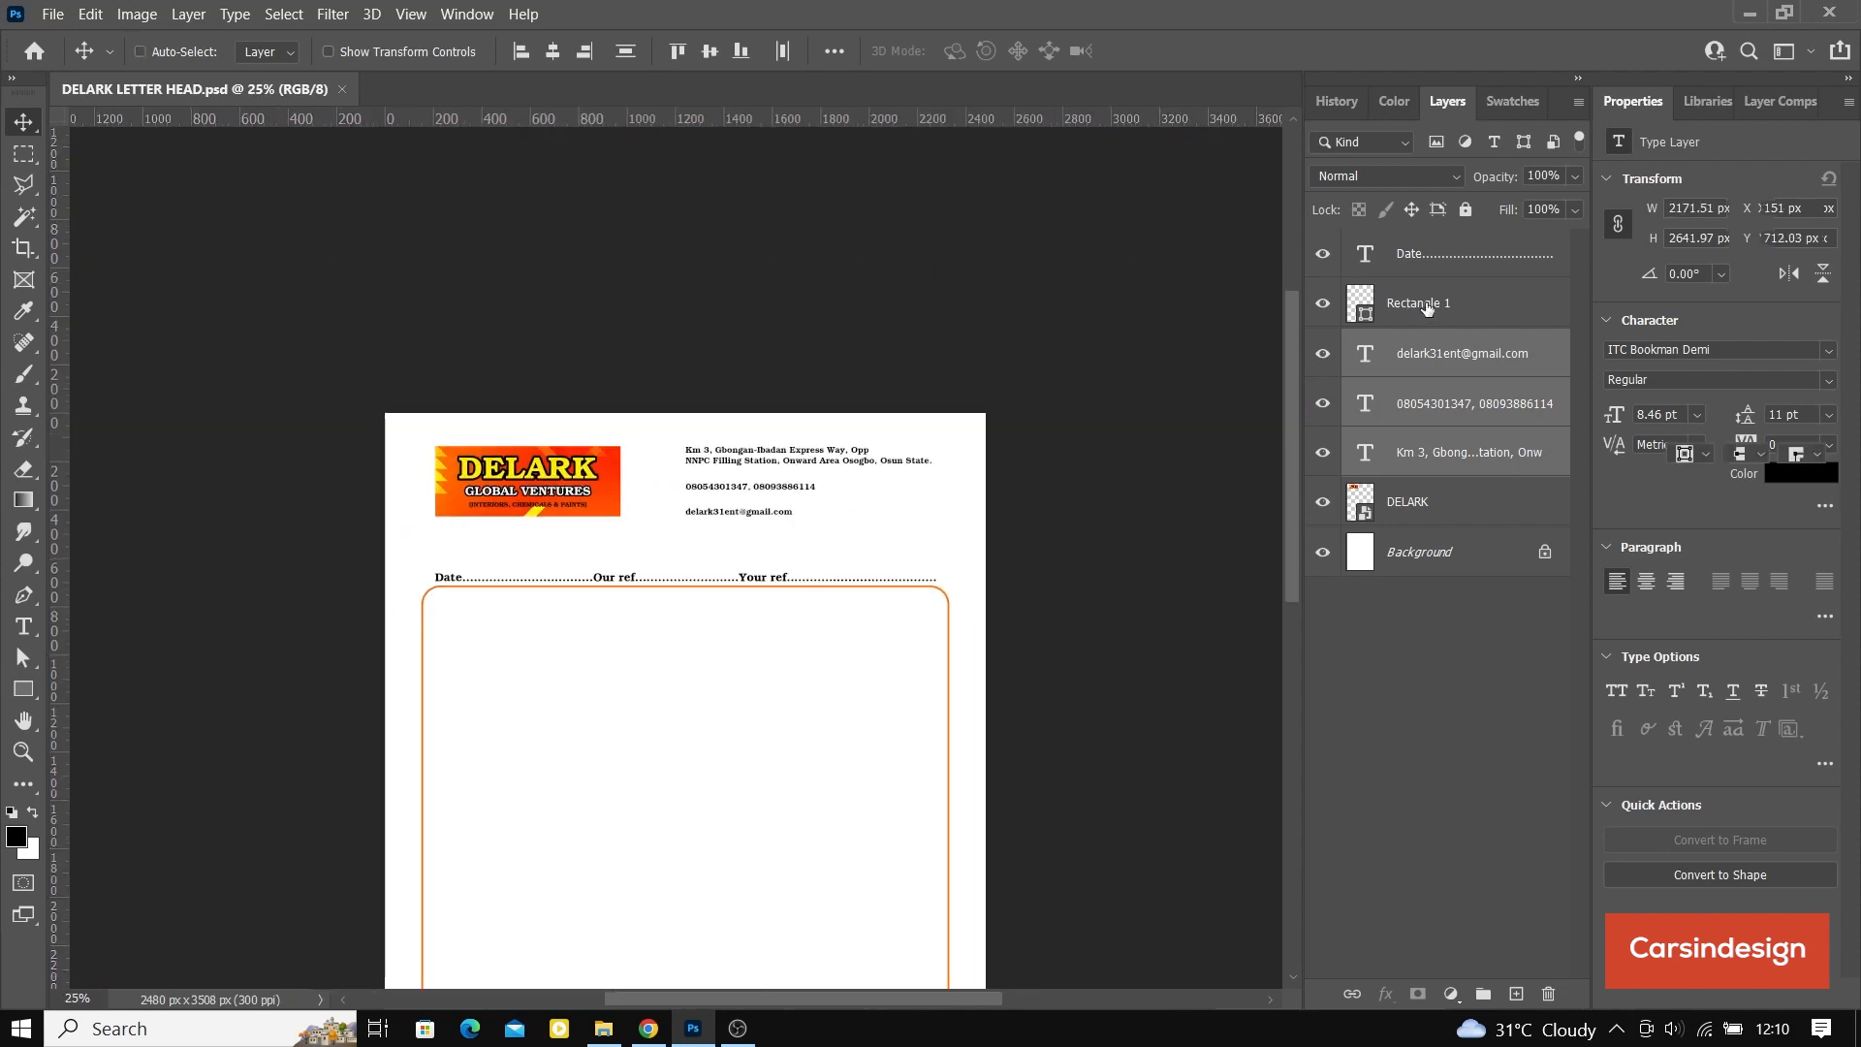
left_click(1427, 305)
left_click(1440, 256, "ctrl")
left_click_drag(778, 716, 774, 676)
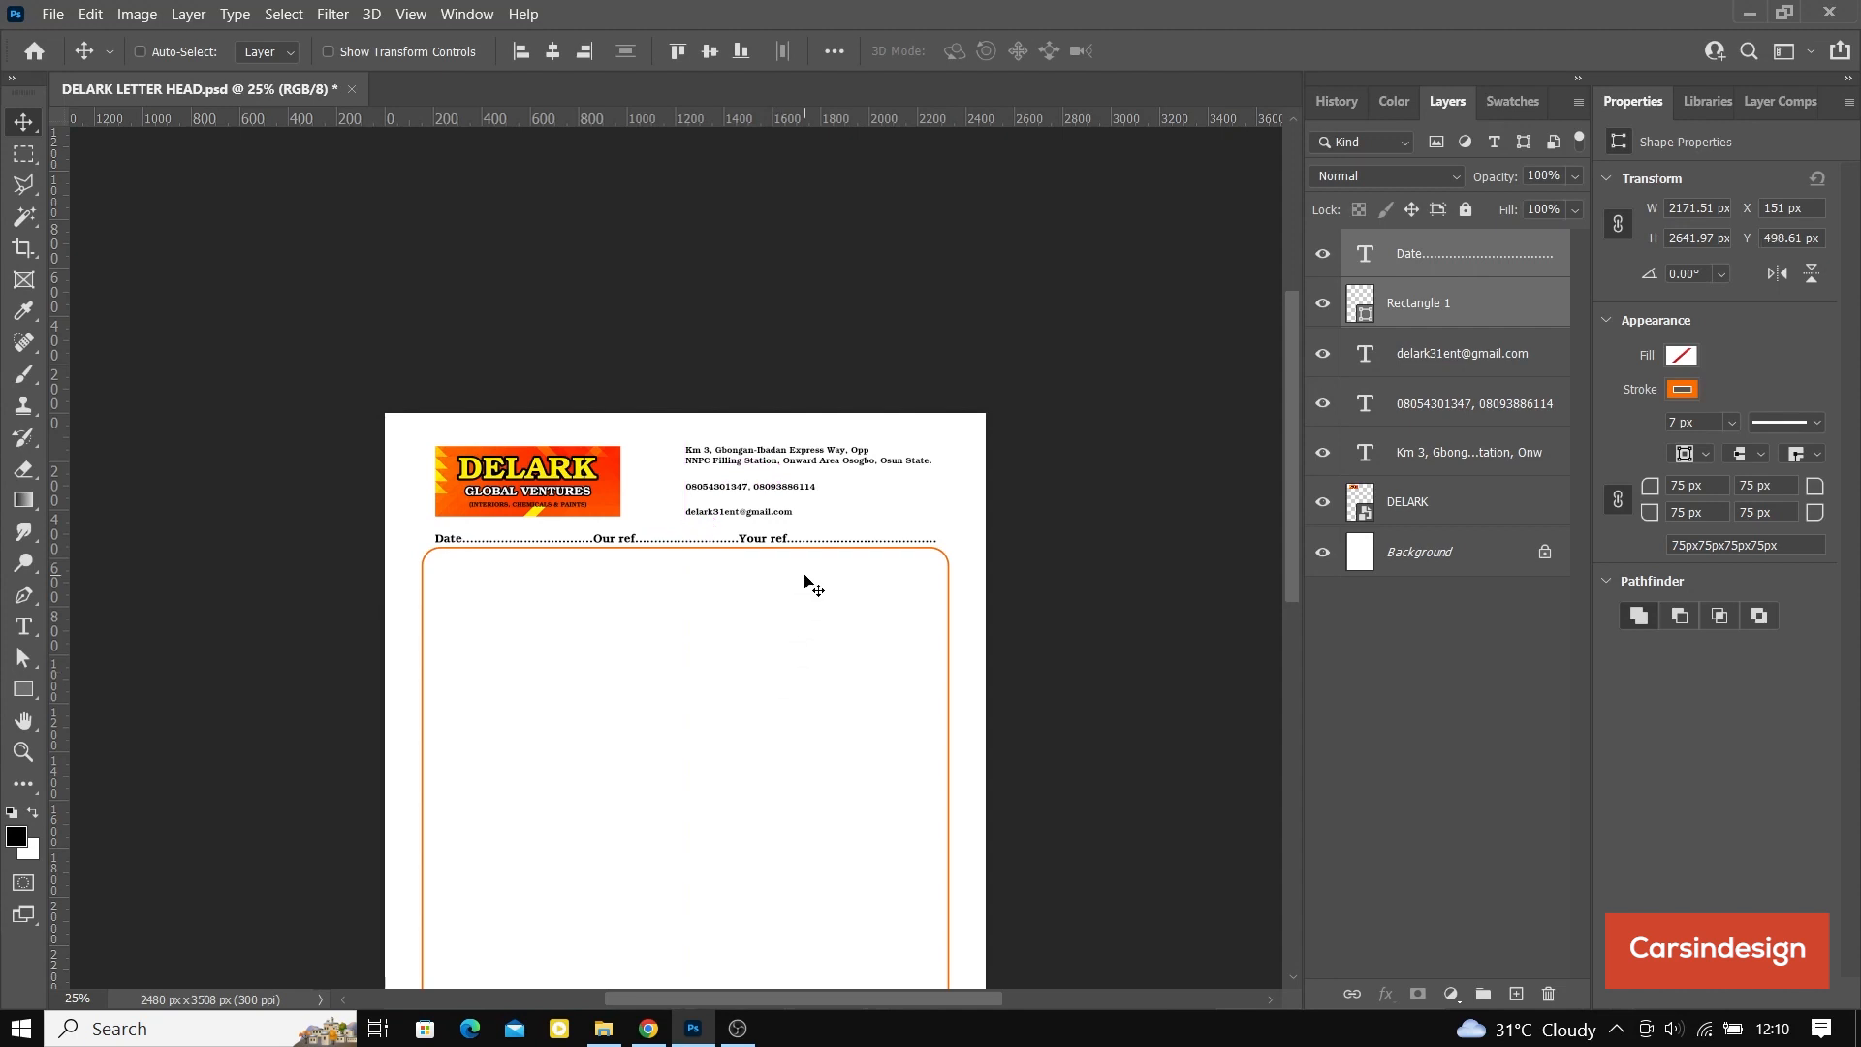
Step: Nudge the date and reference line together with the rounded frame down so the frame starts at about Y 581 px
key("shift+Down")
key("shift+Down")
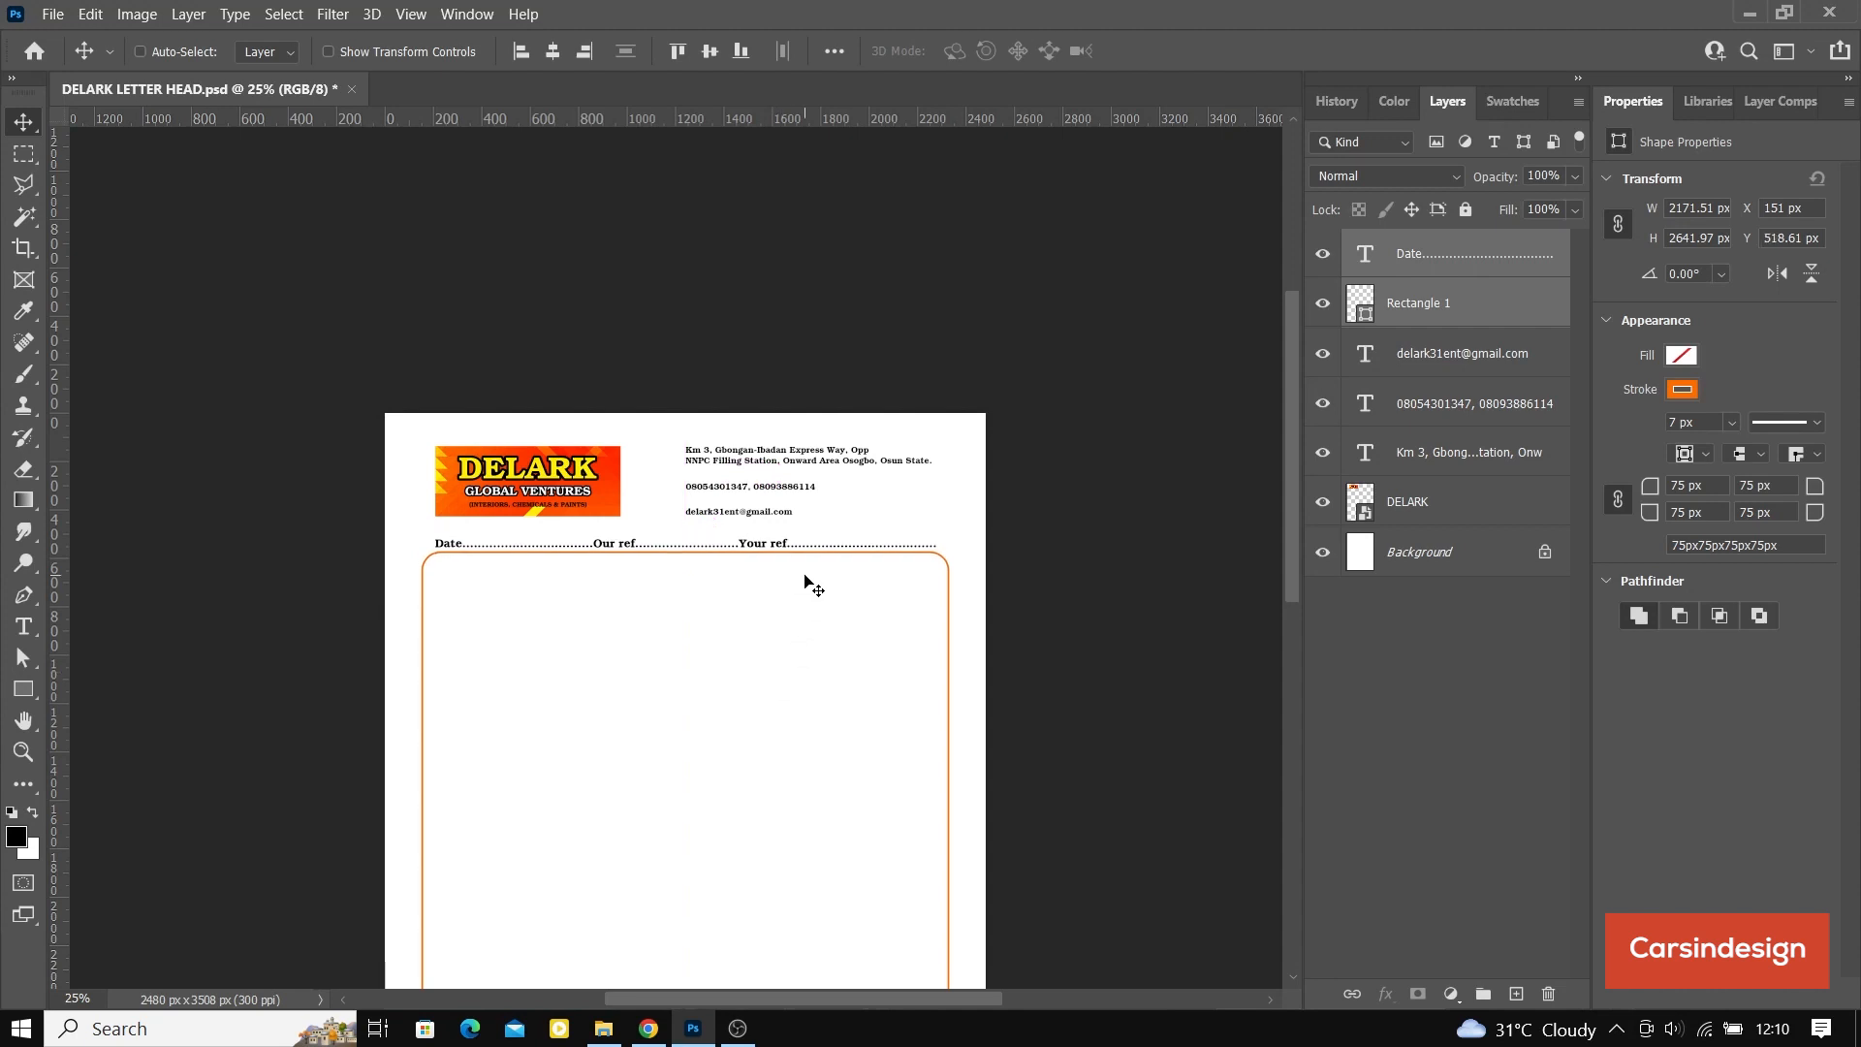
key("Down")
Step: Extend the rounded frame's lower edge toward the page bottom, making the frame about 2853 px high
scroll(809, 585, "down", 5)
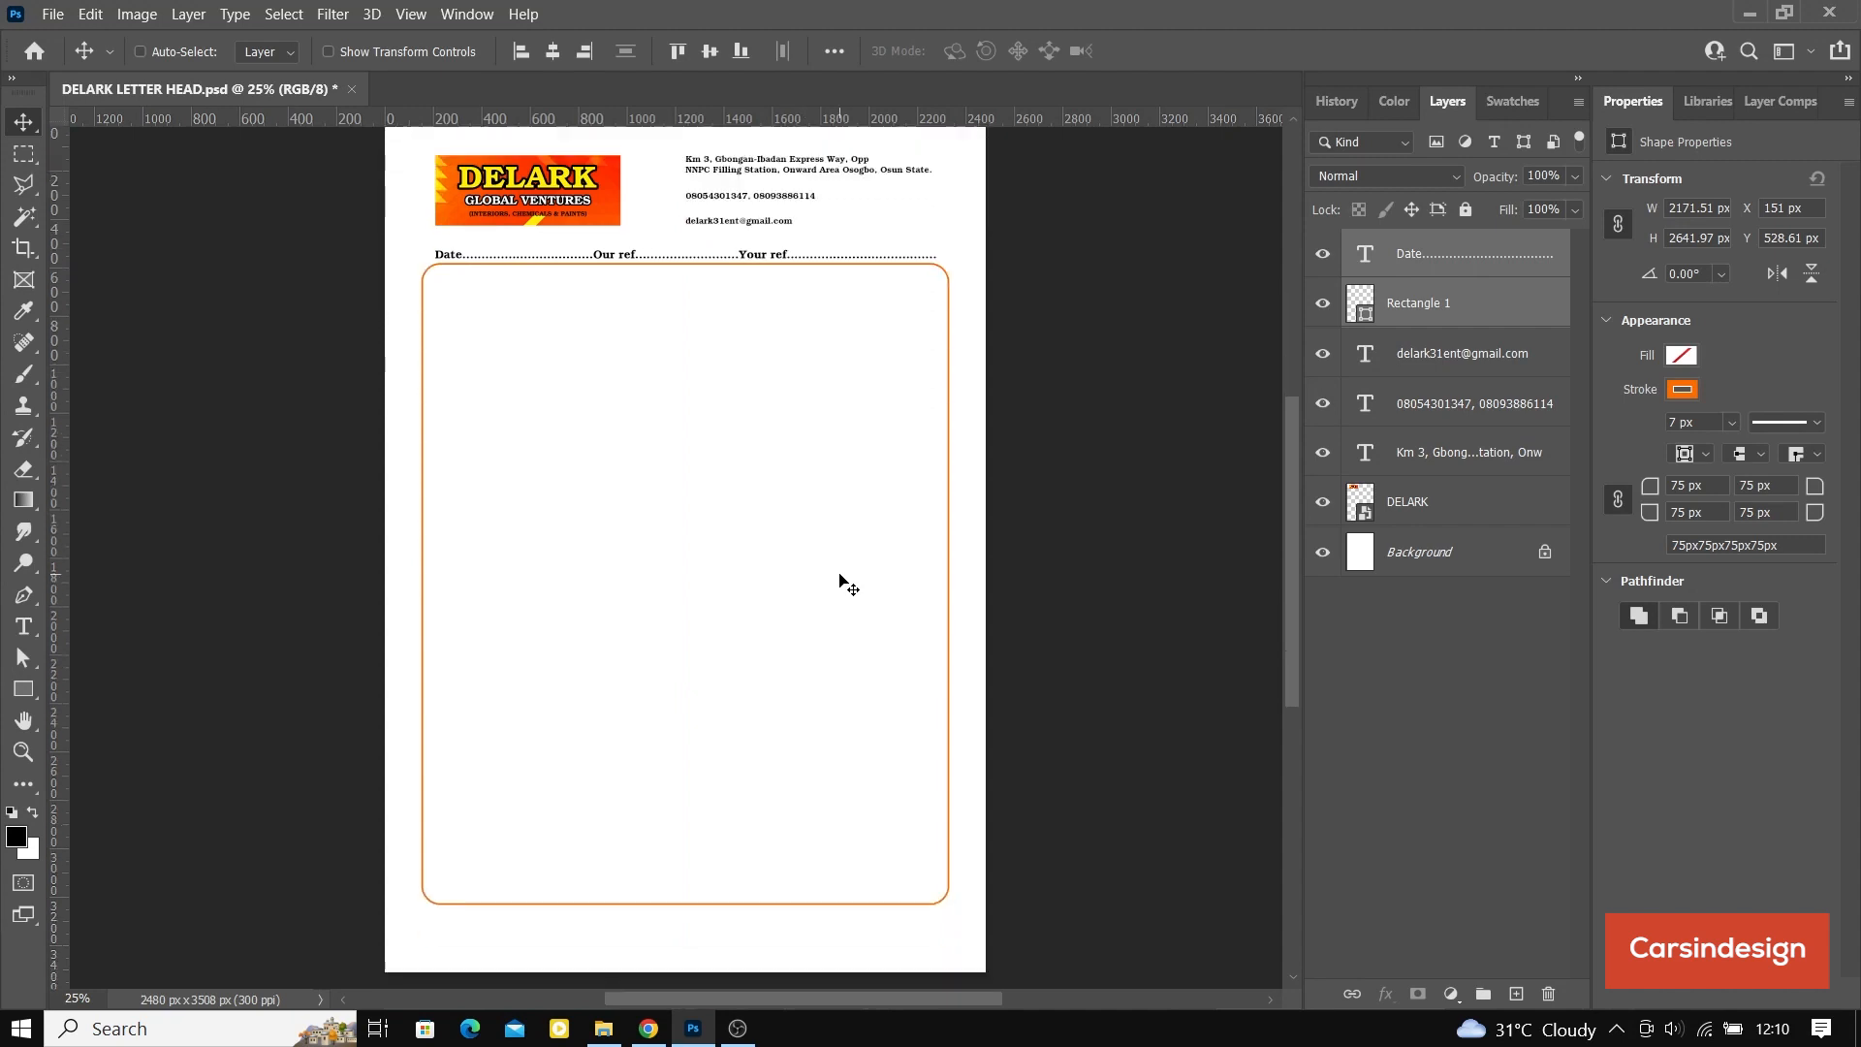
left_click(1454, 303)
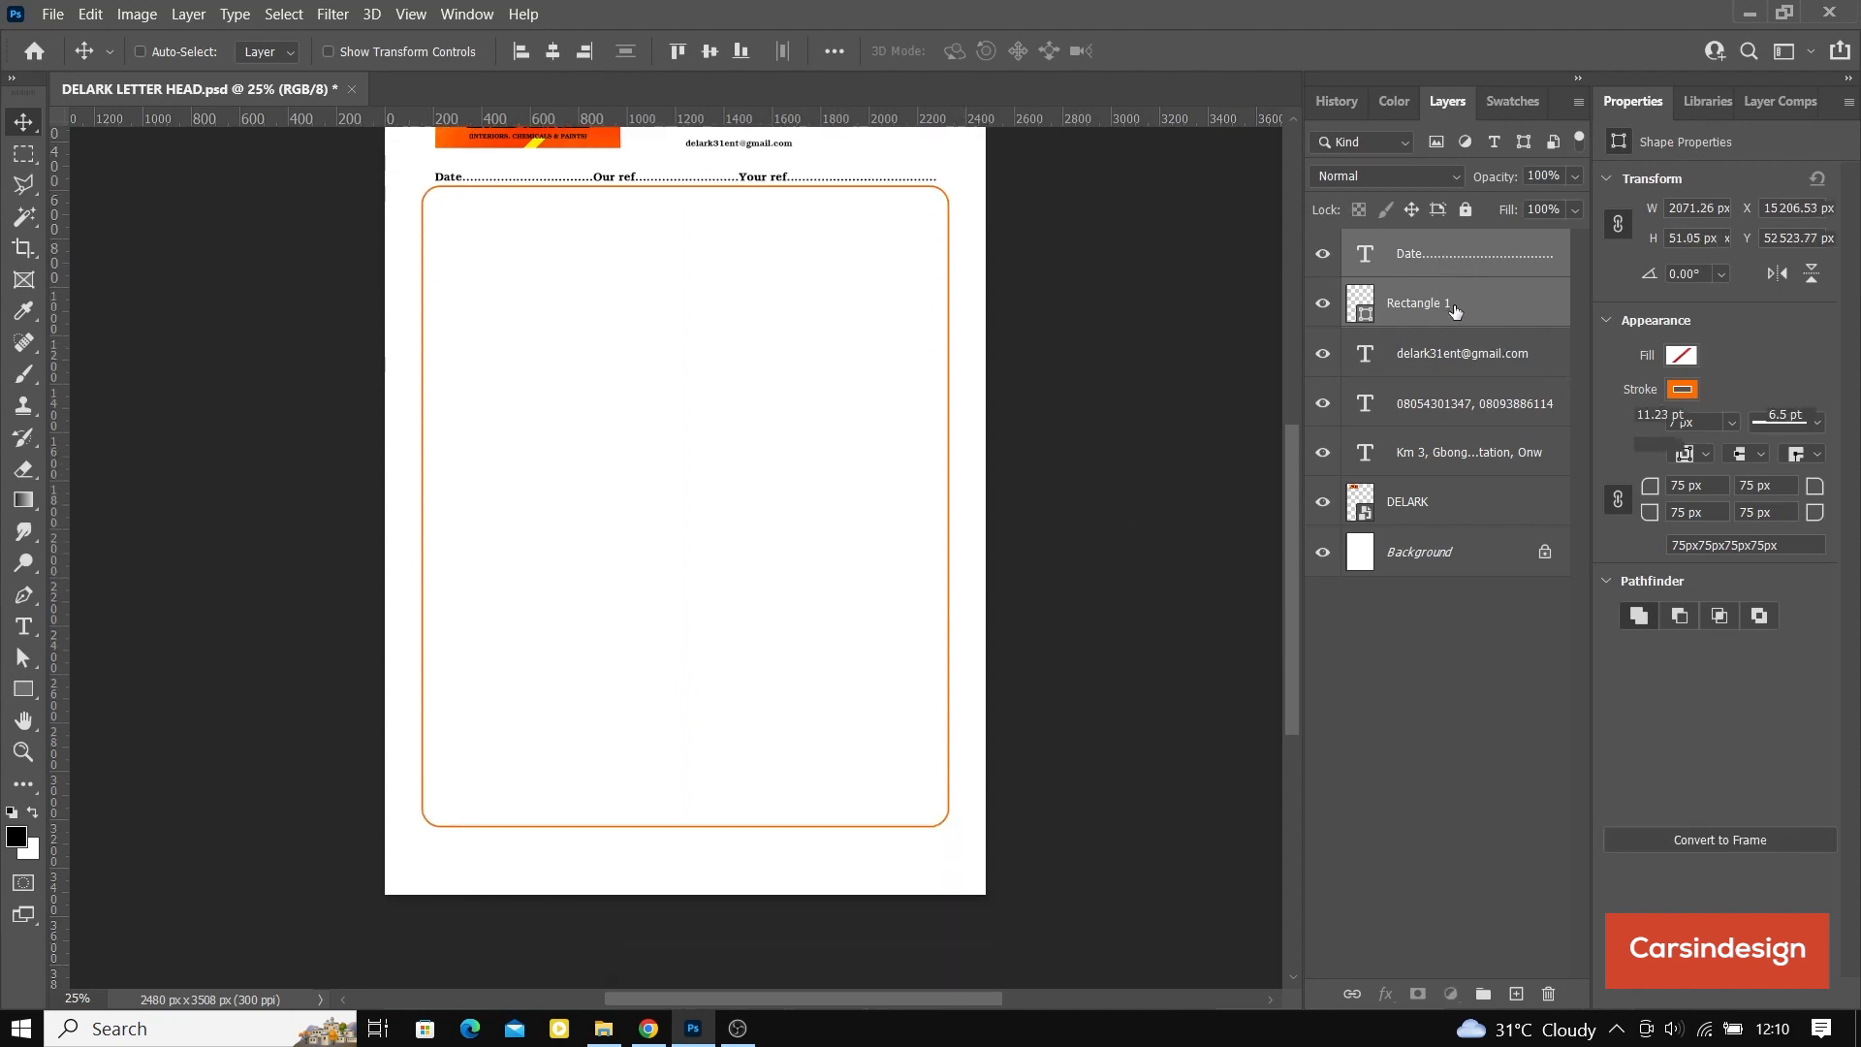
left_click(328, 51)
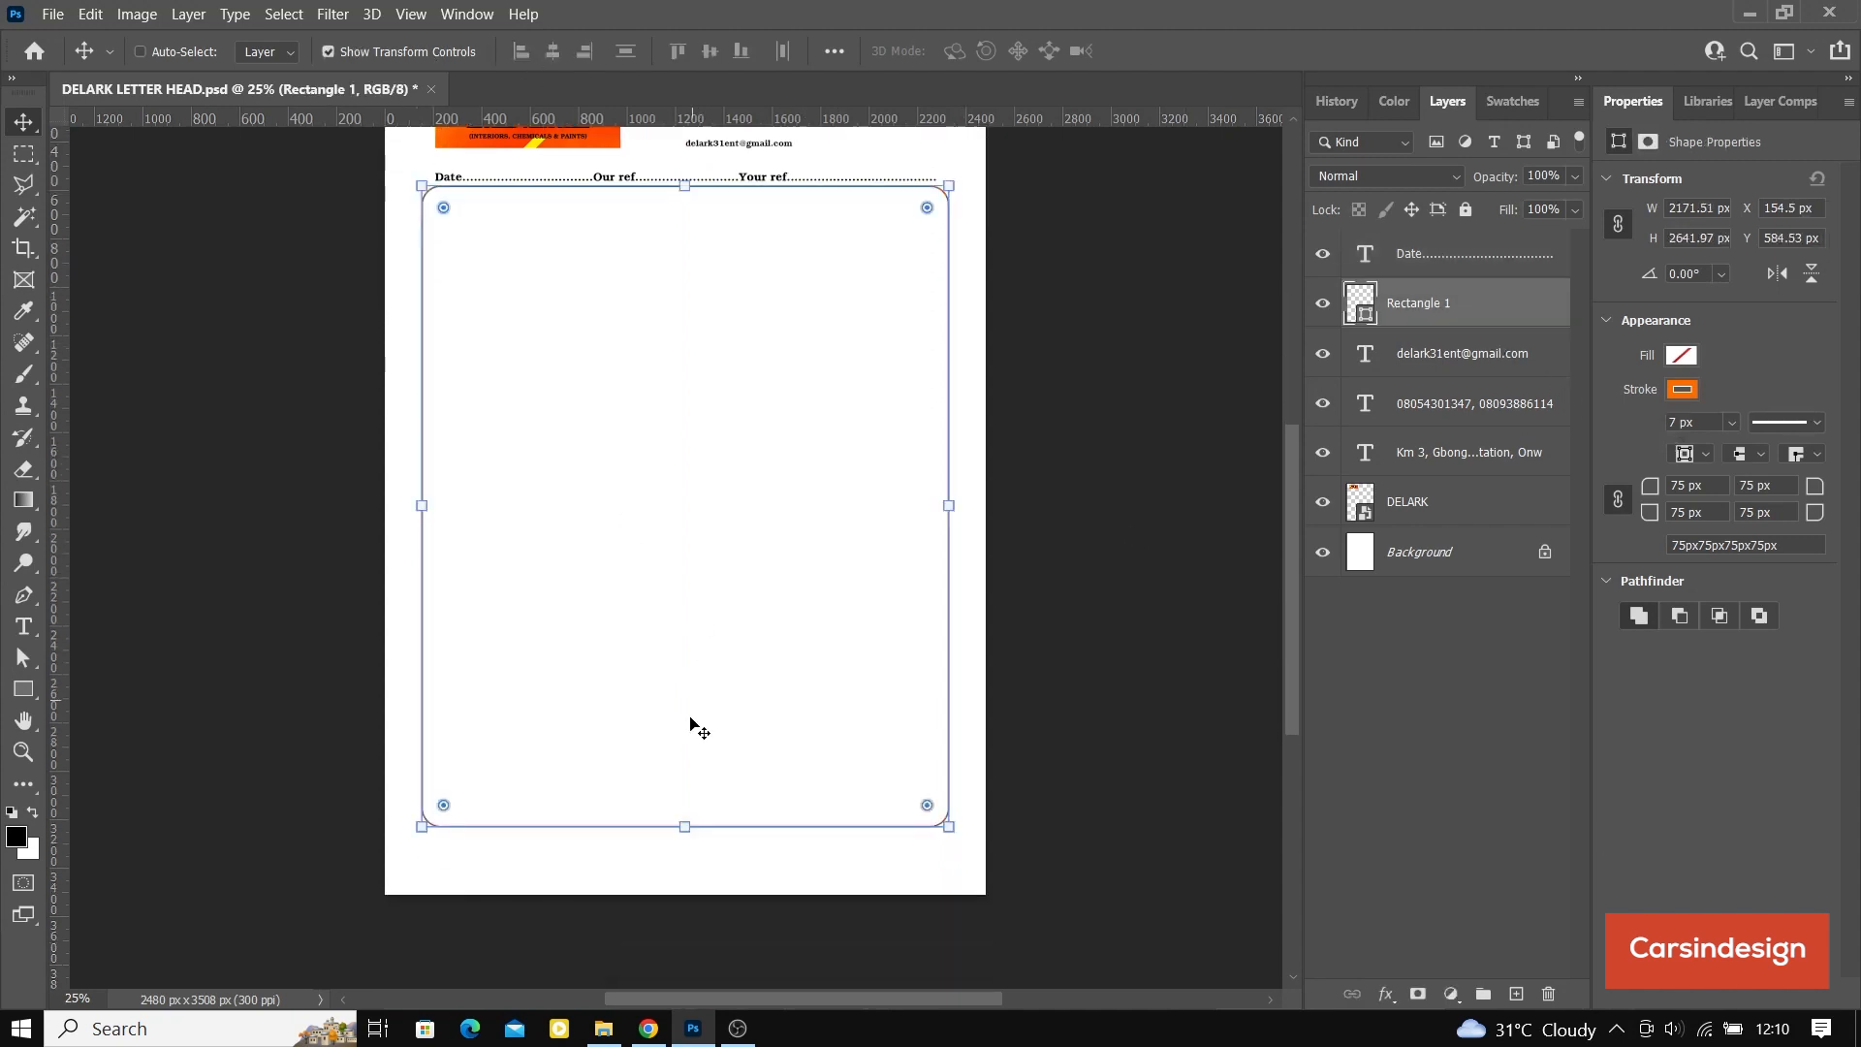
left_click_drag(683, 841, 681, 881)
left_click(1200, 51)
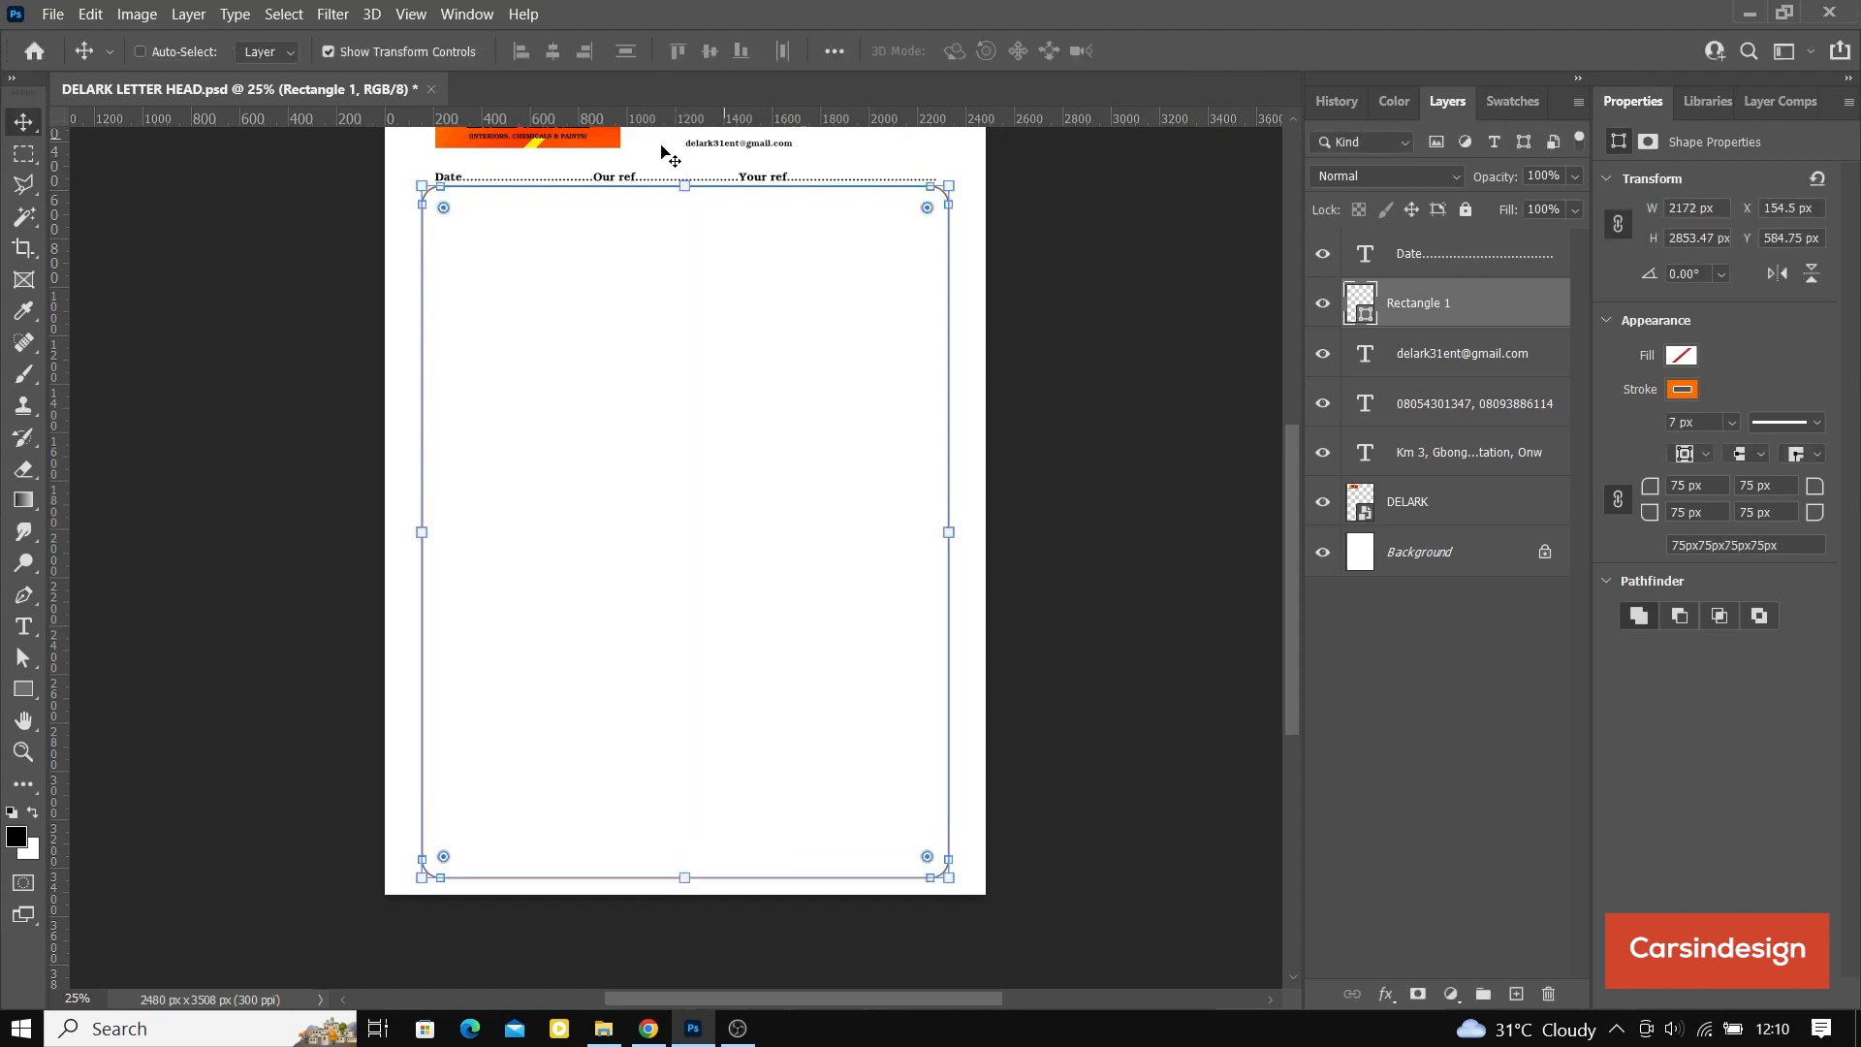
left_click(329, 51)
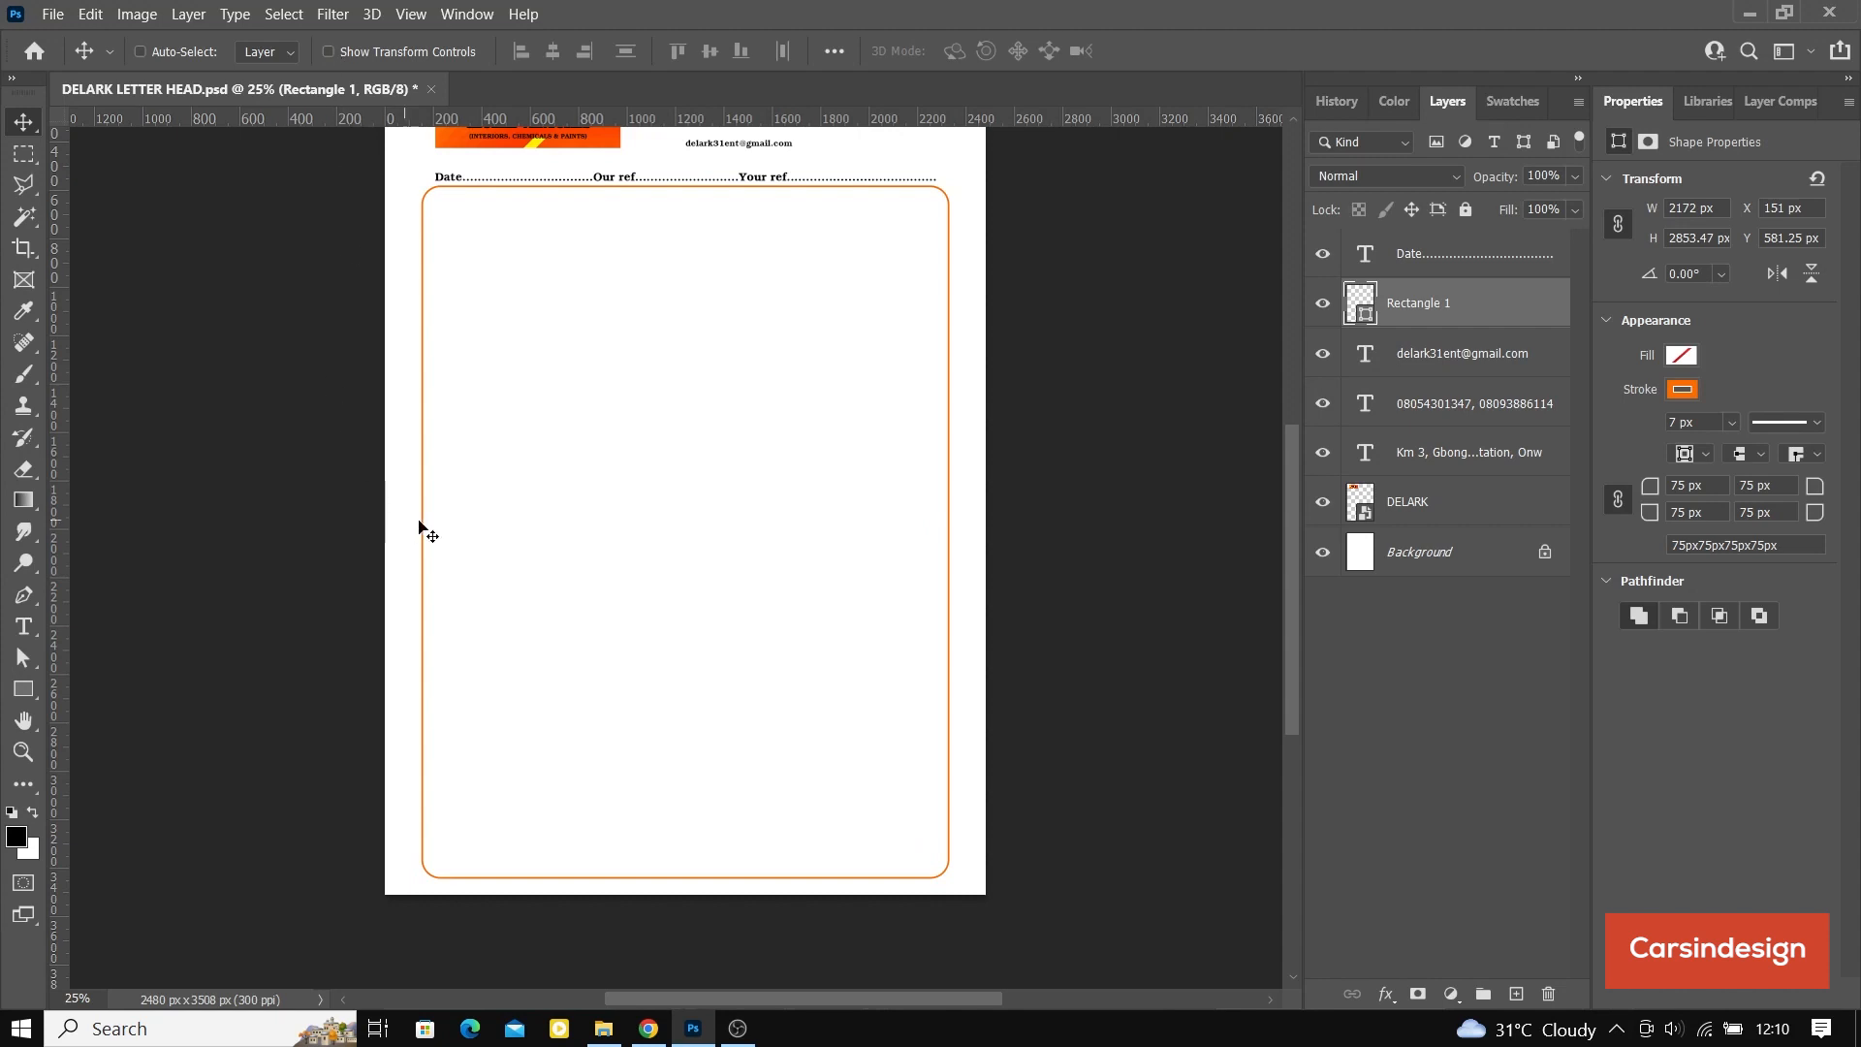
Step: Open the DELARK banner smart object and select its 13961 background image with transform controls shown
scroll(456, 466, "up", 3)
scroll(456, 461, "up", 1)
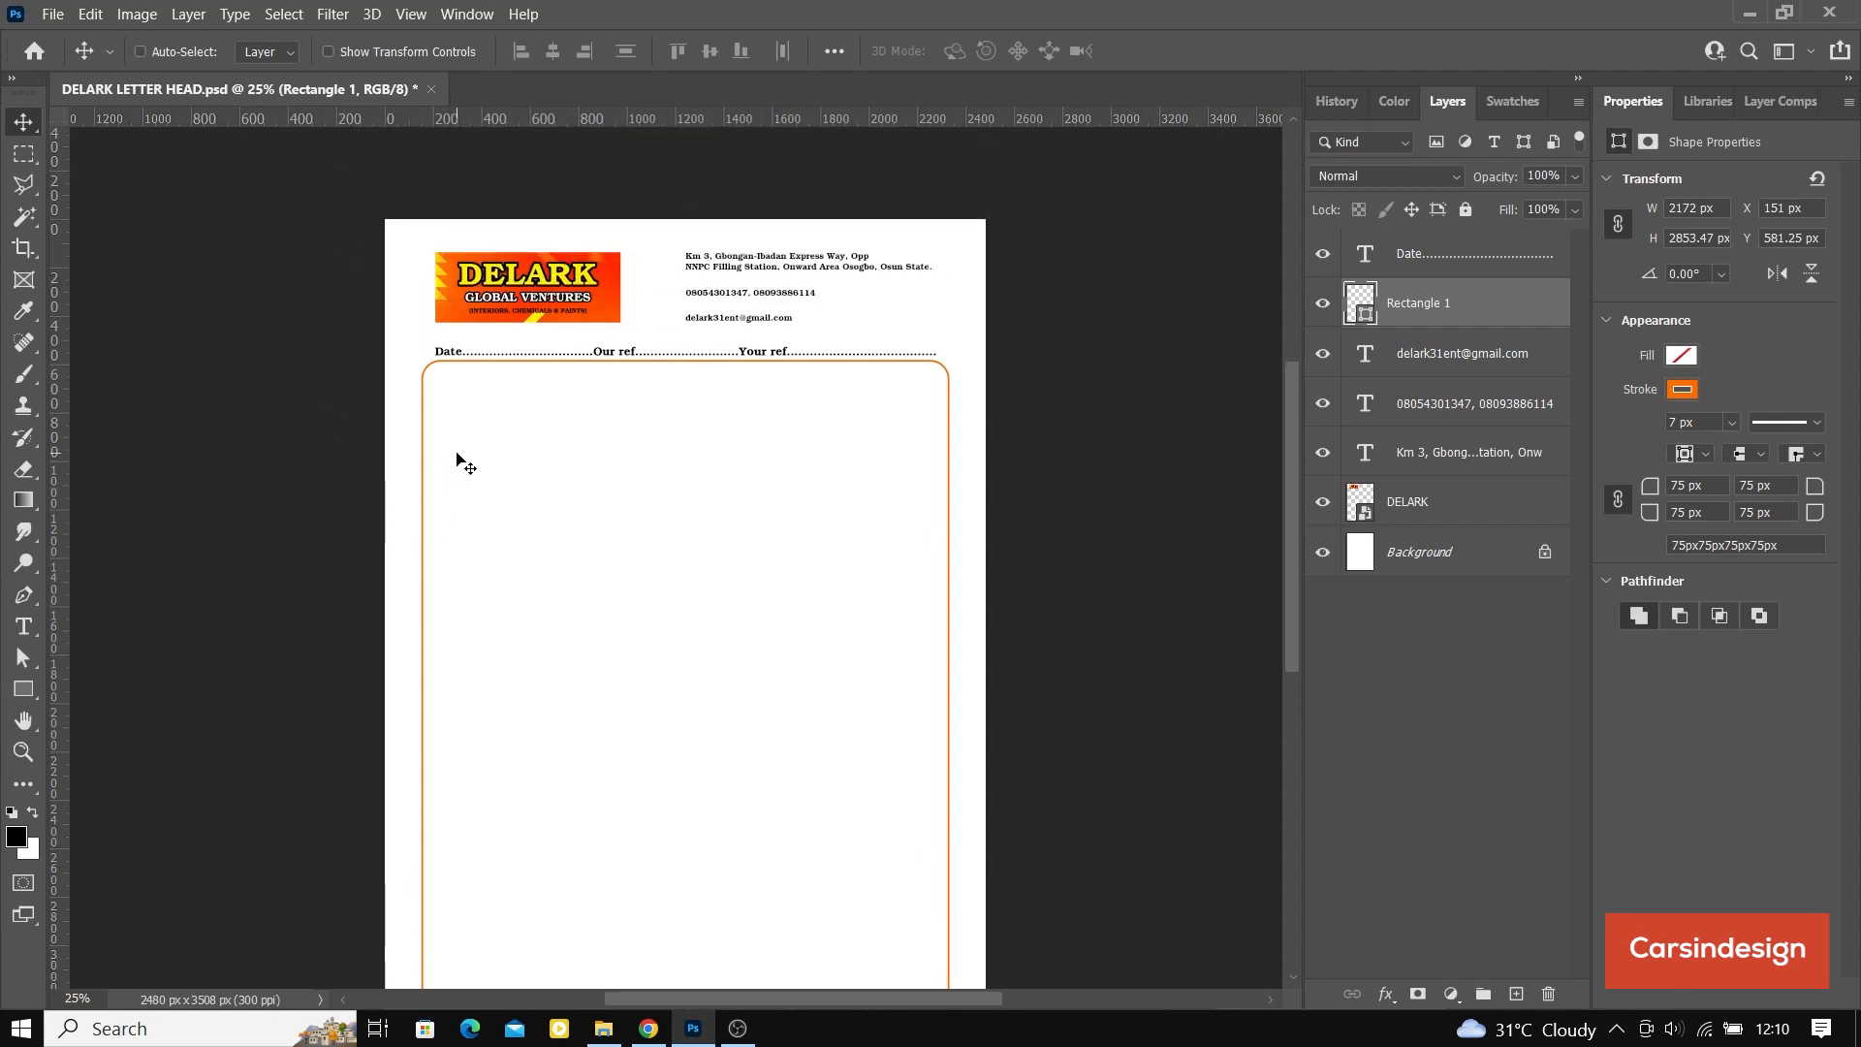
key("ctrl+plus")
key("ctrl+plus")
scroll(603, 452, "up", 5)
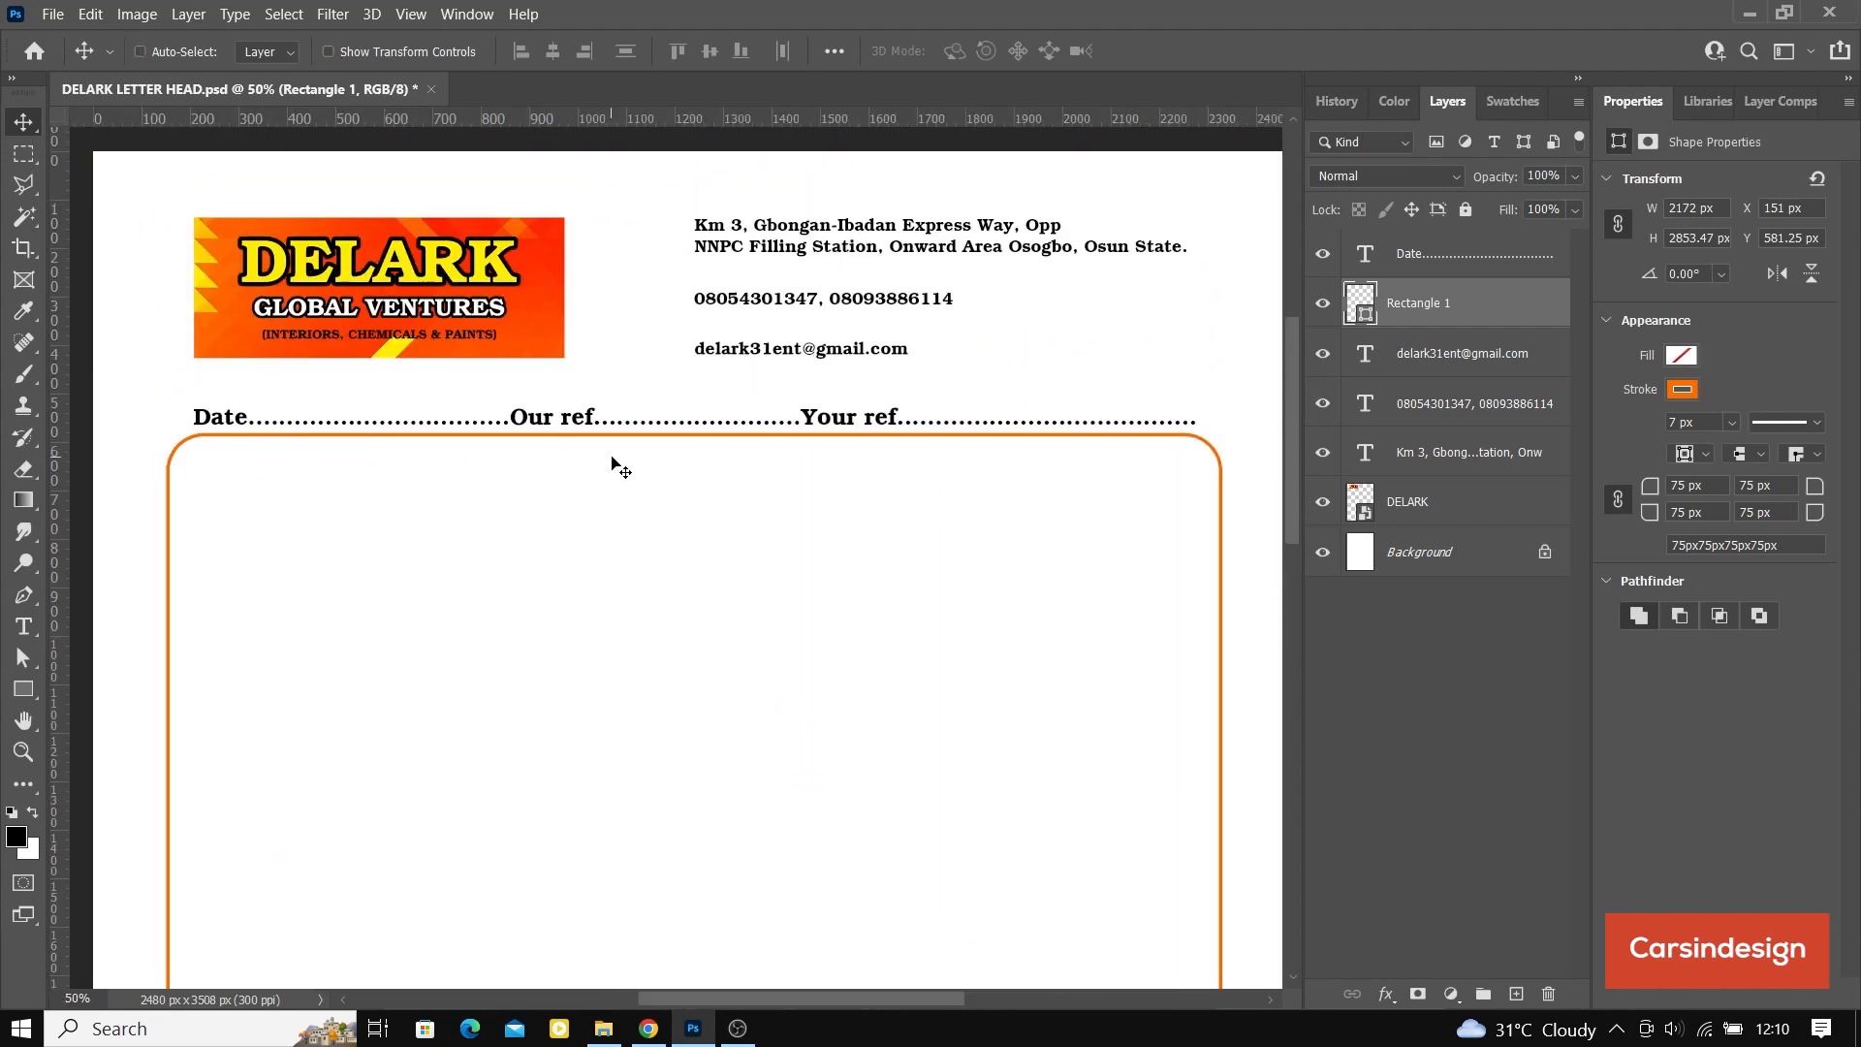
scroll(613, 463, "up", 4)
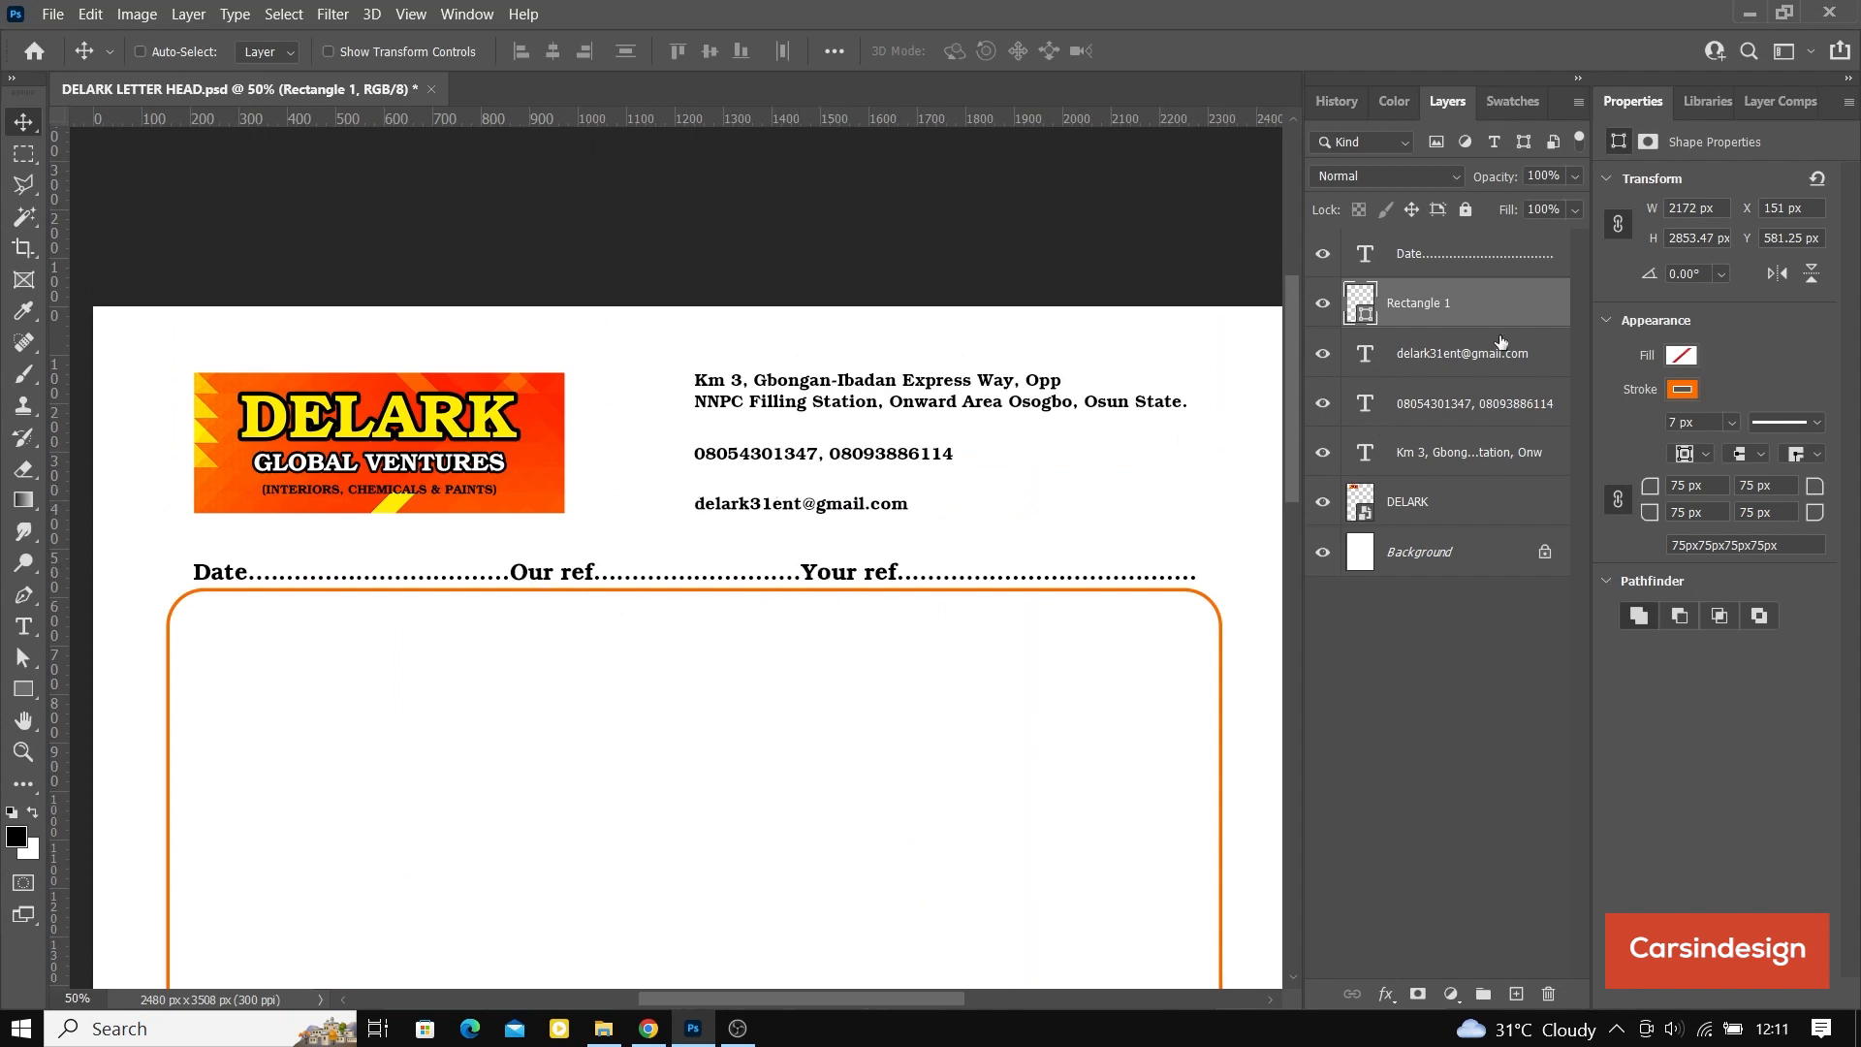
double_click(1362, 504)
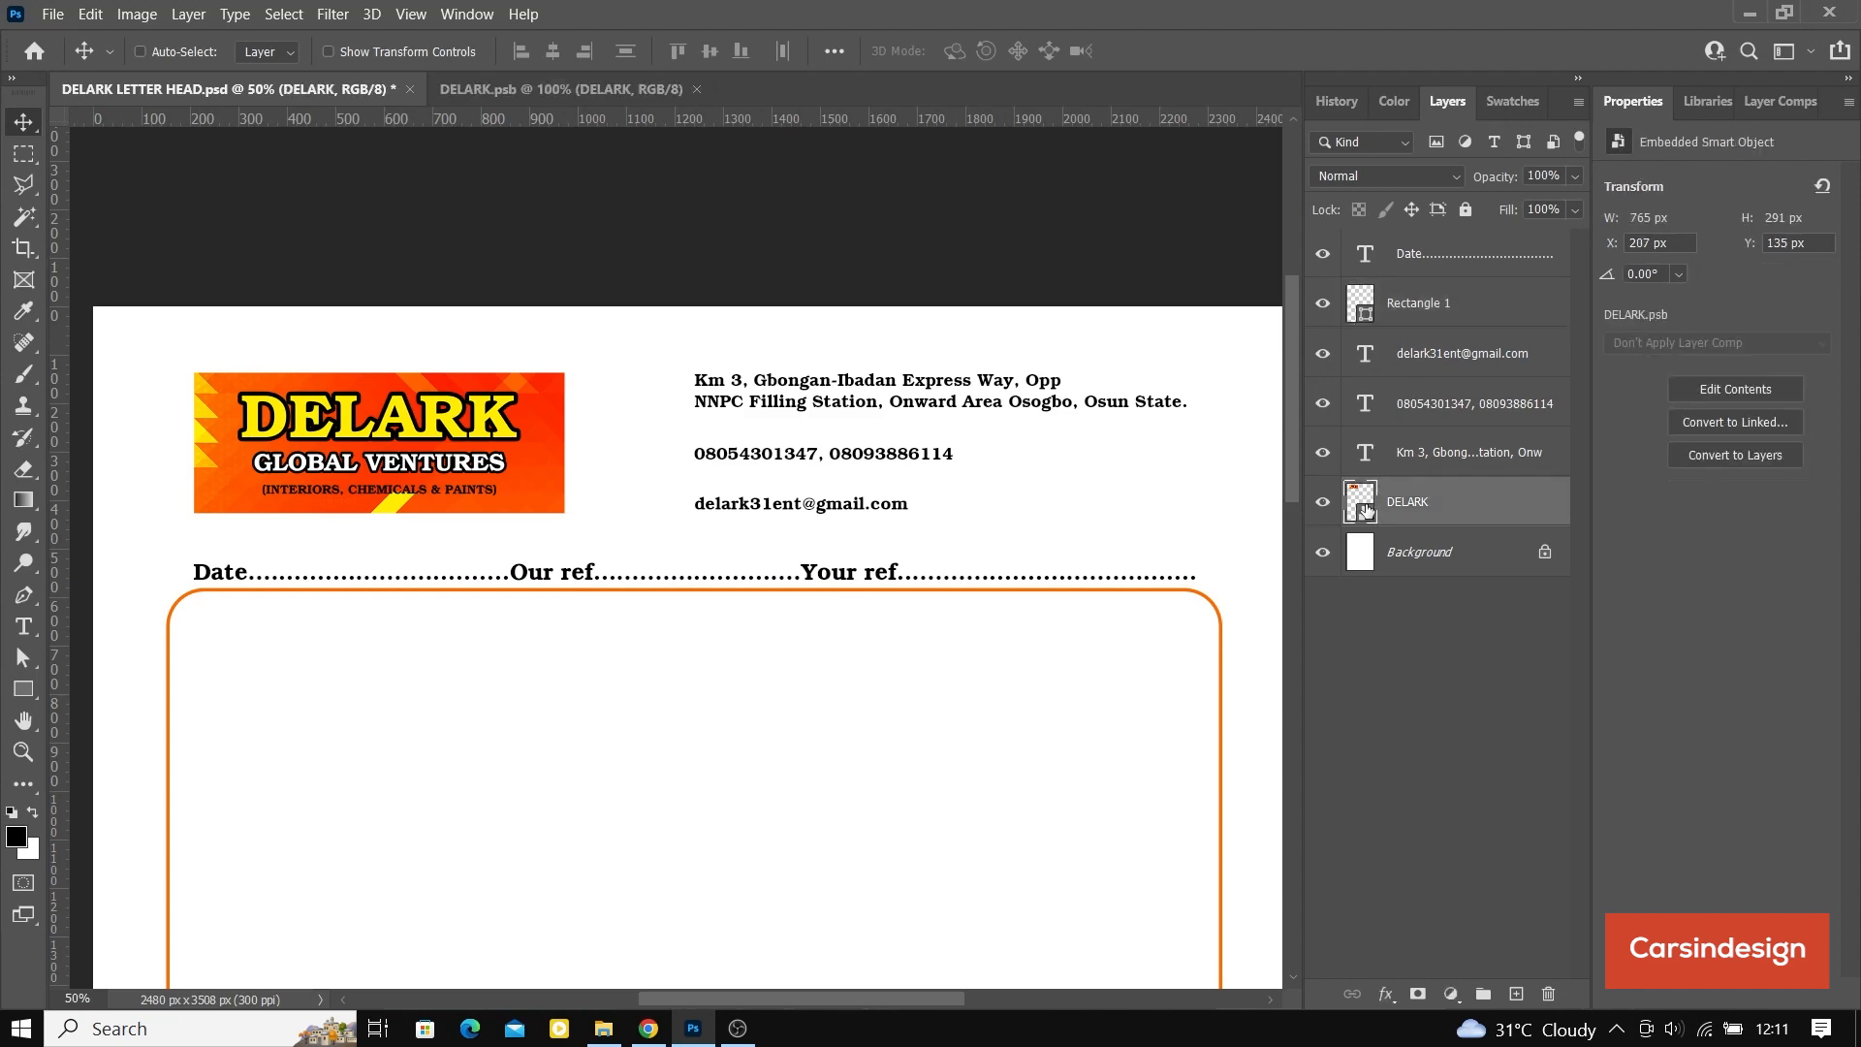
key("ctrl+minus")
key("ctrl+minus")
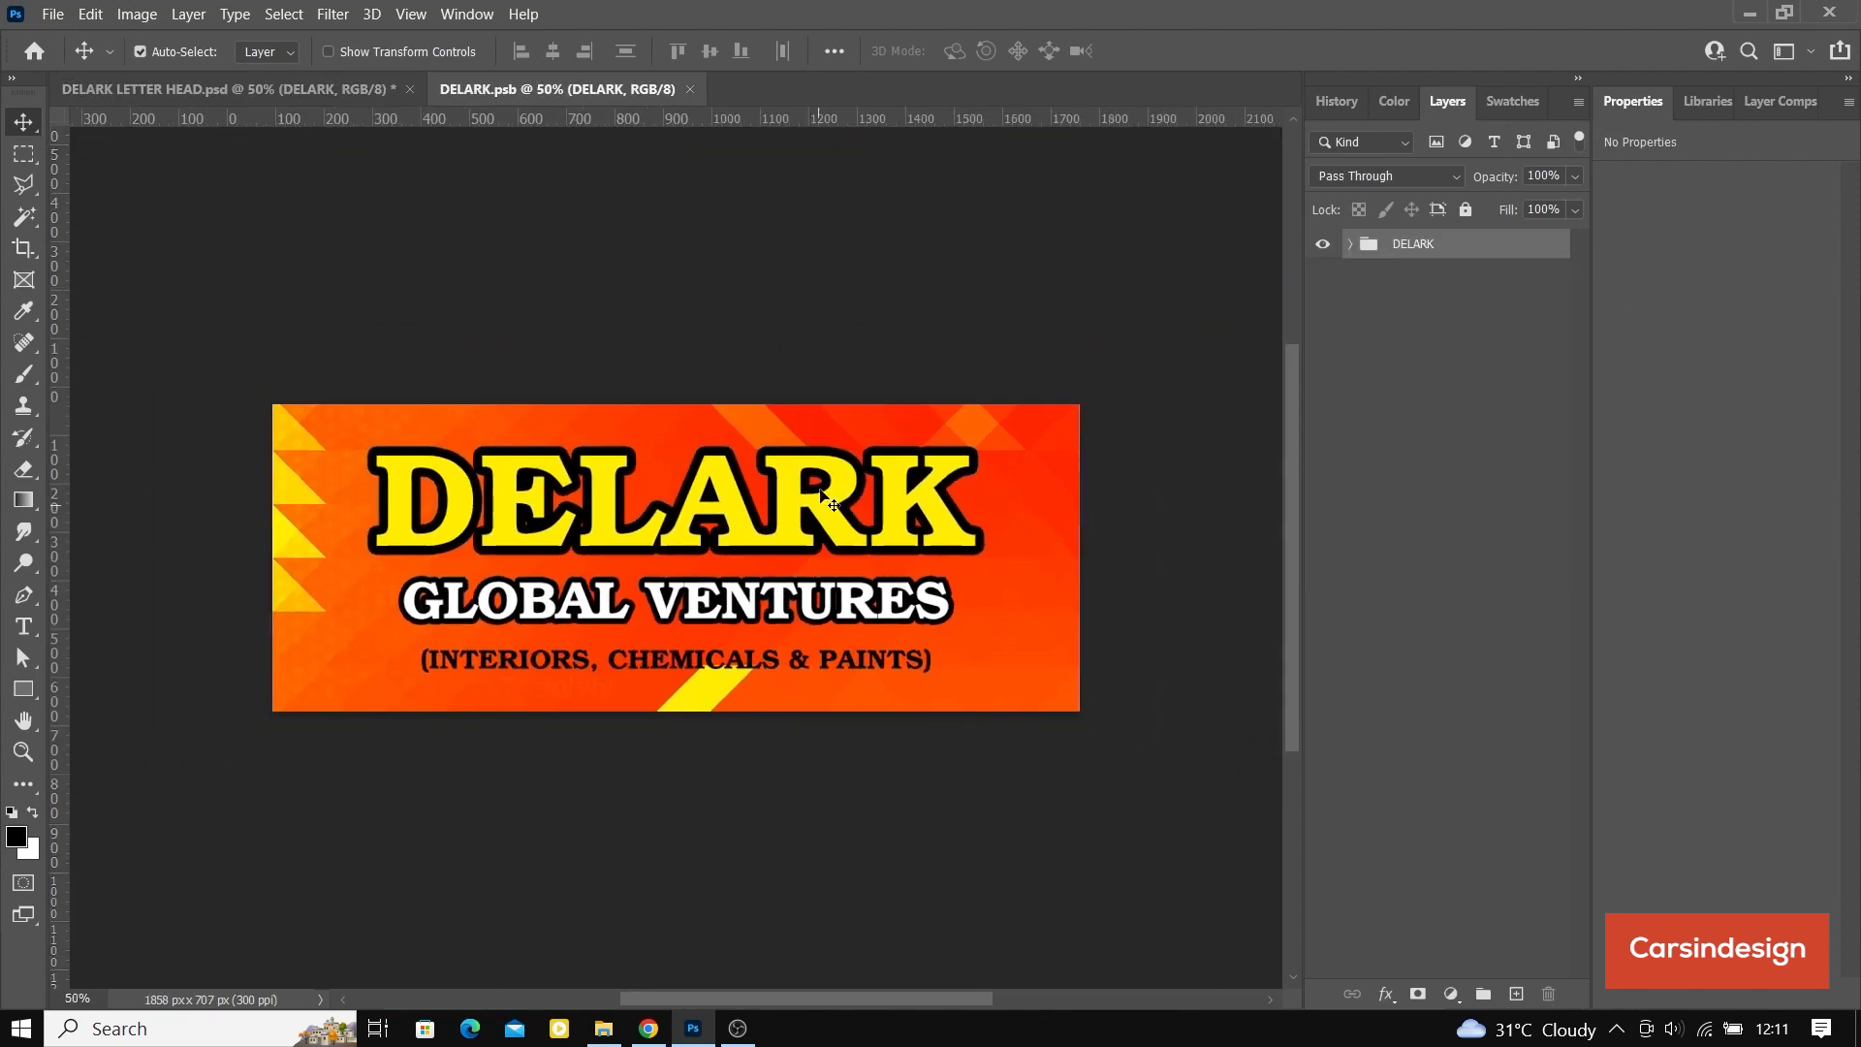
left_click(1351, 244)
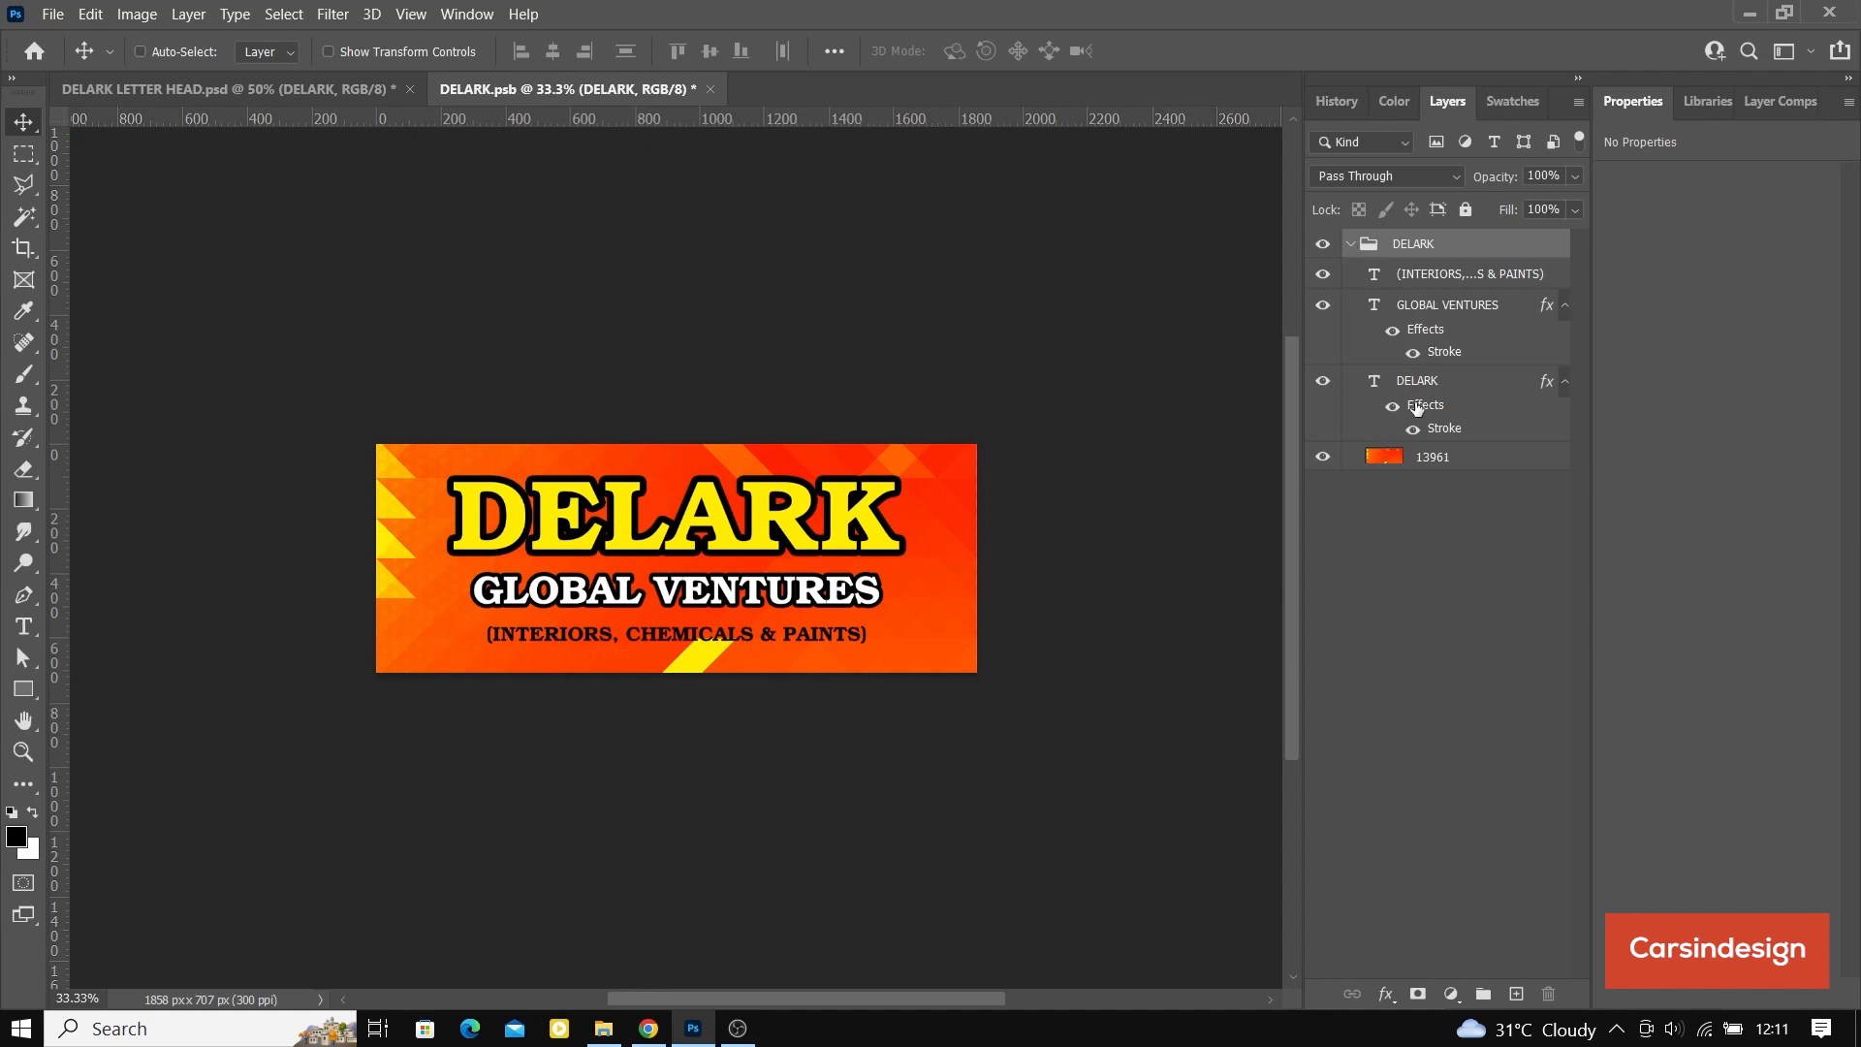
left_click(1417, 380)
left_click(329, 51)
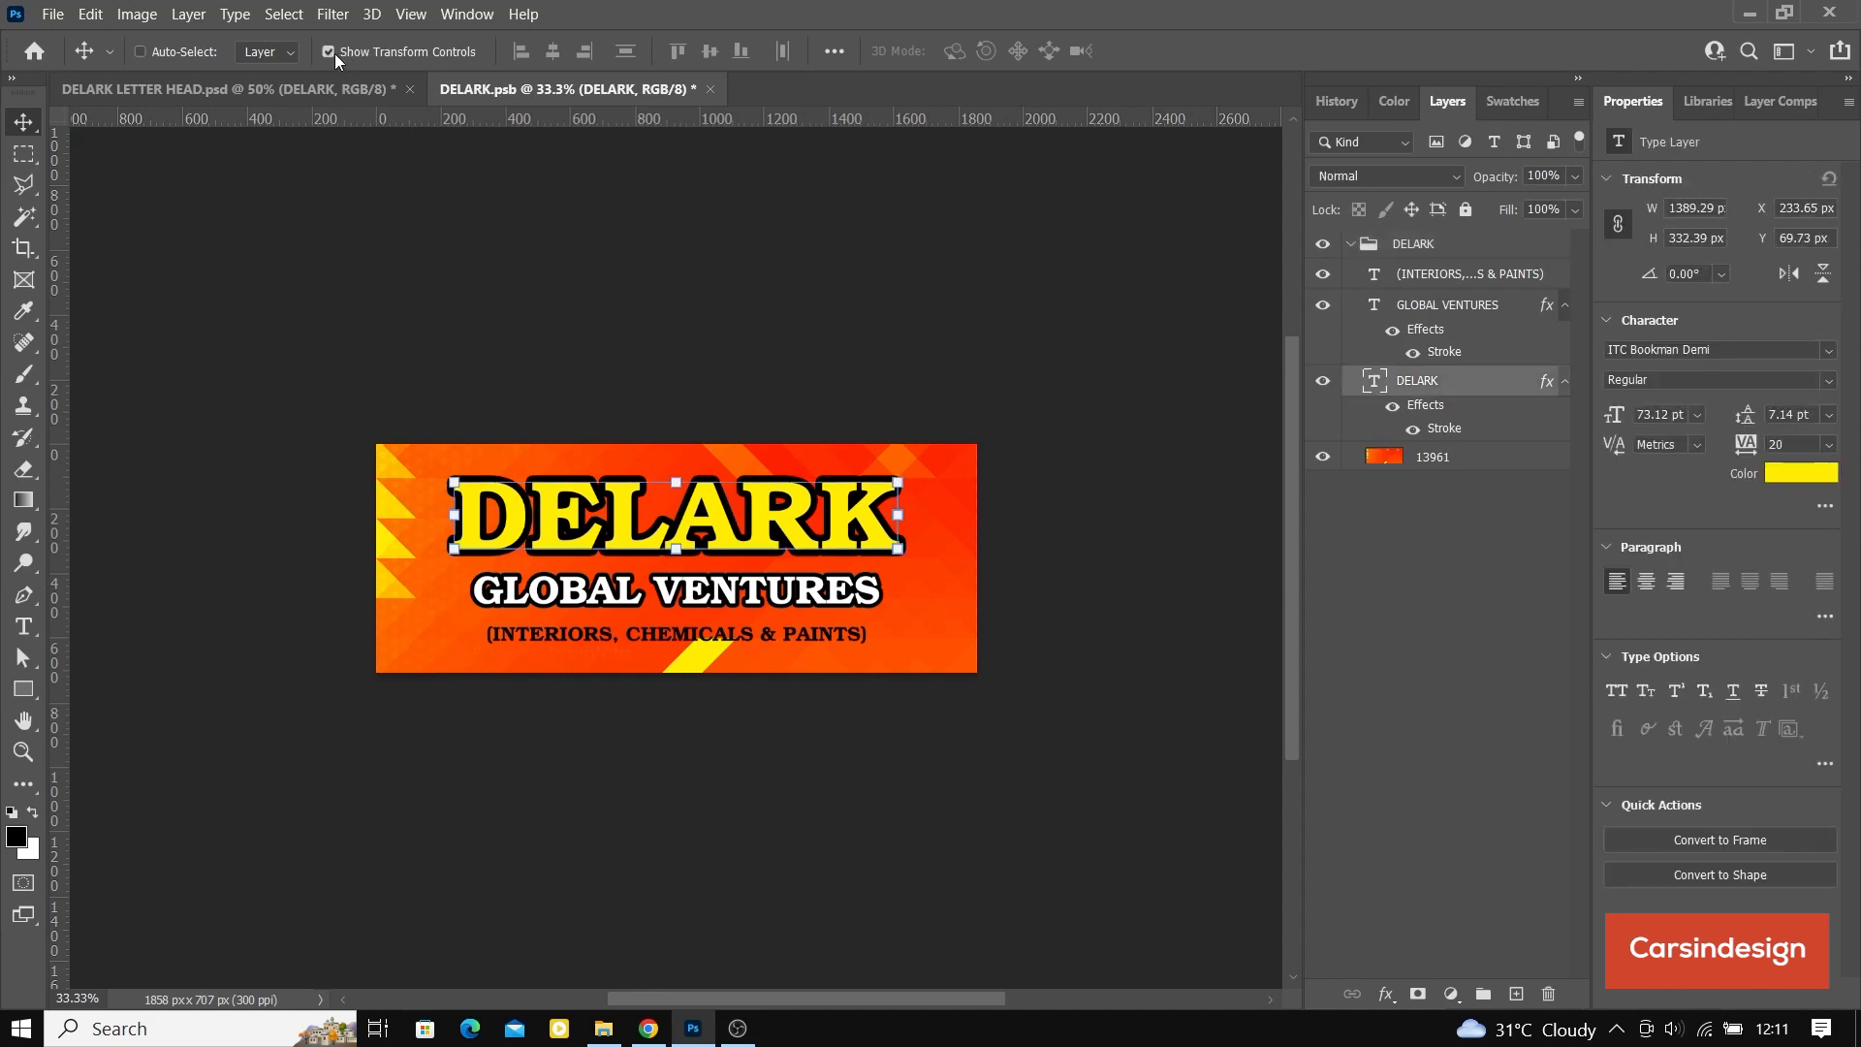
left_click(1466, 464)
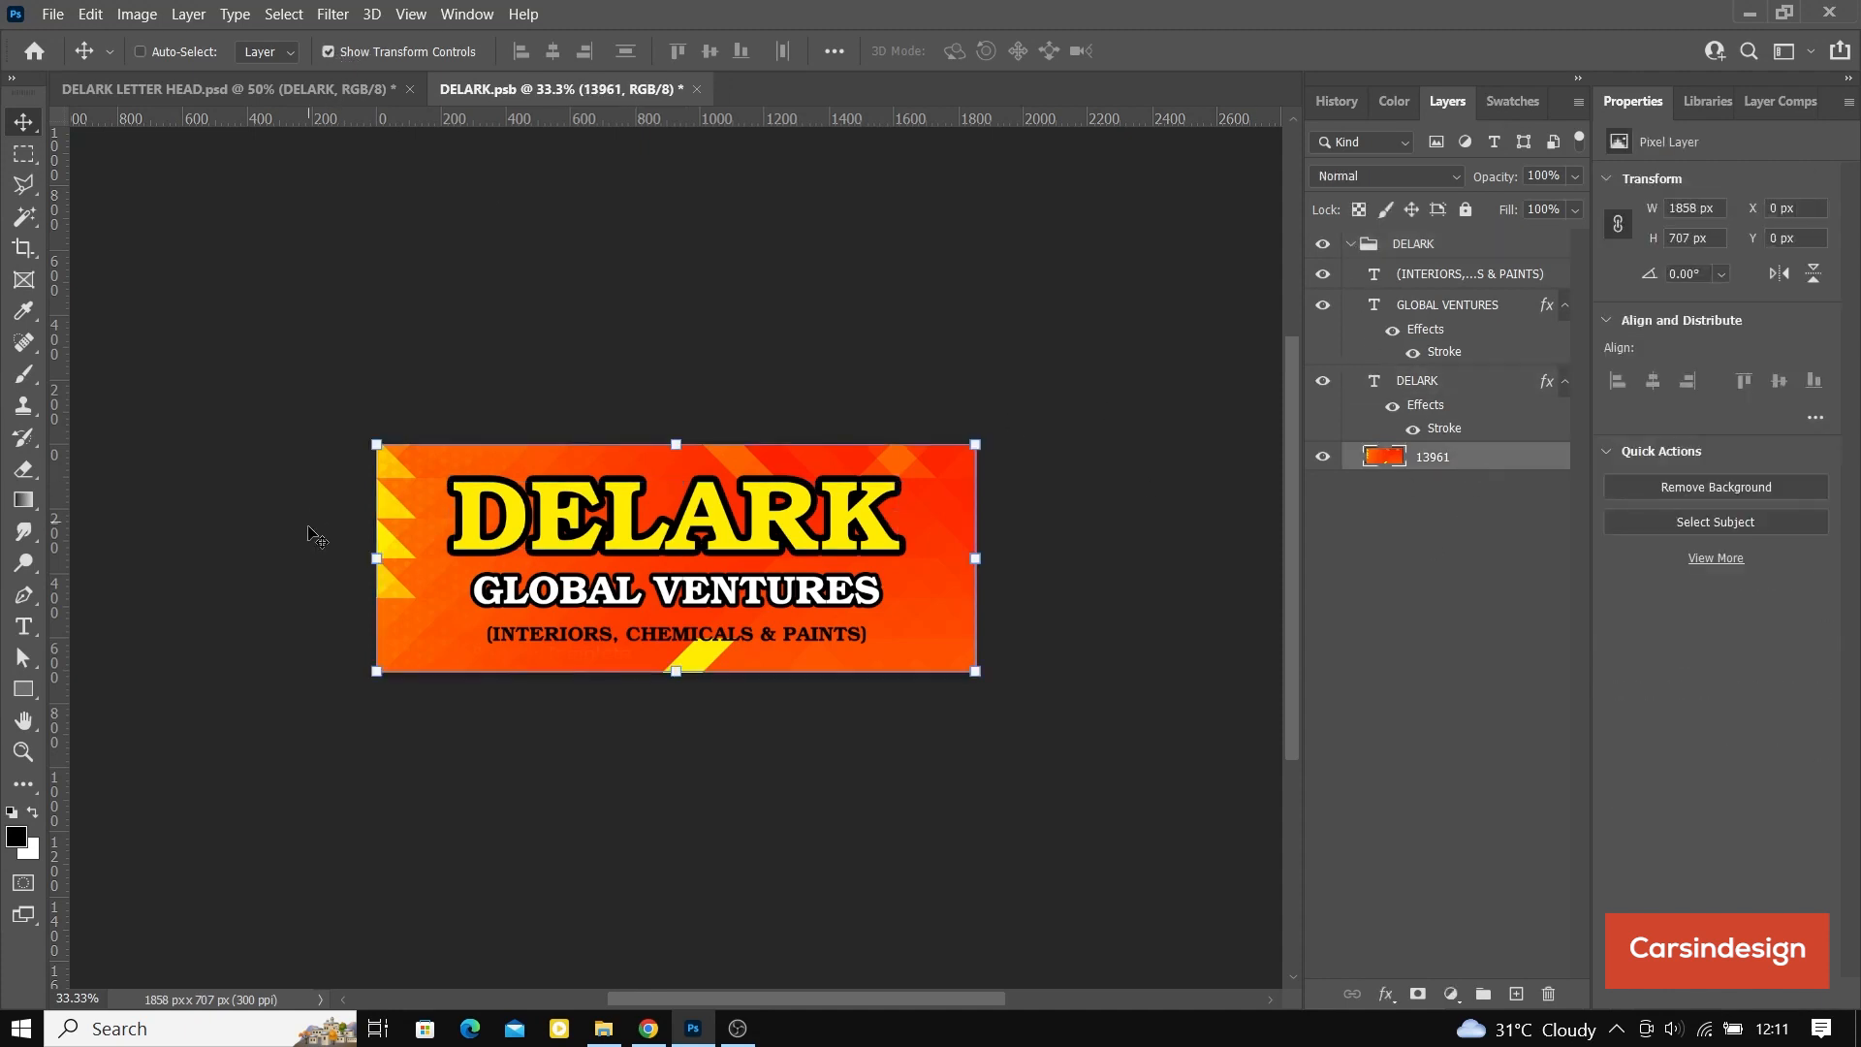
Step: Try to widen the banner's background image symmetrically to about 2248 px beyond the canvas
left_click(373, 558)
left_click_drag(373, 558, 309, 559)
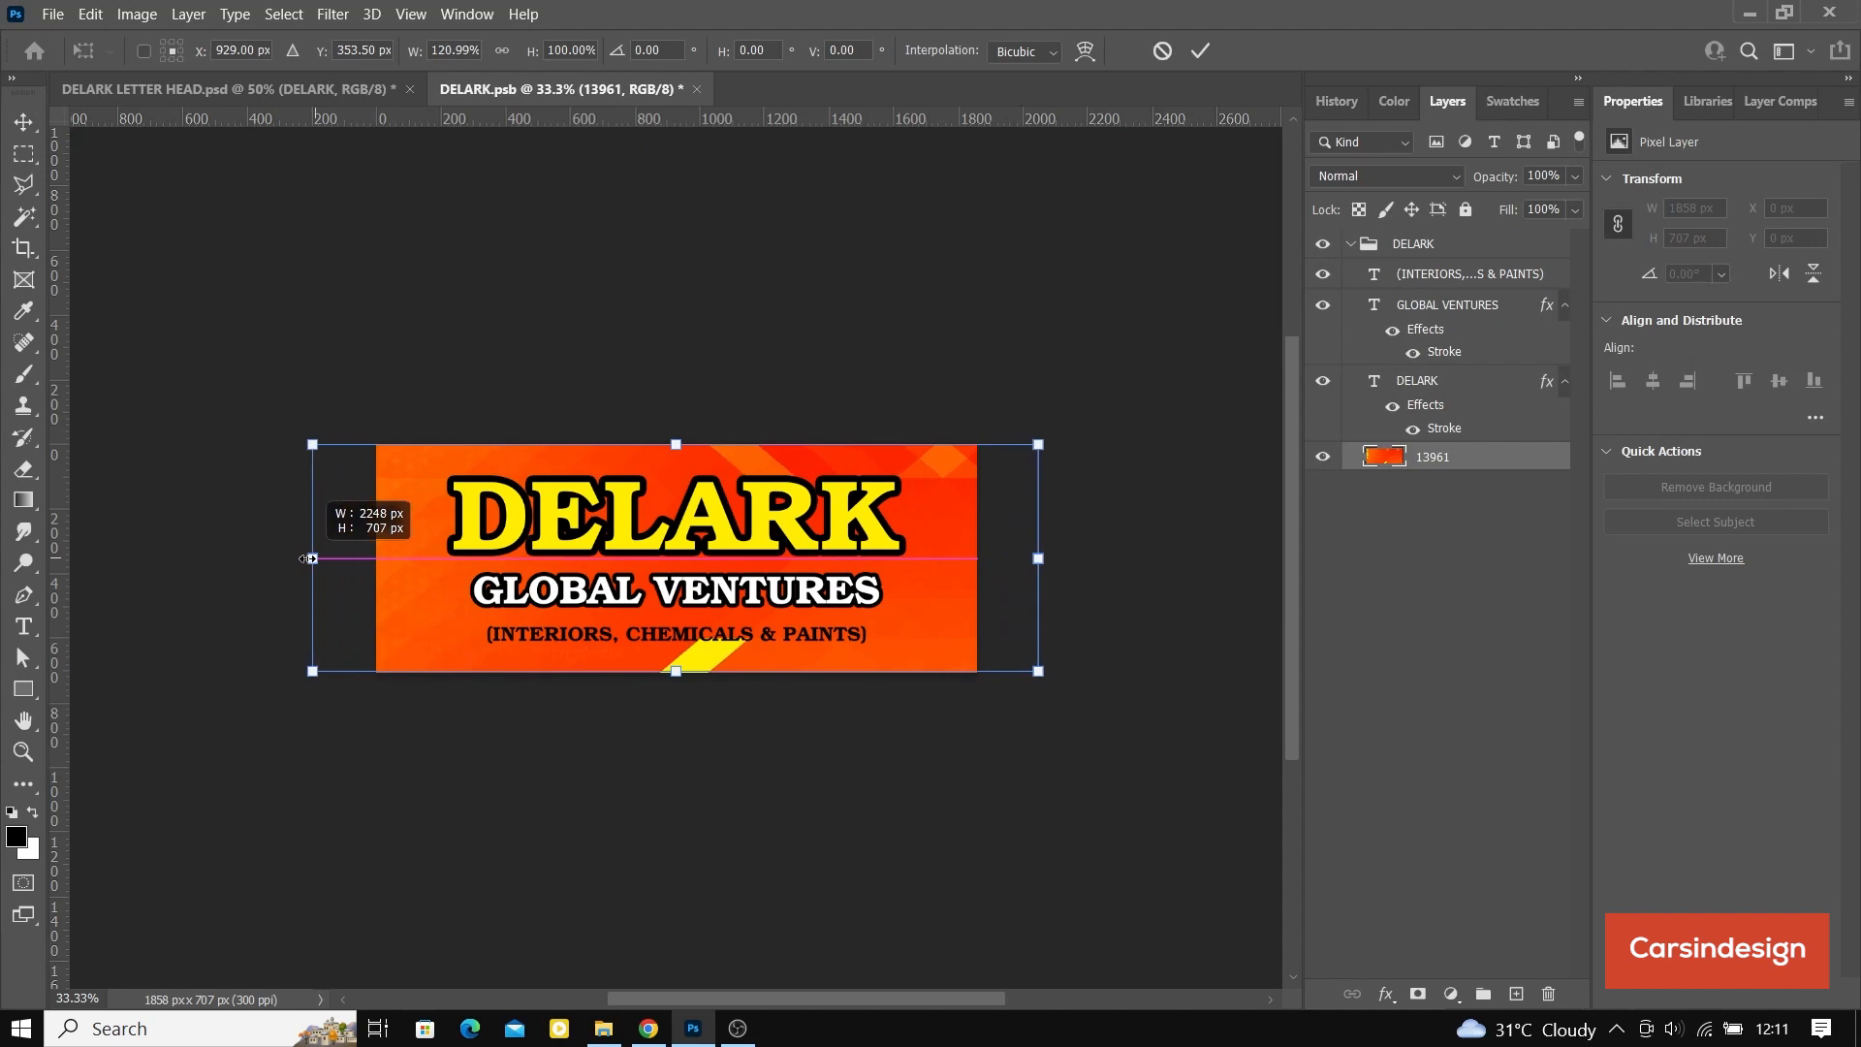
left_click_drag(308, 559, 309, 558)
key("ctrl+z")
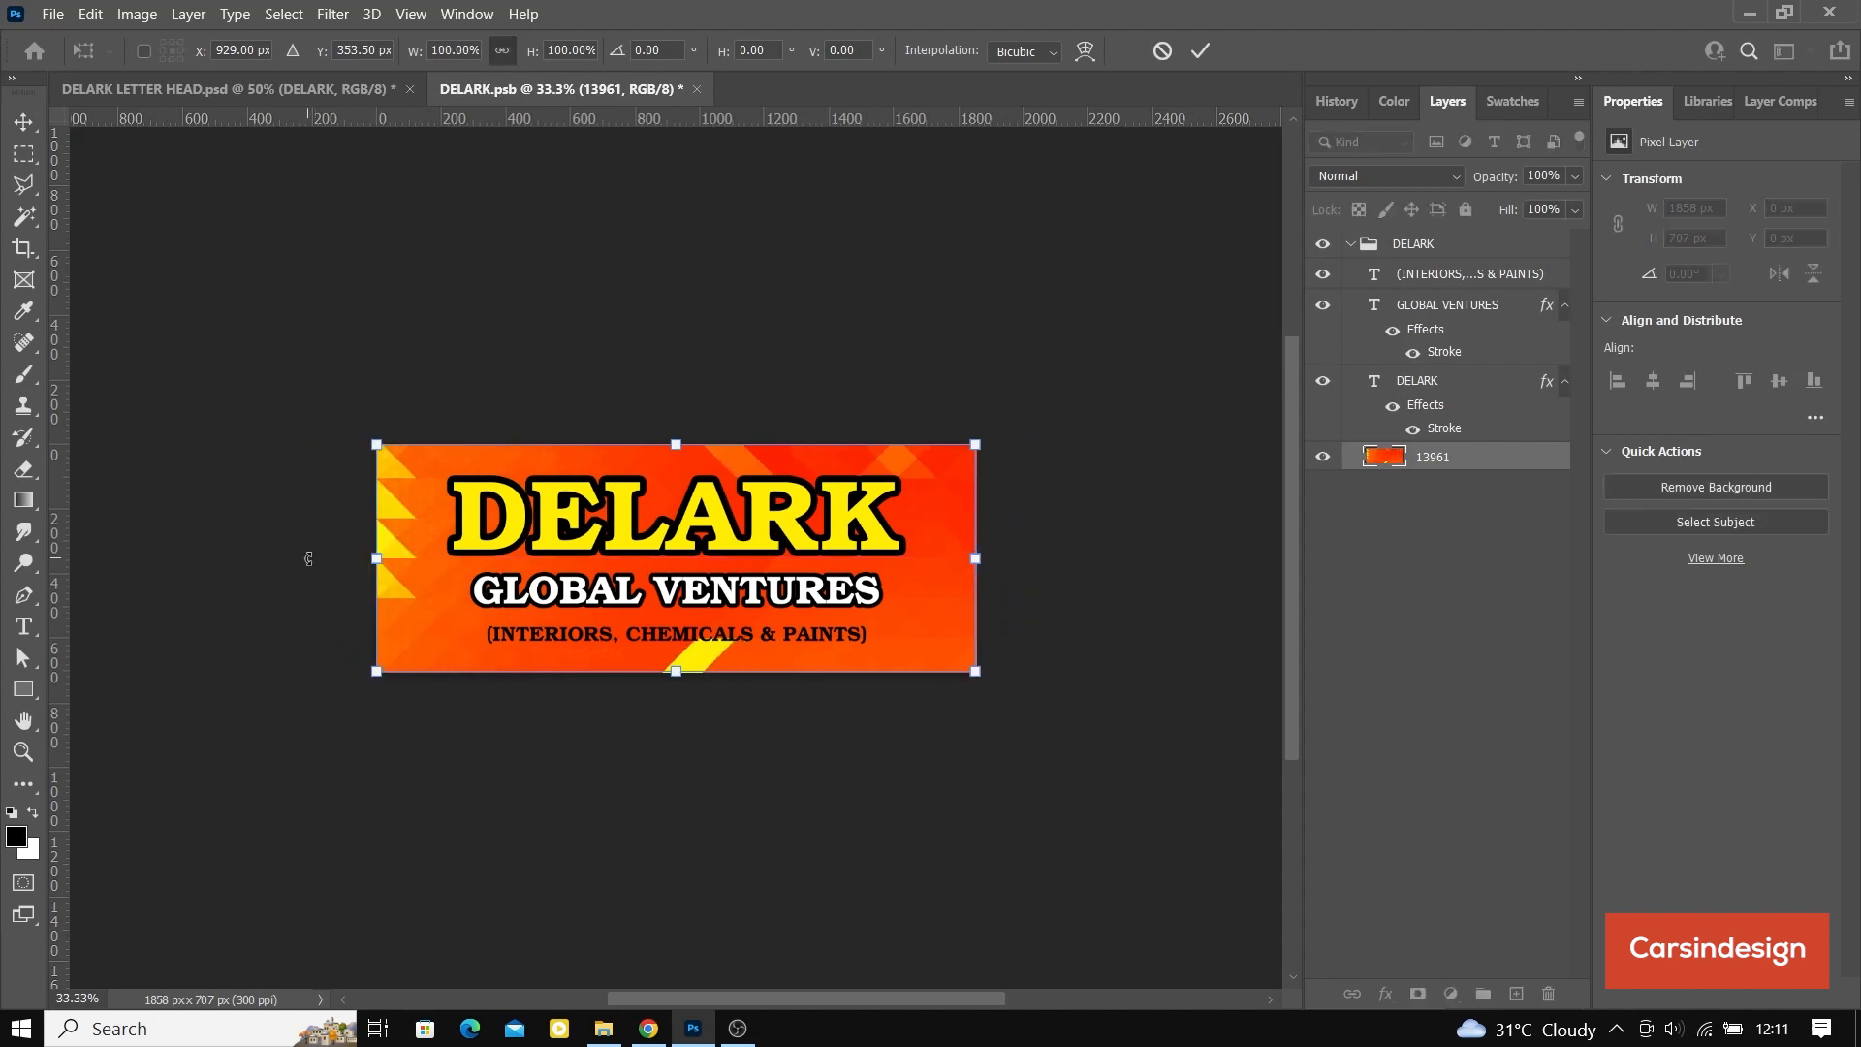
left_click(1200, 52)
Step: Set the banner's canvas width to 2000 pixels, extending it equally from the centre
left_click(136, 13)
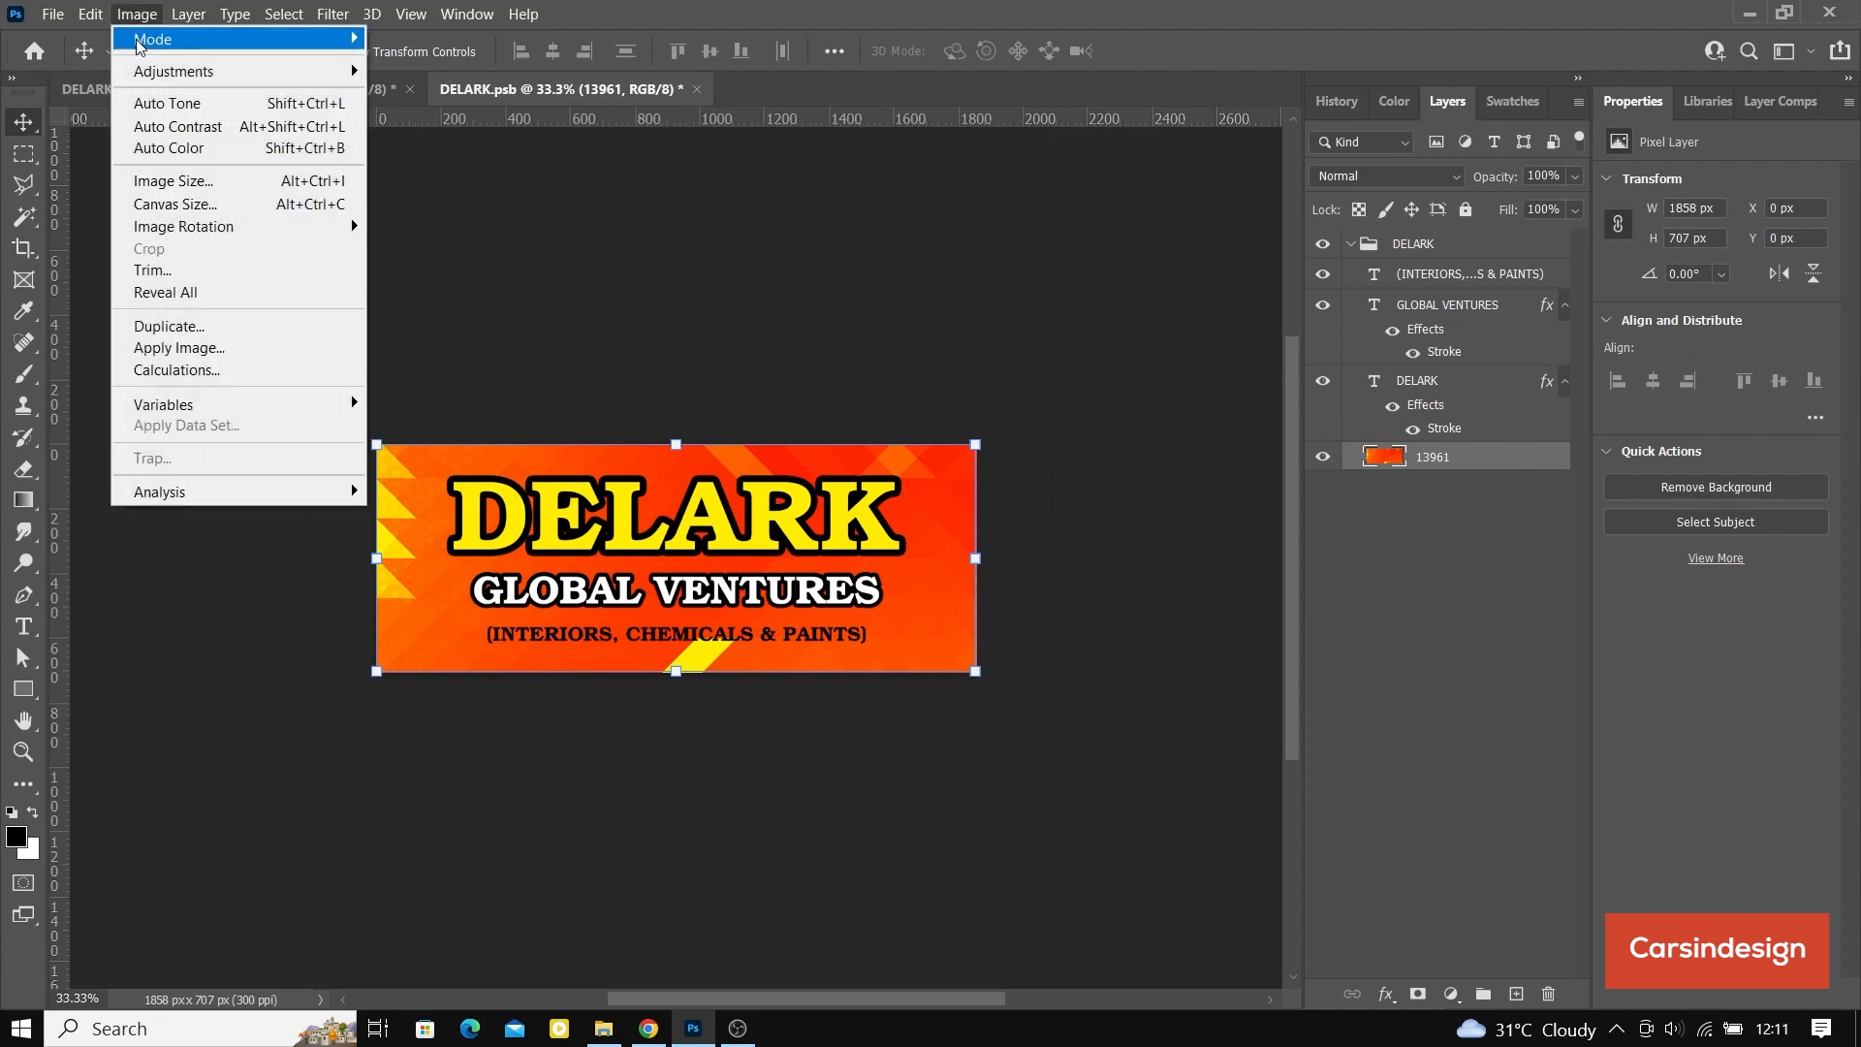
left_click(258, 205)
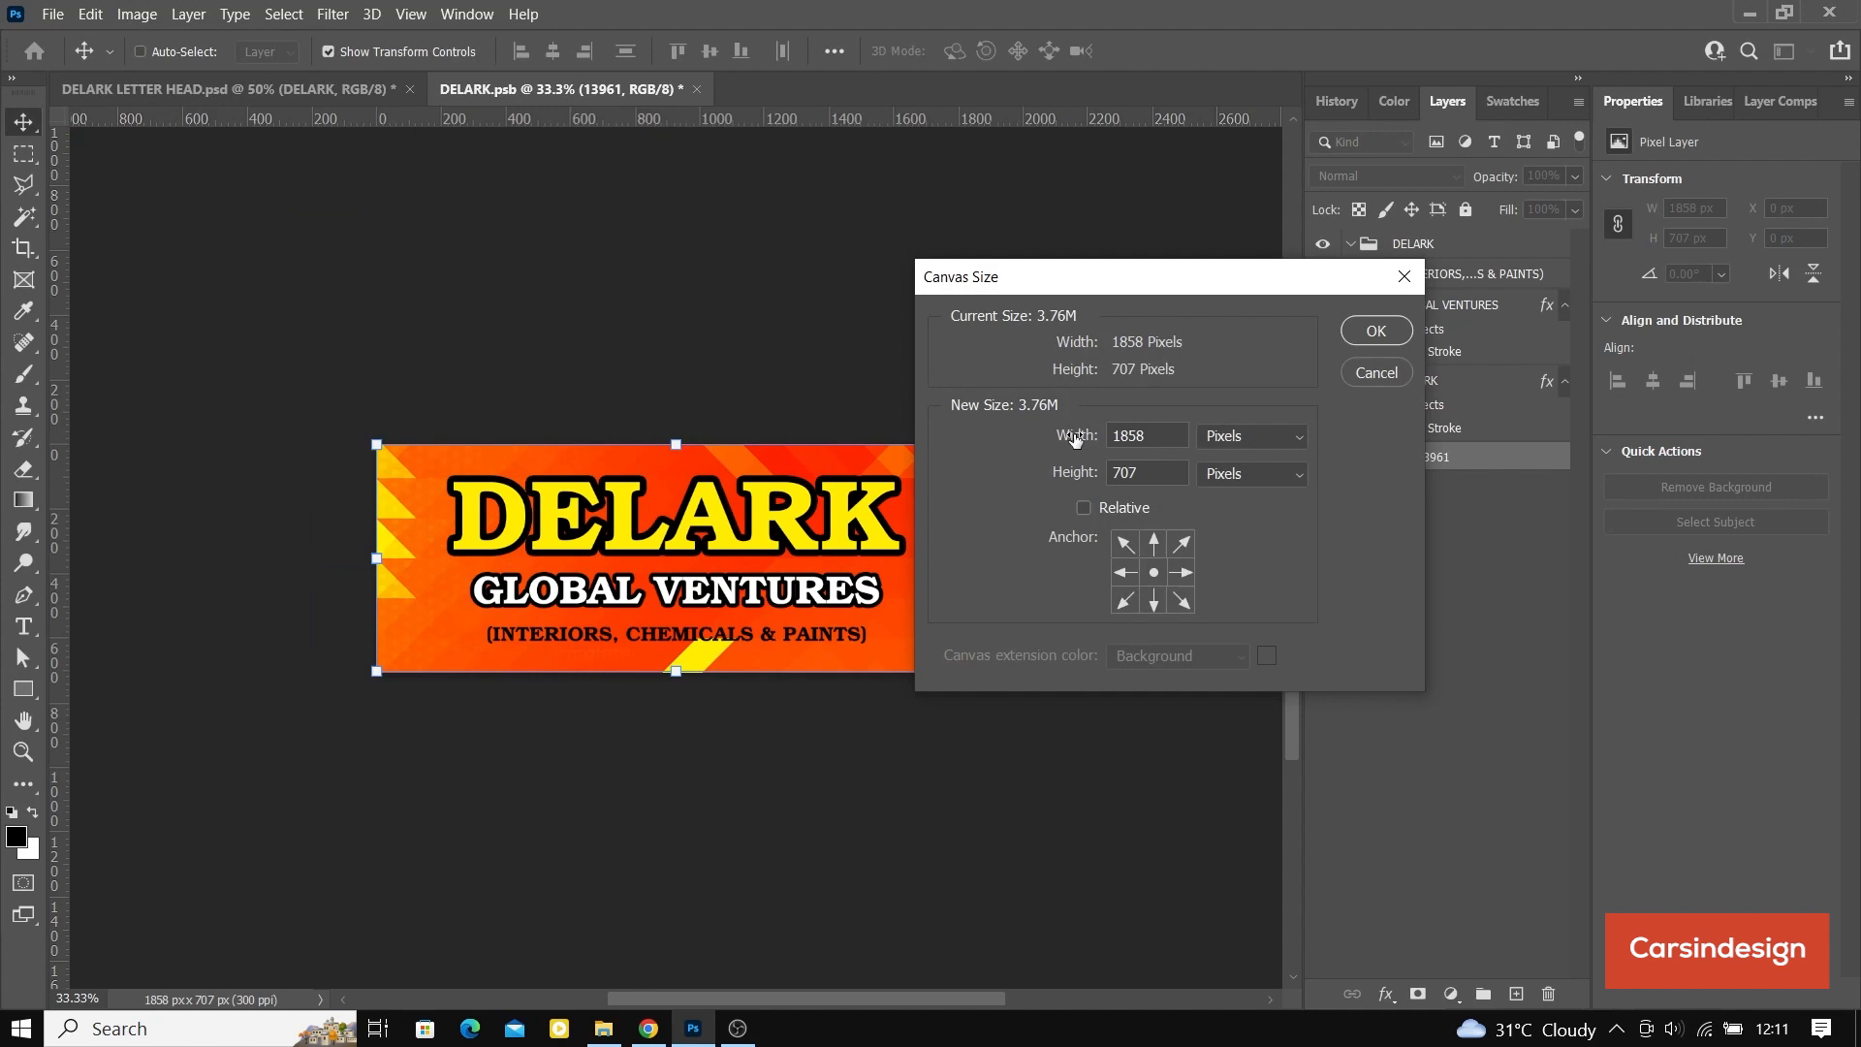
left_click_drag(1141, 438, 1121, 441)
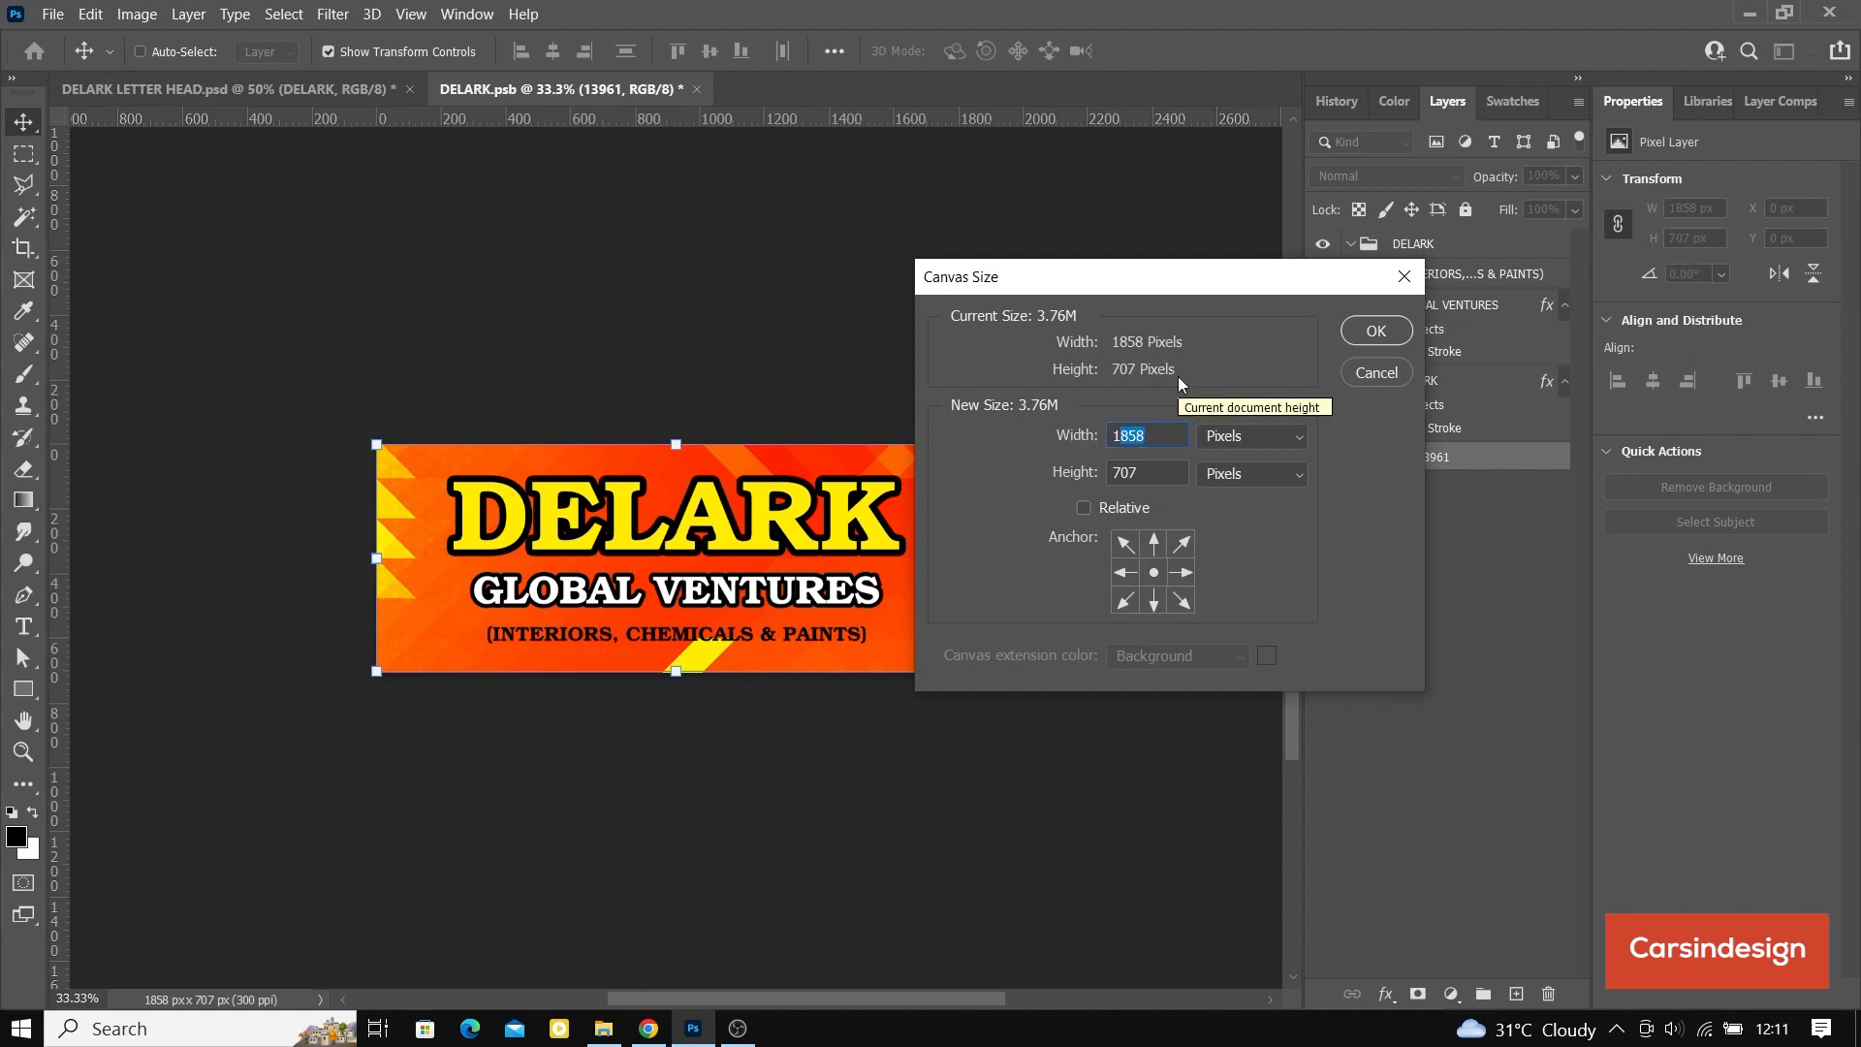
key("BackSpace")
key("BackSpace")
type("2000")
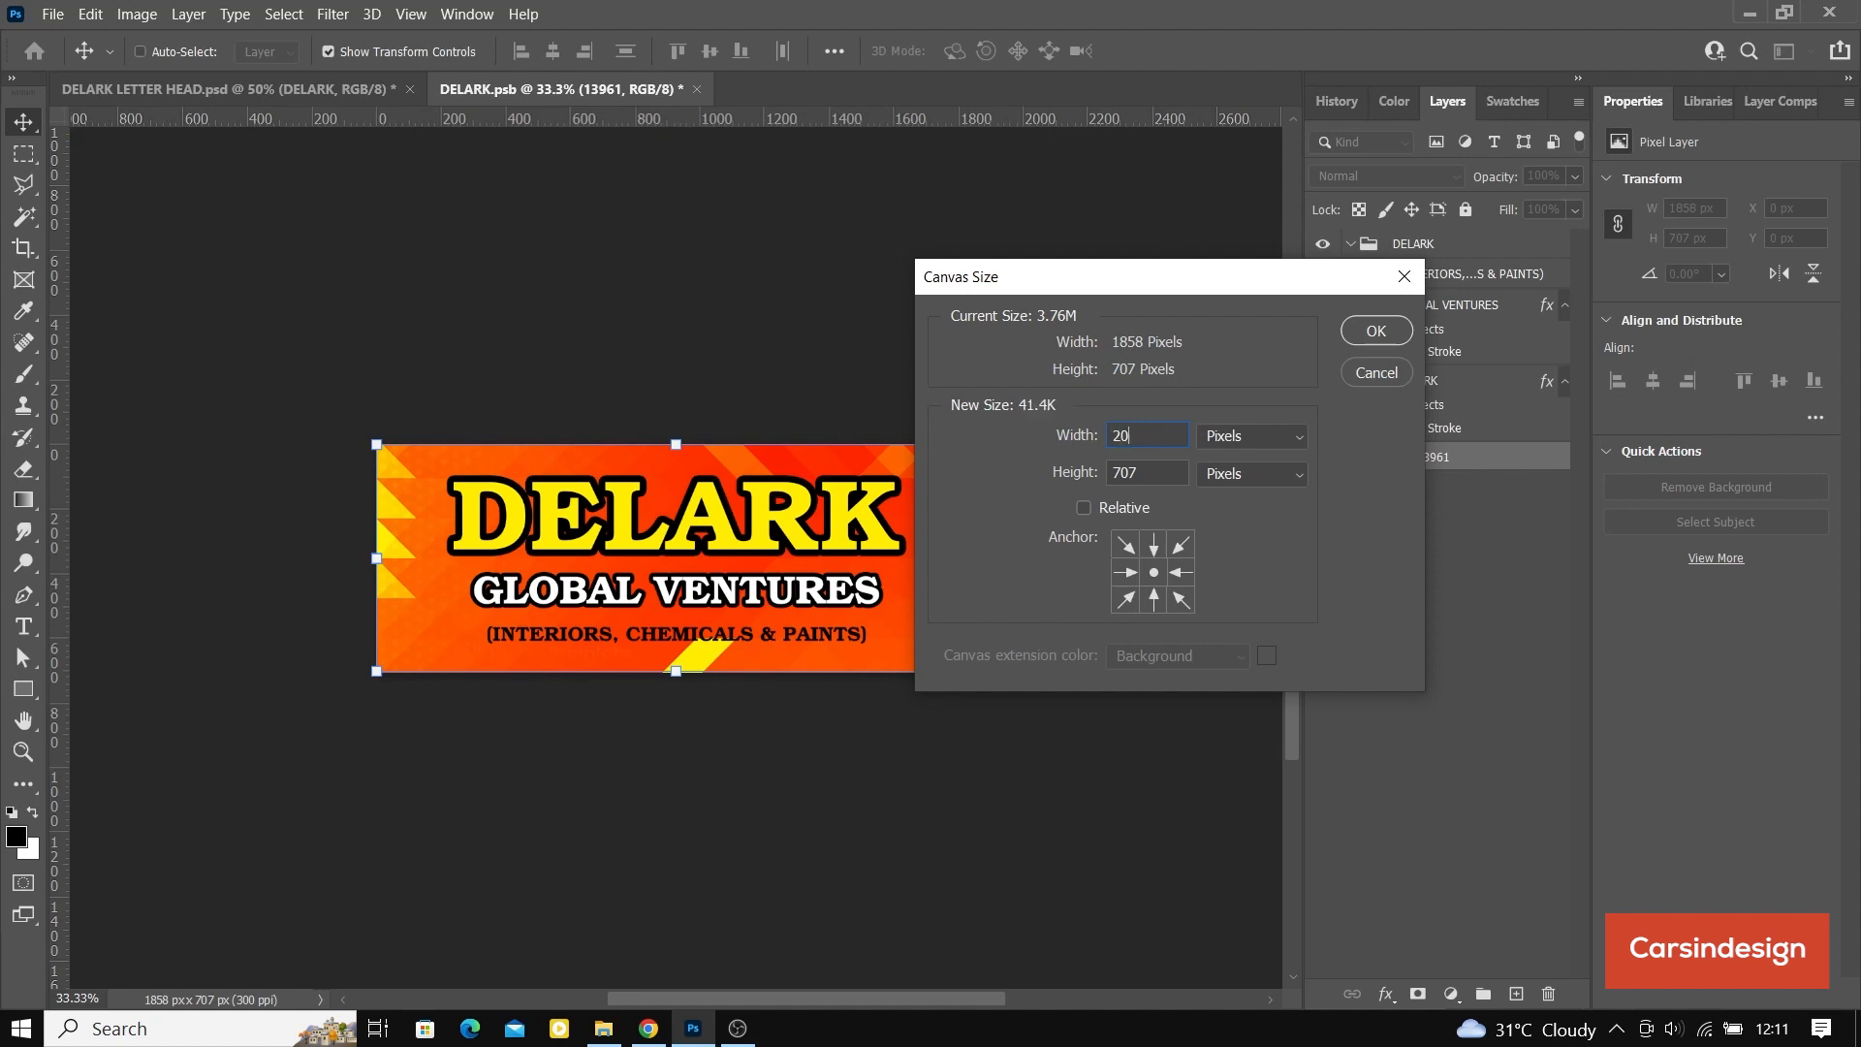
left_click(1362, 335)
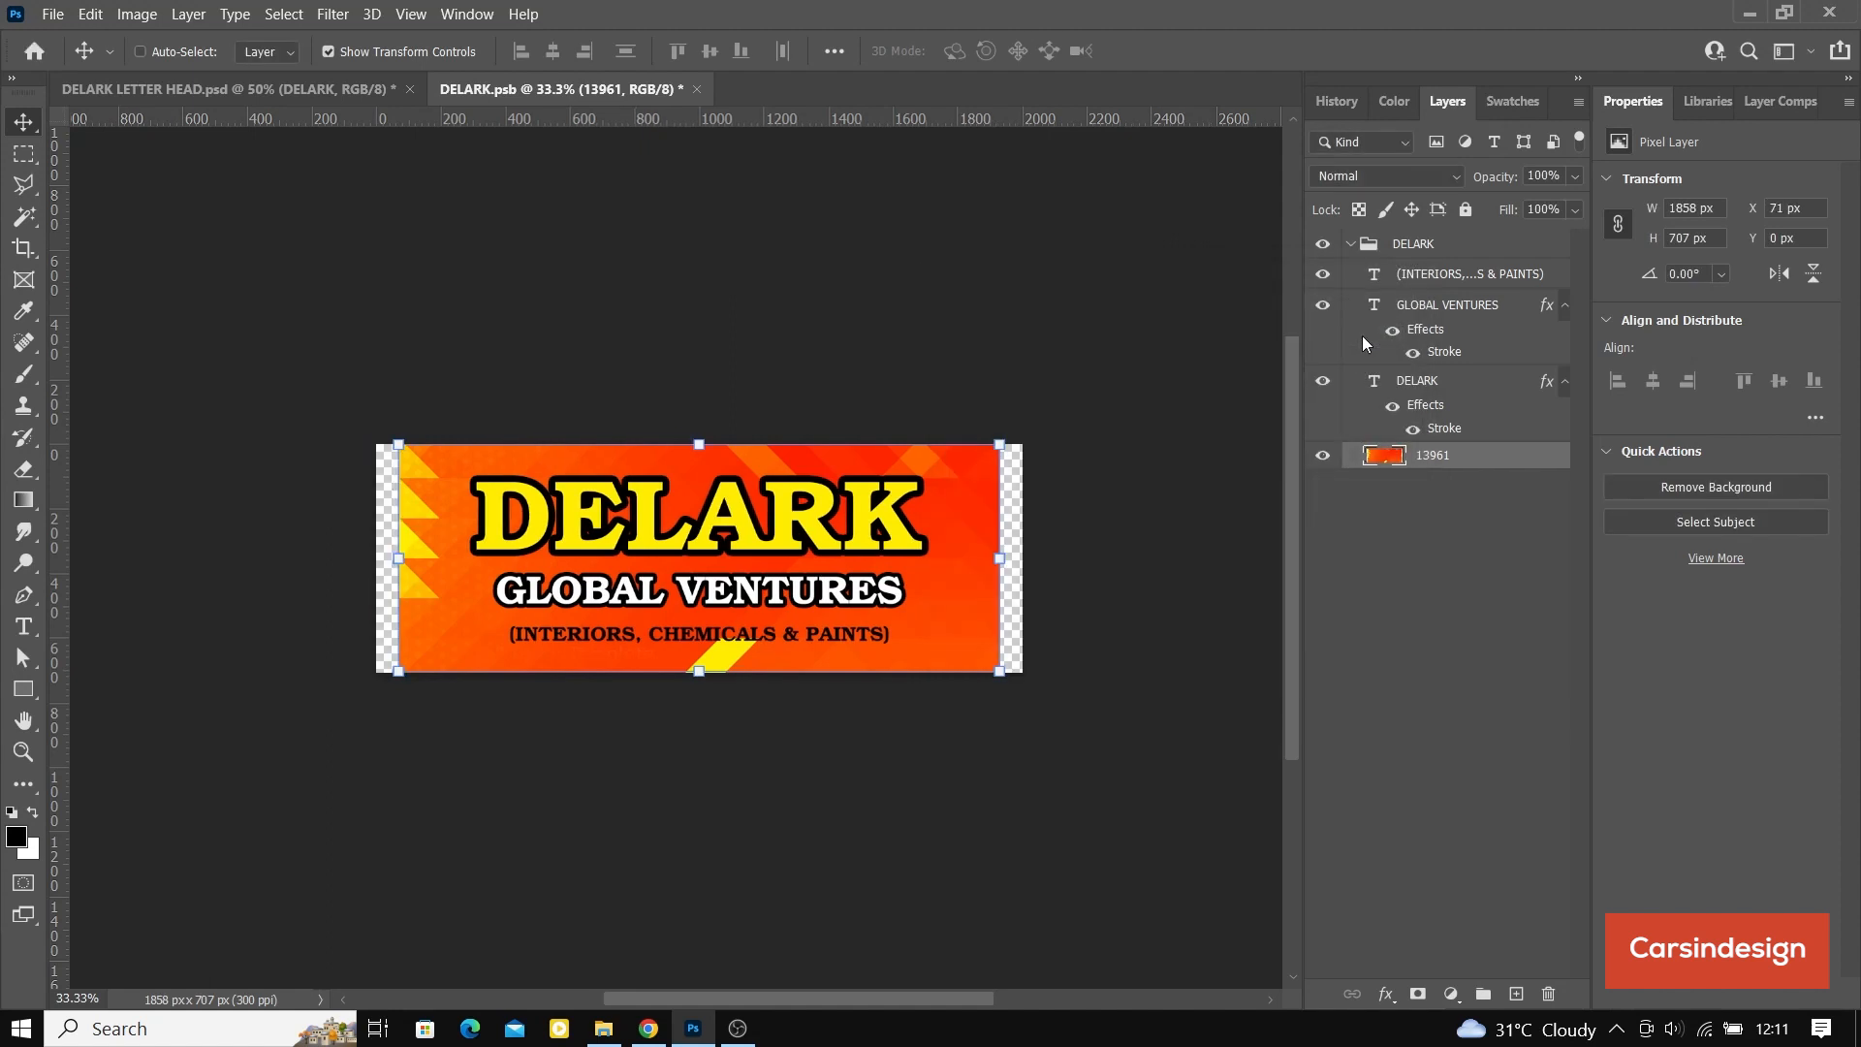
Step: Stretch the background image symmetrically to the full 2000 px canvas width, then save and close the banner smart object
left_click_drag(398, 561, 381, 565)
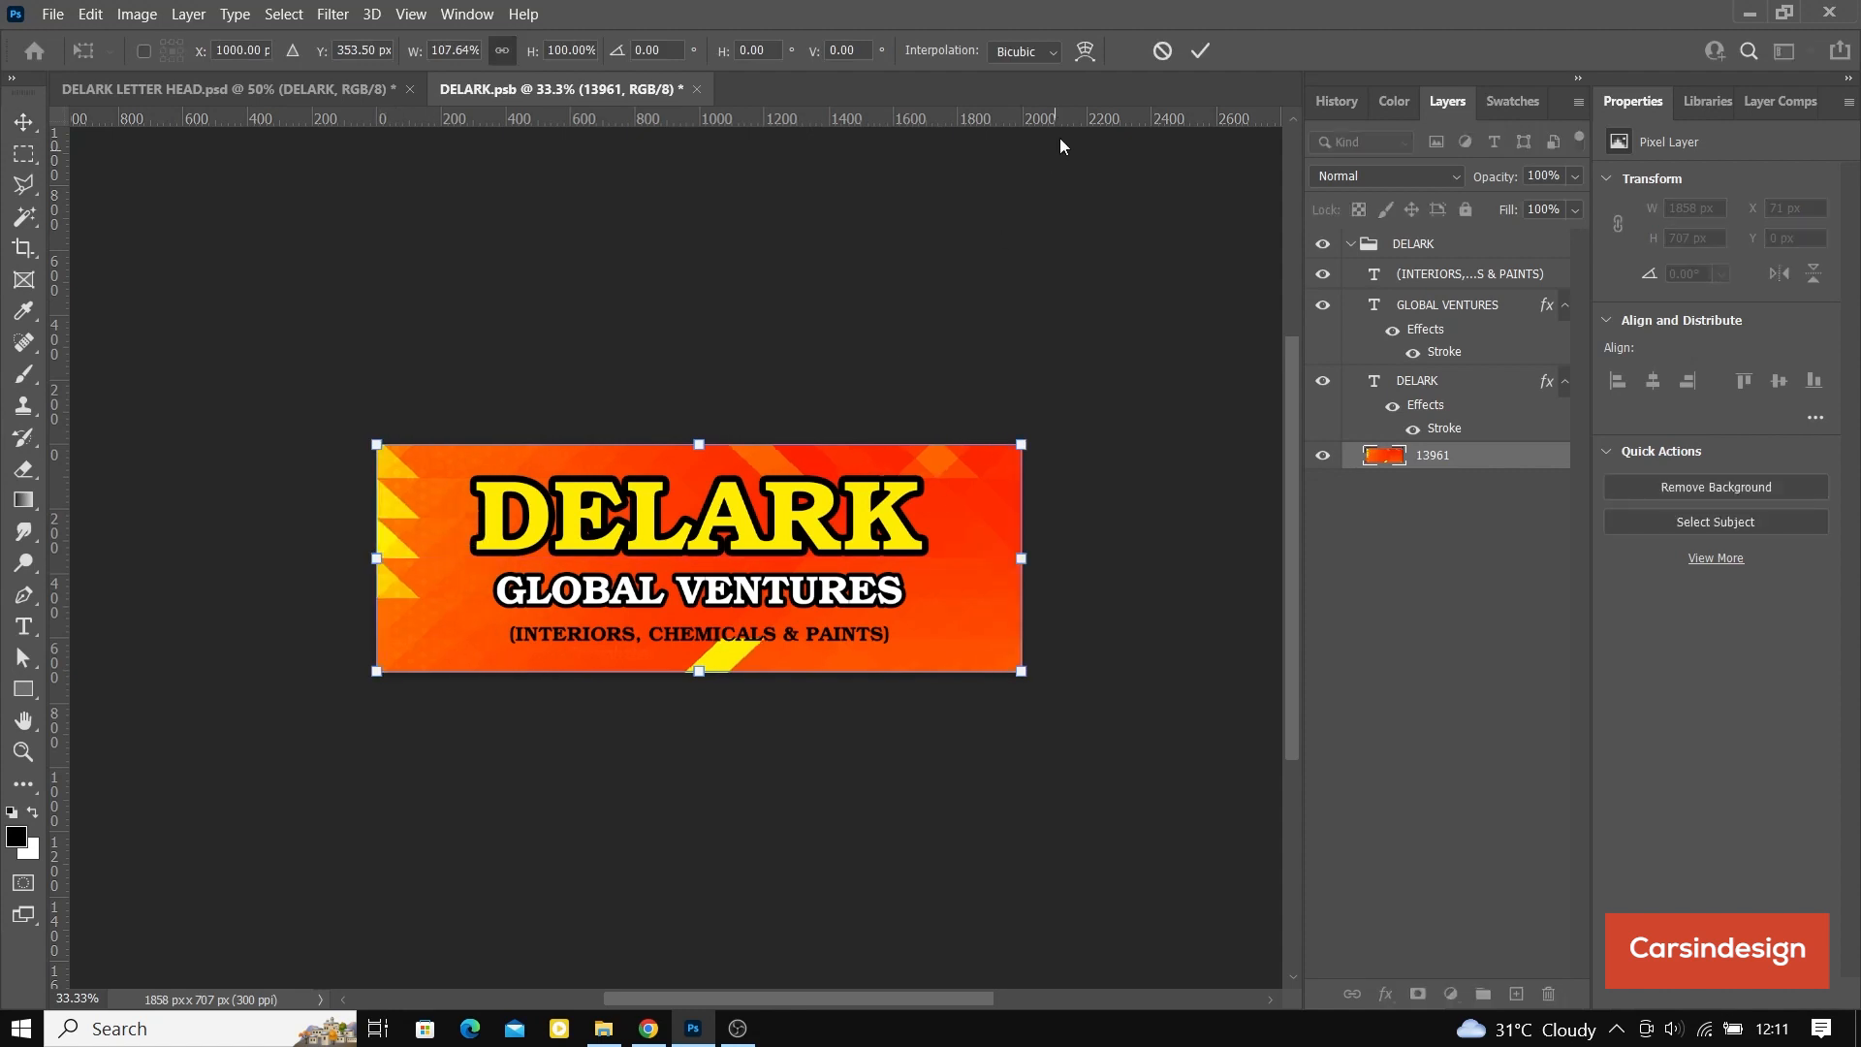
left_click(1200, 50)
key("ctrl+s")
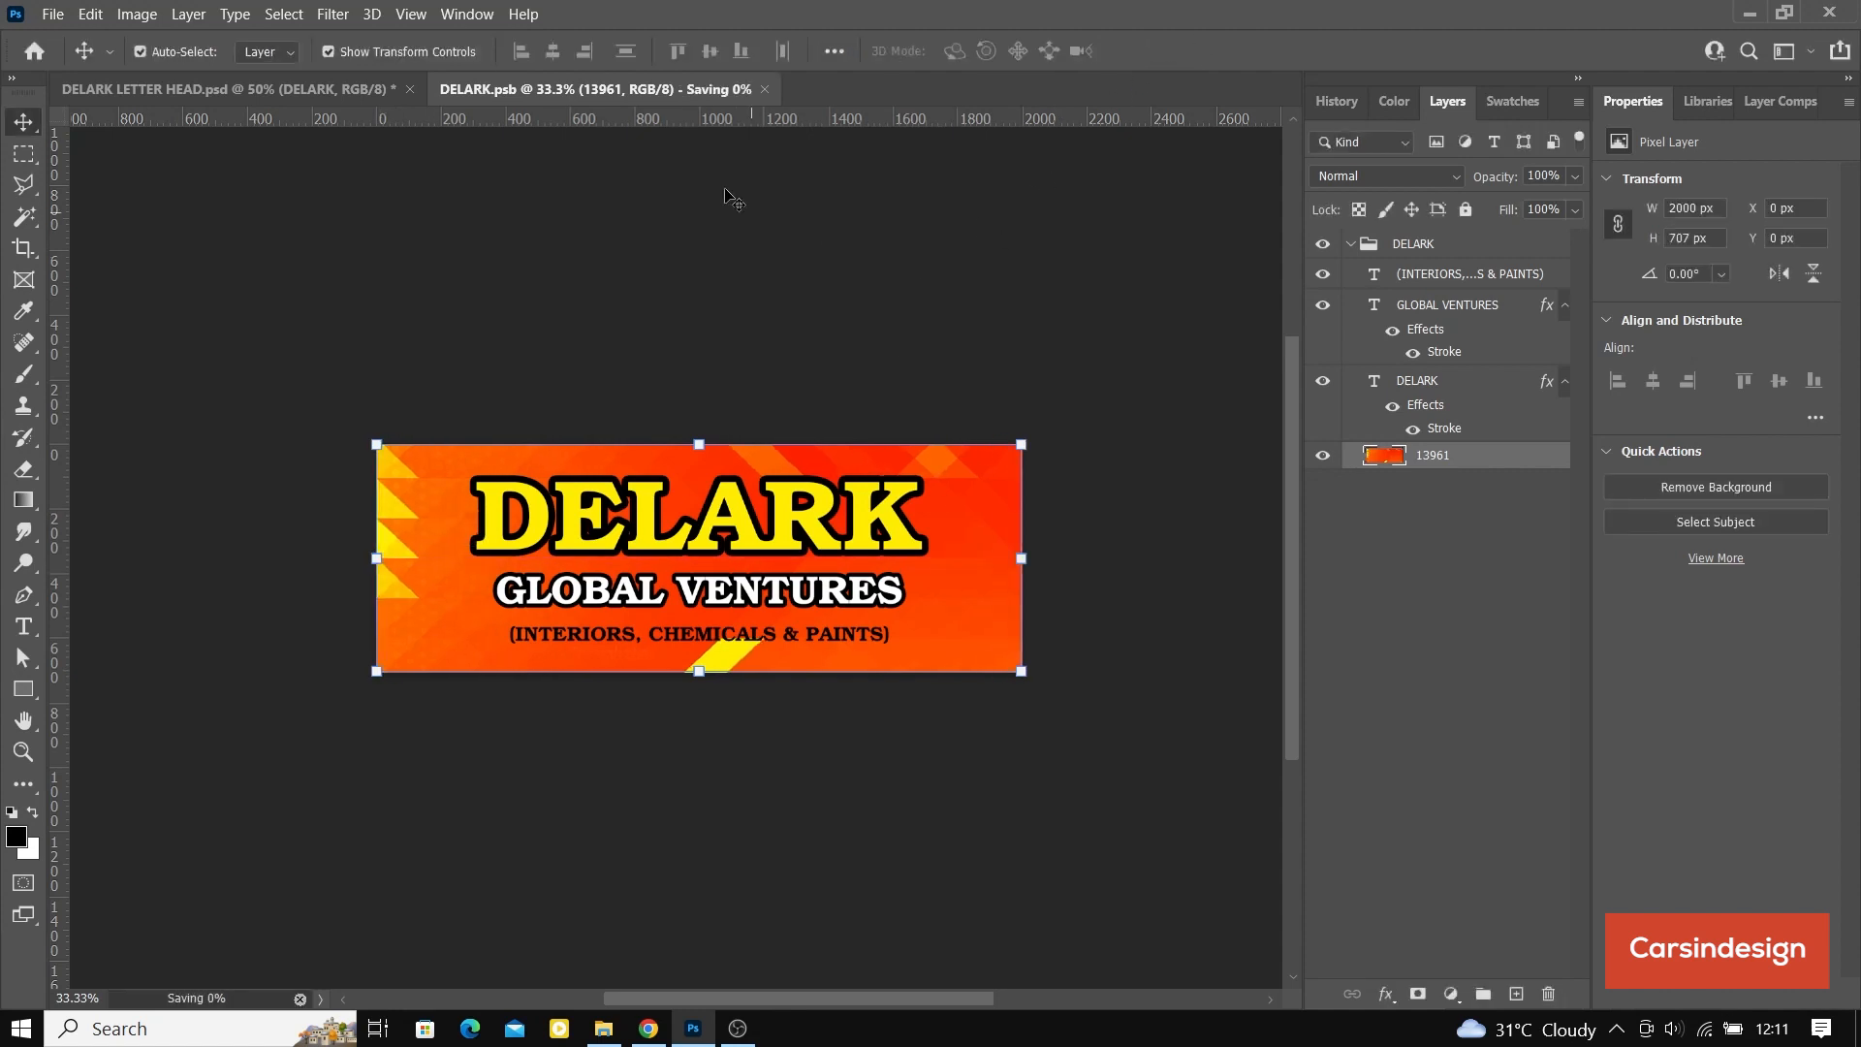
left_click(765, 89)
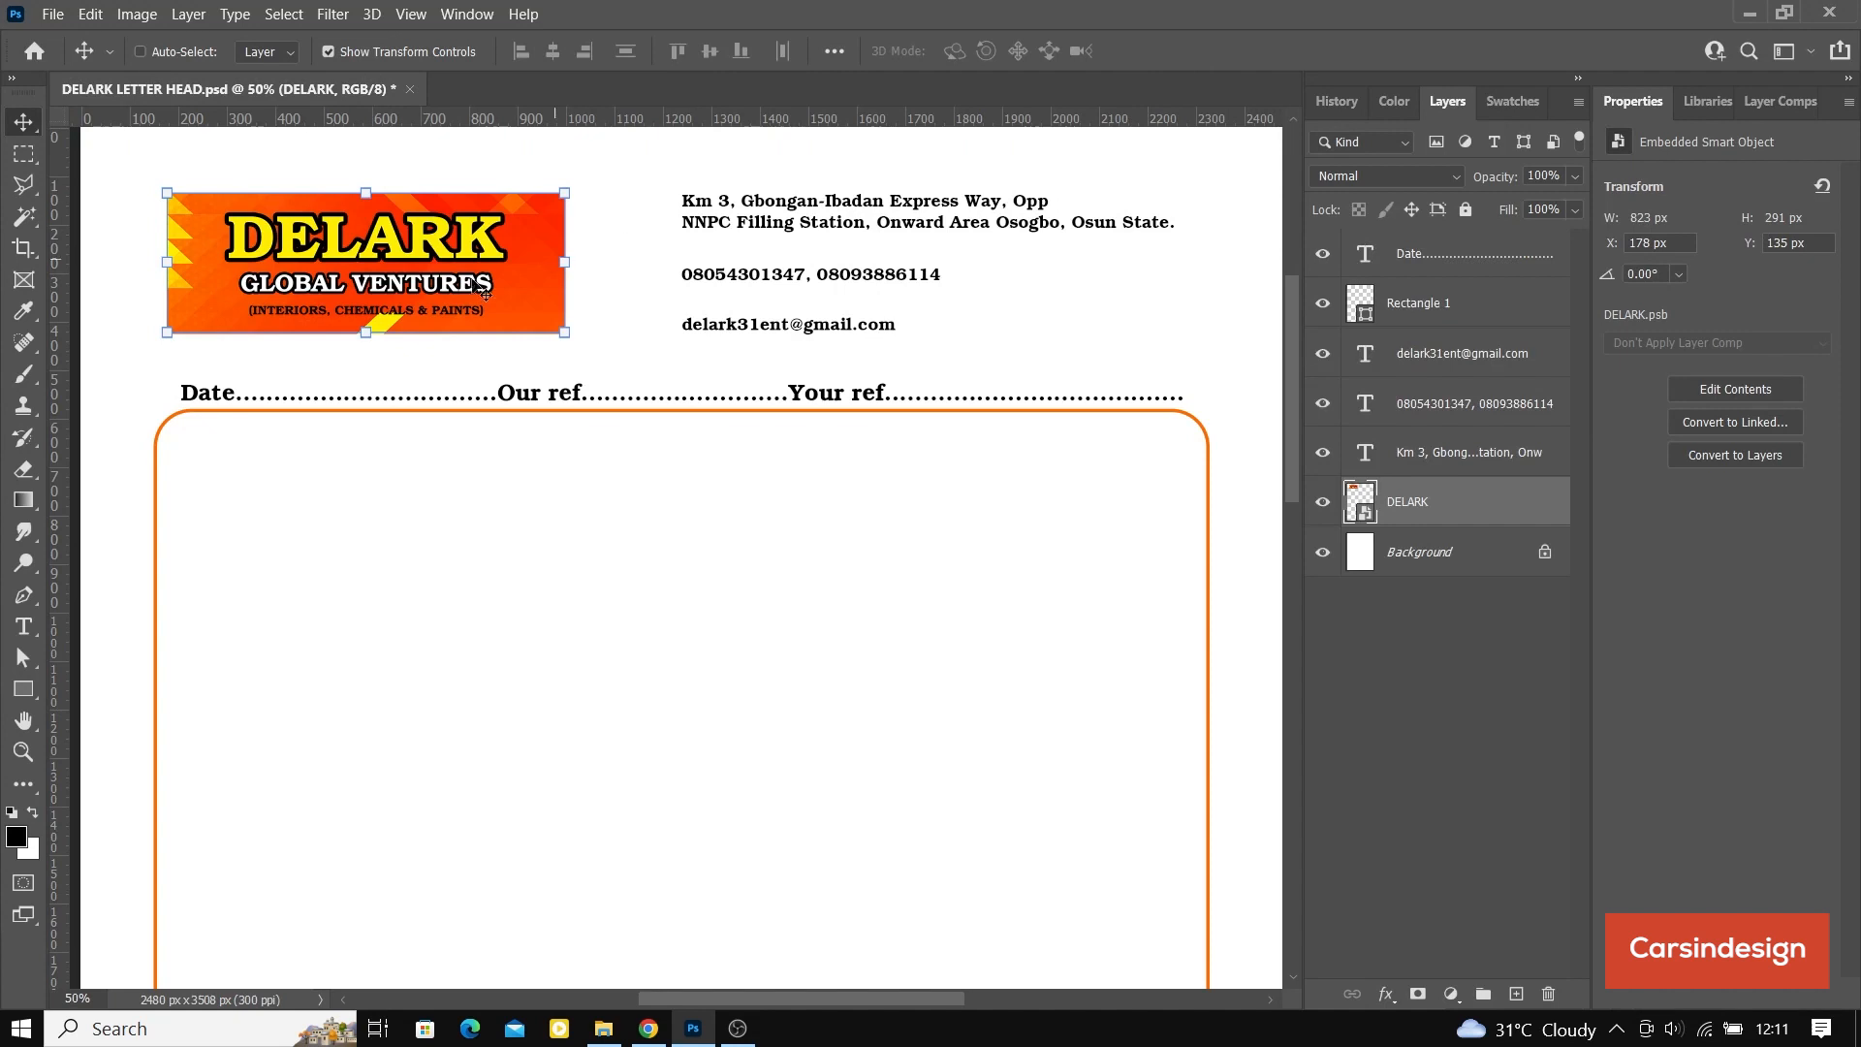
Step: Enlarge the letterhead banner to about 899 by 317 px and align its left edge with the date line at X 207, Y 130 px
left_click_drag(570, 265, 607, 262)
left_click(1199, 53)
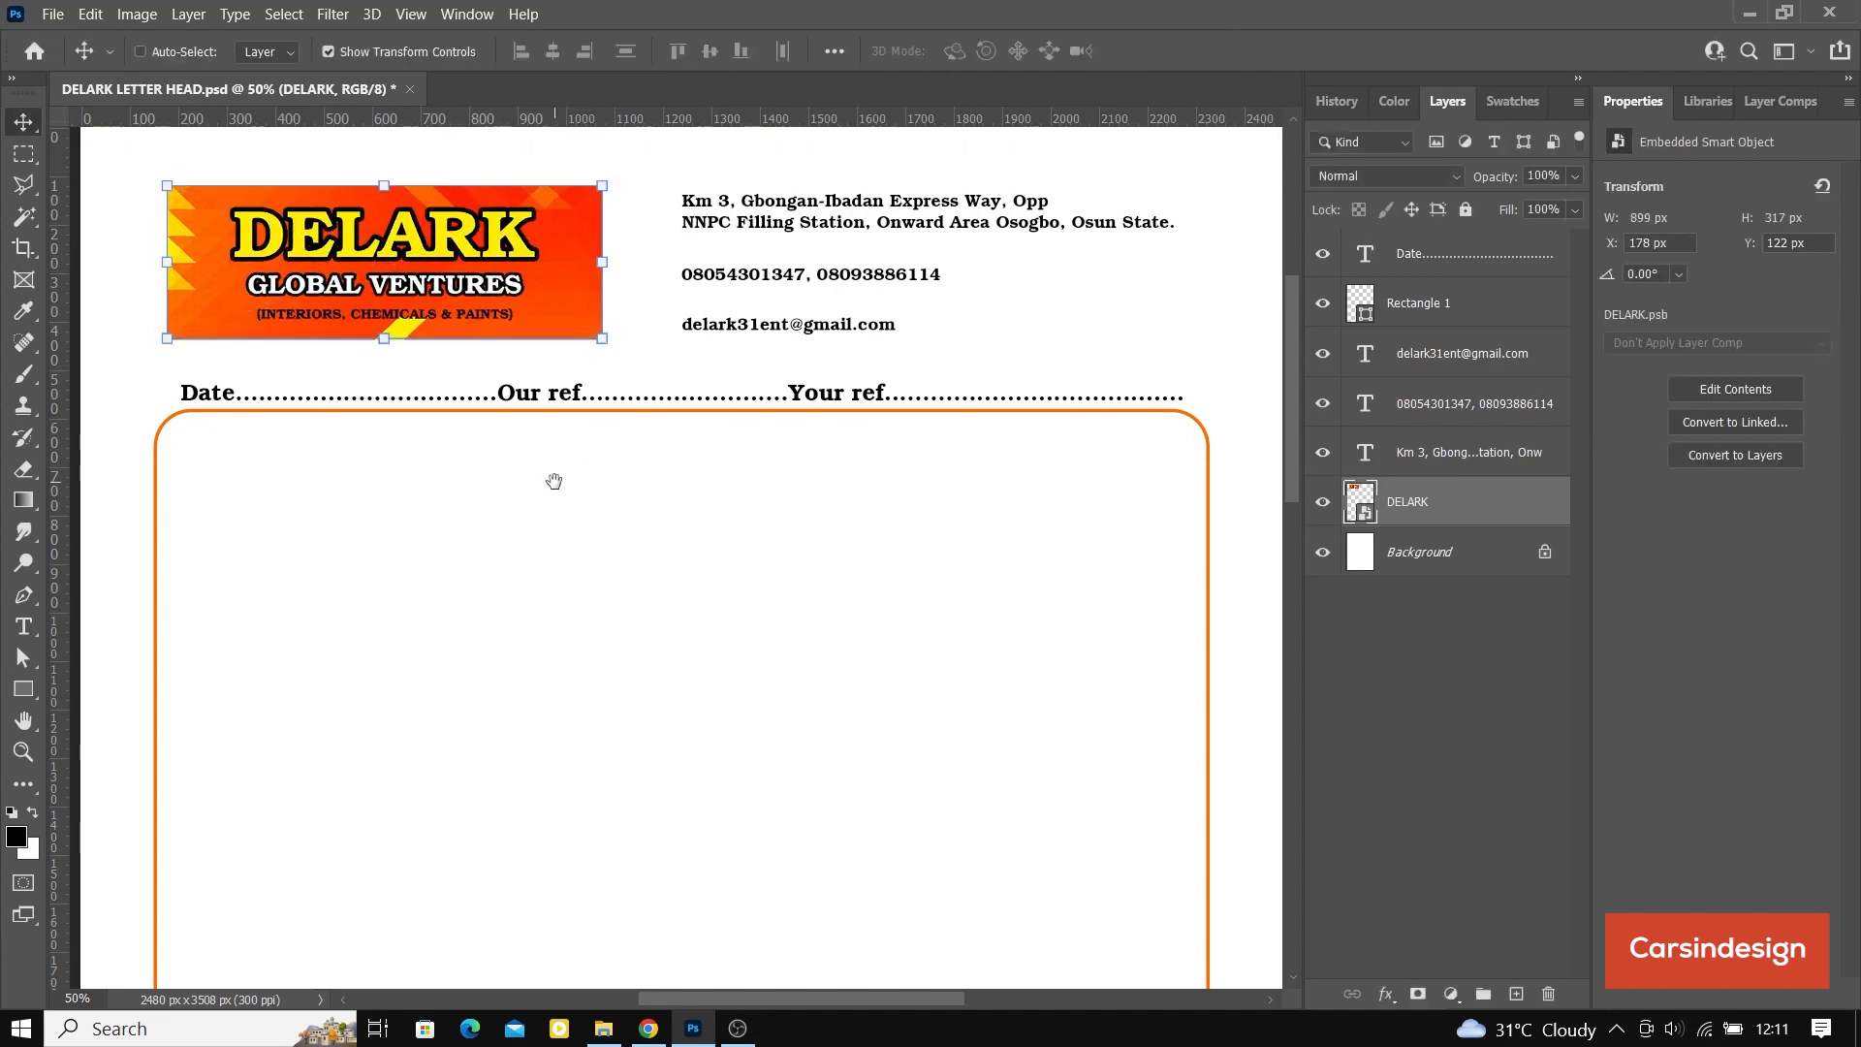
left_click_drag(553, 478, 706, 510)
left_click_drag(408, 299, 423, 305)
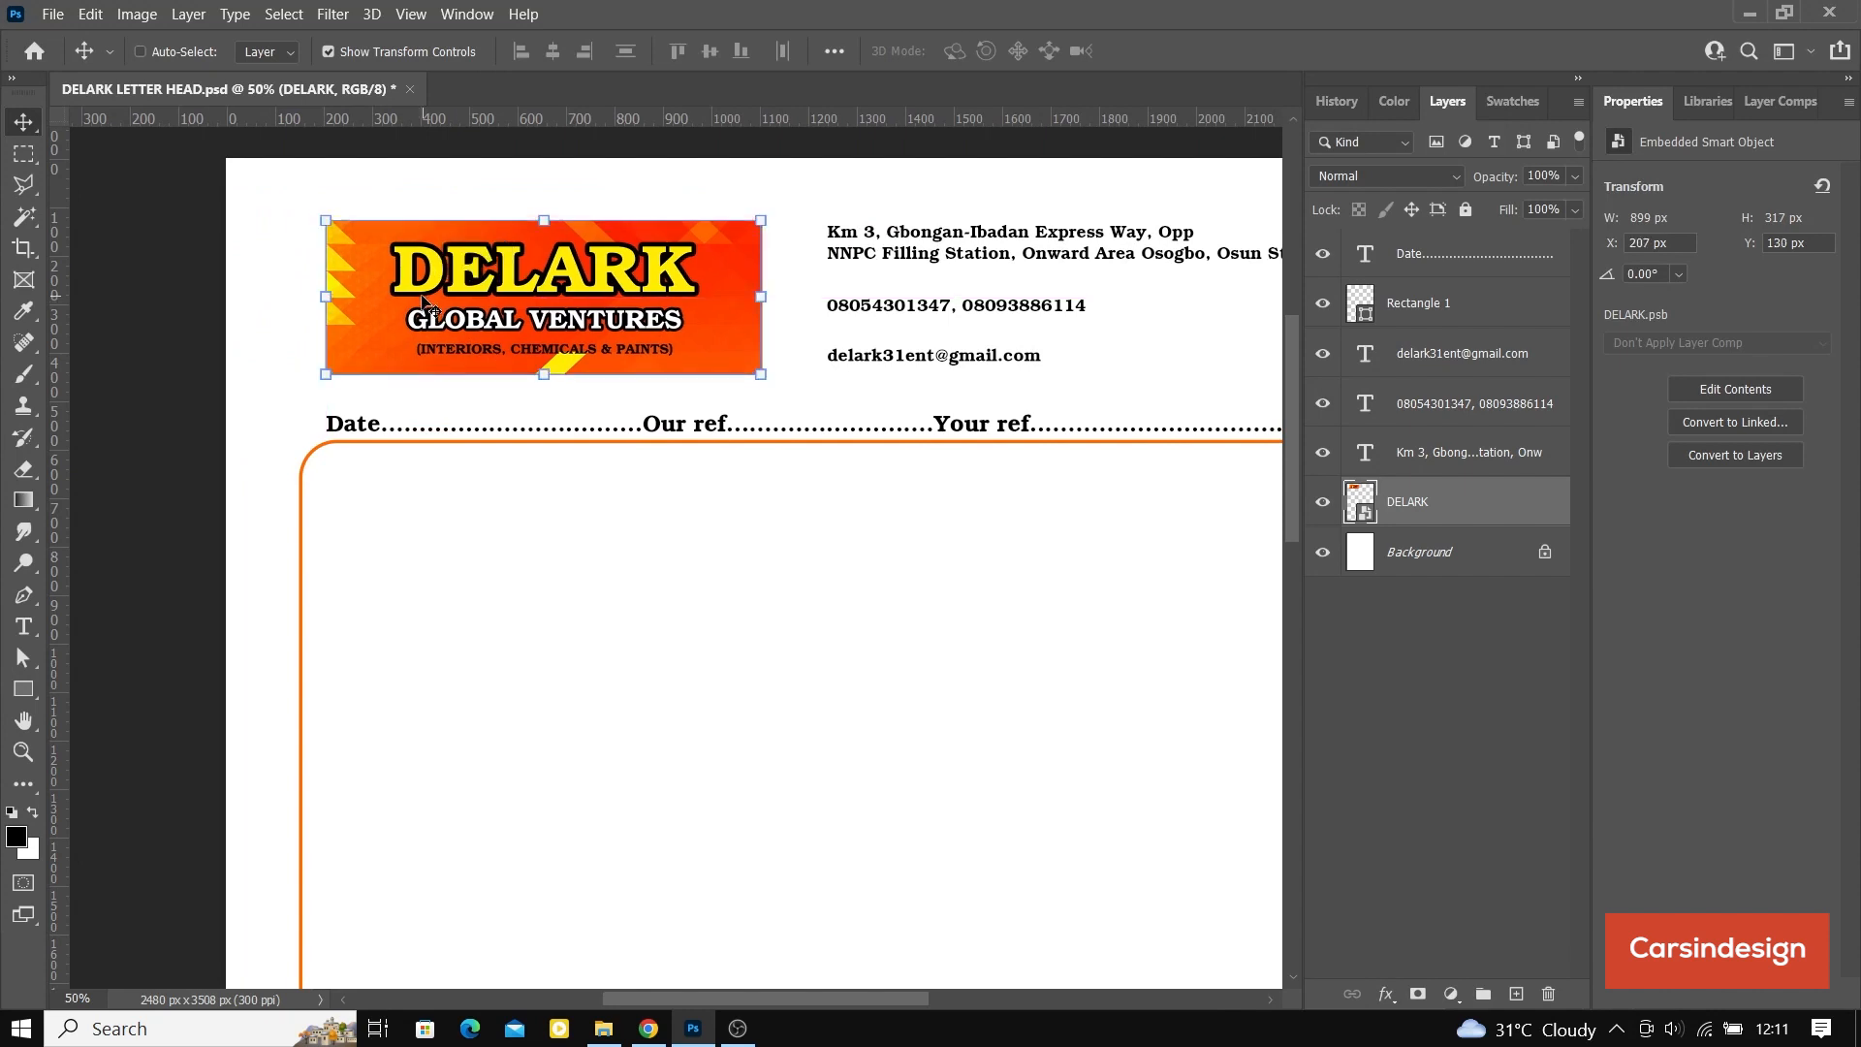
left_click(327, 52)
Step: Move the address, phone and e-mail lines together to the right, to about X 1336 px
left_click_drag(1009, 557, 757, 630)
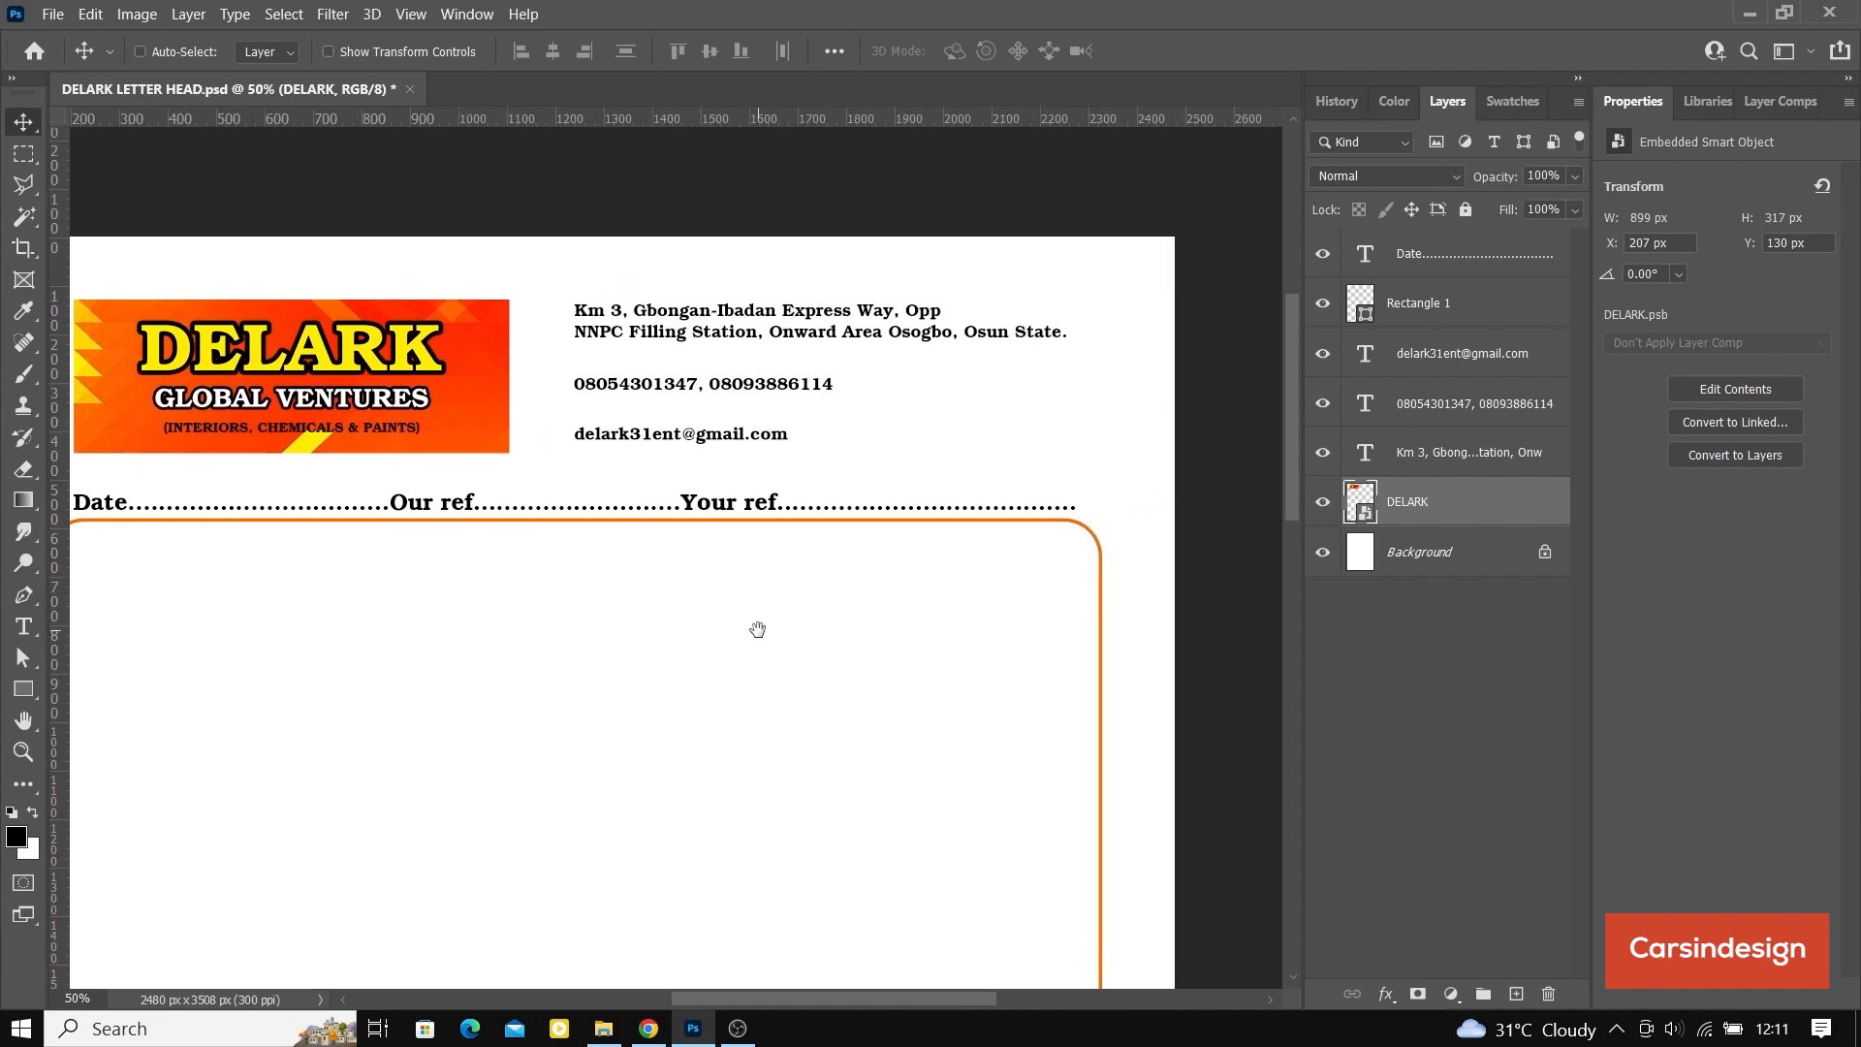
left_click(1462, 407)
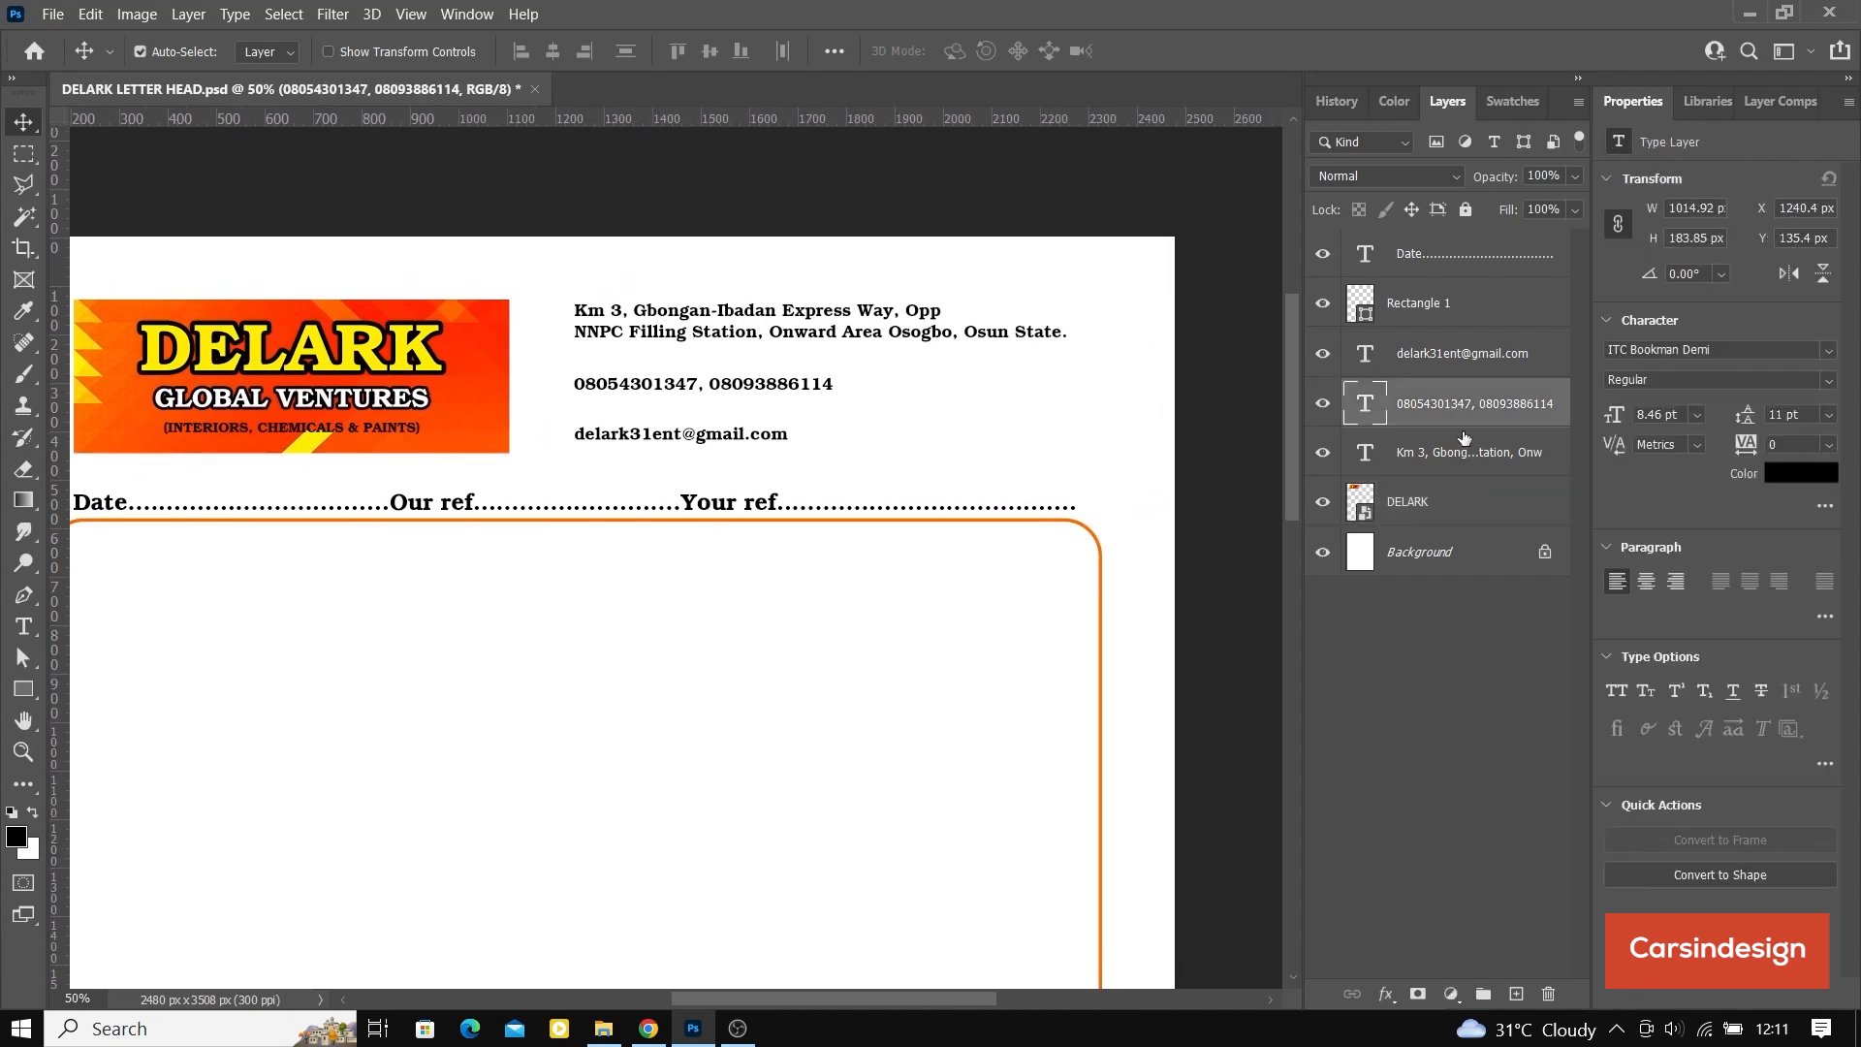
left_click(1463, 452, "ctrl")
left_click(1477, 357, "ctrl")
left_click_drag(842, 370, 888, 366)
Step: Insert a line break before the state name in the address so it spans three lines
double_click(1365, 453)
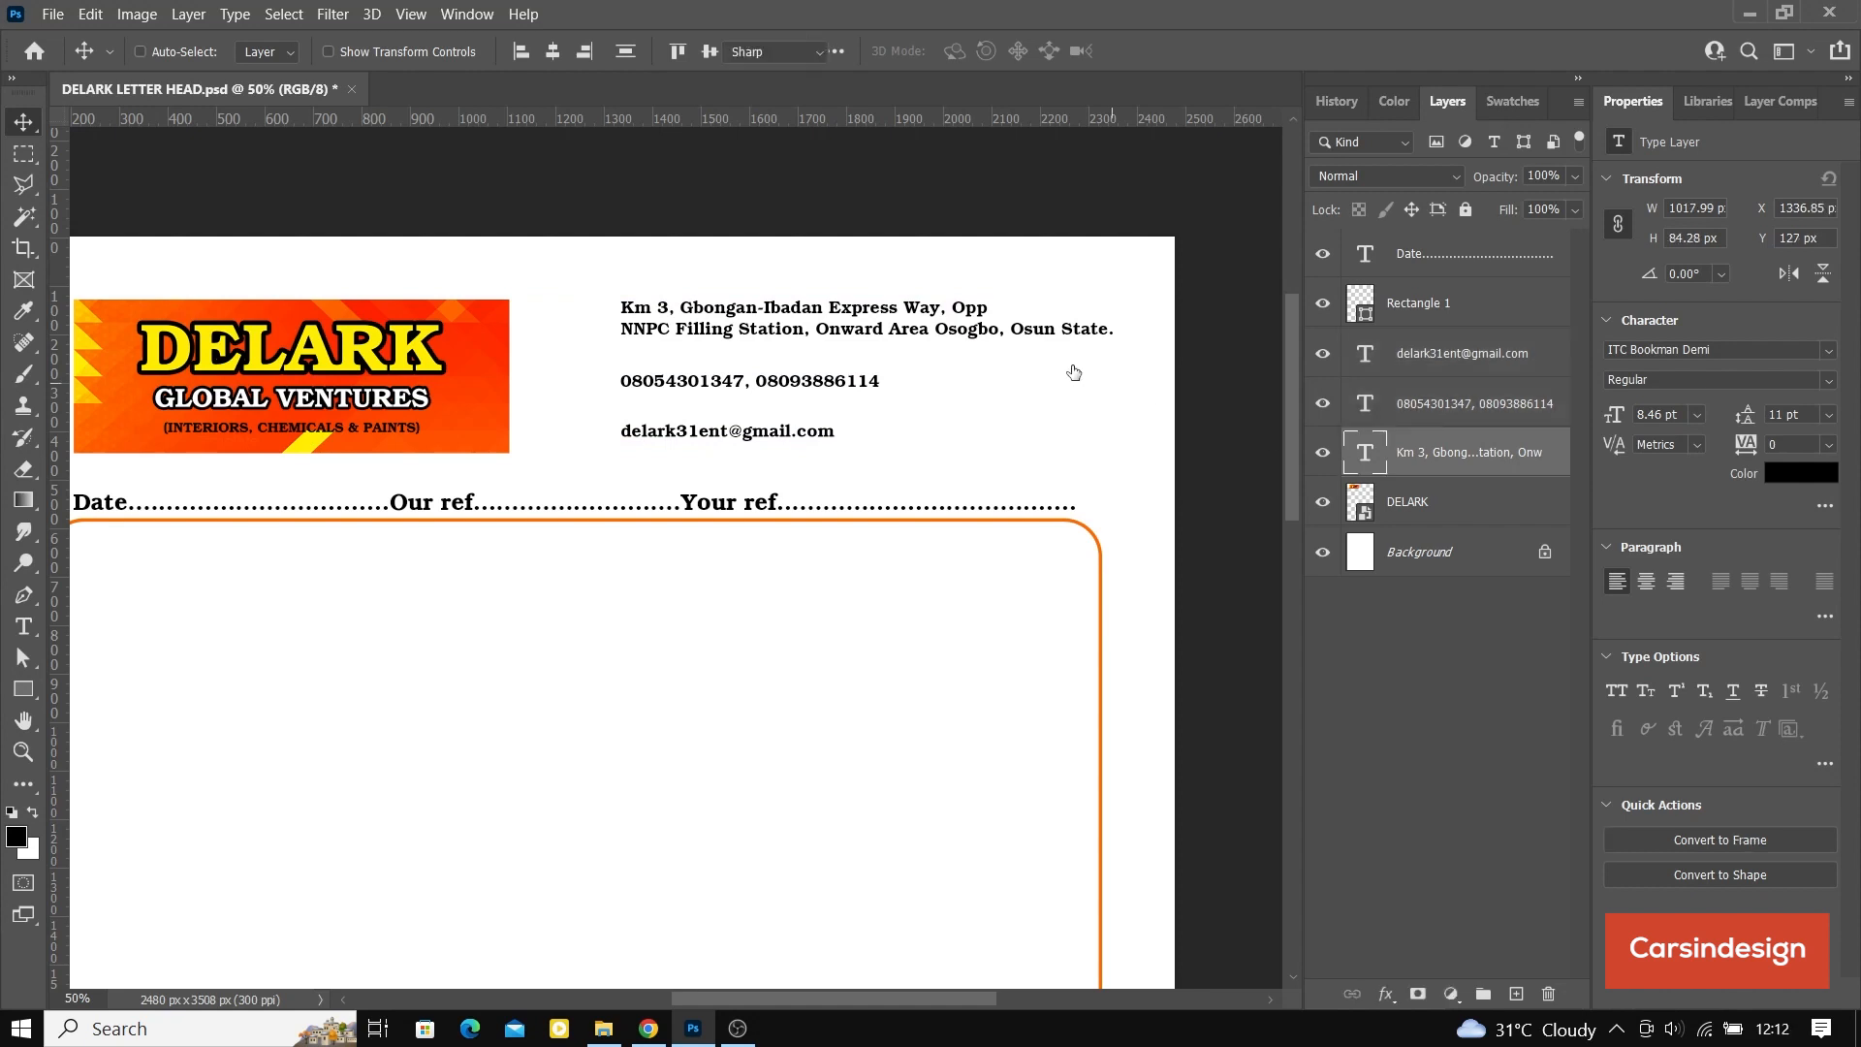
left_click(1010, 329)
key("BackSpace")
key("Return")
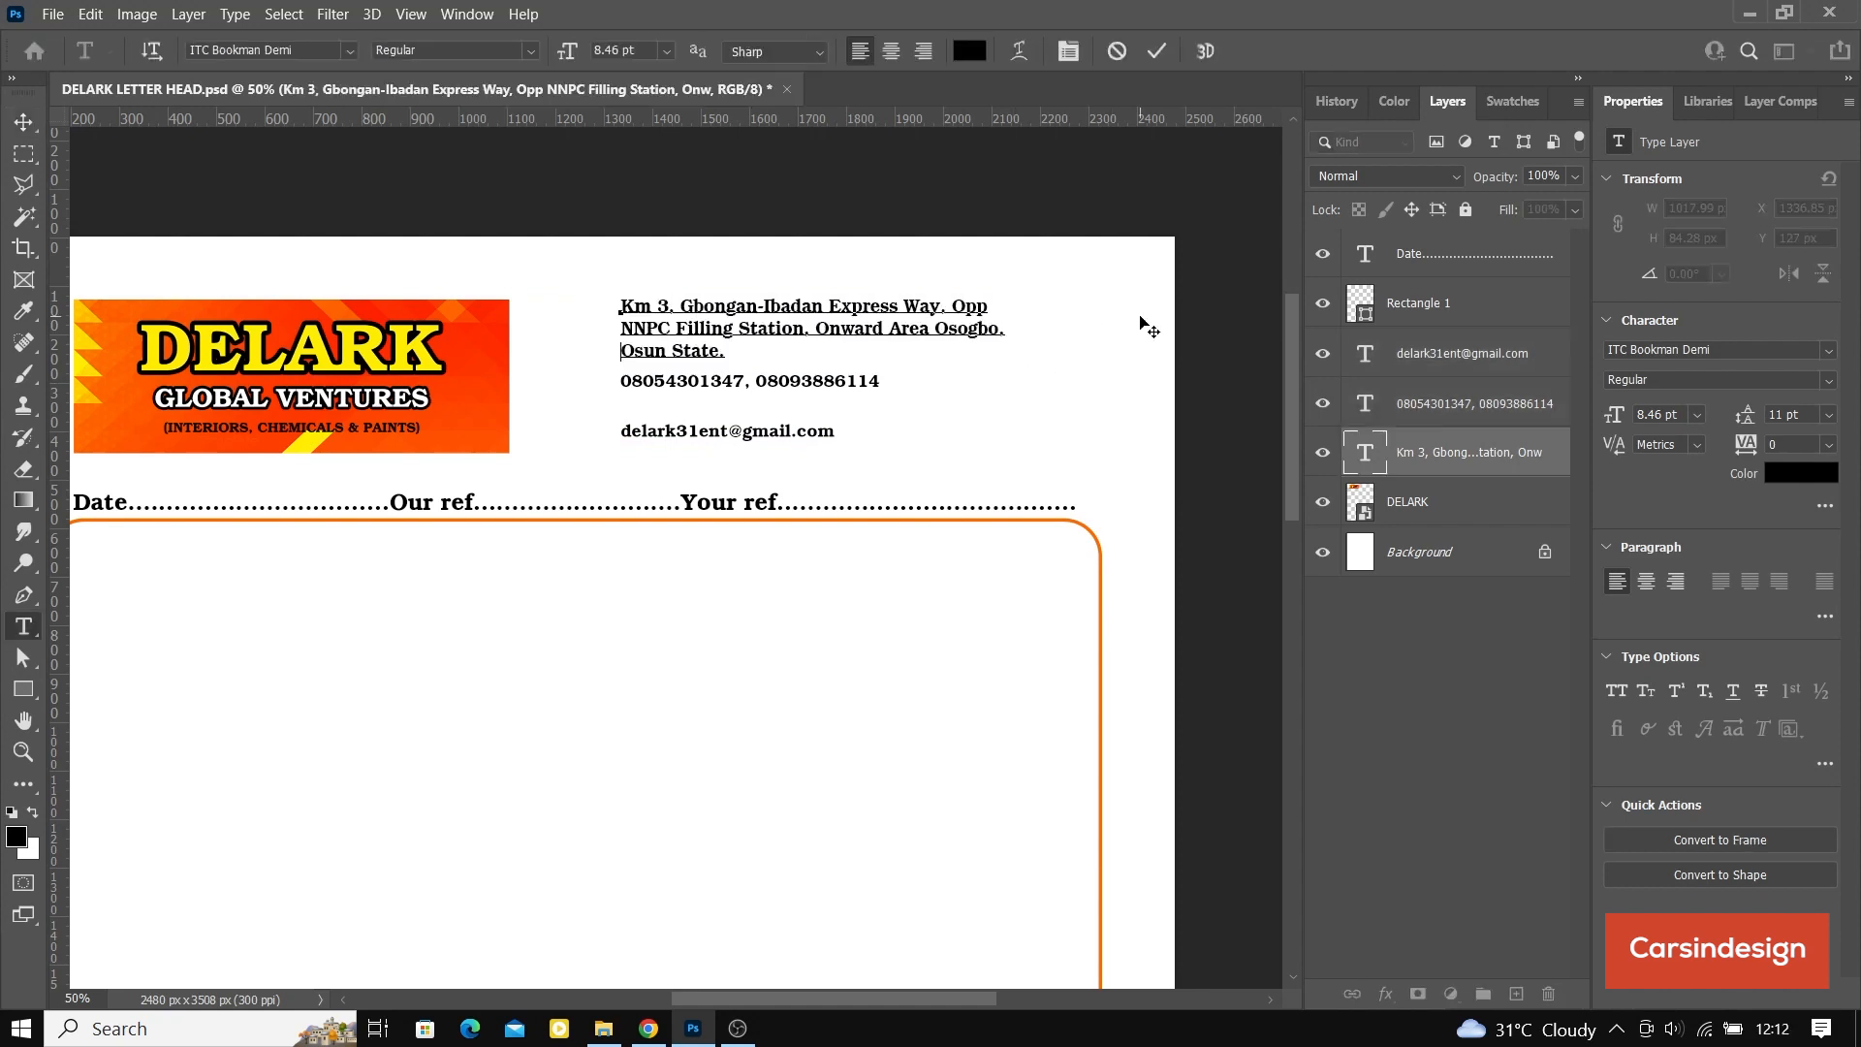
left_click(1166, 49)
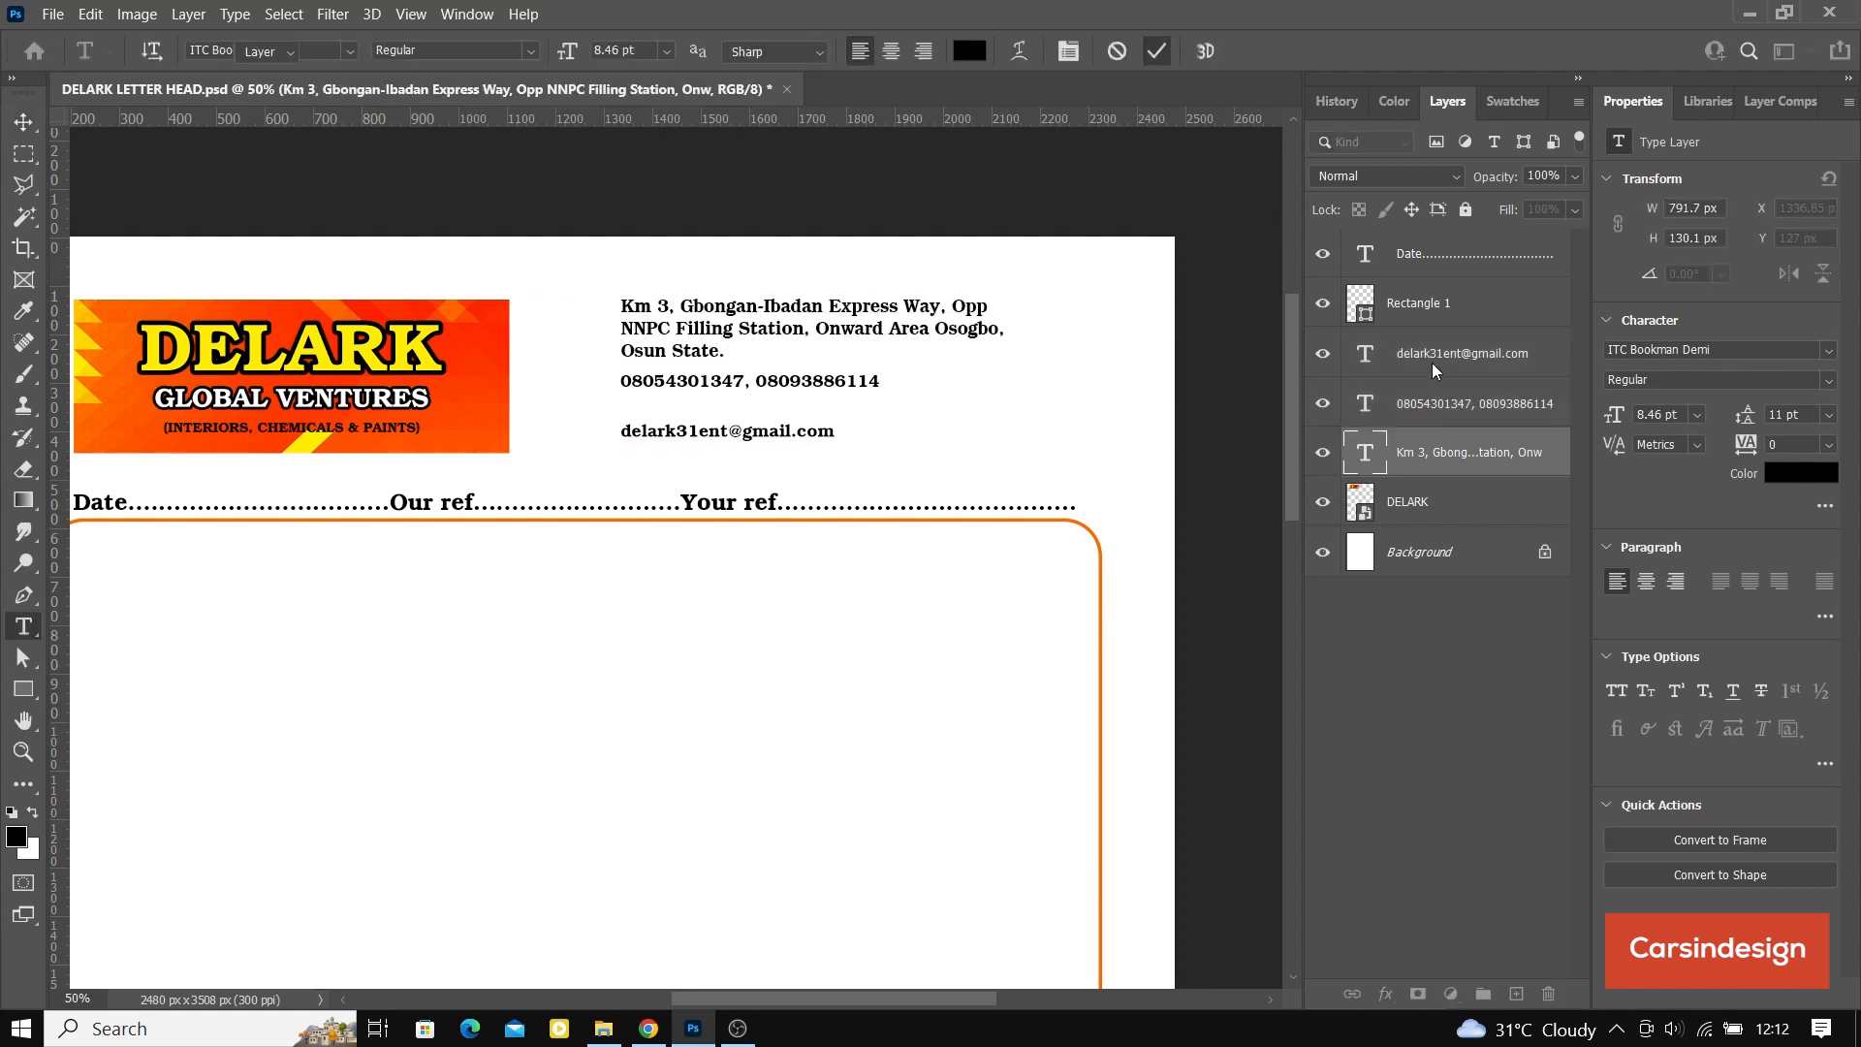
Step: Distribute the three contact text layers with equal vertical spacing, move them down to about Y 143 px and save the document
key("v")
left_click(1433, 360, "shift")
left_click(625, 54)
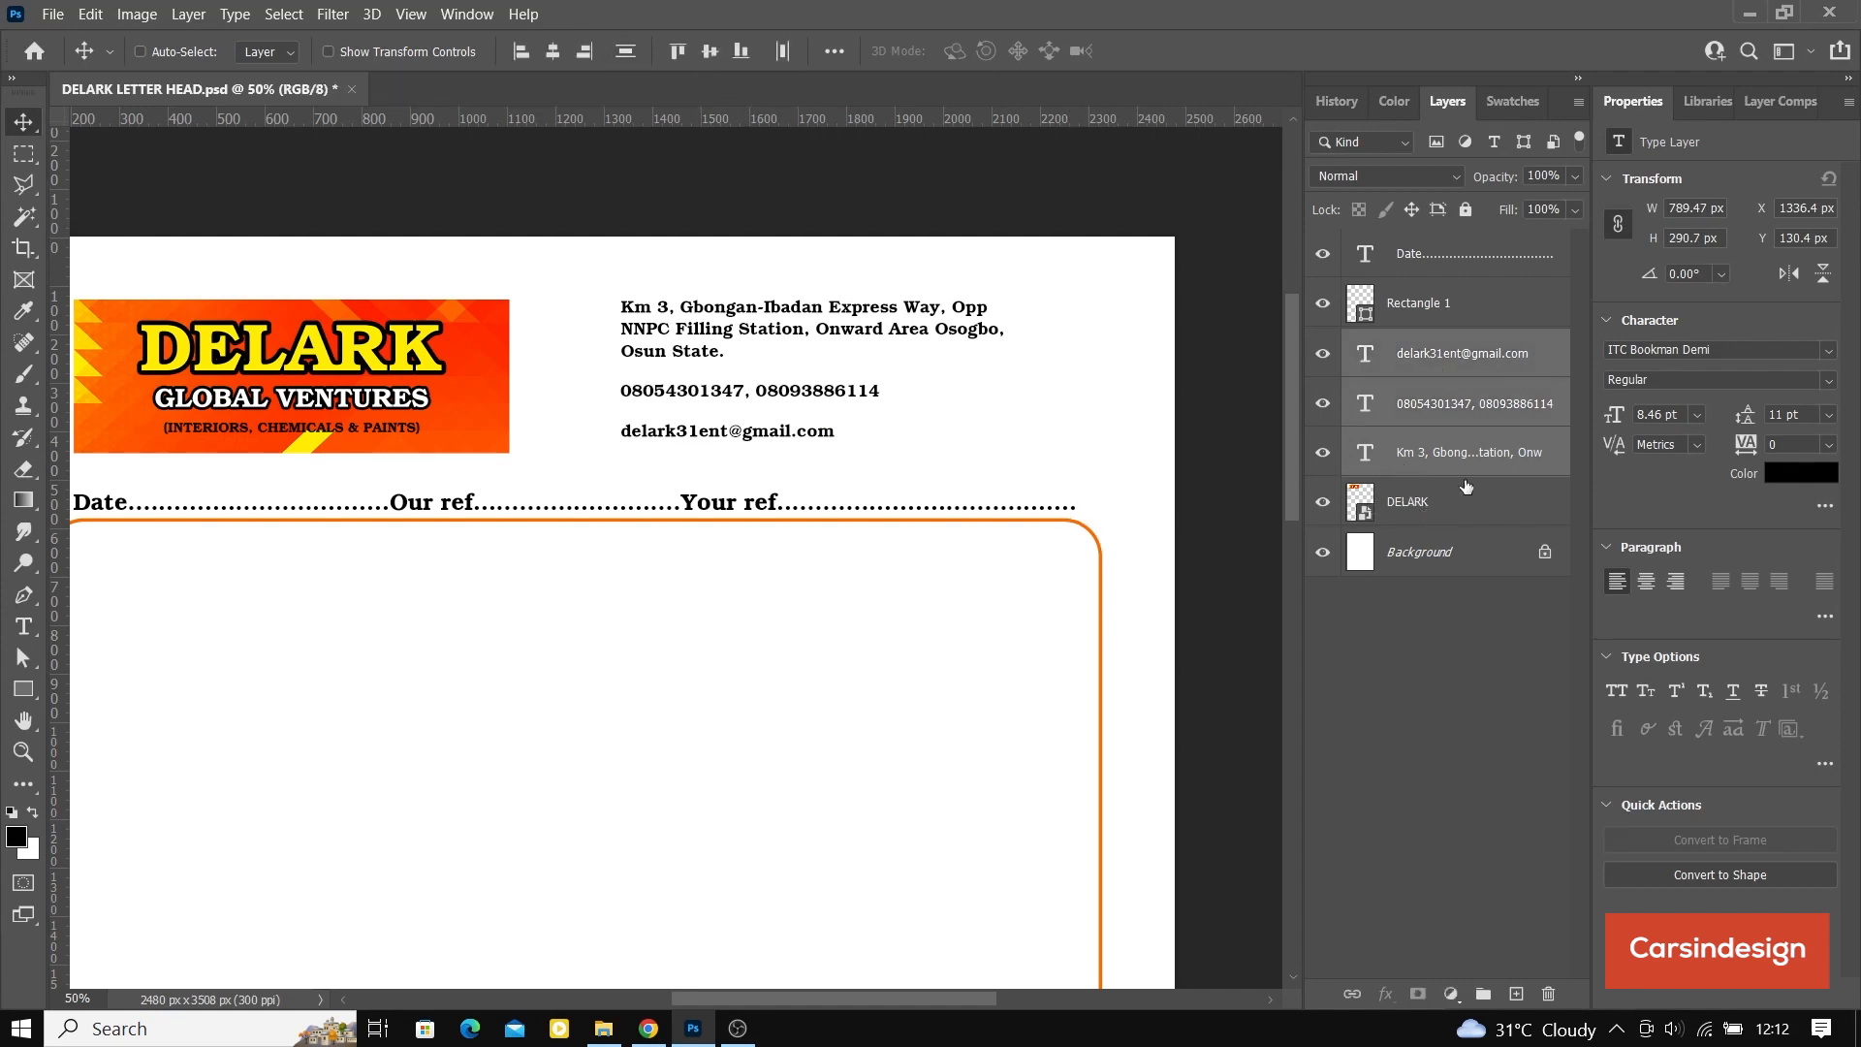
left_click_drag(824, 367, 823, 374)
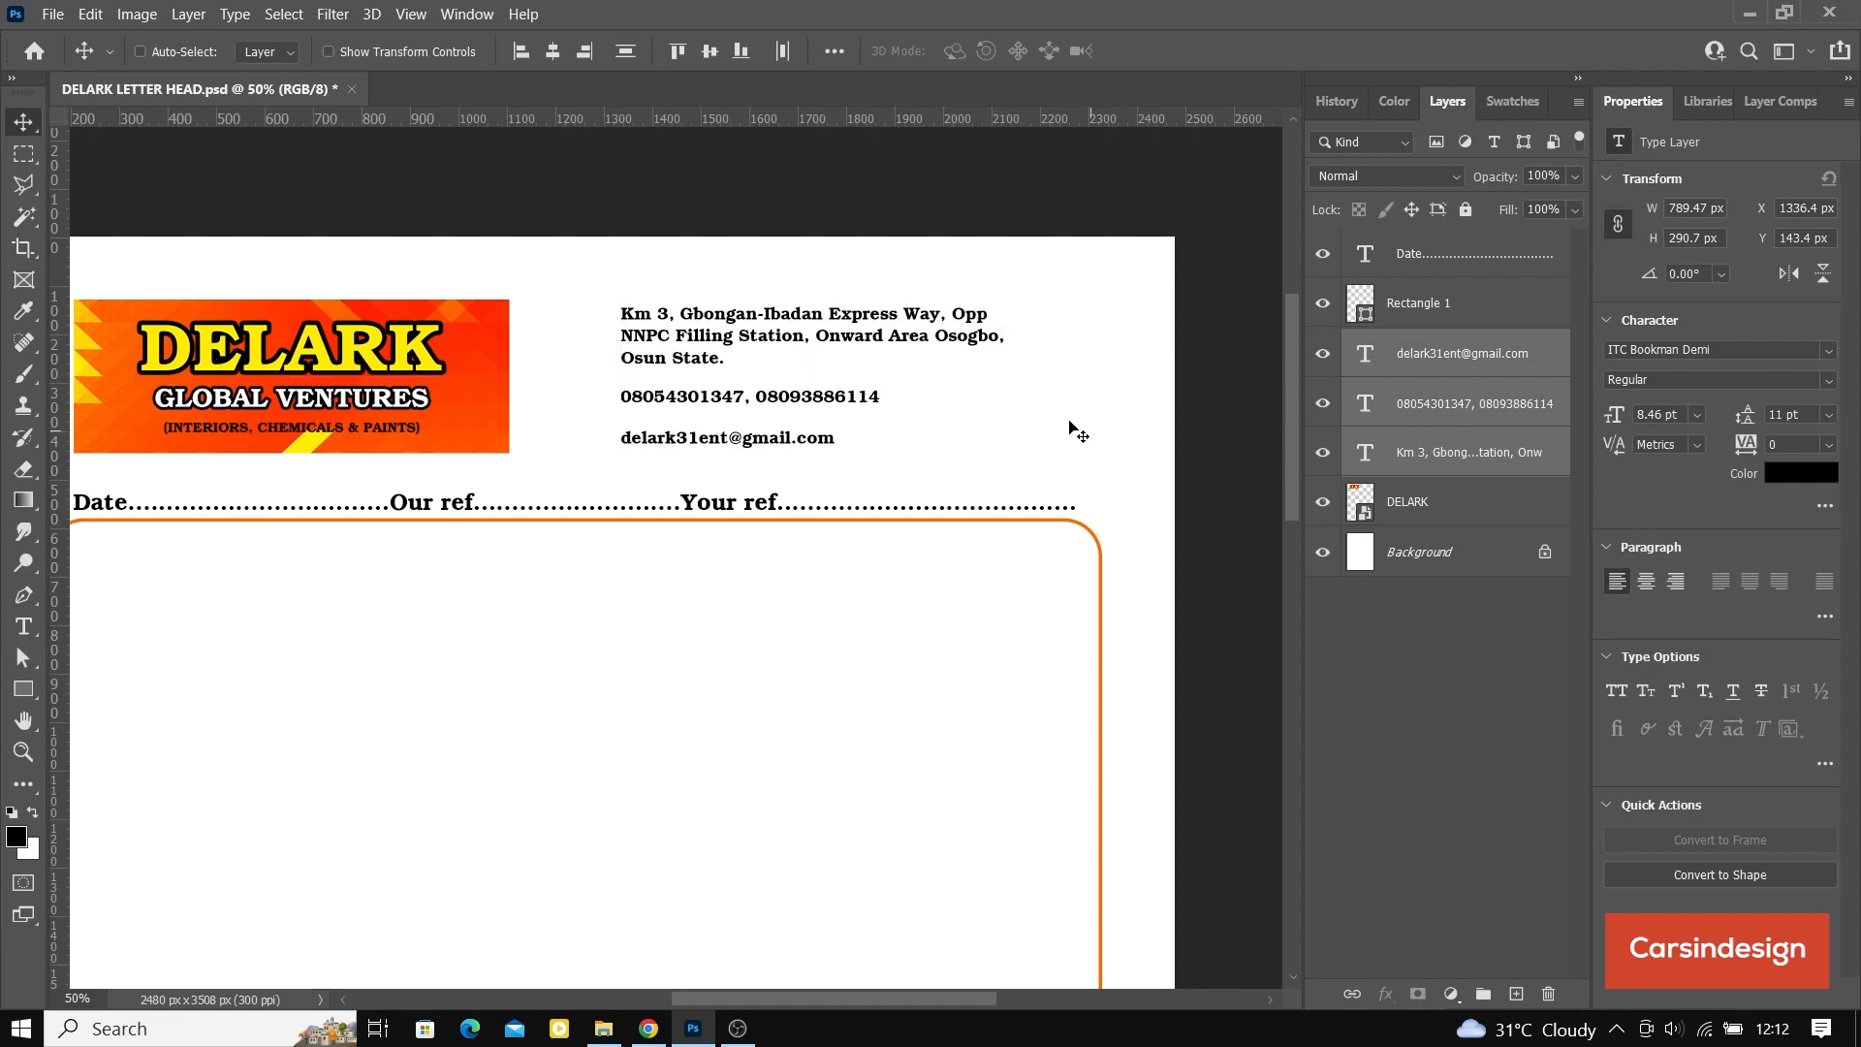
key("ctrl")
key("ctrl+s")
Step: Switch to File Explorer and place gmail.png, location.png and viber.png together into the Photoshop letterhead document
mouse_move(599, 1035)
left_click(378, 965)
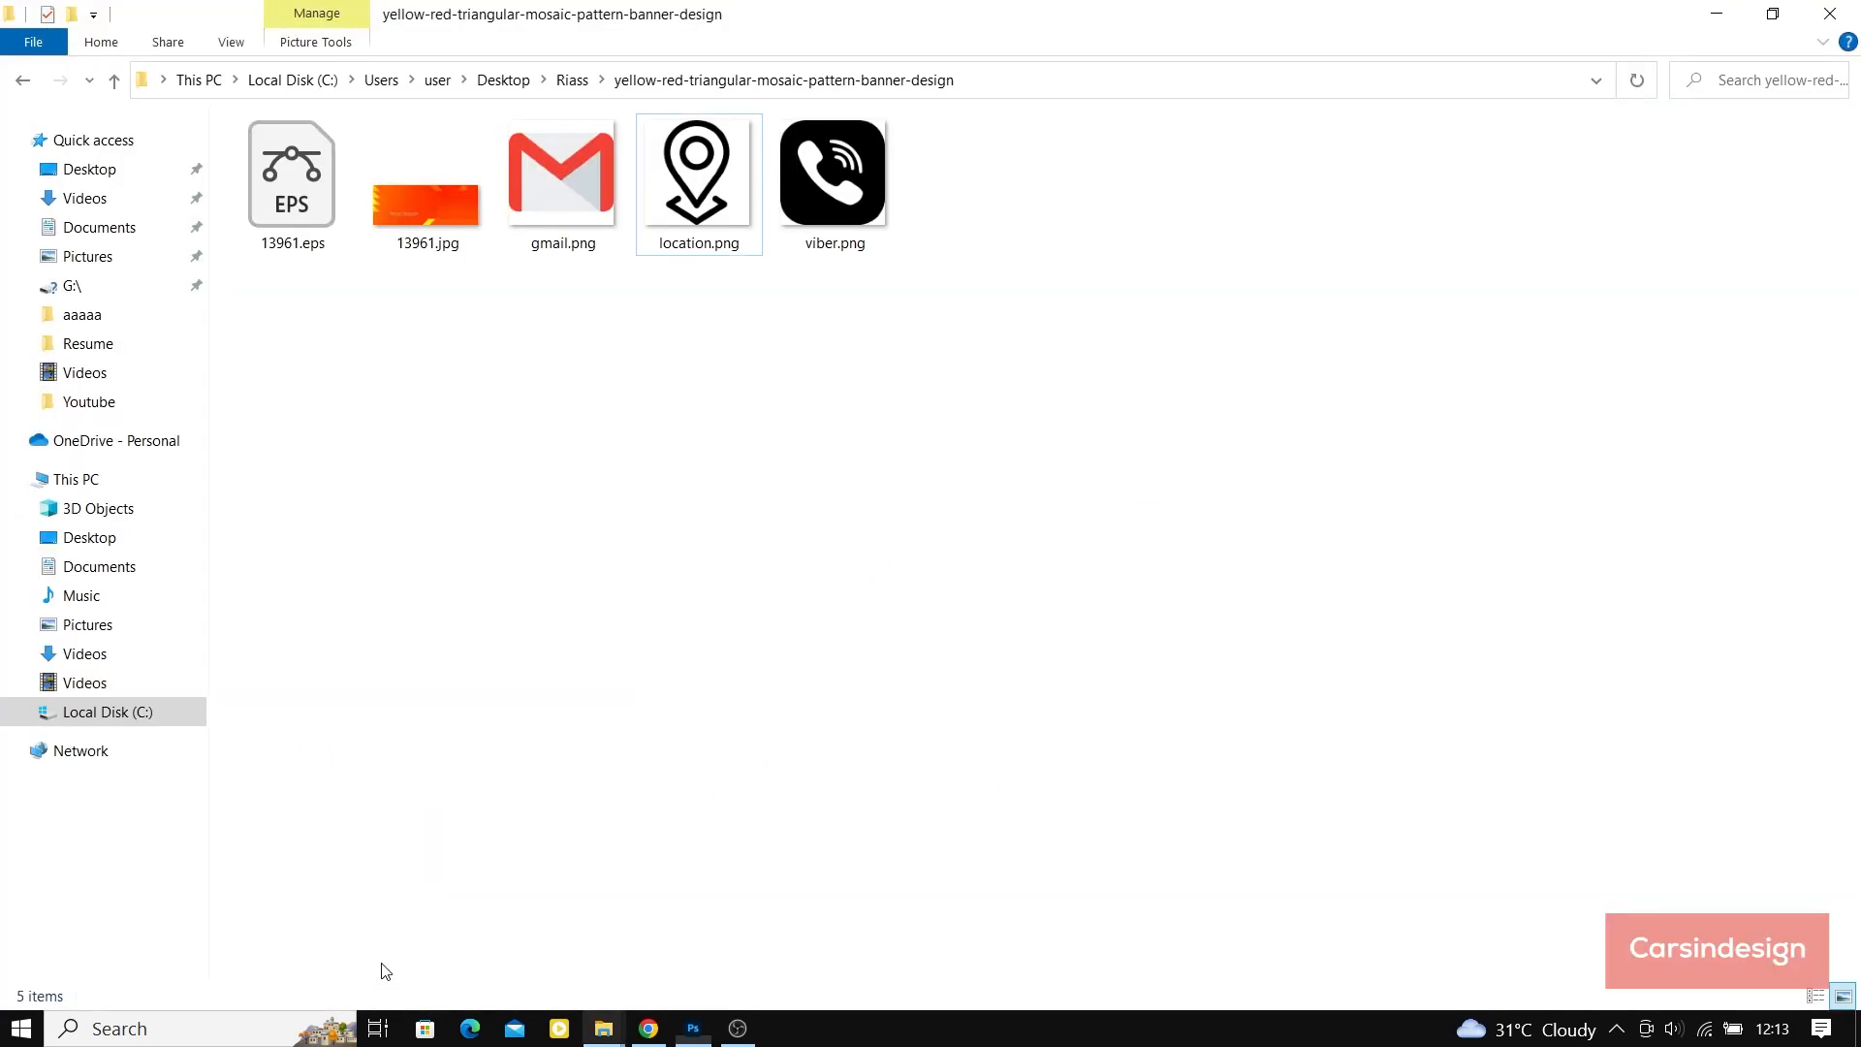
left_click(843, 199)
left_click(678, 189, "ctrl")
left_click(539, 184, "ctrl")
left_click_drag(560, 177, 696, 665)
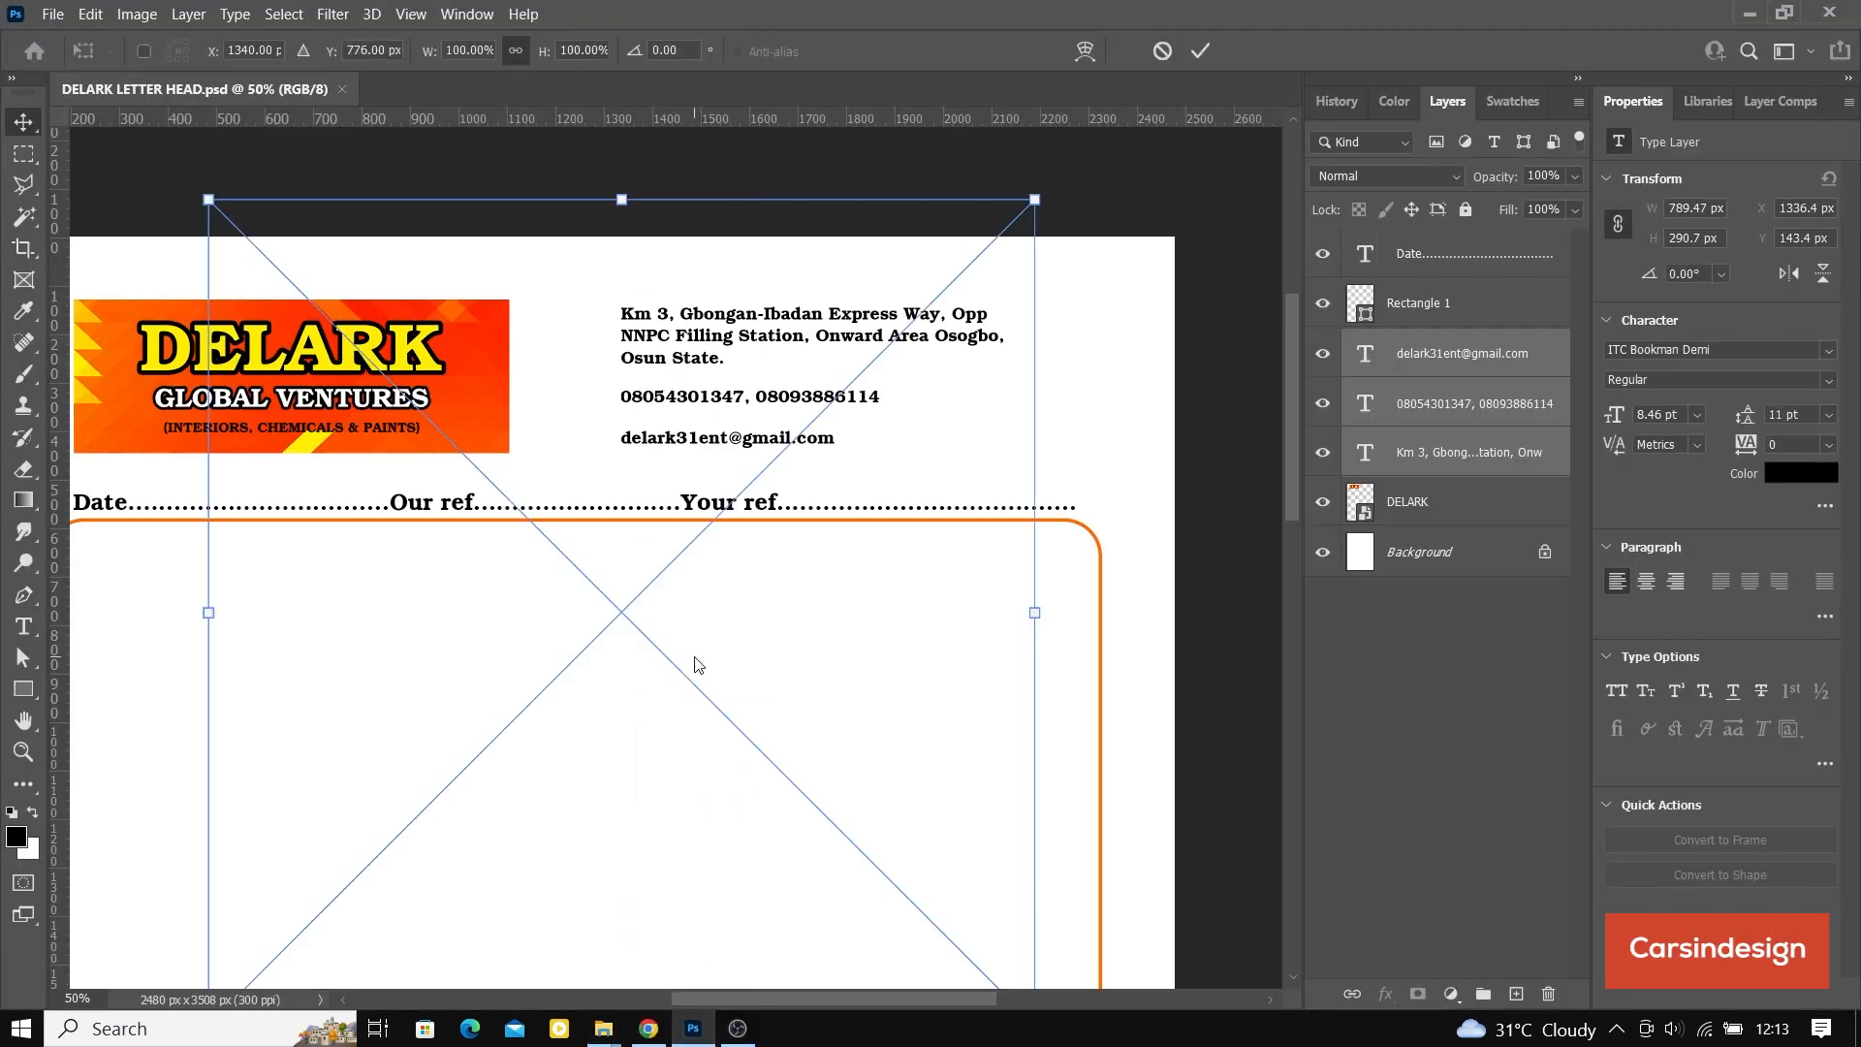
key("Return")
key("Return")
key("Return")
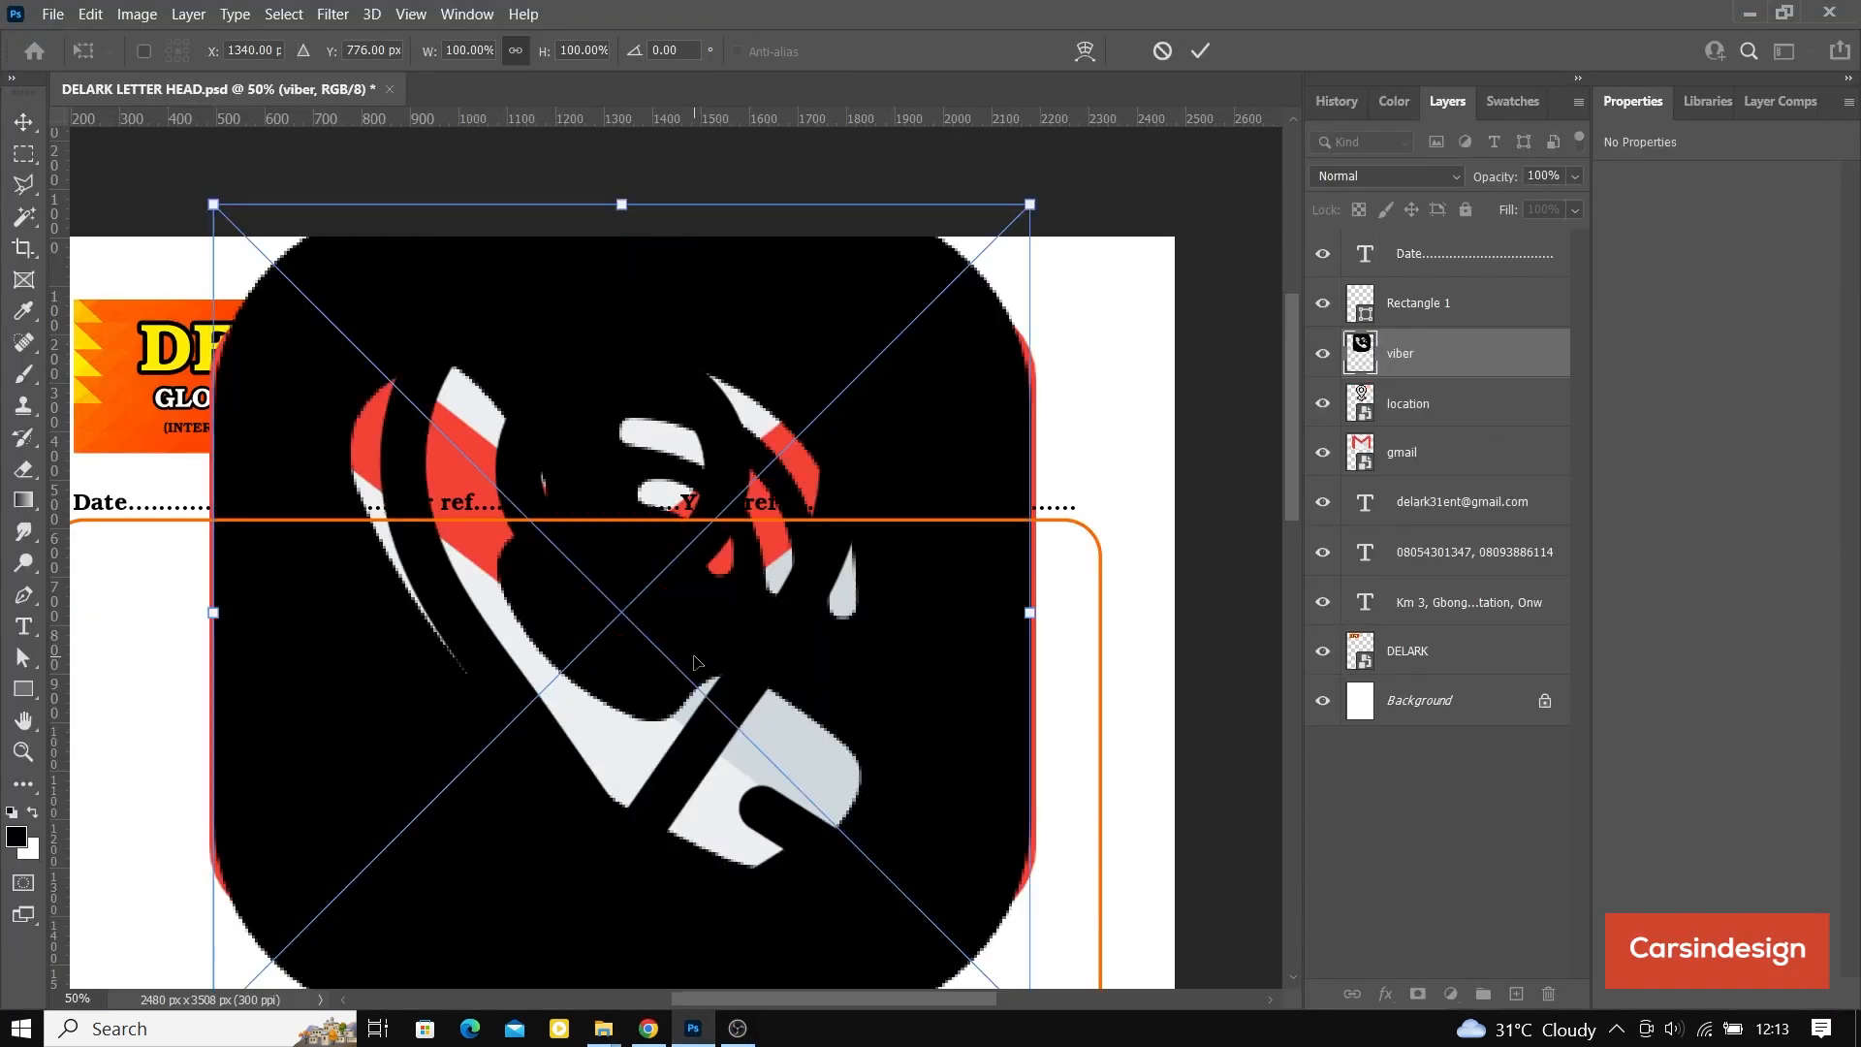
Step: Scale the gmail, location and viber icons together down to about 57 px wide and move them beside the address's first line
left_click(1437, 451, "shift")
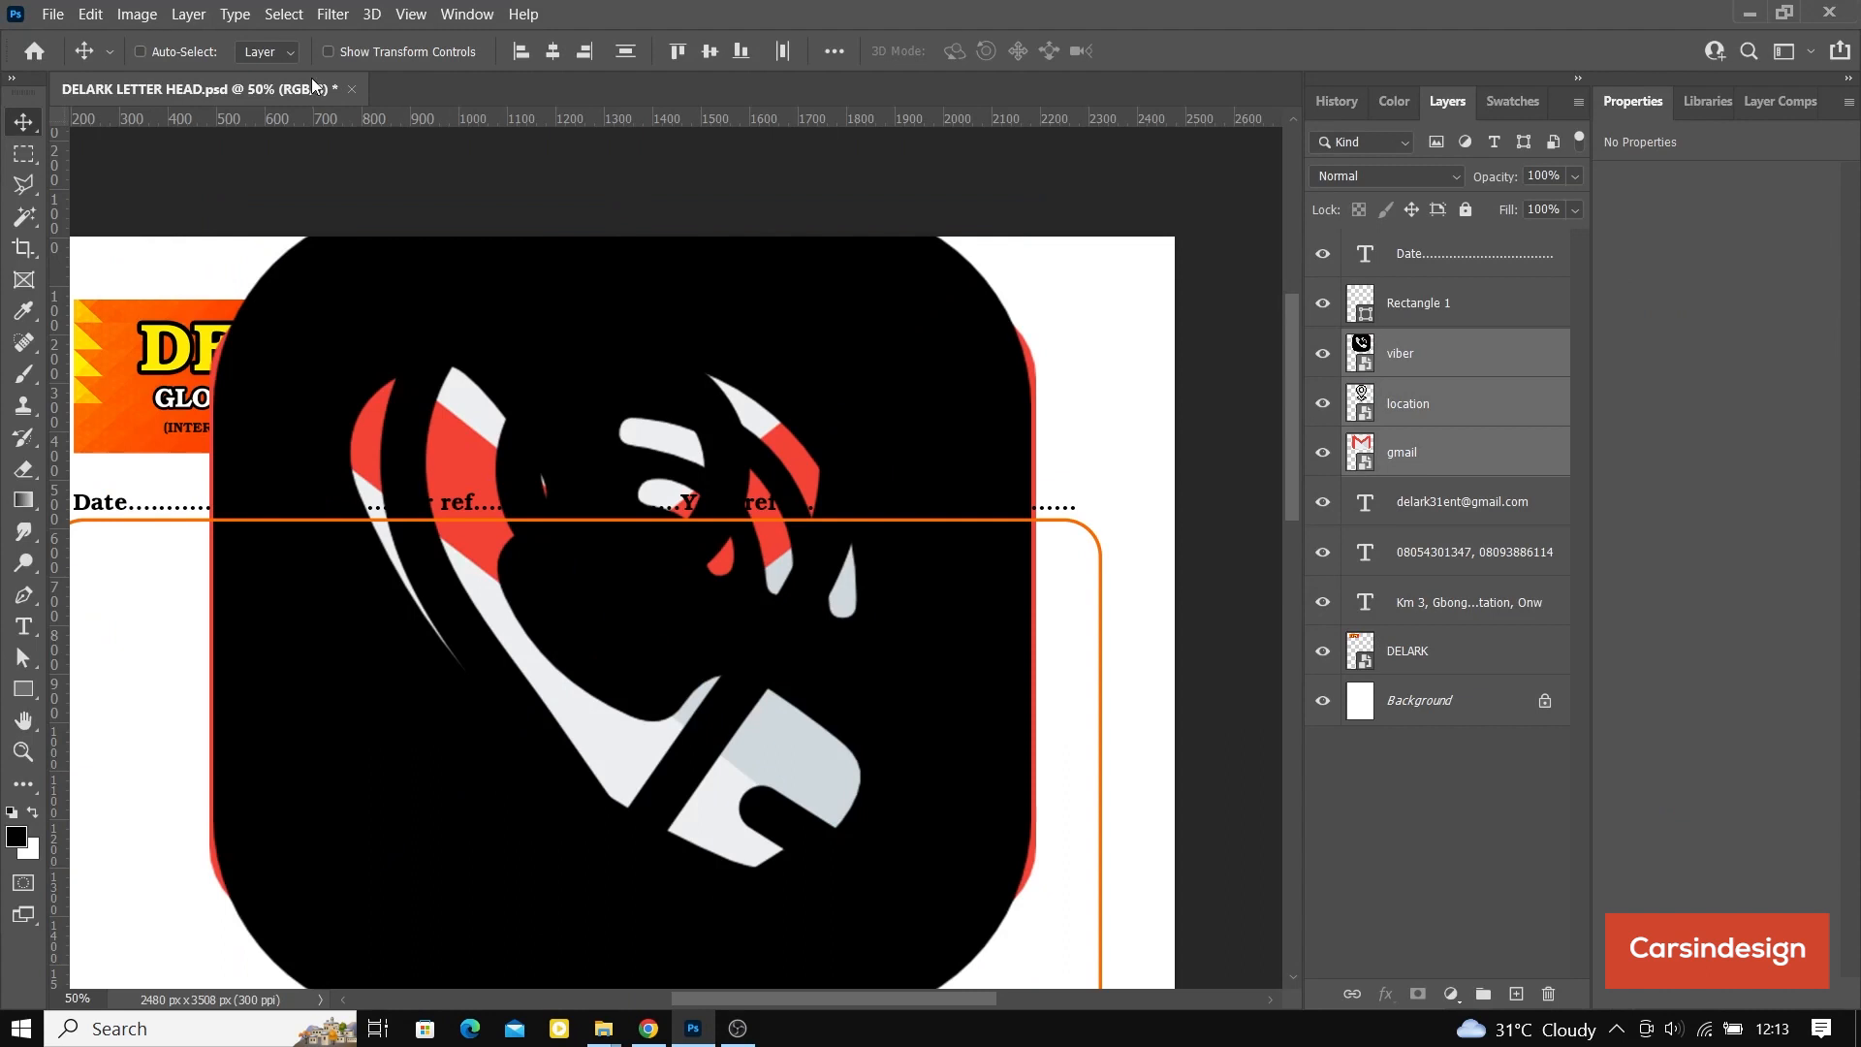
left_click(328, 52)
left_click_drag(1036, 204, 627, 582)
left_click(1200, 50)
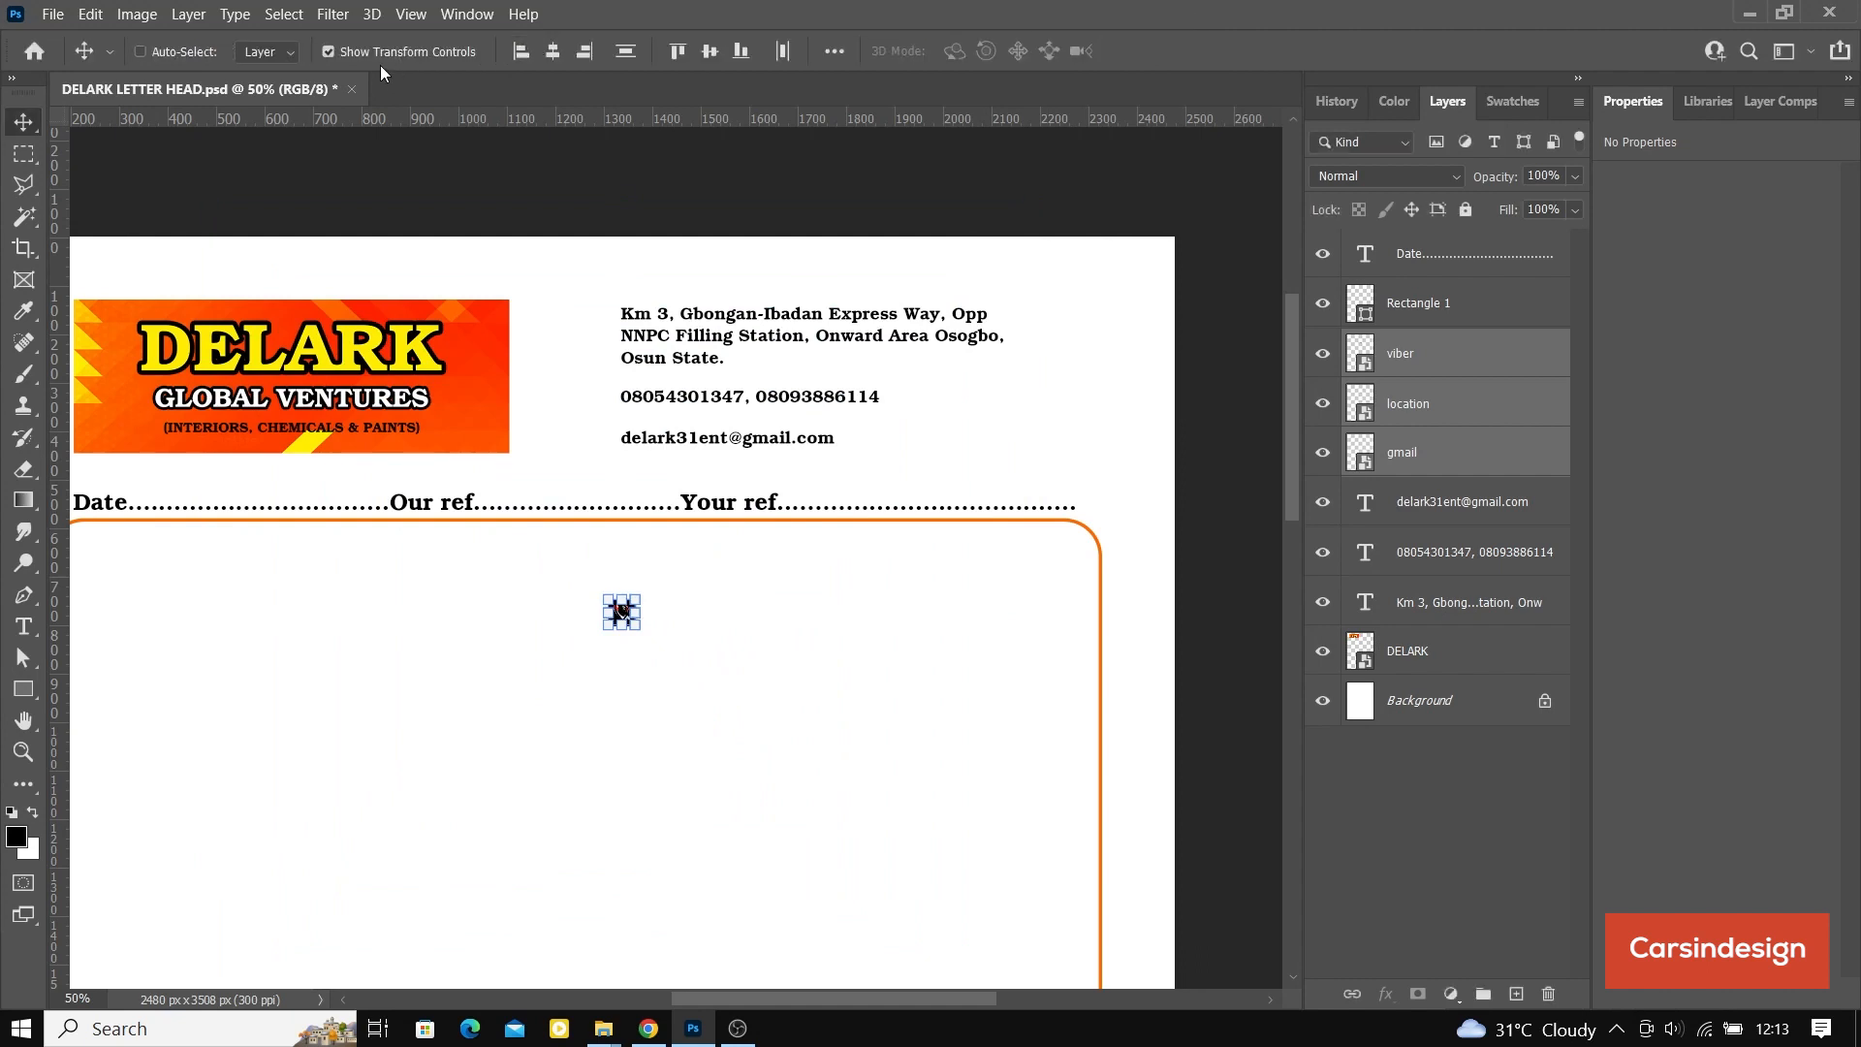
left_click(329, 52)
left_click_drag(623, 610, 591, 316)
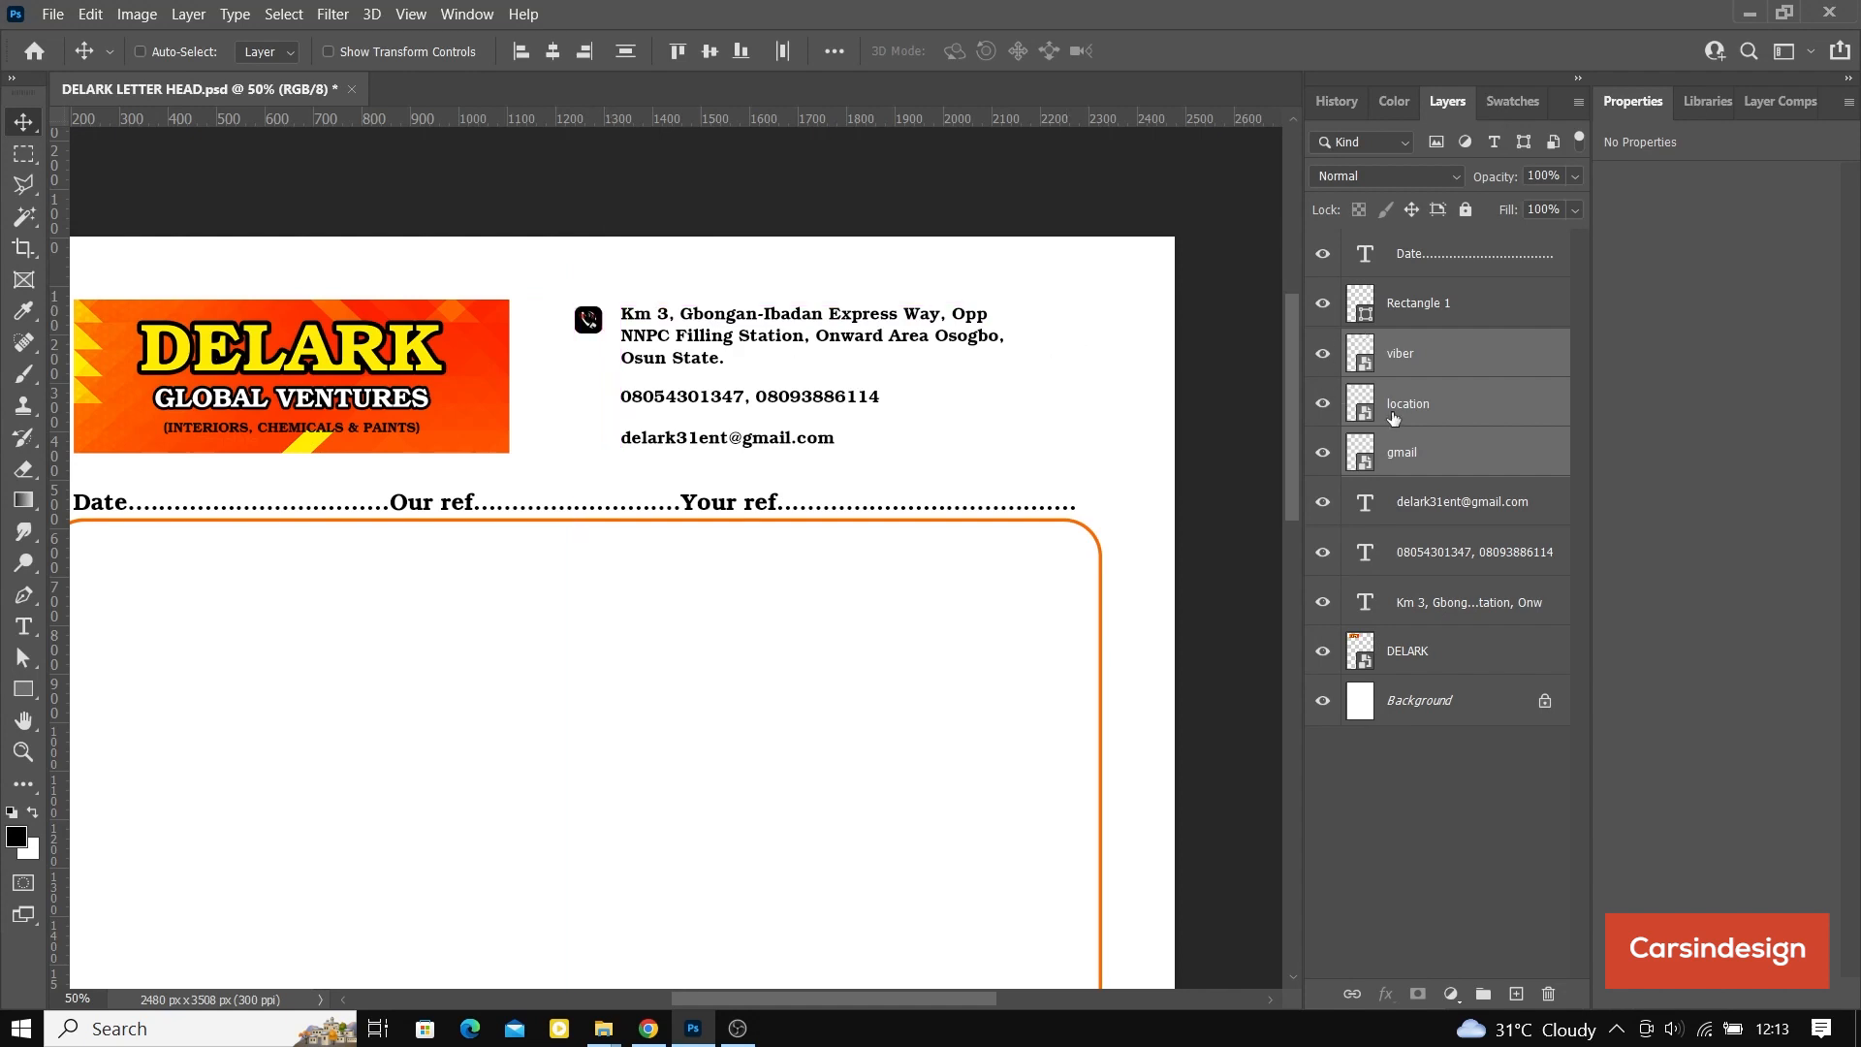
Step: Move the gmail icon beside the e-mail line at about X 1241, Y 395 px and the viber icon beside the phone line at about Y 303 px
left_click(1442, 445)
left_click_drag(589, 320, 587, 439)
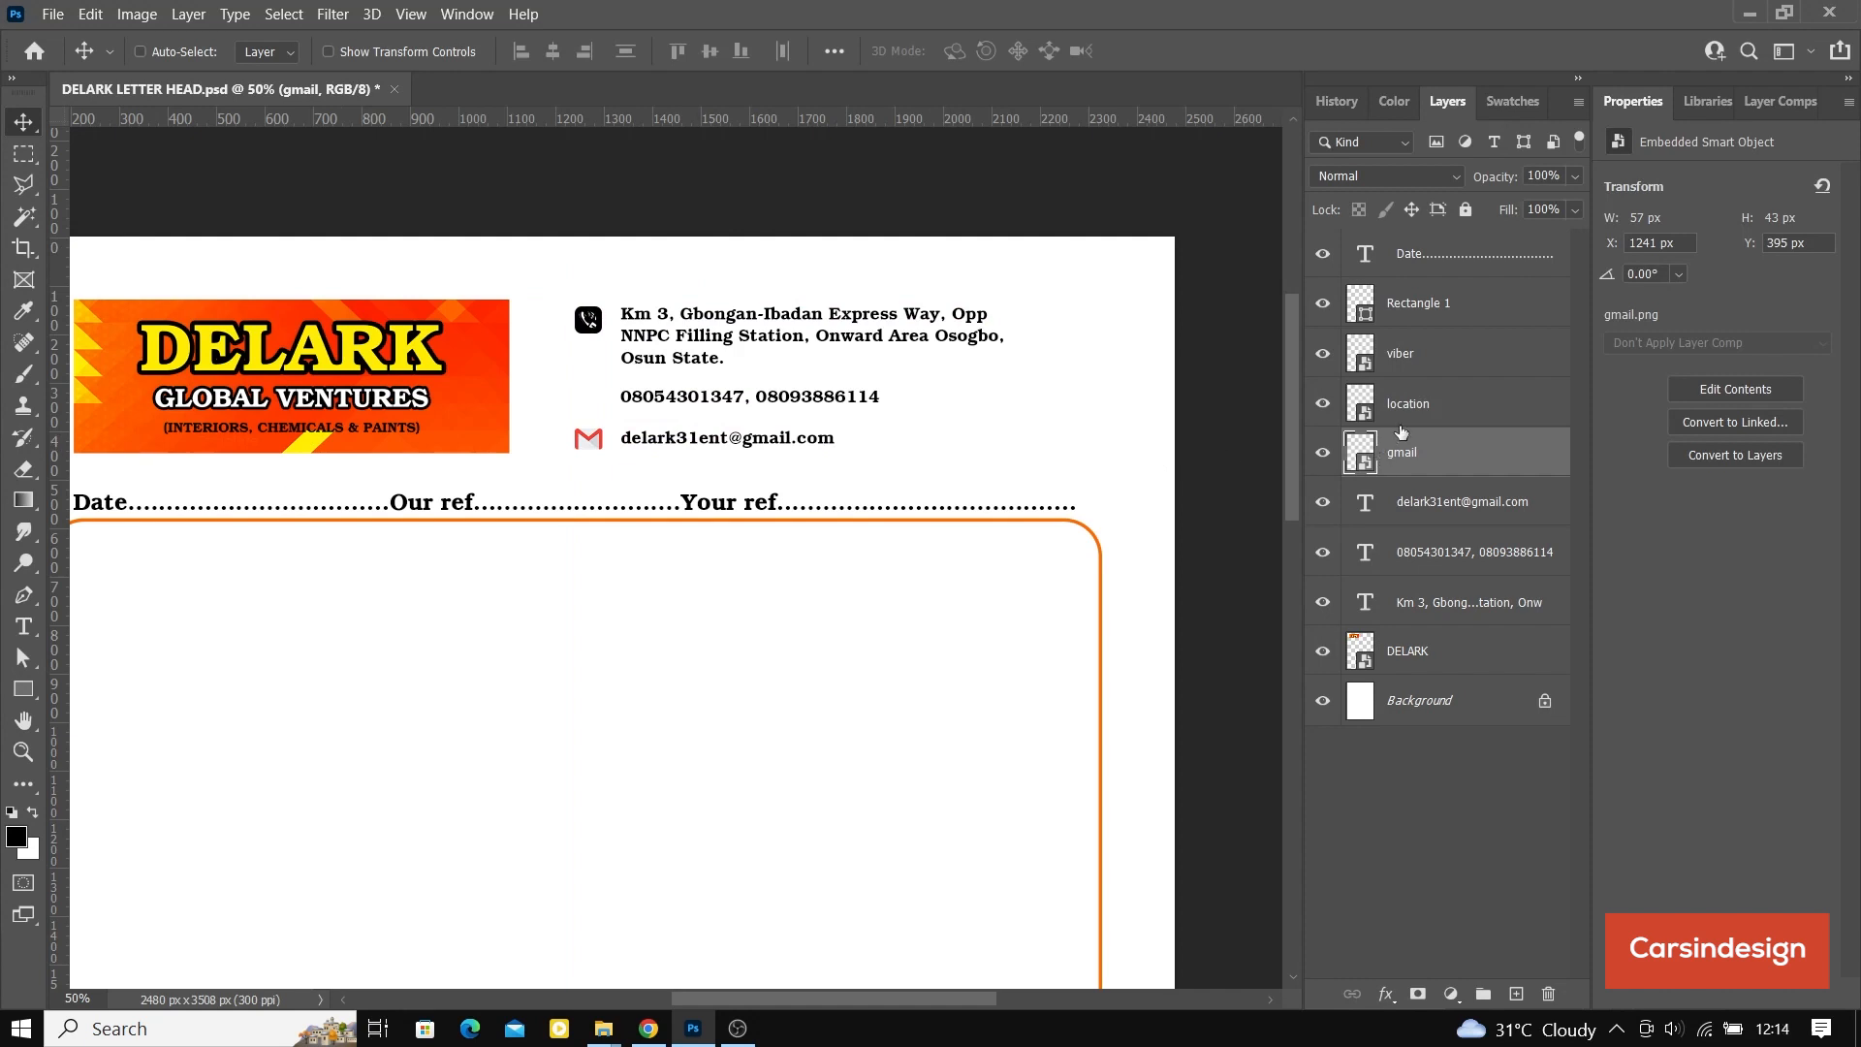
left_click(1445, 352)
left_click_drag(610, 334, 592, 397)
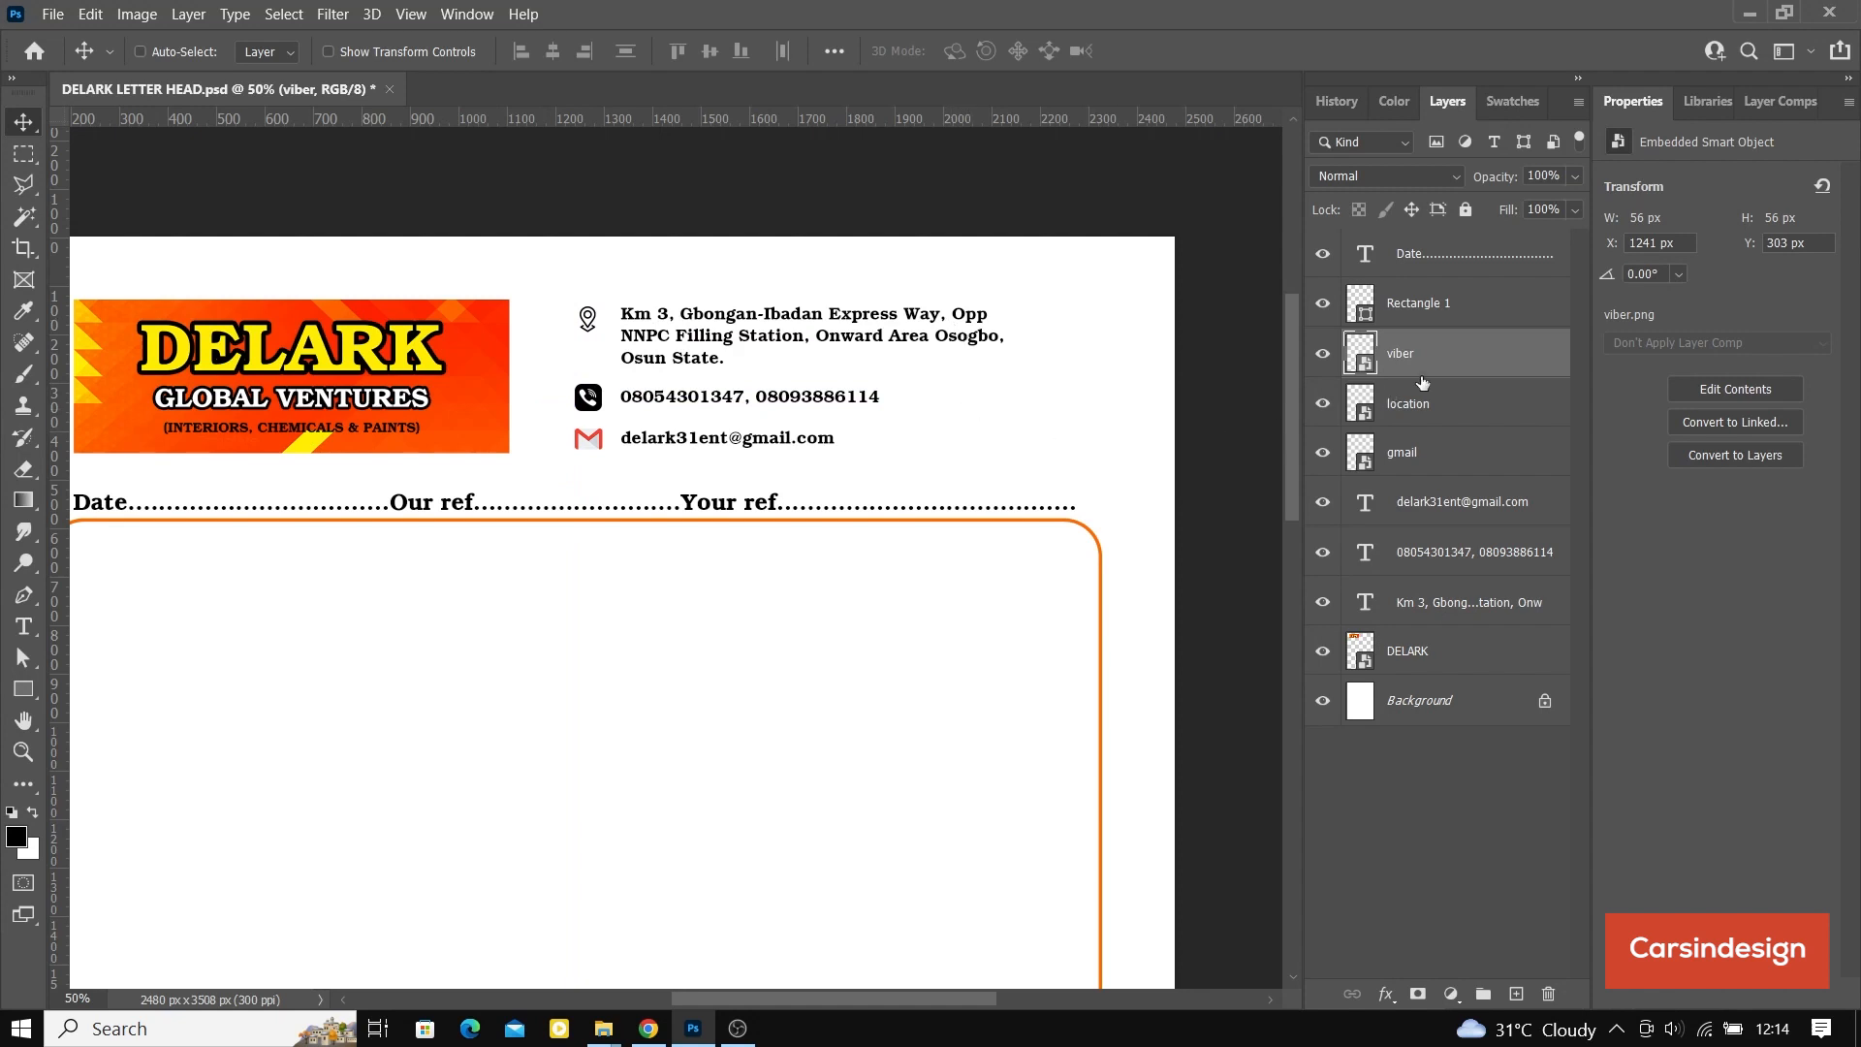
left_click(1437, 422)
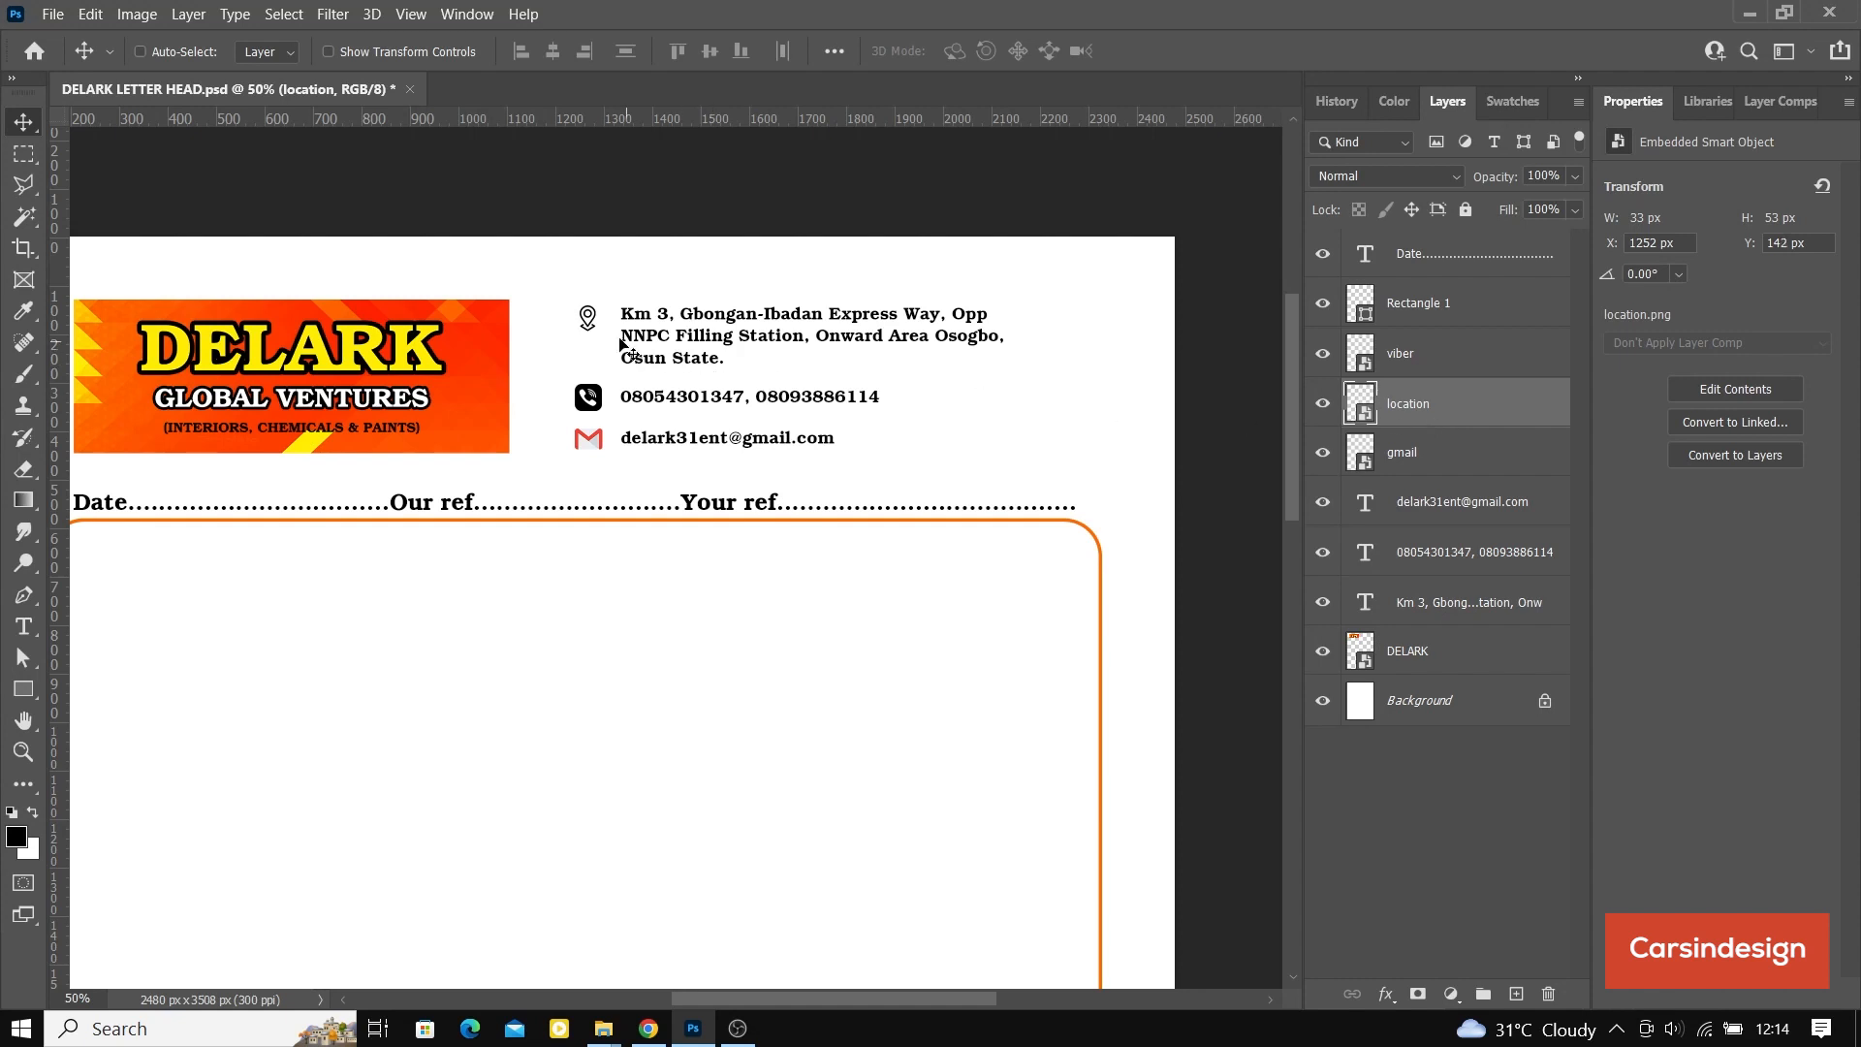
Step: Move the location icon down beside the address's middle line at about Y 176 px and nudge the viber icon up to Y 295 px
left_click_drag(612, 337, 612, 353)
left_click(1431, 364)
key("Up")
key("Up")
key("Up")
key("Up")
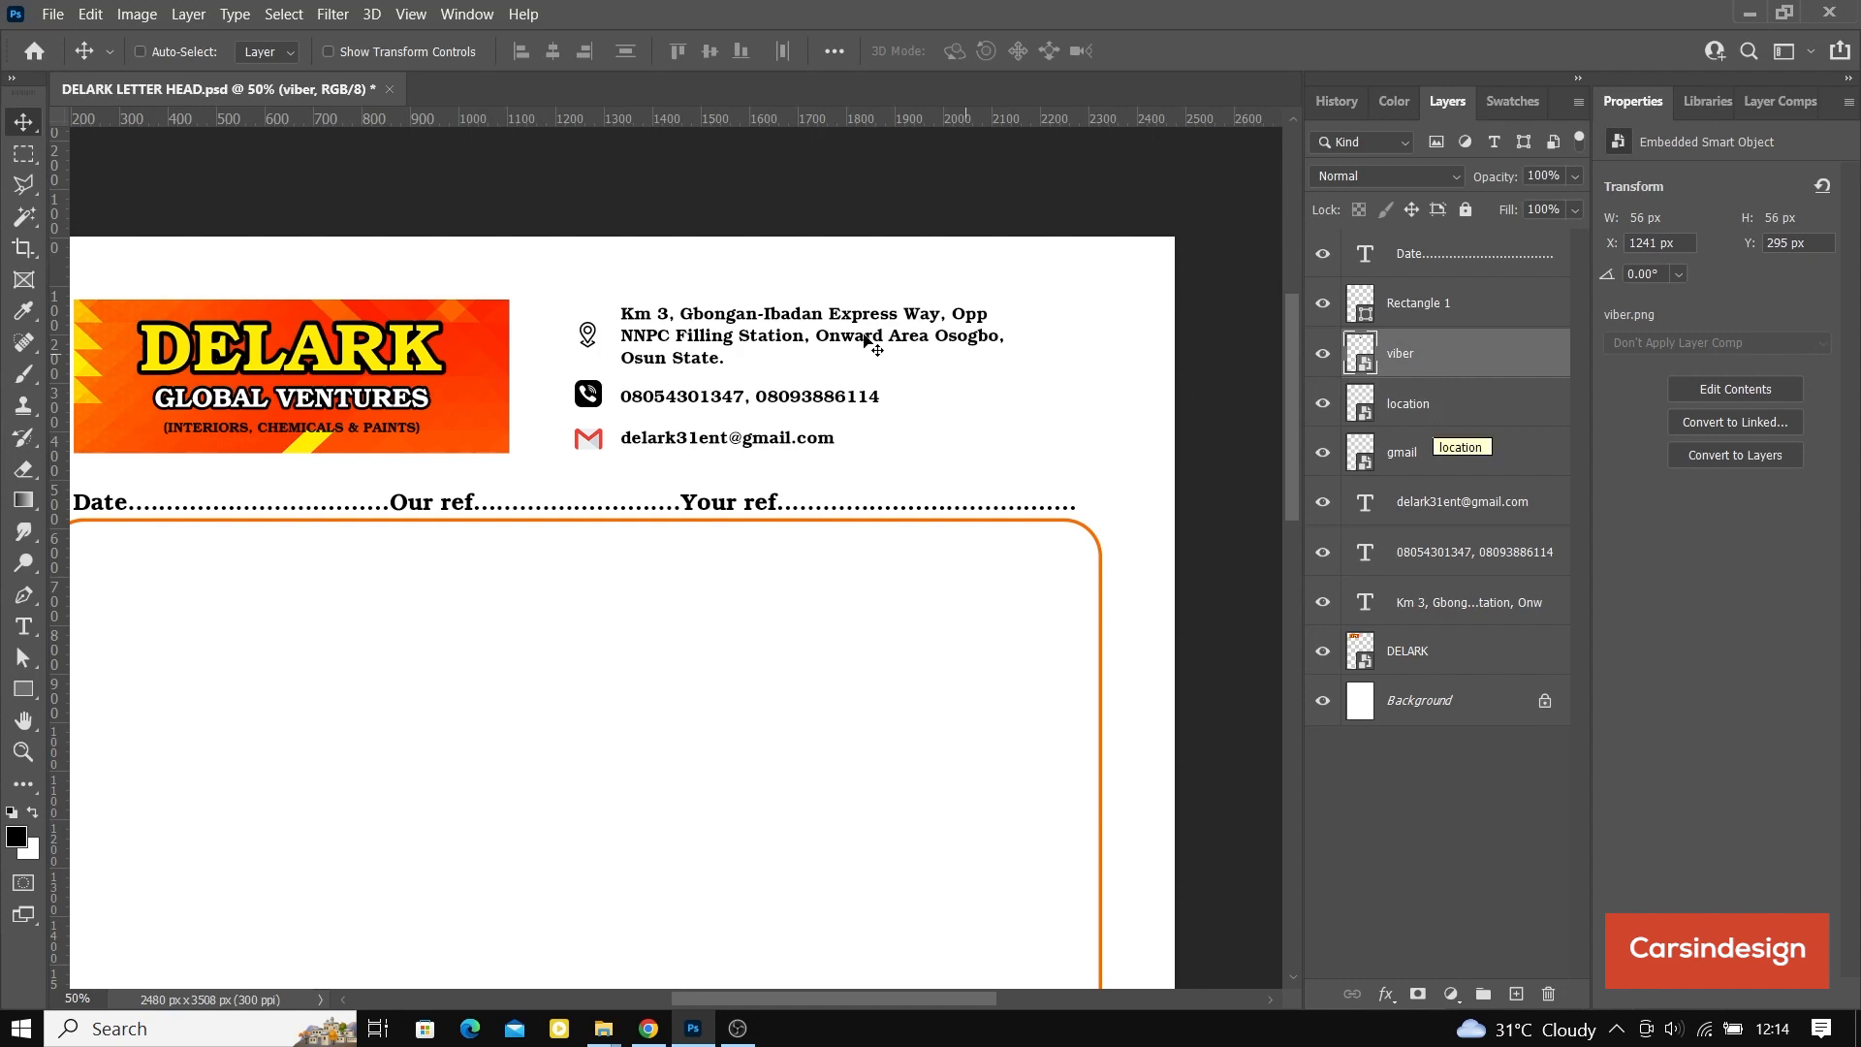
Step: Enlarge the location icon proportionally to about 42 by 66 px beside the address
left_click(1432, 398)
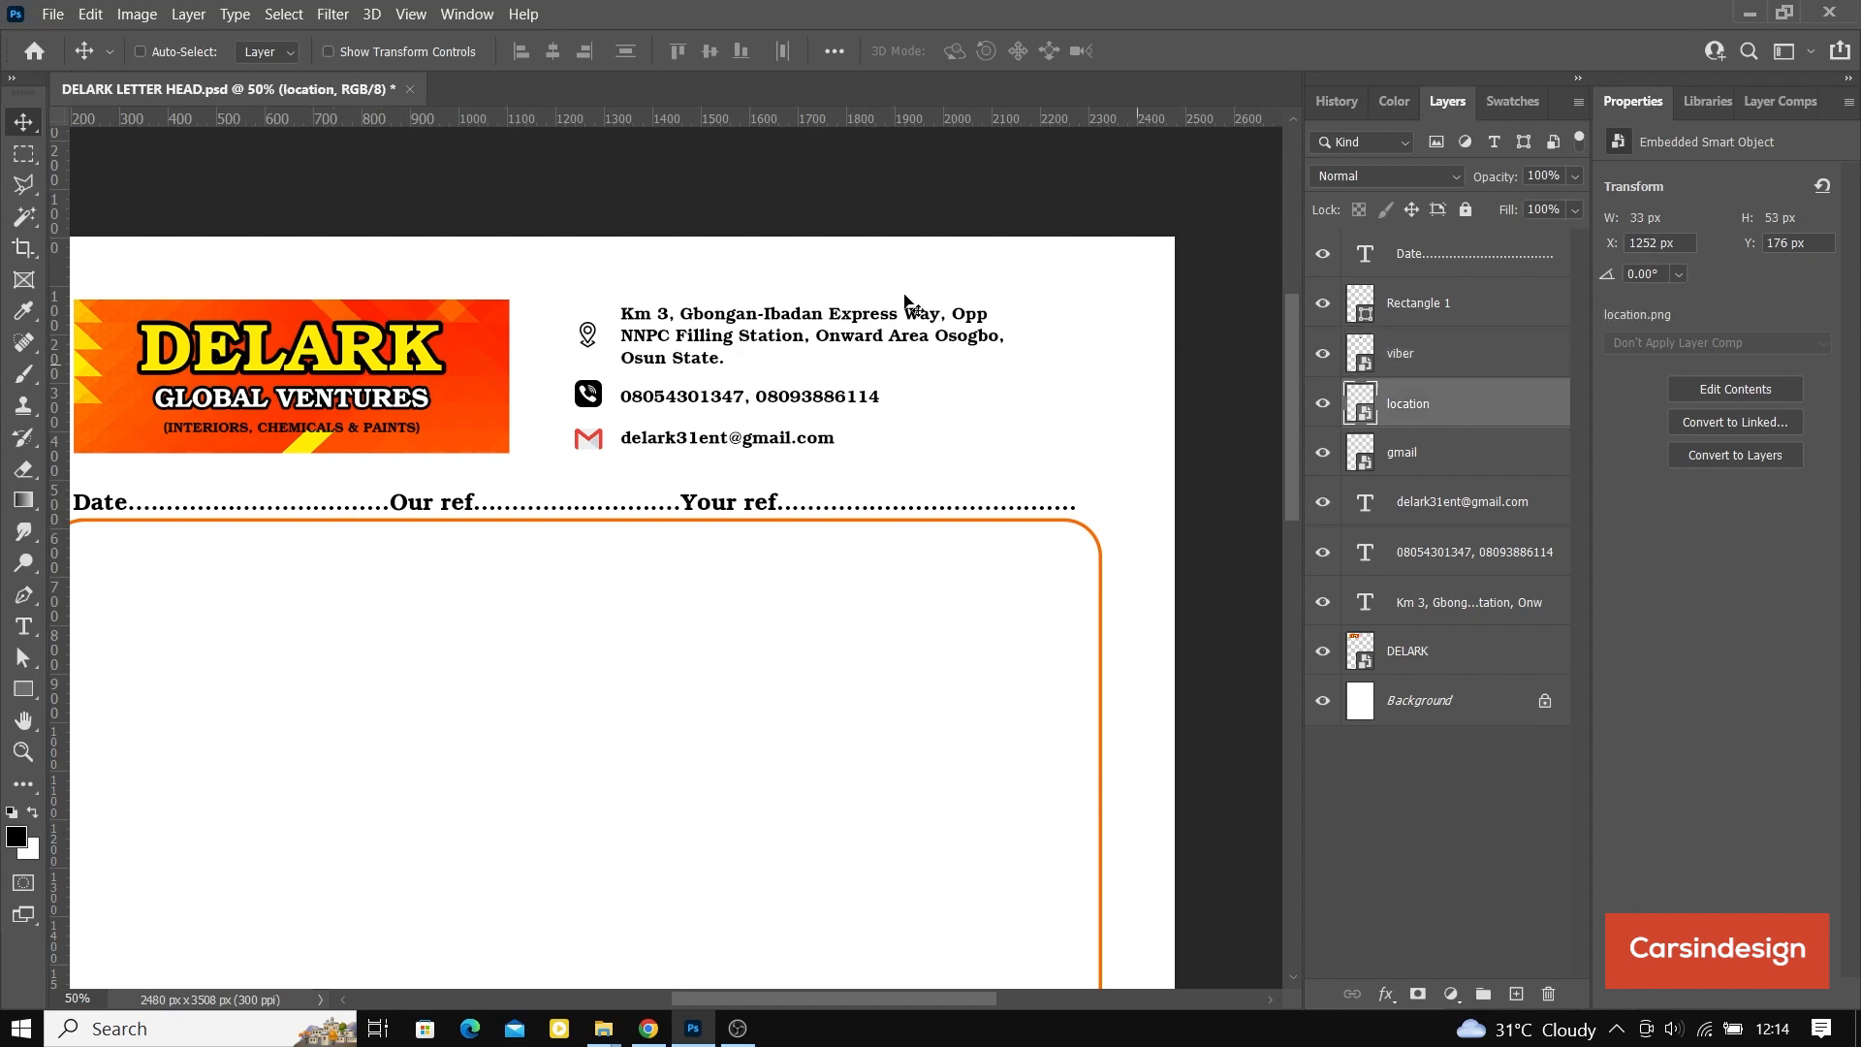
left_click(330, 51)
key("ctrl+t")
left_click_drag(608, 308, 613, 308)
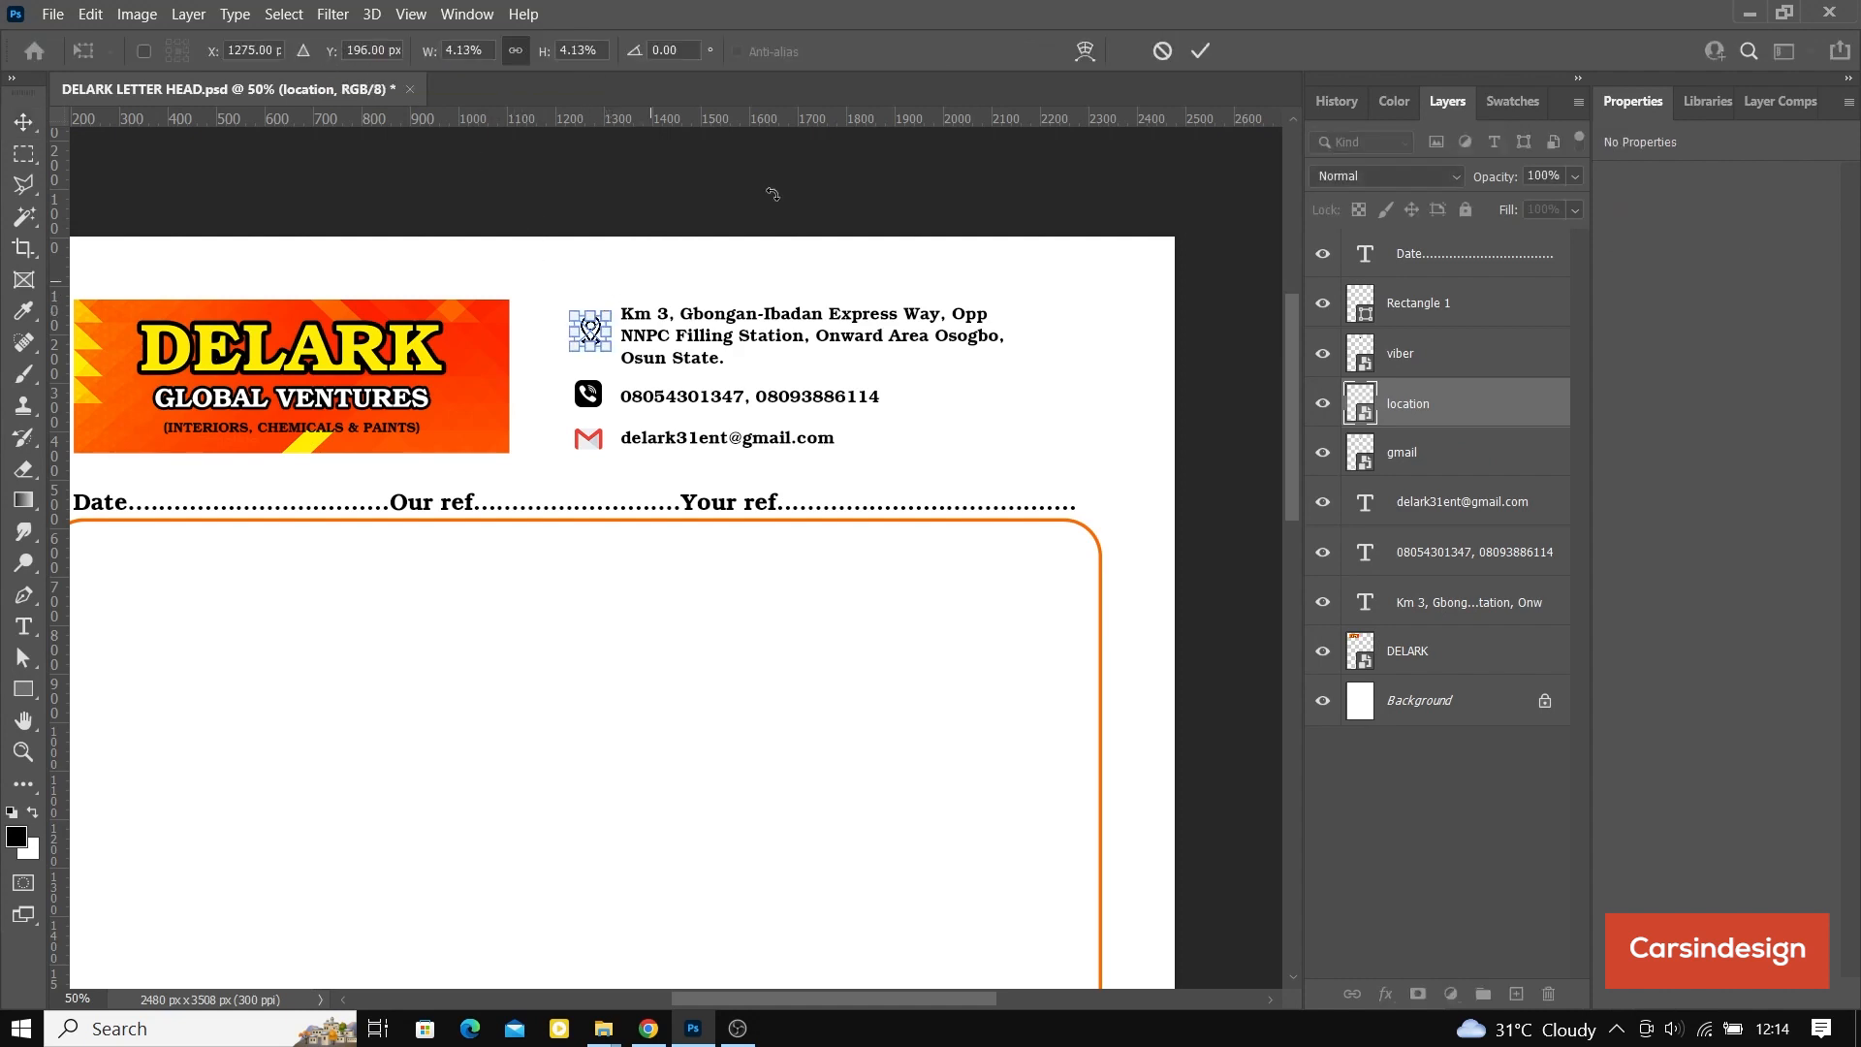
left_click(1196, 51)
left_click(328, 51)
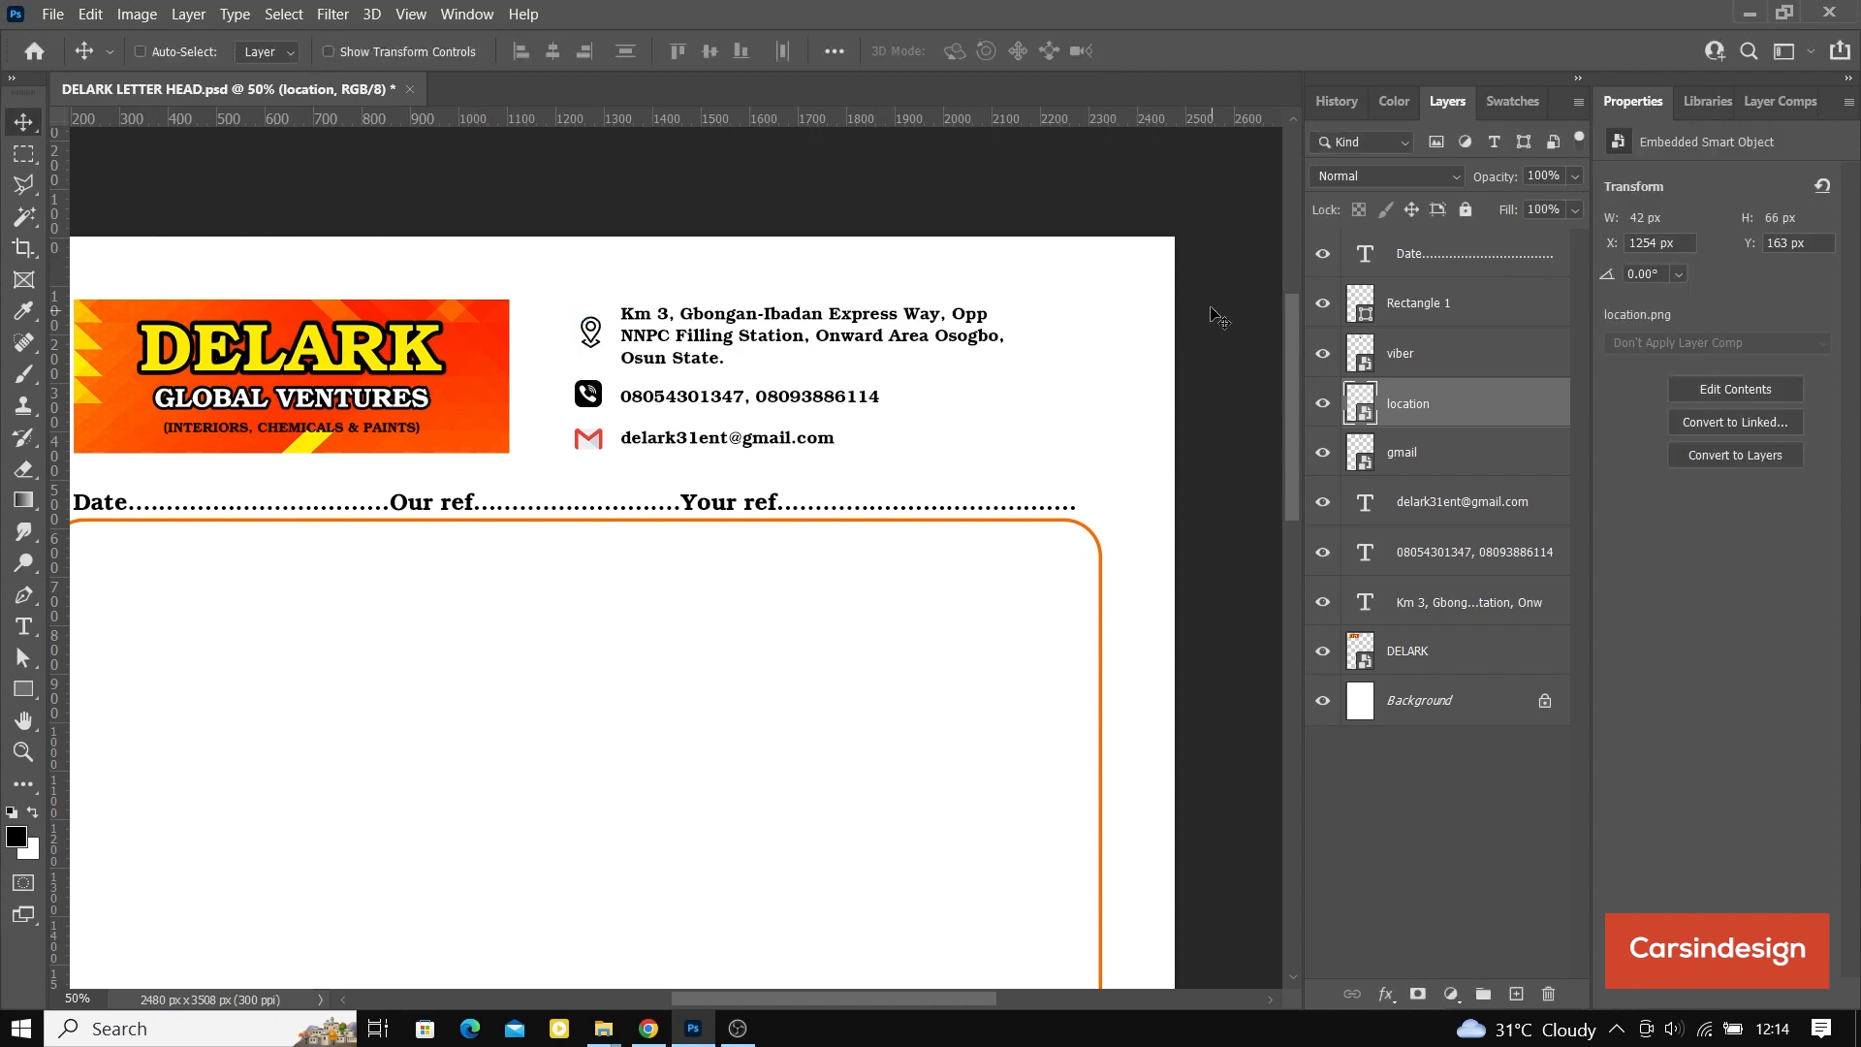
Step: Align the viber, location and gmail icons on their horizontal centers and save the document
key("ctrl")
left_click(1425, 451, "ctrl")
left_click(1427, 361, "ctrl")
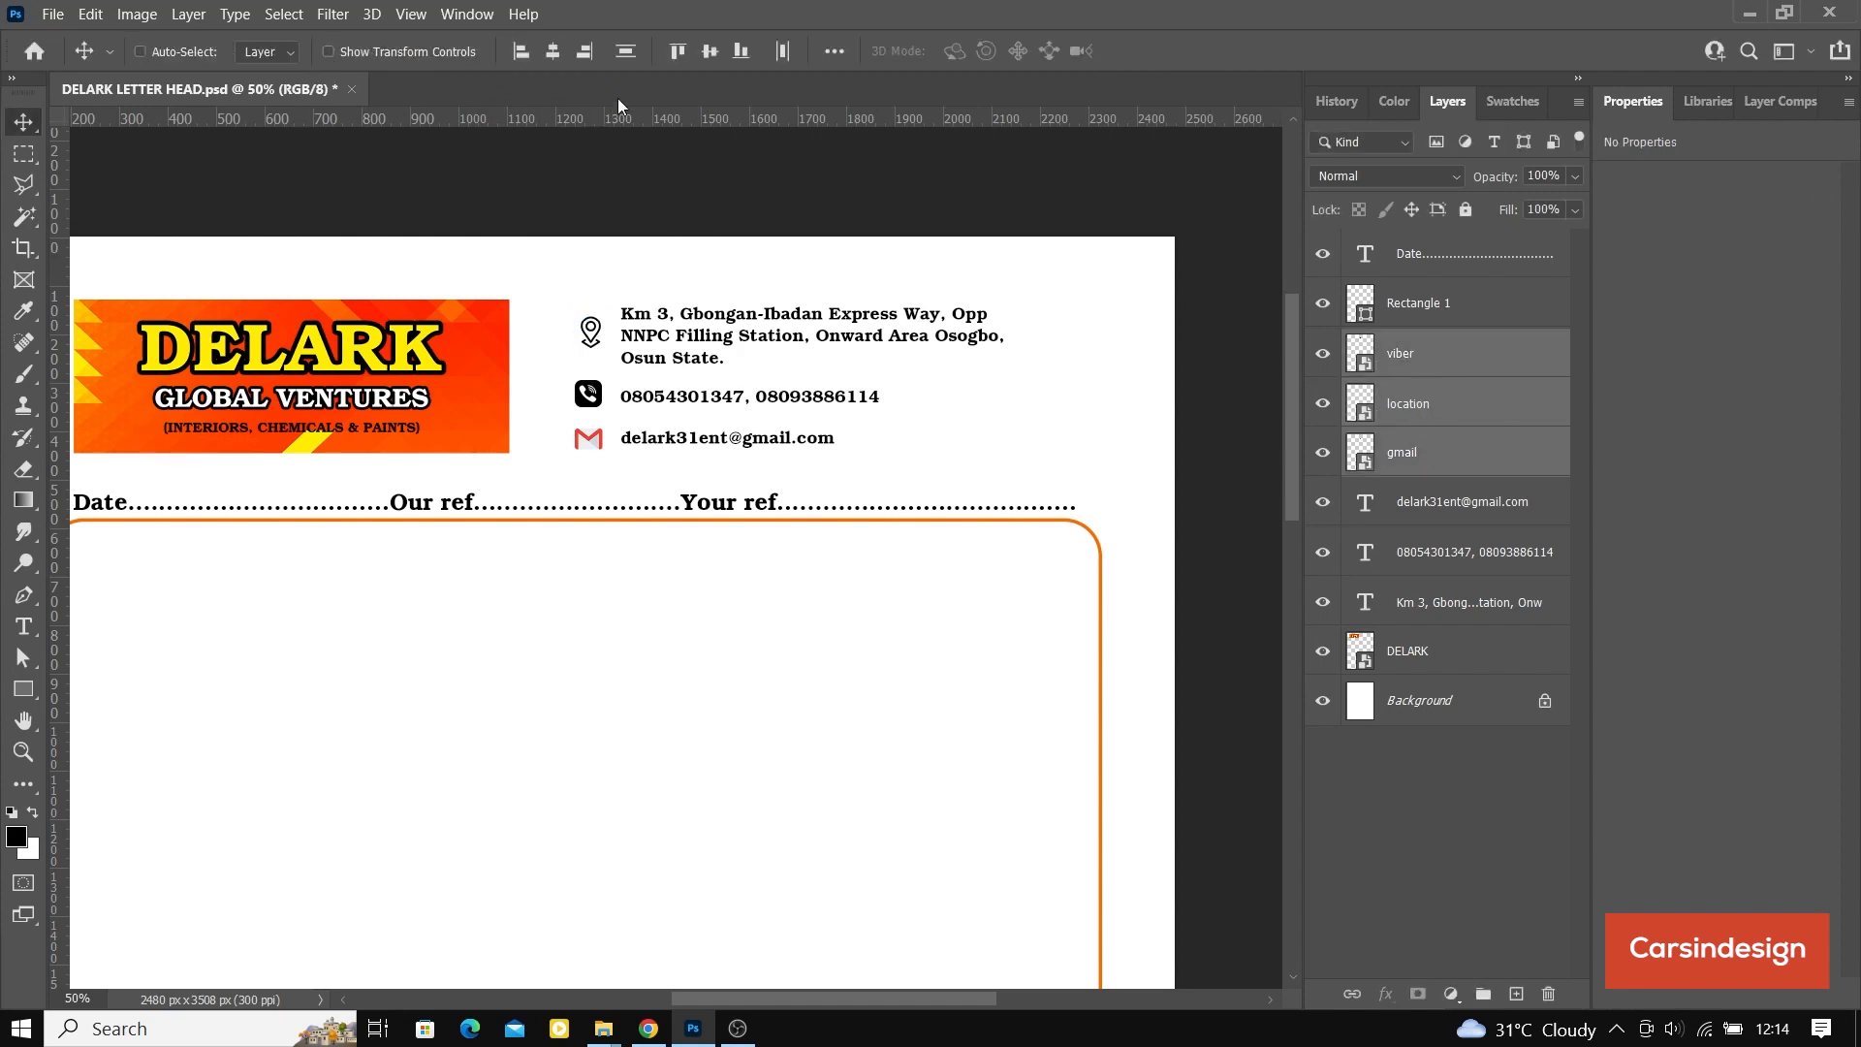
left_click(555, 50)
key("ctrl+s")
Step: Nudge the phone number text up to about Y 306 px so it lines up with the viber icon
left_click(1429, 553)
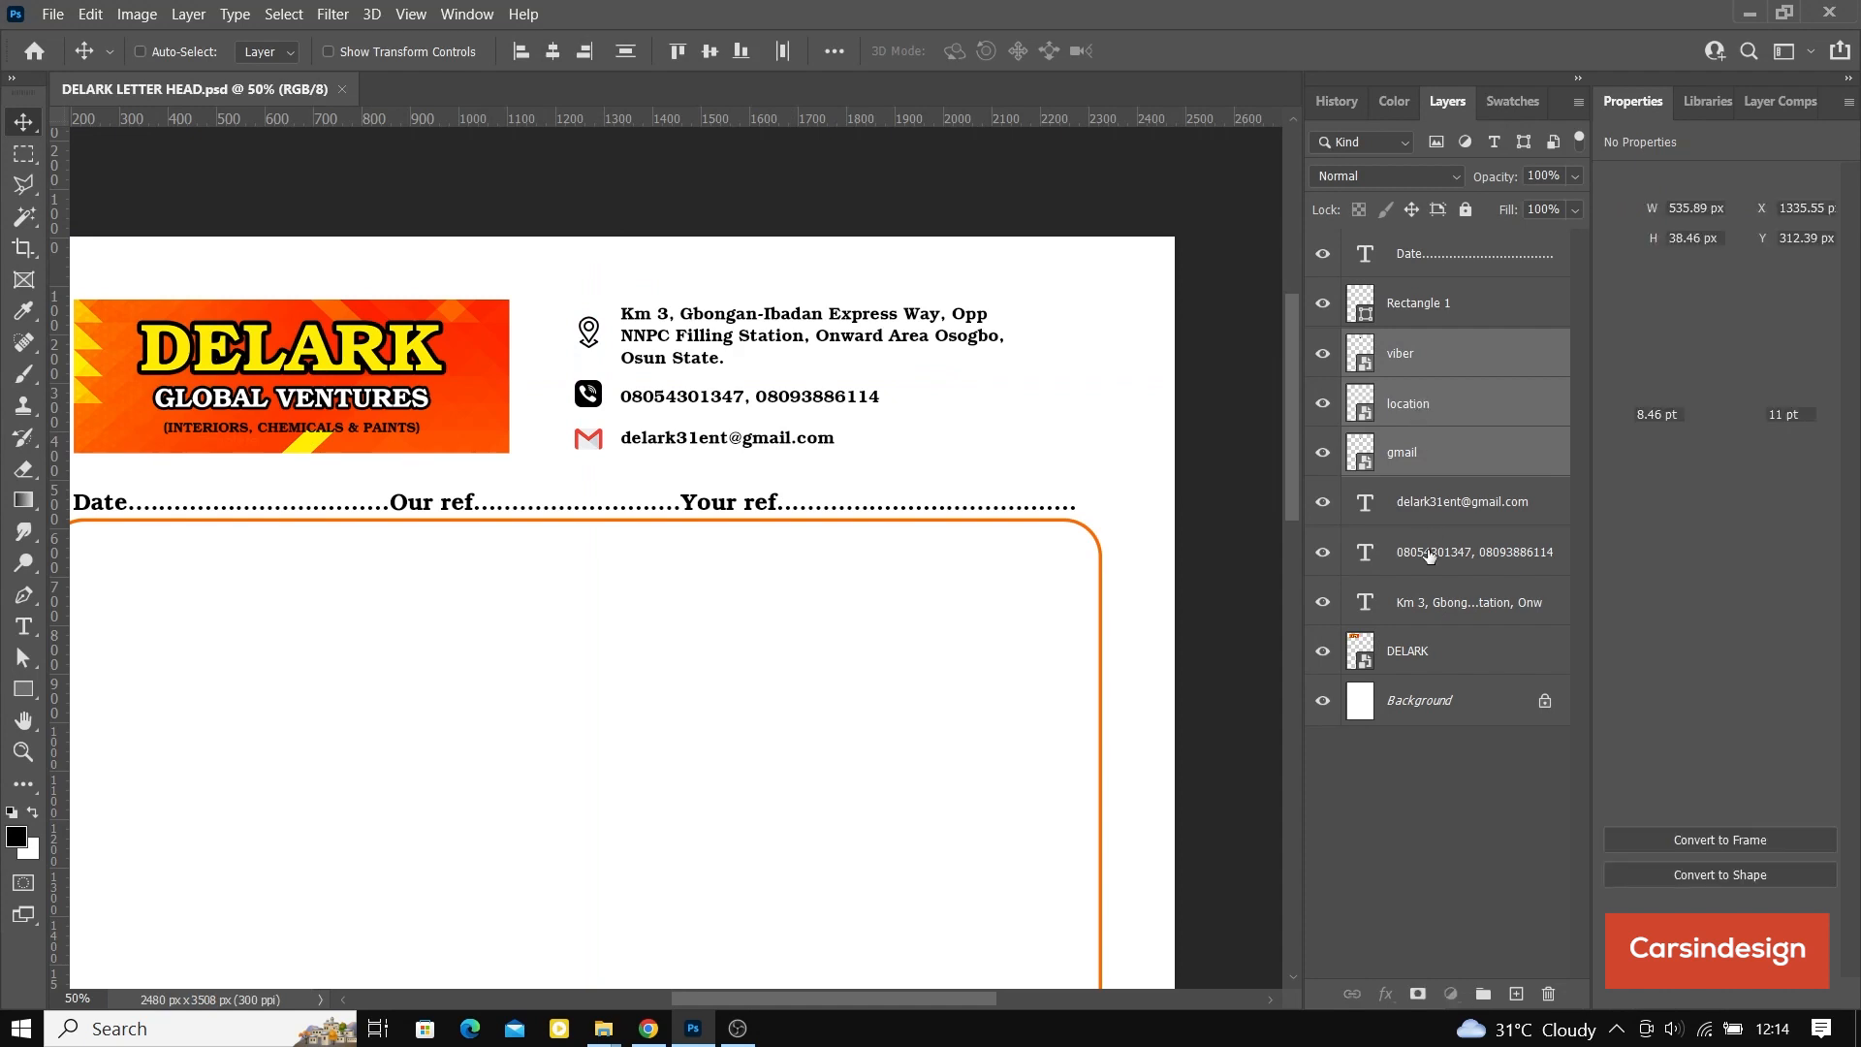
key("Up")
key("Up")
key("Up")
key("Up")
key("Up")
key("Up")
key("Up")
key("Up")
key("Up")
key("Up")
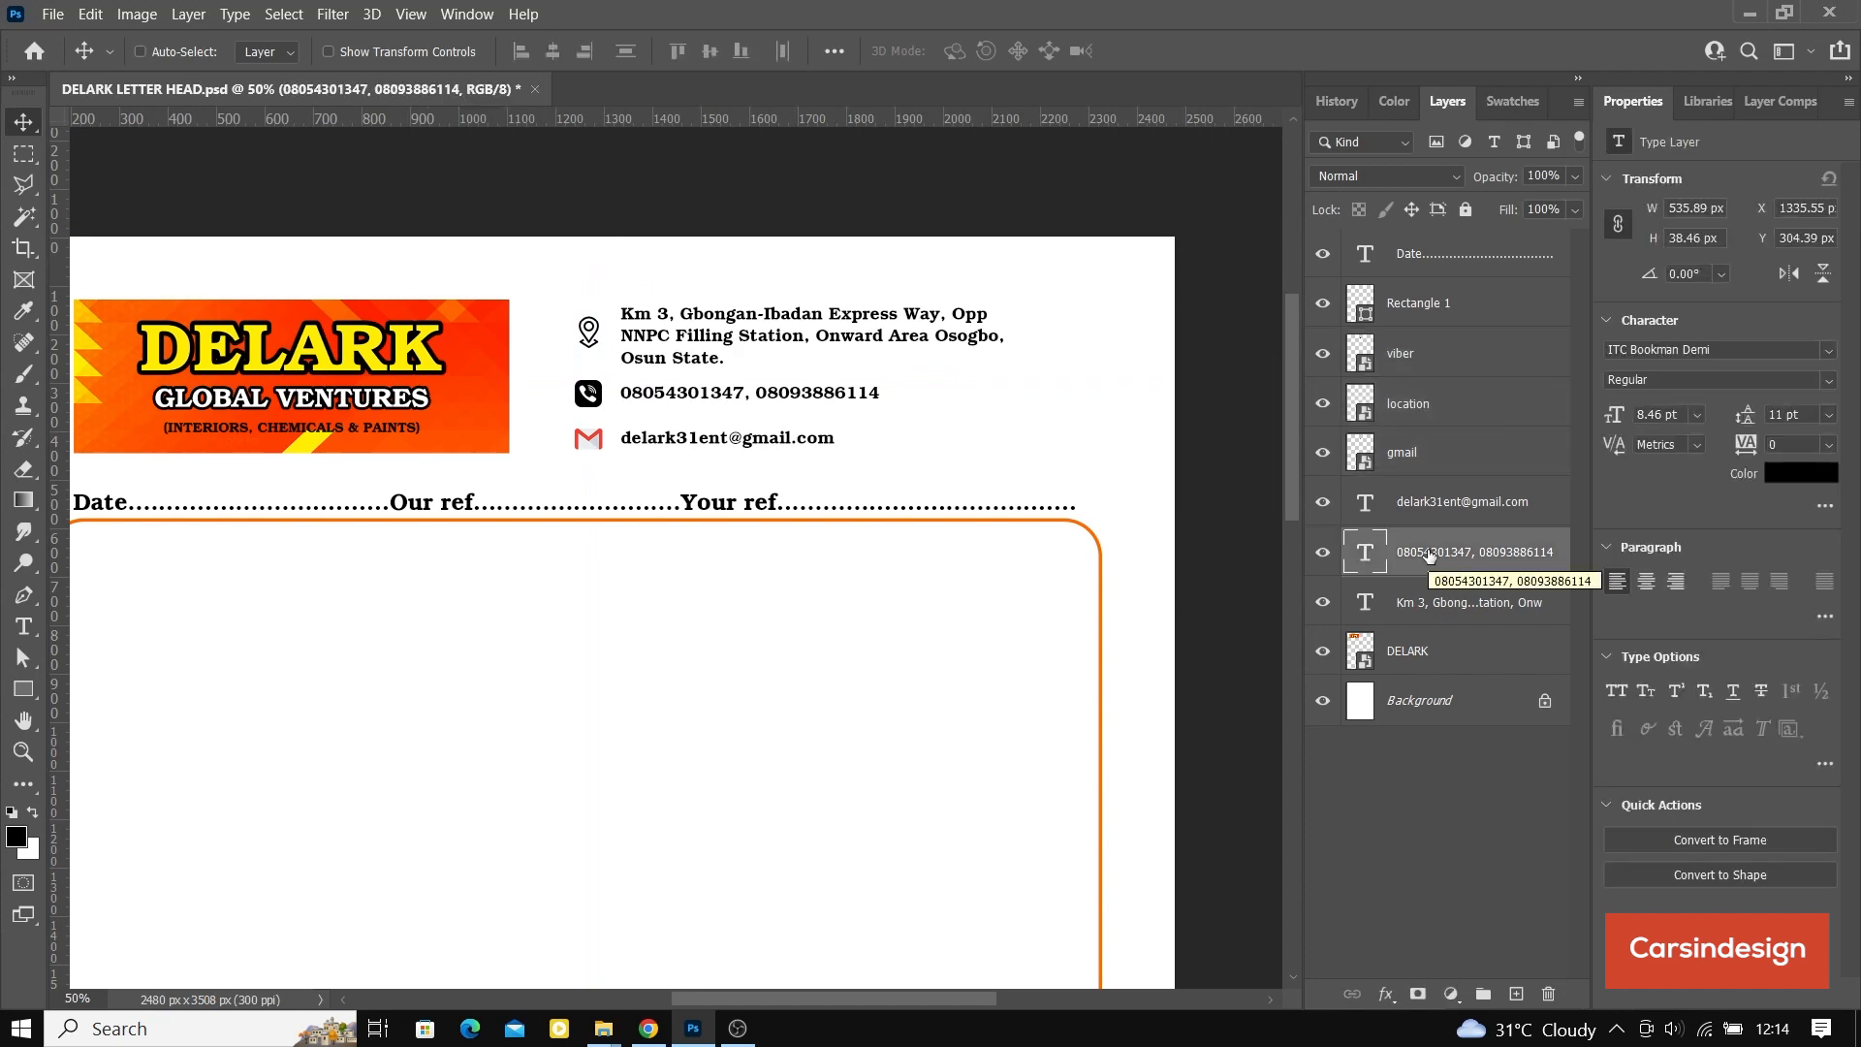
key("Down")
key("Down")
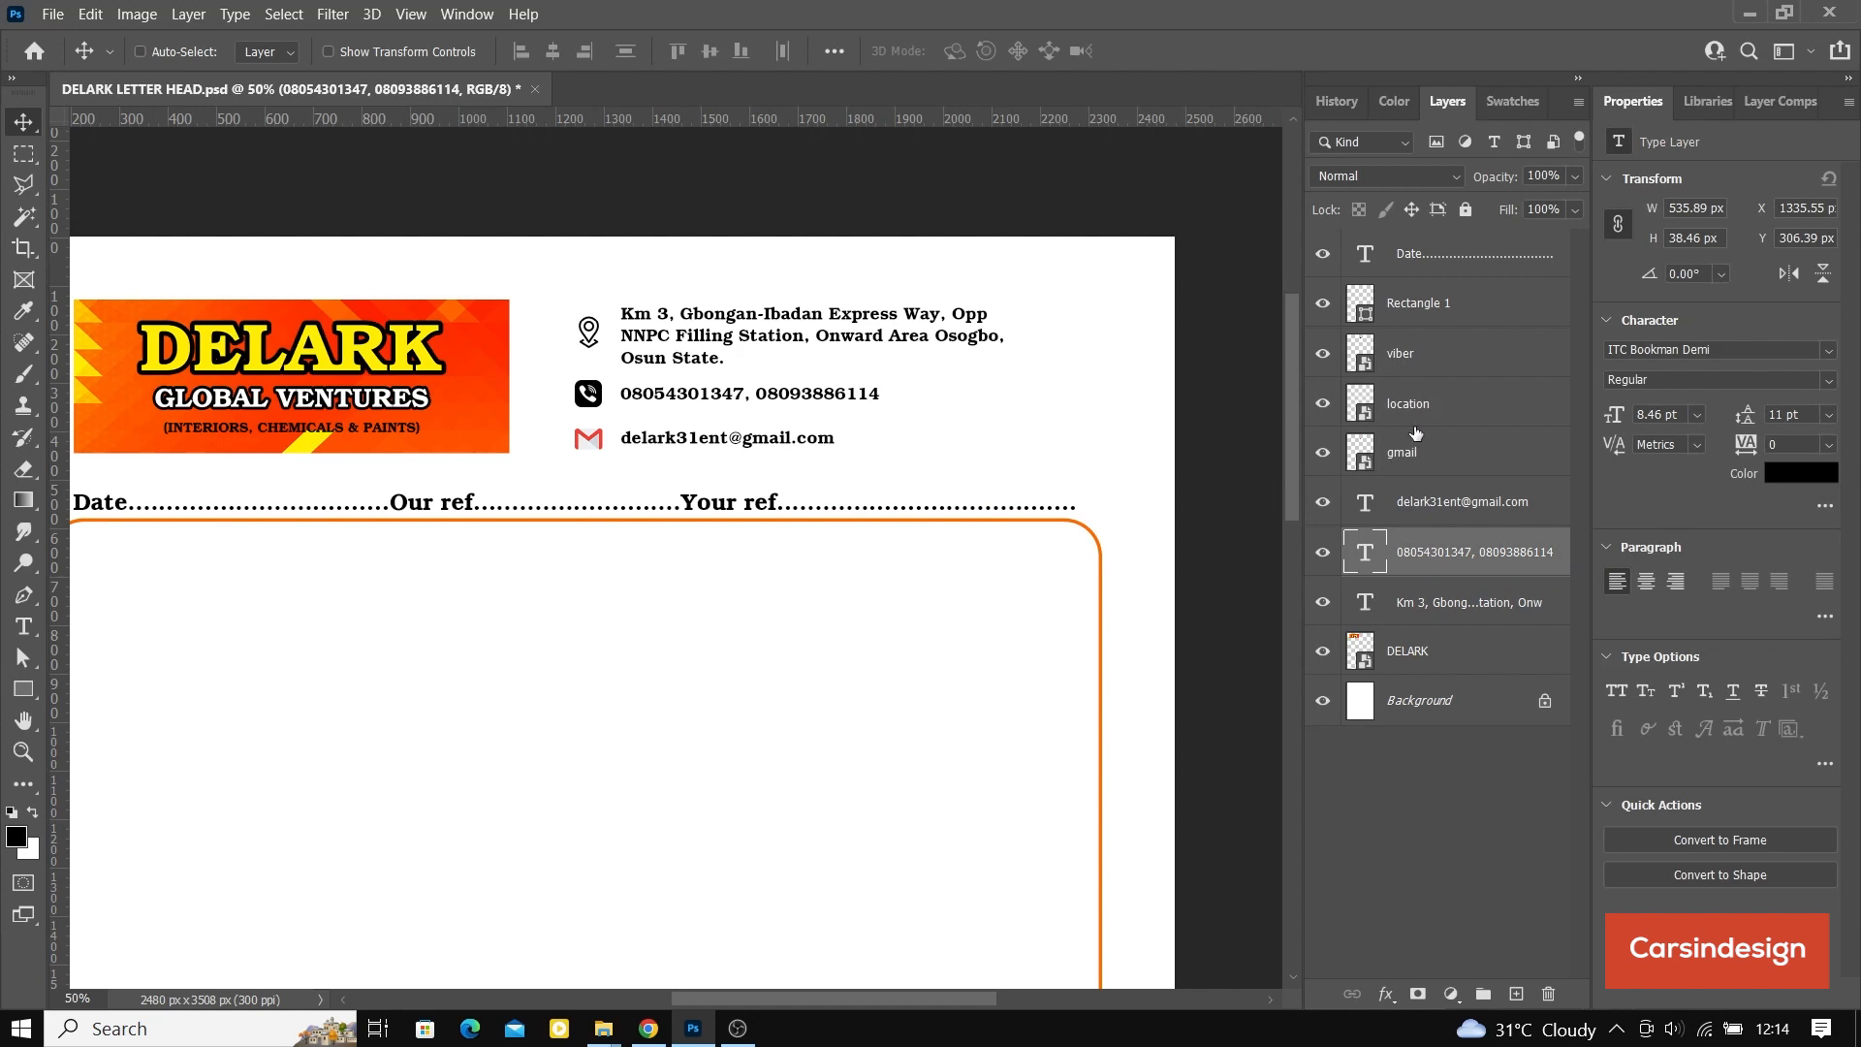
Step: Group the three contact text layers with the viber, location and gmail icons and name the group "contact"
key("ctrl")
left_click(1444, 505, "ctrl")
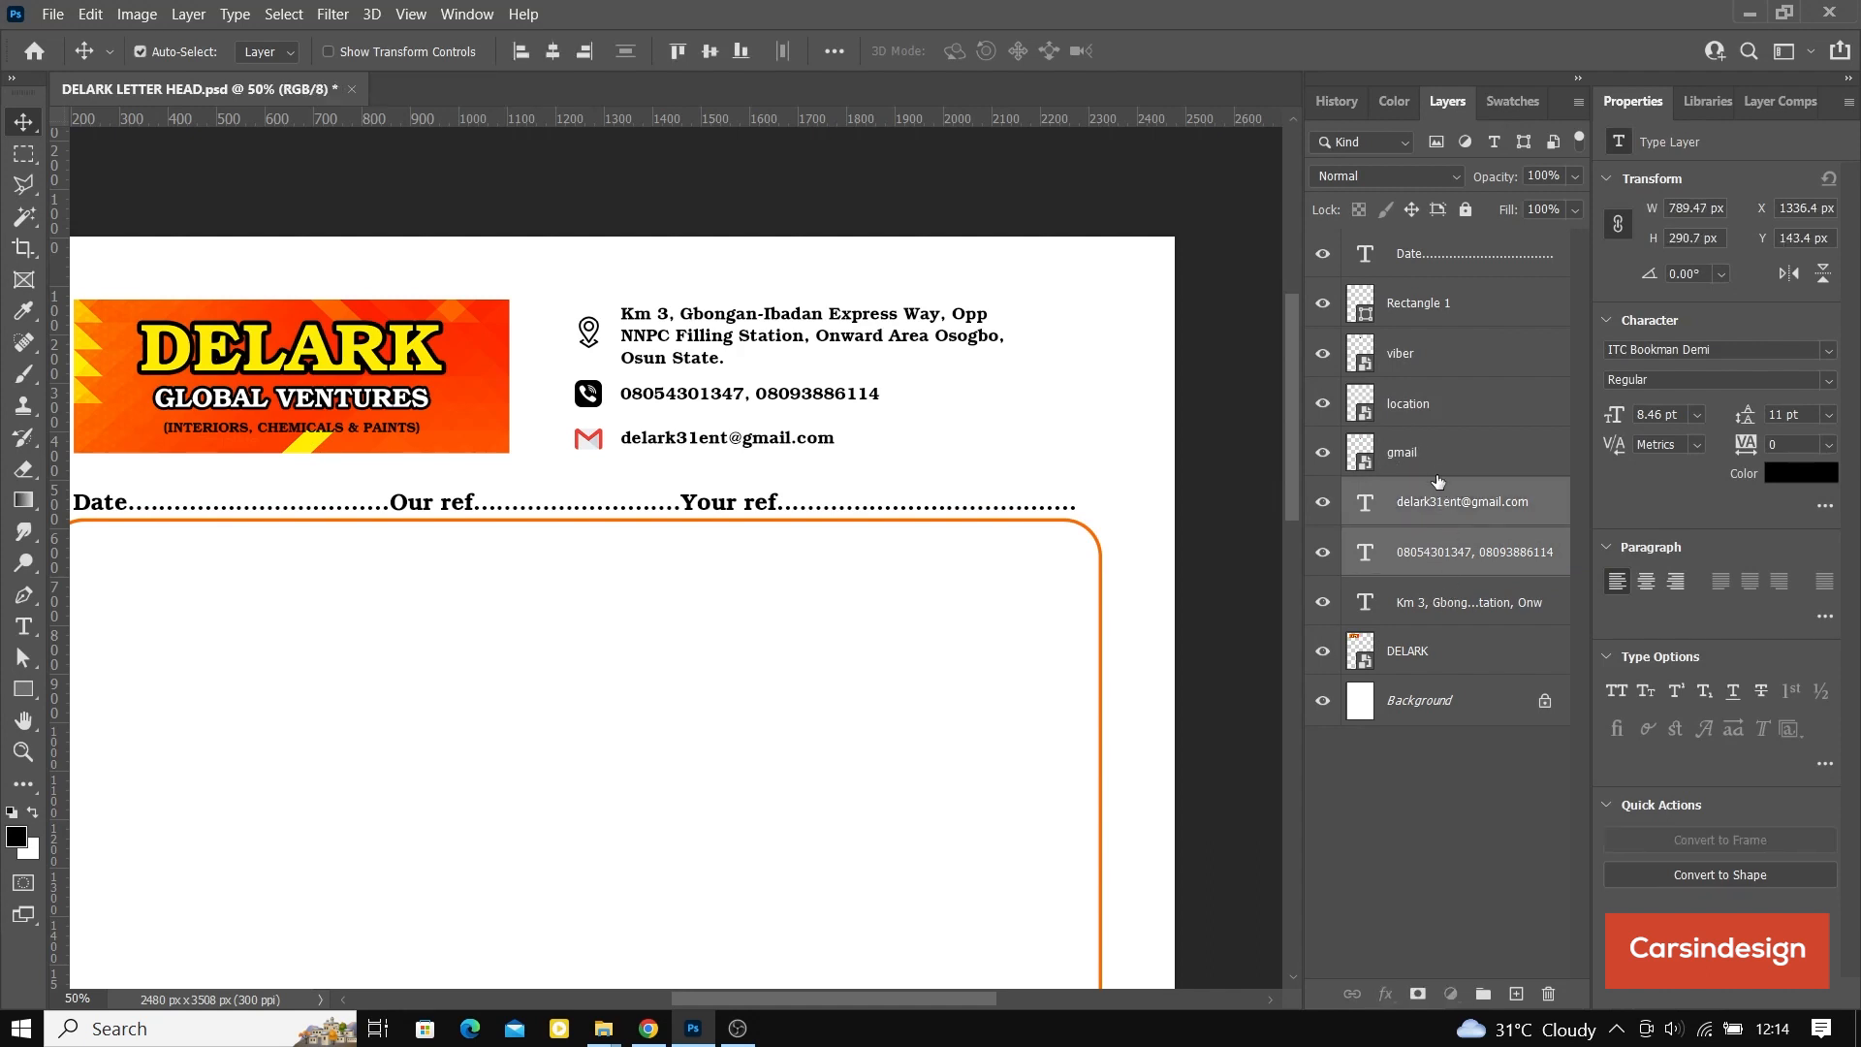
left_click(1448, 602, "ctrl")
left_click(1434, 465, "ctrl")
left_click(1432, 417, "ctrl")
left_click(1426, 364, "ctrl")
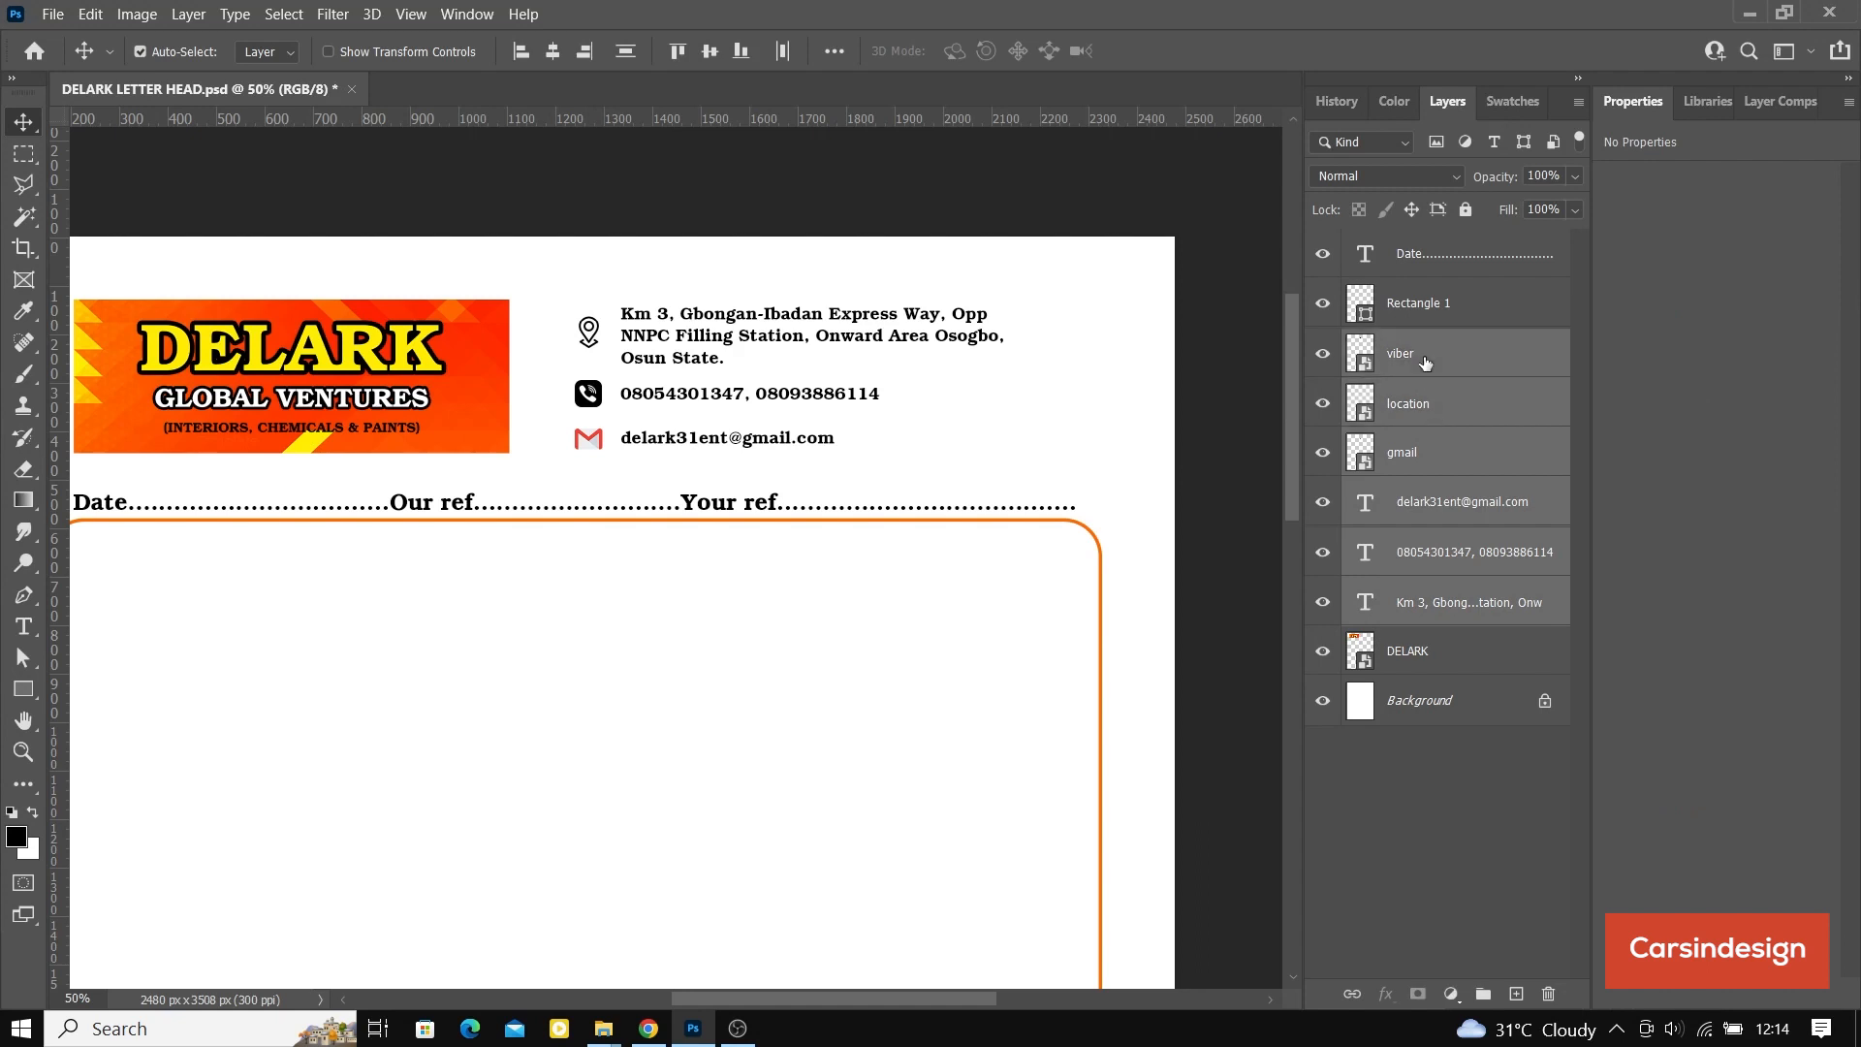
key("ctrl+g")
double_click(1422, 345)
type("contac")
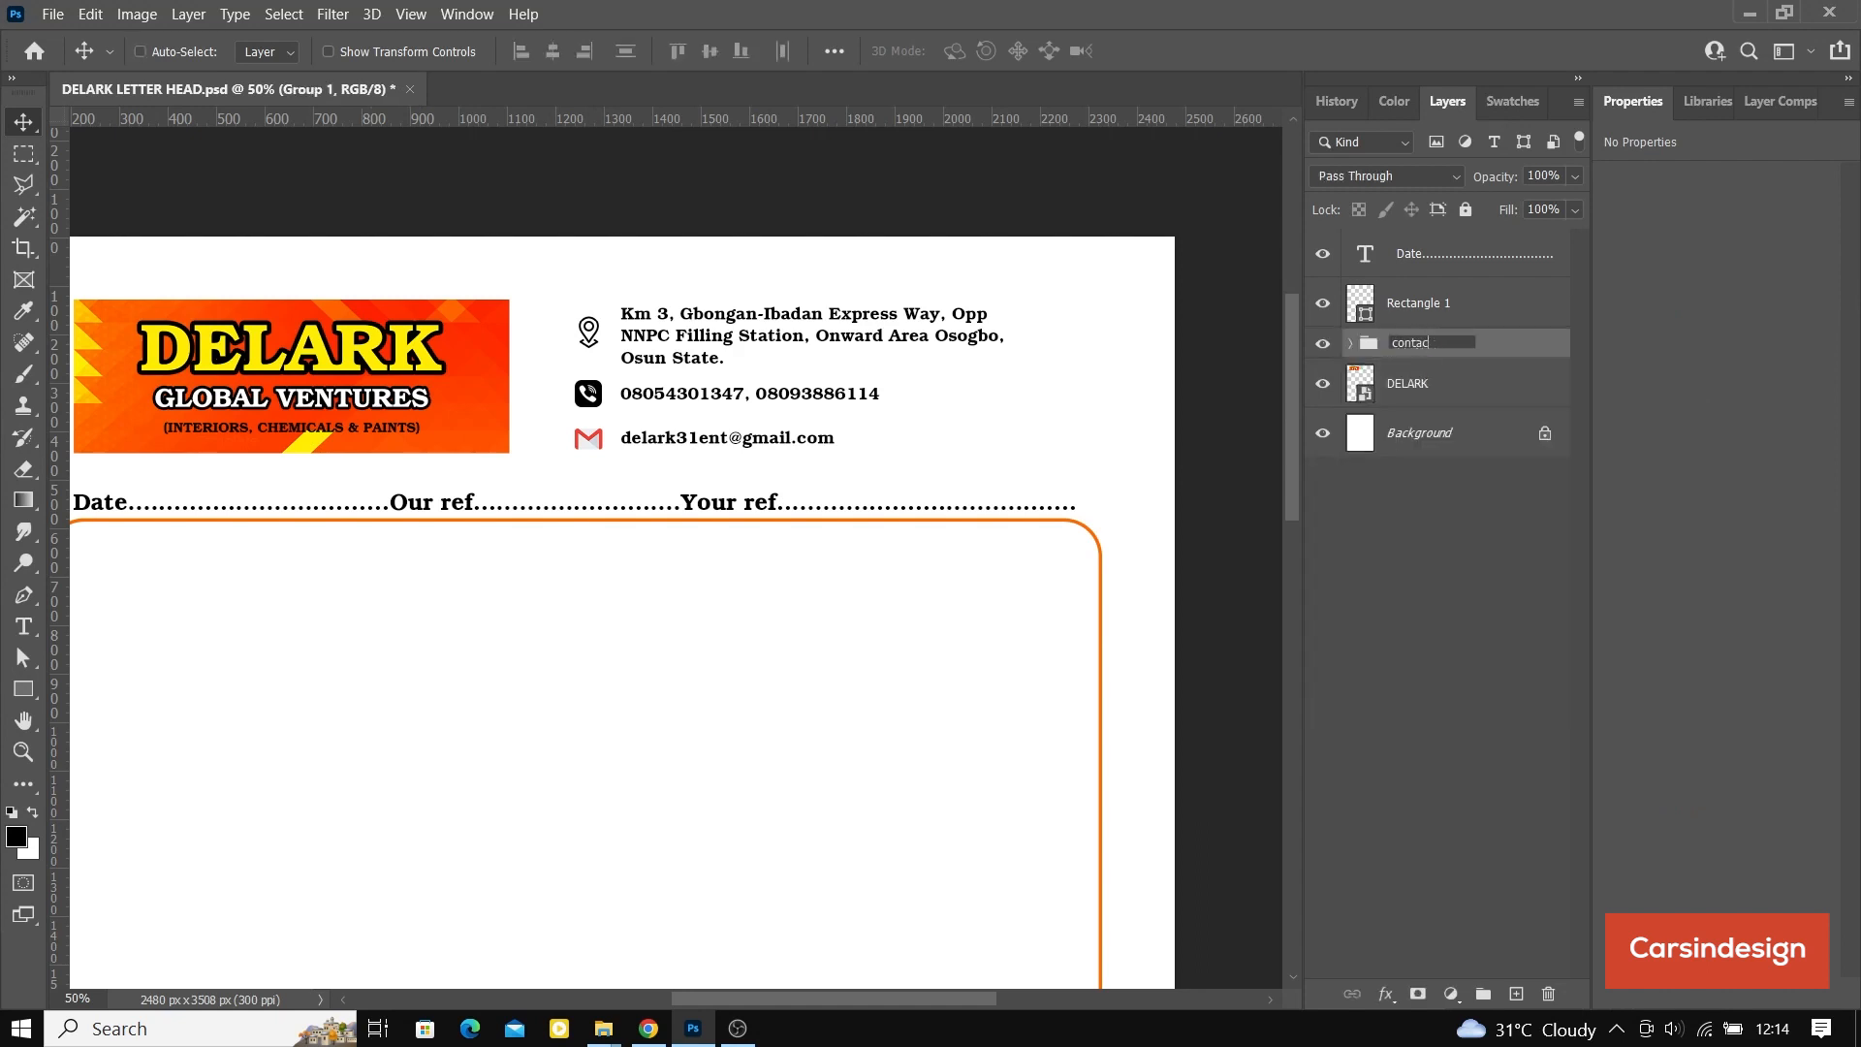
type("t")
key("Return")
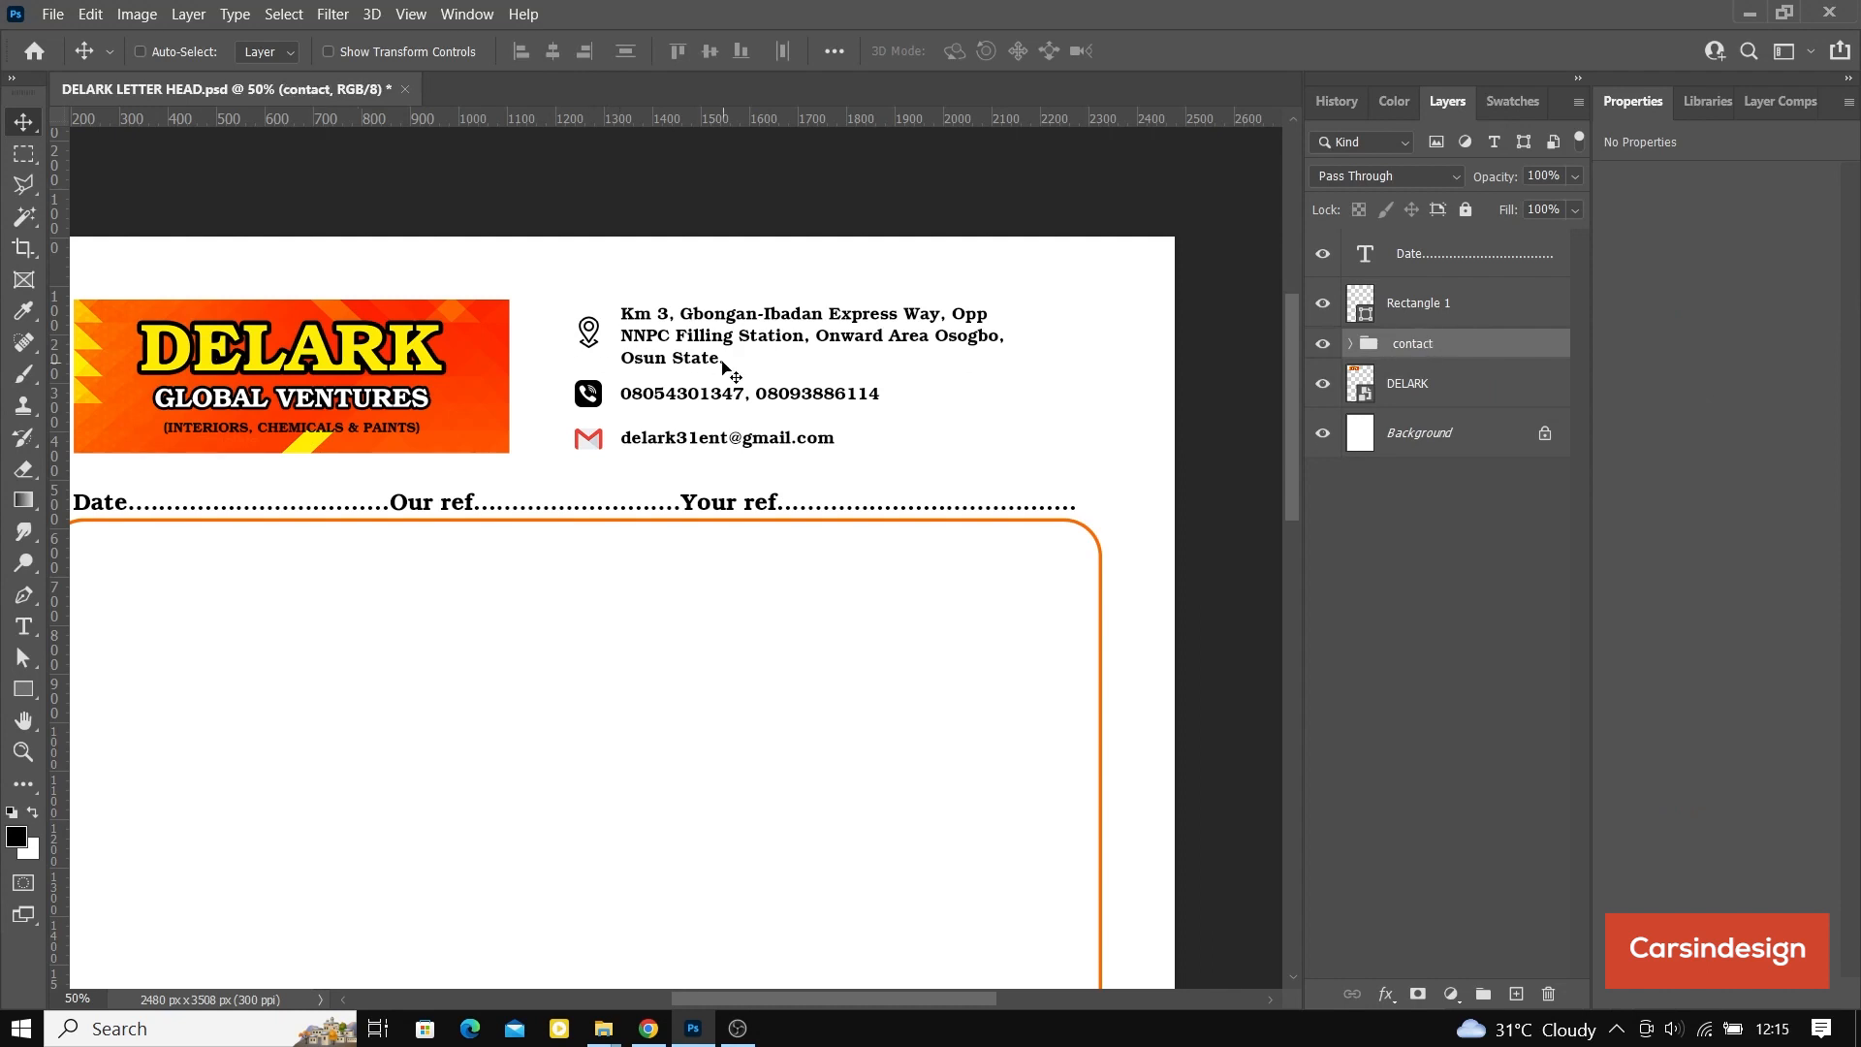
Step: Align the contact group with the DELARK banner on their vertical centers
left_click_drag(722, 369, 723, 366)
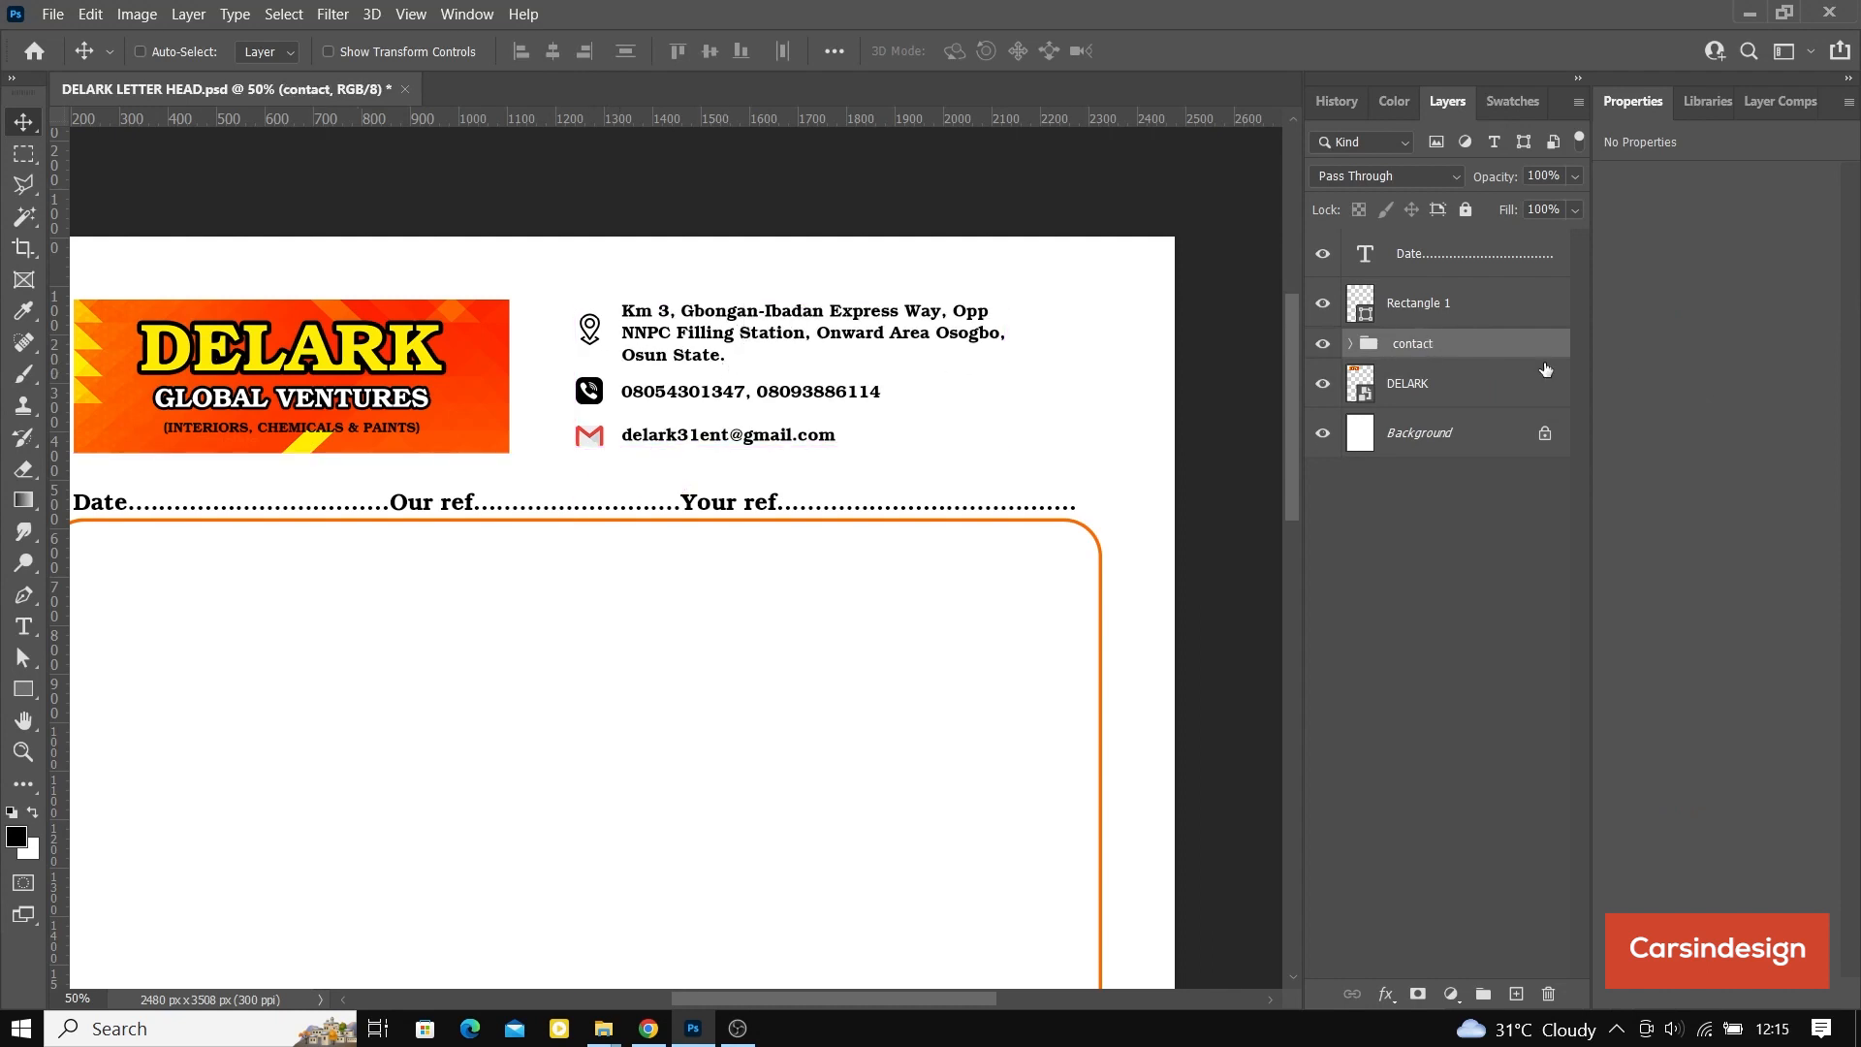
left_click(1502, 388, "ctrl")
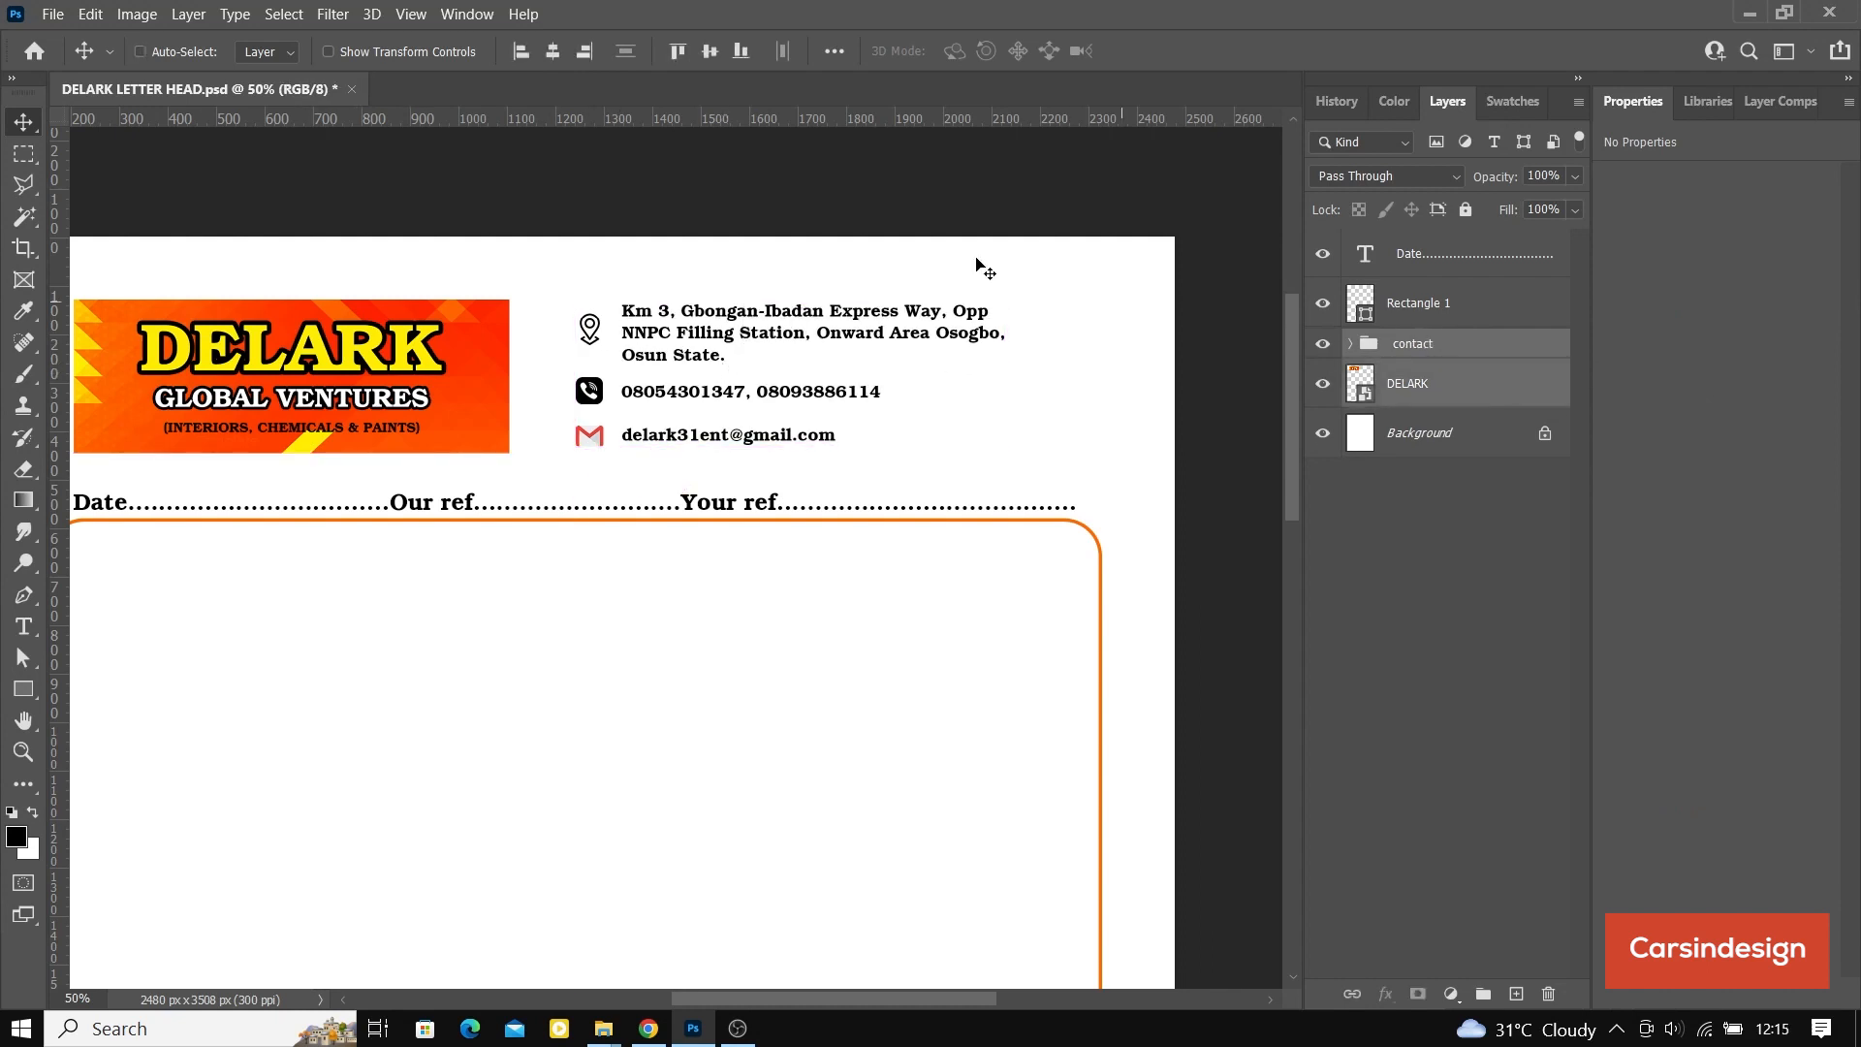
left_click(708, 52)
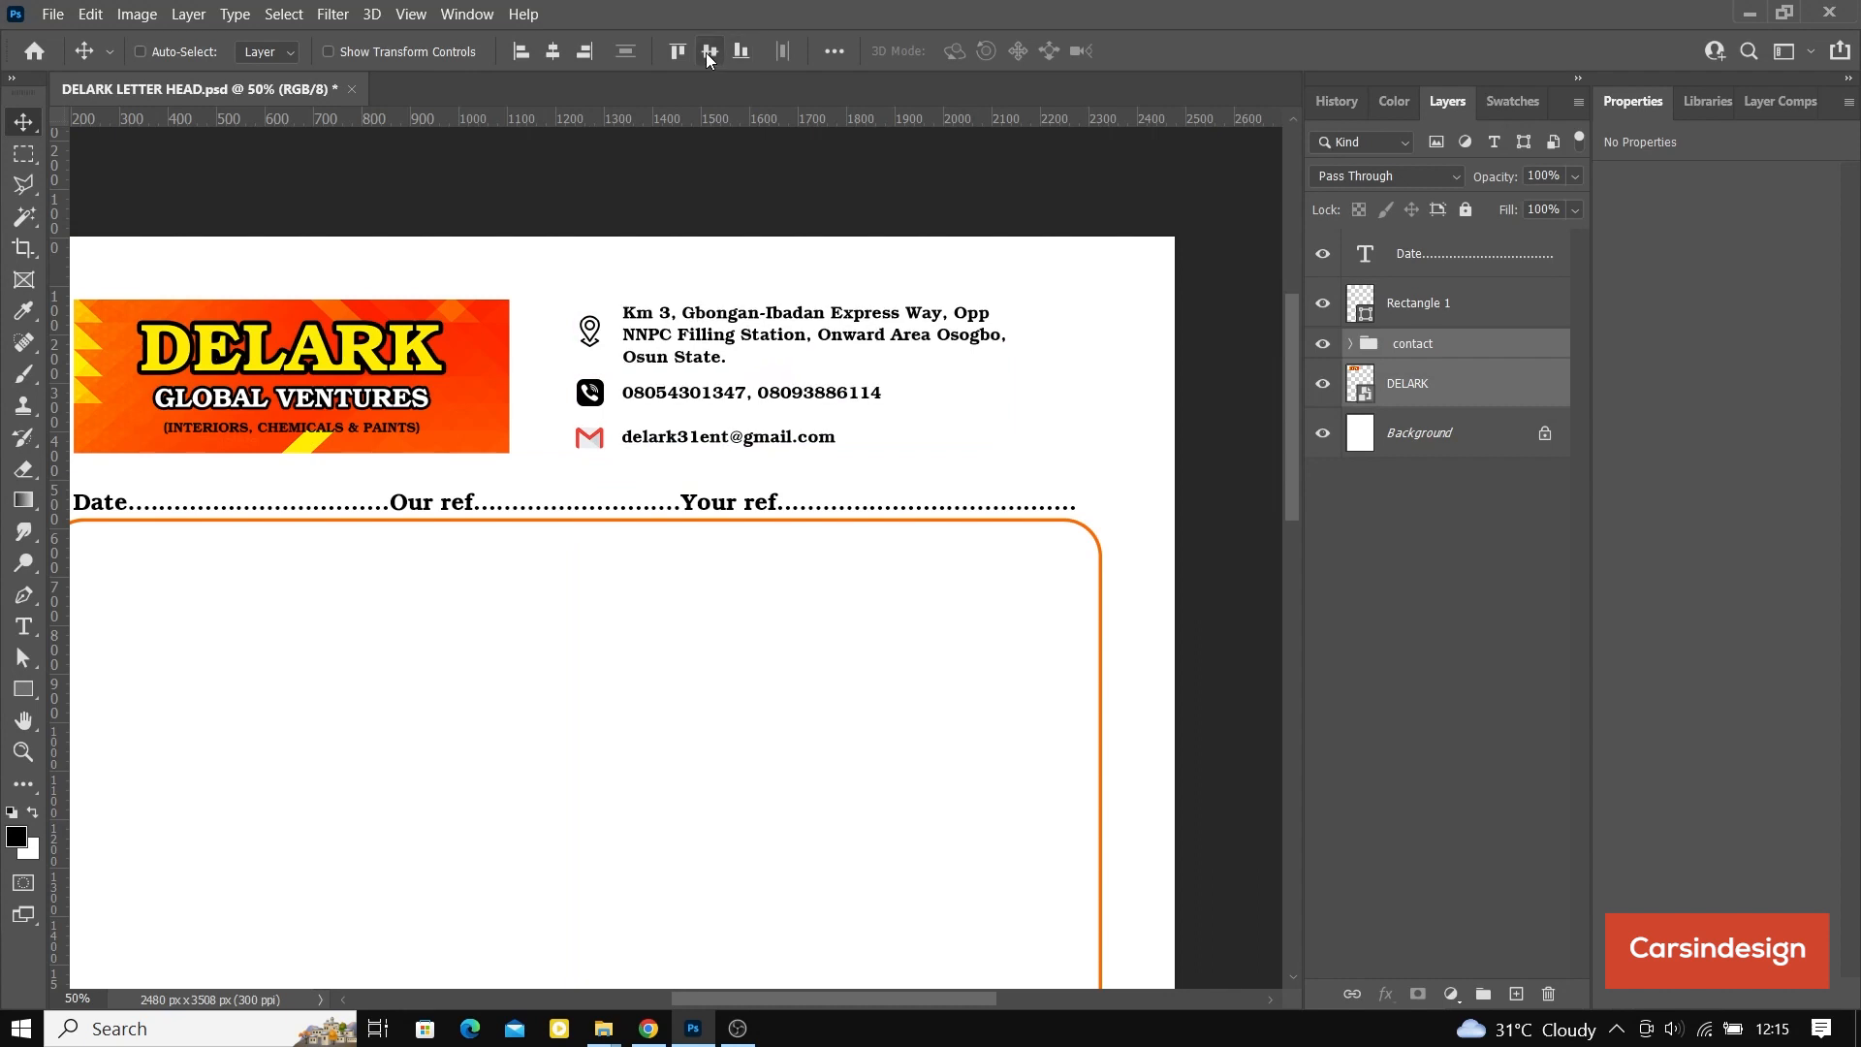
Step: Move the contact group right until its right edge lines up with the end of the date line, about 207 px from the page edge
left_click(1413, 351)
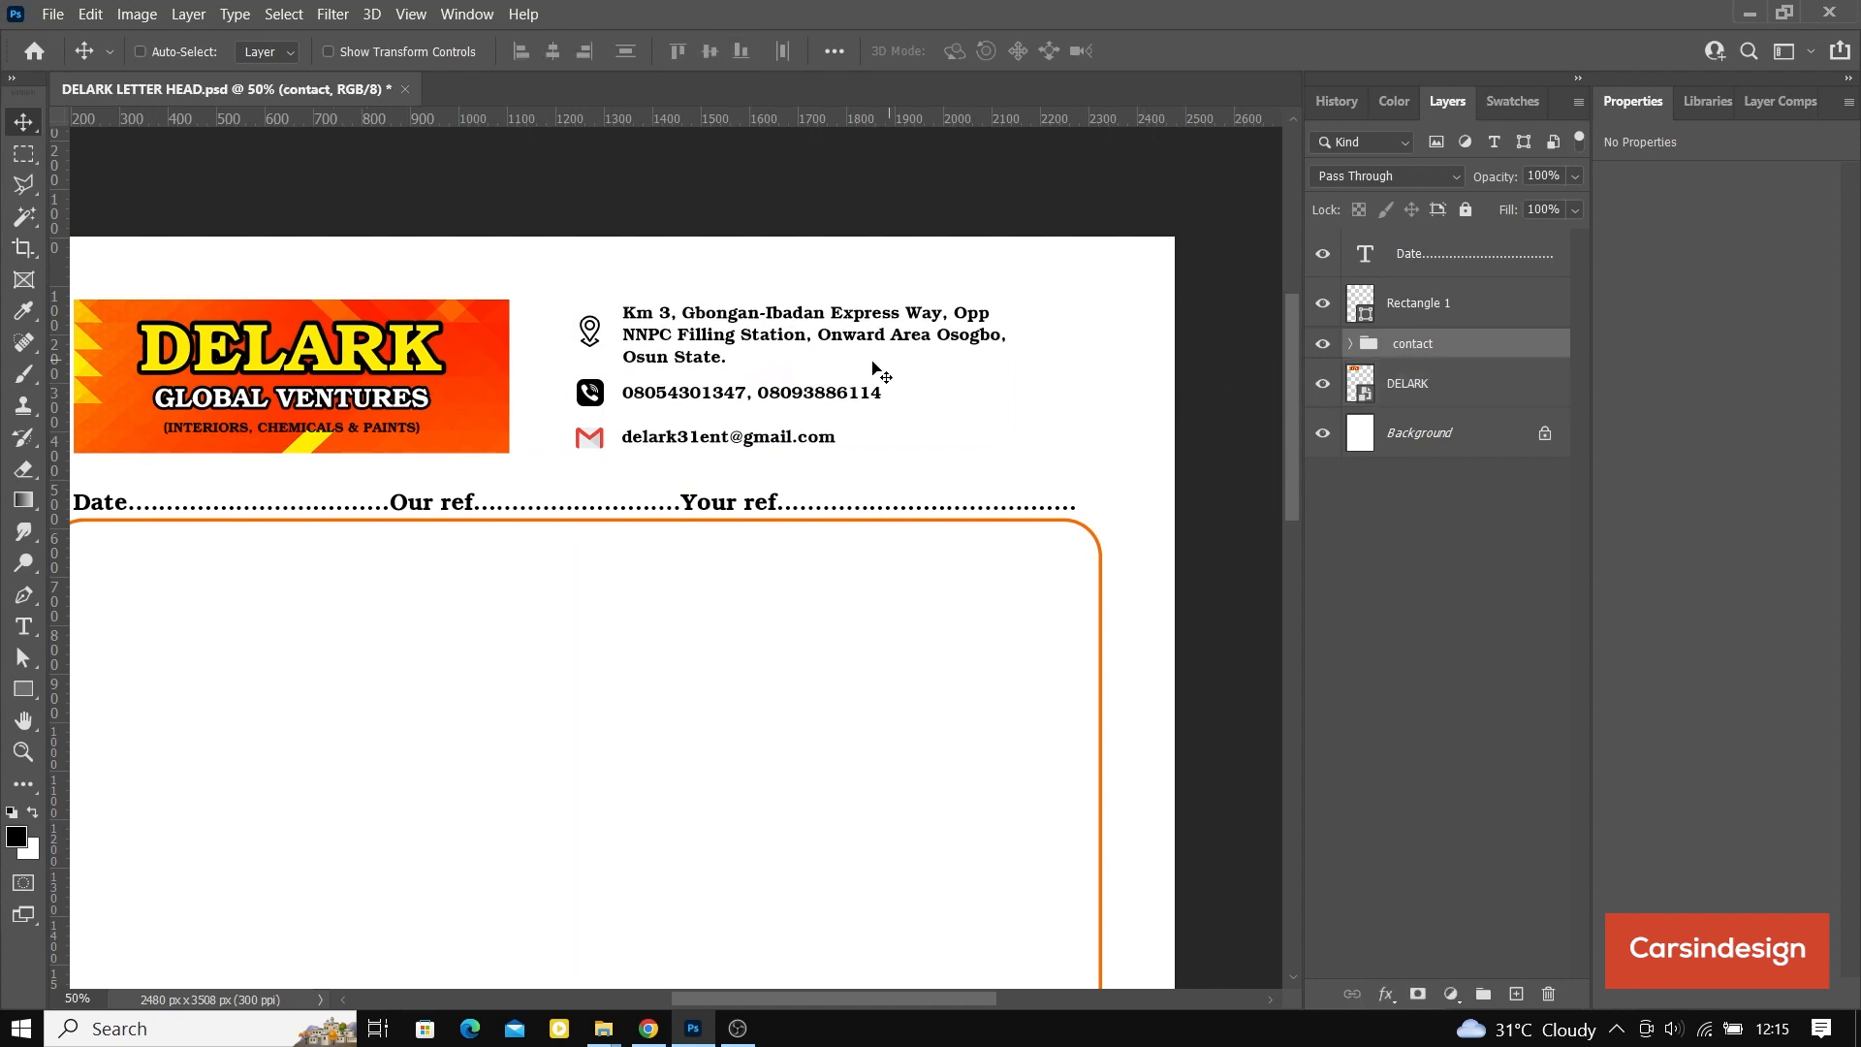
left_click_drag(773, 375, 841, 374)
key("ctrl+minus")
key("ctrl+minus")
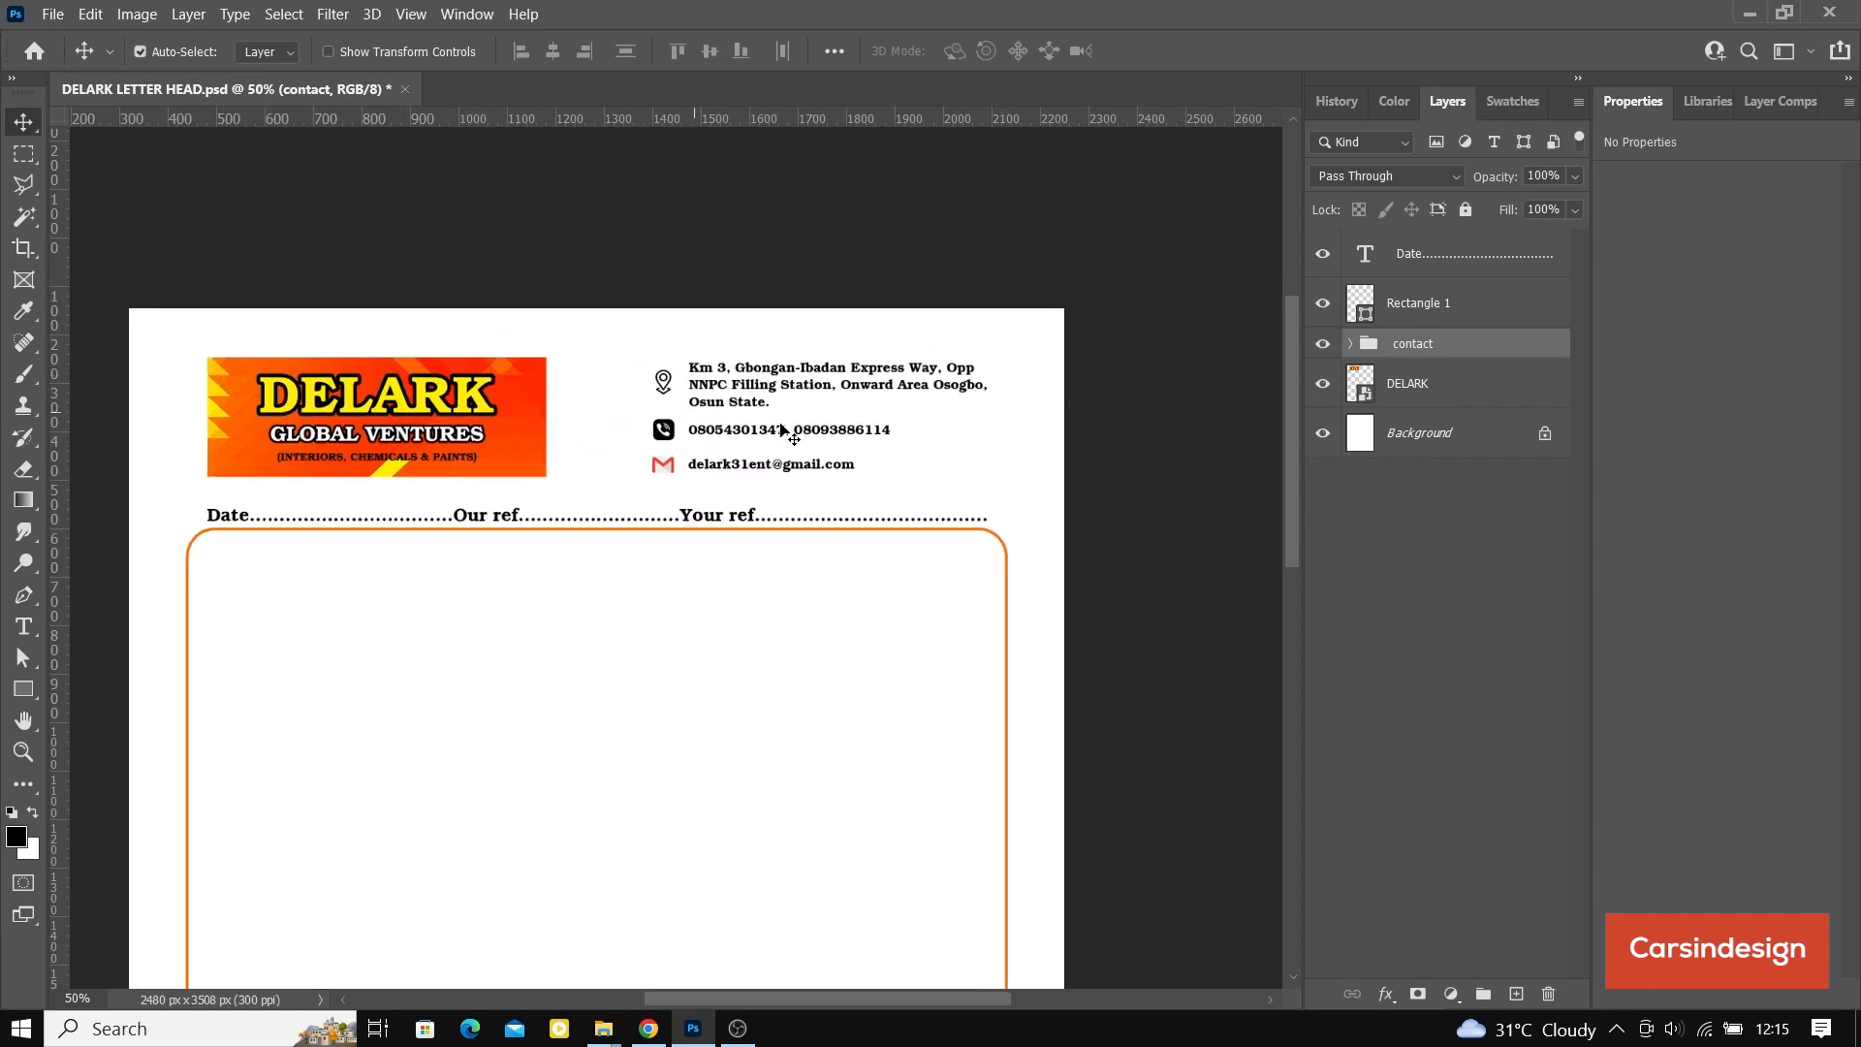
key("ctrl+plus")
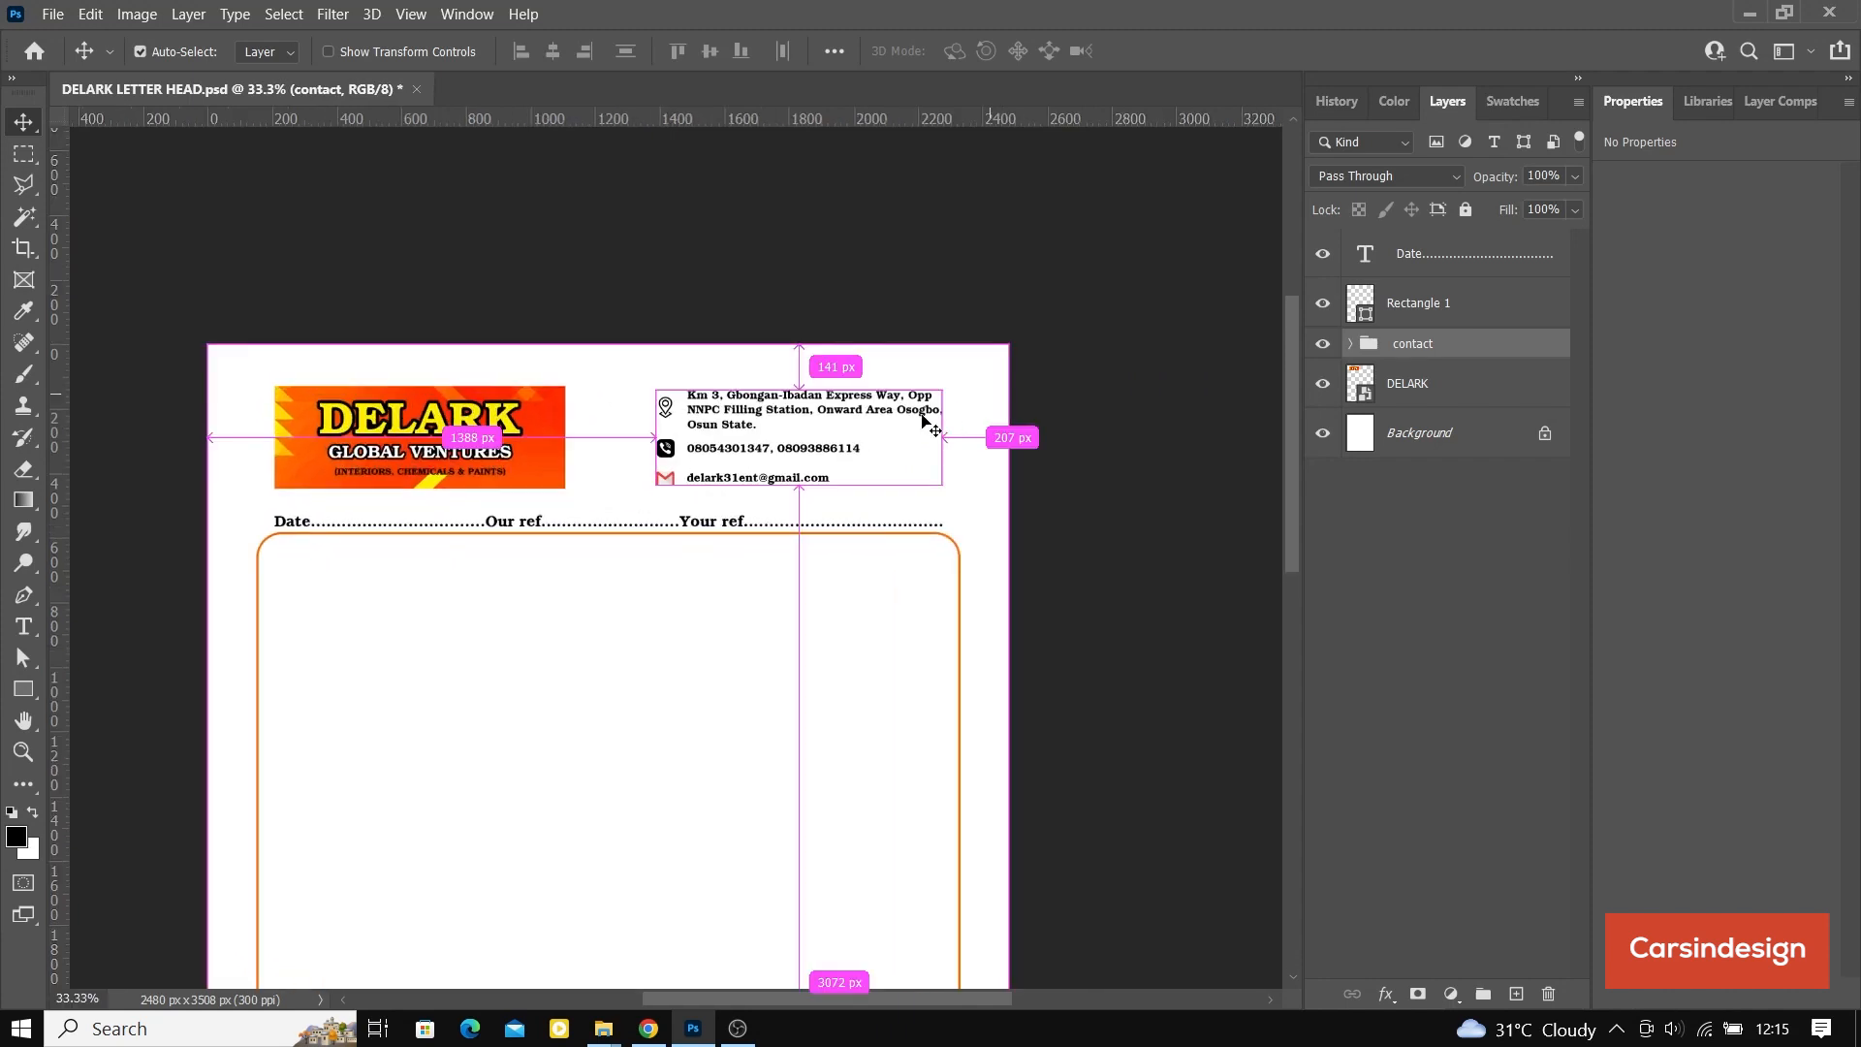
Step: Shift the contact group back left, closer to the banner, keeping its height on the page
left_click_drag(796, 448, 786, 448)
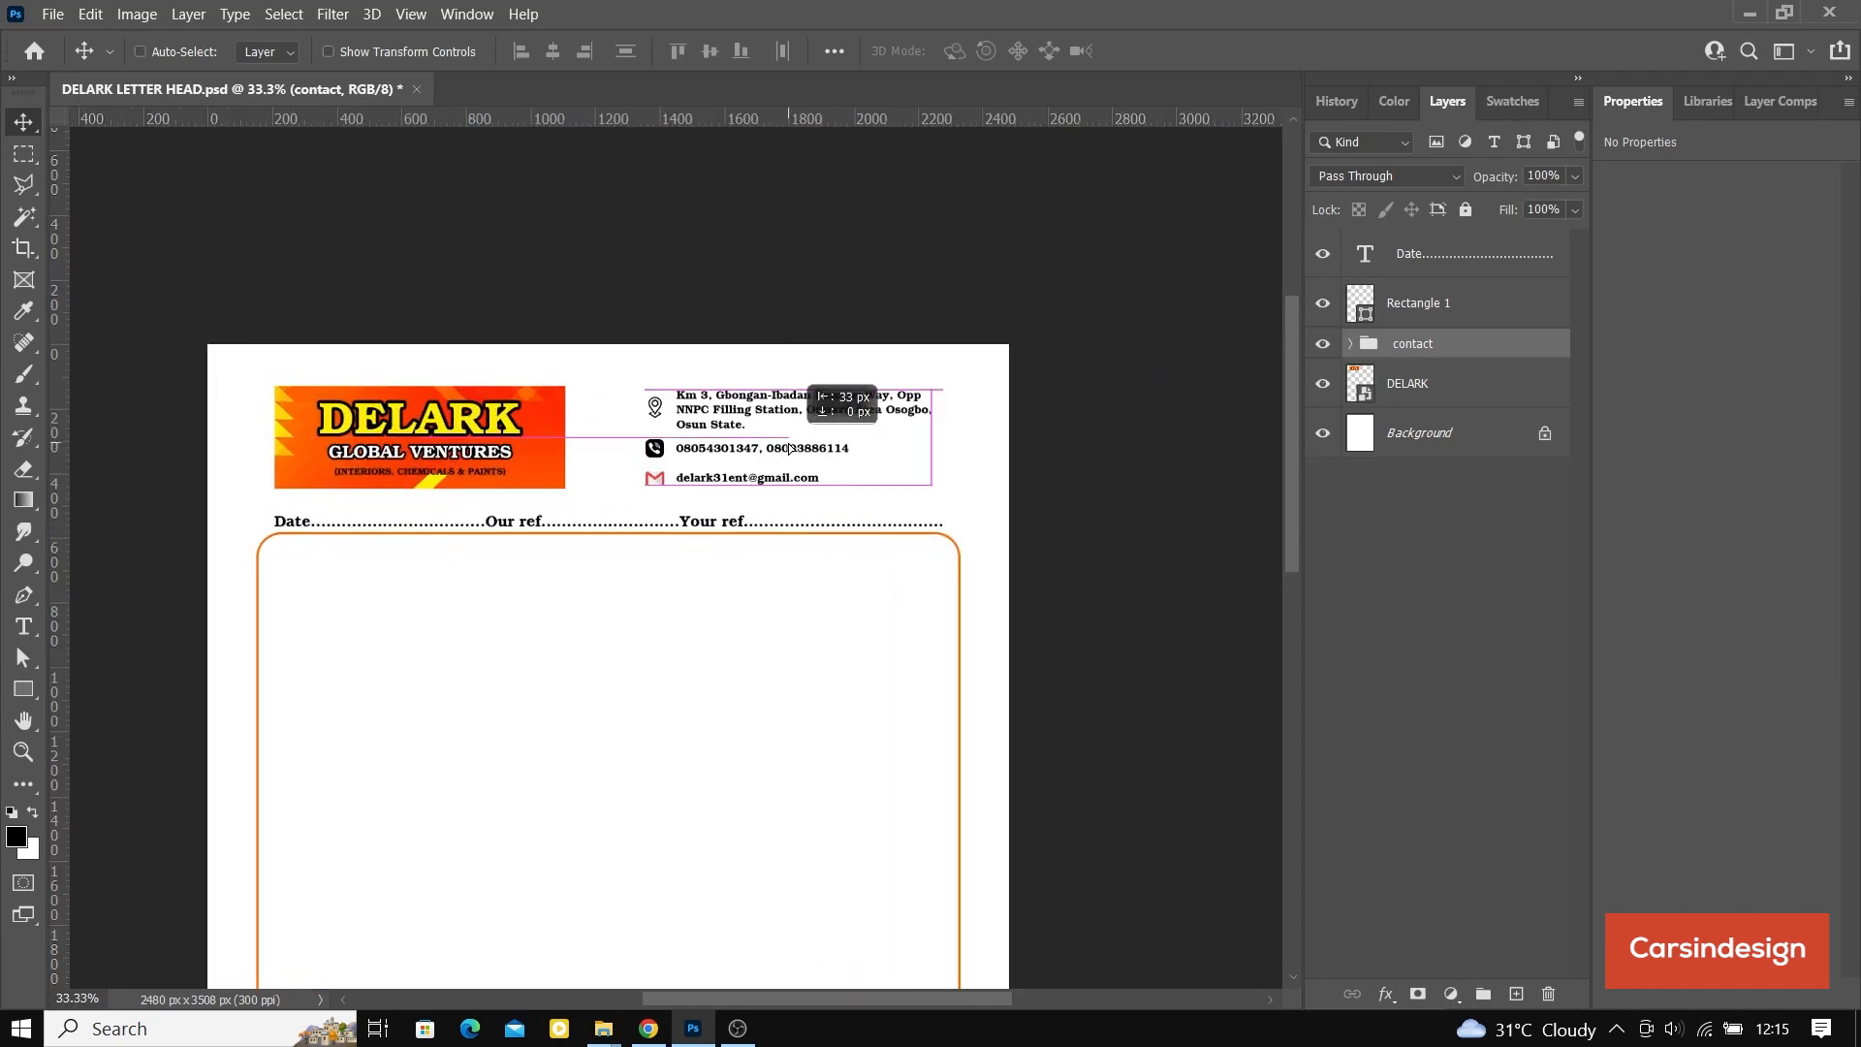
left_click_drag(790, 448, 770, 448)
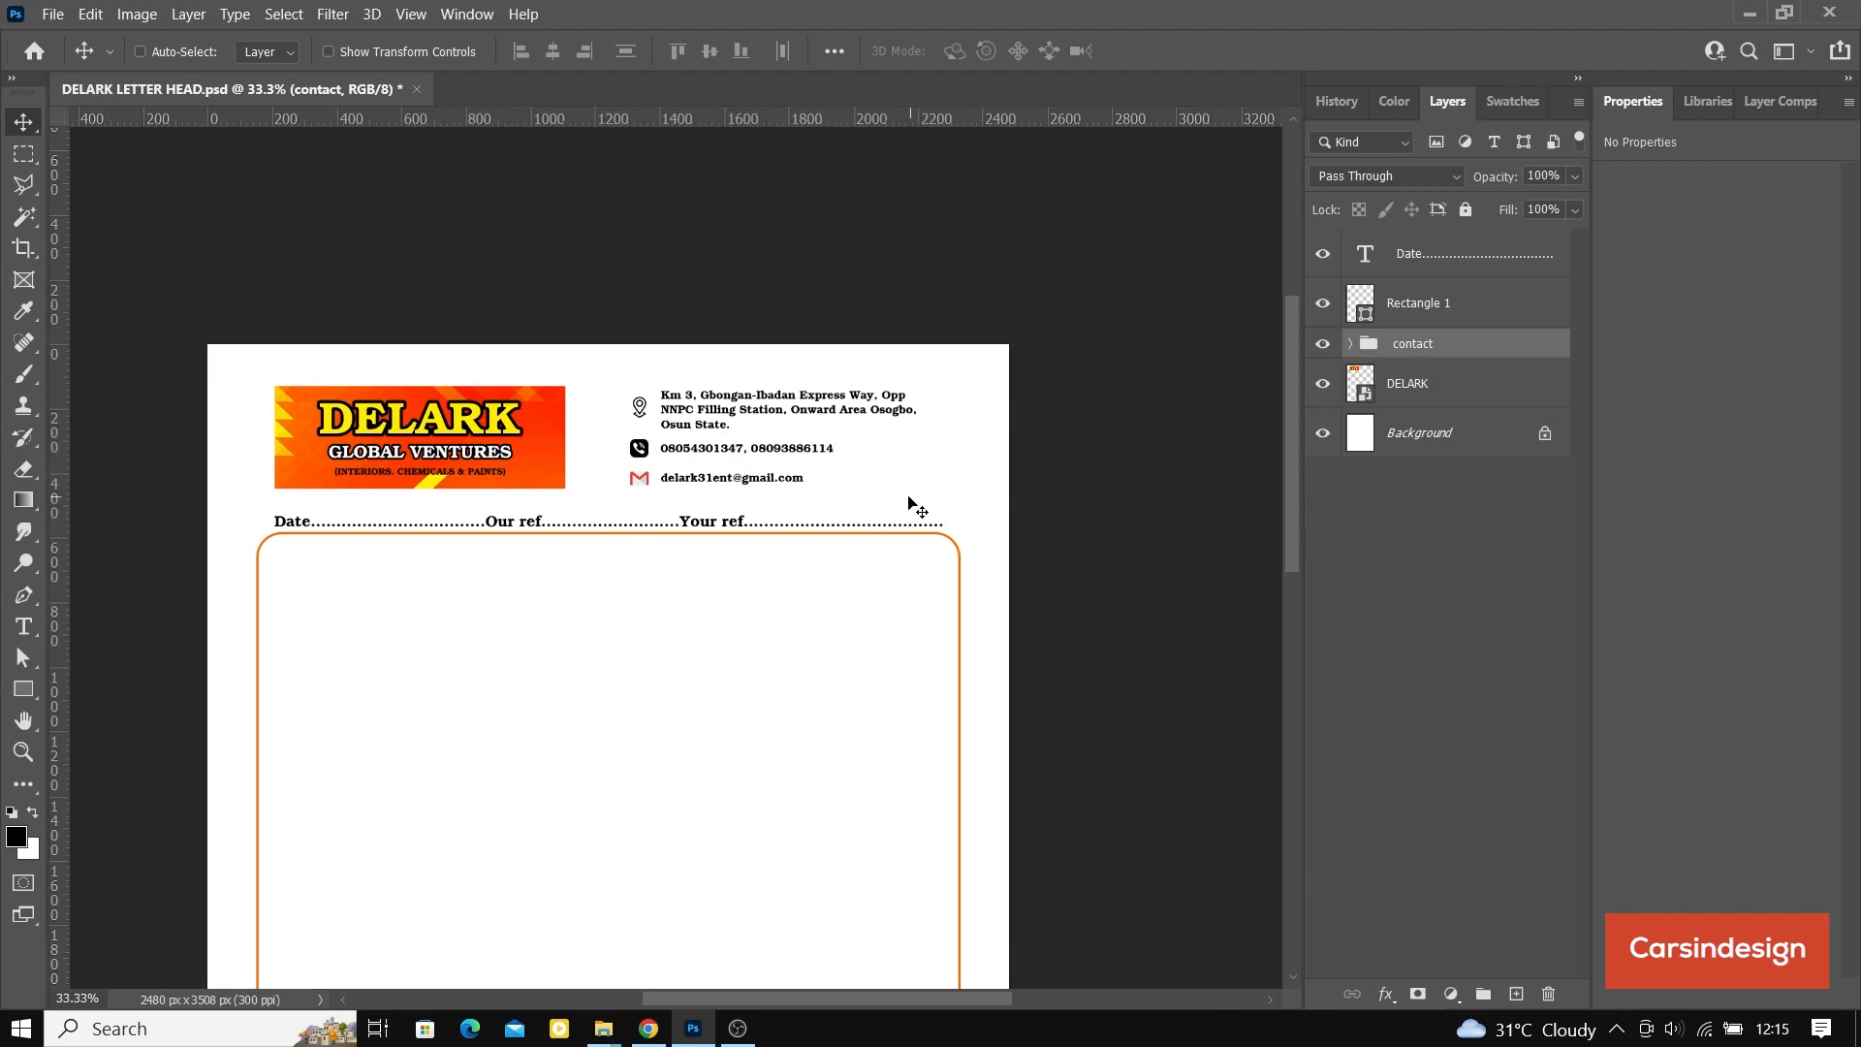
left_click_drag(724, 431, 728, 431)
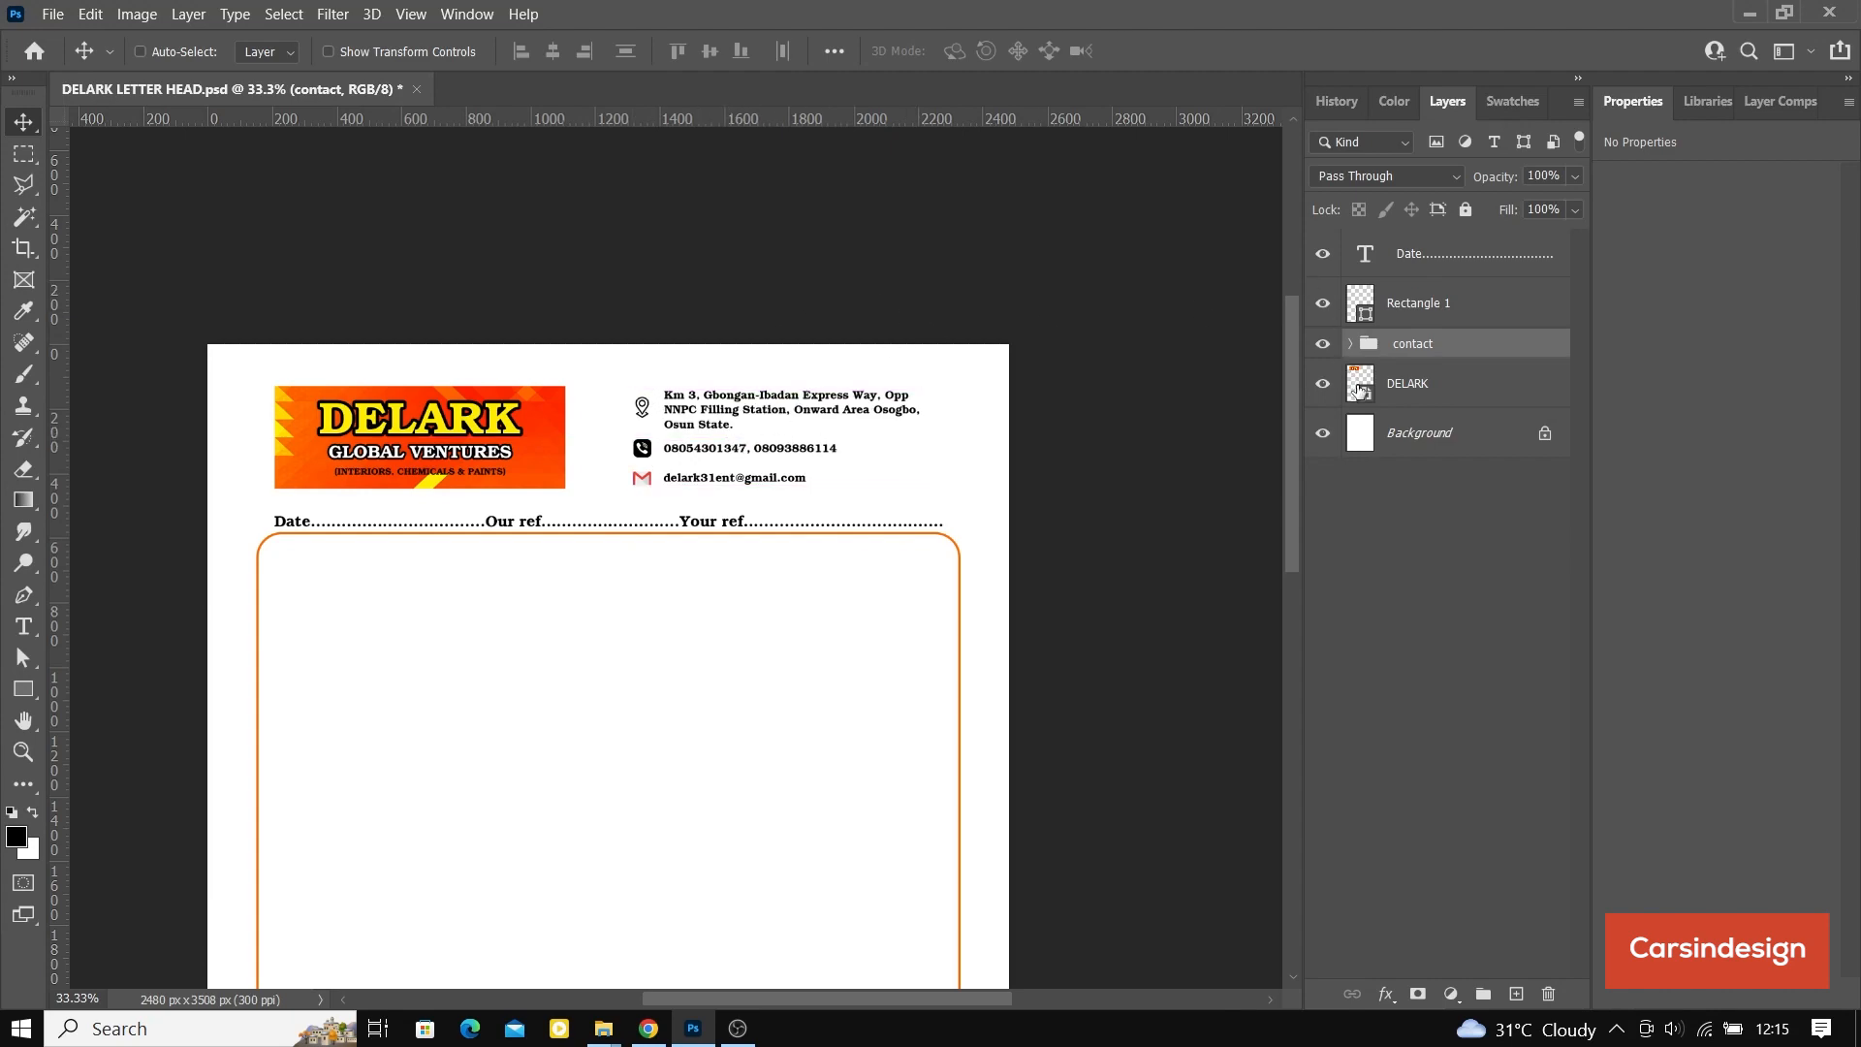
Step: Open the DELARK banner's smart object contents and set its canvas width to 2400 pixels
double_click(1362, 390)
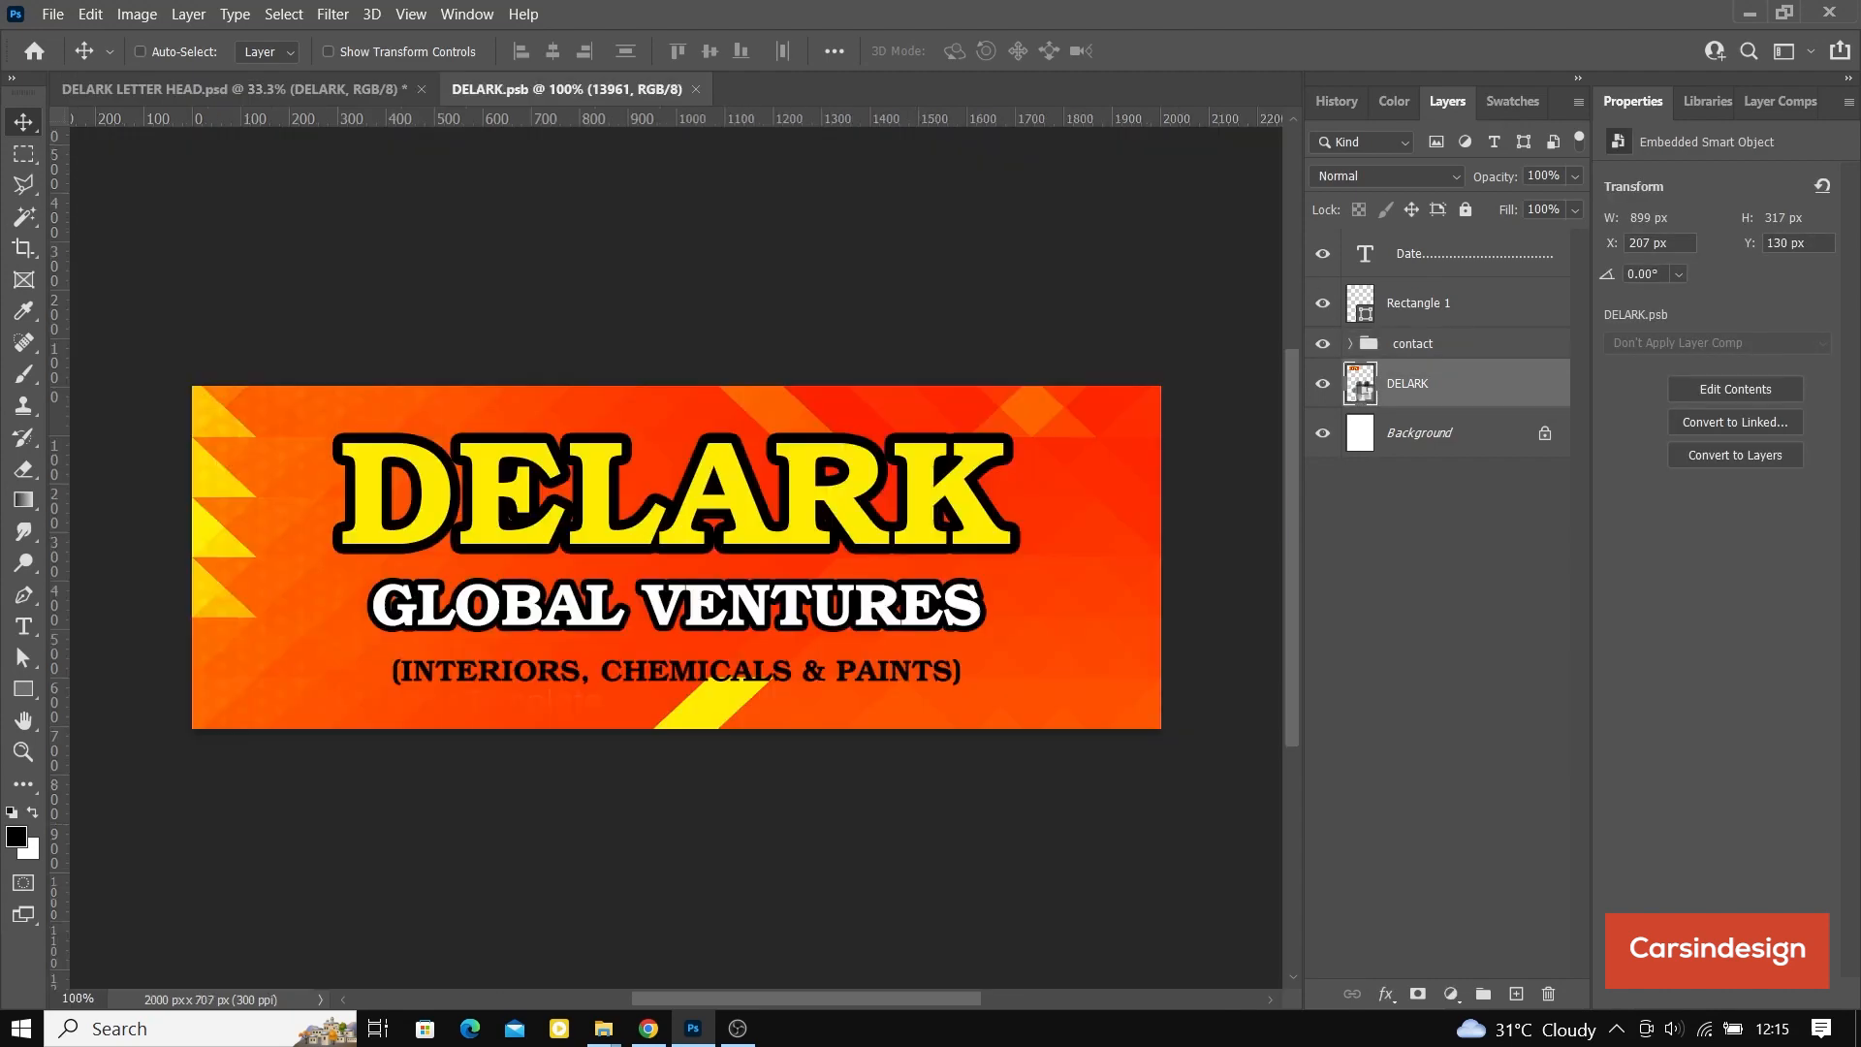
left_click(136, 14)
left_click(269, 205)
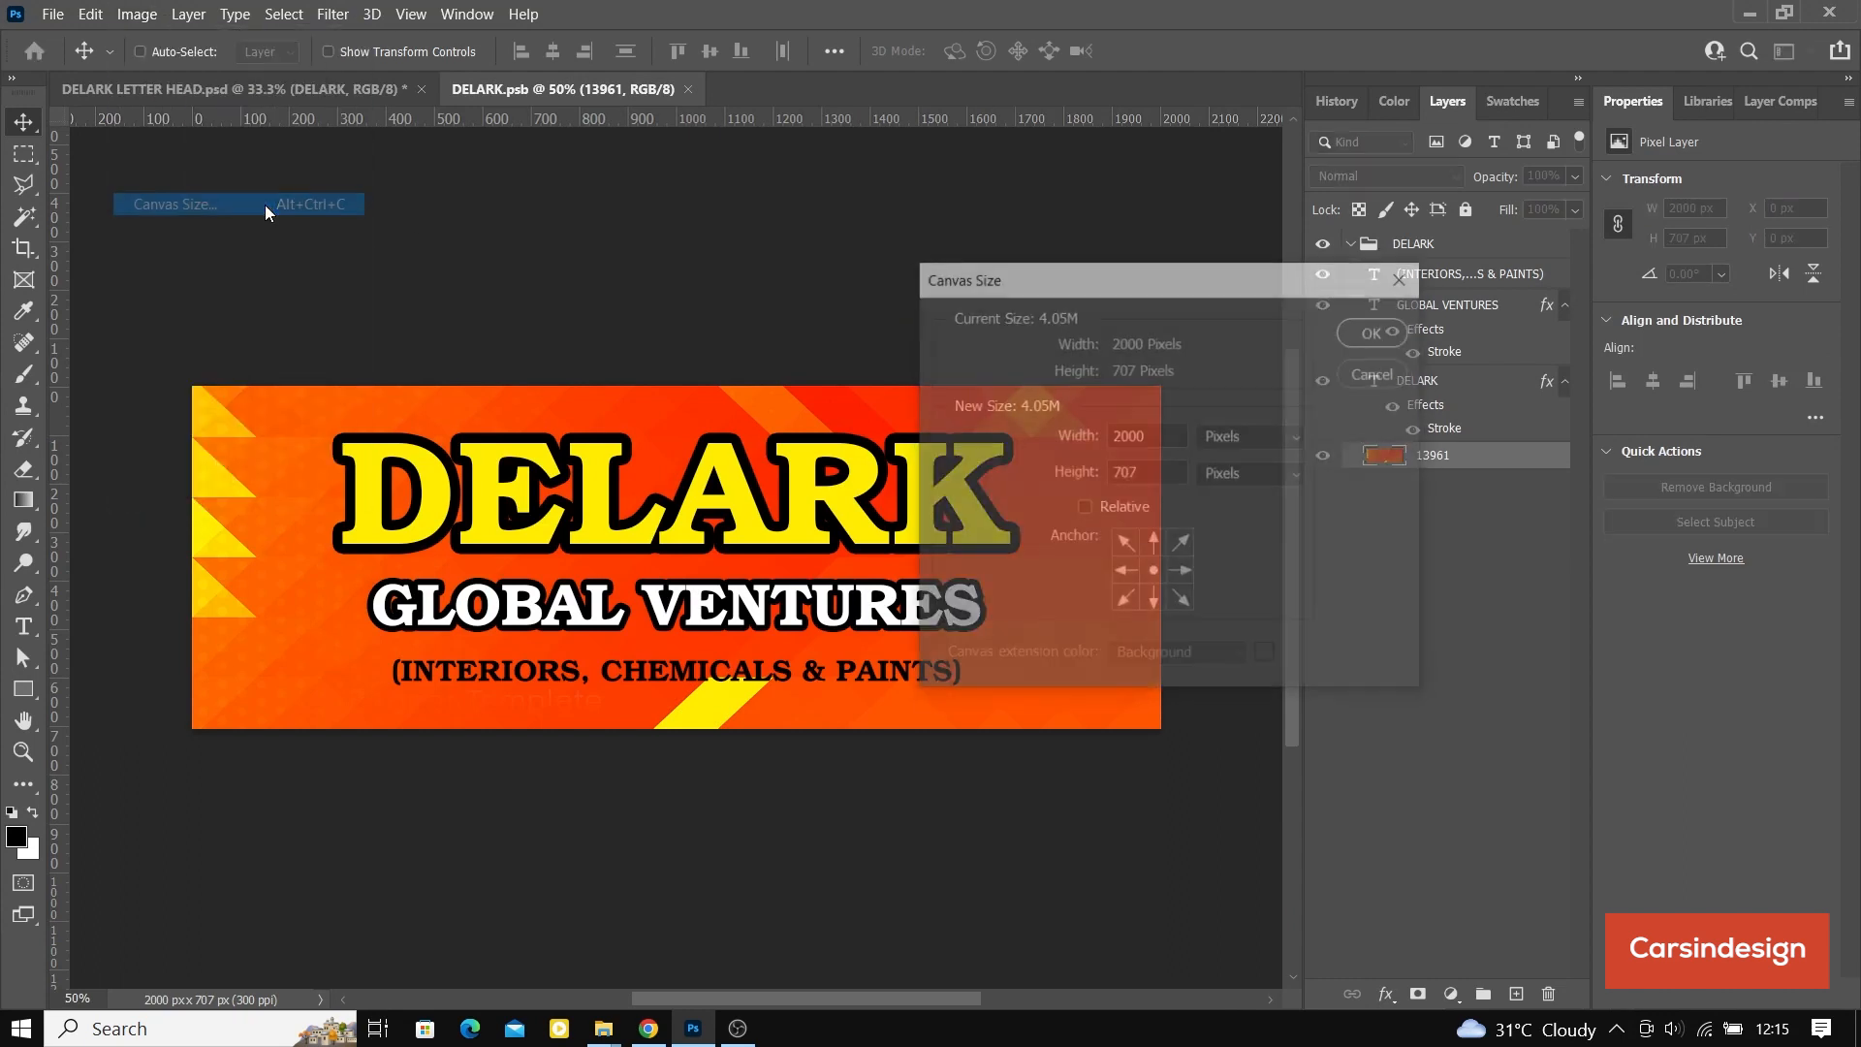
double_click(1124, 438)
type("2400")
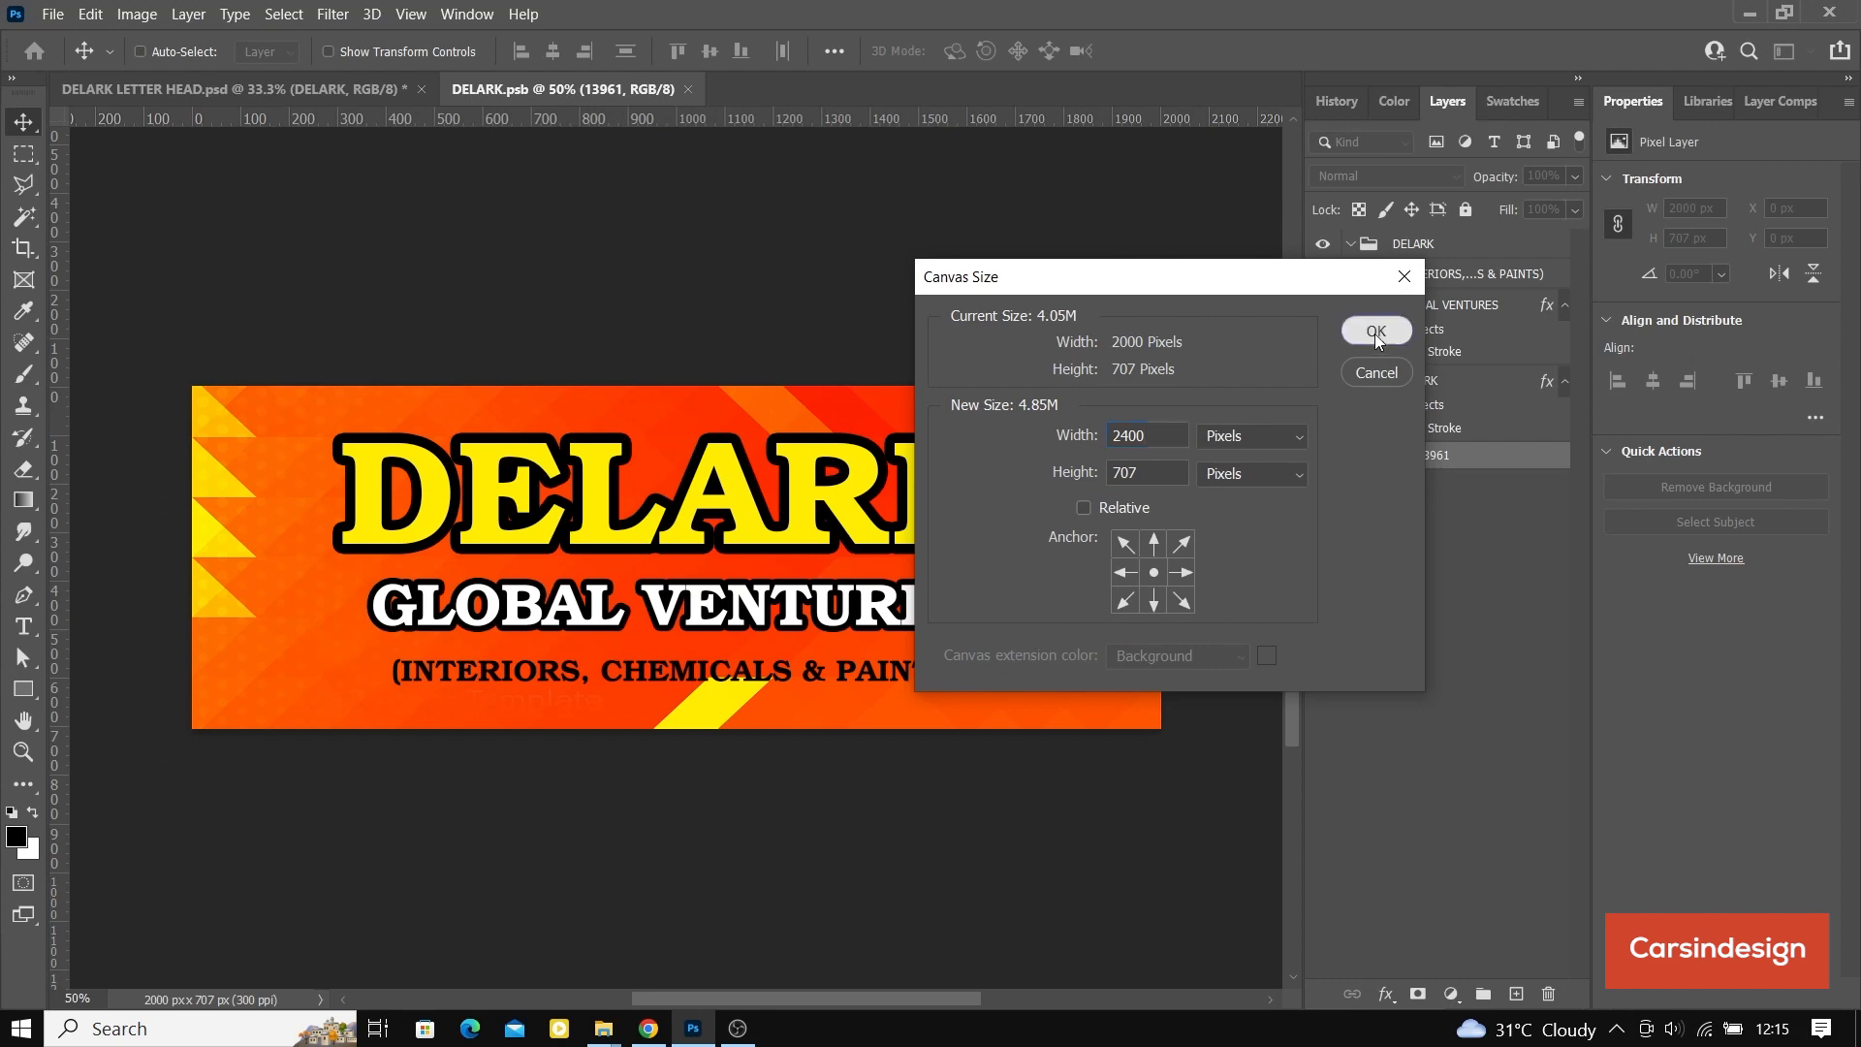
left_click(1372, 329)
key("ctrl")
key("ctrl+minus")
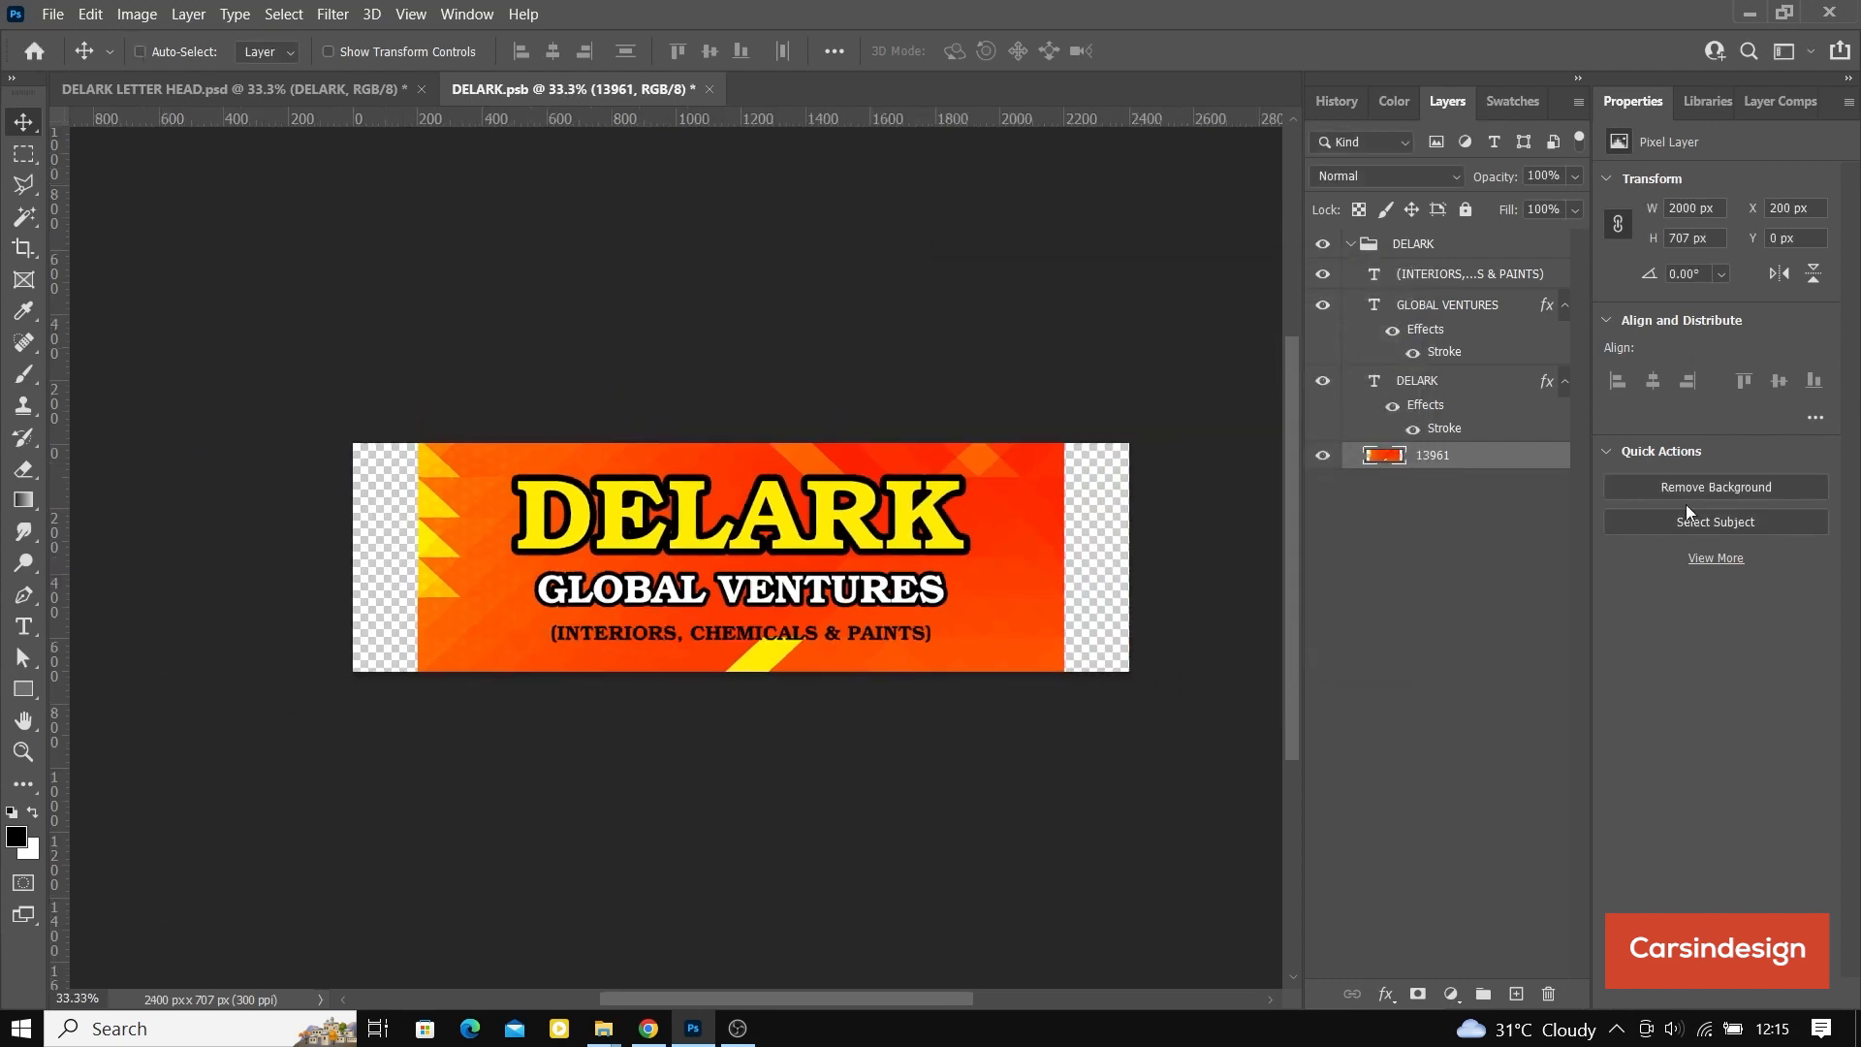
Step: Stretch the orange background layer 13961 on both sides to the full 2400 px canvas width and save the smart object
left_click(329, 51)
left_click_drag(417, 557, 349, 560)
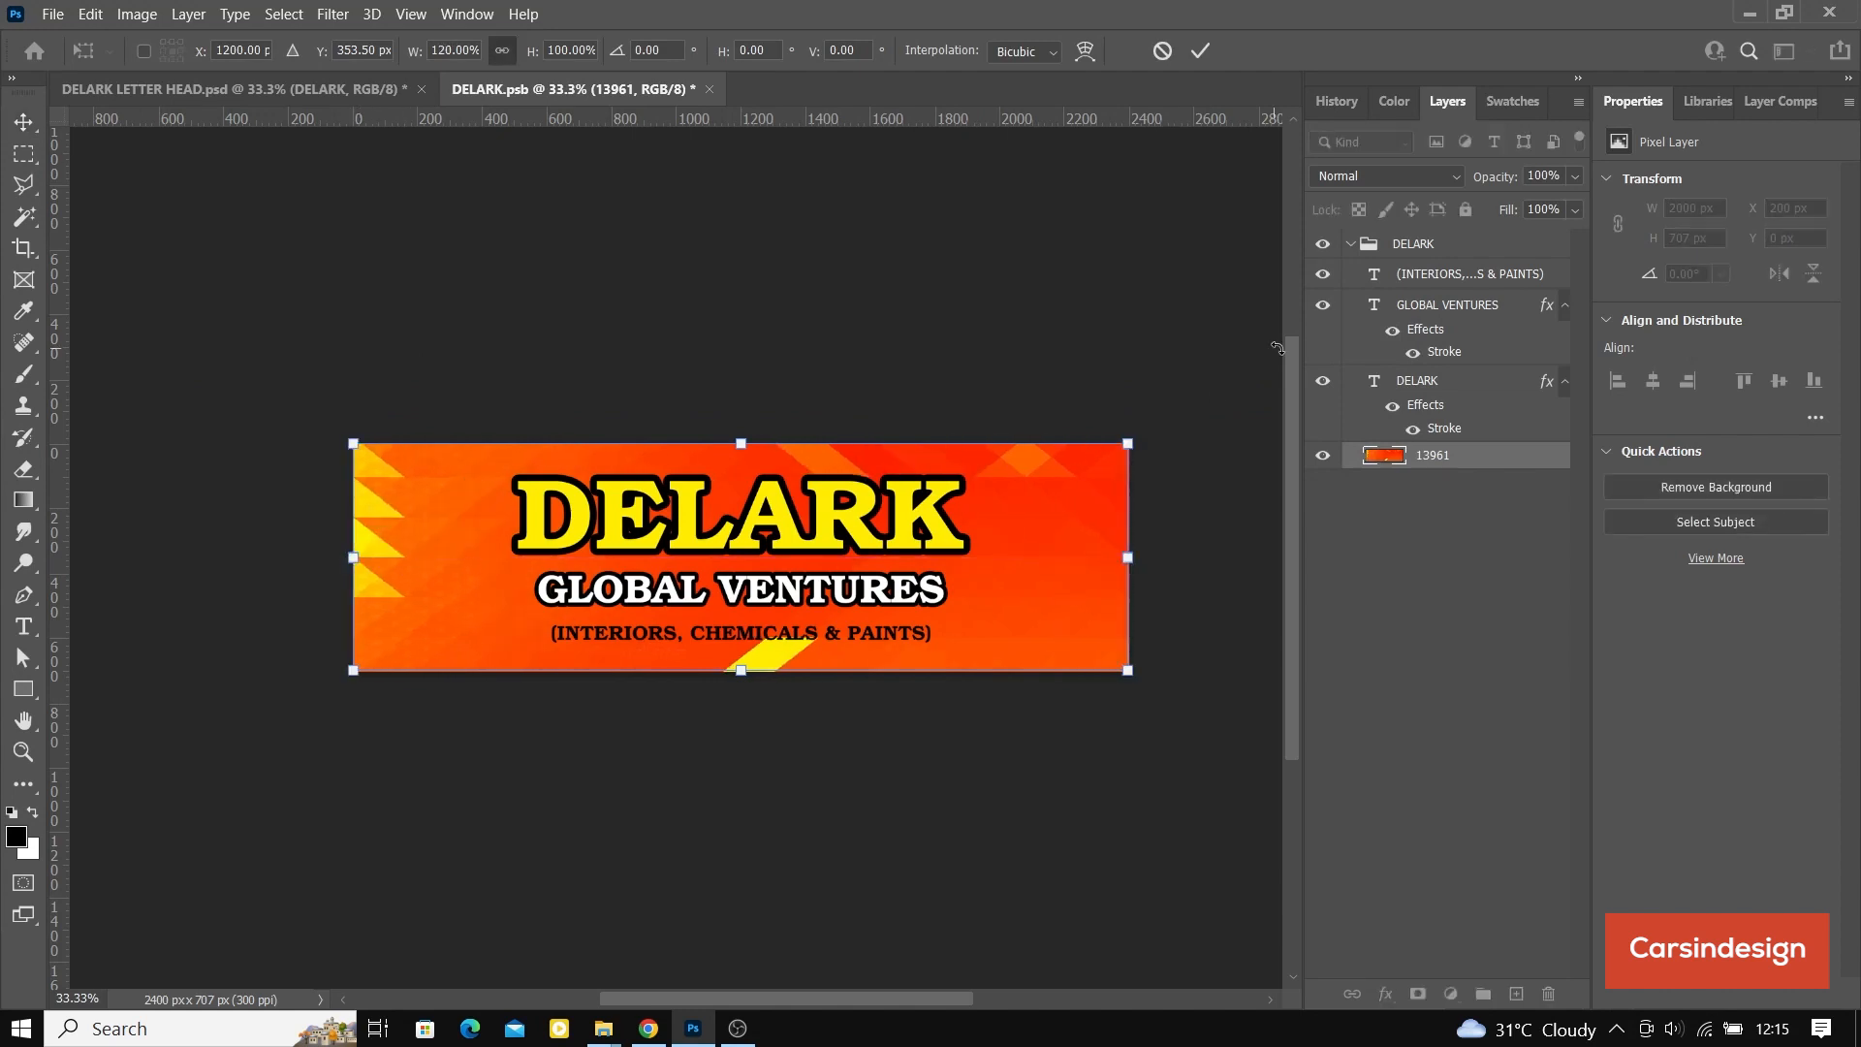
left_click(1202, 53)
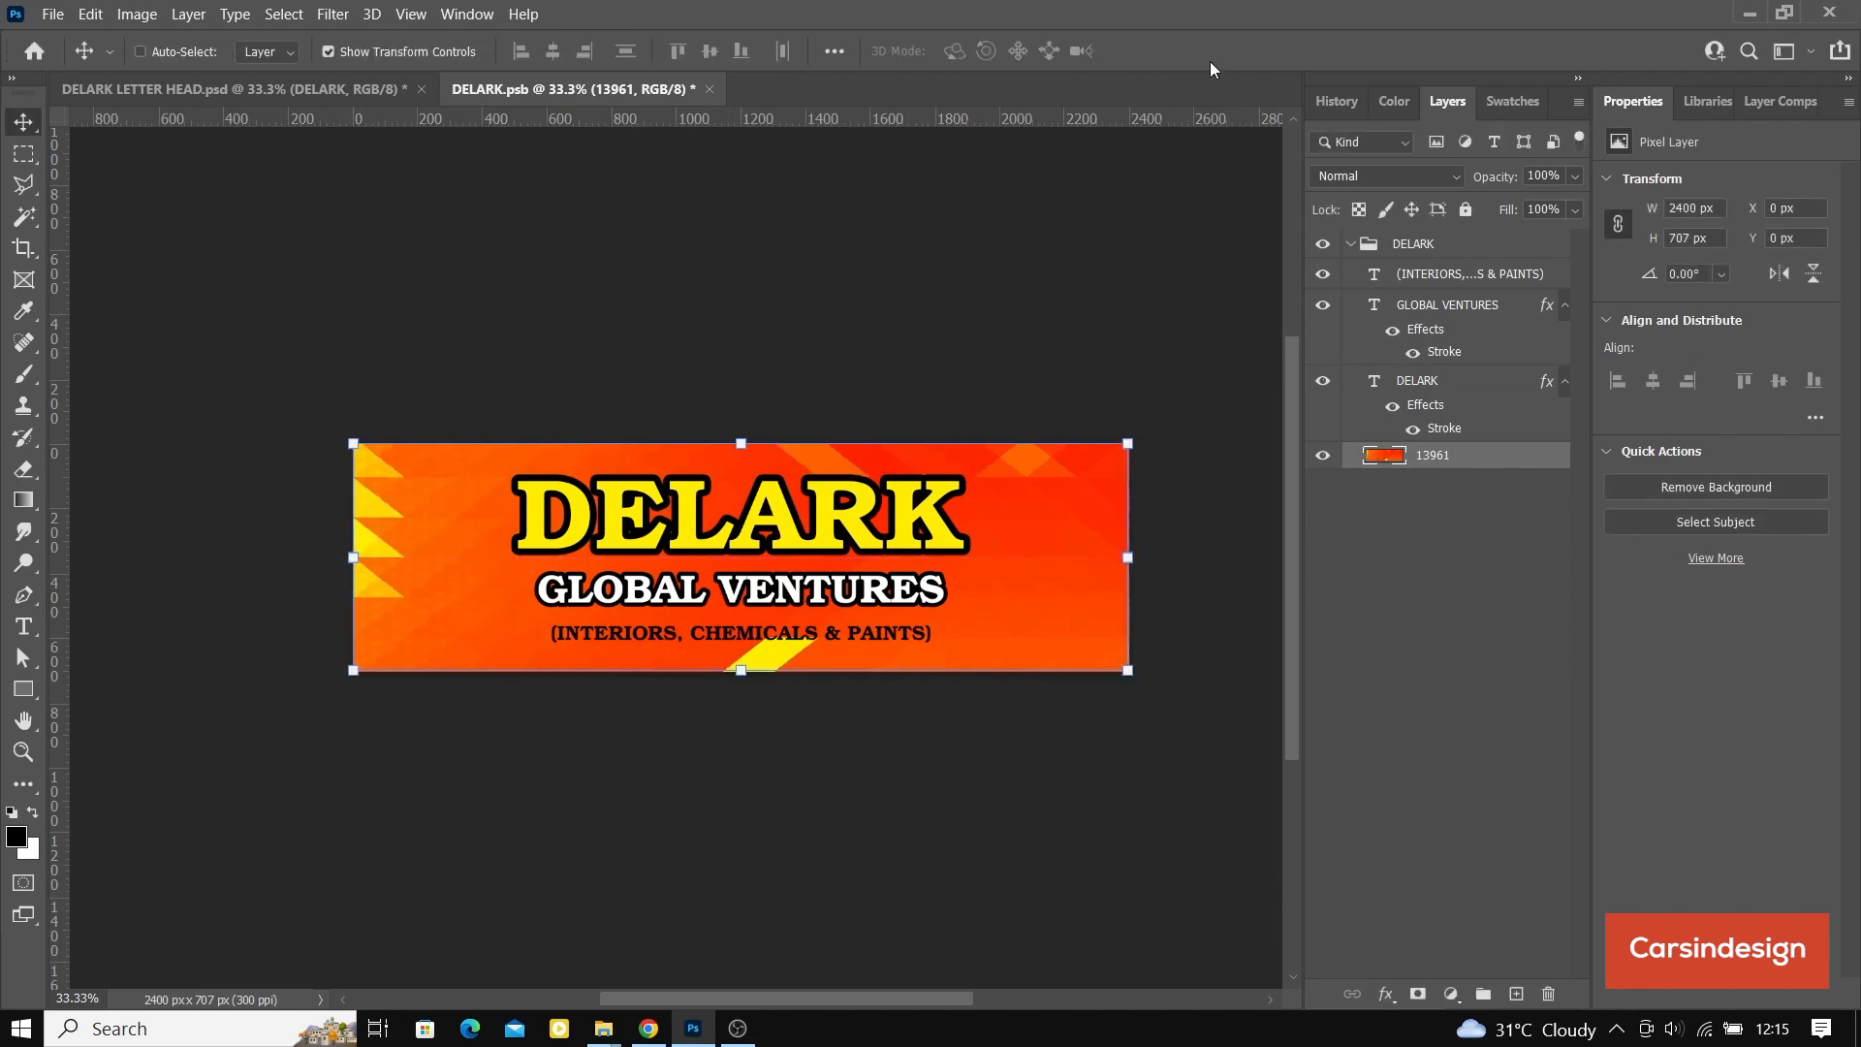
key("ctrl+s")
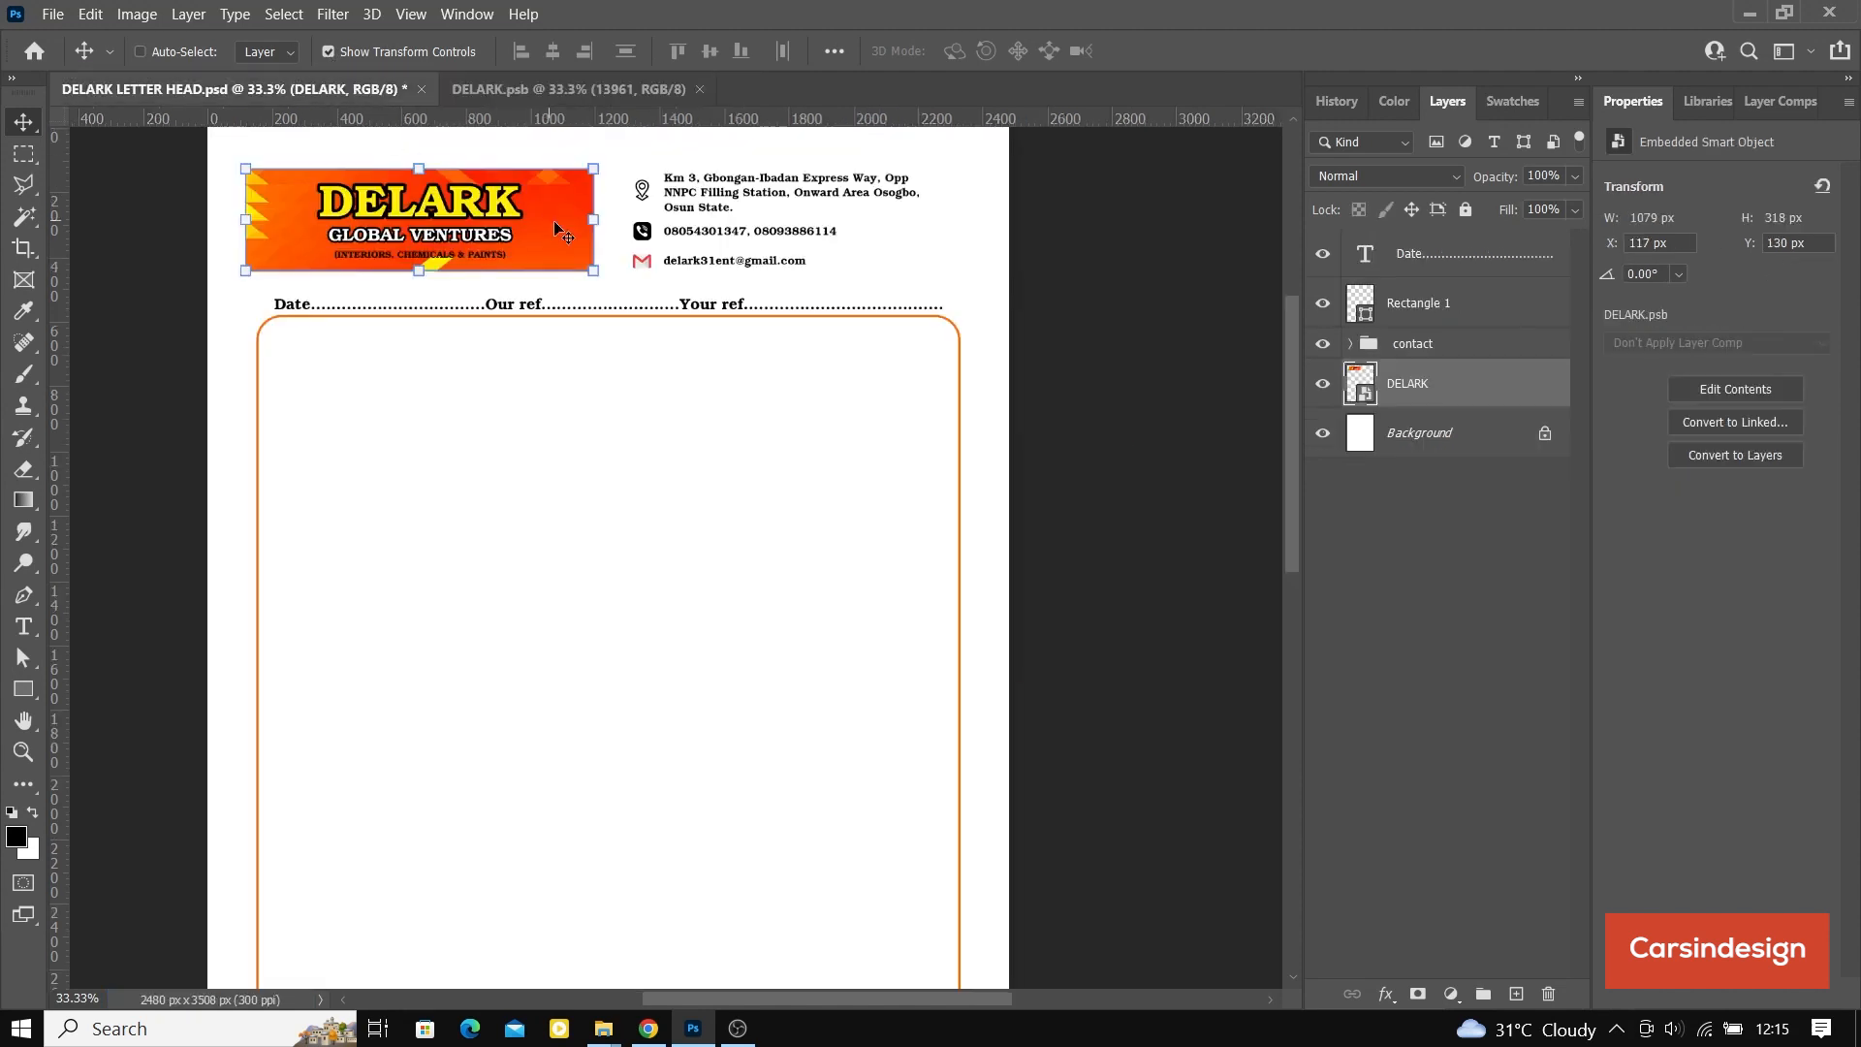
Step: Move the widened banner to about X 207 px, shift the contact group right to the date line's end and save the letterhead
left_click_drag(427, 215, 453, 212)
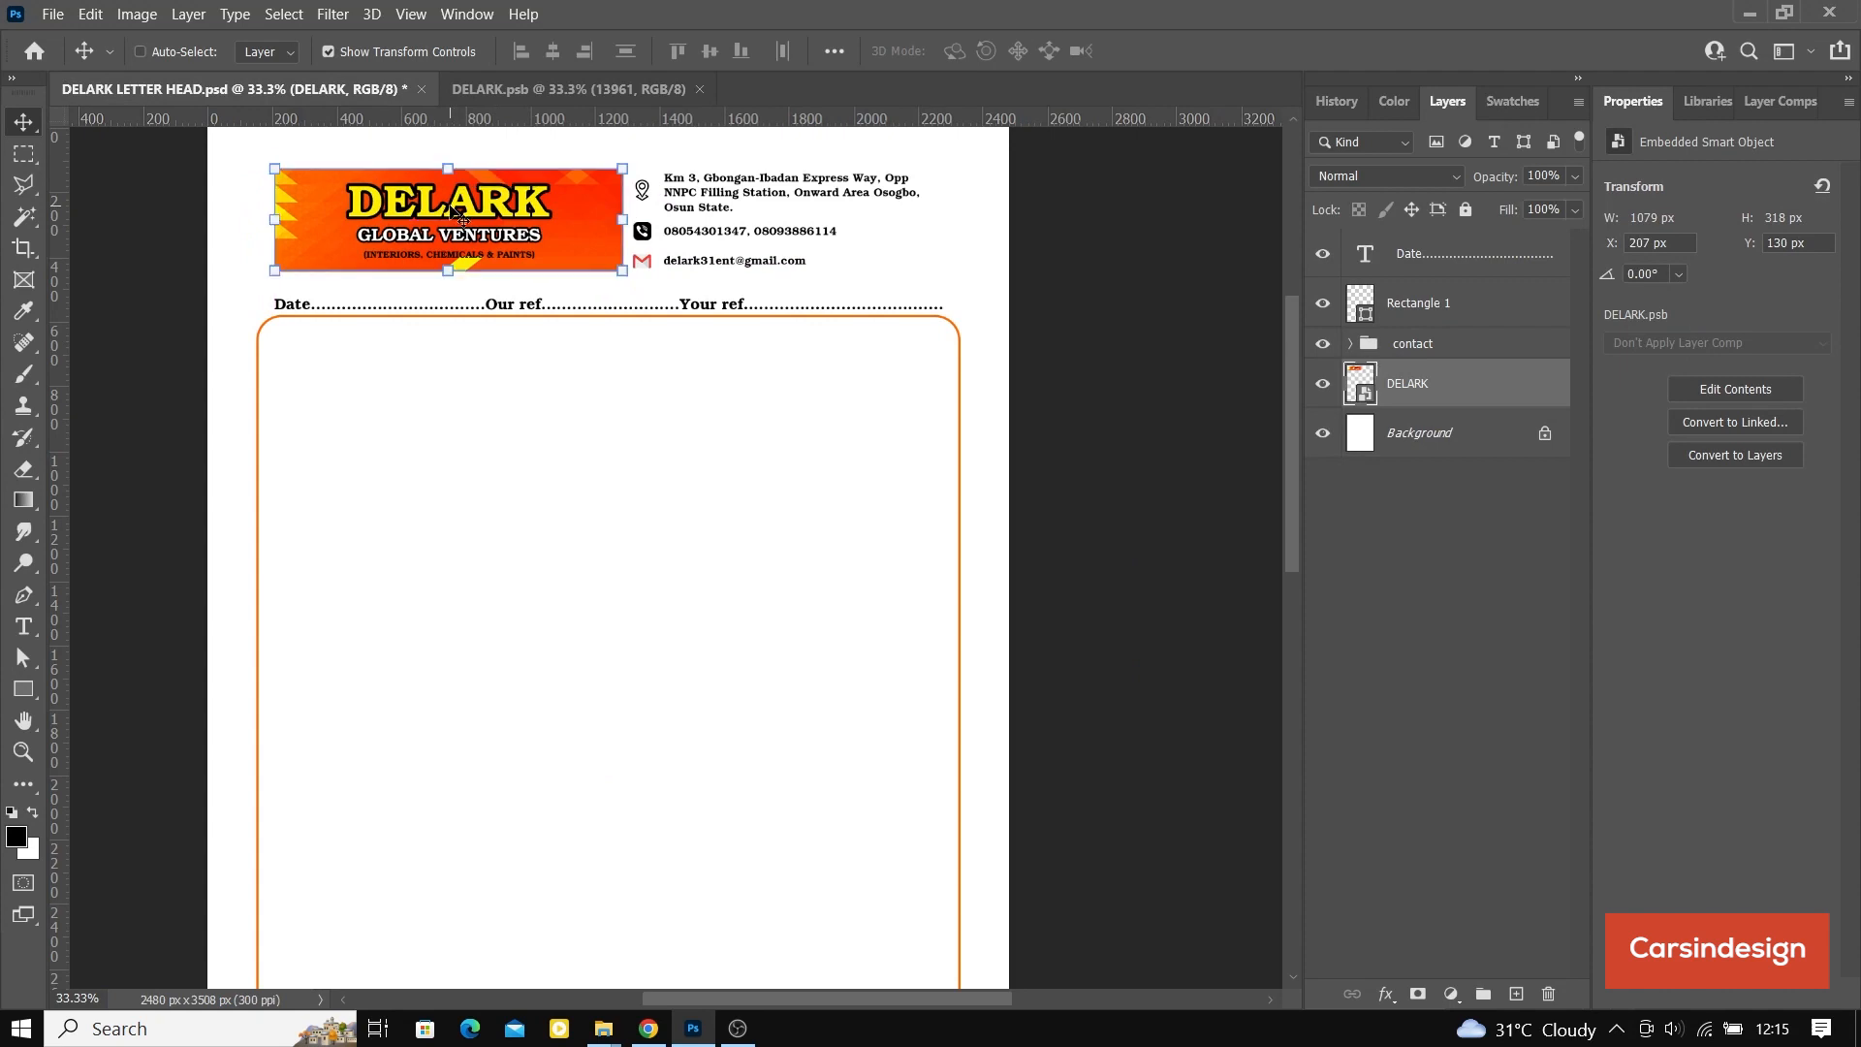
left_click(1424, 341)
left_click_drag(759, 219, 783, 220)
scroll(603, 308, "up", 1)
key("ctrl+s")
left_click(327, 51)
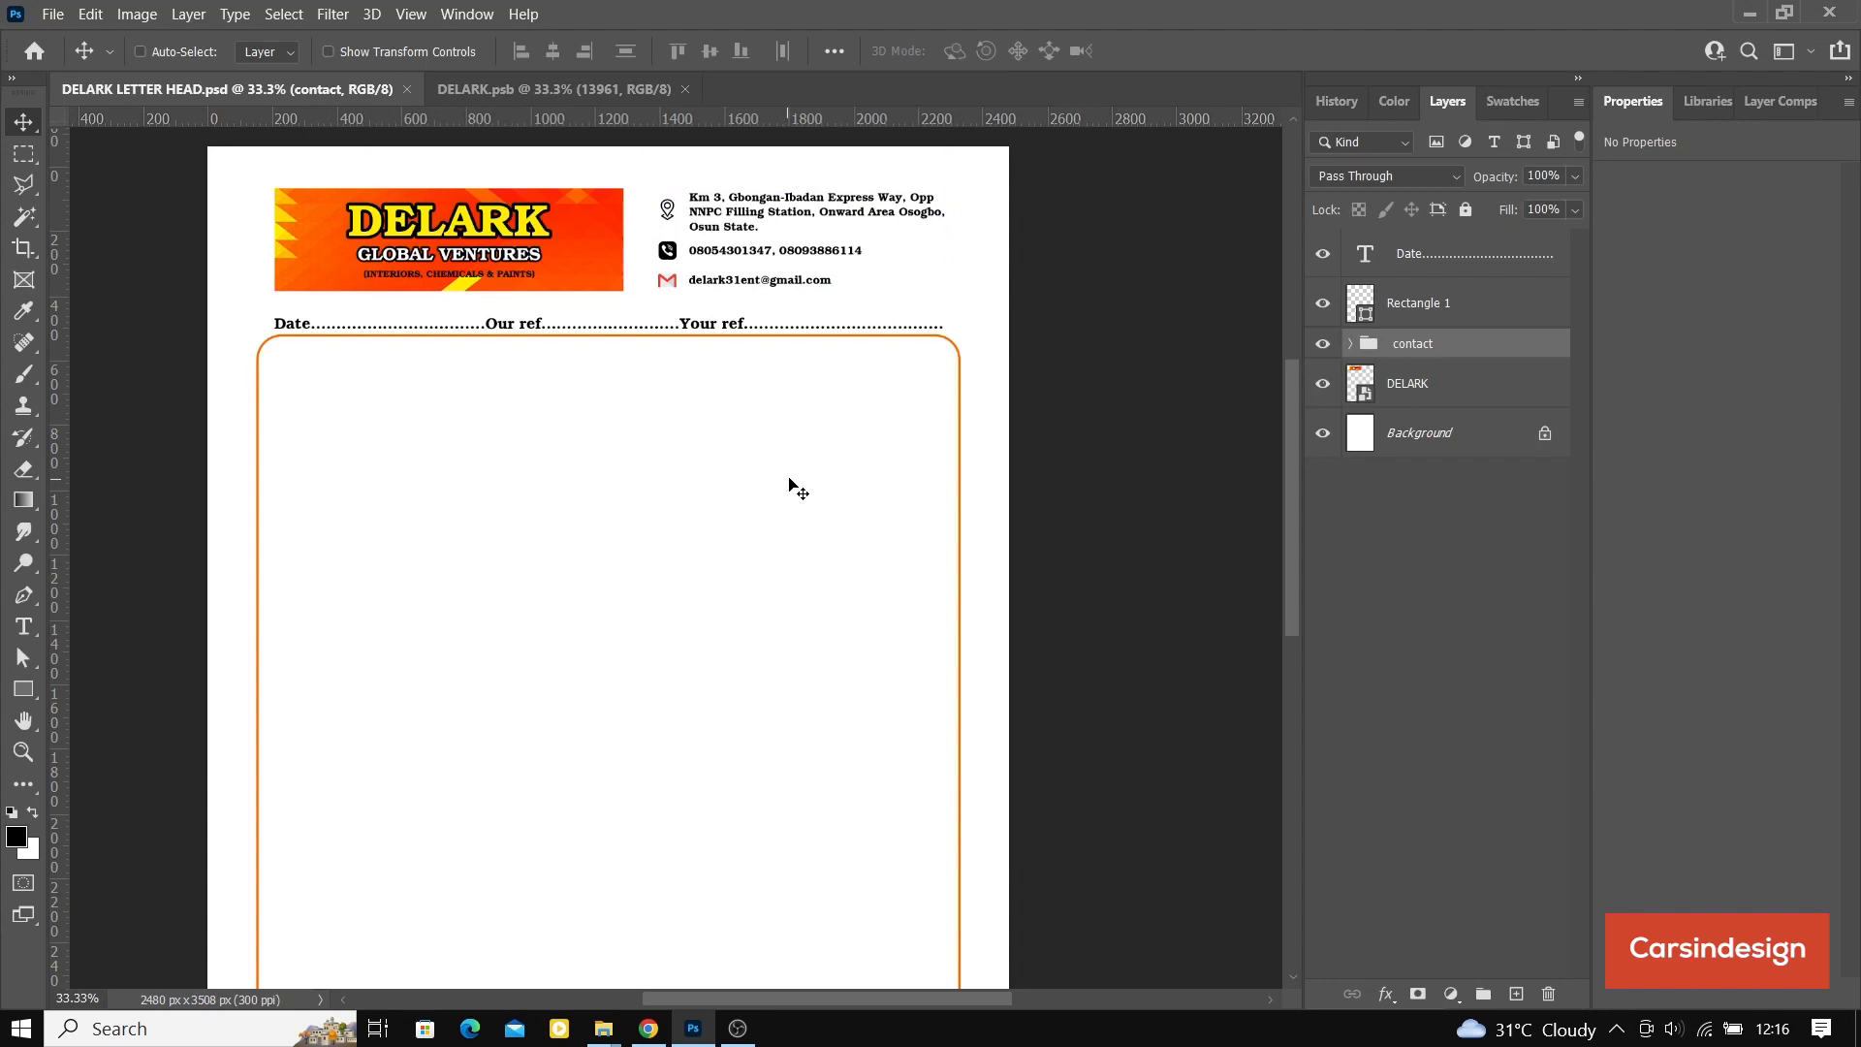
Step: Close the DELARK.psb document and look over the whole letterhead page
left_click(560, 91)
left_click(685, 90)
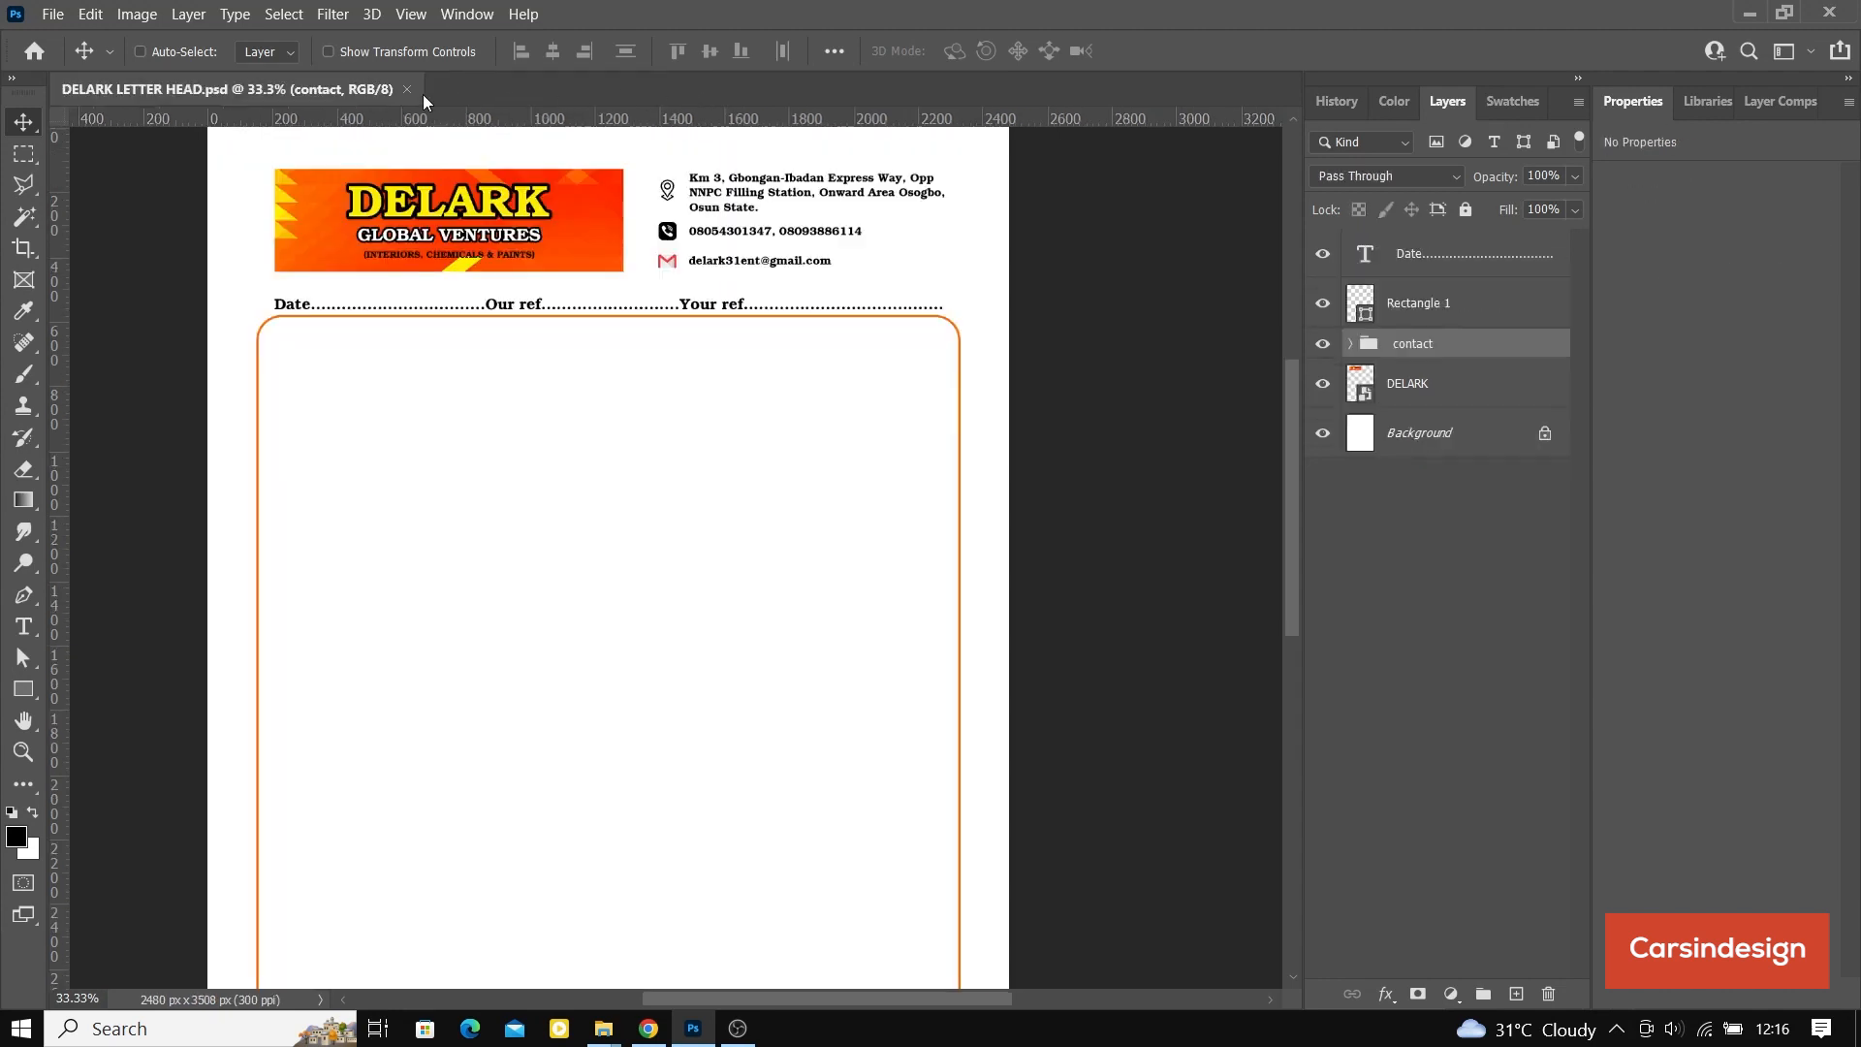
scroll(659, 495, "up", 1)
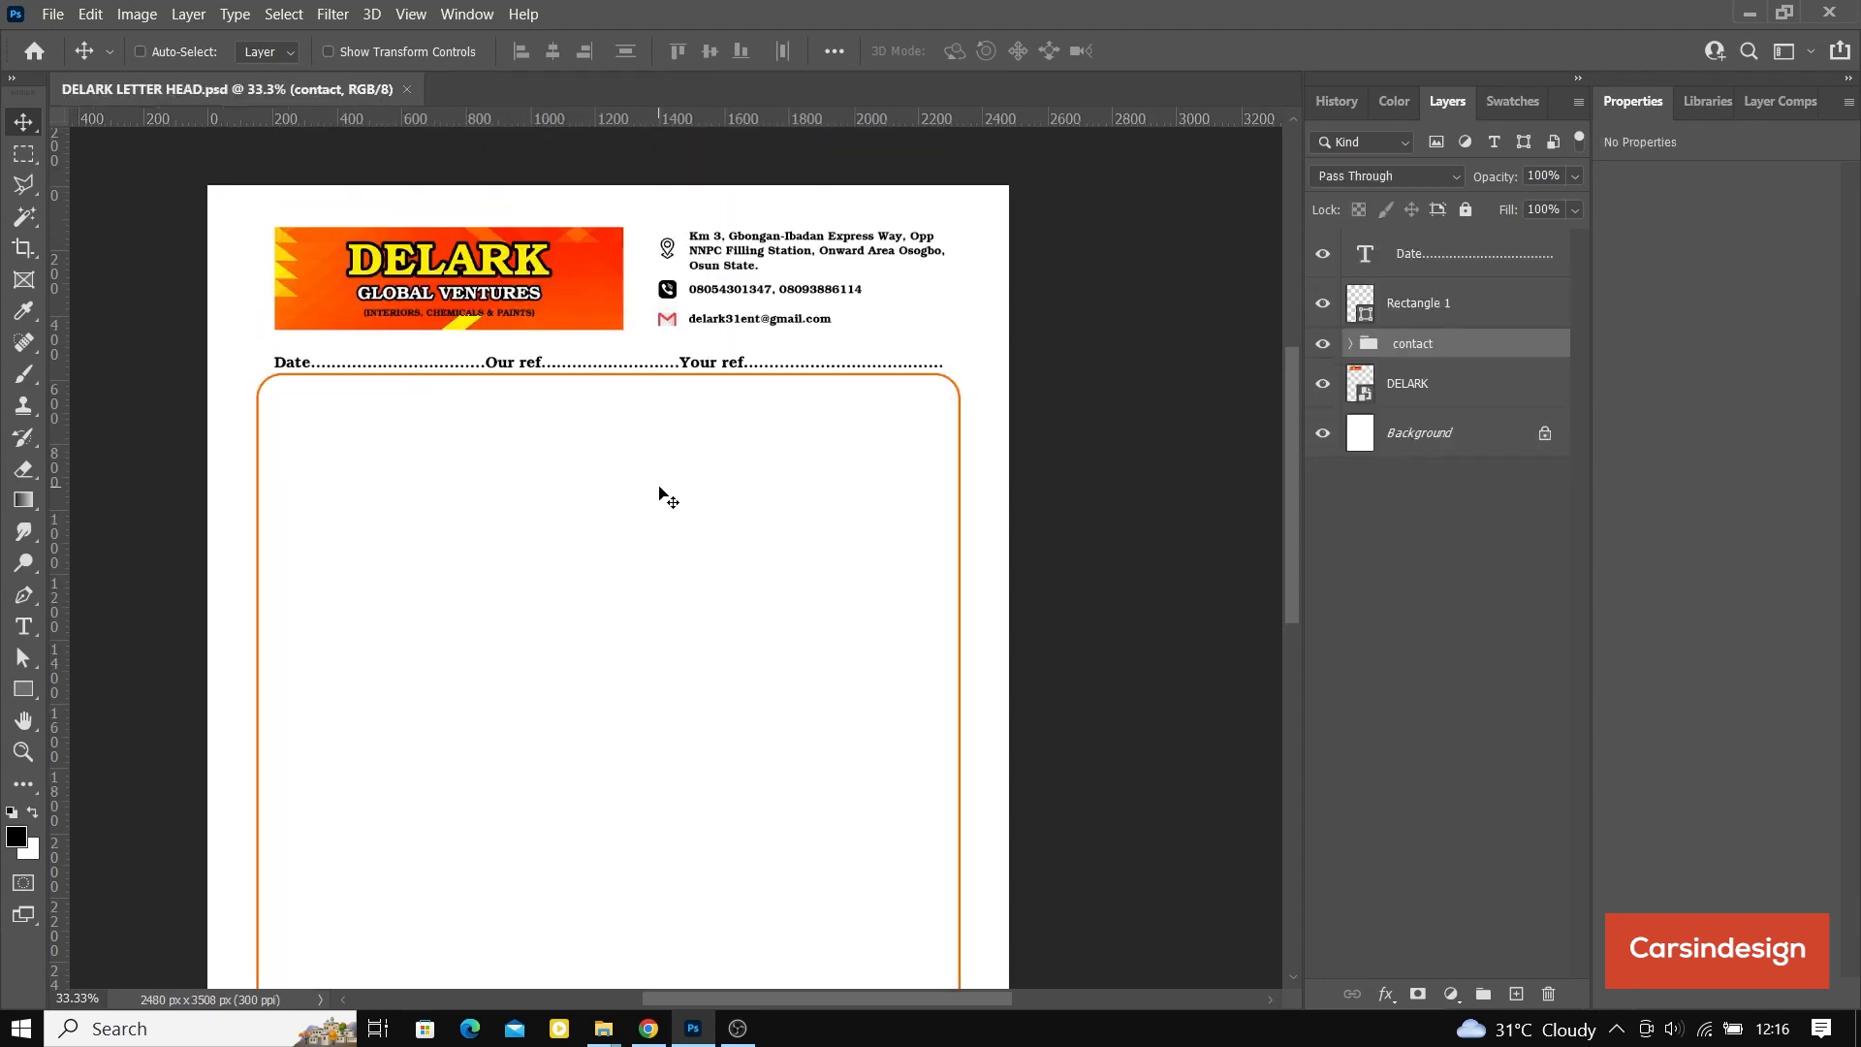
scroll(669, 499, "down", 1)
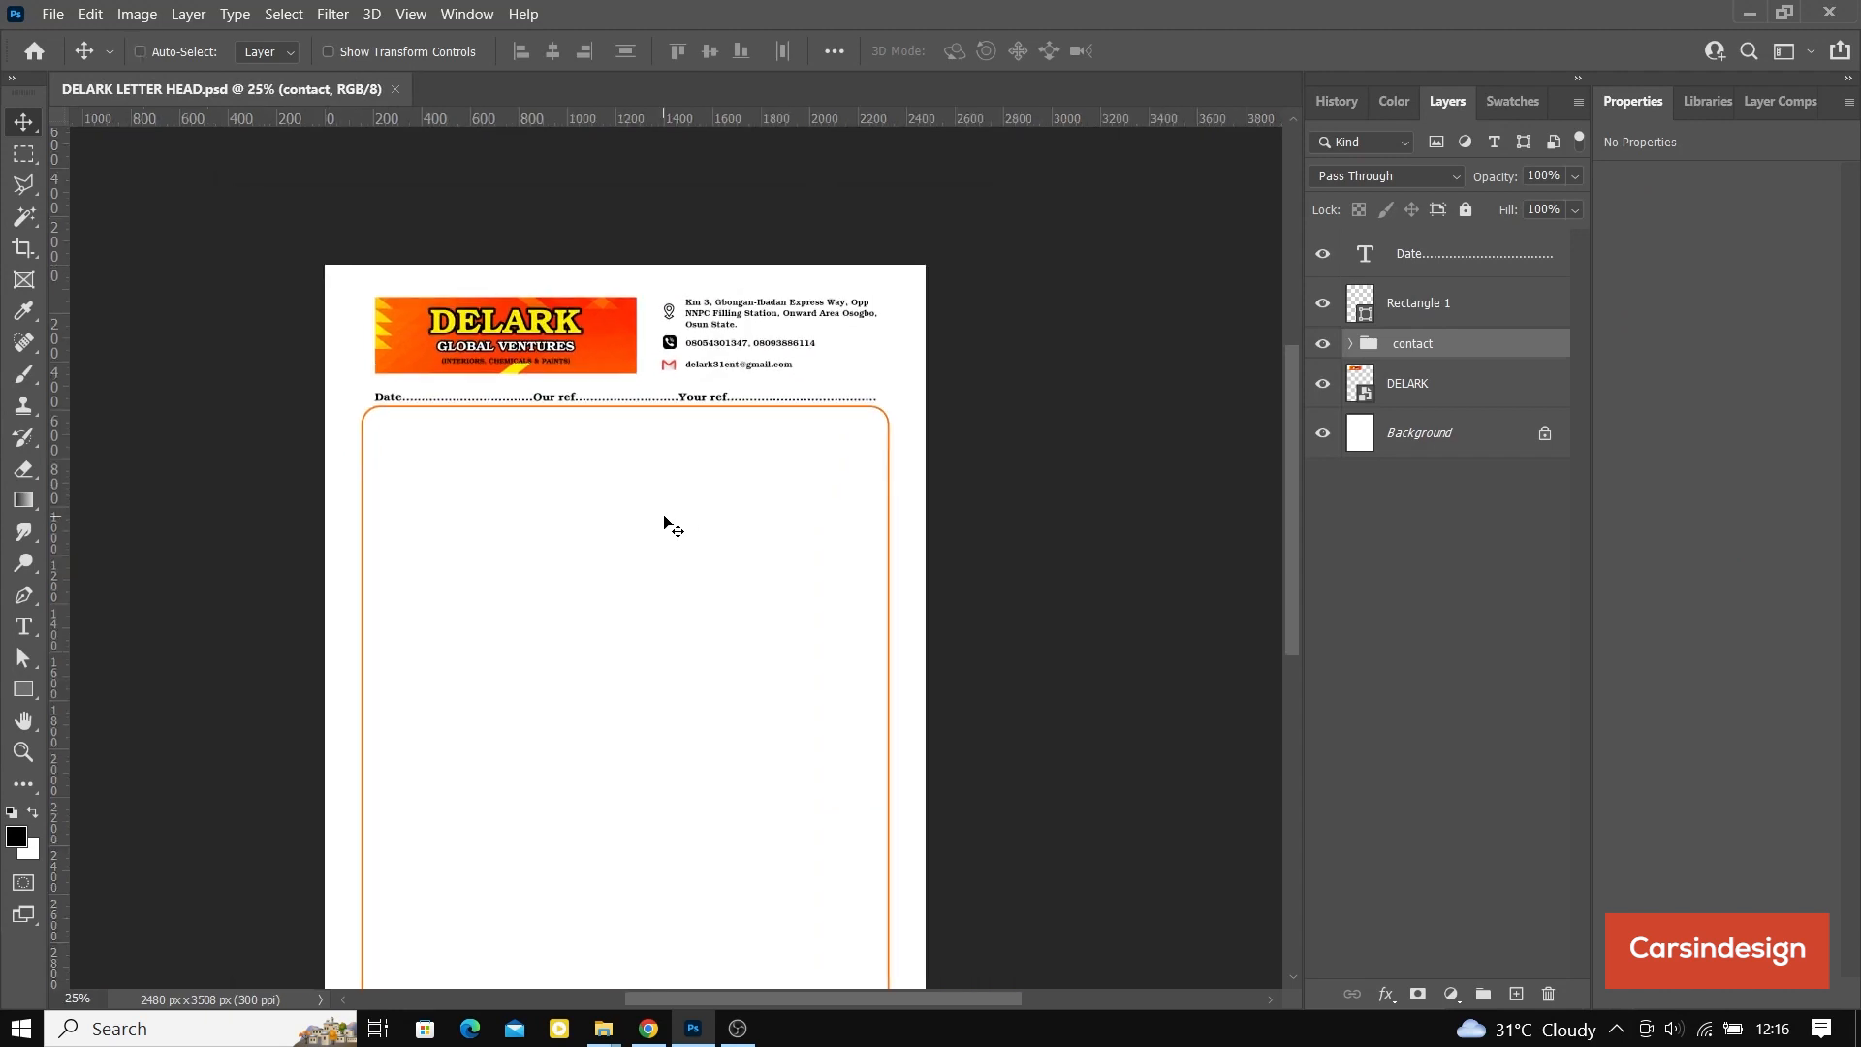
scroll(669, 524, "down", 2)
scroll(723, 487, "down", 1)
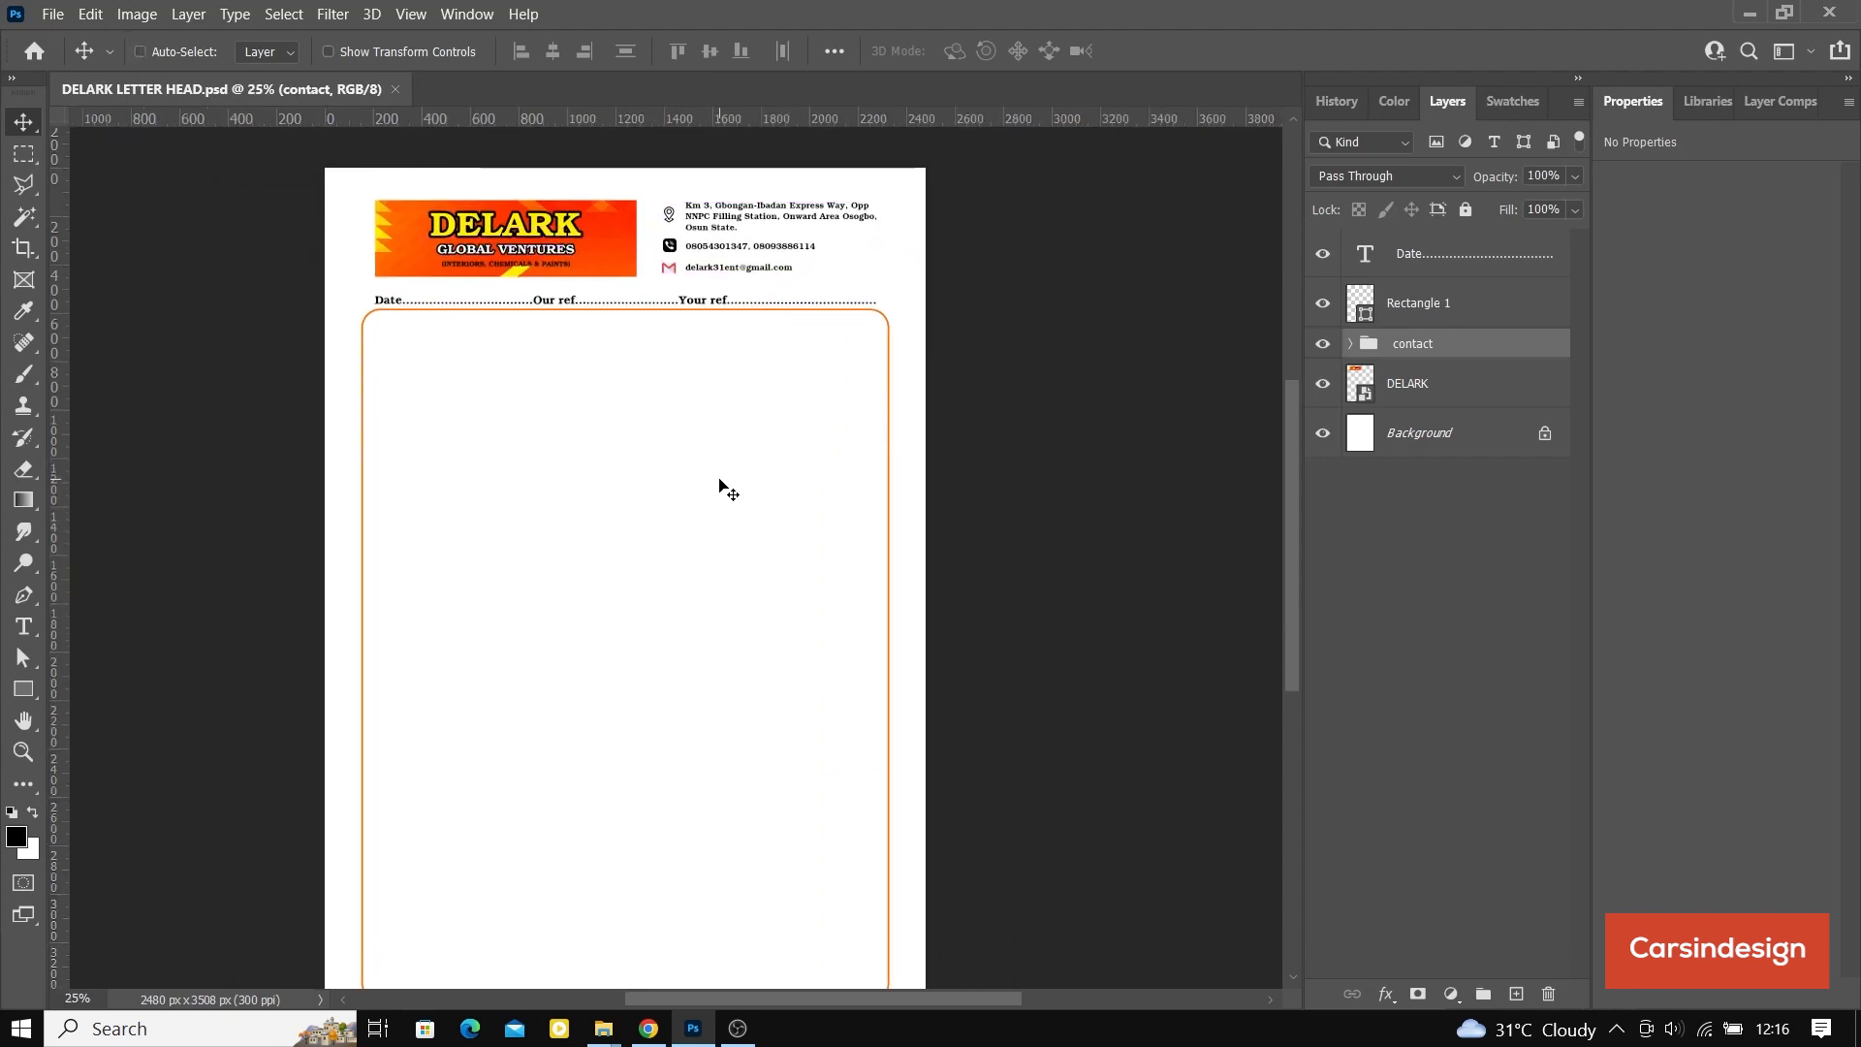
key("ctrl+minus")
key("ctrl+plus")
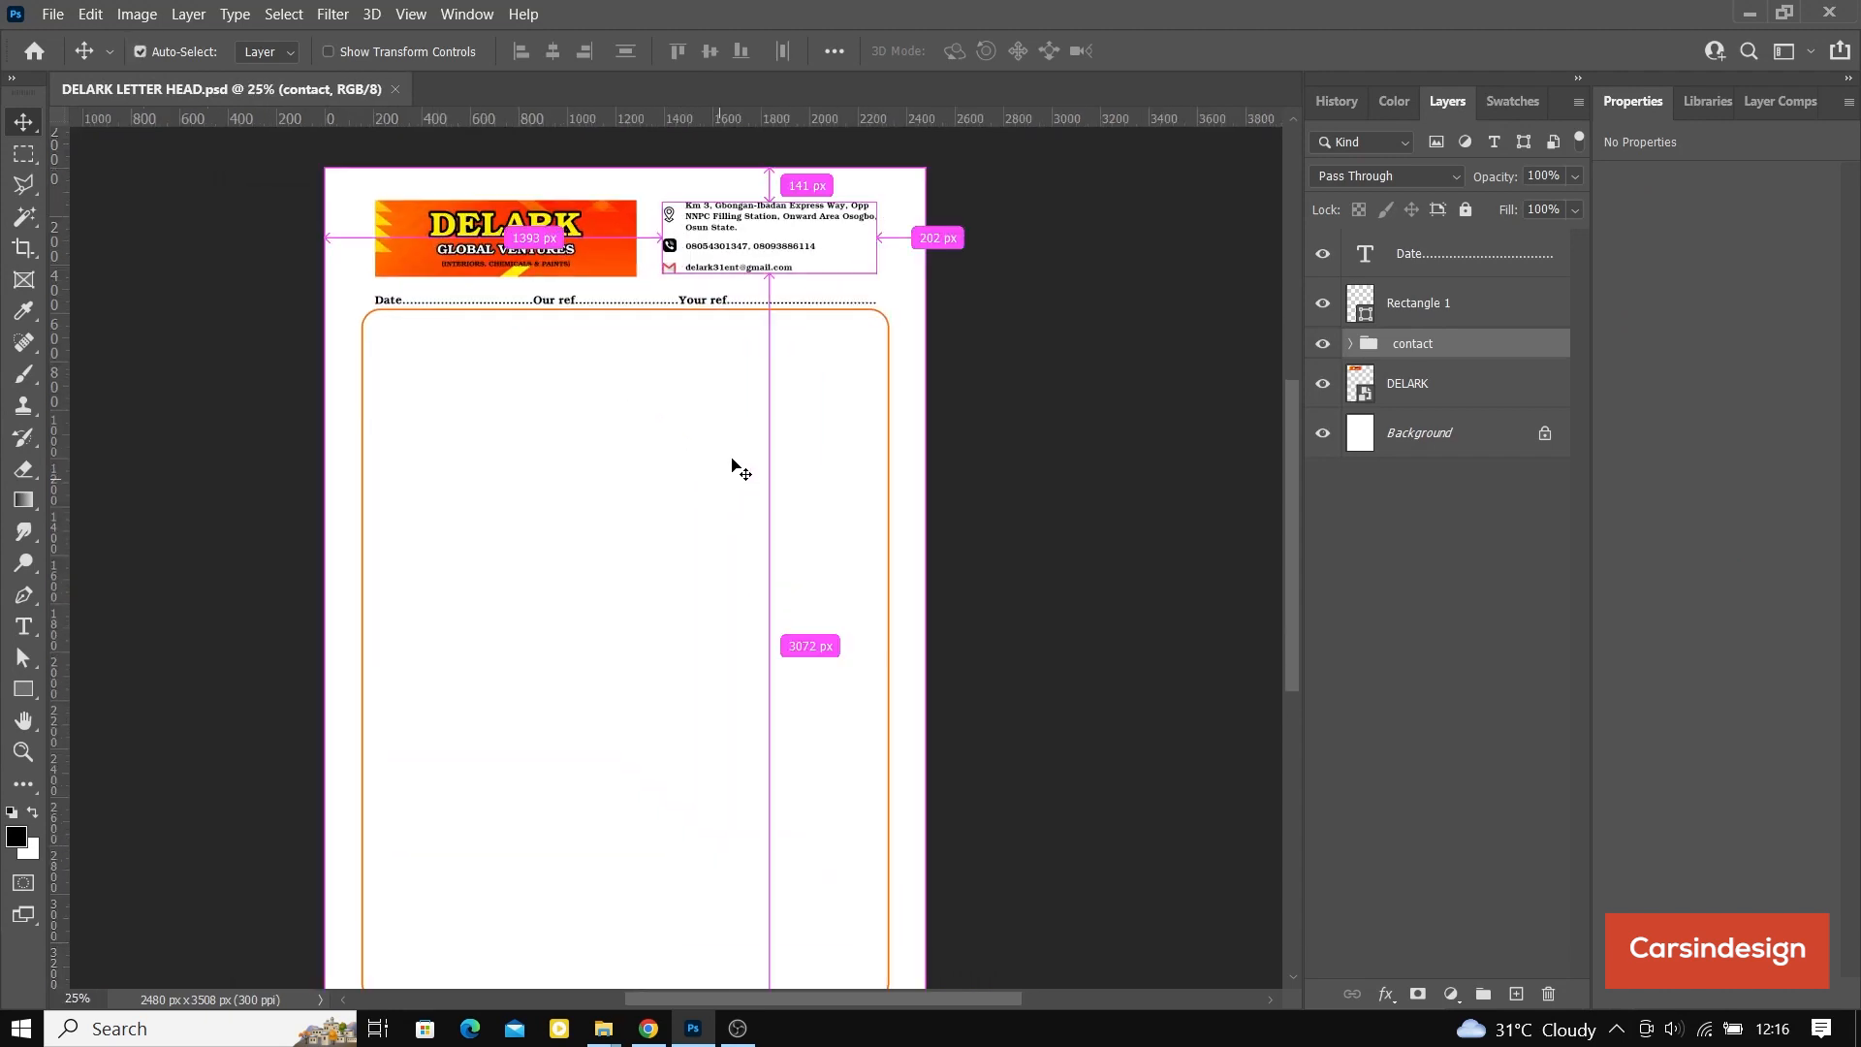
Step: Nudge the orange frame Rectangle 1 down to about Y 589 px, set its corner radii to 61 px and save the letterhead
scroll(733, 466, "down", 1)
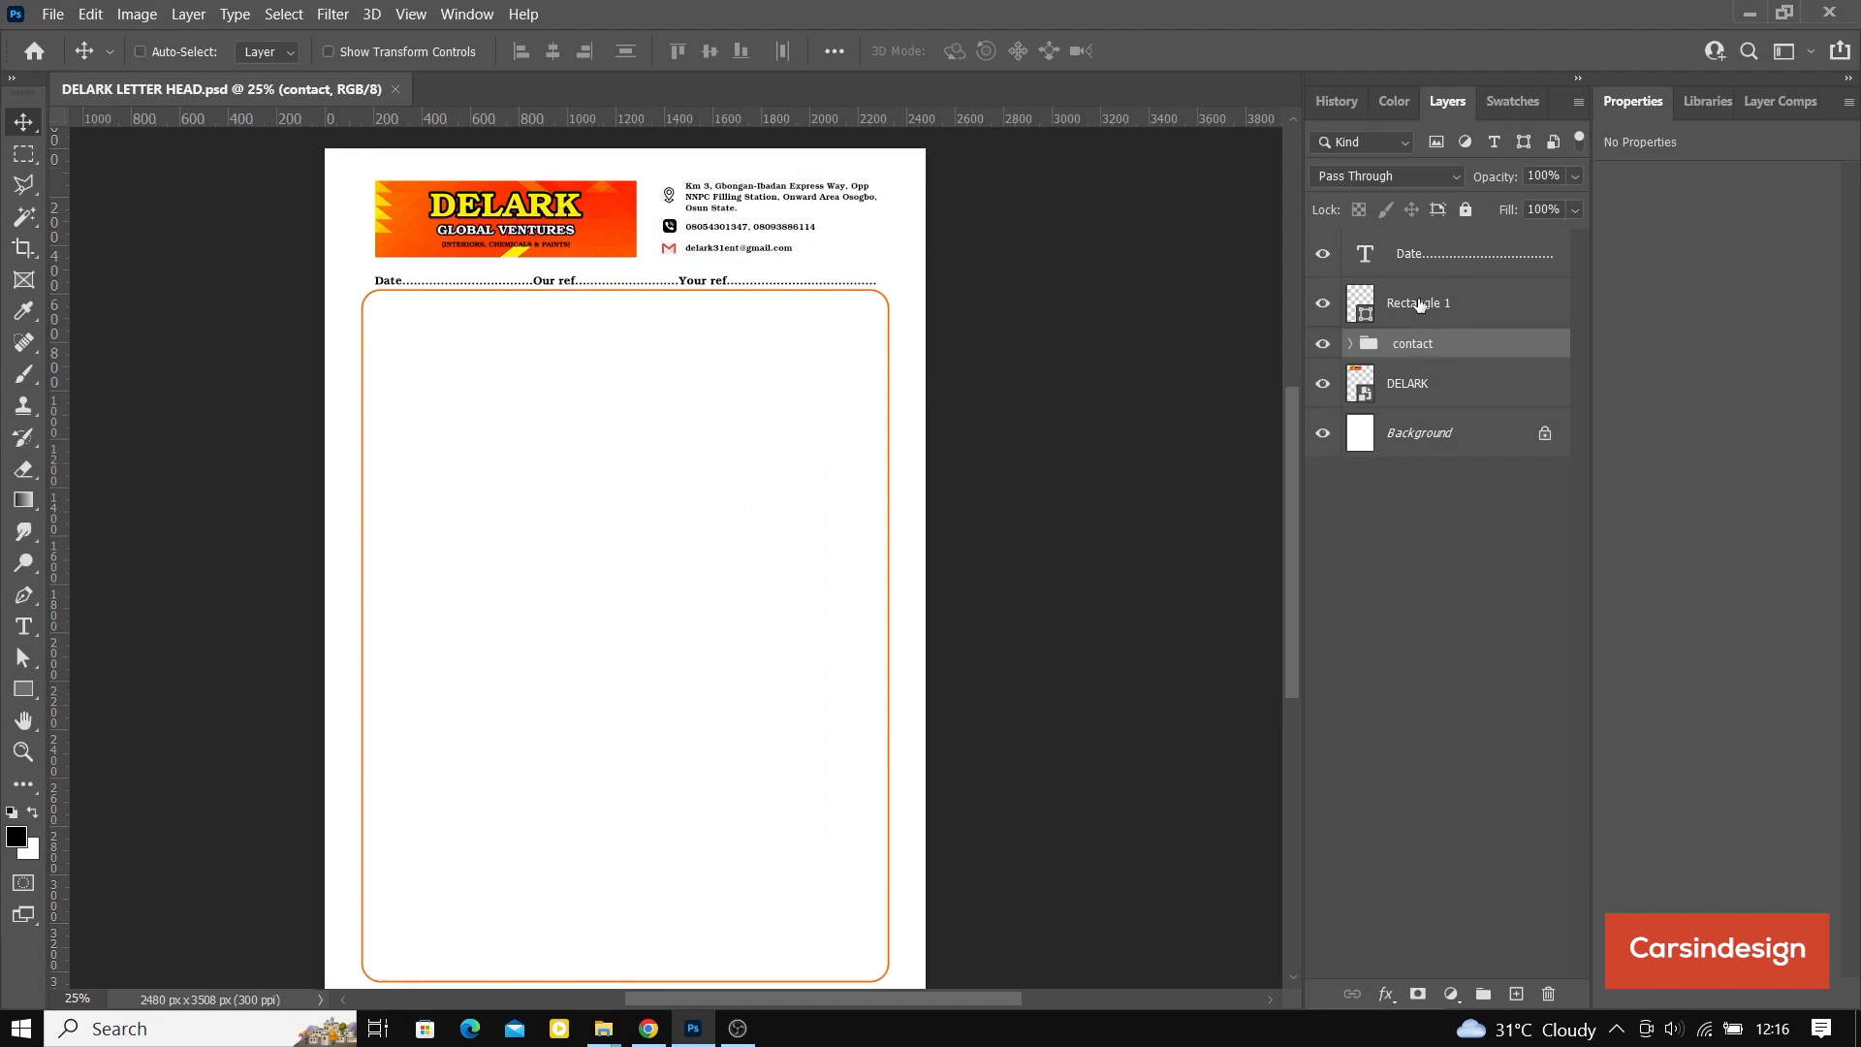
left_click(1419, 307)
scroll(793, 515, "down", 2)
key("Down")
key("Down")
key("Down")
key("Down")
key("Down")
key("Down")
key("Down")
key("Down")
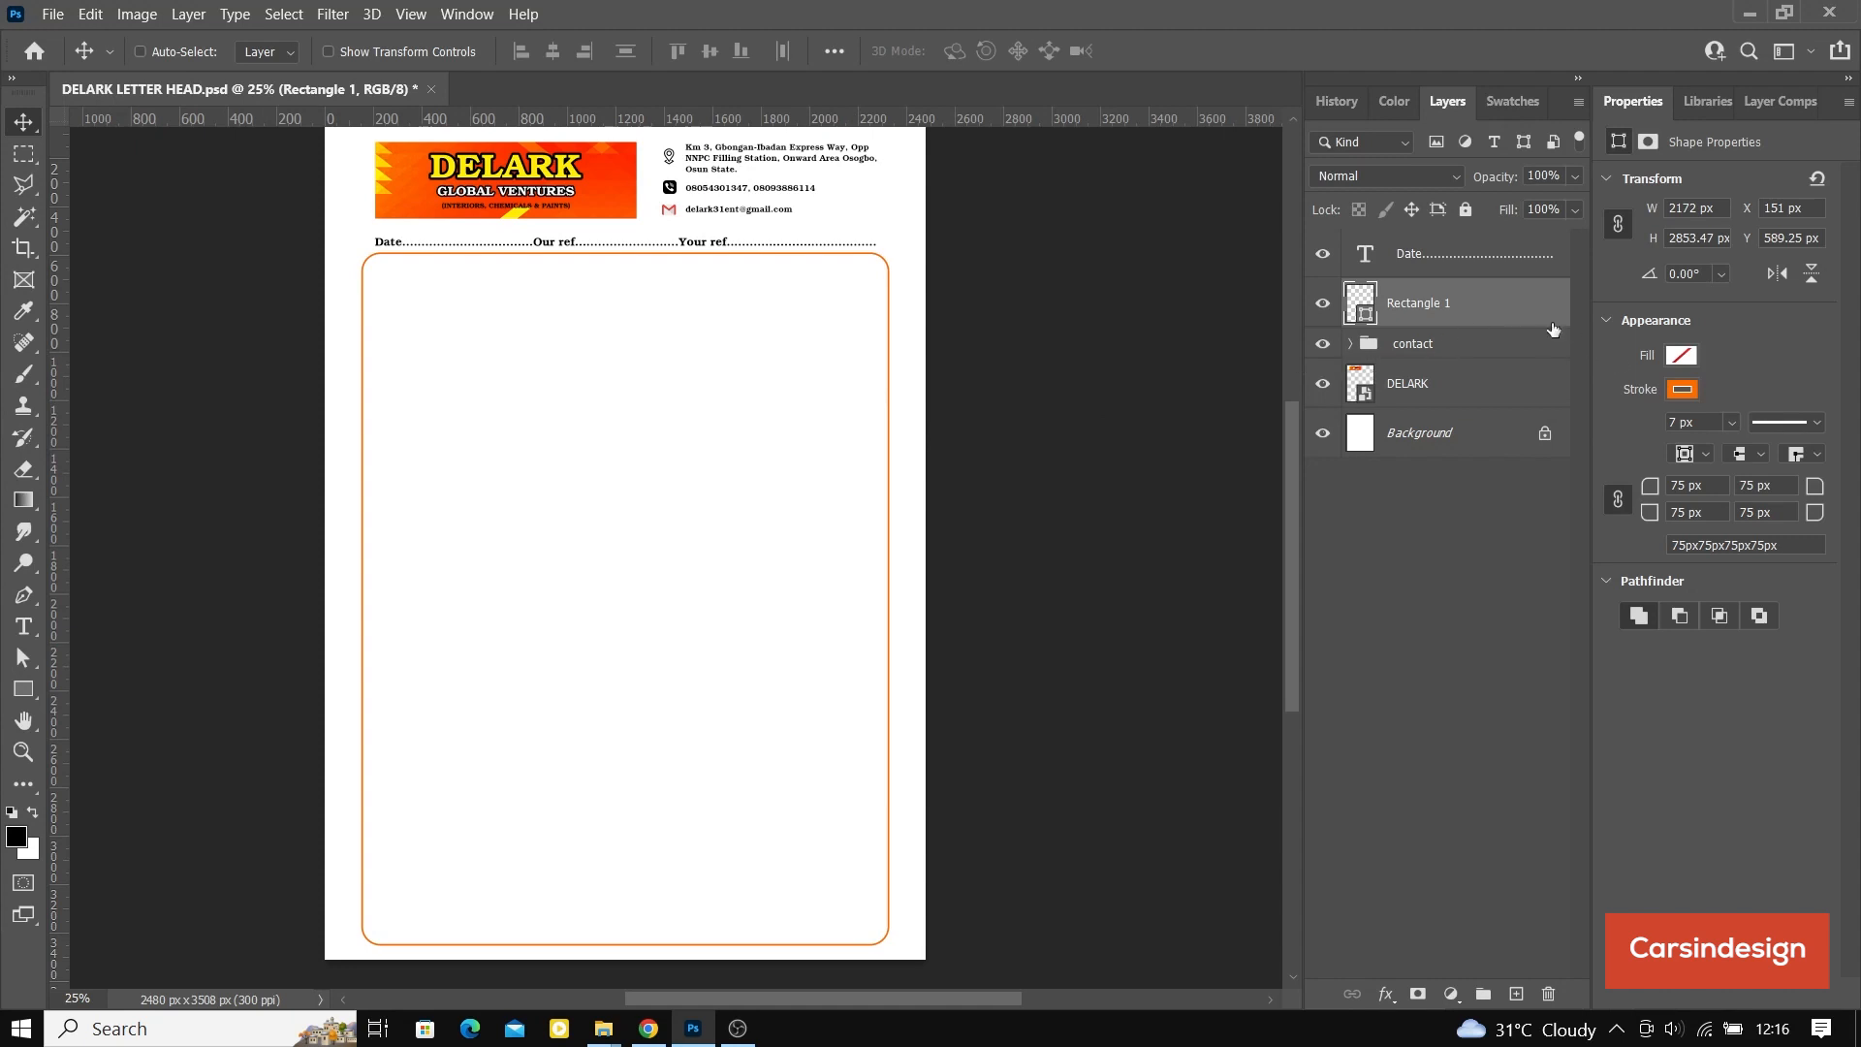
left_click_drag(1652, 493, 1635, 505)
key("ctrl+s")
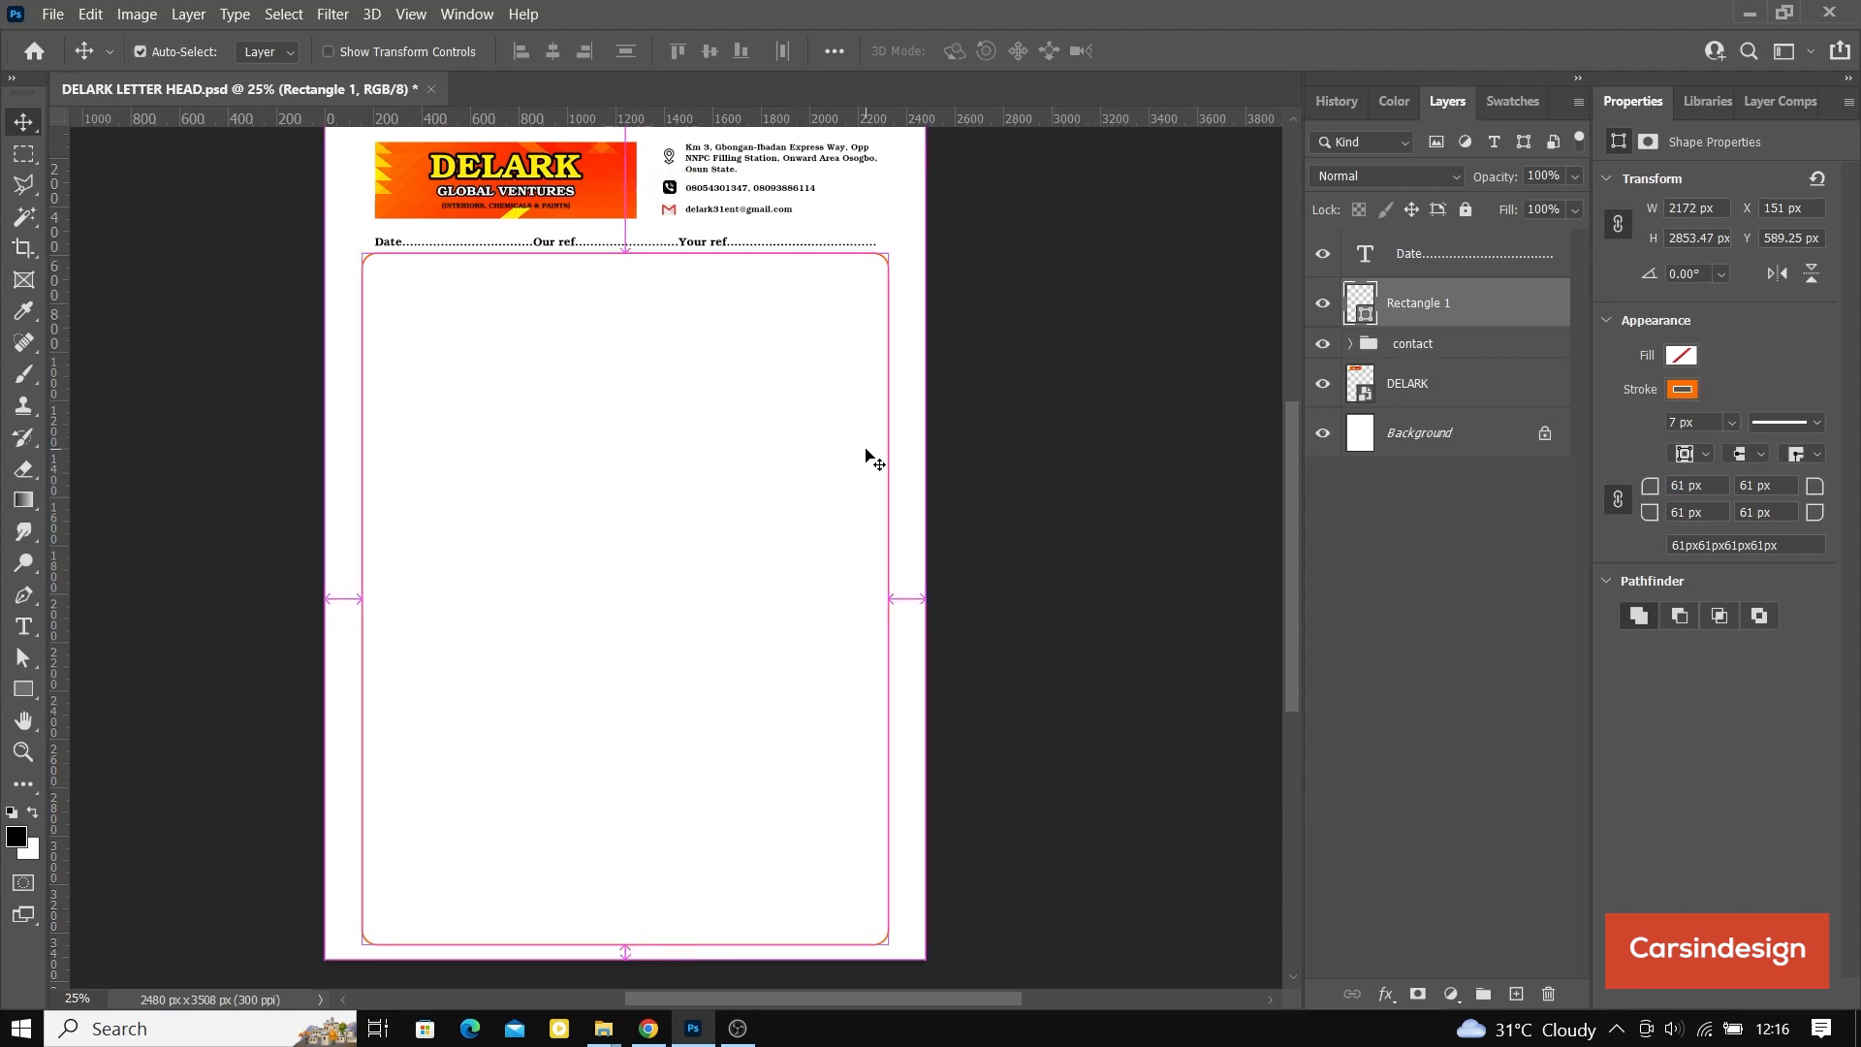
Step: Nudge the contact group and the DELARK banner up slightly together and save the letterhead
scroll(531, 388, "up", 1)
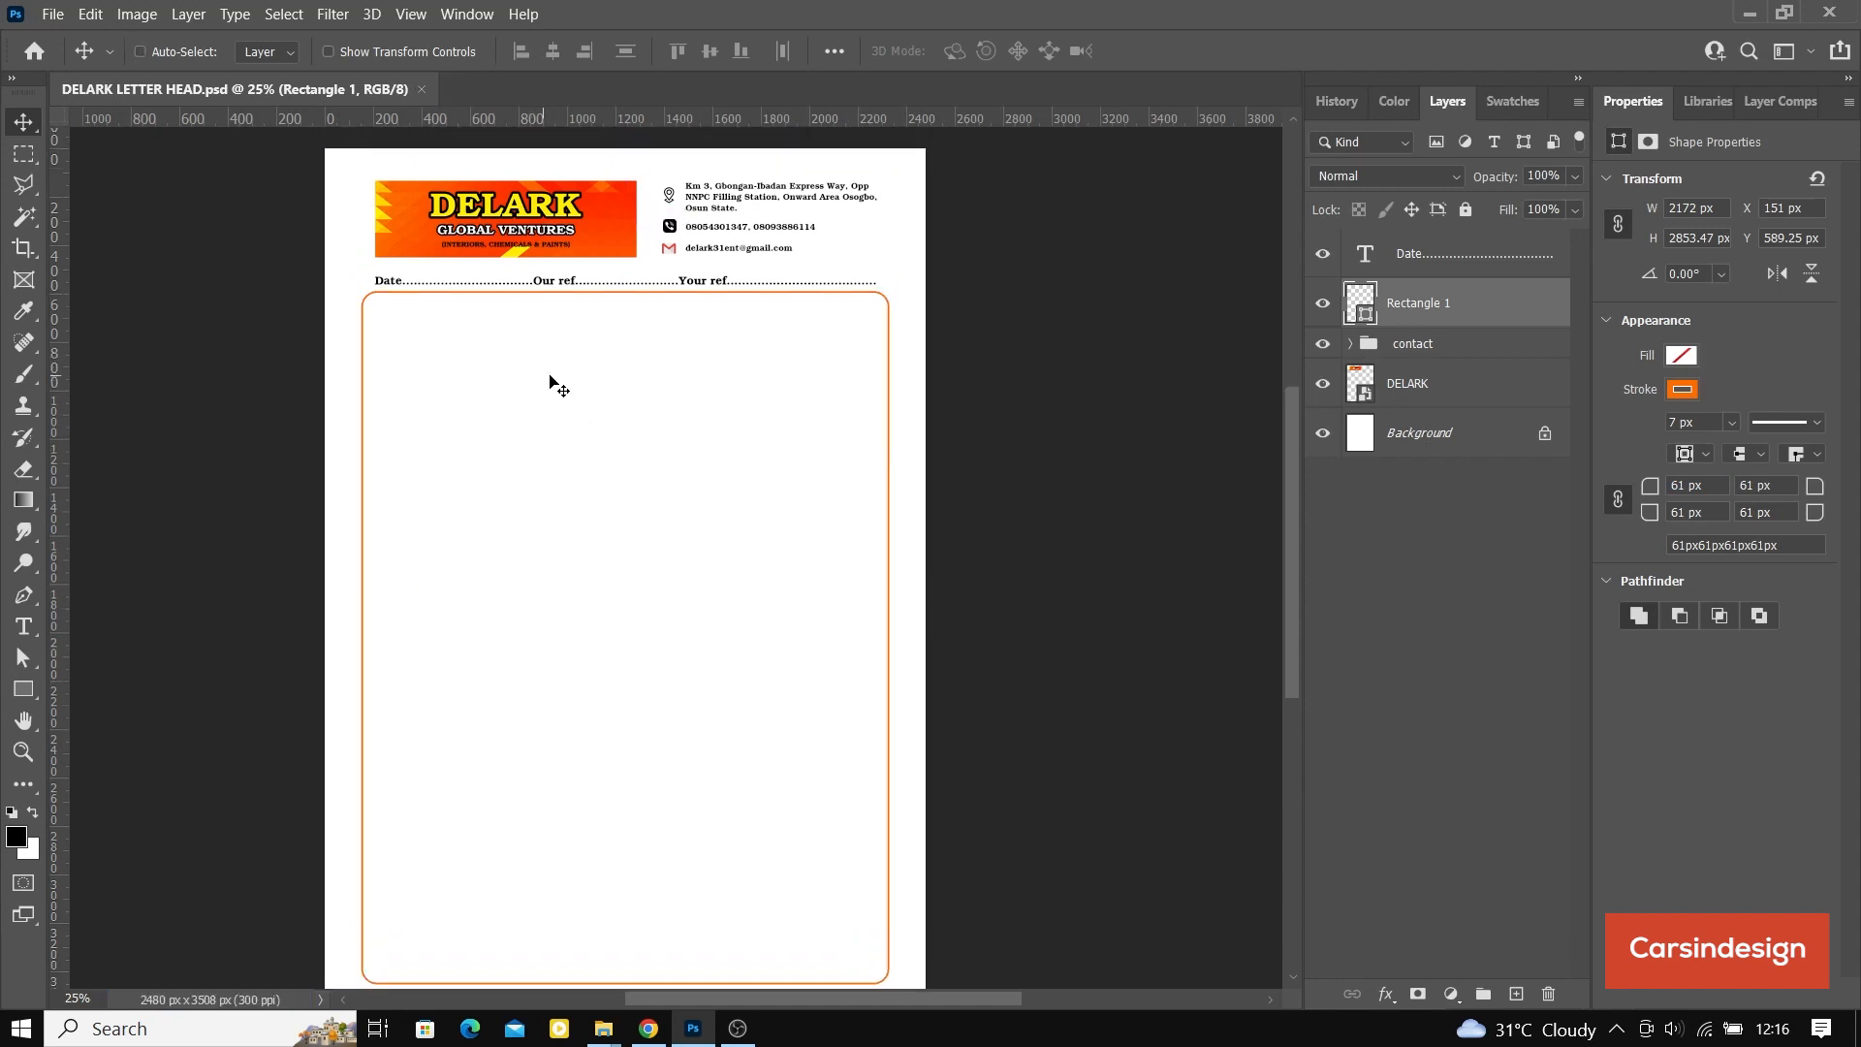
left_click(1449, 350)
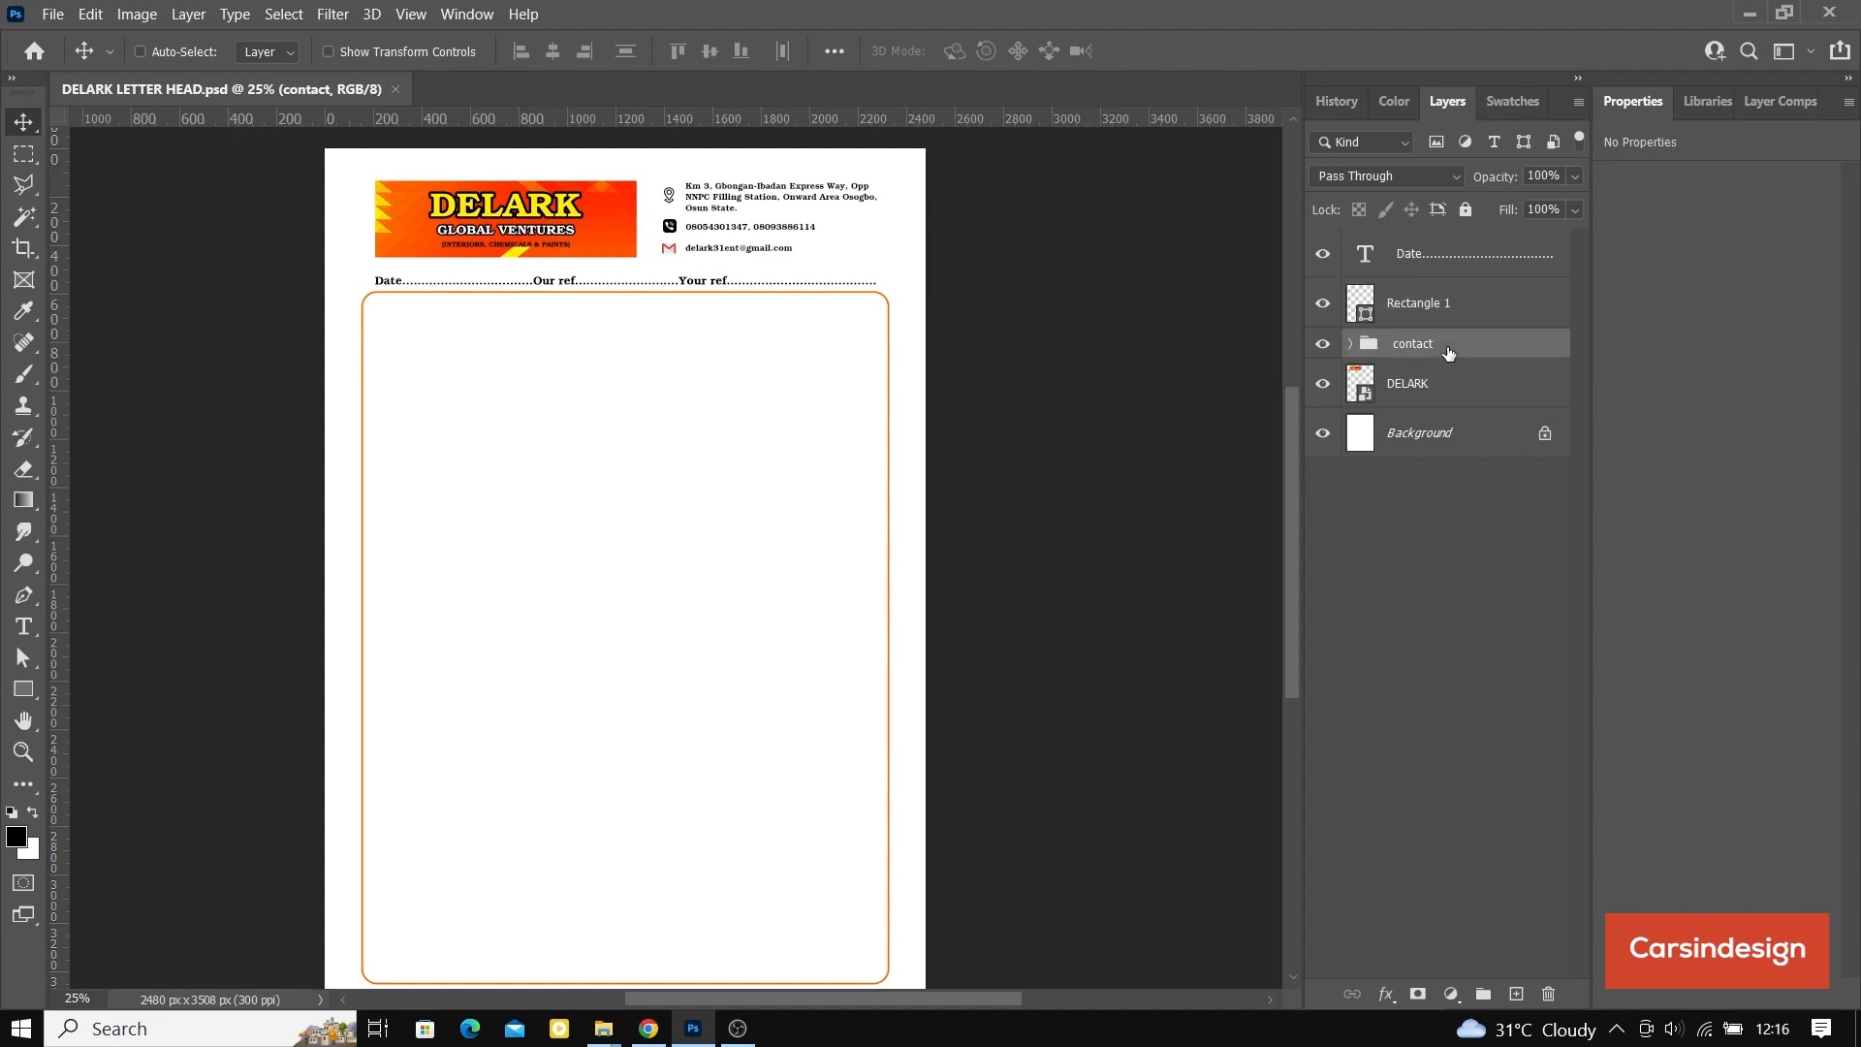
left_click(1443, 388, "ctrl")
key("Up")
key("Up")
key("Up")
key("Up")
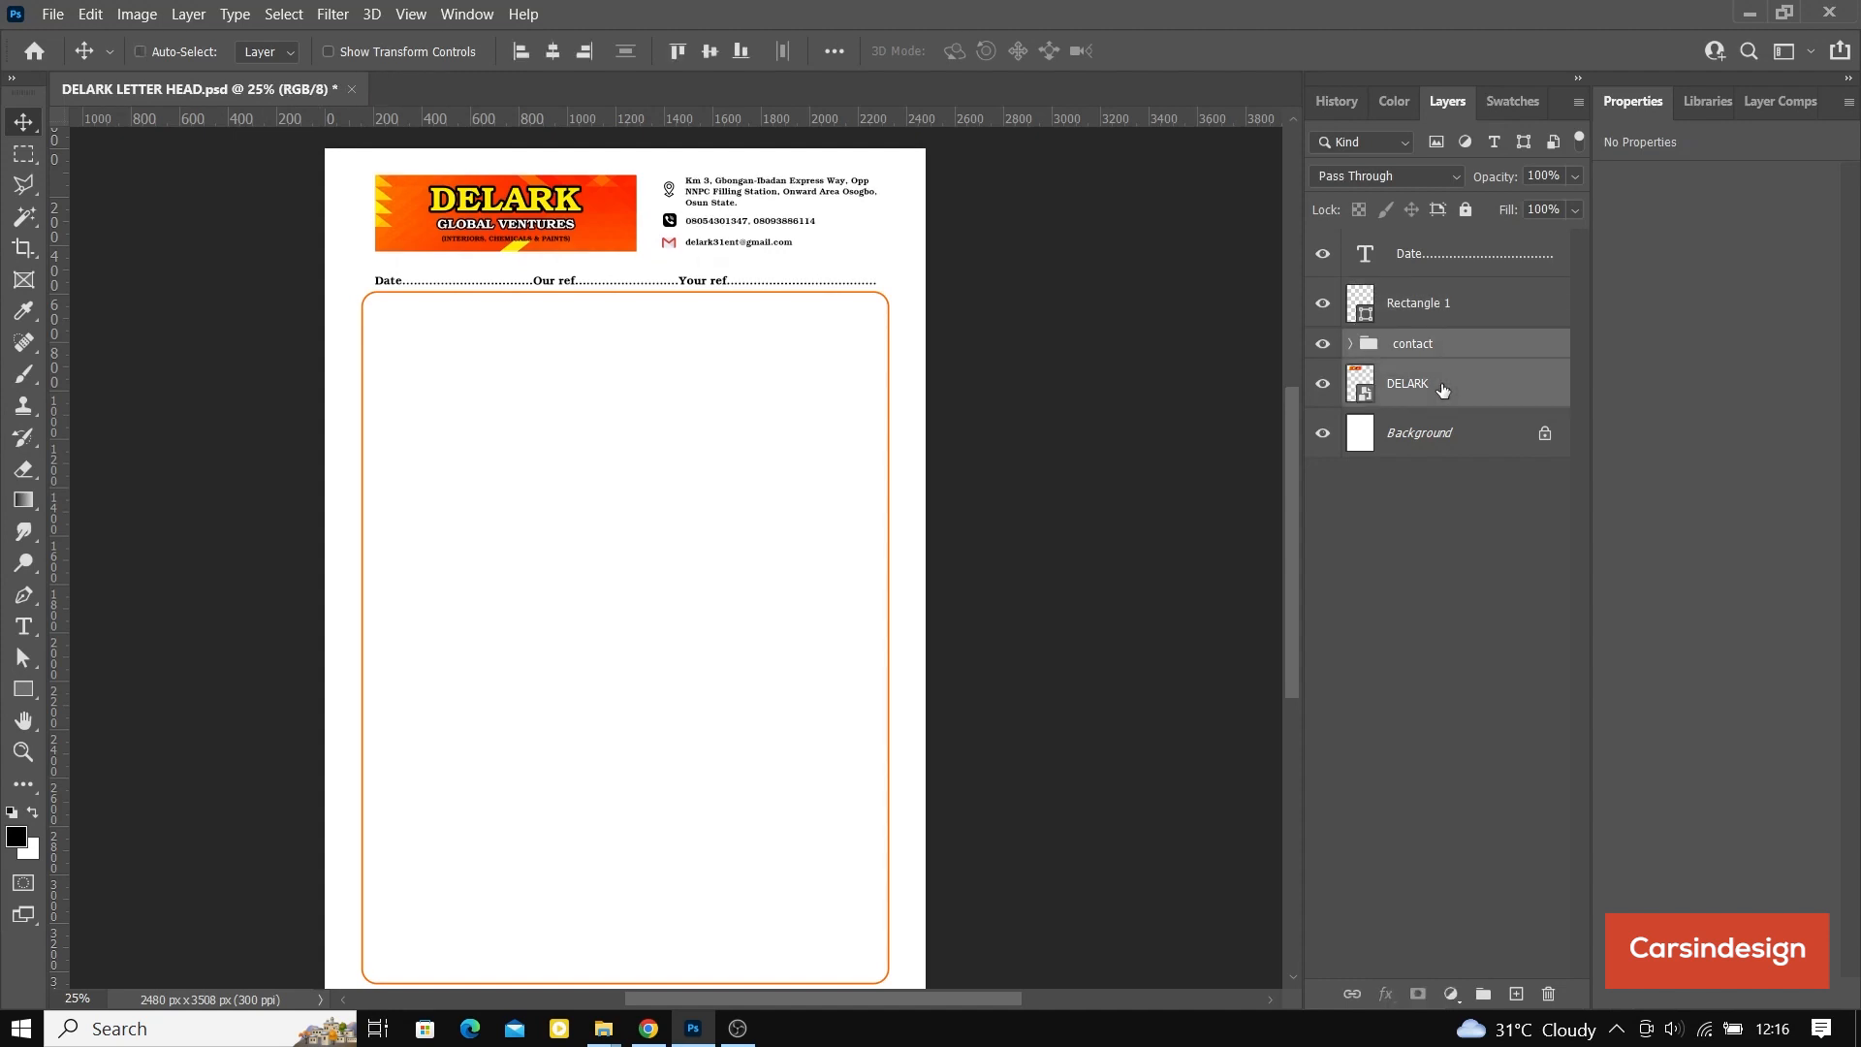
key("Down")
key("Down")
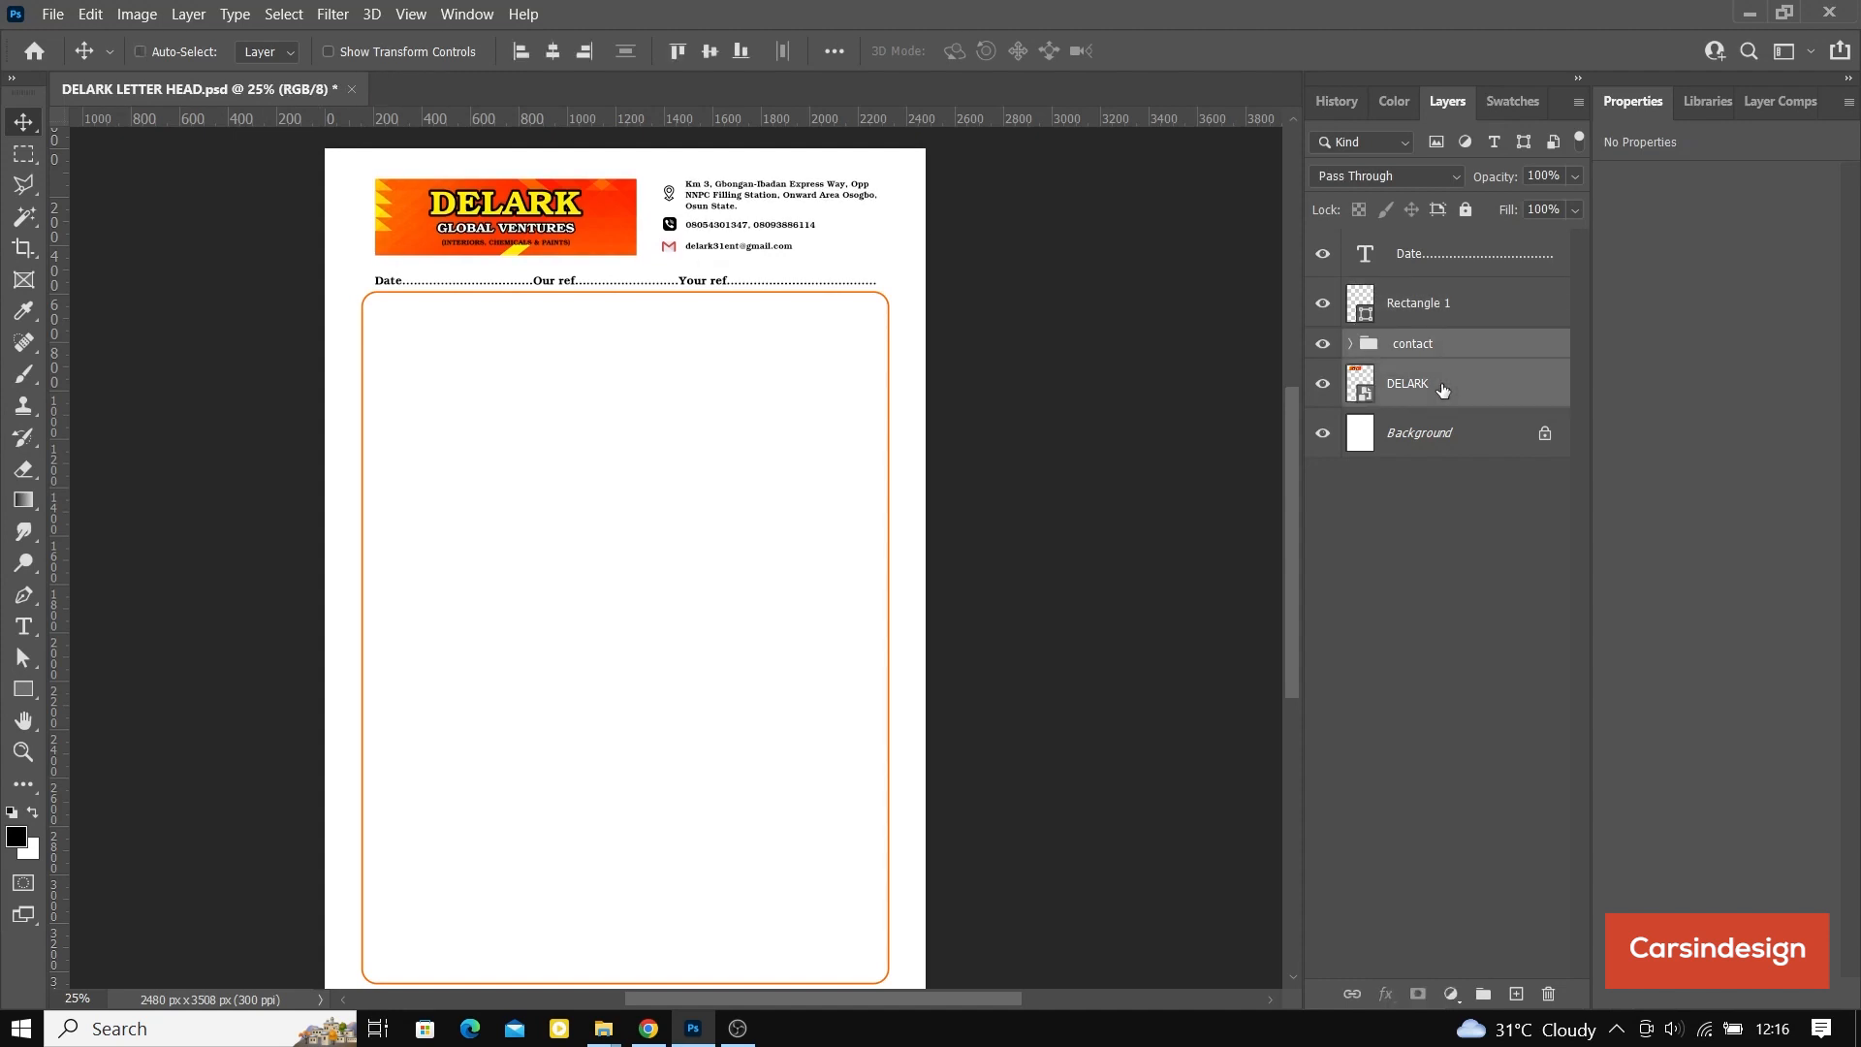
key("ctrl+s")
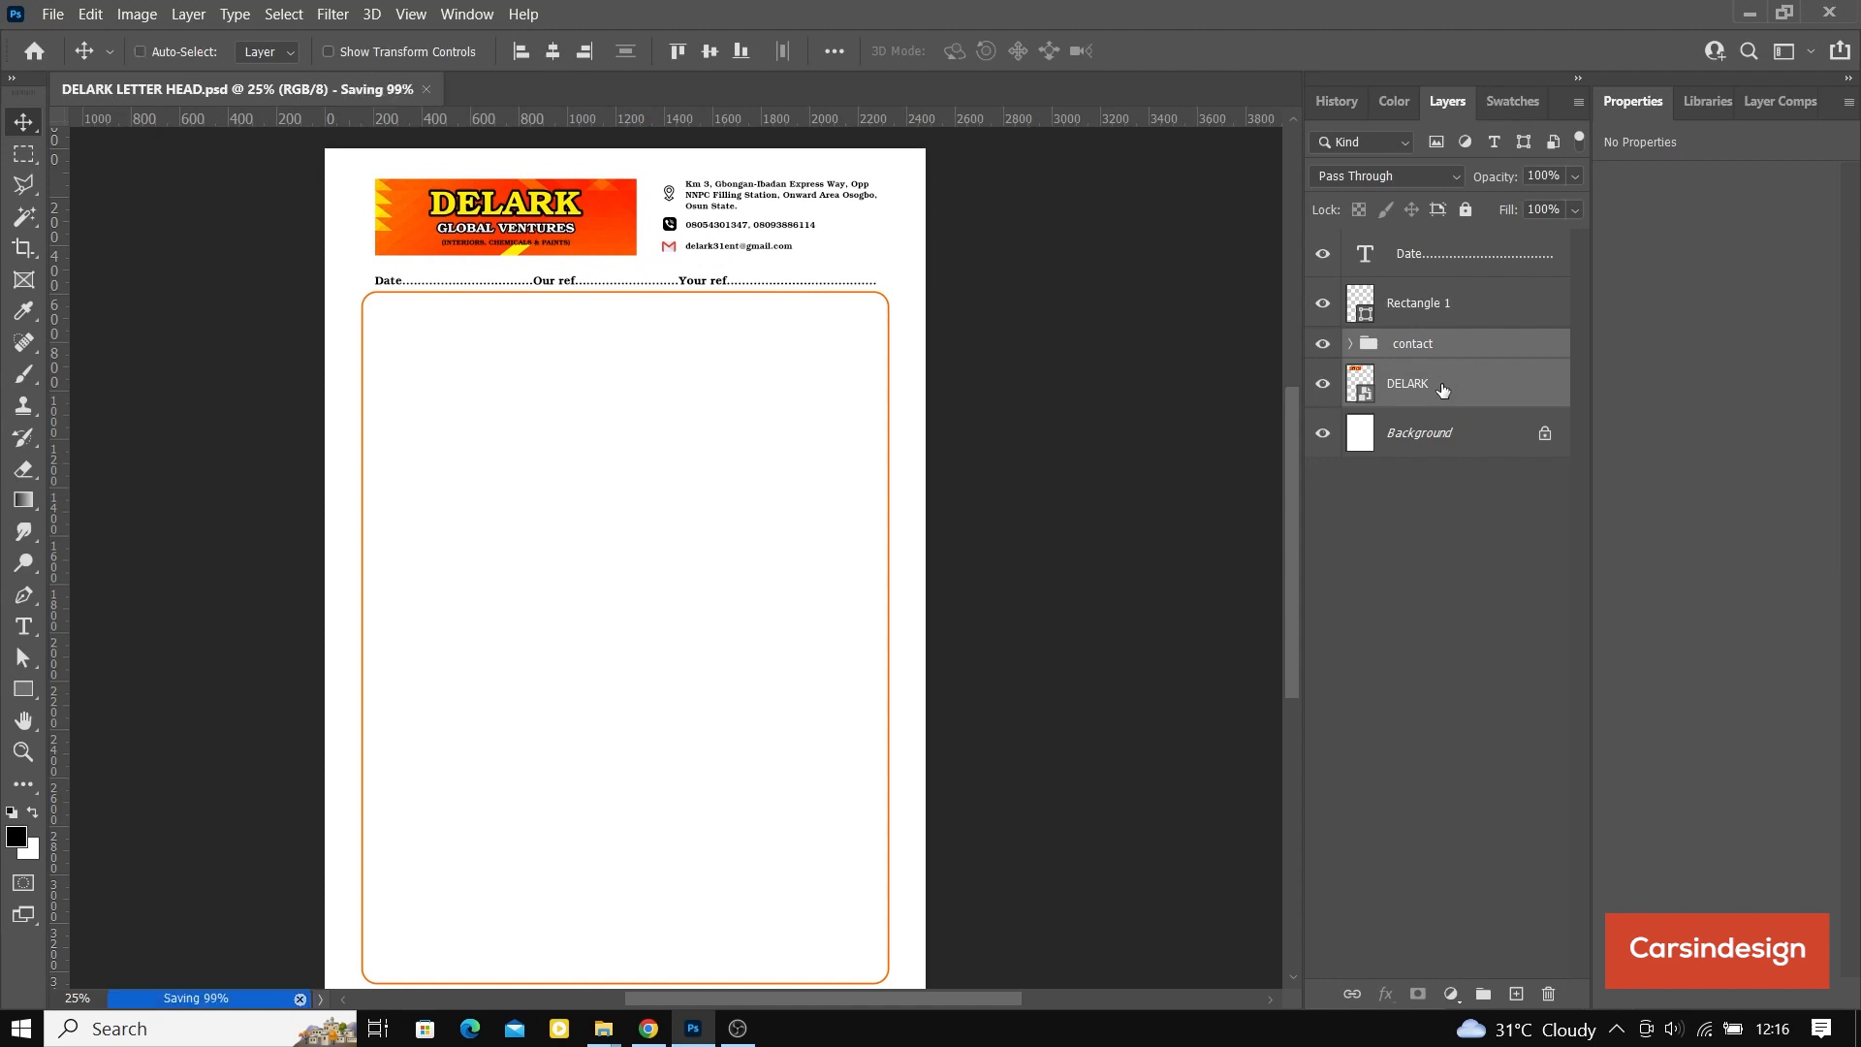
Step: Shorten the orange frame Rectangle 1 from its lower edge to a height of about 2782 px, keeping its width
scroll(930, 402, "down", 5)
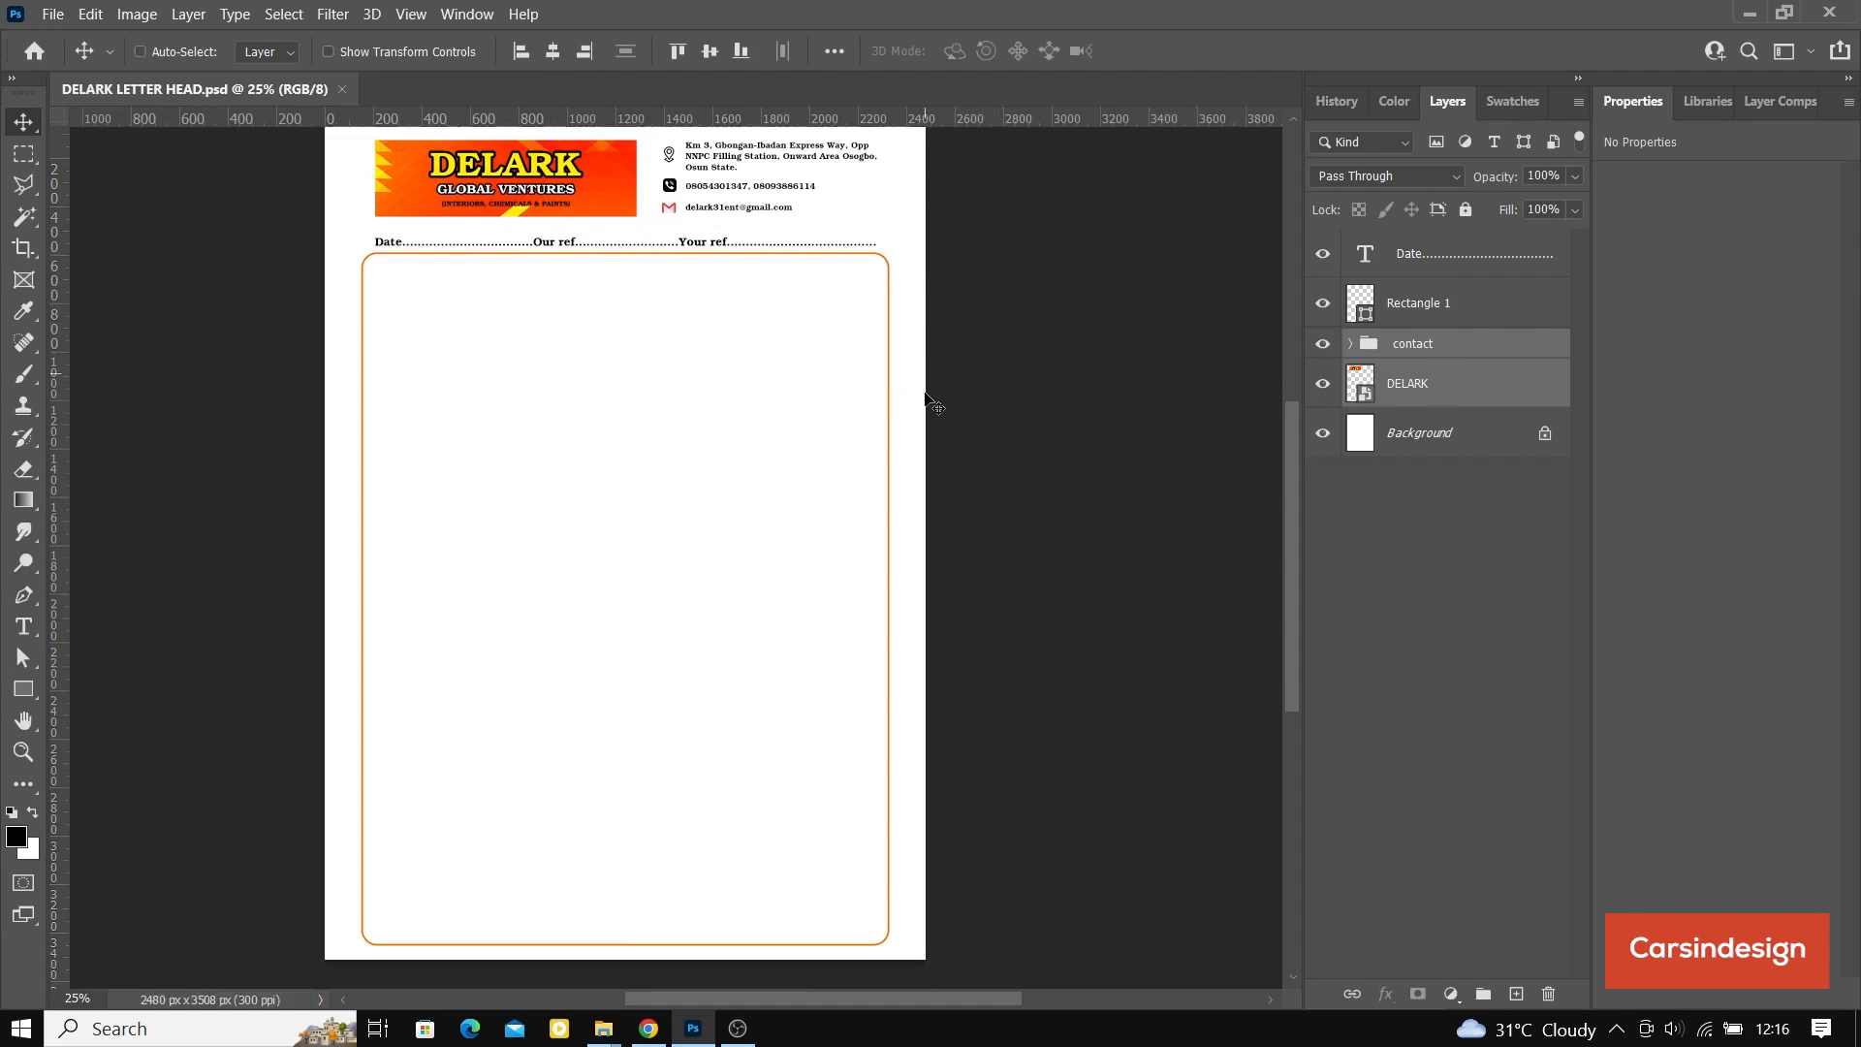
scroll(930, 402, "up", 5)
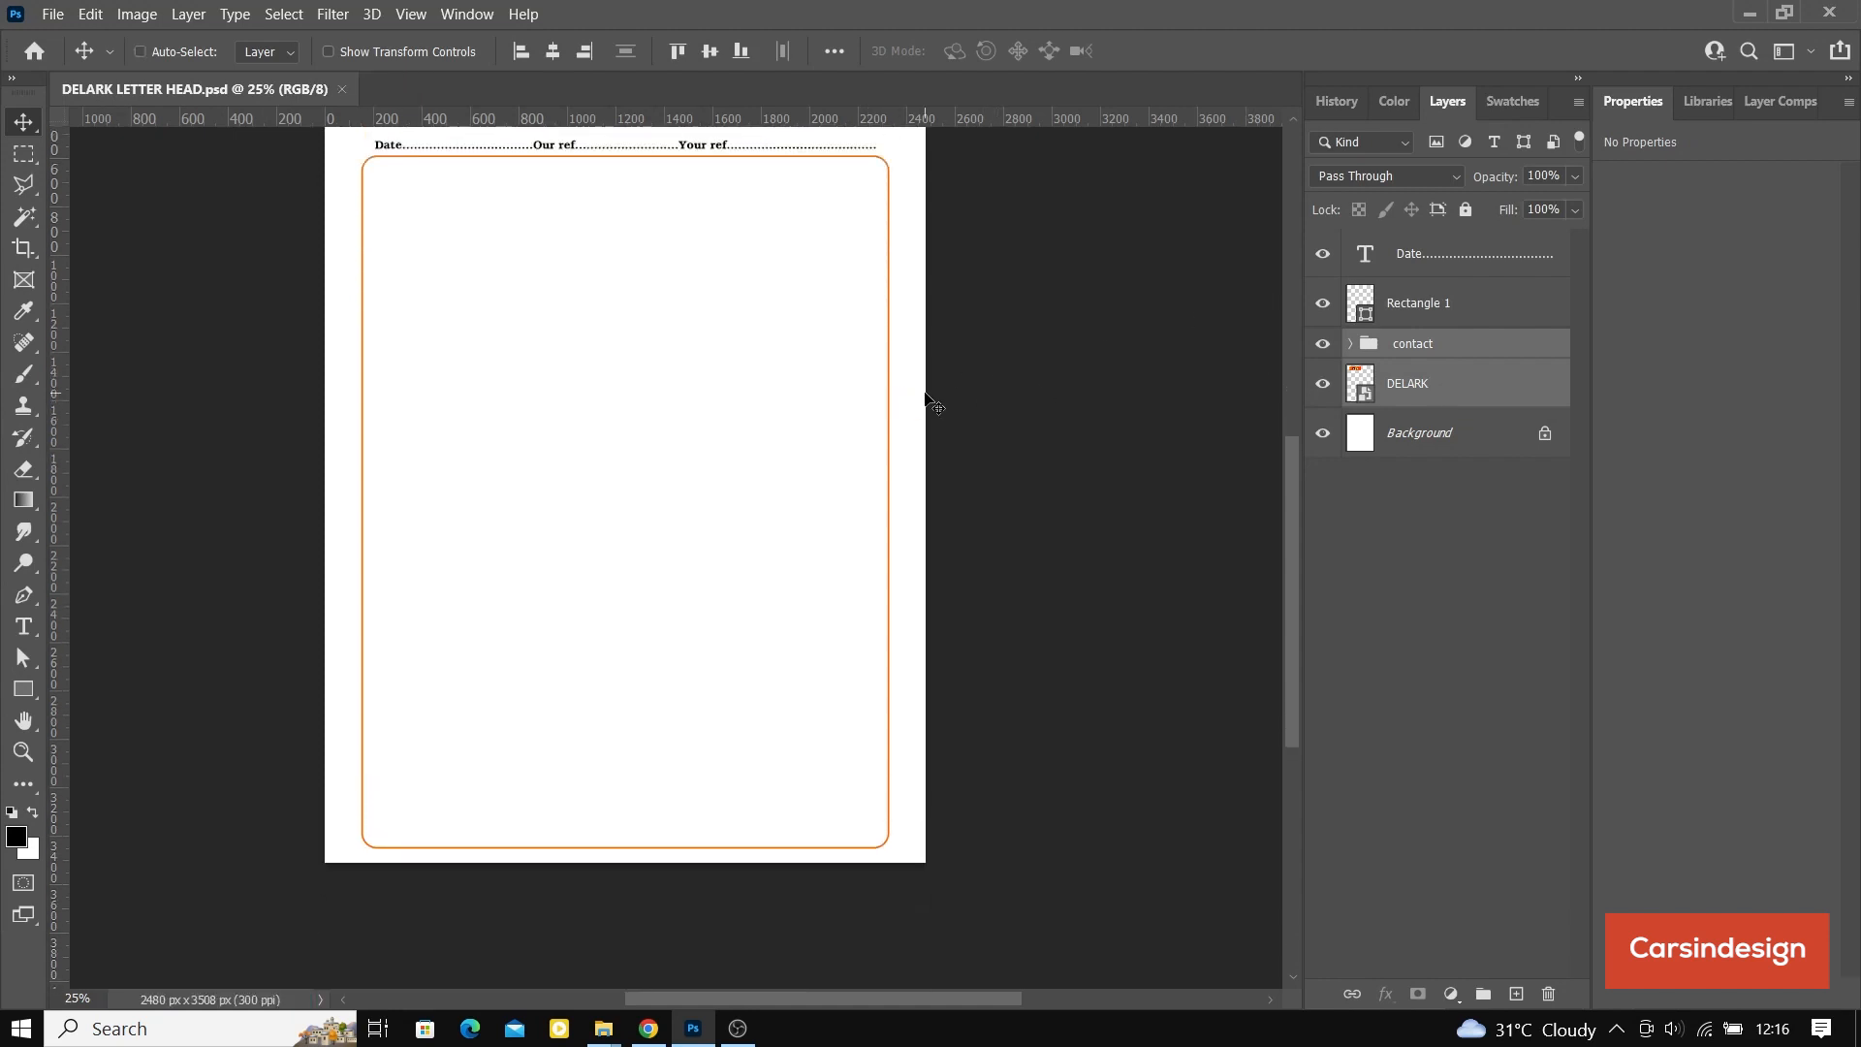
scroll(571, 540, "down", 3)
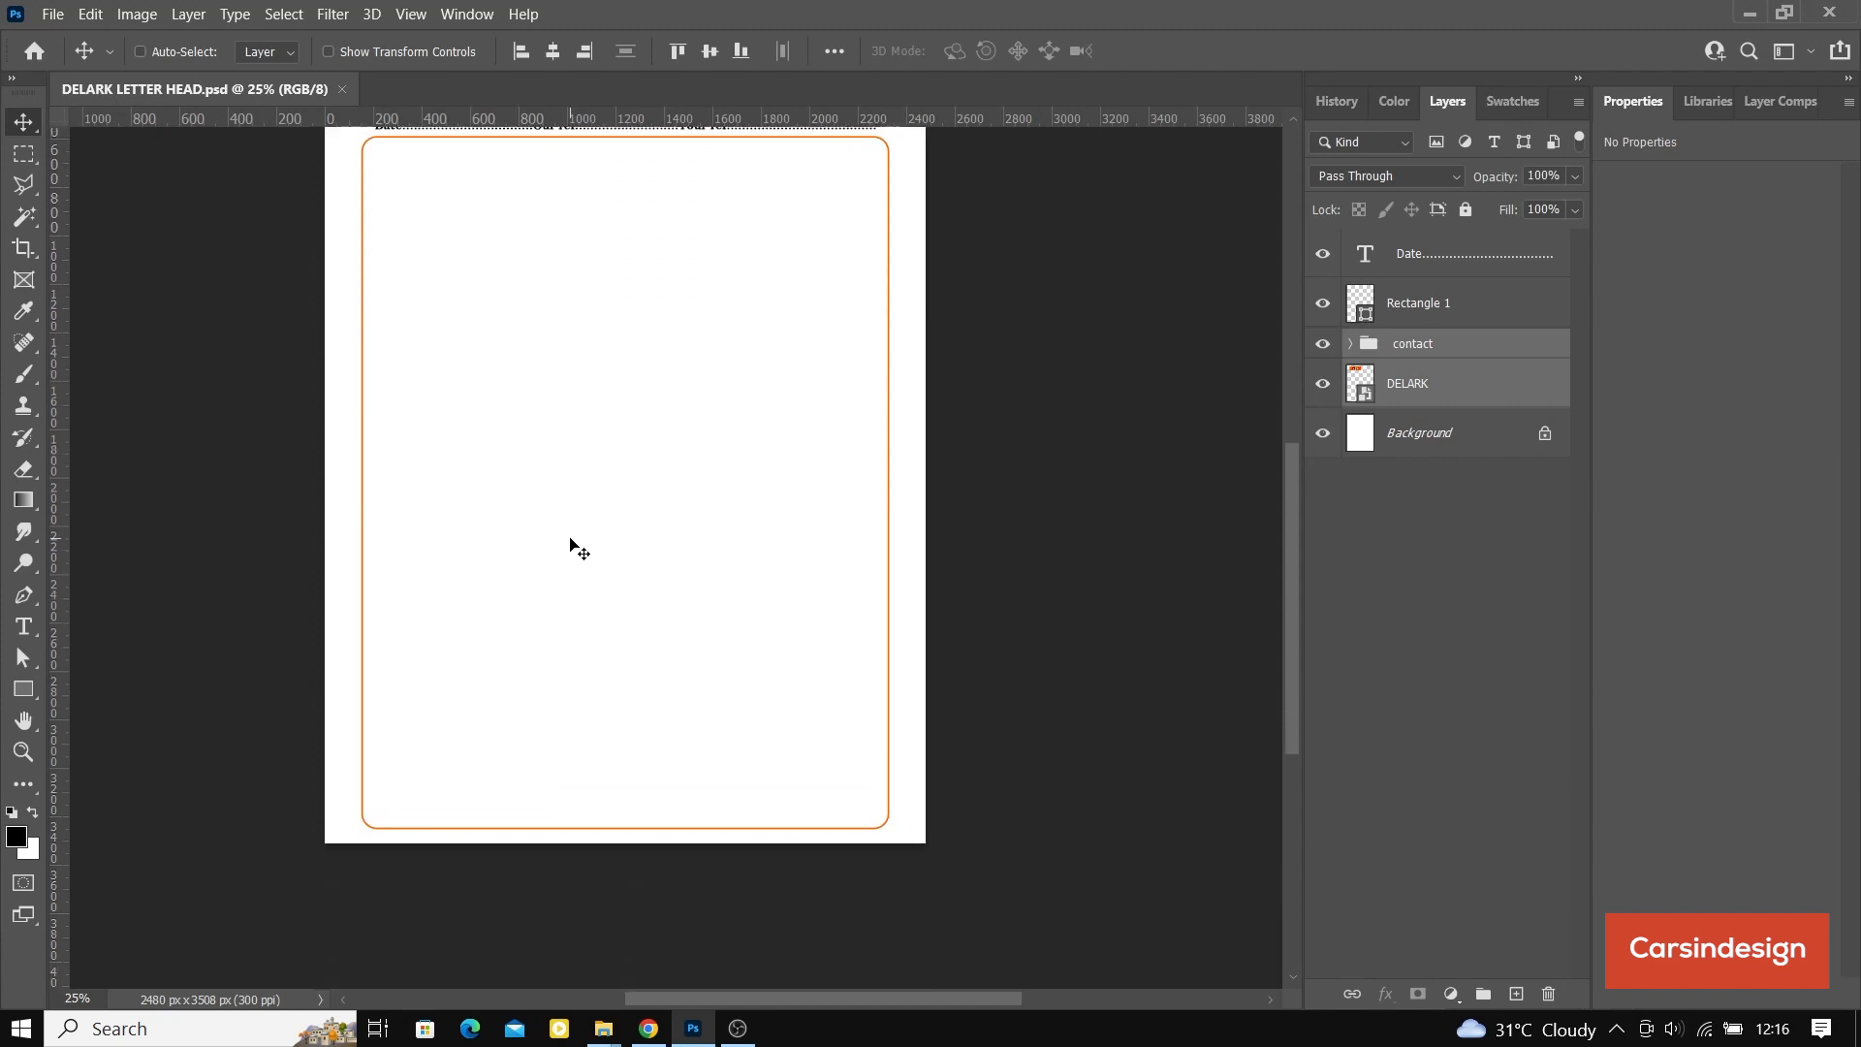
scroll(585, 543, "up", 1)
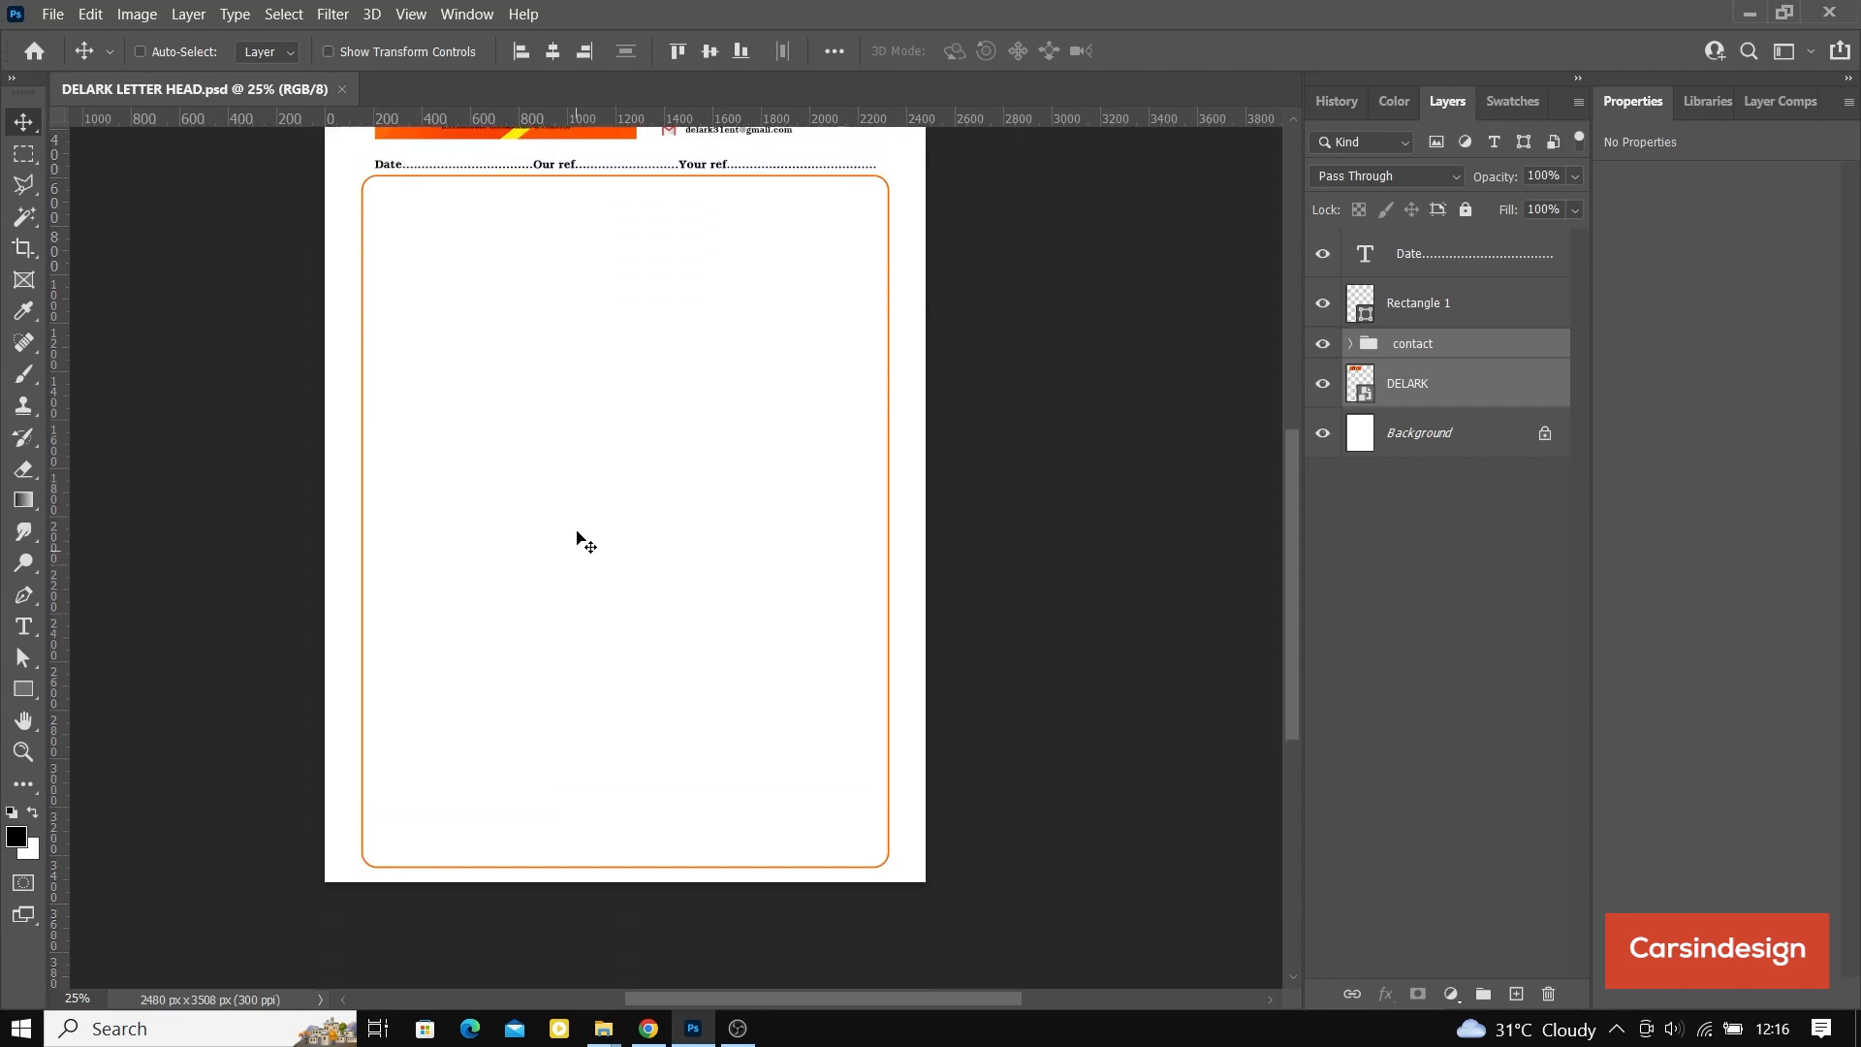
left_click(1429, 307)
left_click(329, 51)
left_click_drag(628, 872, 644, 857)
left_click(1200, 51)
left_click(329, 51)
scroll(889, 444, "up", 2)
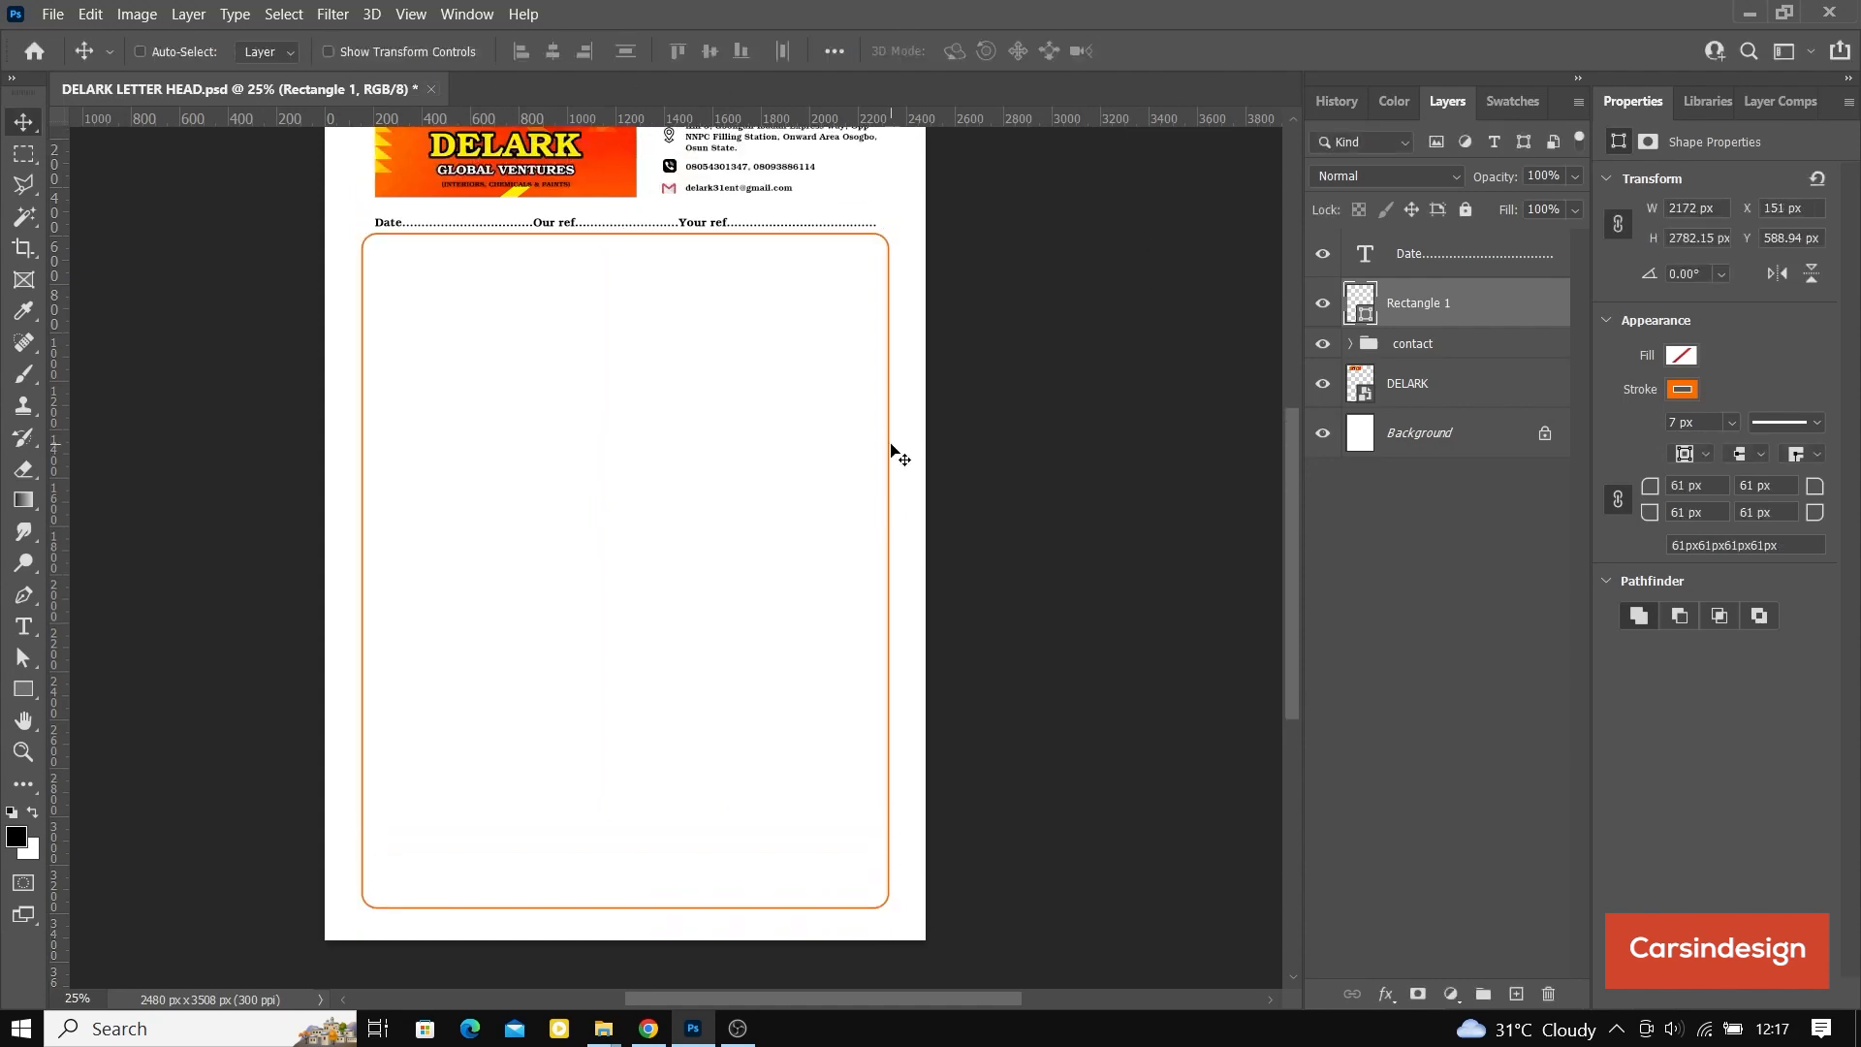